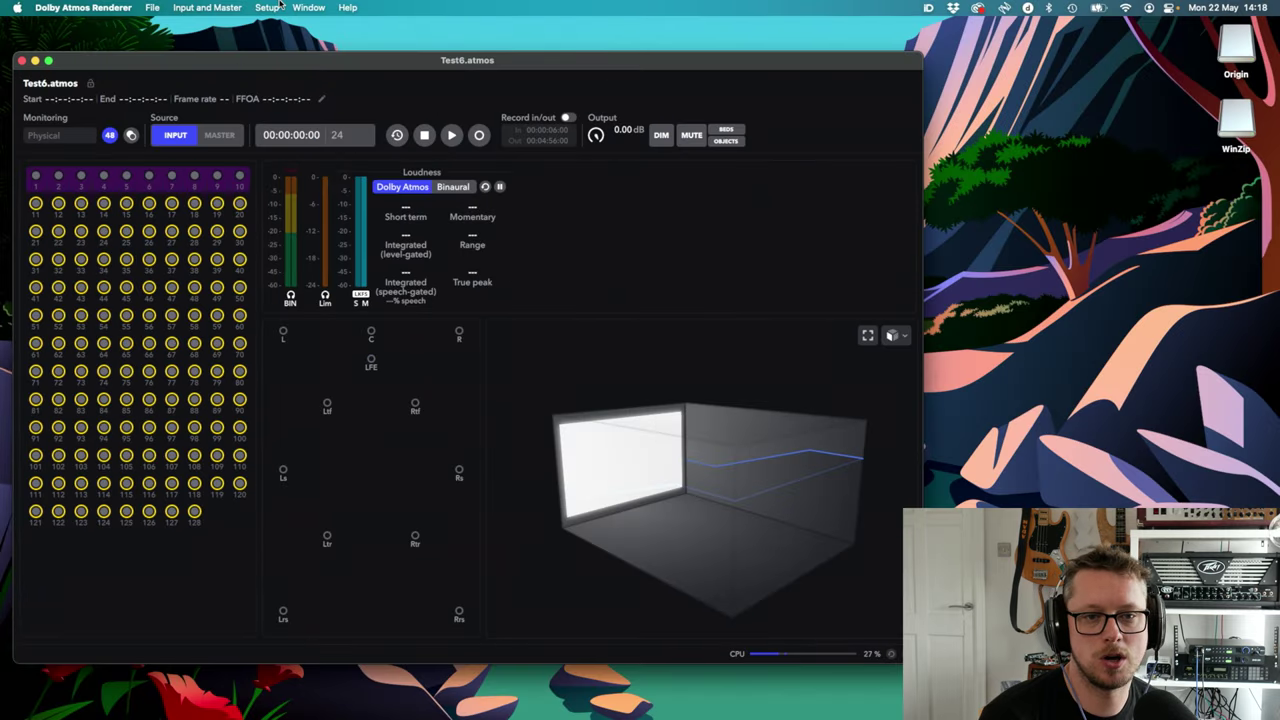
- Turn off Headphone Only mode in the renderer preferences and accept the change
left_click(118, 7)
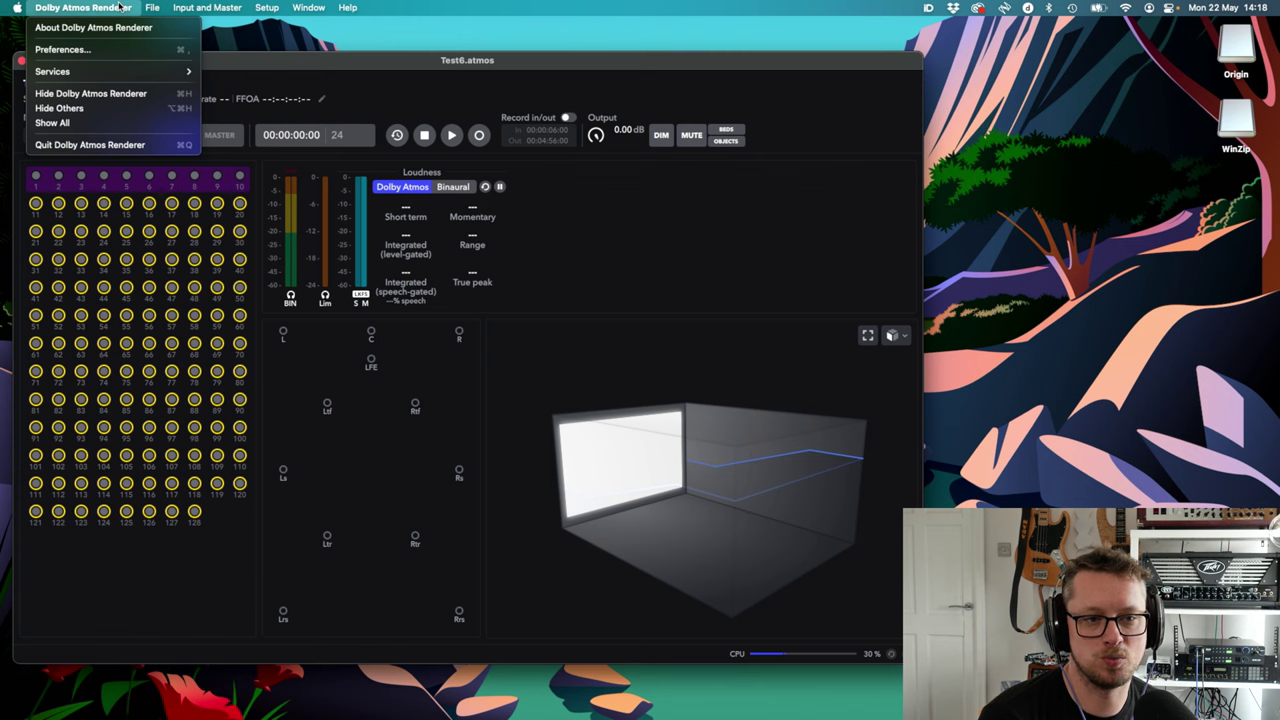
left_click(125, 49)
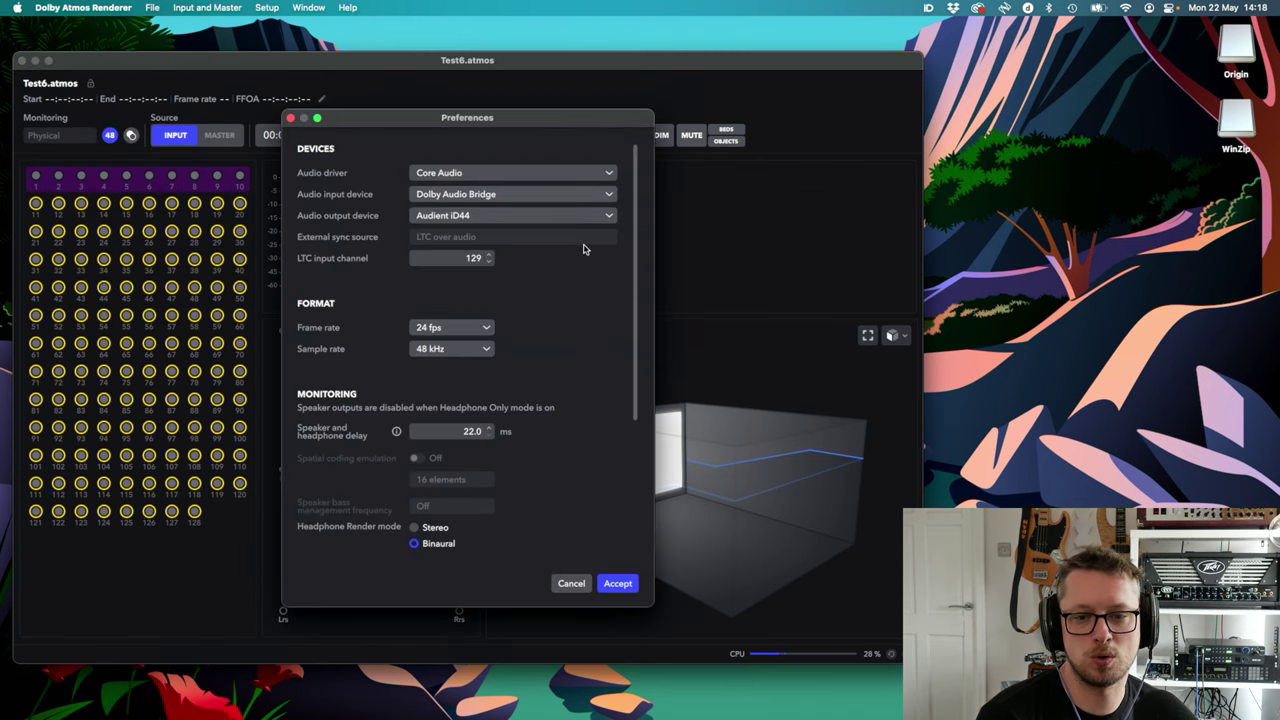
scroll(566, 368, "down", 5)
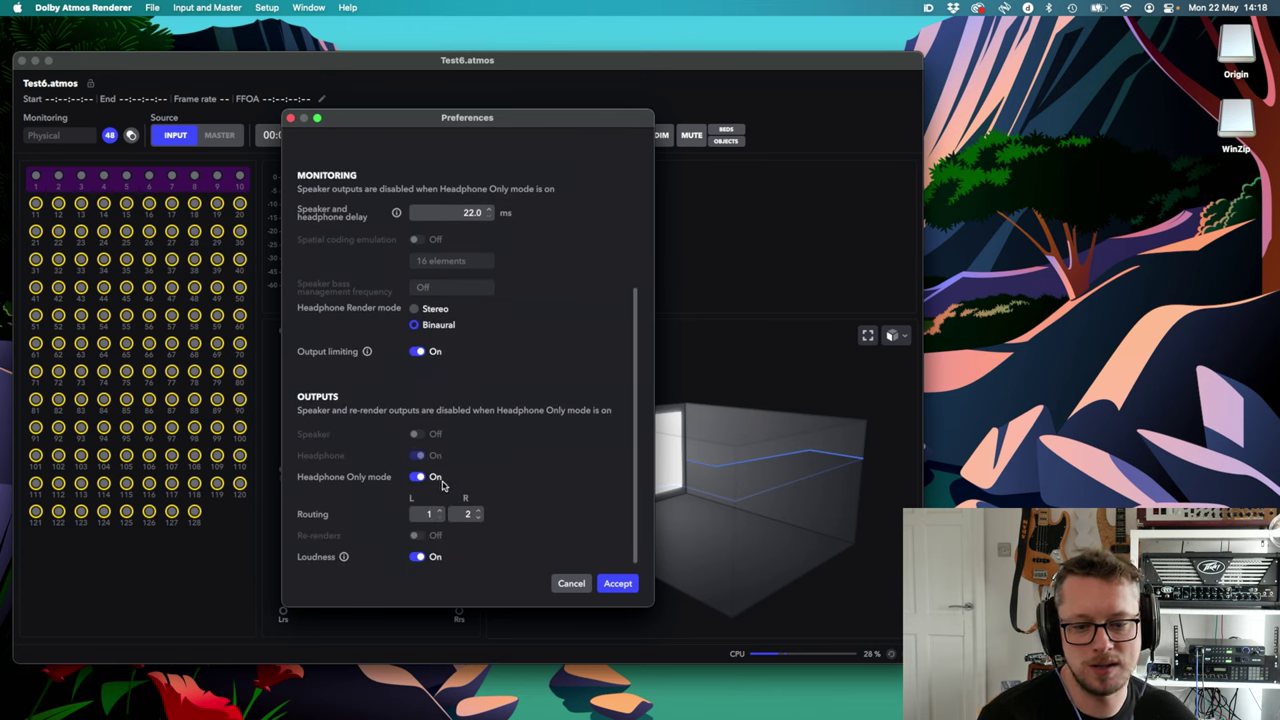
left_click(417, 477)
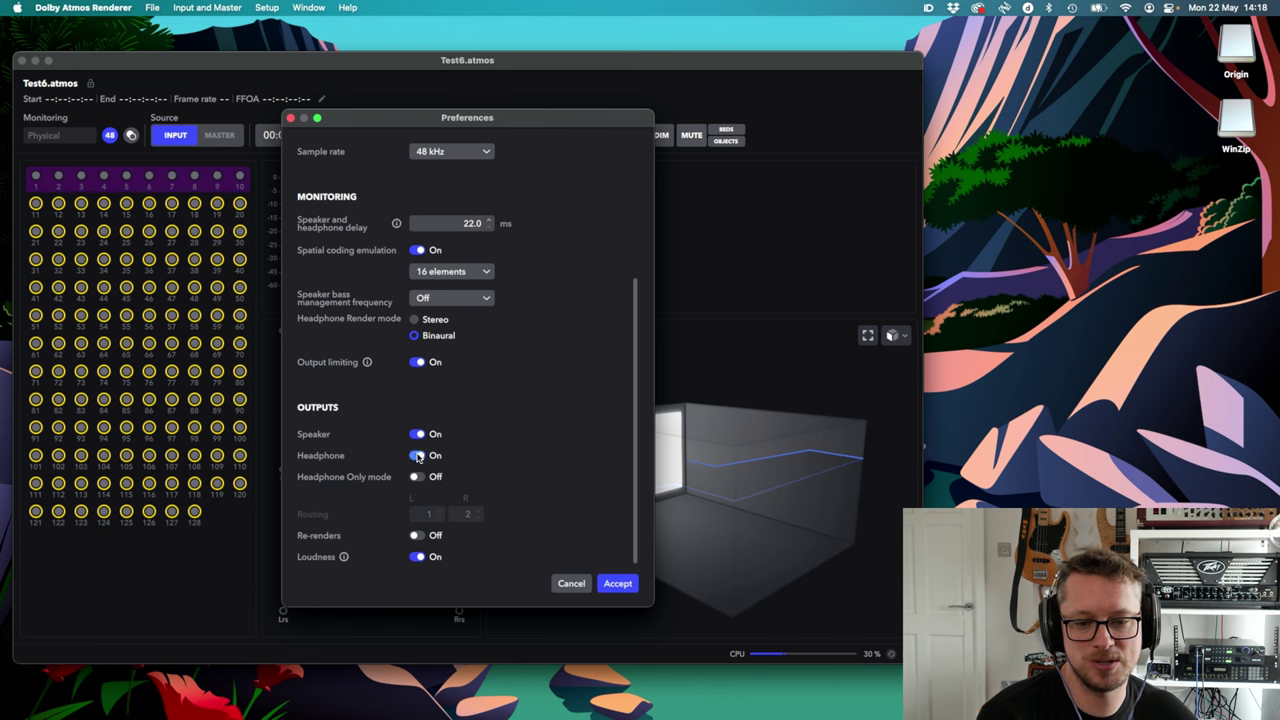
left_click(616, 584)
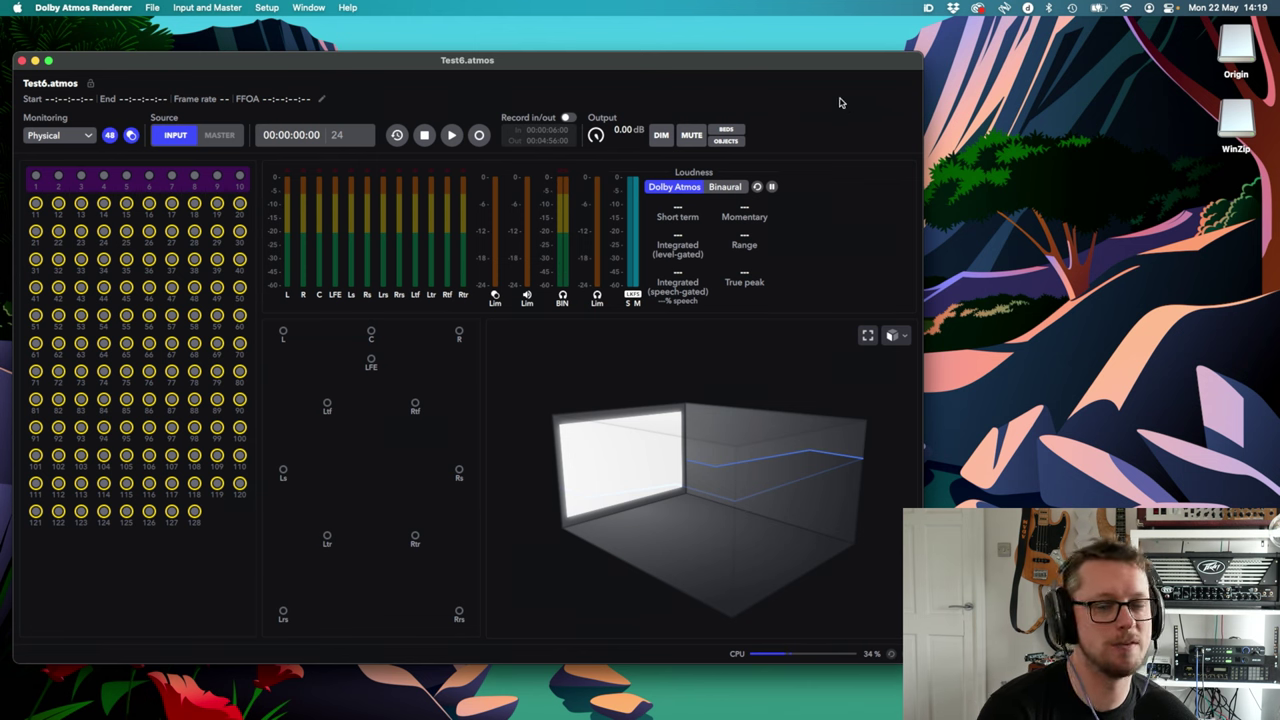
- In the room setup, disable the Ltf/Rtf, Ltr/Rtr and Lrs/Rrs speaker pairs
left_click(265, 7)
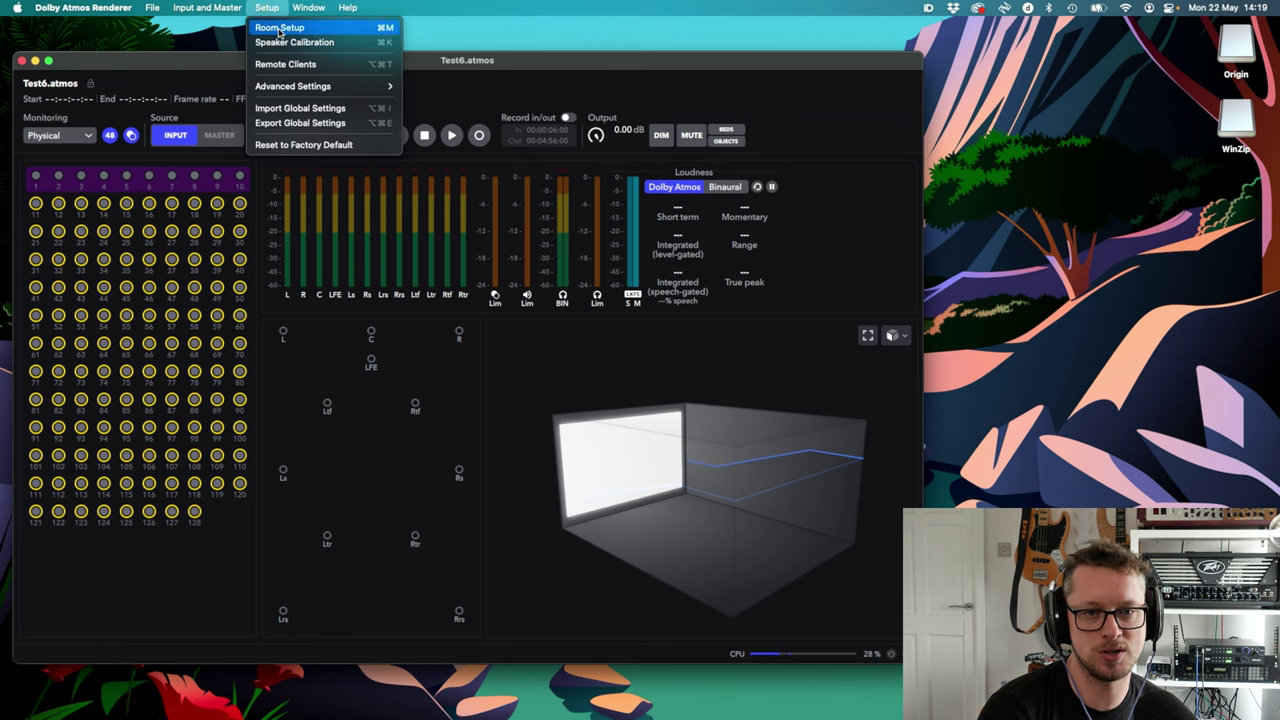
left_click(279, 28)
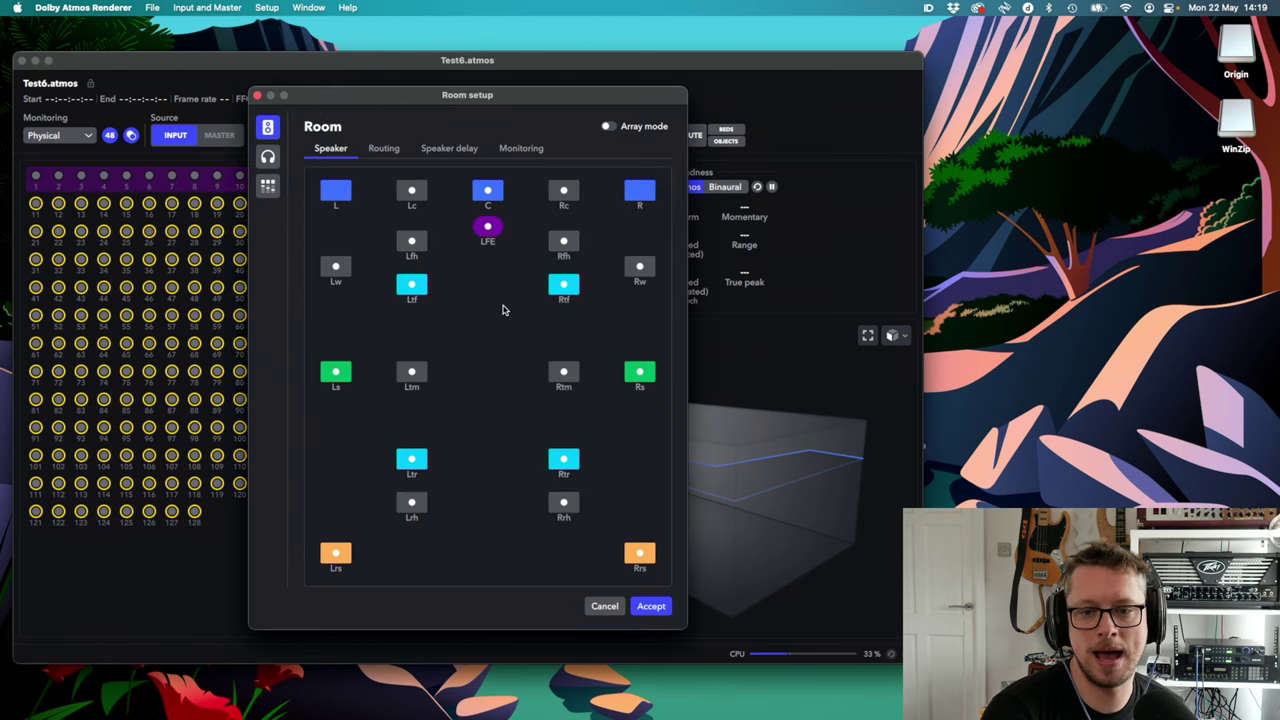
left_click(420, 284)
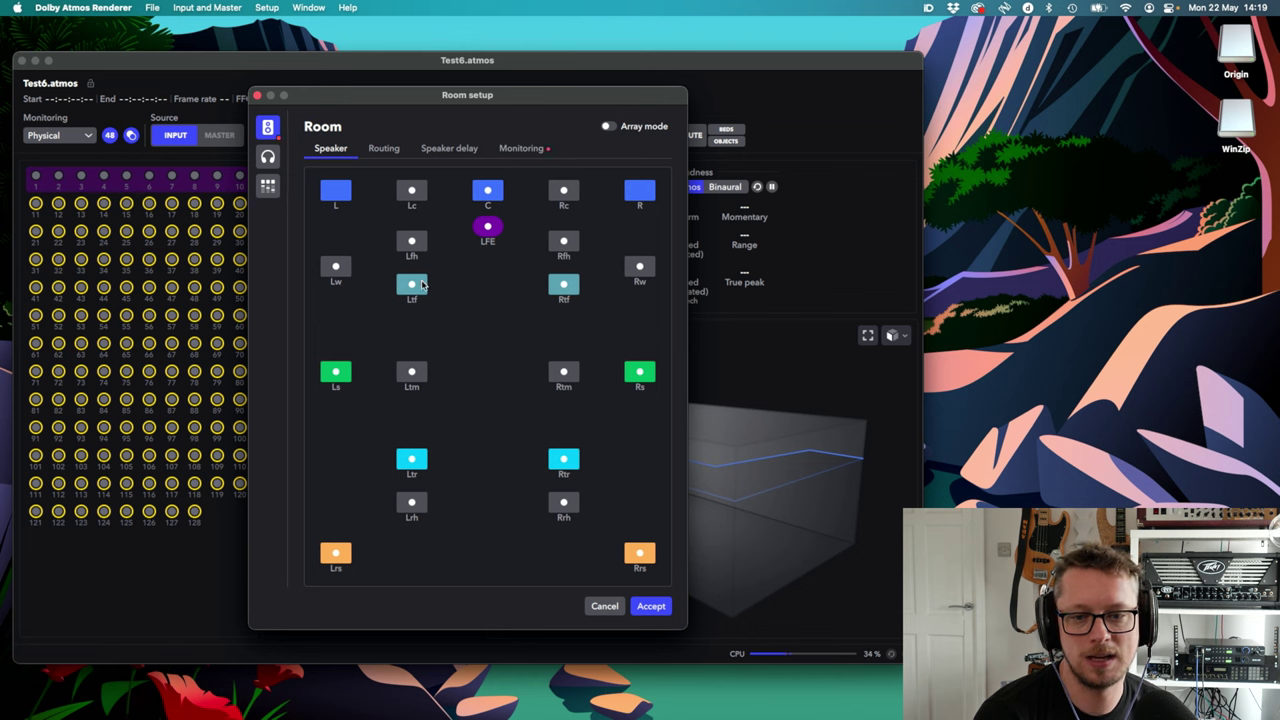
left_click(420, 459)
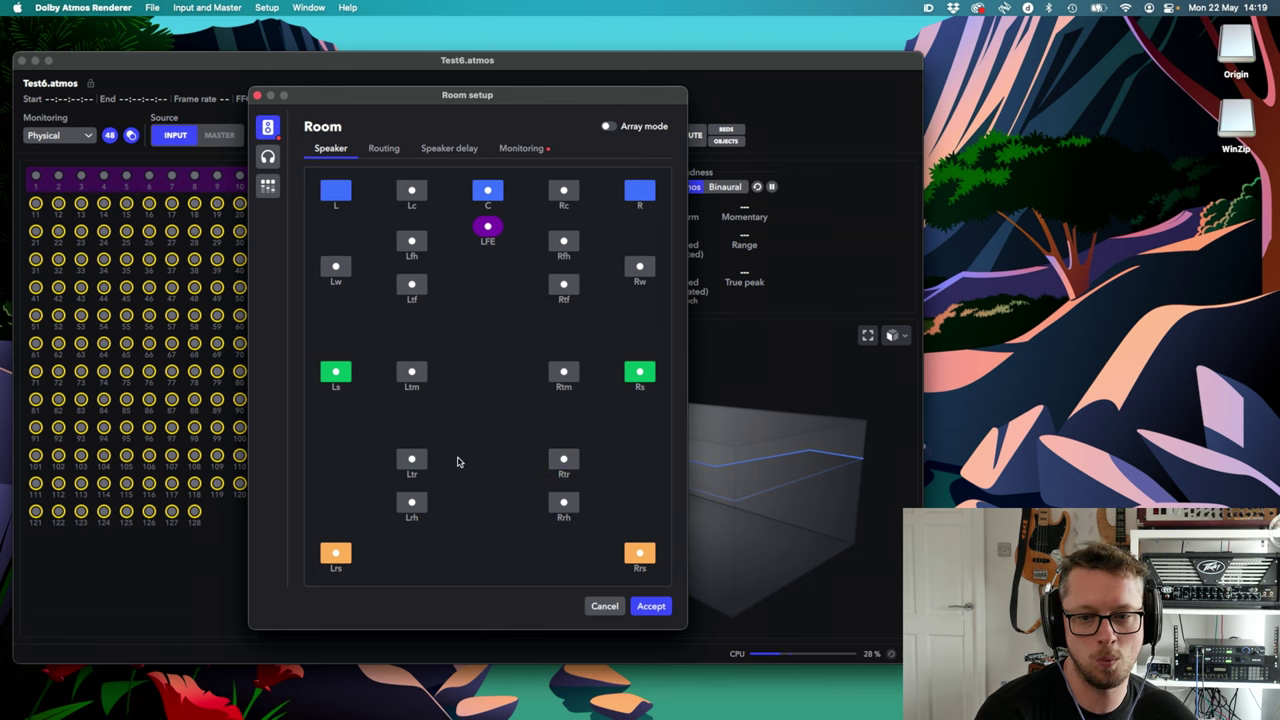
left_click(340, 556)
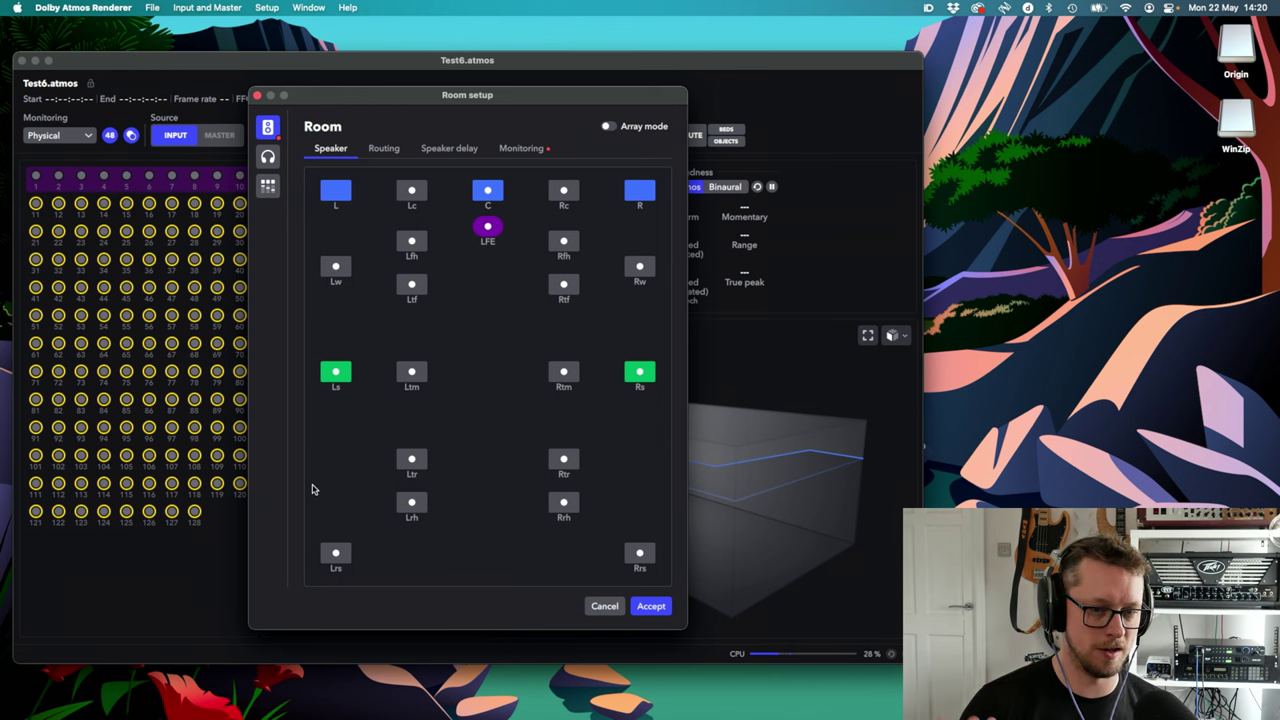
- Enable the Lrs/Rrs, Lfh/Rfh and Ltr/Rtr speaker pairs in the room layout
left_click(338, 554)
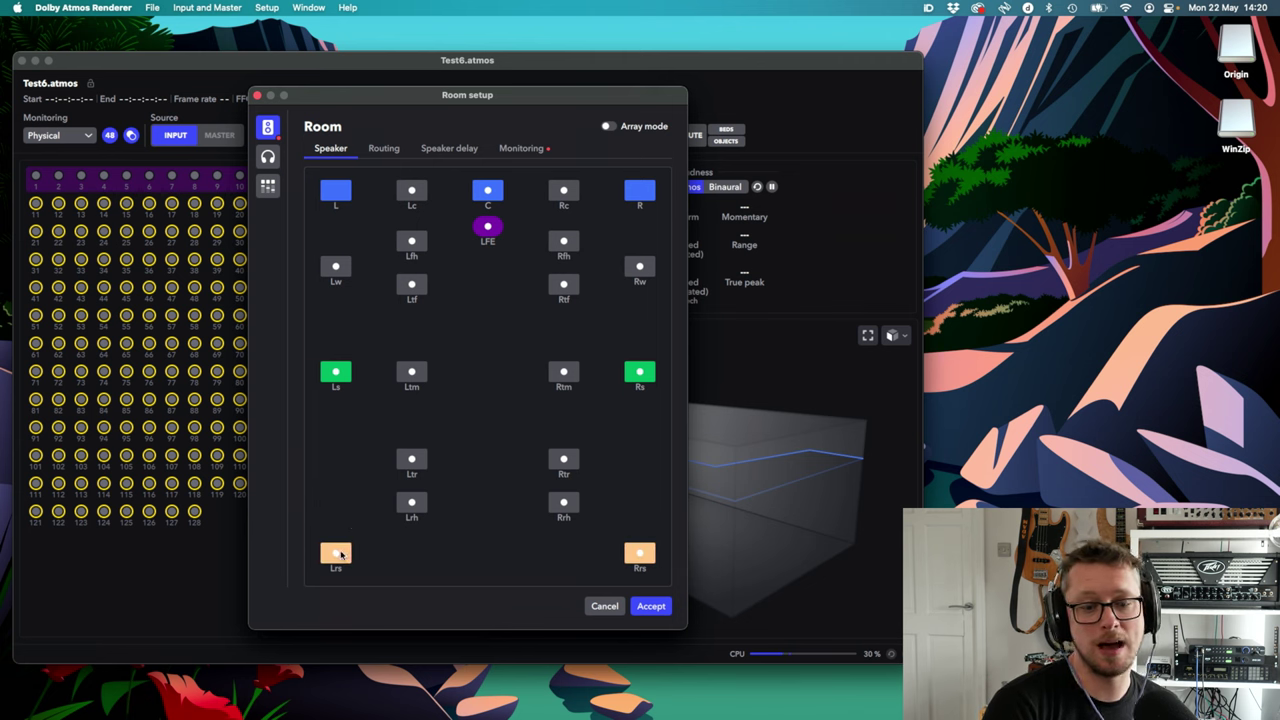
left_click(411, 246)
left_click(410, 455)
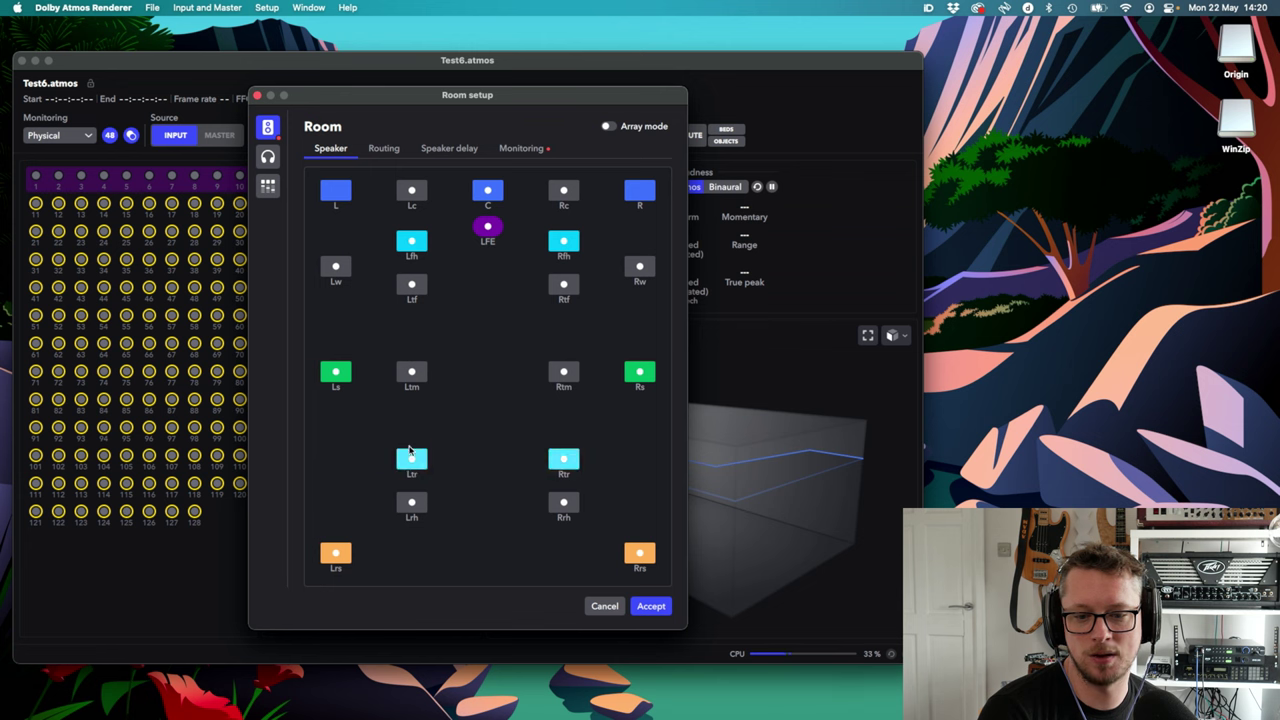
- Review the room's speaker routing and delays, and compare the available monitoring layouts from 2.0 to 7.1.4
left_click(386, 155)
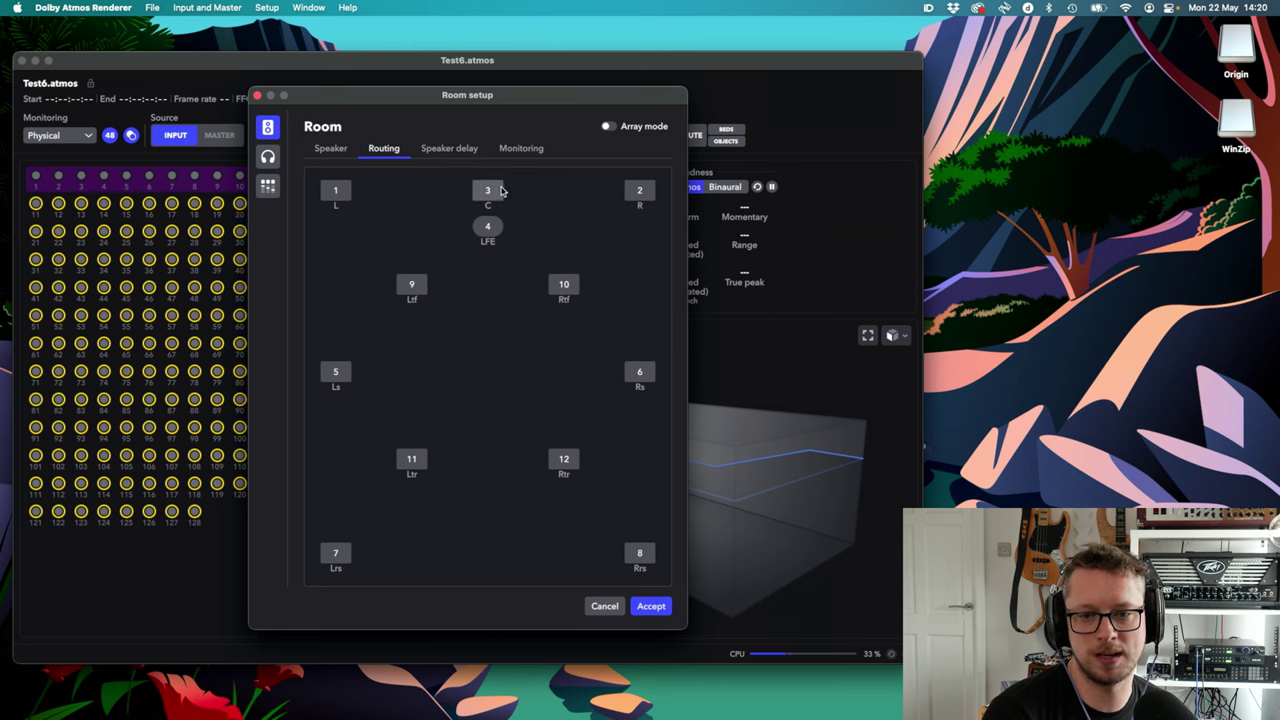
left_click(450, 148)
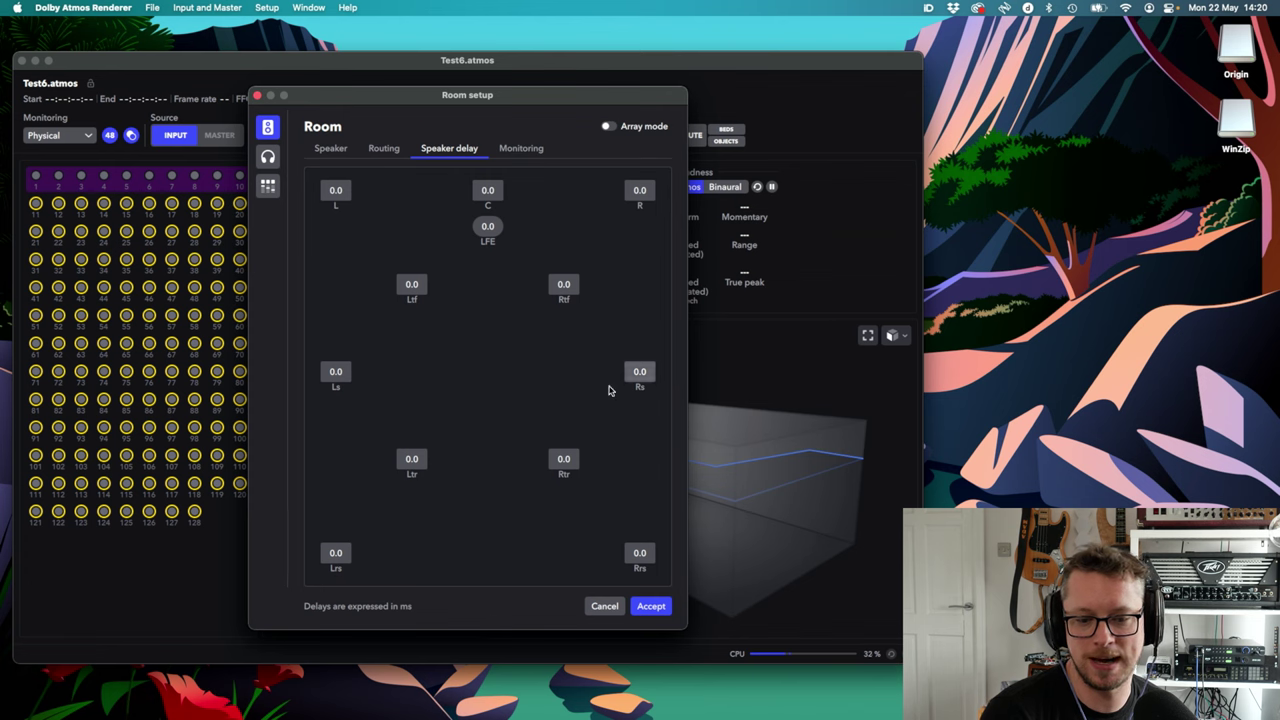
left_click(521, 148)
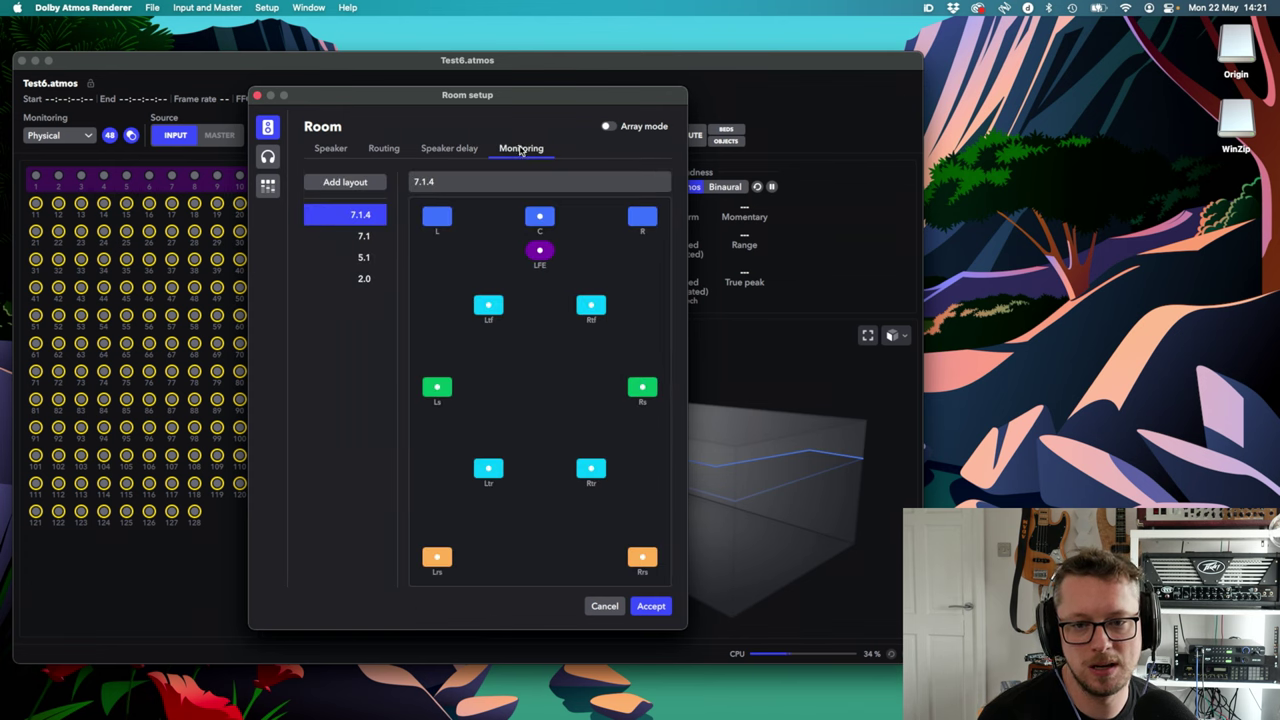
left_click(364, 236)
left_click(364, 257)
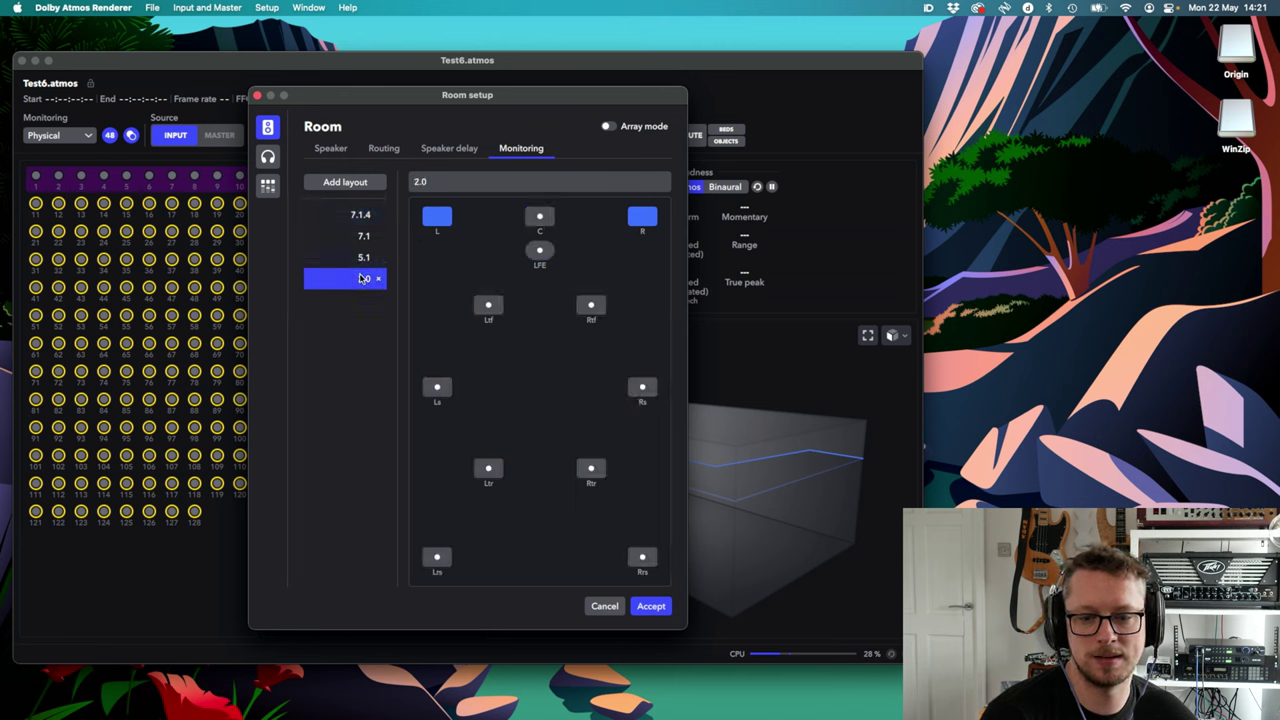
left_click(357, 218)
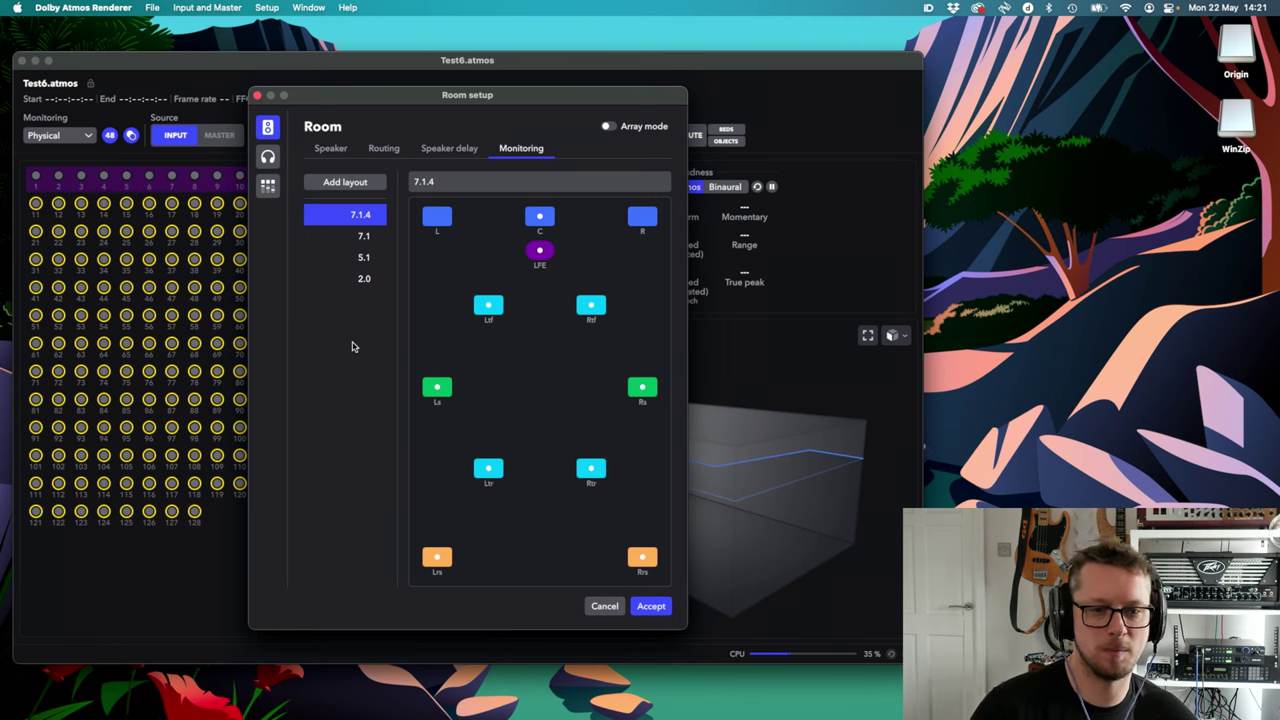
- Check the left and right headphone routing channels and accept the room setup
left_click(268, 156)
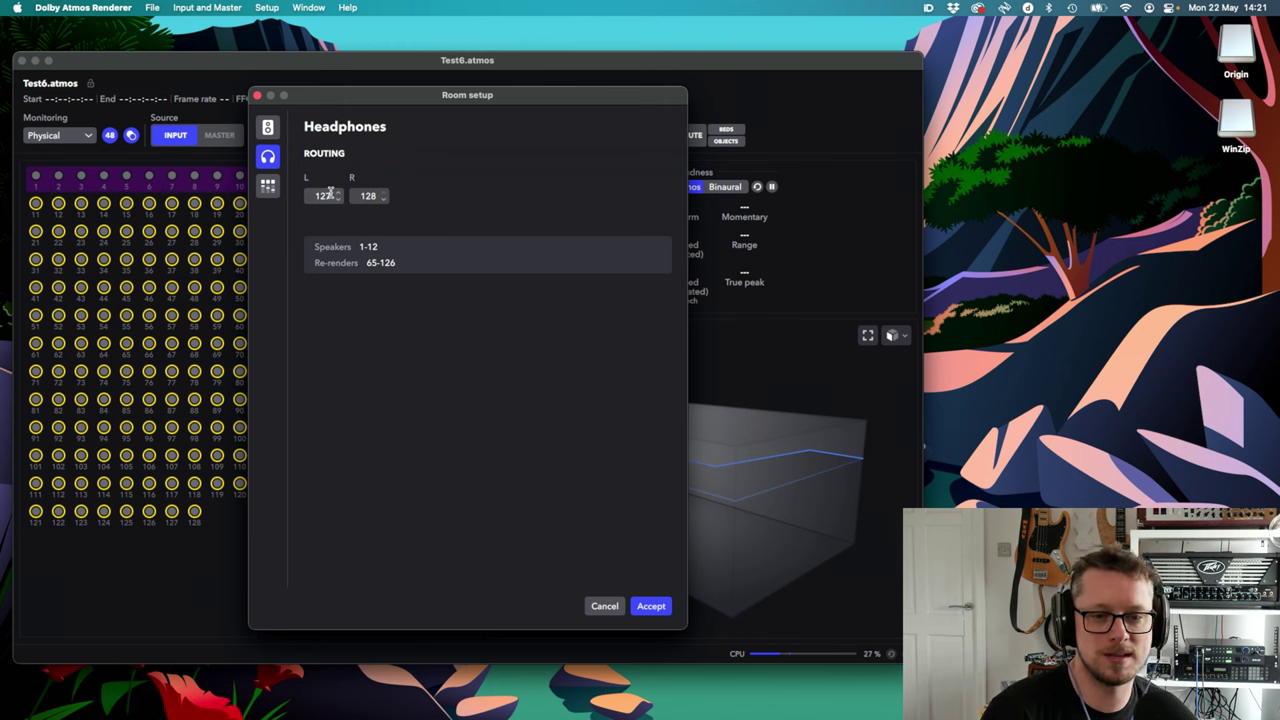
left_click(376, 195)
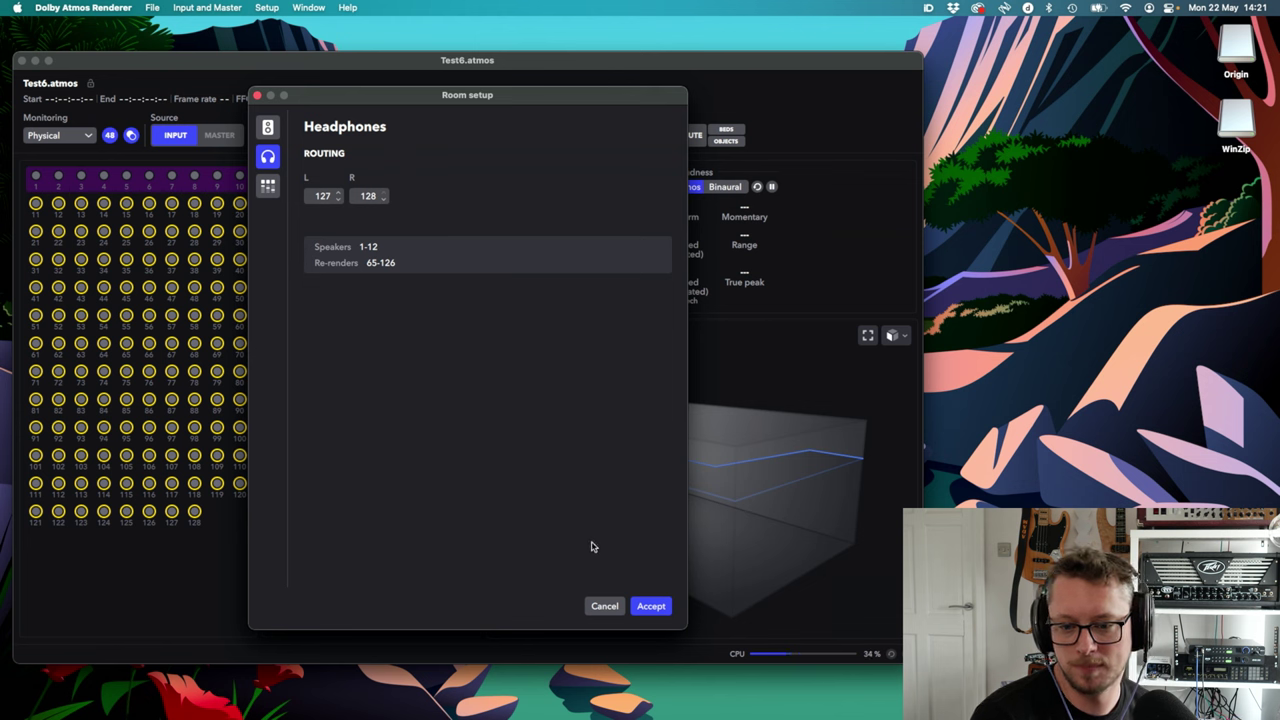
left_click(651, 606)
- Turn on Headphone Only mode in the preferences, keep Audient iD44 as the audio output device, and accept
left_click(99, 9)
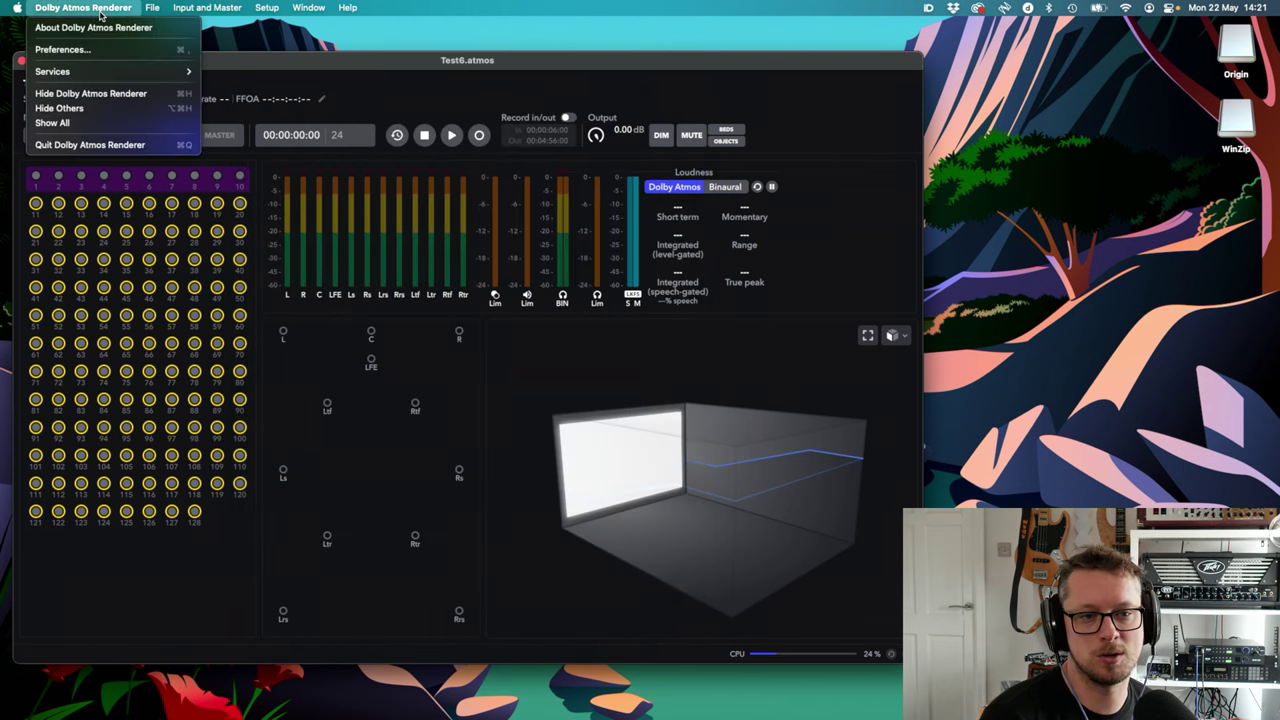
left_click(92, 50)
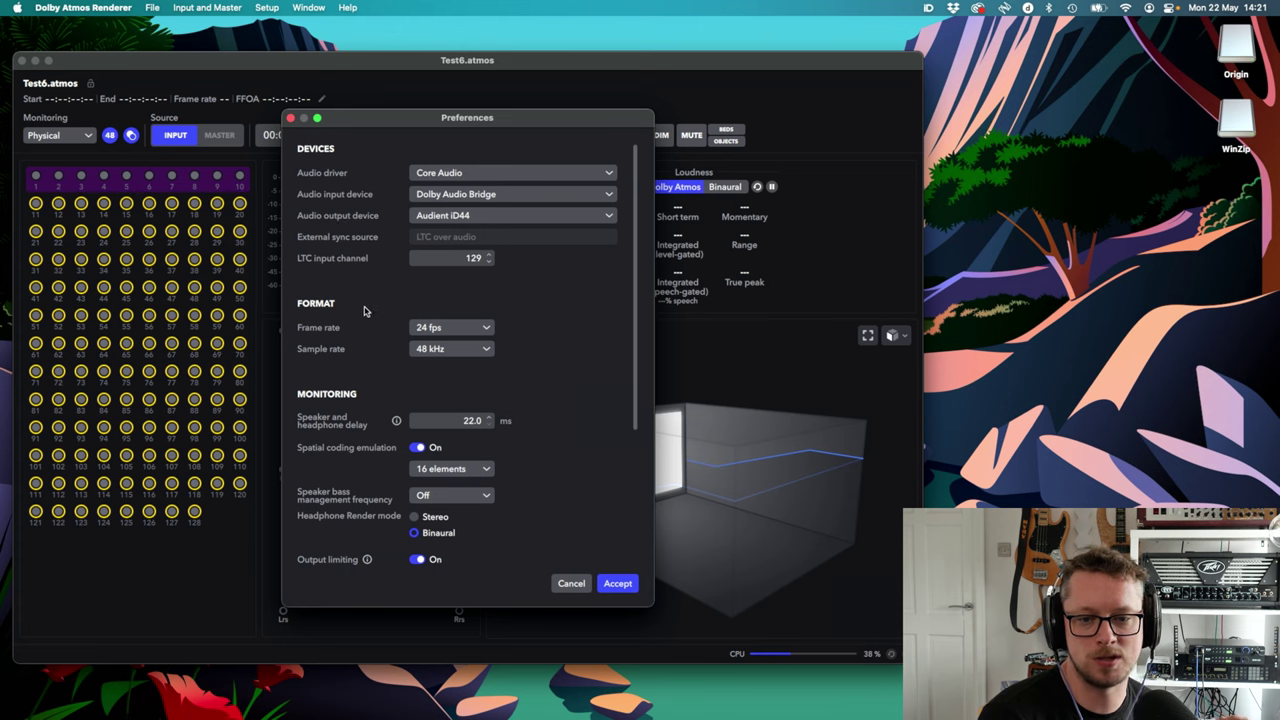
scroll(364, 311, "down", 5)
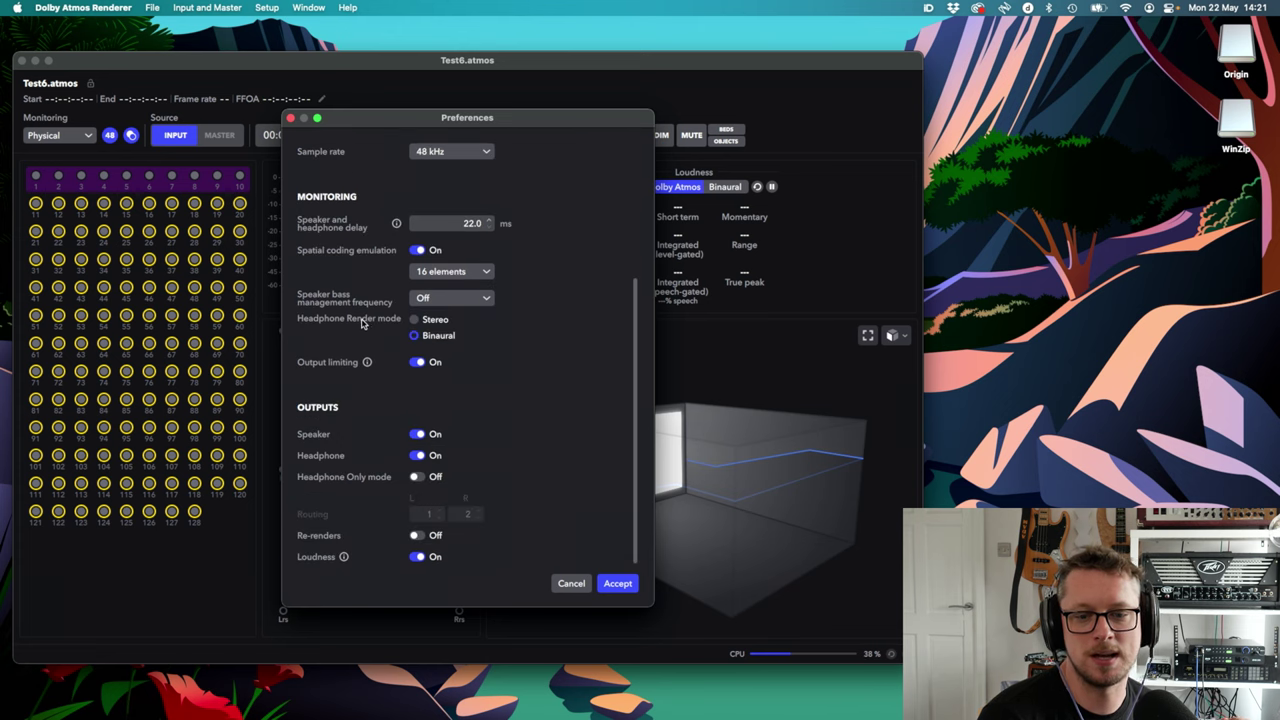
left_click(417, 477)
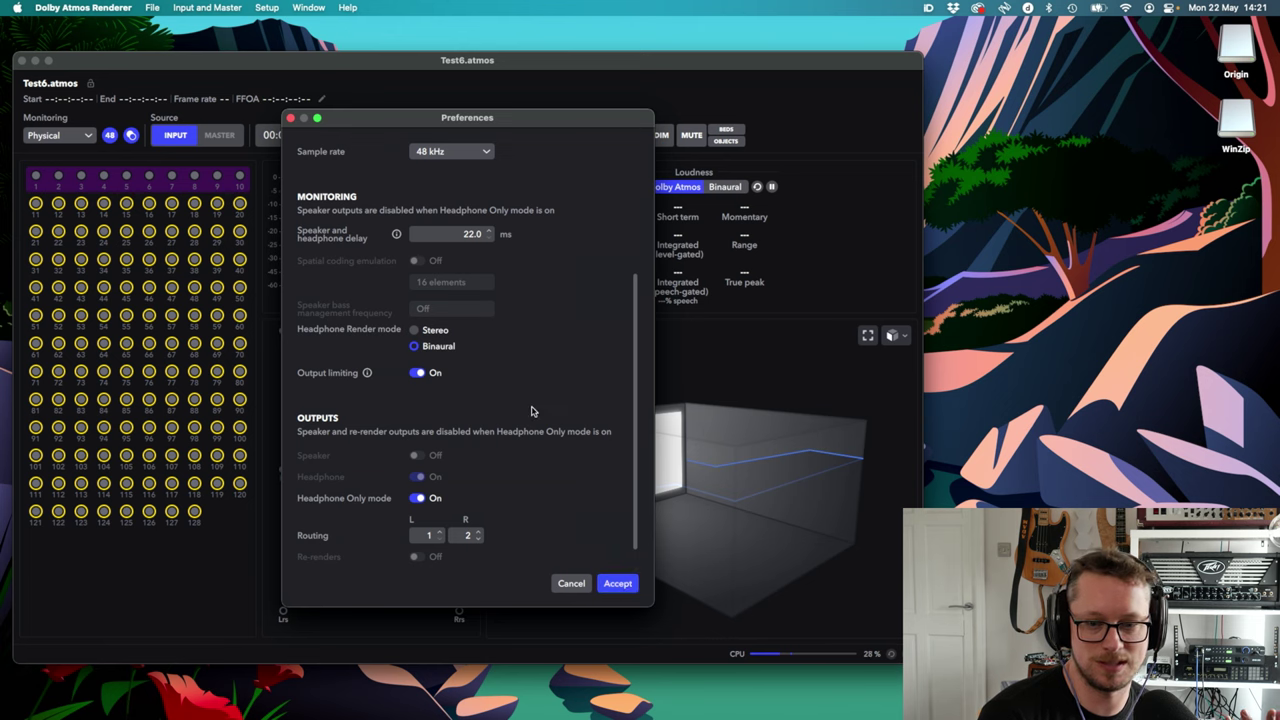
scroll(532, 410, "up", 5)
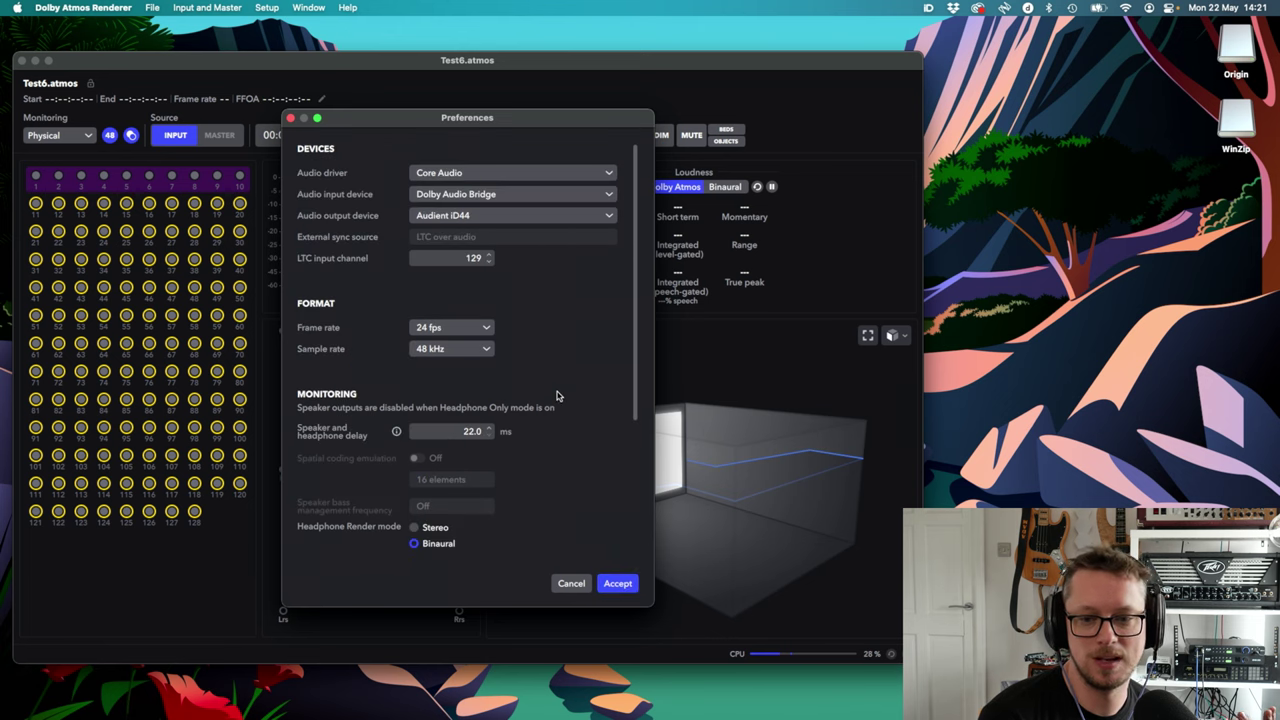
left_click(436, 217)
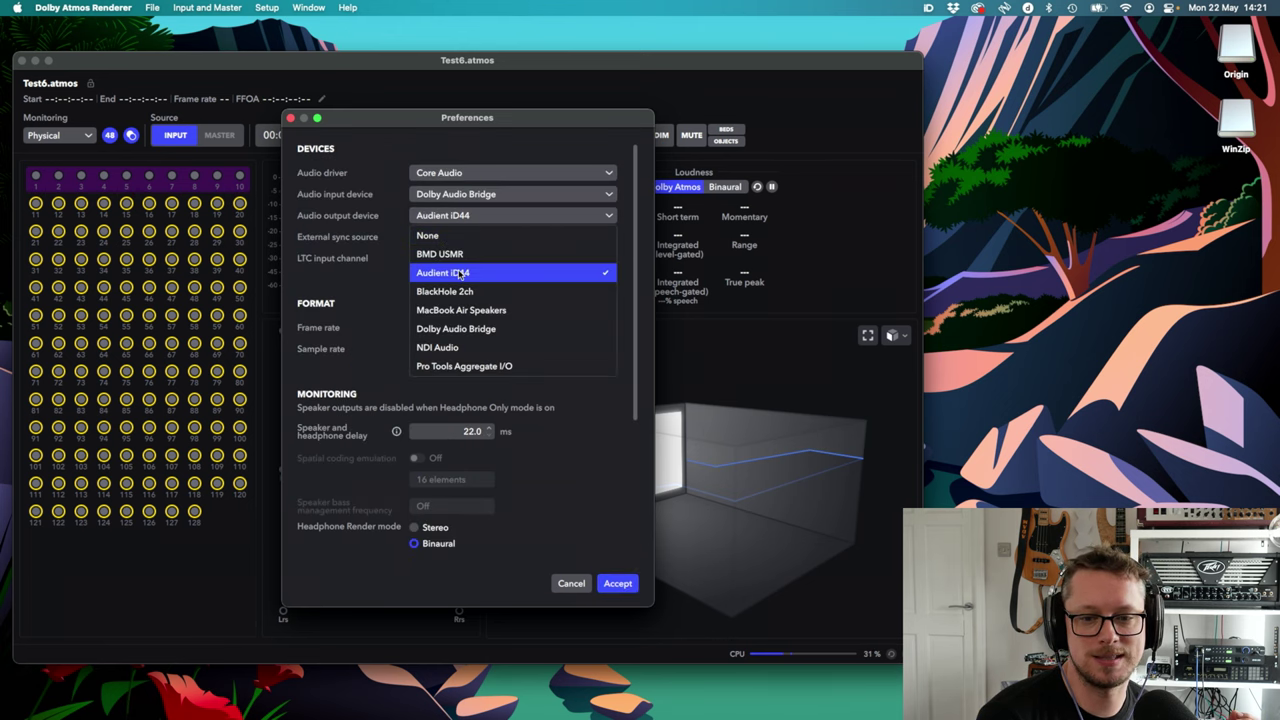
left_click(369, 256)
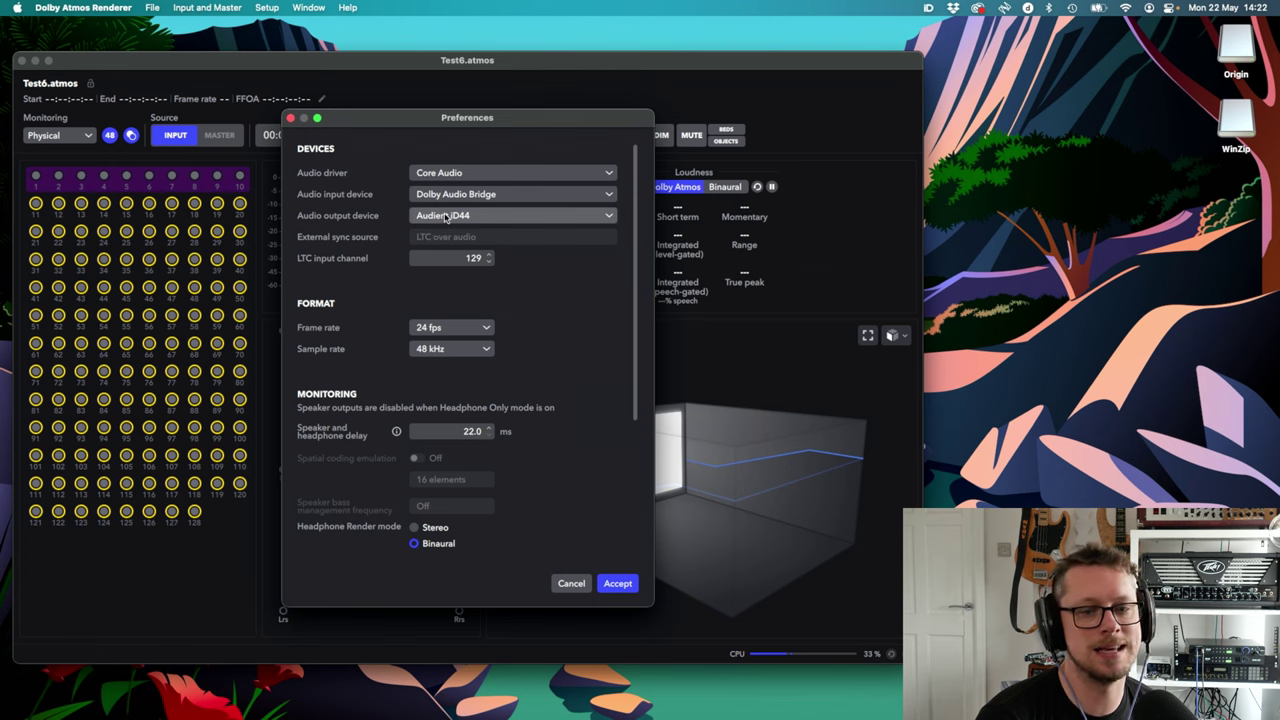
left_click(617, 584)
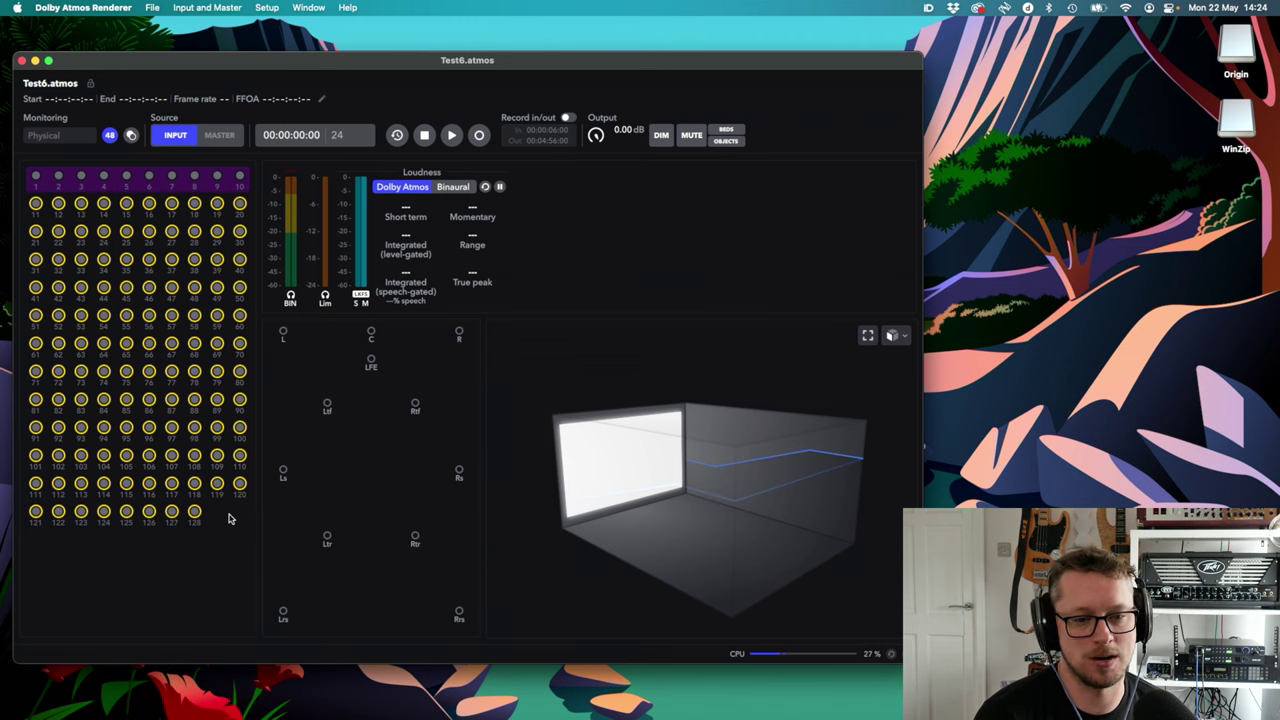
- Open the input configuration and examine the bed format options for input 1, keeping its 7.1.2 assignment
left_click(218, 8)
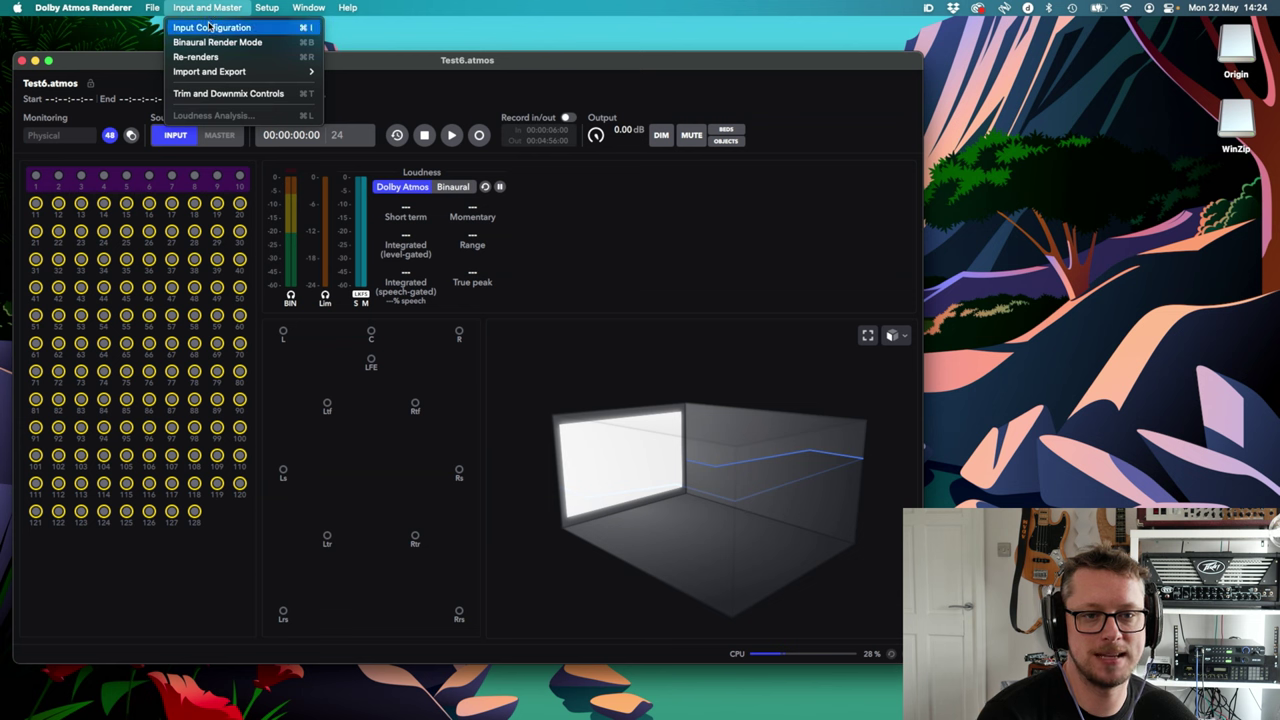
left_click(208, 29)
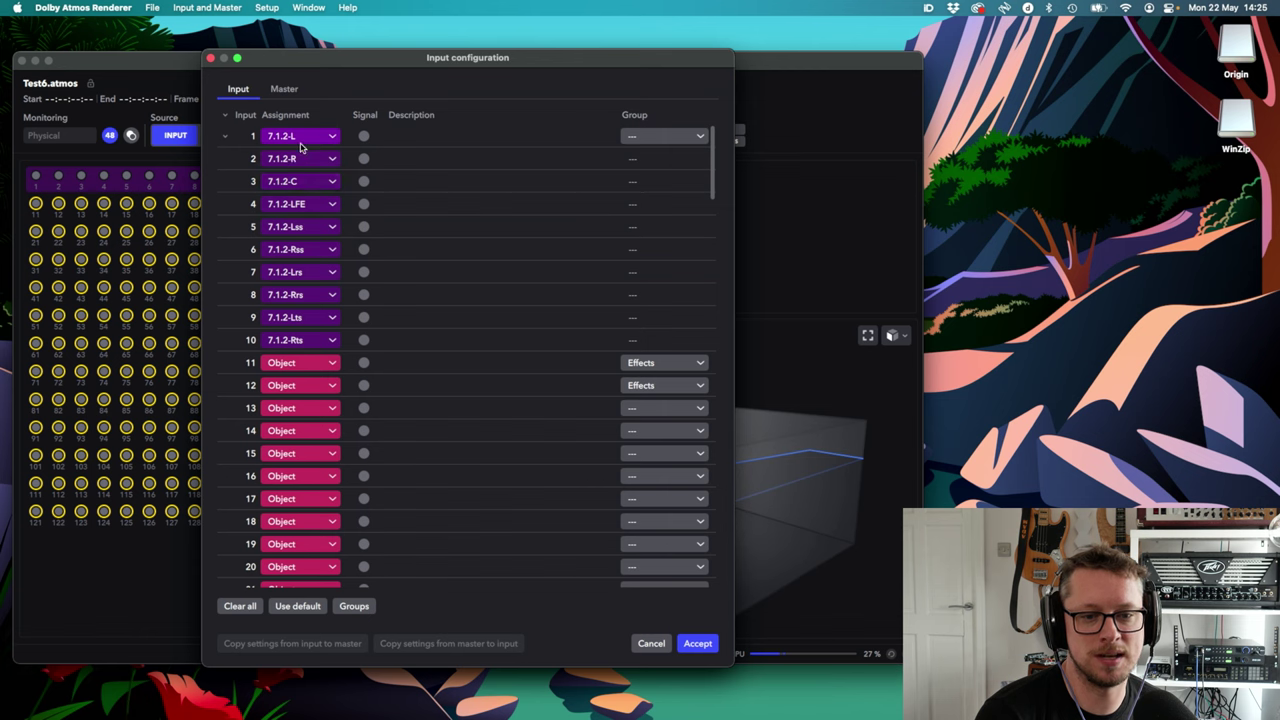
left_click(298, 137)
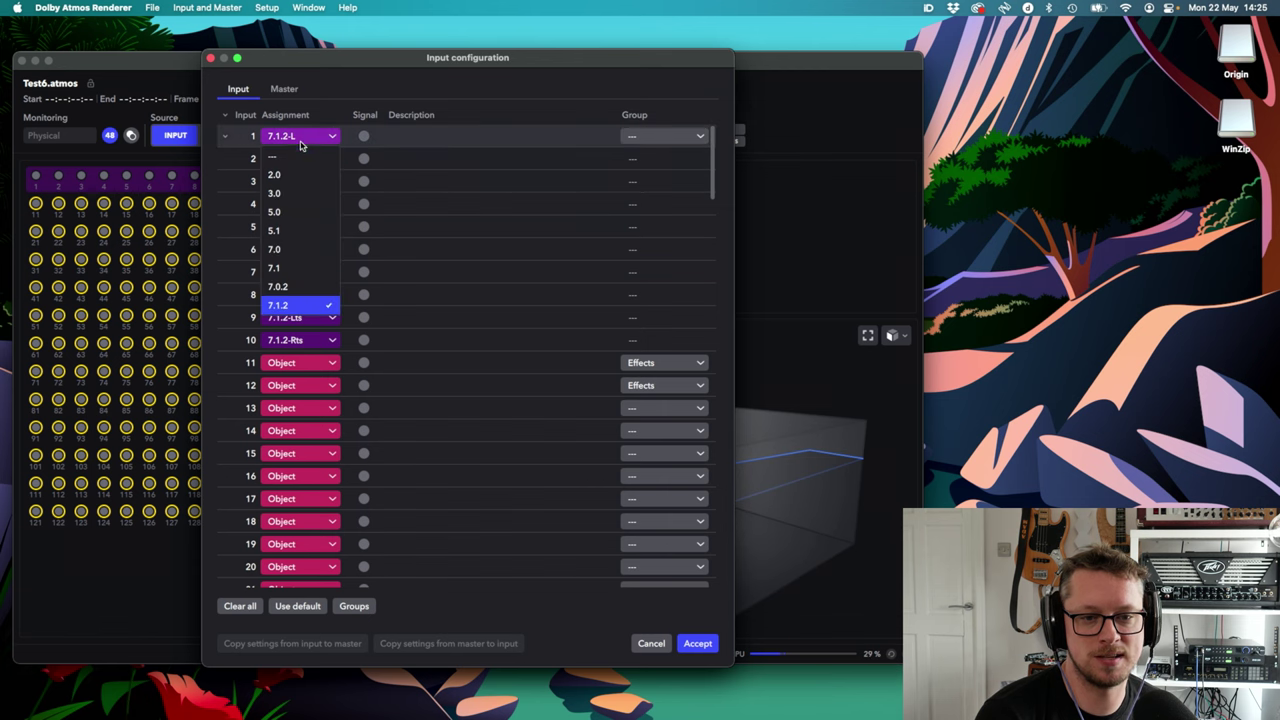
left_click(514, 312)
- Look through the full list of input assignments and groups down to input 128
scroll(249, 369, "down", 20)
scroll(249, 369, "down", 5)
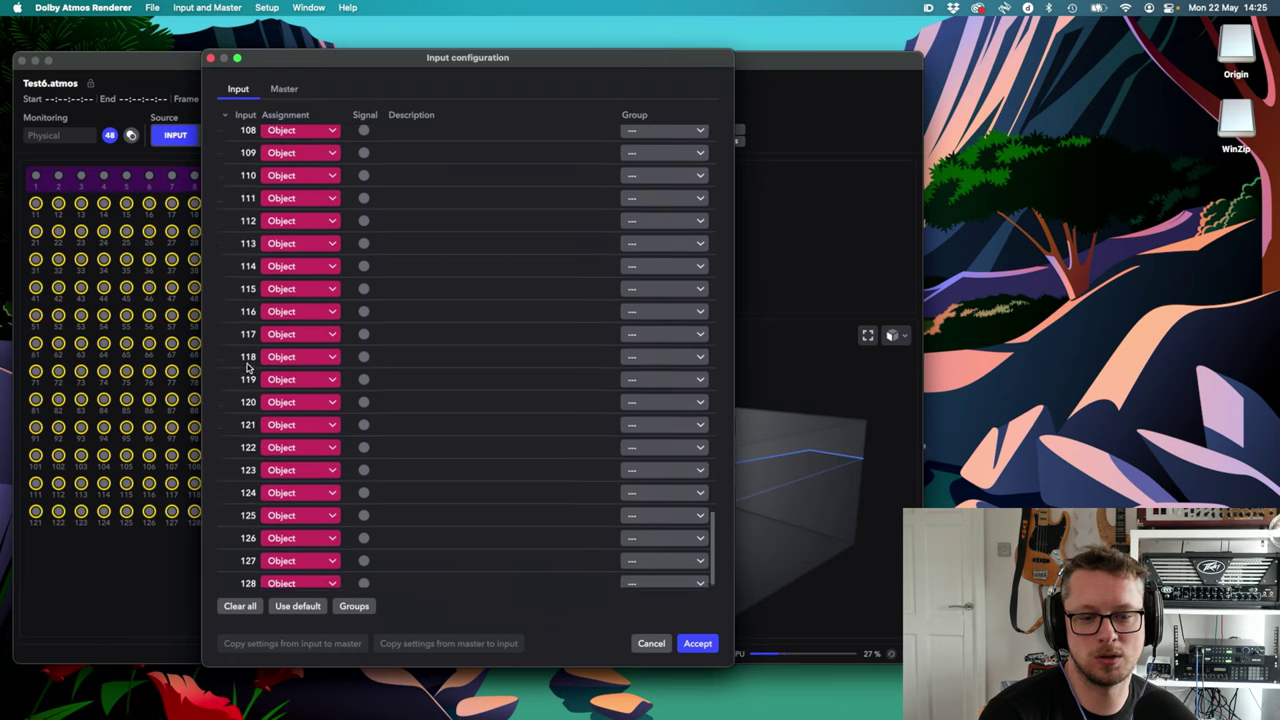
scroll(249, 366, "up", 10)
scroll(249, 369, "up", 15)
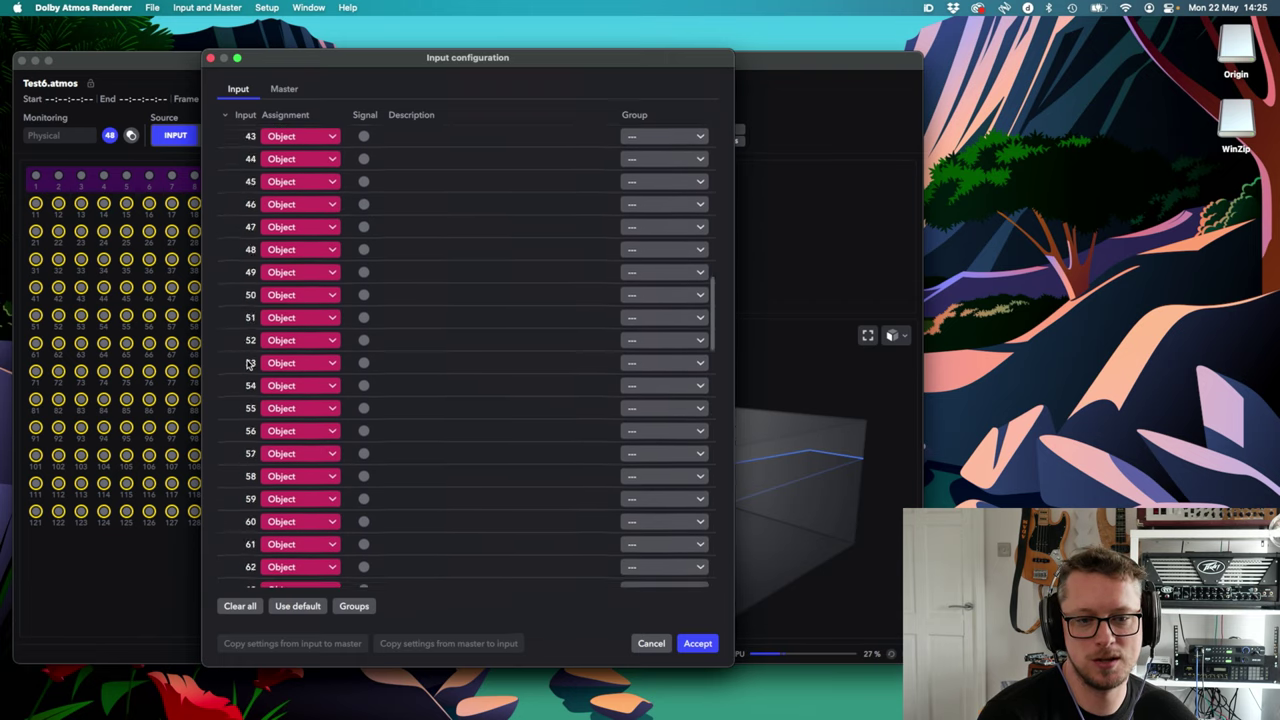
scroll(247, 330, "down", 3)
scroll(249, 327, "up", 1)
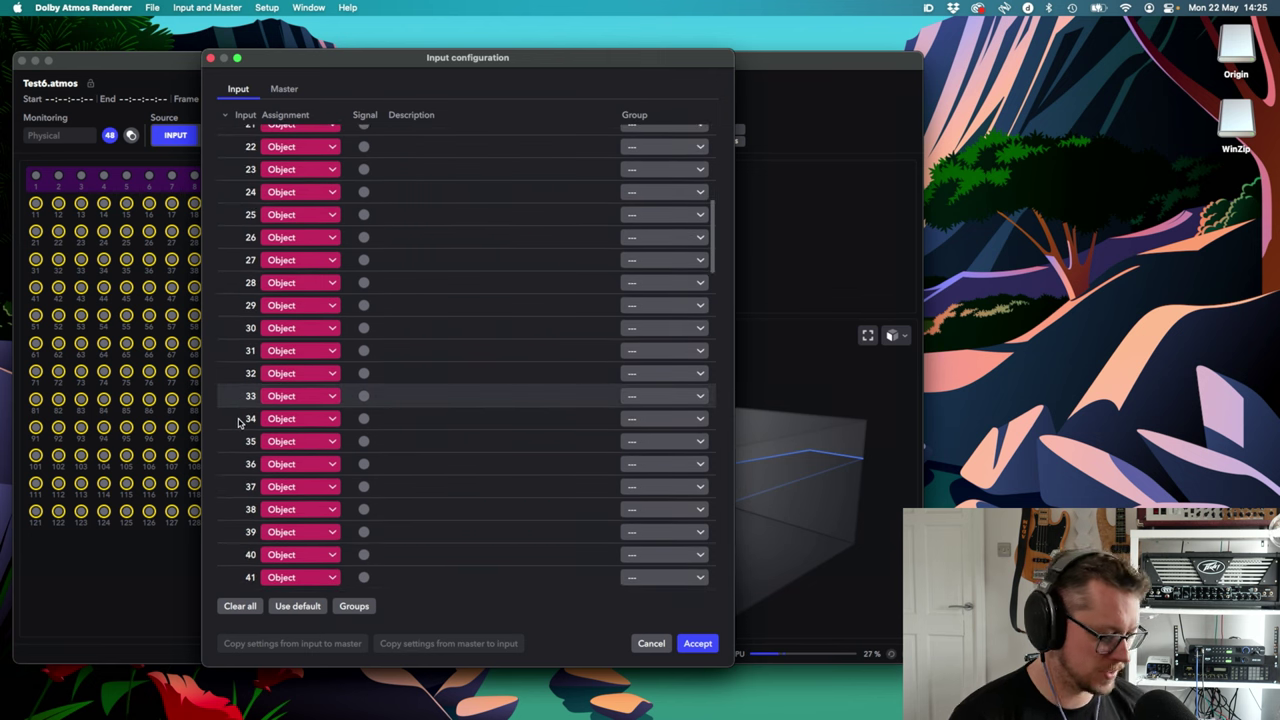
scroll(245, 422, "down", 20)
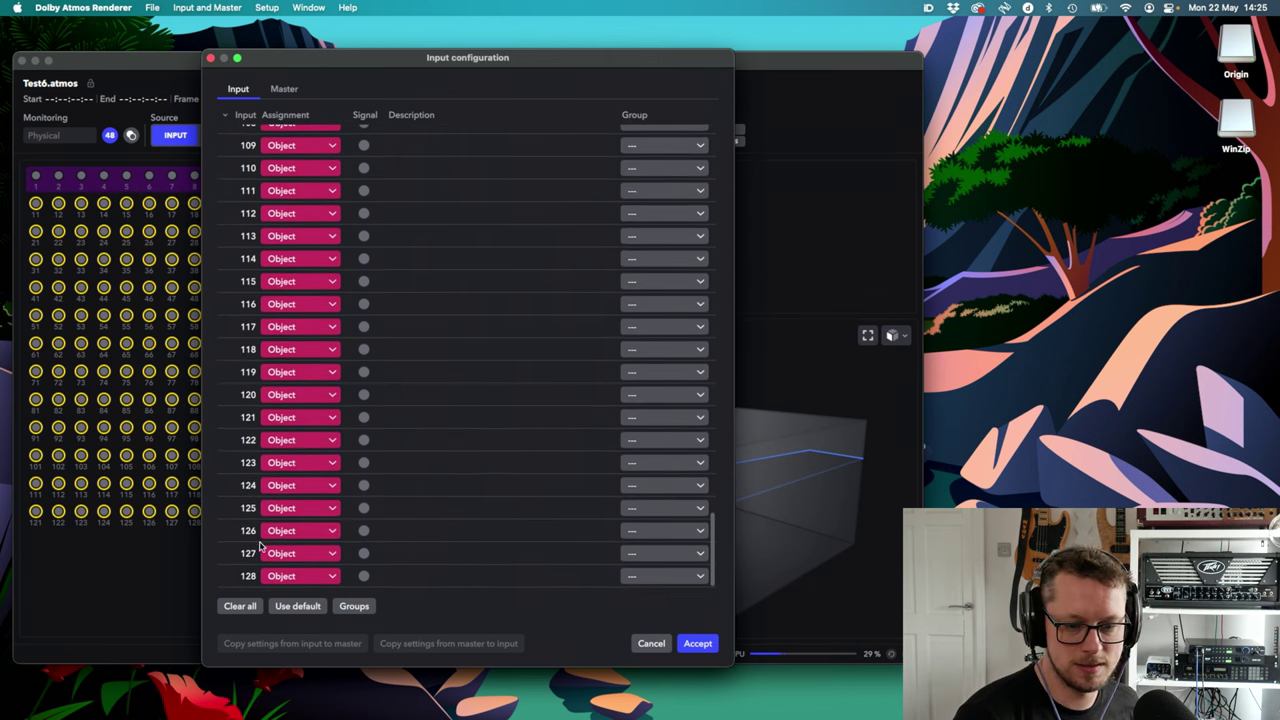
scroll(236, 585, "down", 2)
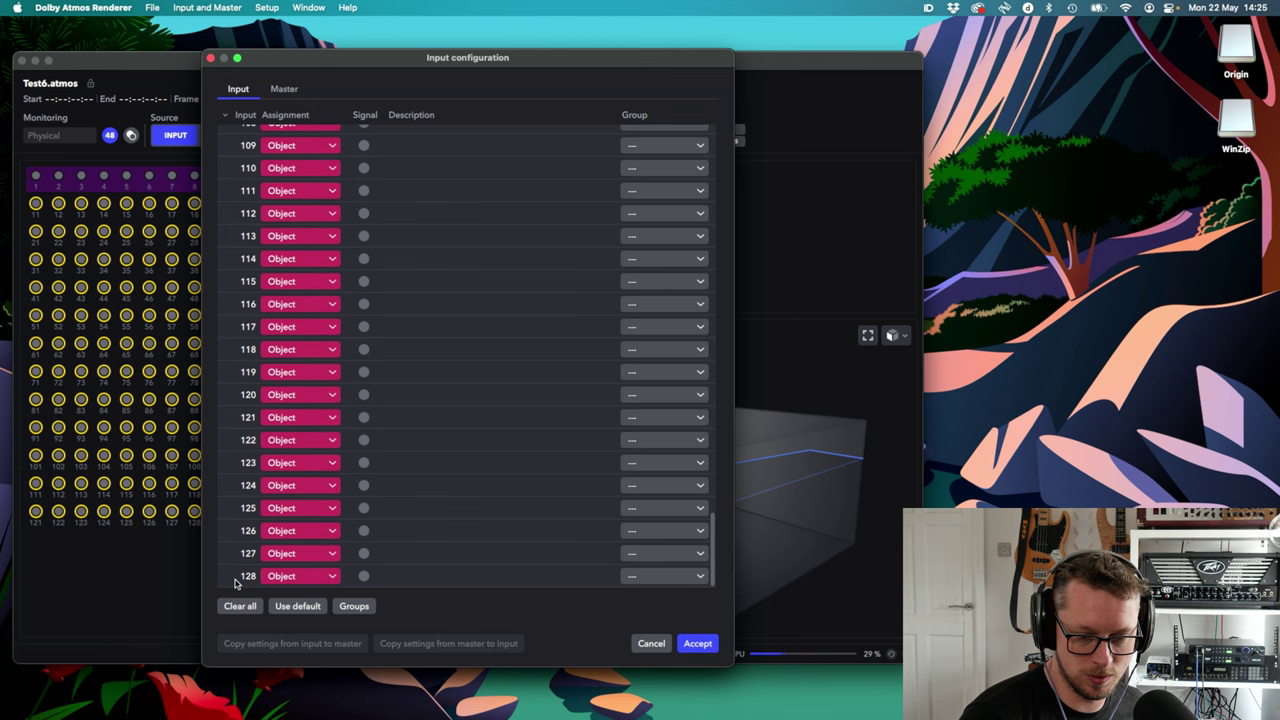
- Remove the object assignment from inputs 33 to 128, keep inputs 11 to 32 as objects, and accept the input configuration
left_click(296, 578)
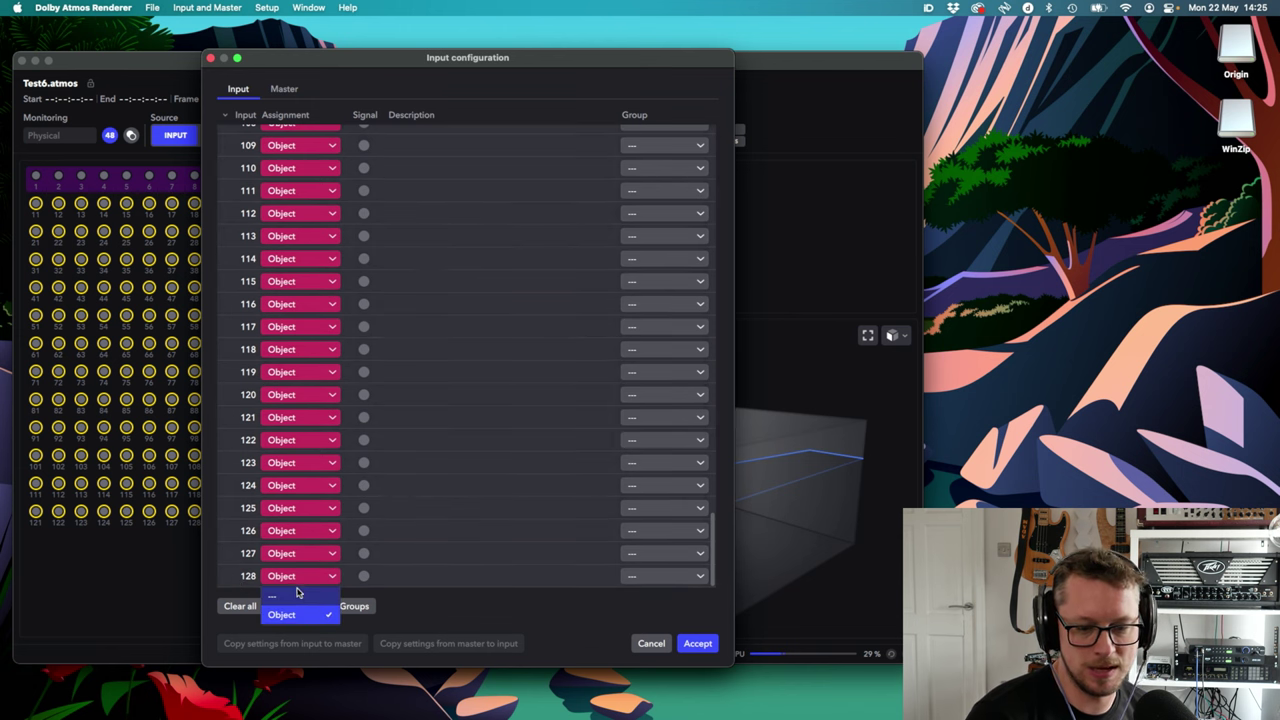
left_click(298, 596)
scroll(446, 540, "up", 7)
scroll(447, 523, "up", 20)
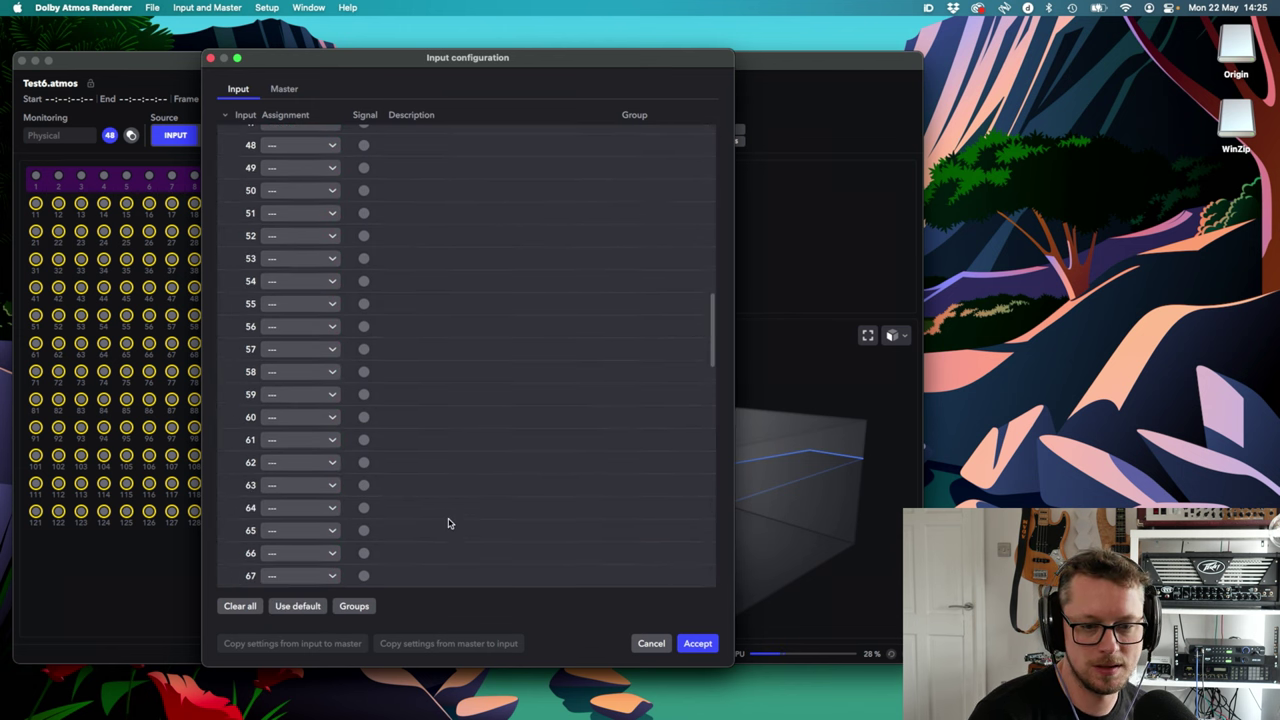
scroll(566, 582, "down", 2)
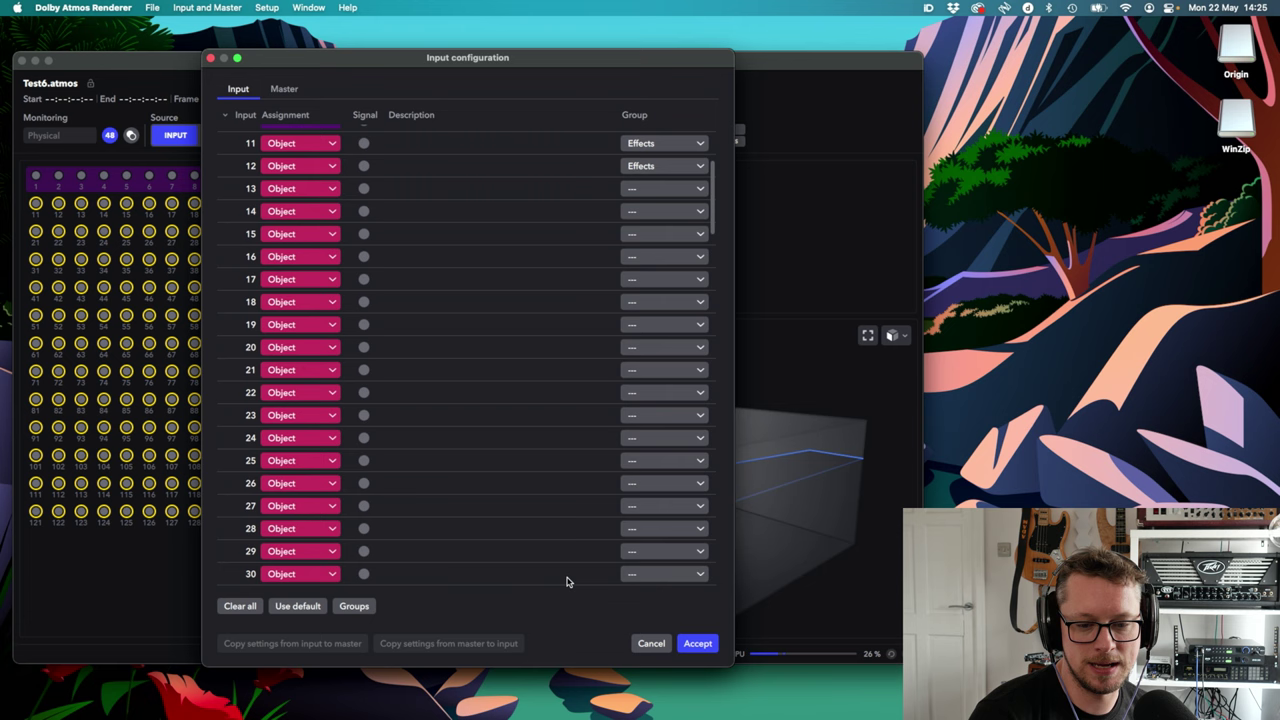
left_click(697, 643)
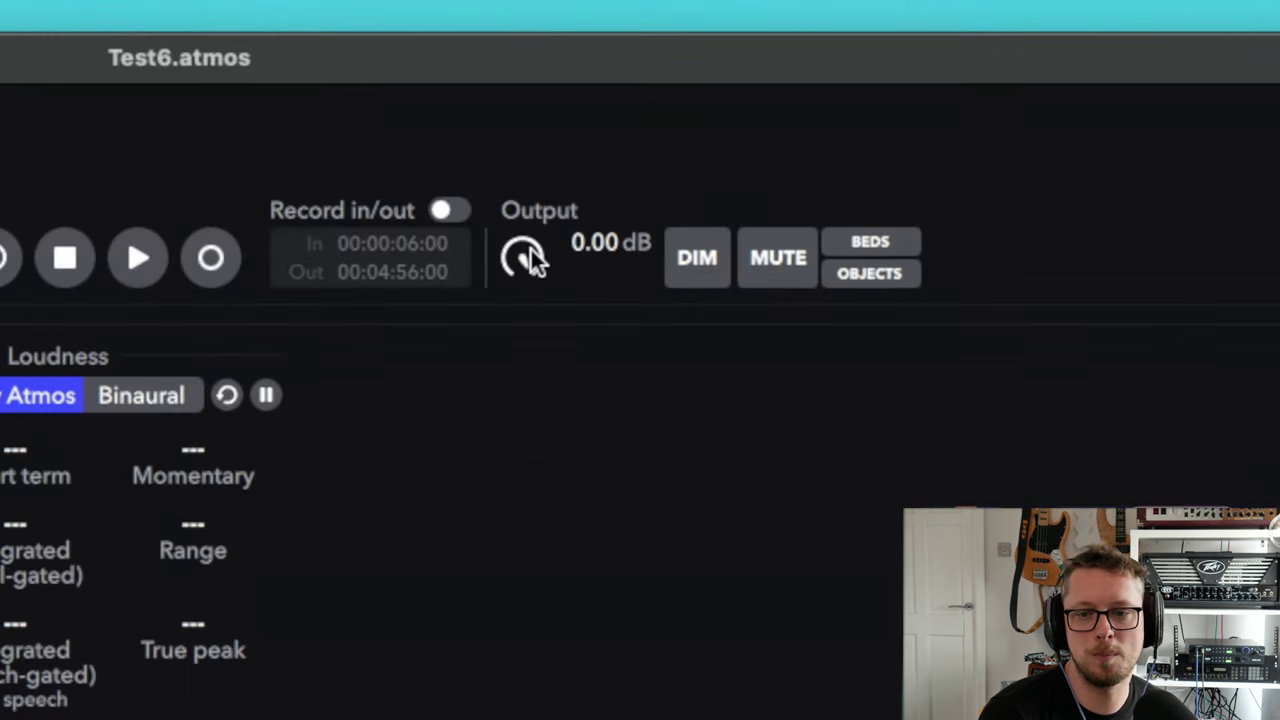
- Try the output level at about -10.5 dB and about -20 dB, returning it to 0.00 dB
left_click_drag(530, 250, 522, 165)
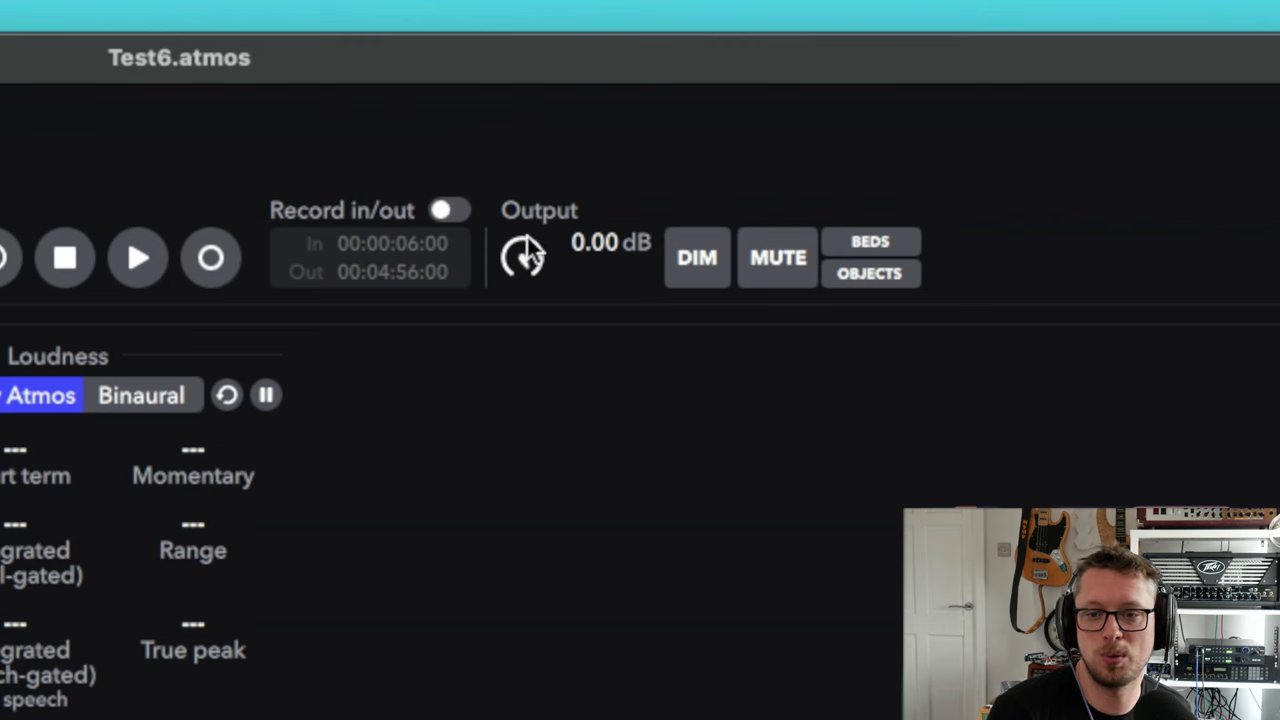
left_click_drag(529, 257, 528, 325)
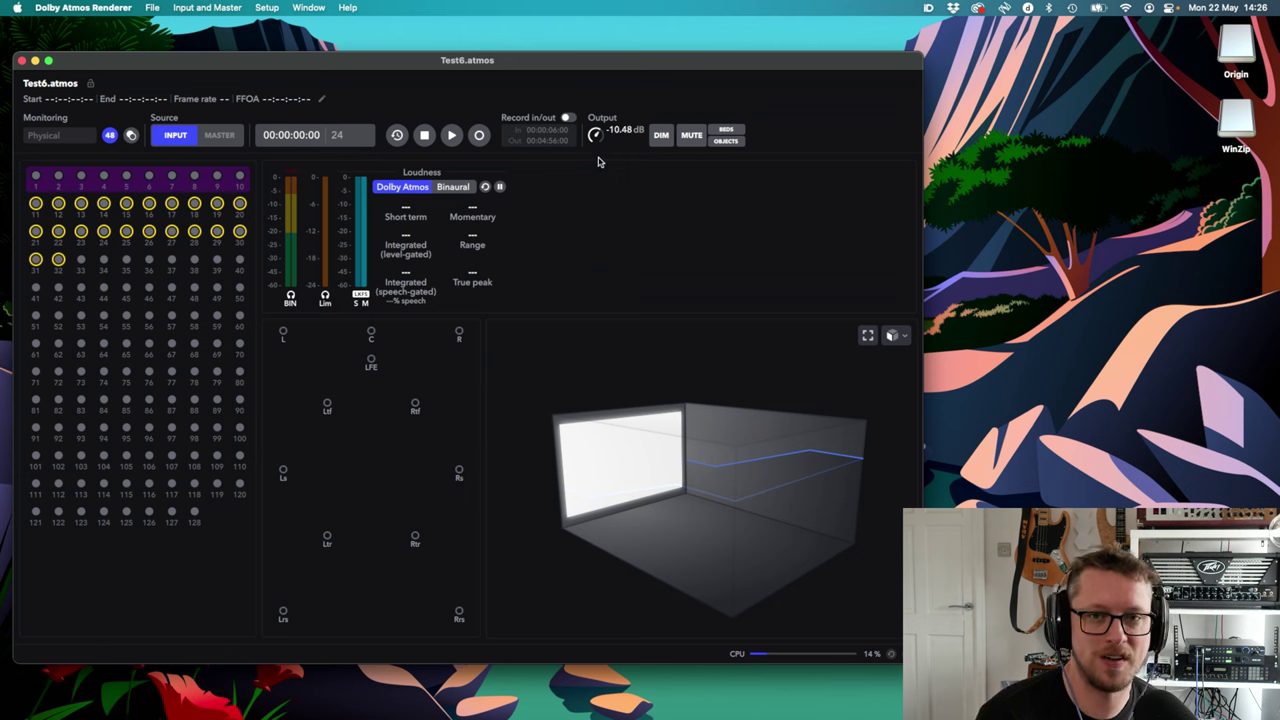
left_click_drag(598, 162, 605, 112)
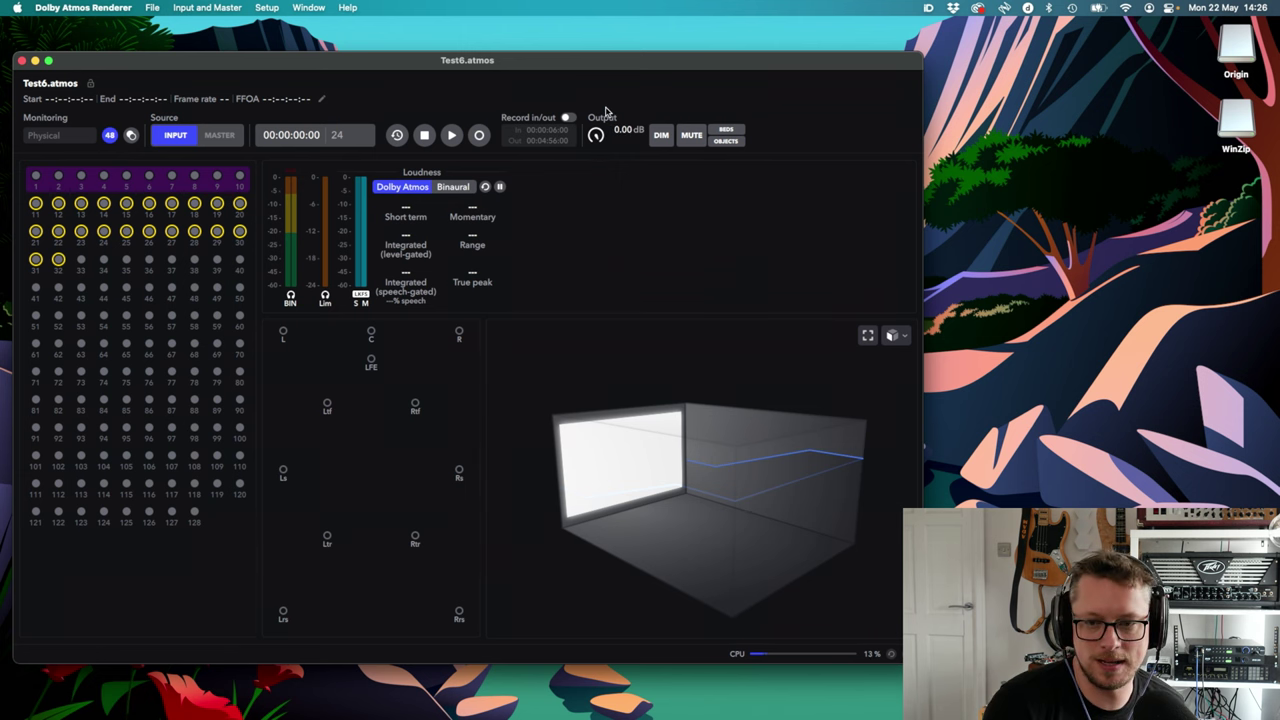
left_click_drag(598, 138, 587, 177)
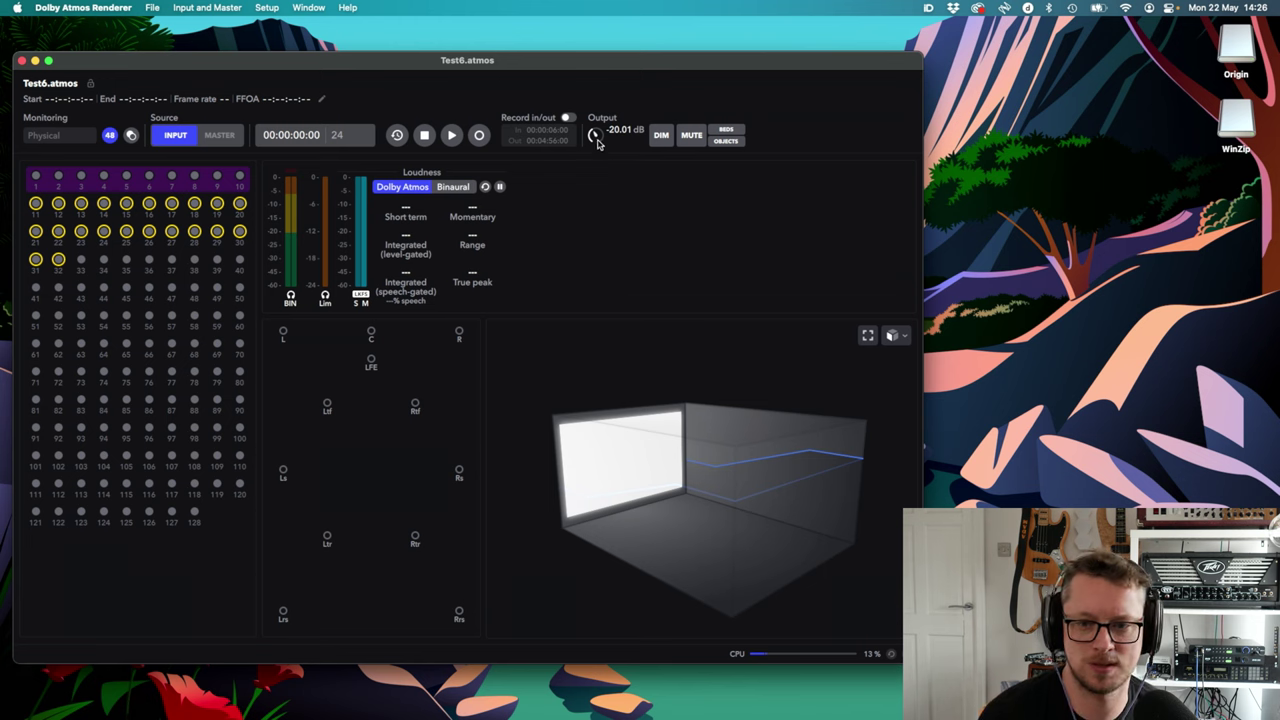
left_click_drag(596, 138, 596, 89)
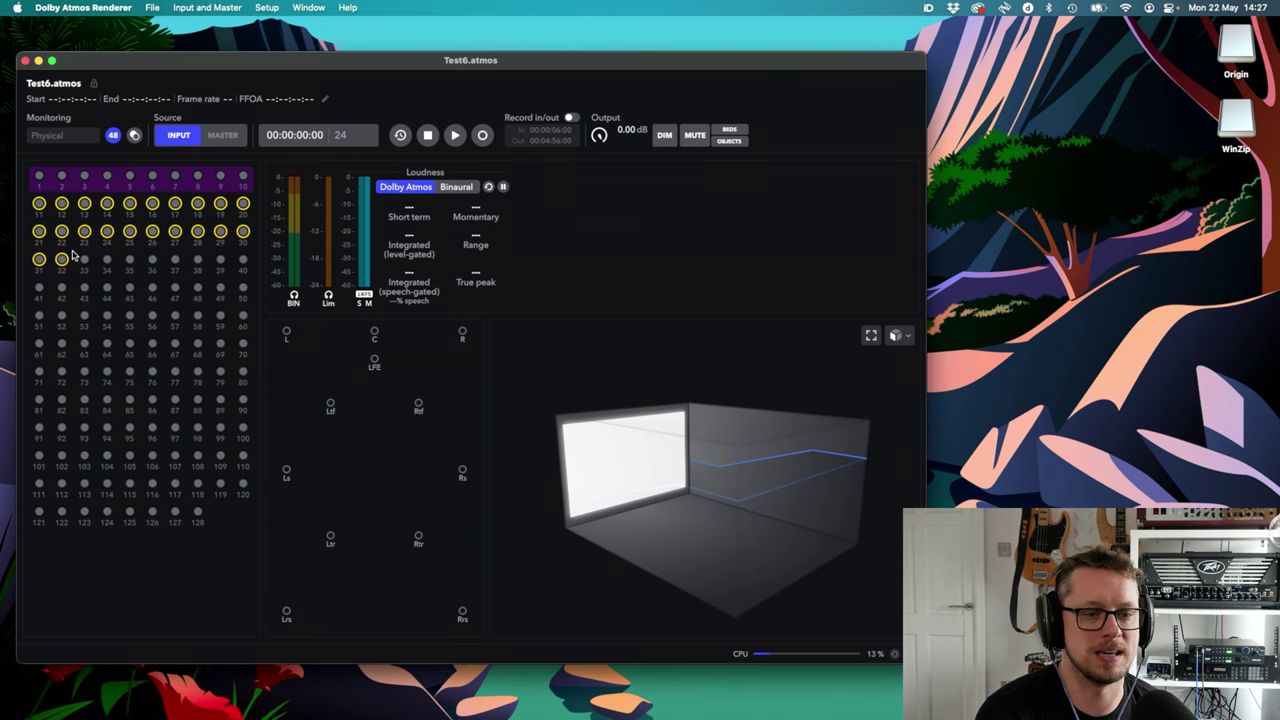
- Focus the timecode display without changing it, and try out the external sync toggle and the transport's play and stop
mouse_move(72, 257)
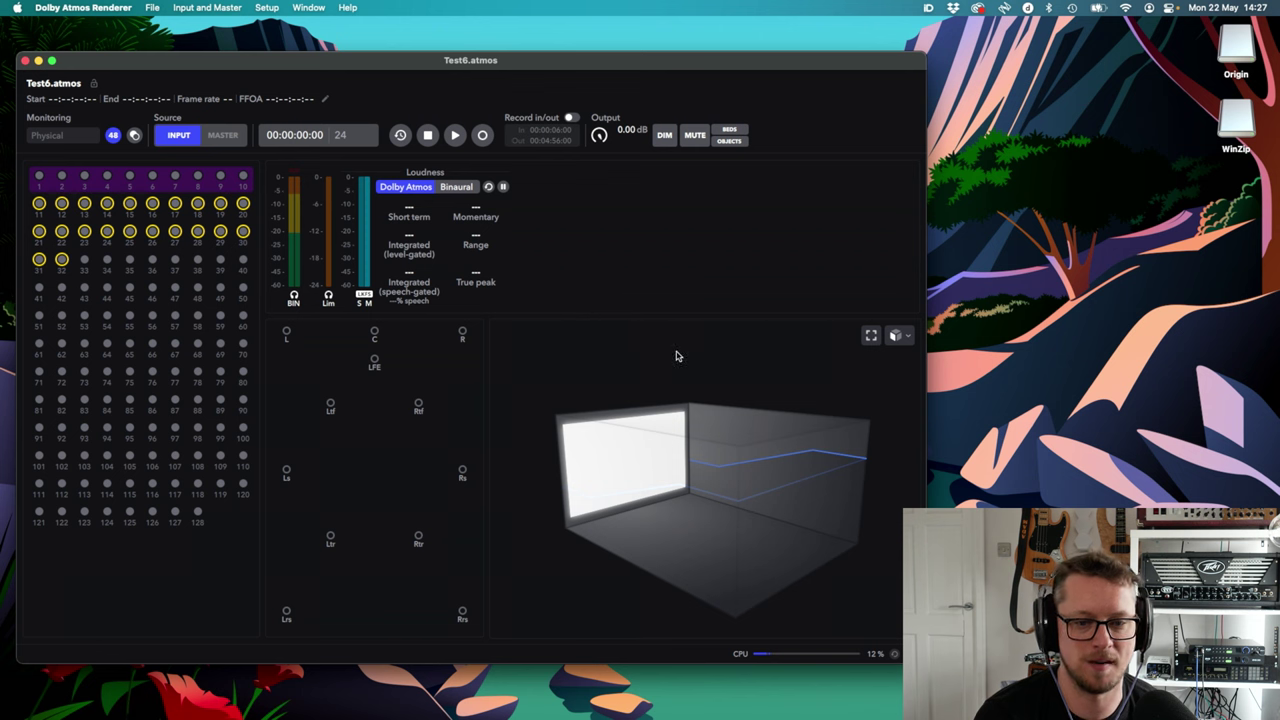
left_click(315, 141)
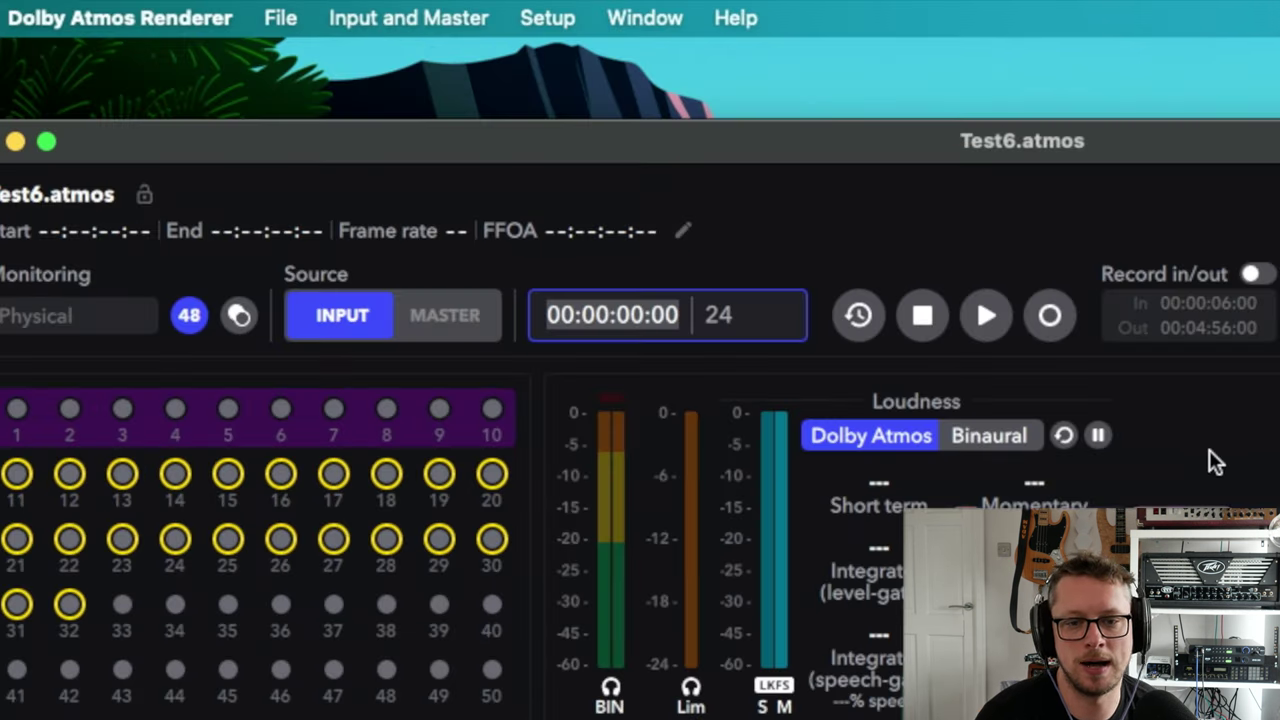
key("Escape")
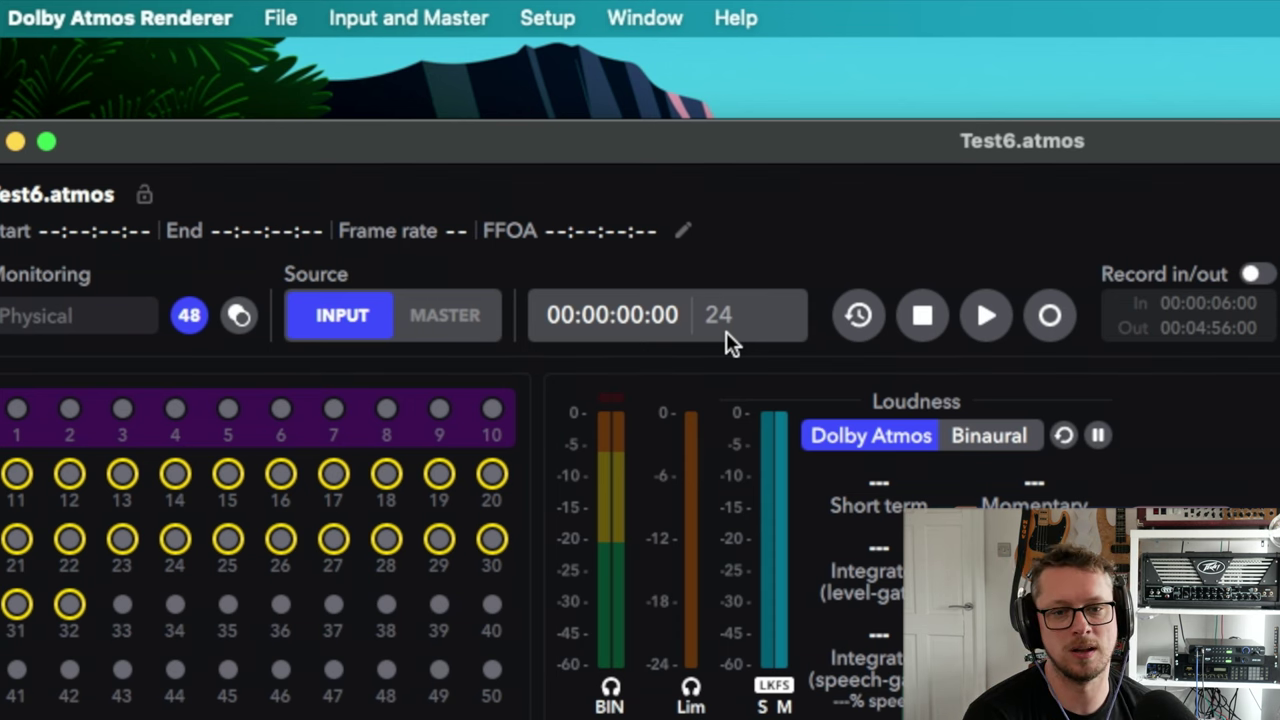
left_click(859, 317)
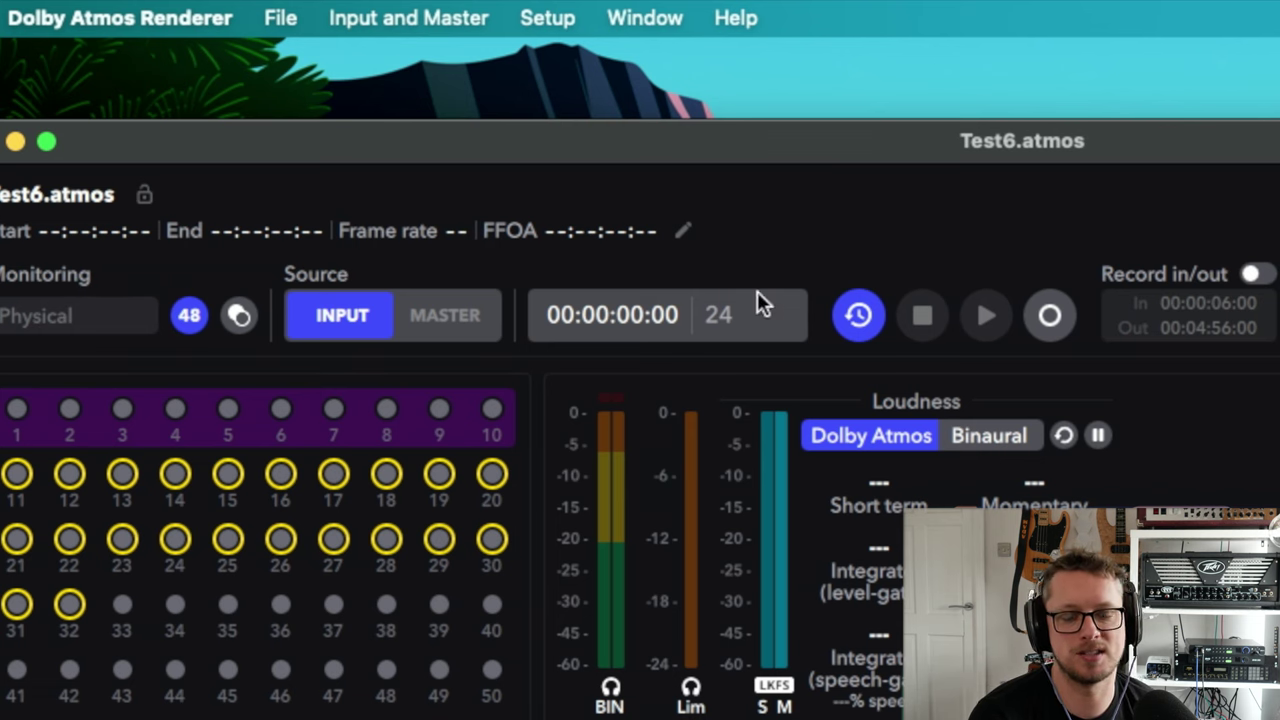
left_click(857, 318)
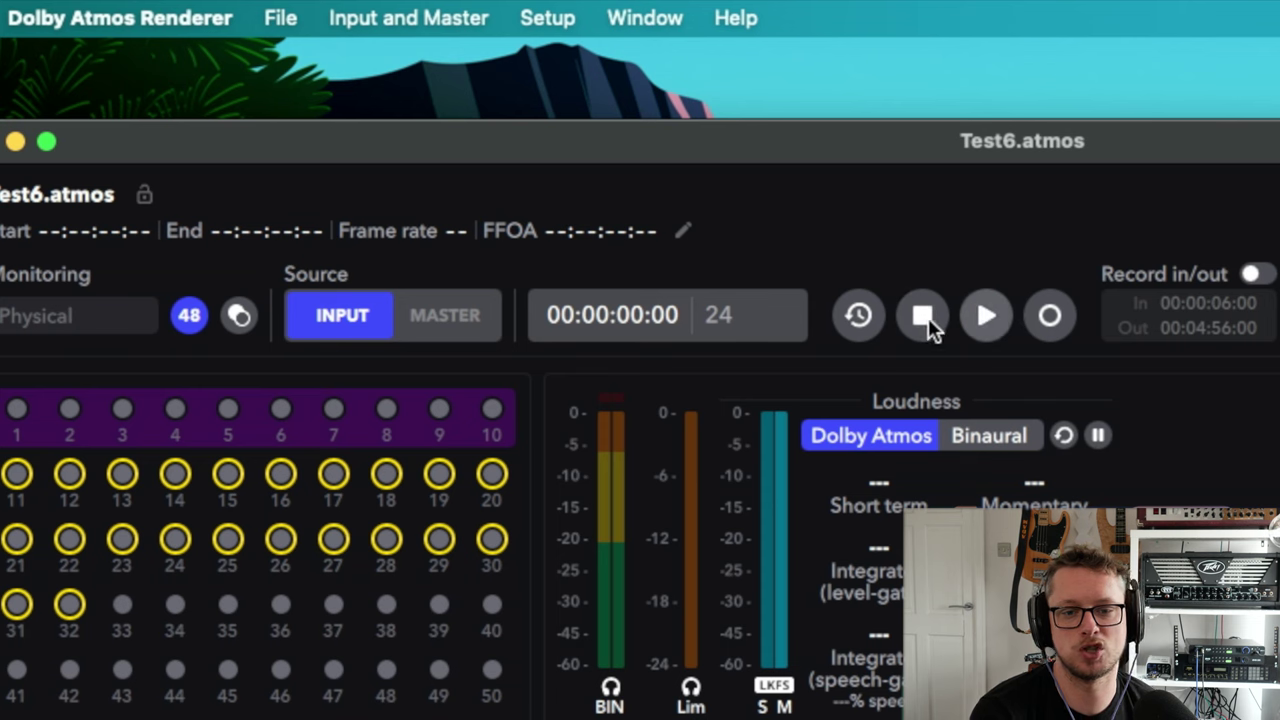
left_click(970, 314)
left_click(928, 316)
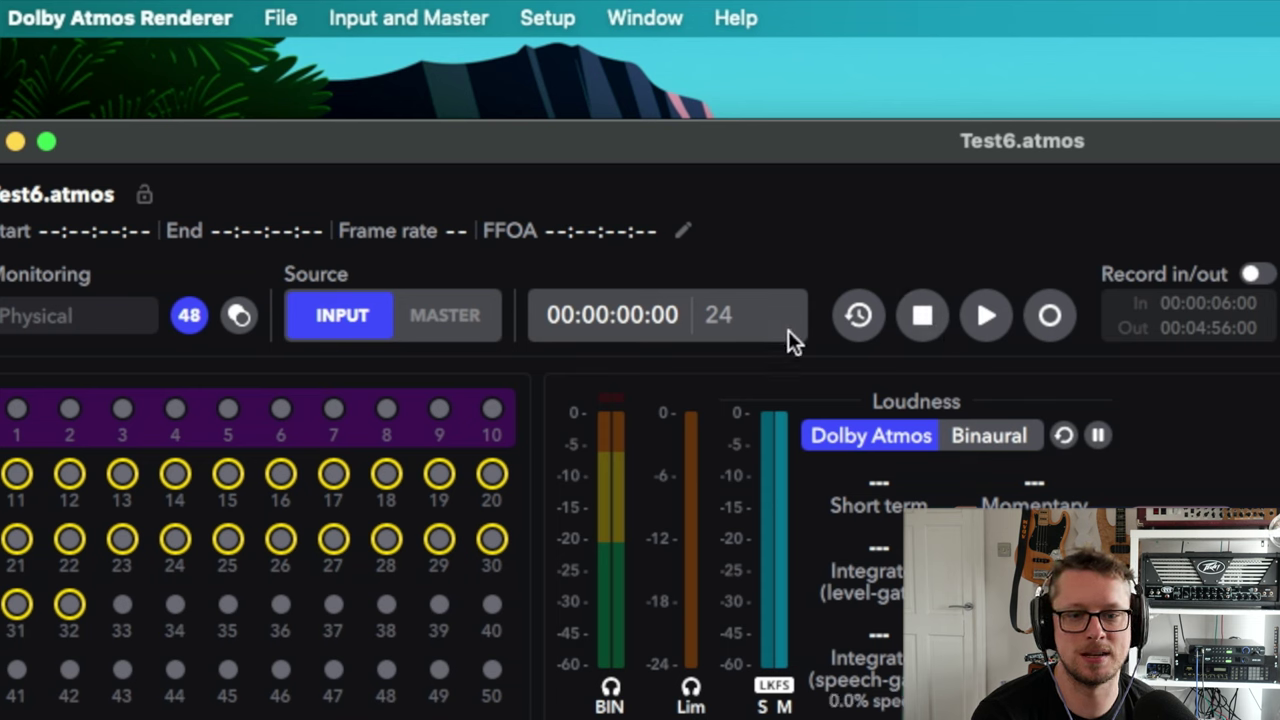
- Turn on external sync for the transport and try the record in/out switch
left_click(862, 320)
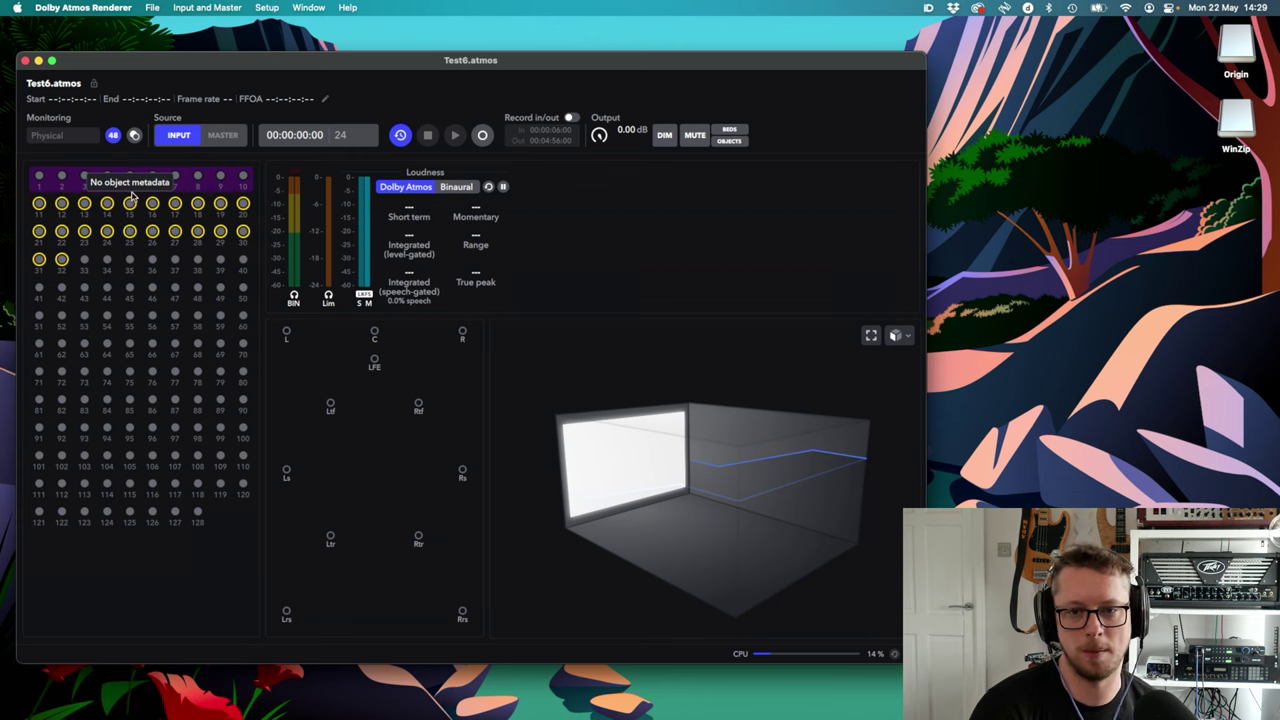
left_click(572, 118)
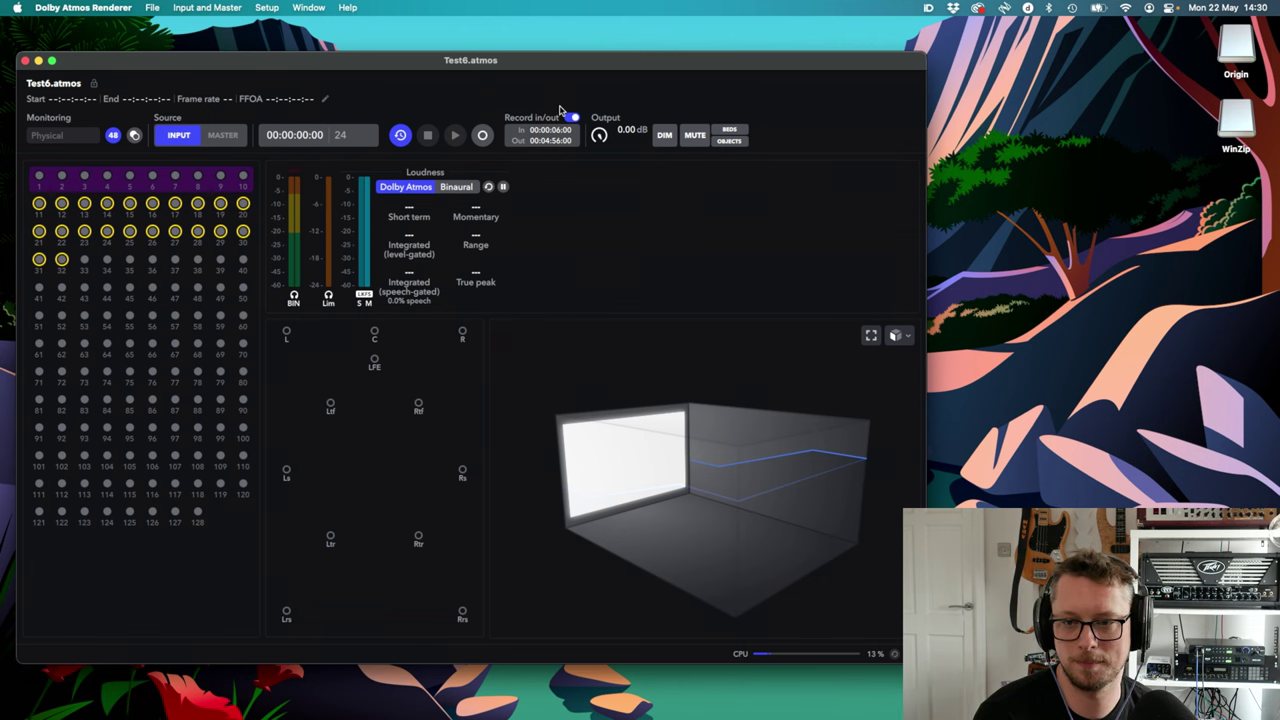
- Try to open Speaker Calibration and dismiss the resulting alert
left_click(306, 7)
mouse_move(262, 7)
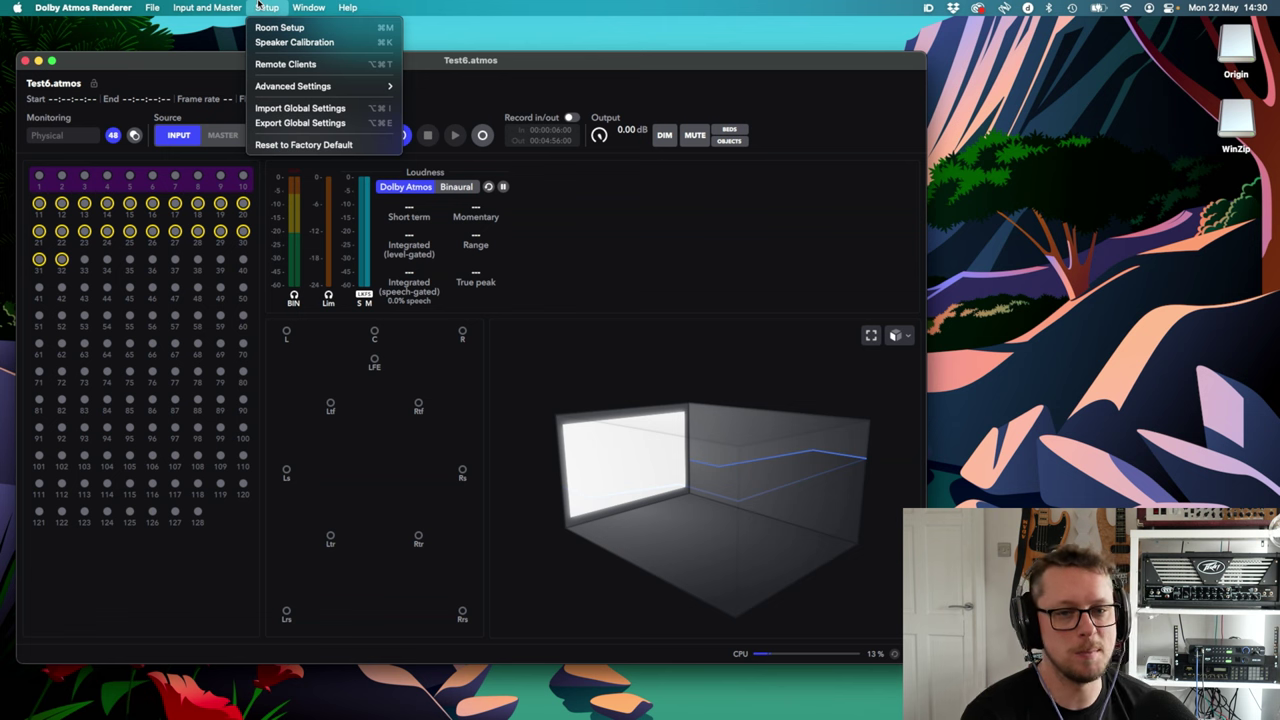
left_click(280, 42)
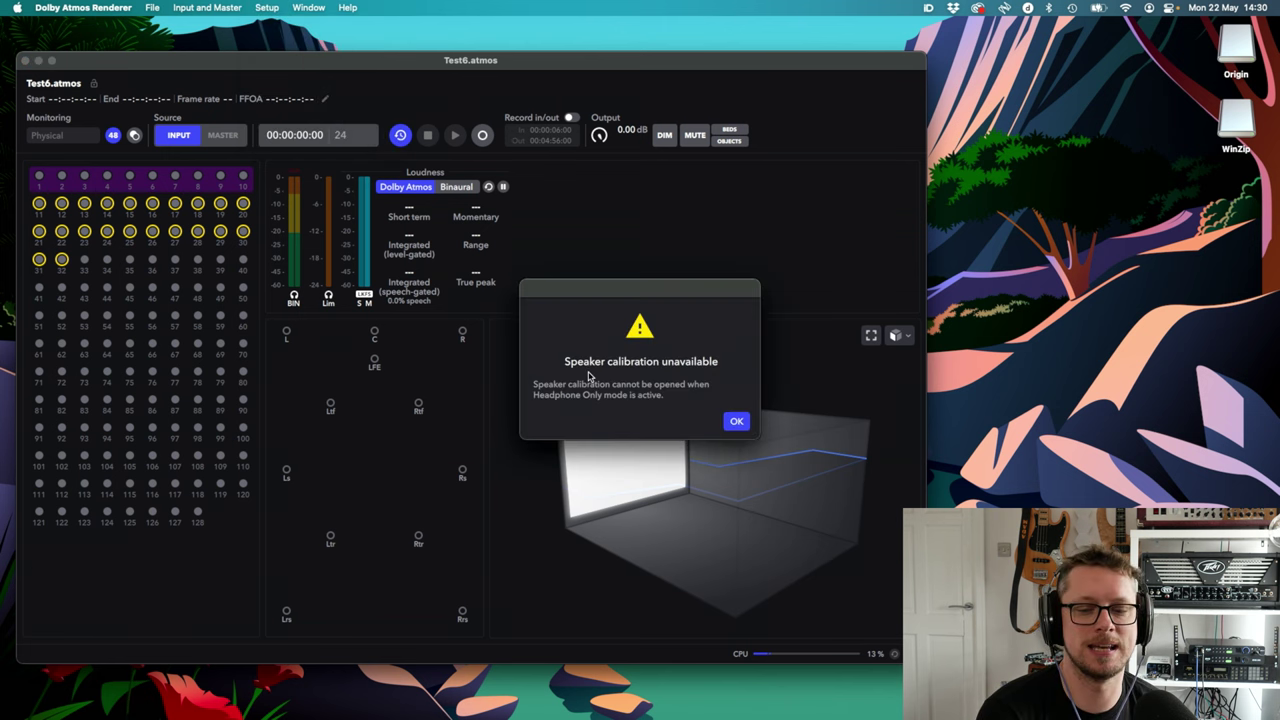
left_click(736, 421)
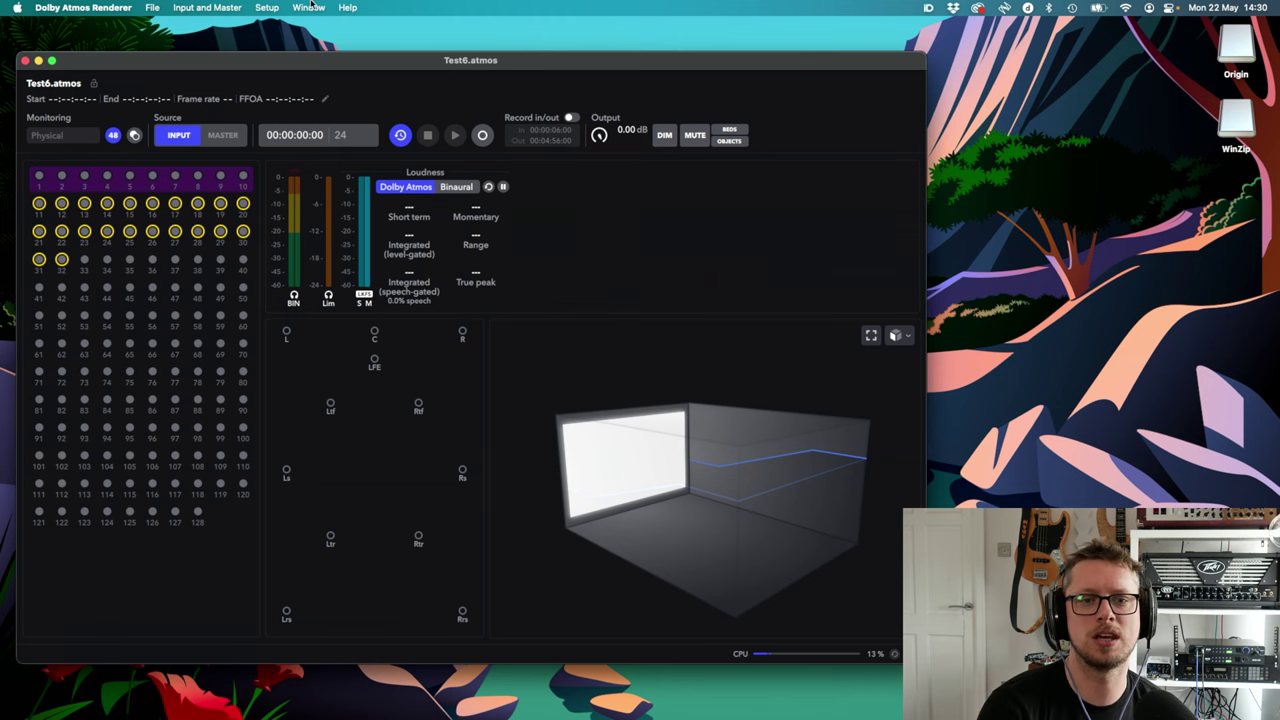
- Open the binaural render mode settings and examine the distance options for input 1, keeping it on Mid
left_click(270, 7)
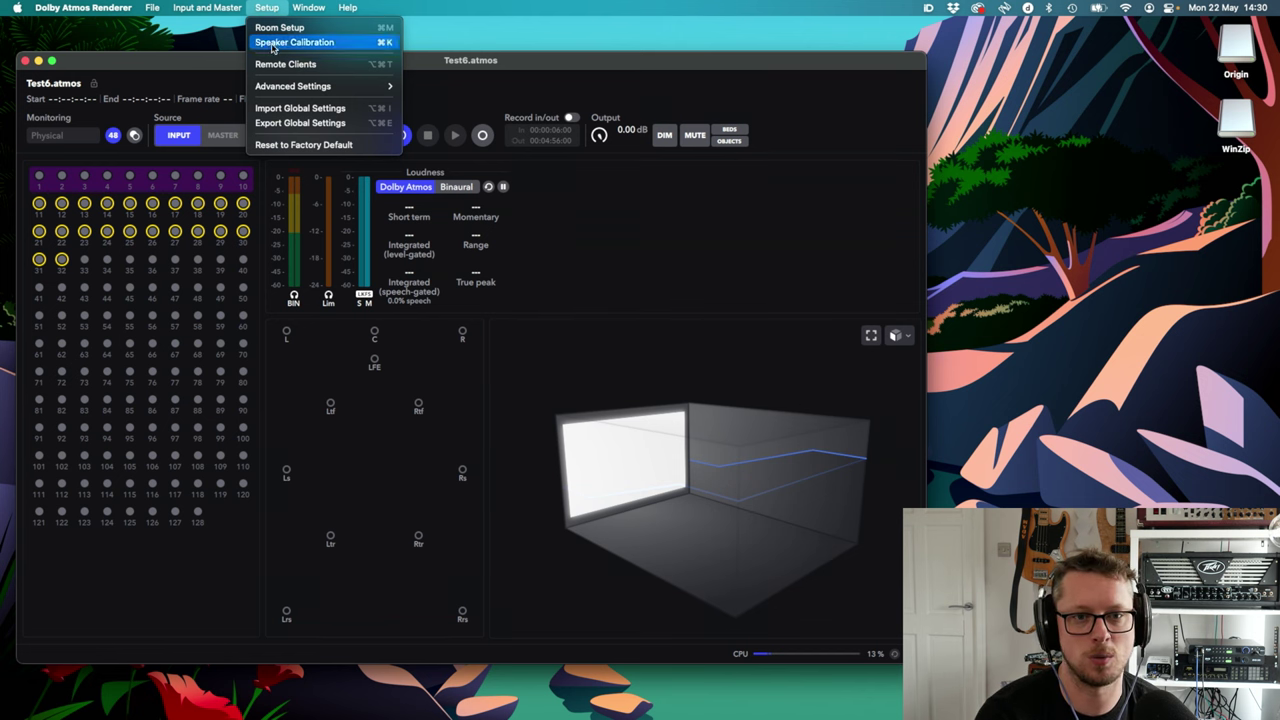
mouse_move(292, 86)
left_click(450, 108)
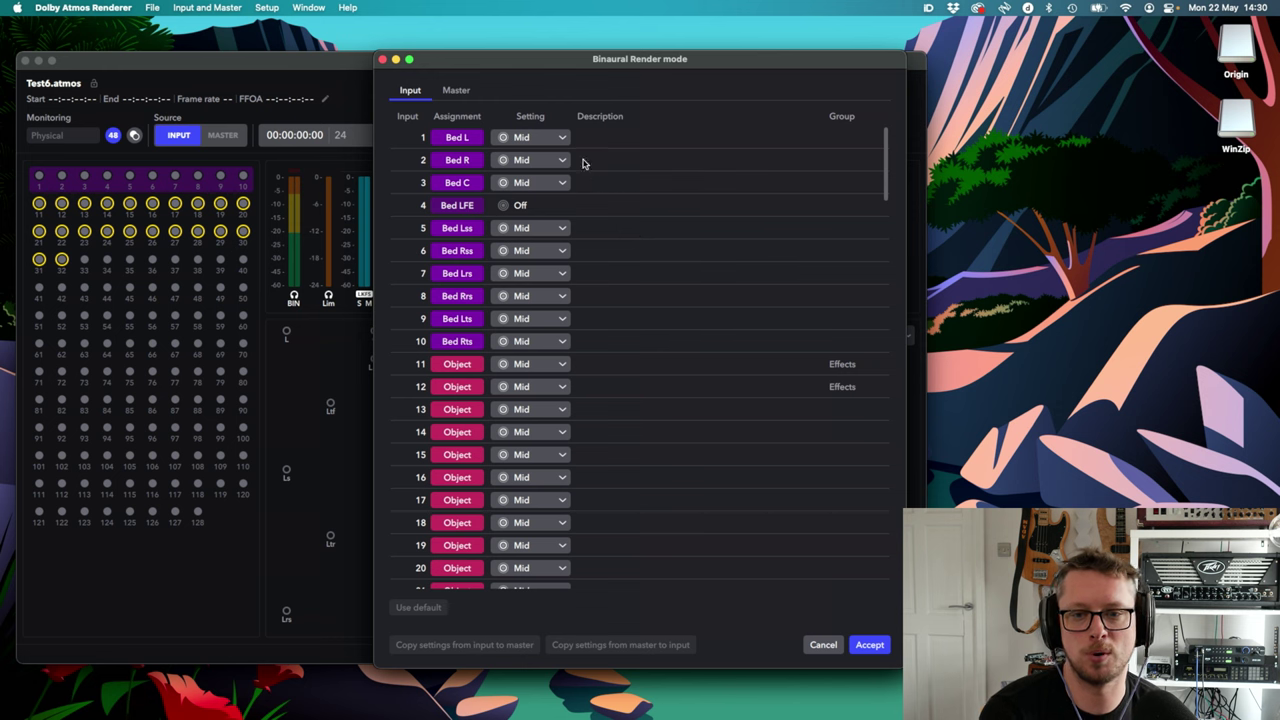
left_click(547, 142)
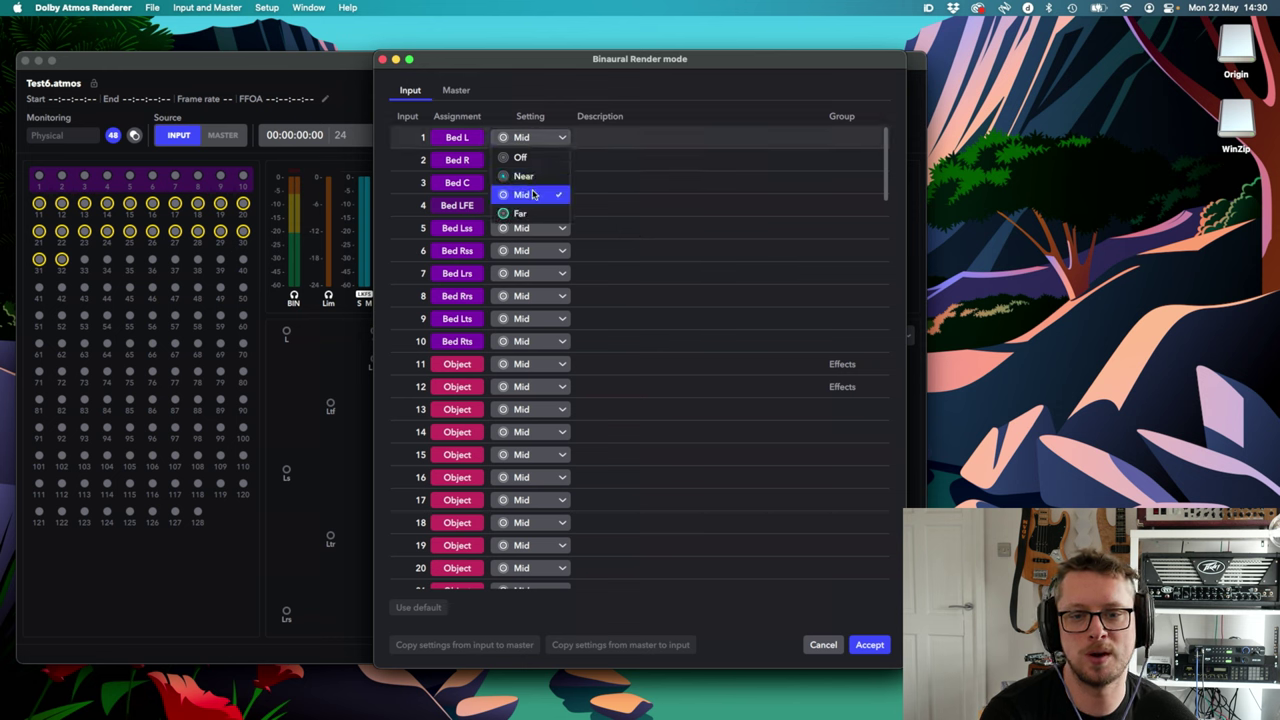
left_click(575, 197)
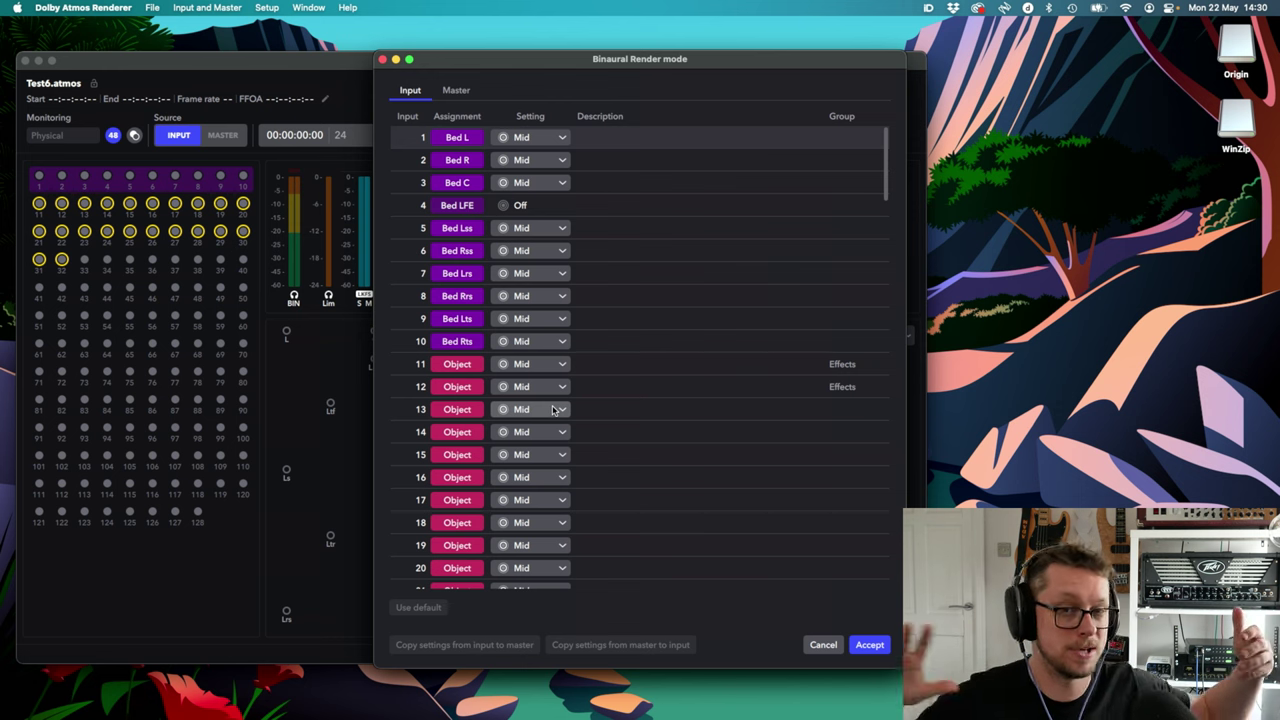
- Look through the binaural render mode settings of the bed and object inputs and accept them
scroll(644, 398, "down", 2)
scroll(644, 398, "down", 15)
scroll(644, 398, "up", 15)
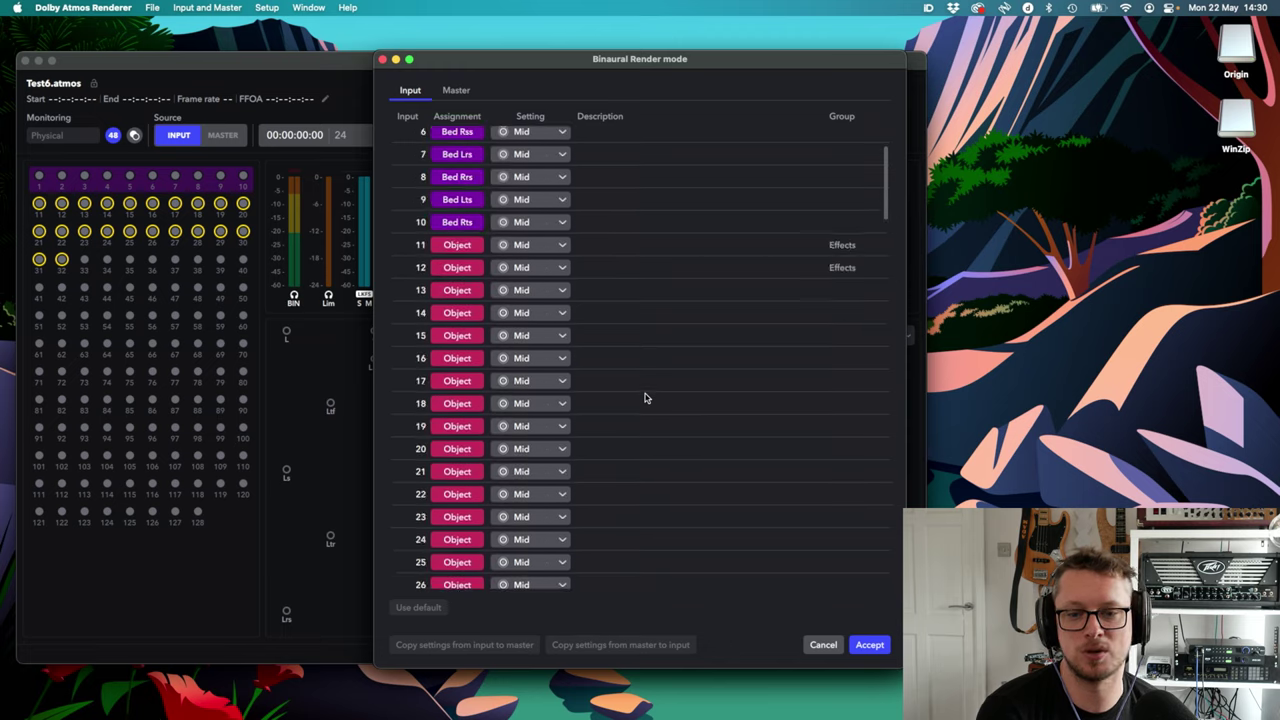
scroll(644, 398, "up", 3)
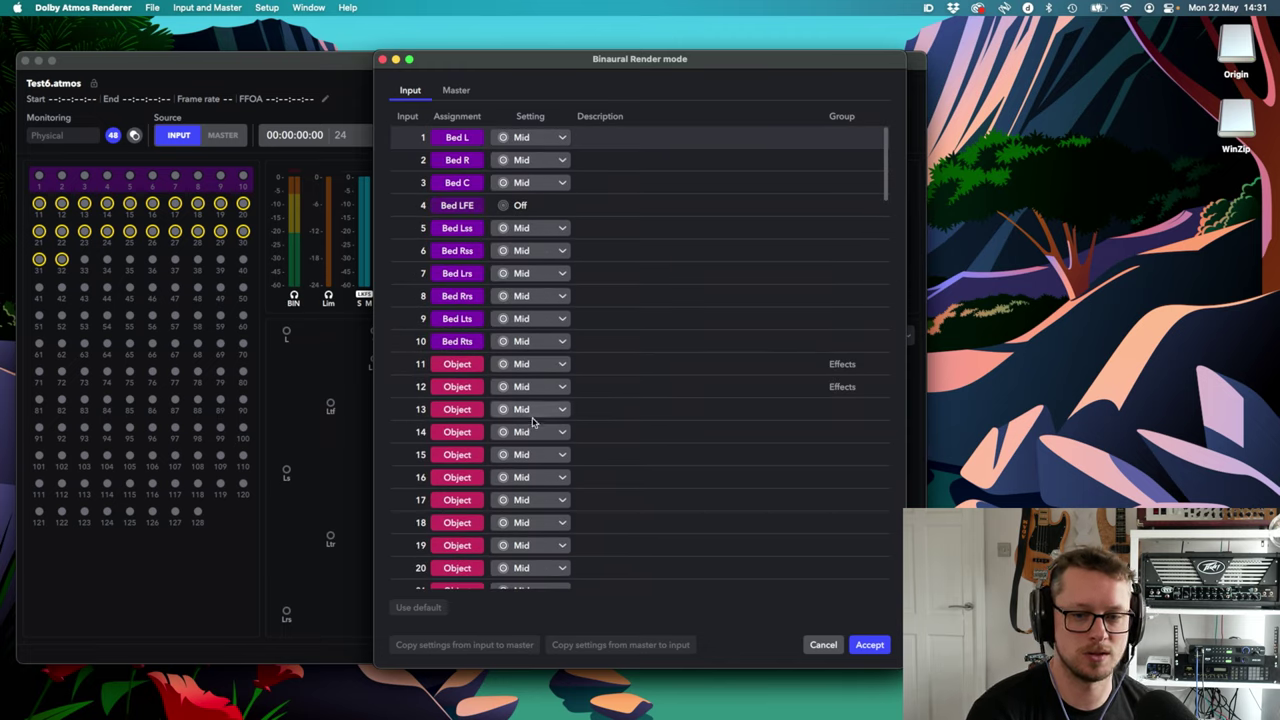
scroll(540, 422, "down", 10)
scroll(545, 423, "up", 7)
scroll(547, 422, "up", 4)
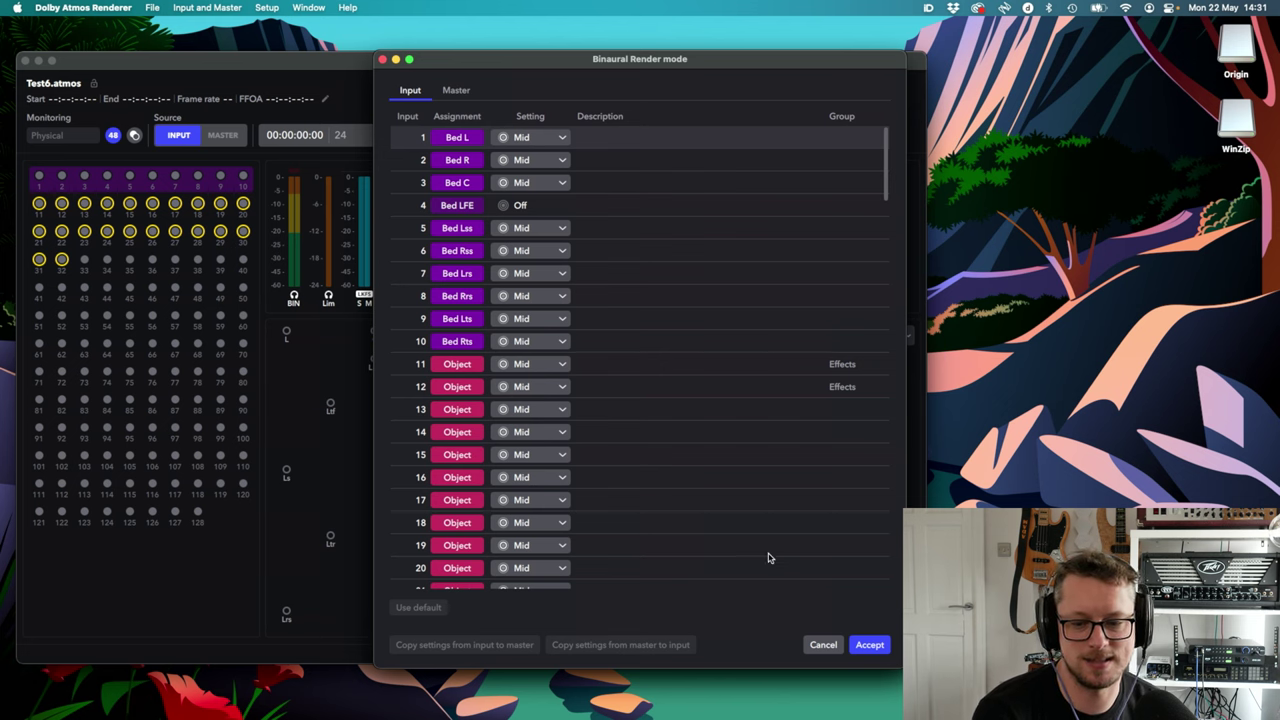
left_click(875, 645)
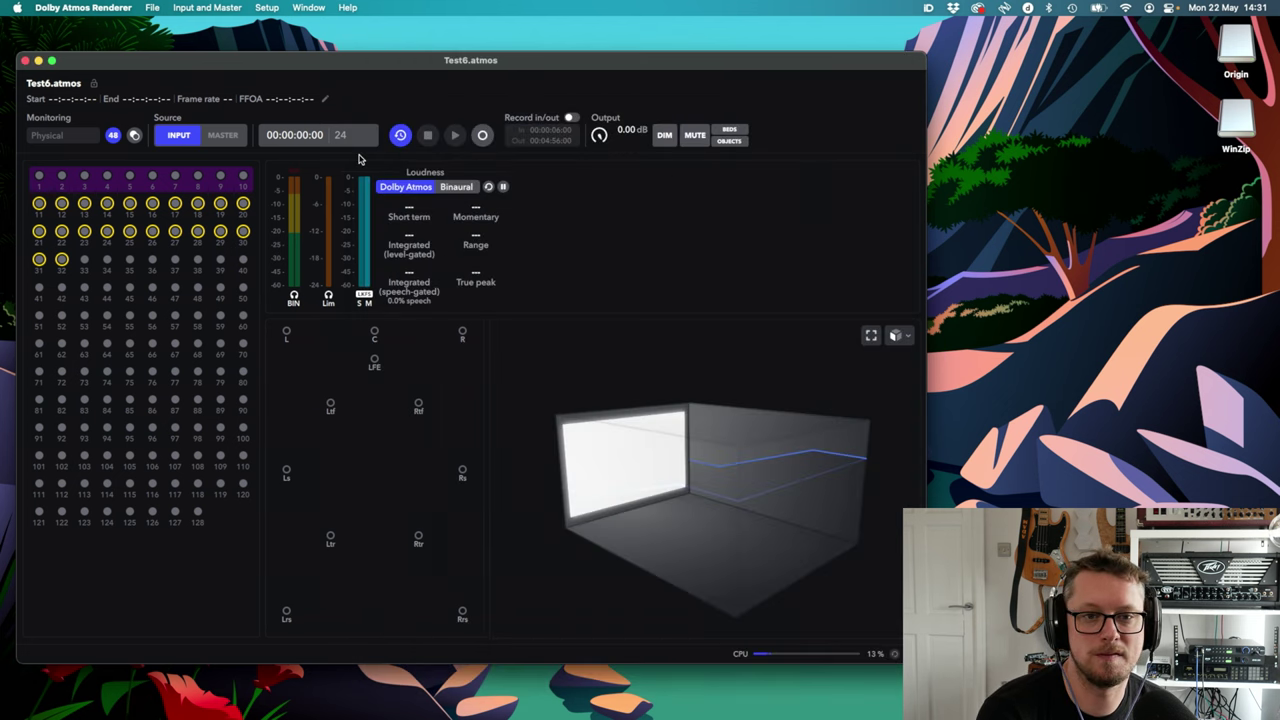
- Open the preferences and review the available audio input devices, keeping Dolby Audio Bridge
key("super+comma")
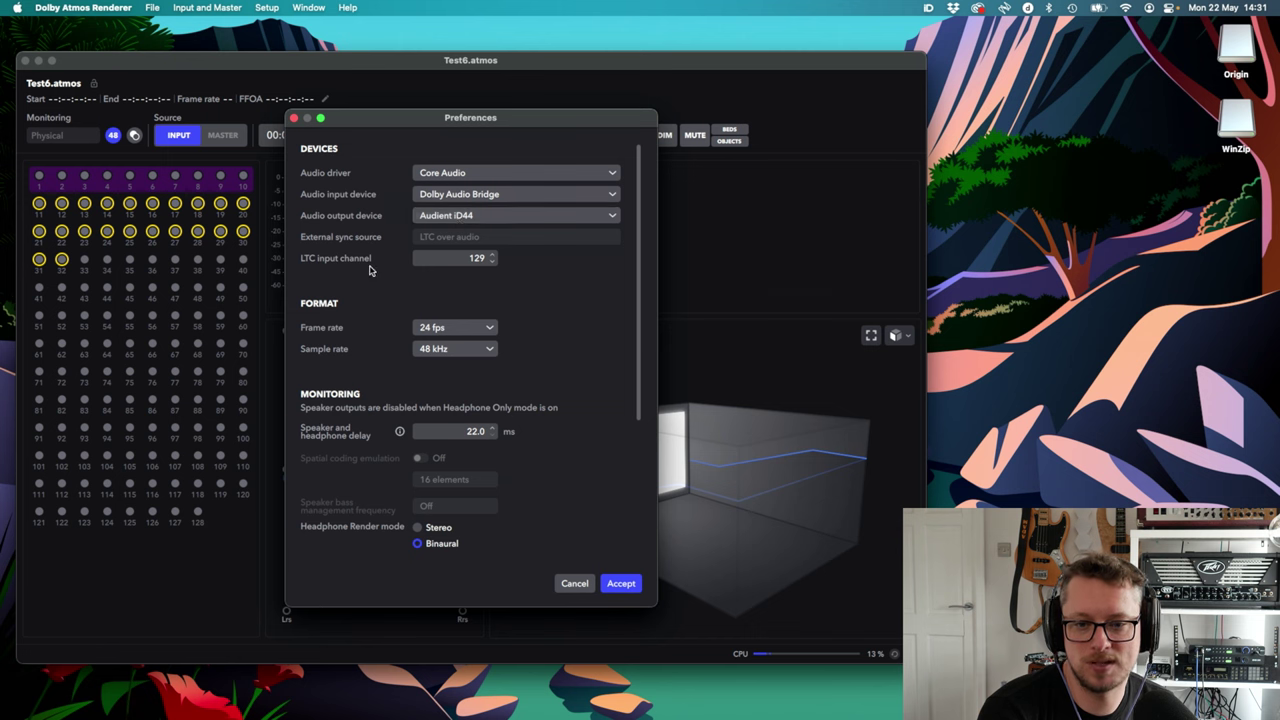
left_click(431, 202)
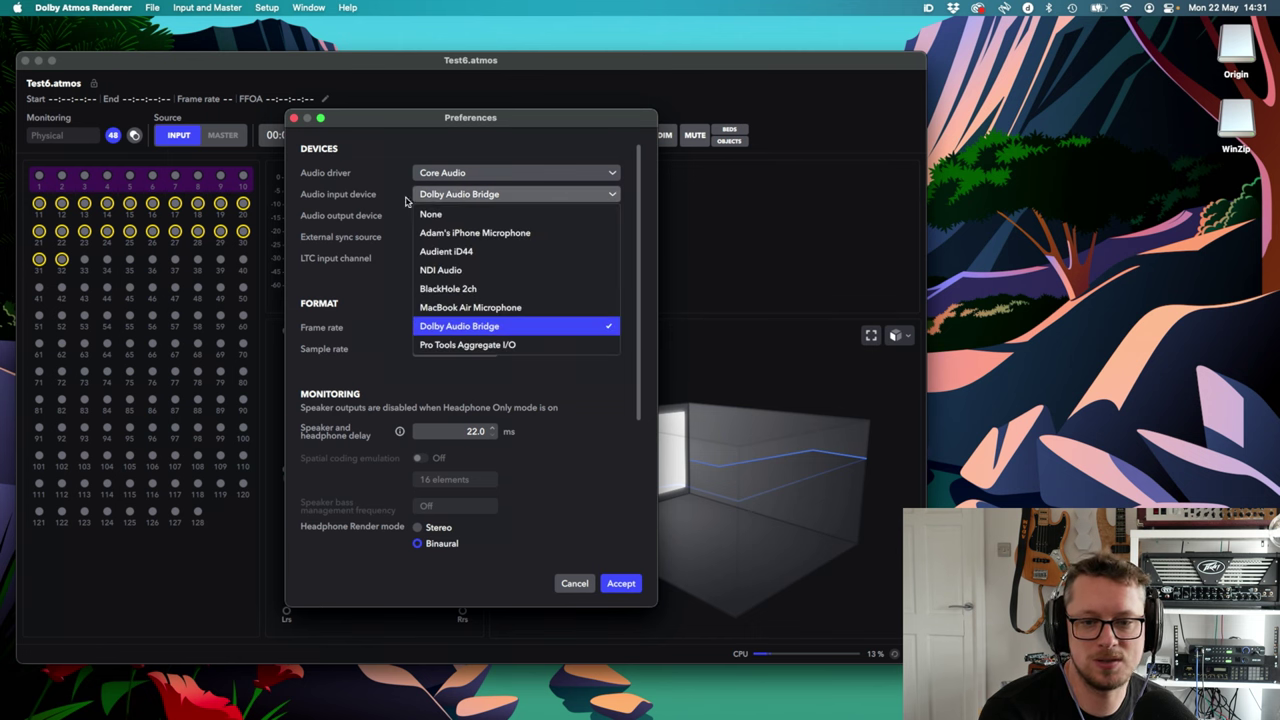
left_click(437, 327)
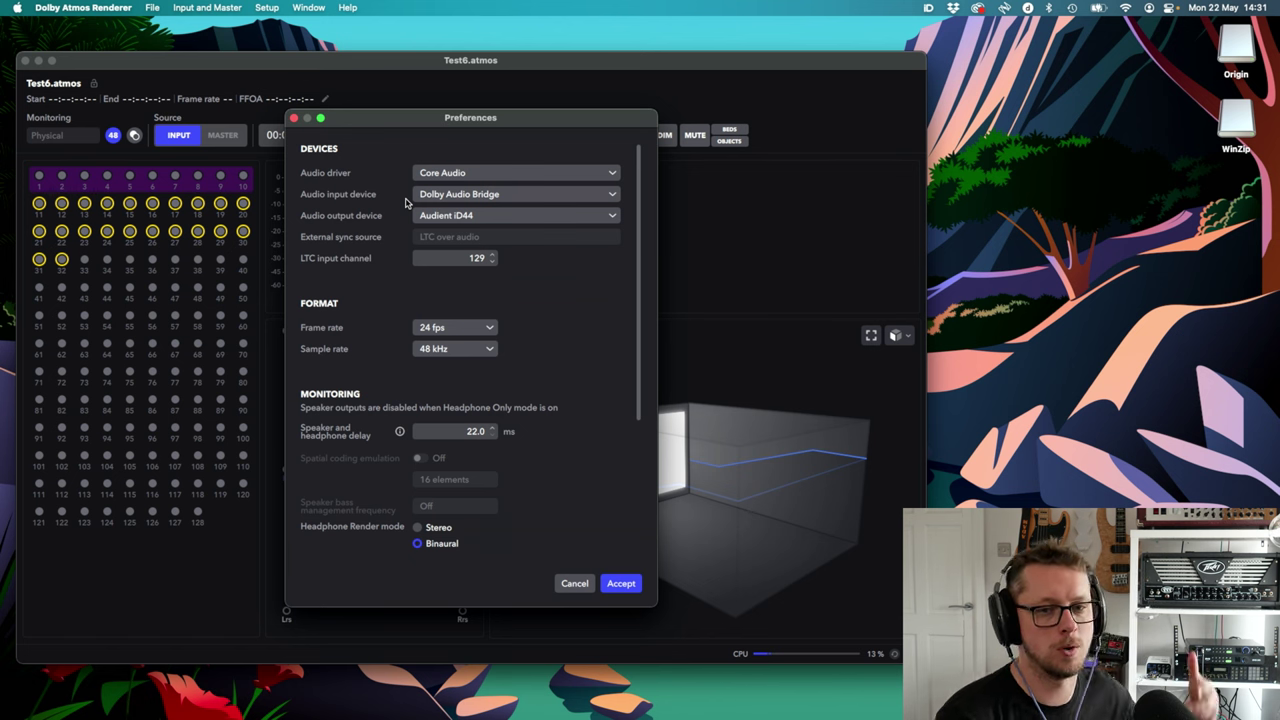
left_click(440, 196)
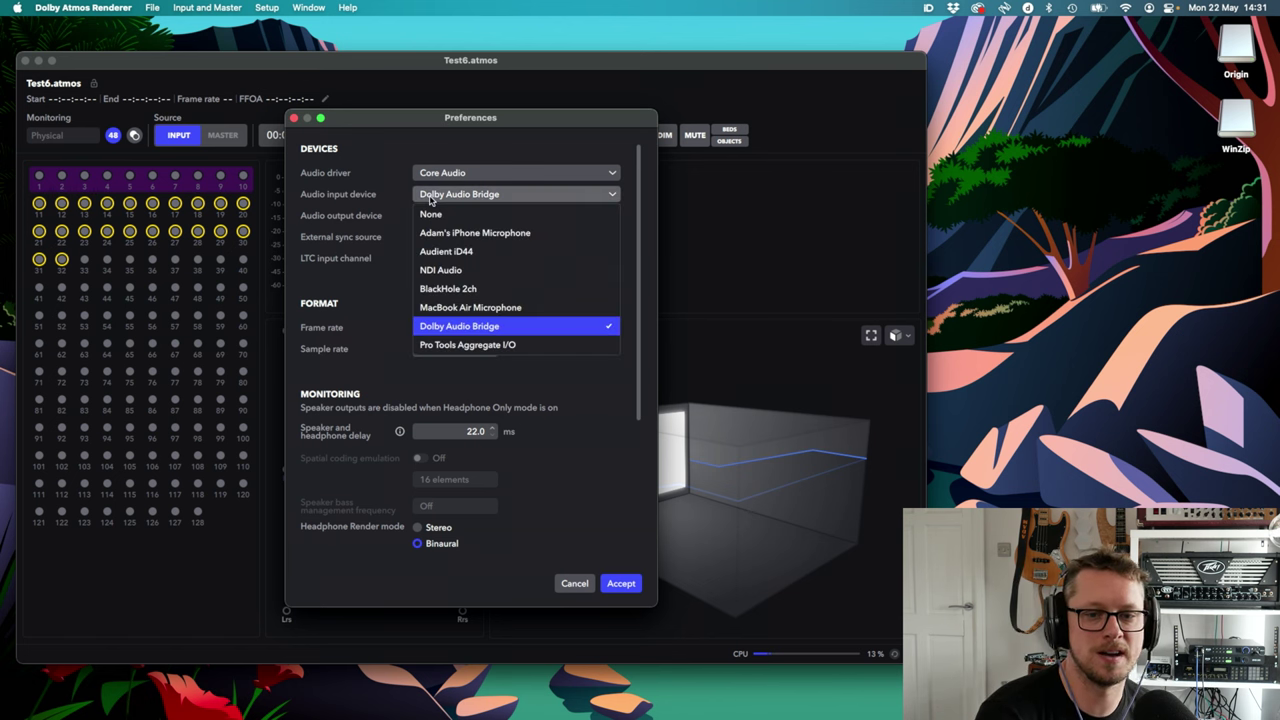
left_click(373, 230)
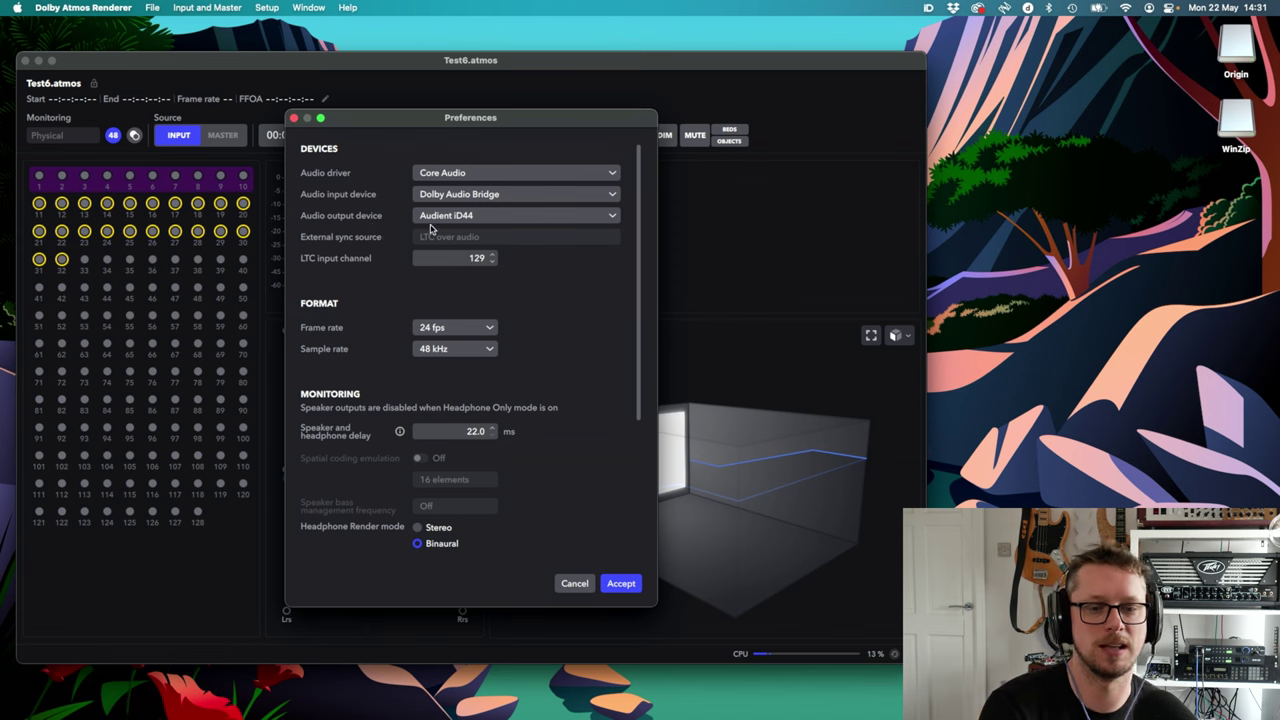
- Examine the LTC input channel setting in the device preferences, keeping it on 129
left_click(475, 257)
left_click(336, 276)
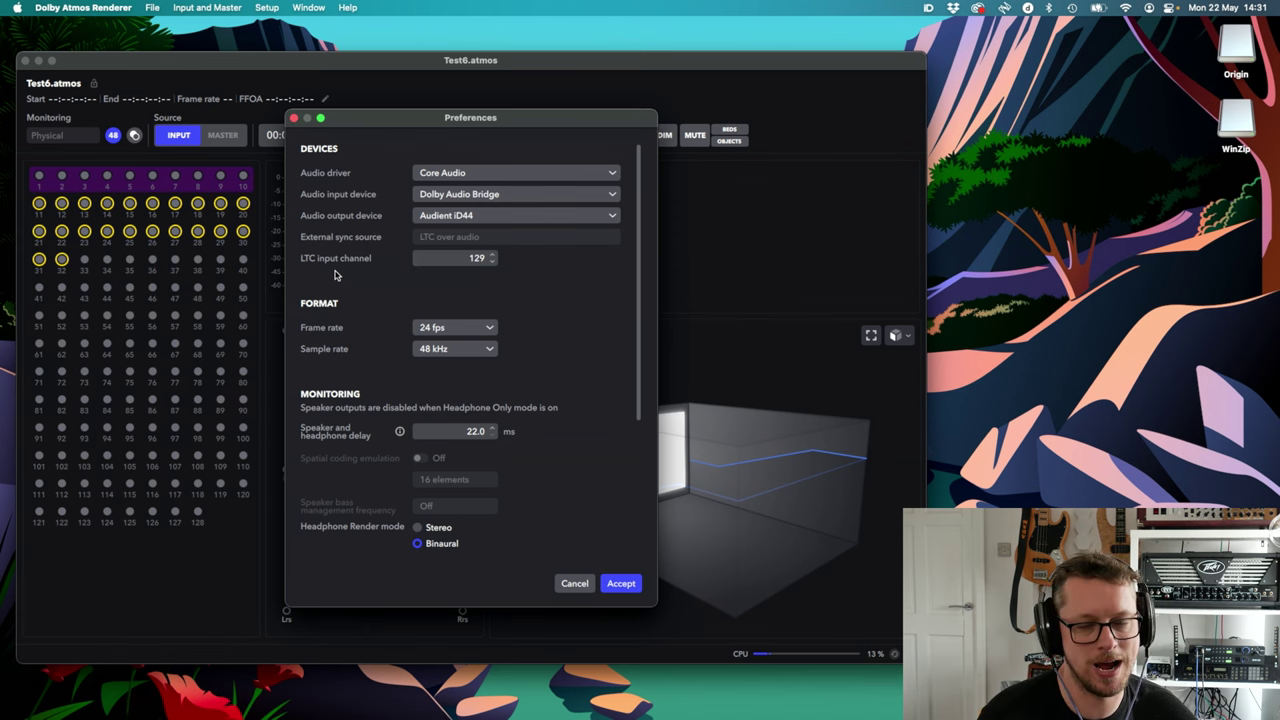
left_click(473, 265)
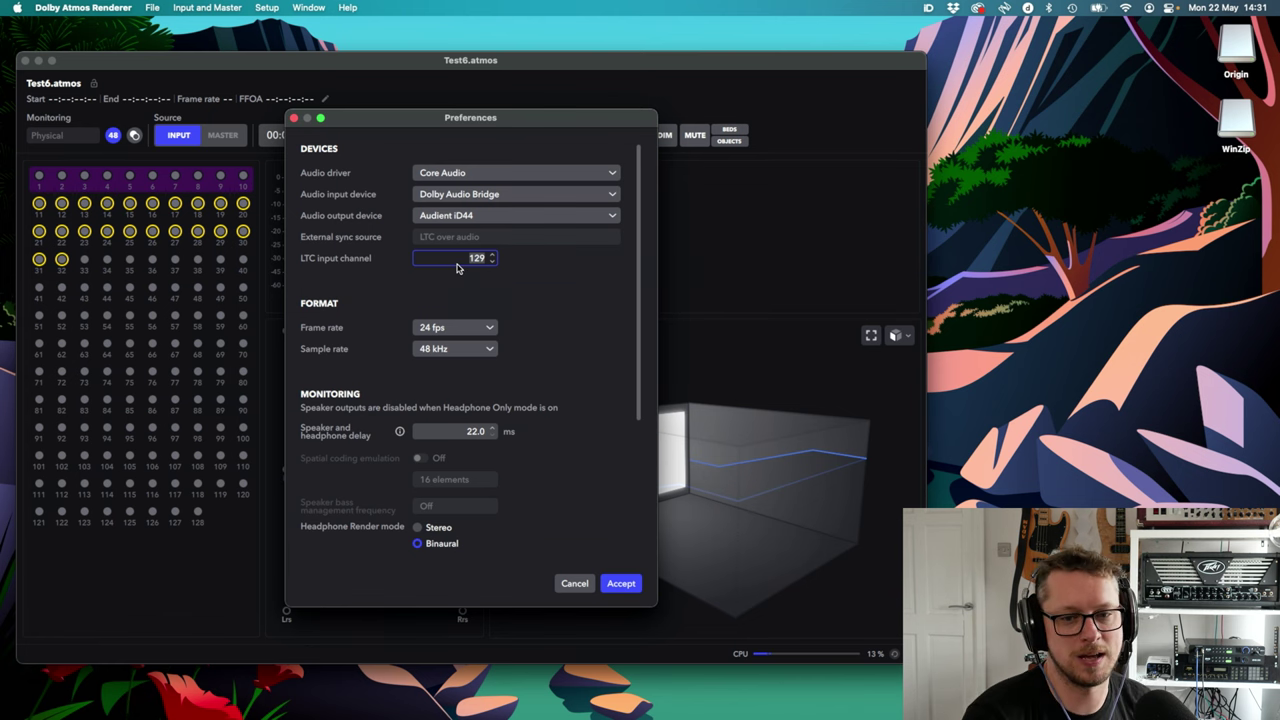
left_click(462, 283)
- Review the available frame rates and sample rates in the format preferences, keeping 24 fps and 48 kHz
scroll(408, 290, "down", 1)
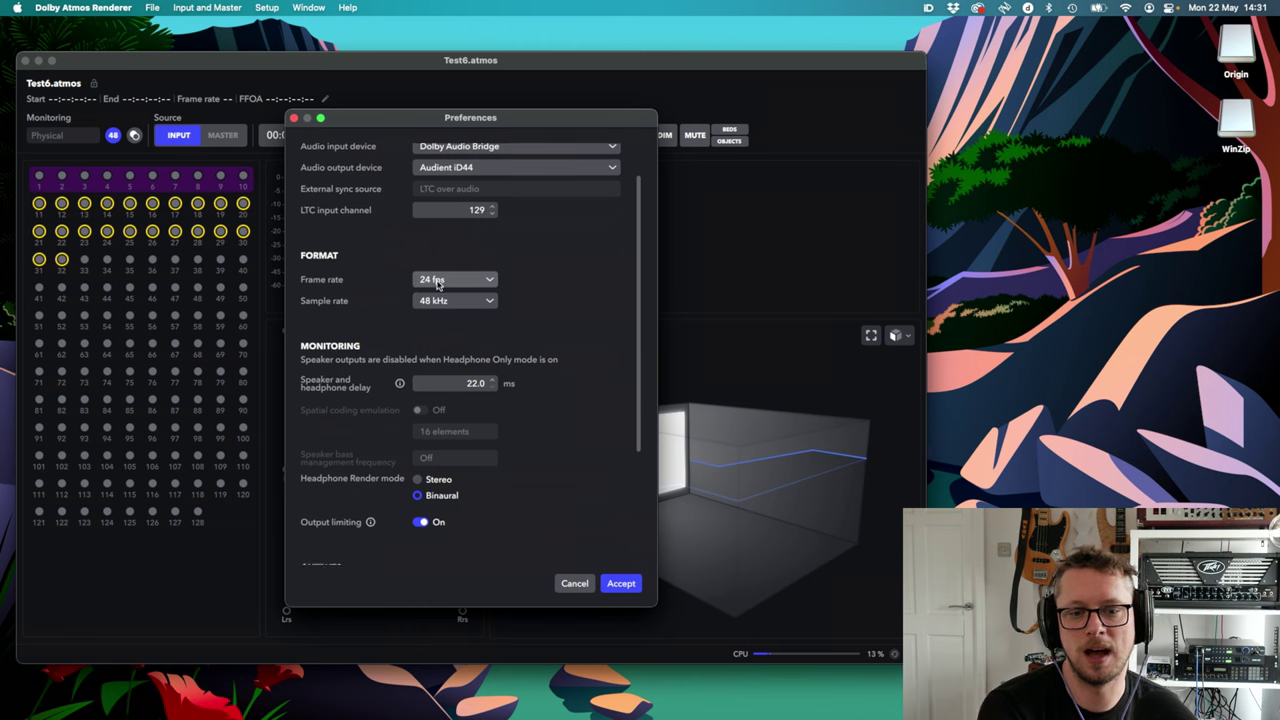
left_click(440, 283)
left_click(436, 322)
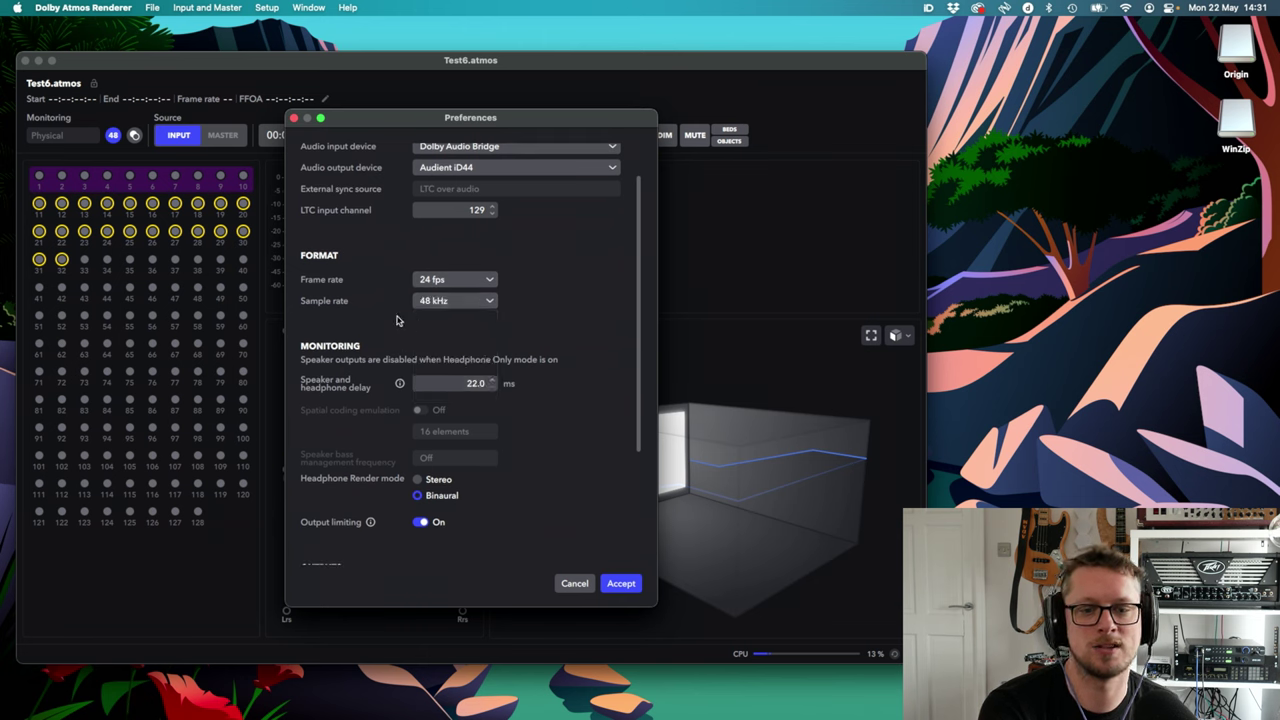
left_click(430, 283)
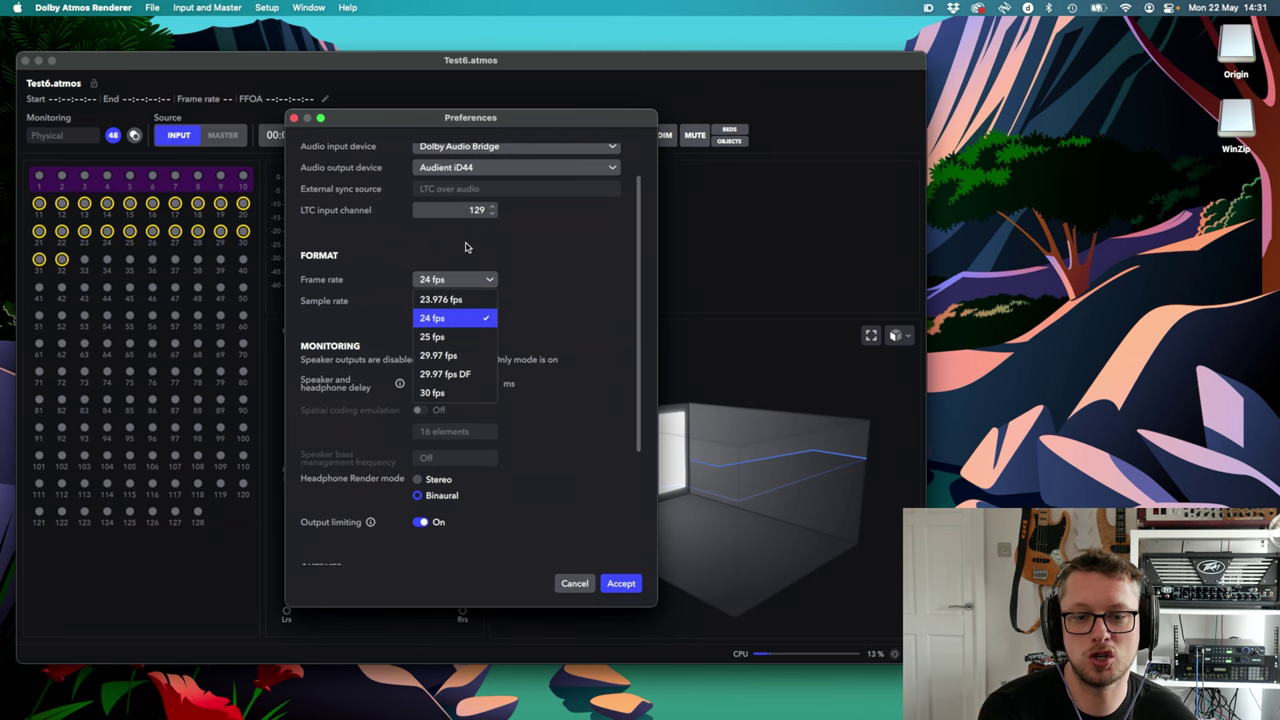
left_click(366, 316)
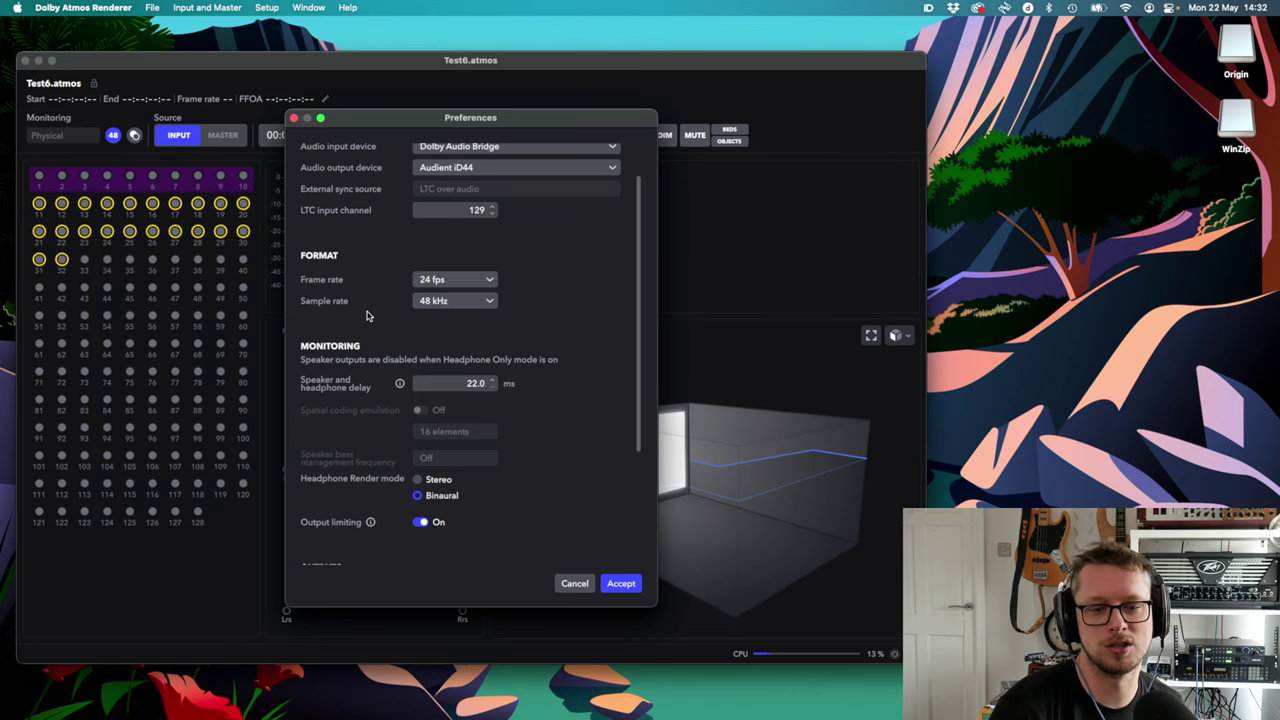
left_click(438, 301)
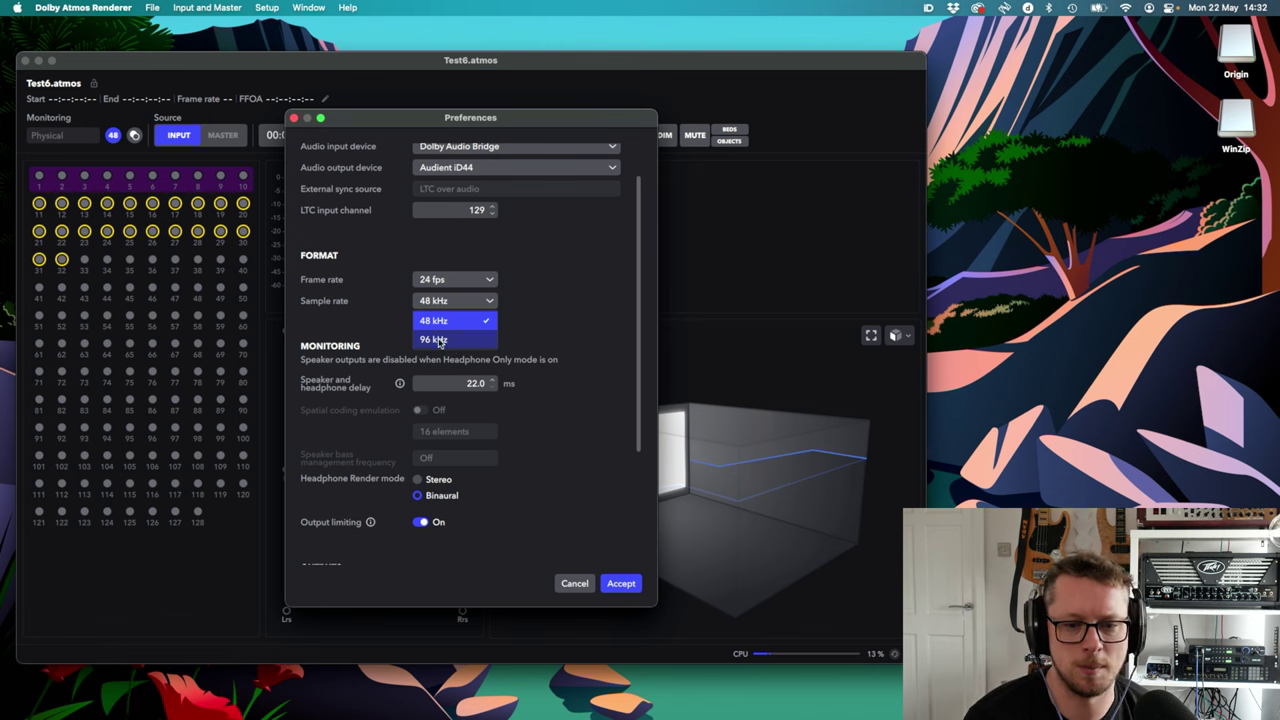
left_click(440, 324)
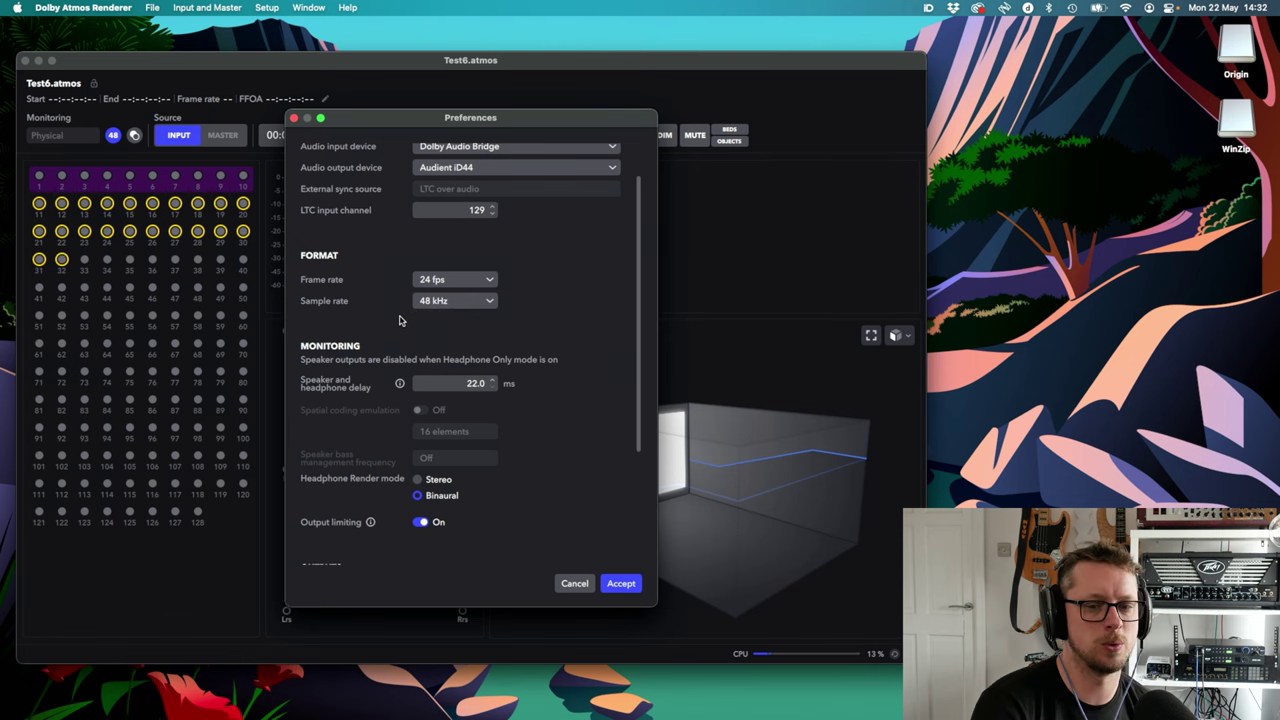
- Review the monitoring and output preferences, uncover the loudness meters for comparison, and accept the preferences
scroll(398, 330, "down", 4)
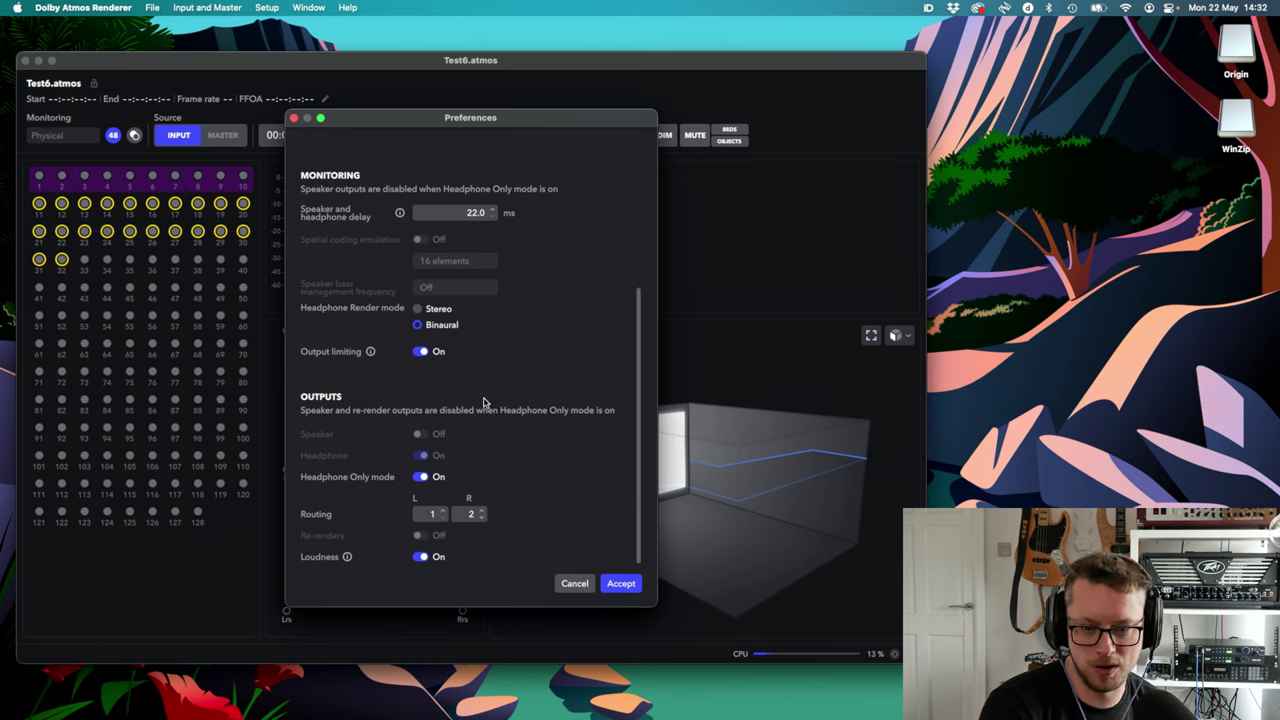
mouse_move(370, 358)
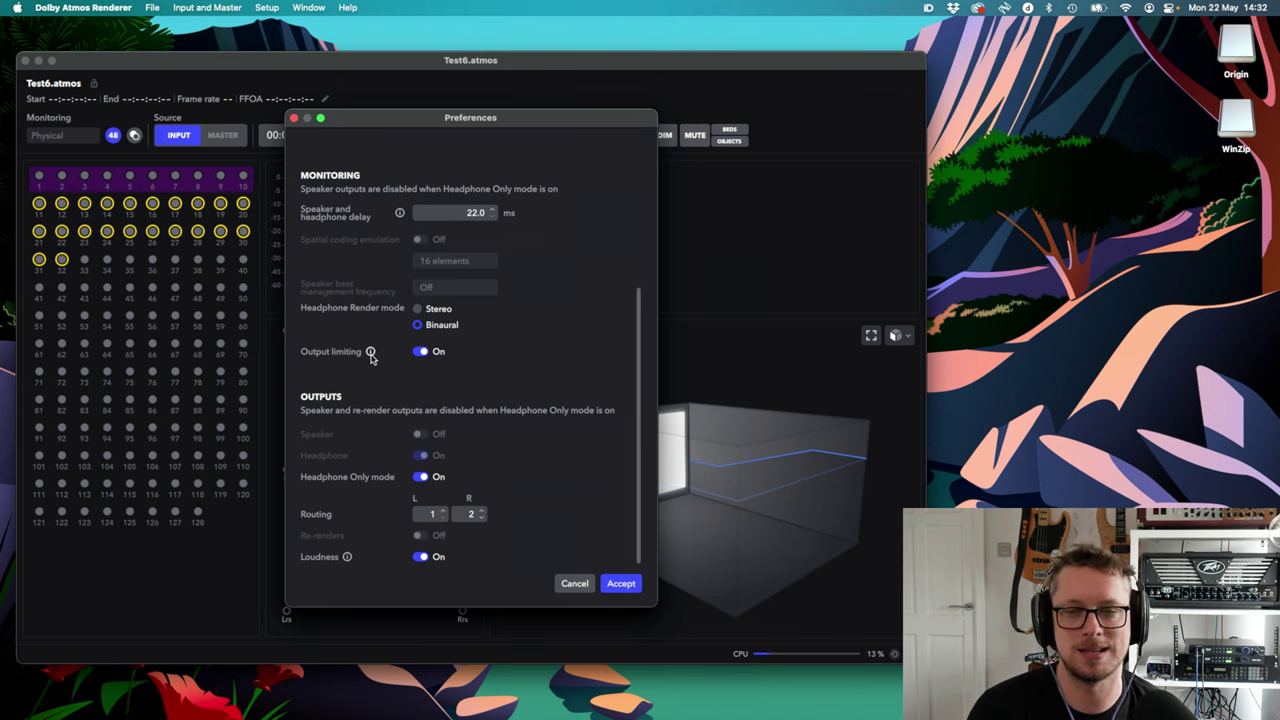
left_click_drag(449, 129, 740, 133)
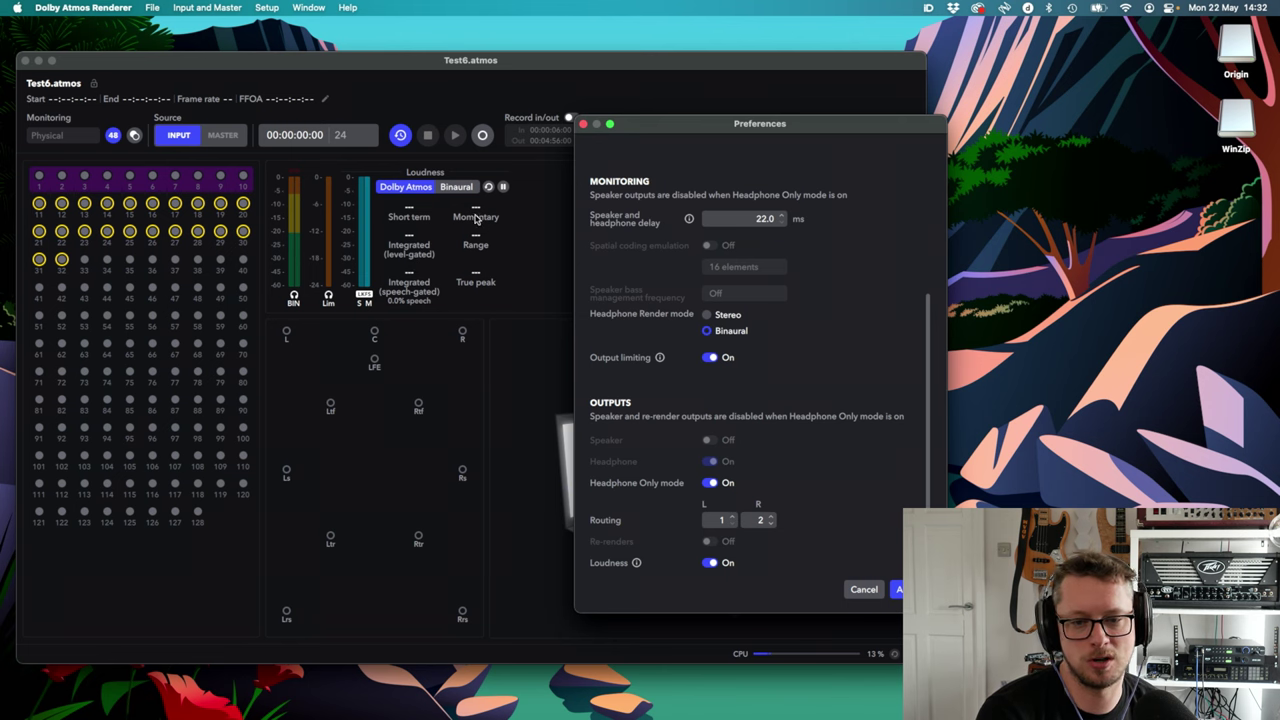
left_click_drag(660, 131, 551, 136)
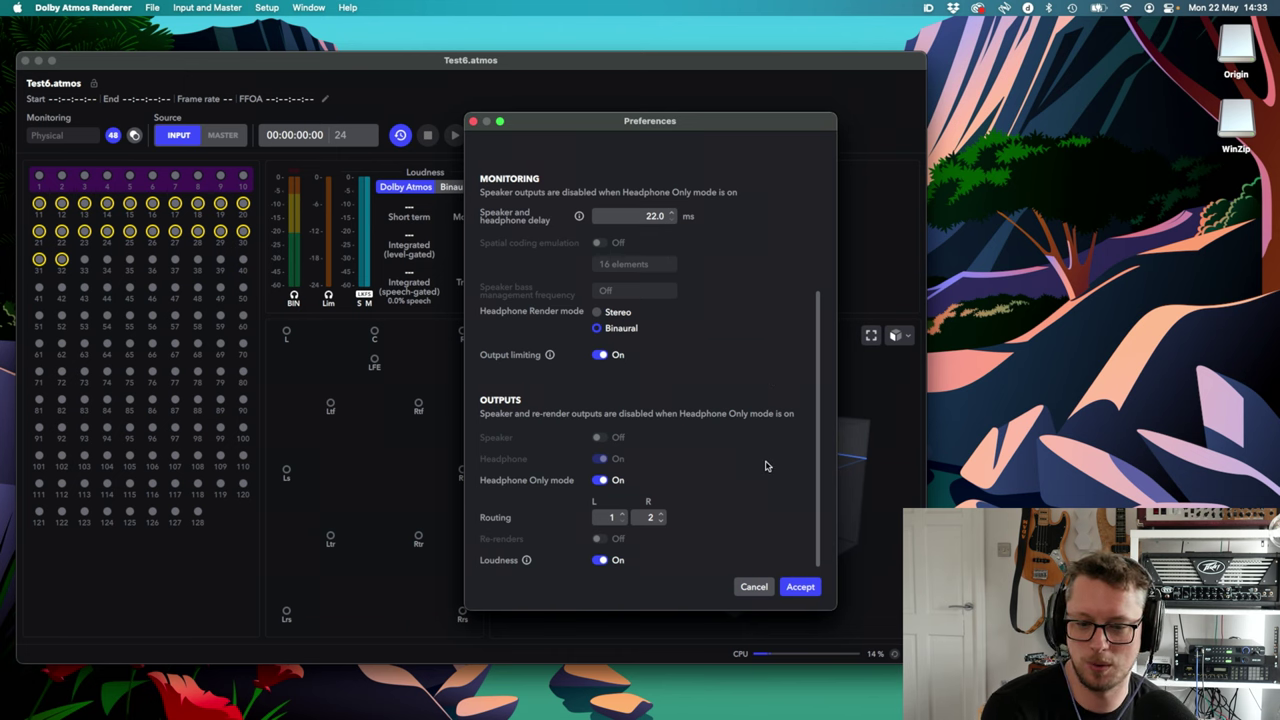
key("Return")
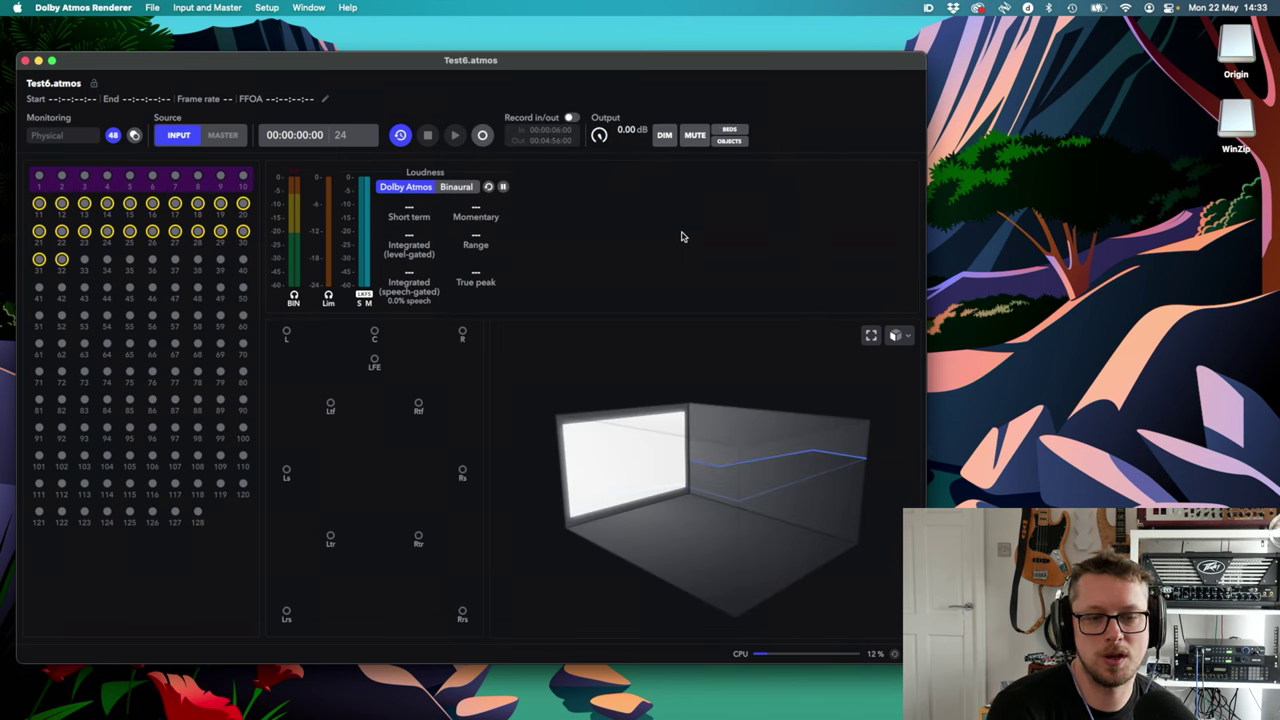
- Create a new master file named "Atmost test Reaper 1" in the default location without FFOA
left_click(150, 7)
left_click(157, 28)
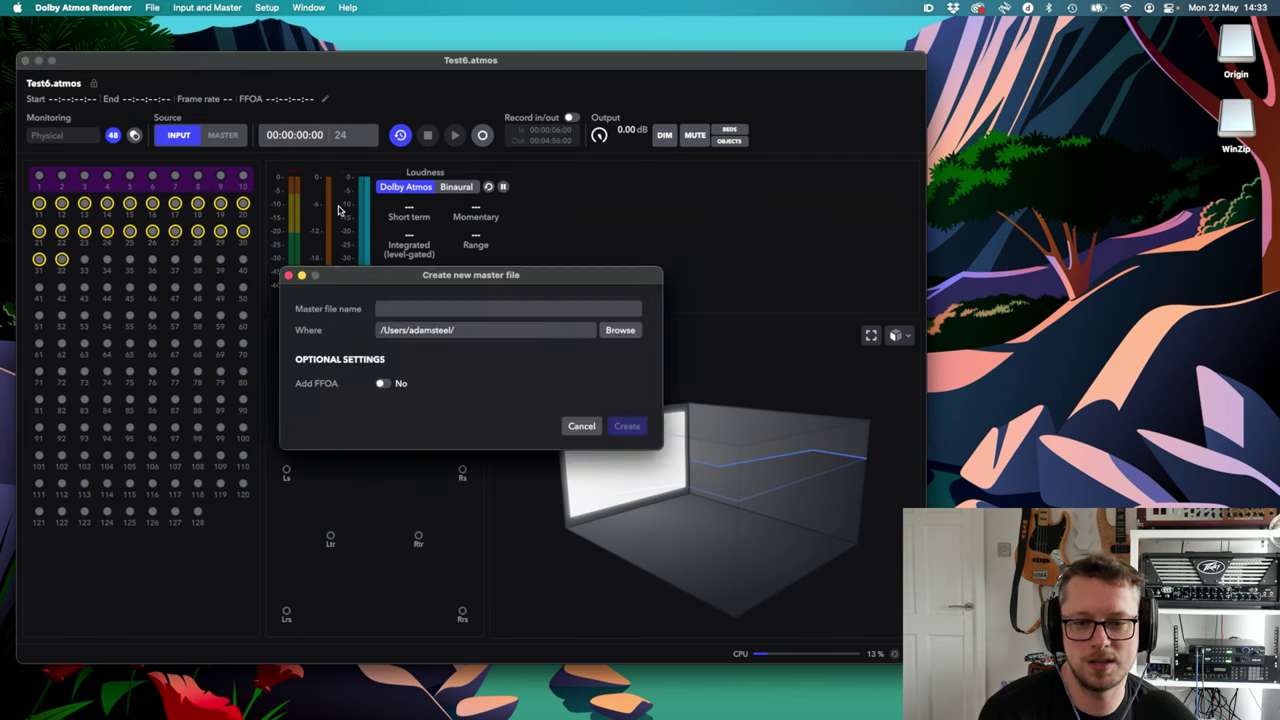
left_click(414, 308)
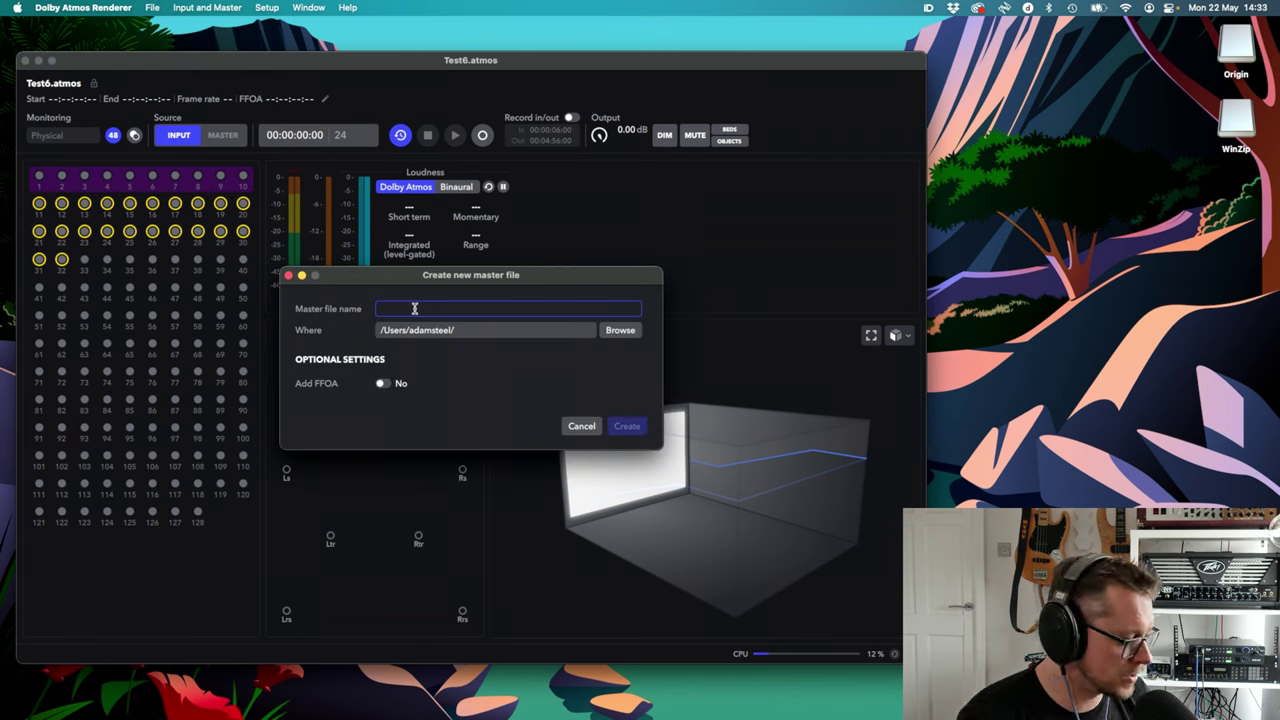
type("Atom")
key("BackSpace")
key("BackSpace")
key("BackSpace")
type("tmos test")
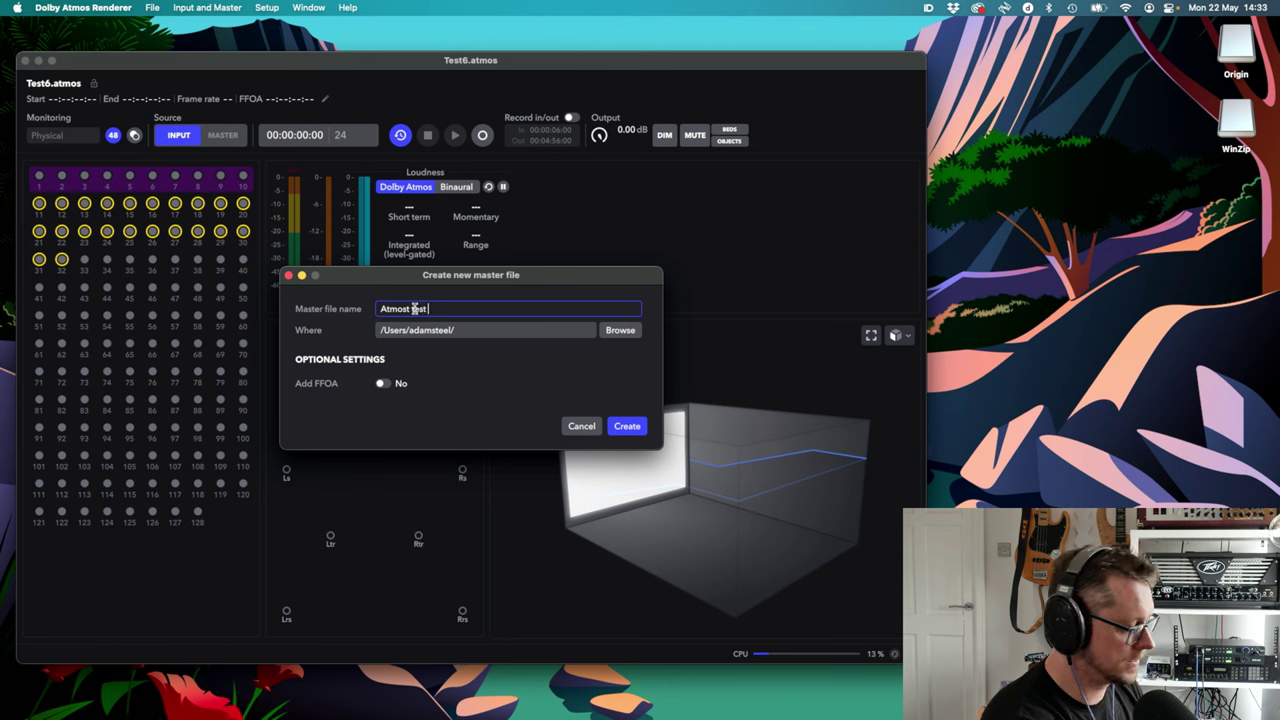
type(" Reaper 1")
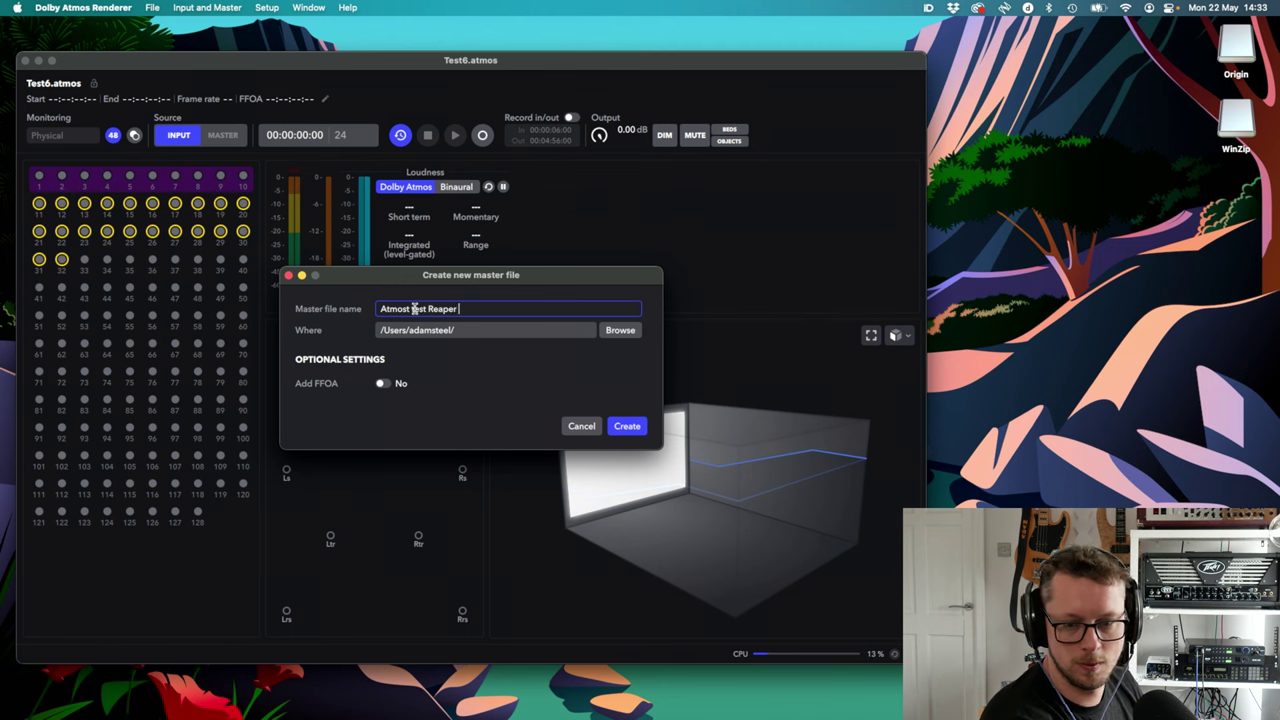
left_click(627, 426)
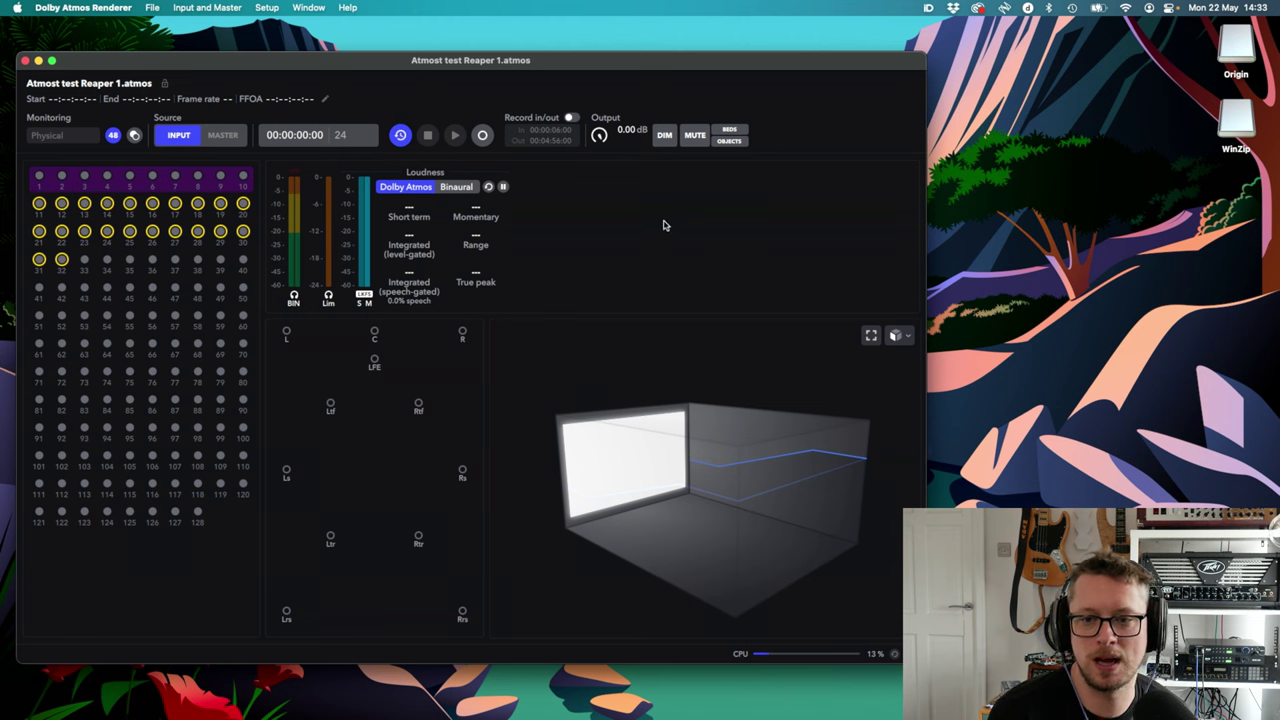
- Switch to REAPER and open its audio device settings
mouse_move(597, 715)
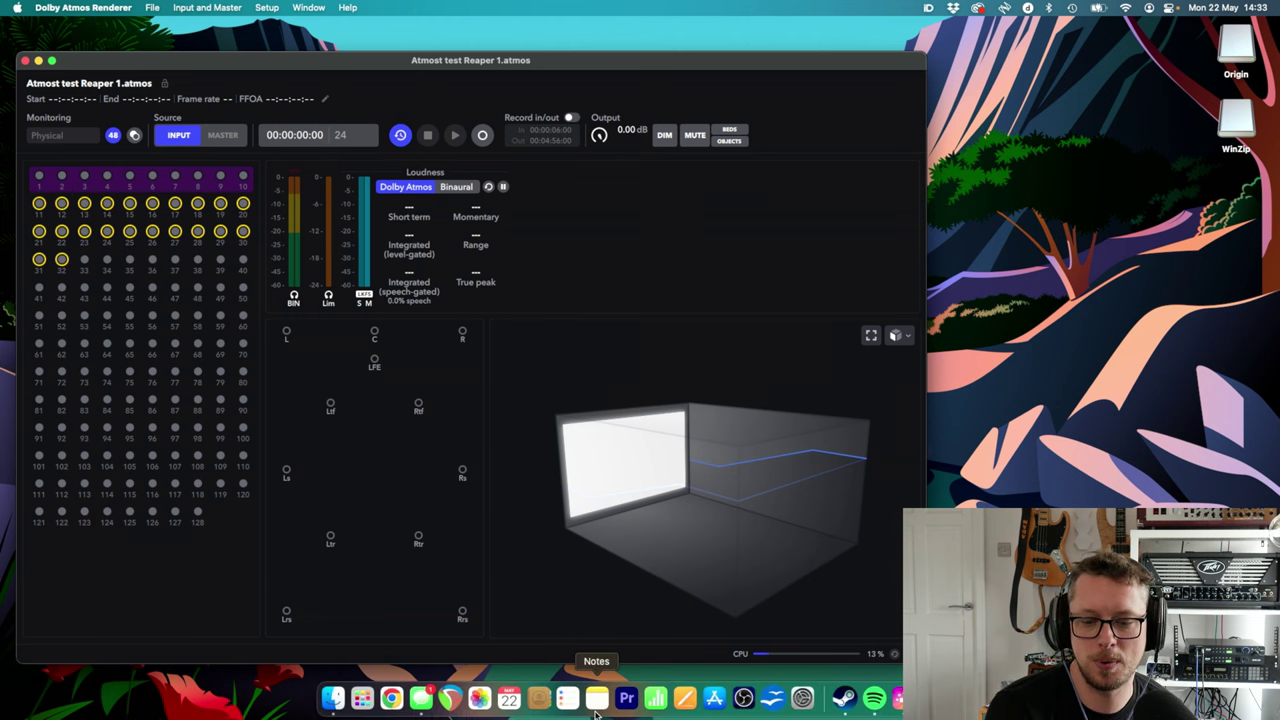
left_click(449, 699)
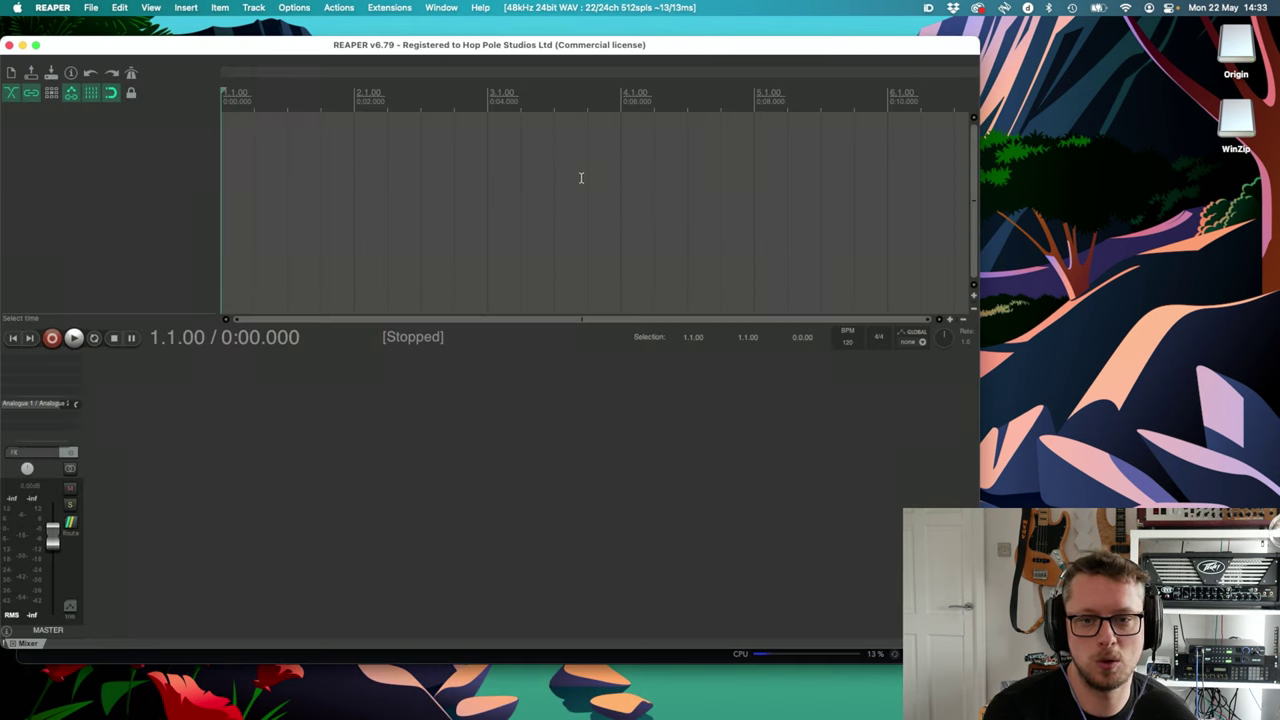
left_click_drag(490, 51, 500, 45)
left_click(530, 7)
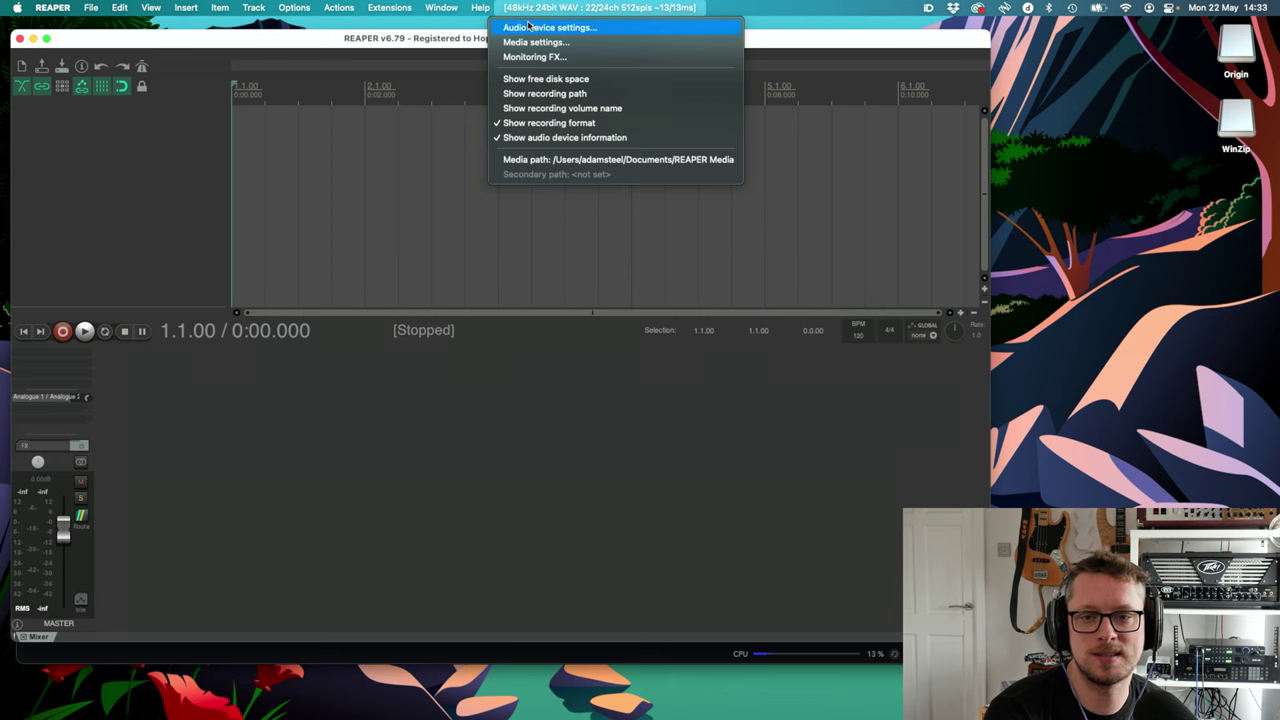
left_click(530, 27)
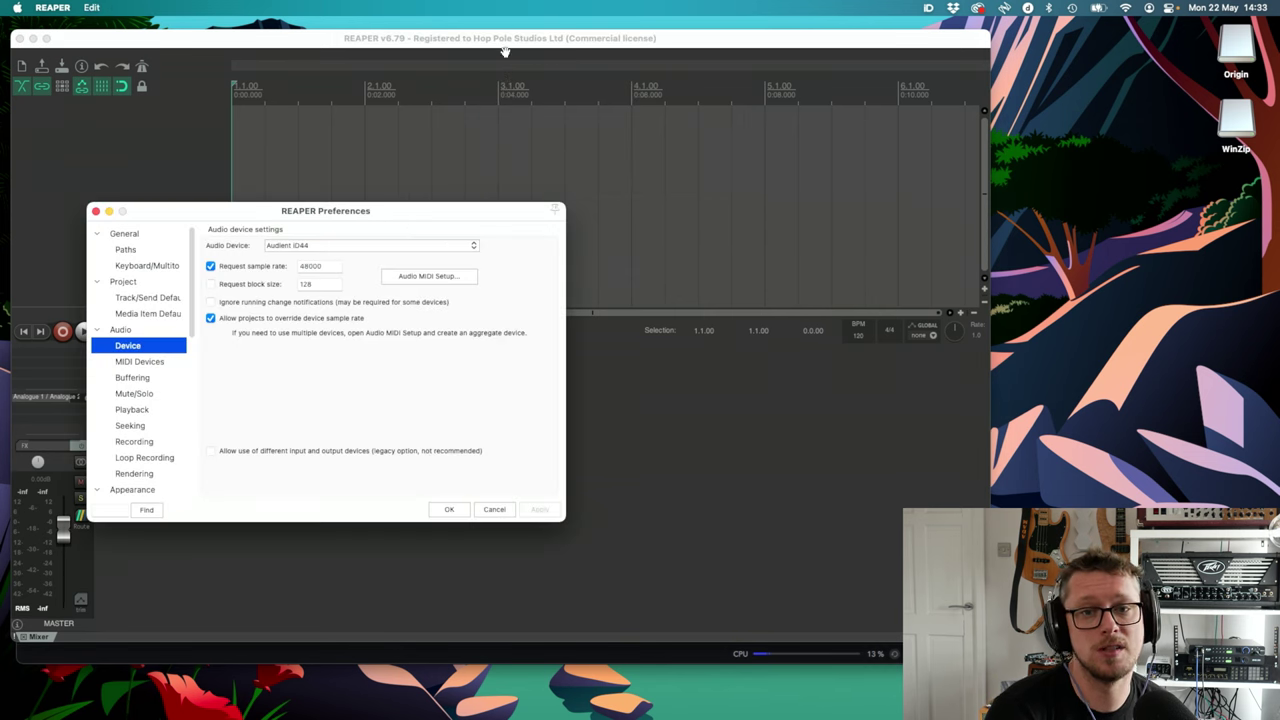
- Set the audio device to Dolby Audio Bridge, view the general audio settings with channel naming, and confirm the preferences
left_click(366, 247)
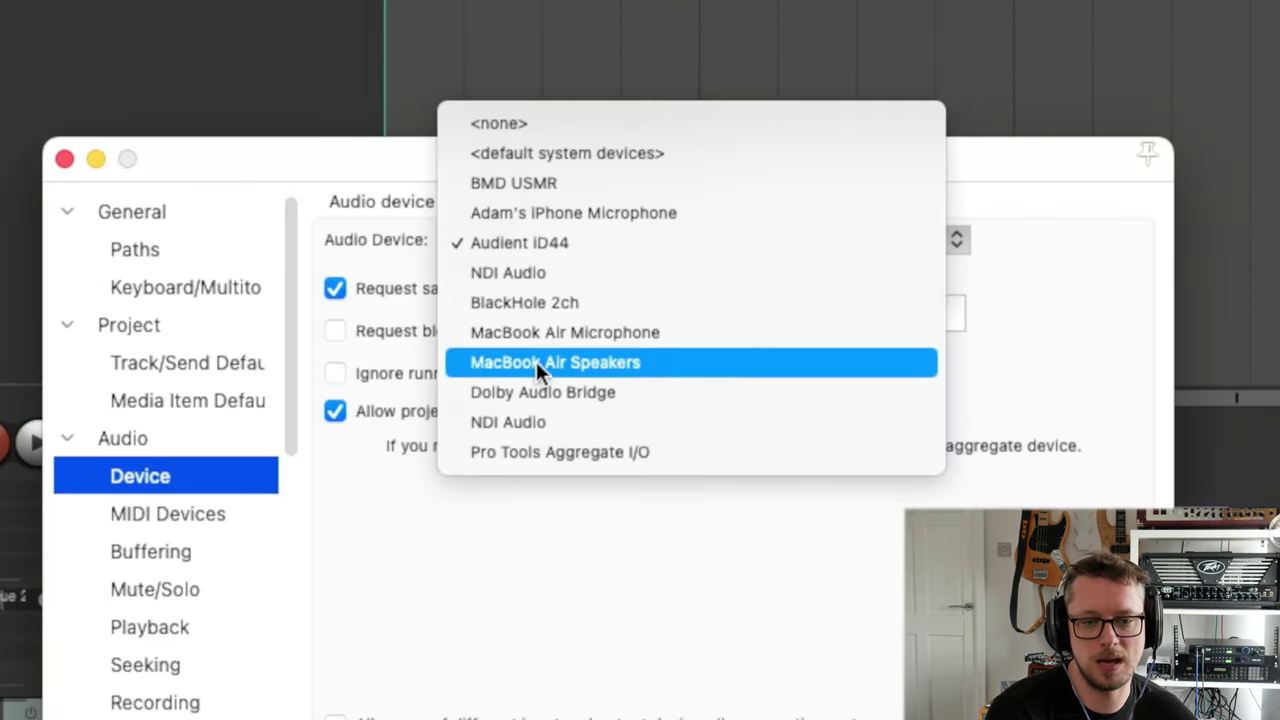
left_click(517, 400)
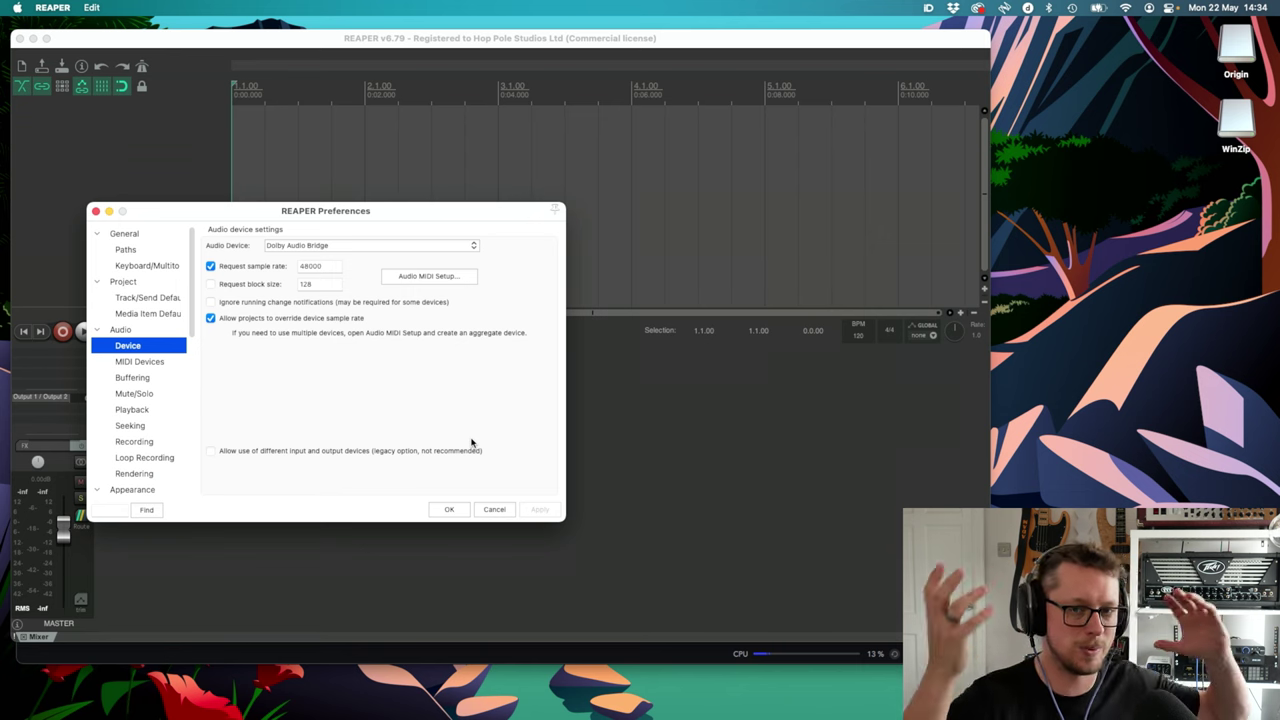
left_click(121, 330)
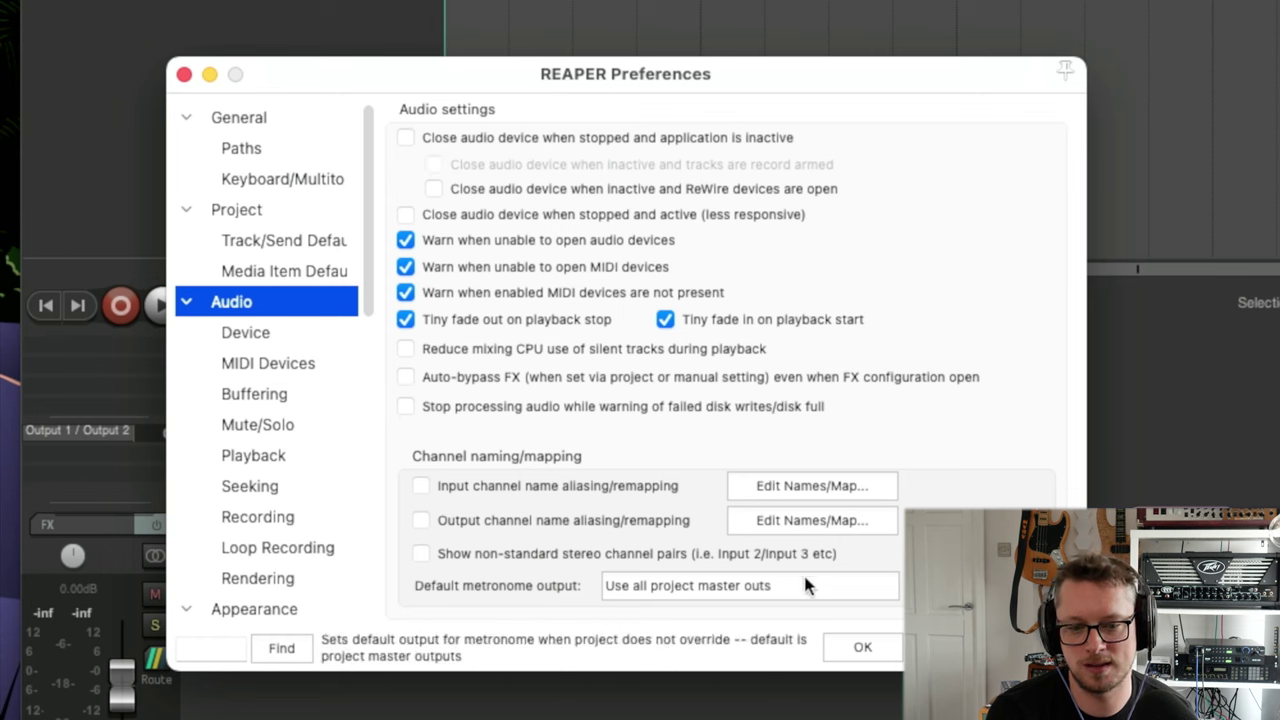
left_click(879, 646)
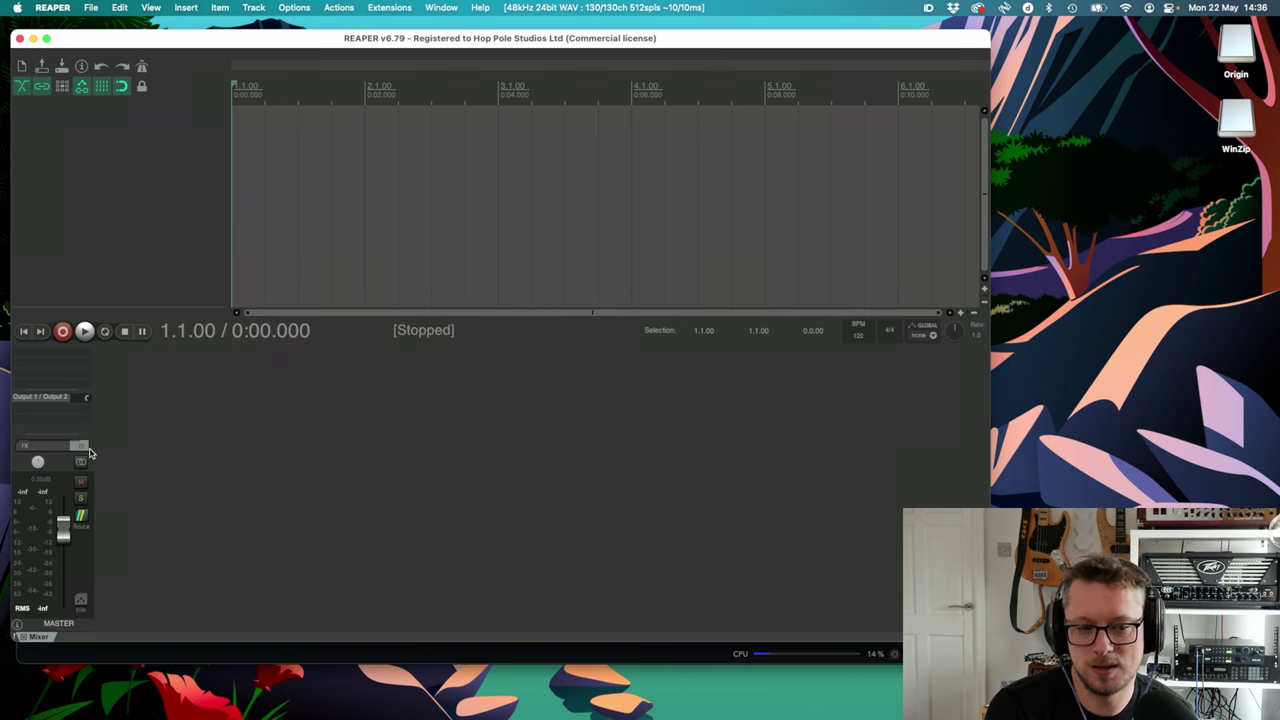
- Add a new track and make a time selection from 1.3.00 to 2.4.00
double_click(300, 434)
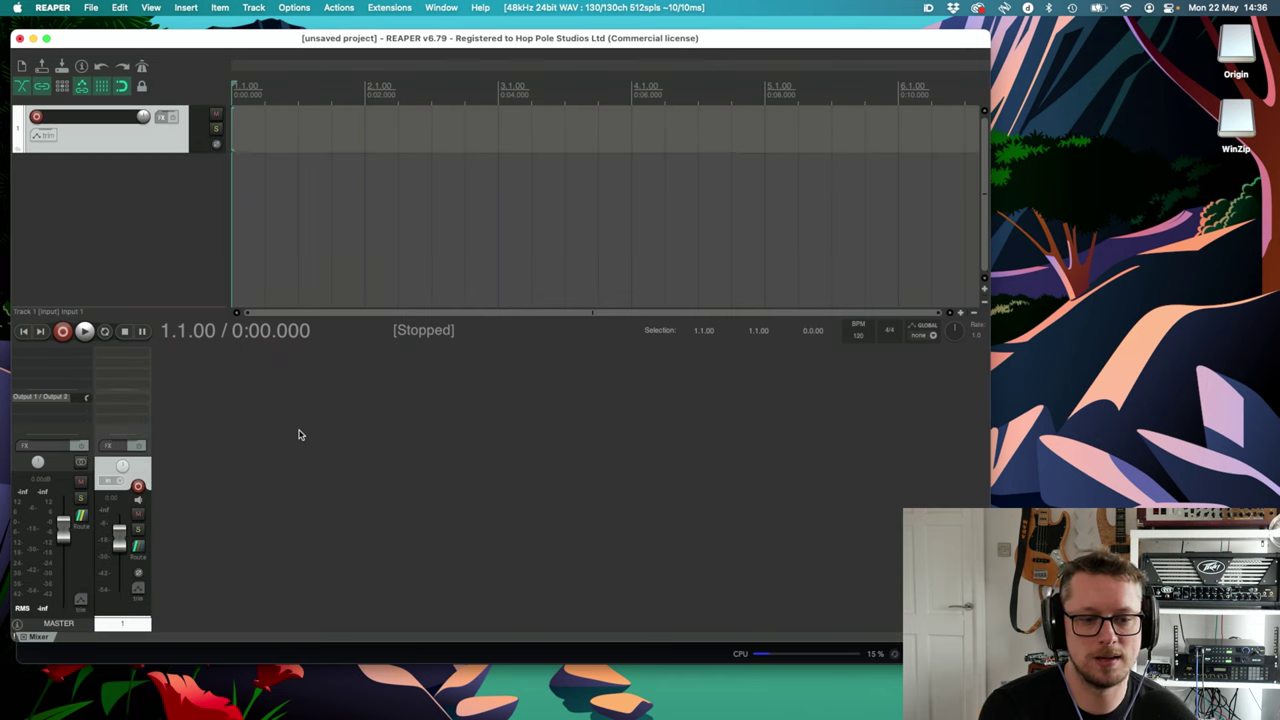
left_click(299, 92)
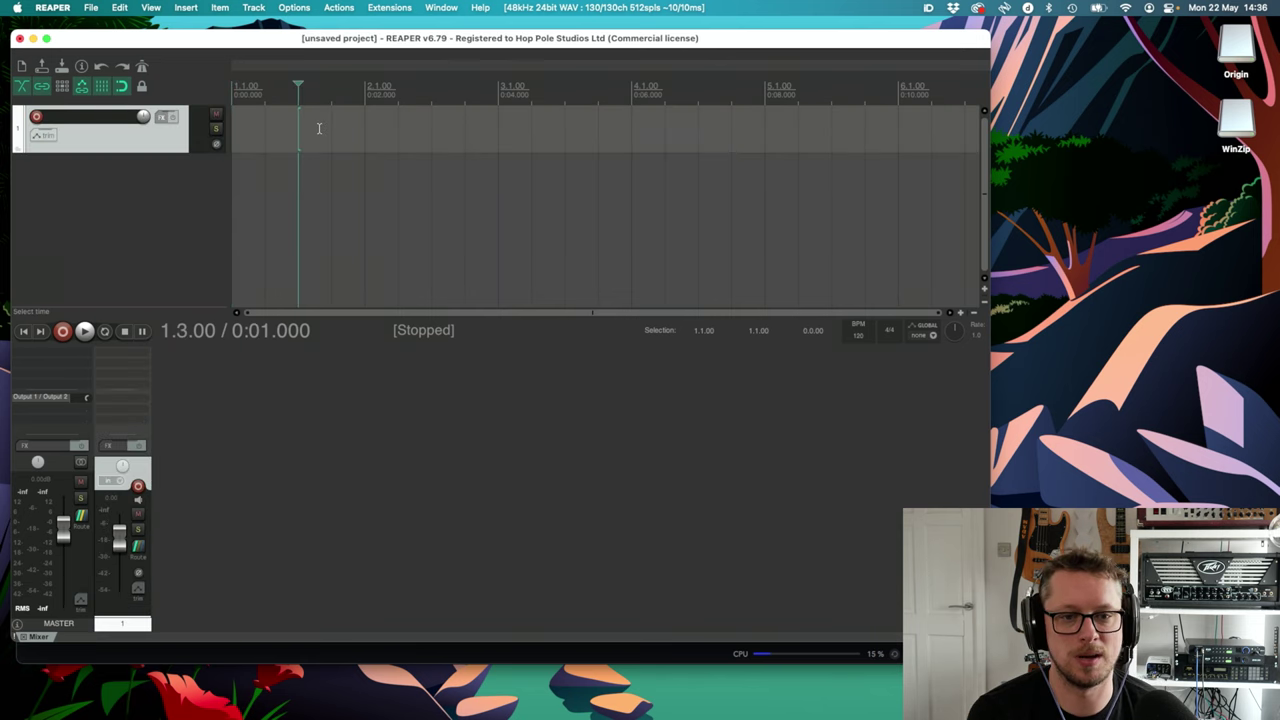
left_click_drag(300, 120, 461, 120)
- Insert the media file "theme song FULL 2022 mix6.wav" on track 1 at 1.3.00
left_click(220, 7)
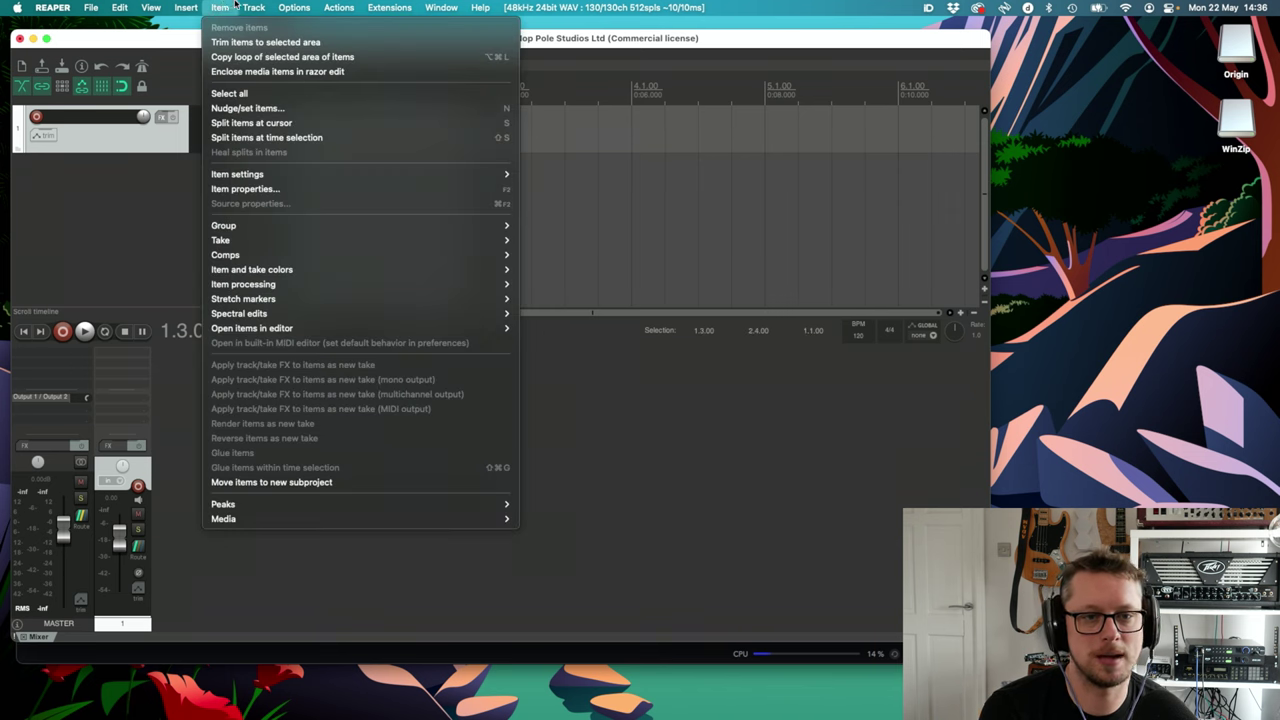
mouse_move(254, 7)
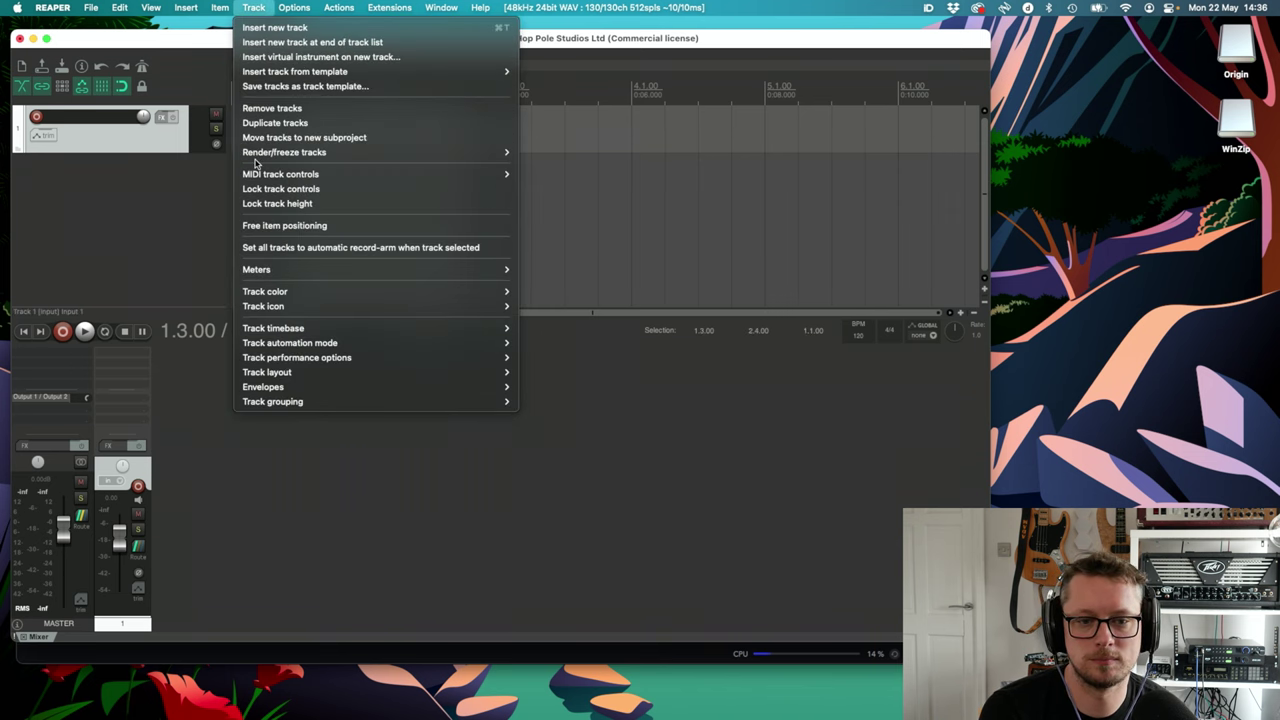
left_click(262, 9)
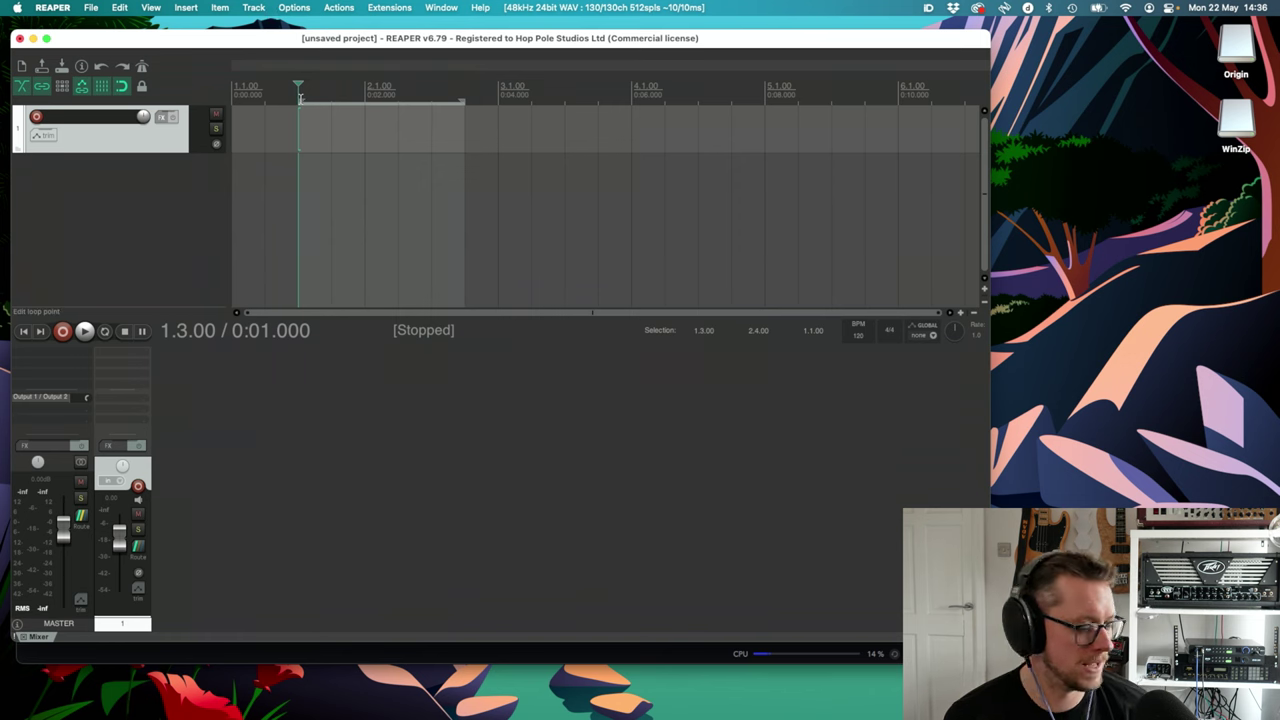
left_click(197, 8)
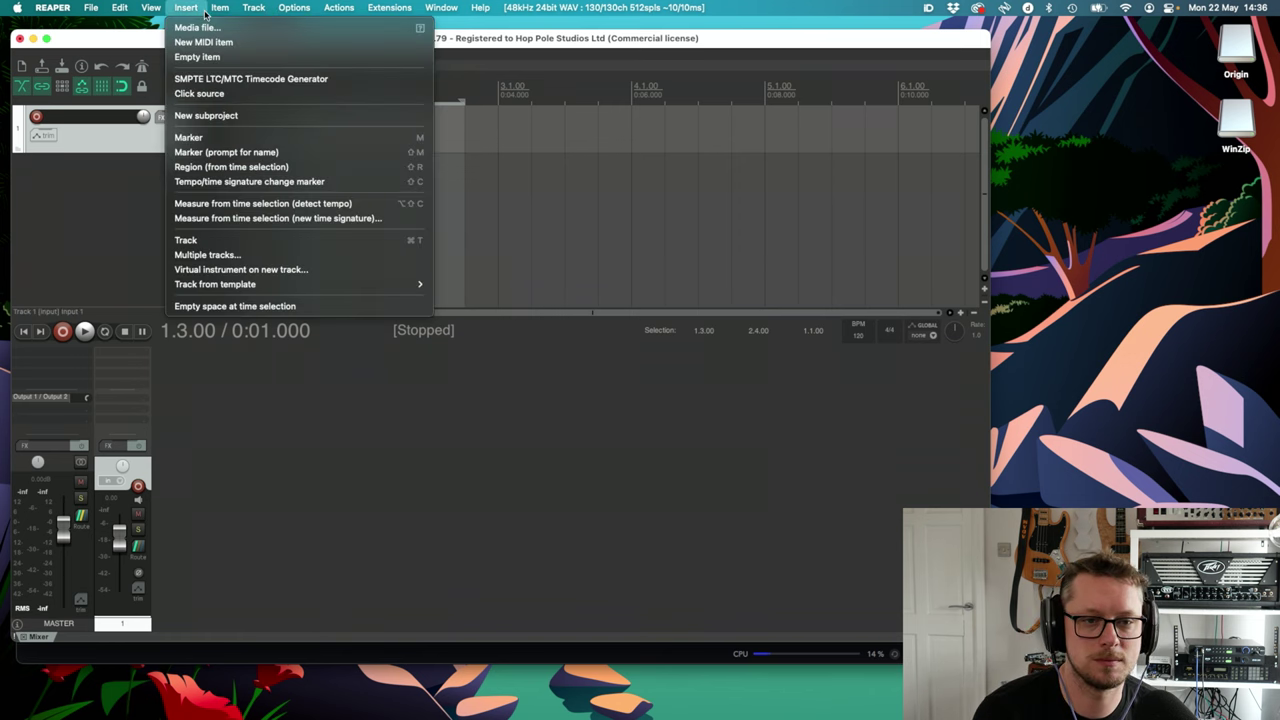
left_click(199, 27)
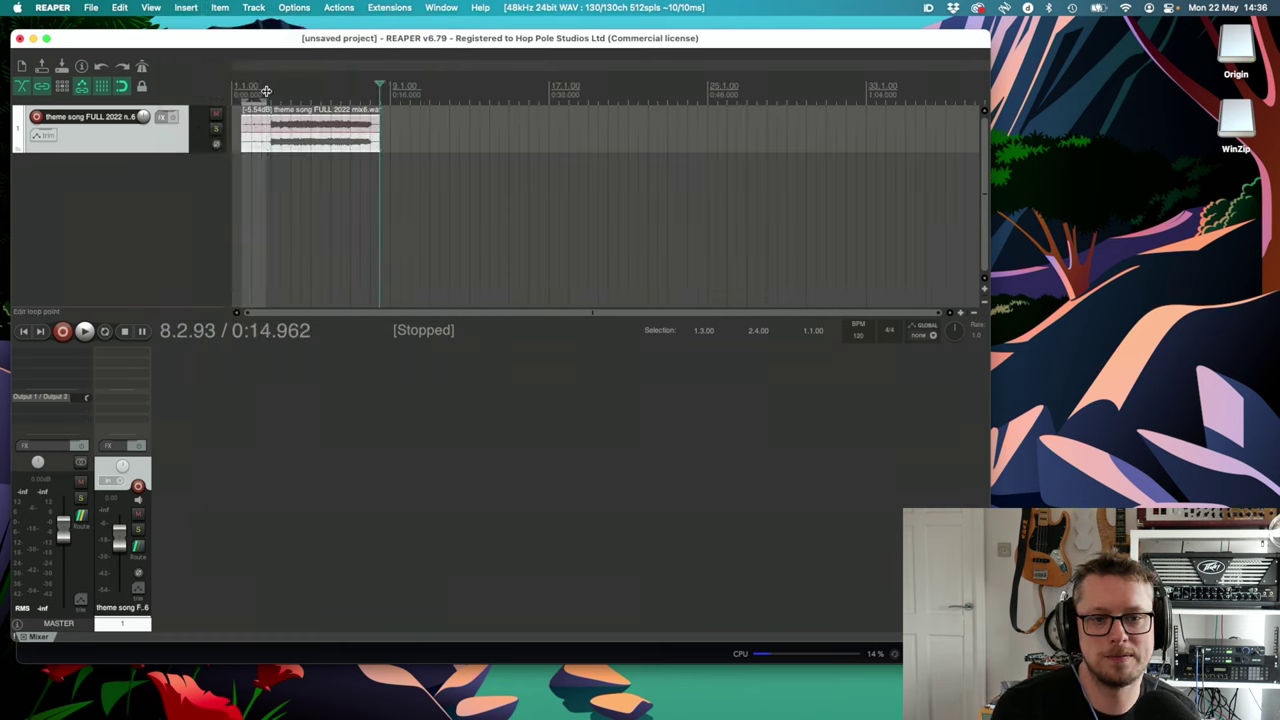
- Place the edit cursor at 2.4.00, just before the loud part of the theme song item
scroll(386, 97, "down", 2)
scroll(386, 97, "up", 2)
scroll(386, 97, "up", 4)
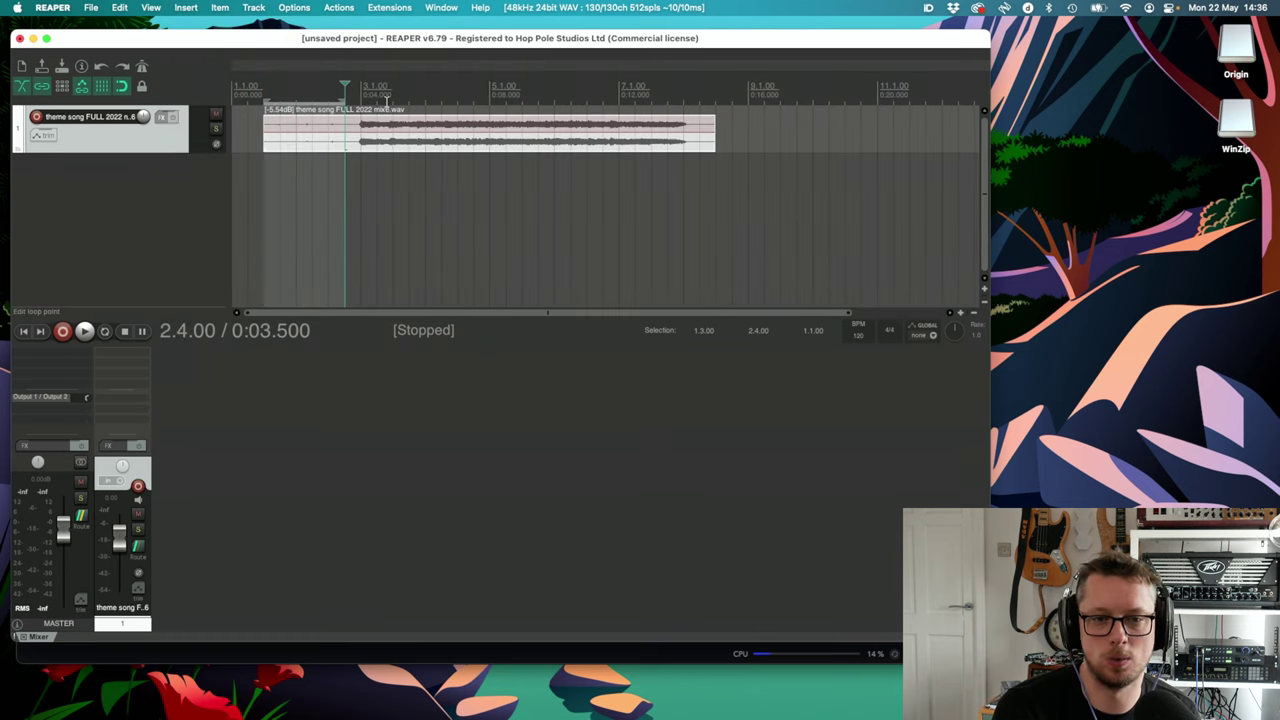
left_click(353, 90)
left_click(346, 90)
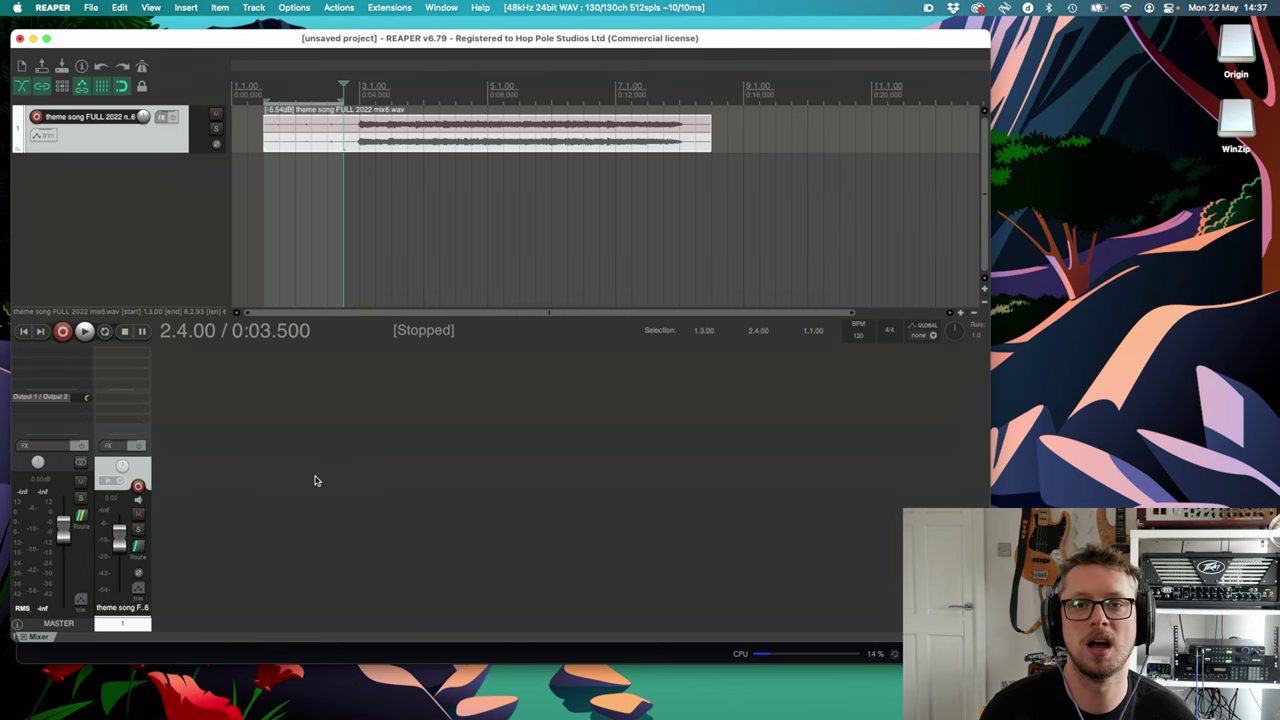
- Save the project as "atmos single comp test" and mute the master track's Output 1 / Output 2 hardware output
left_click(90, 7)
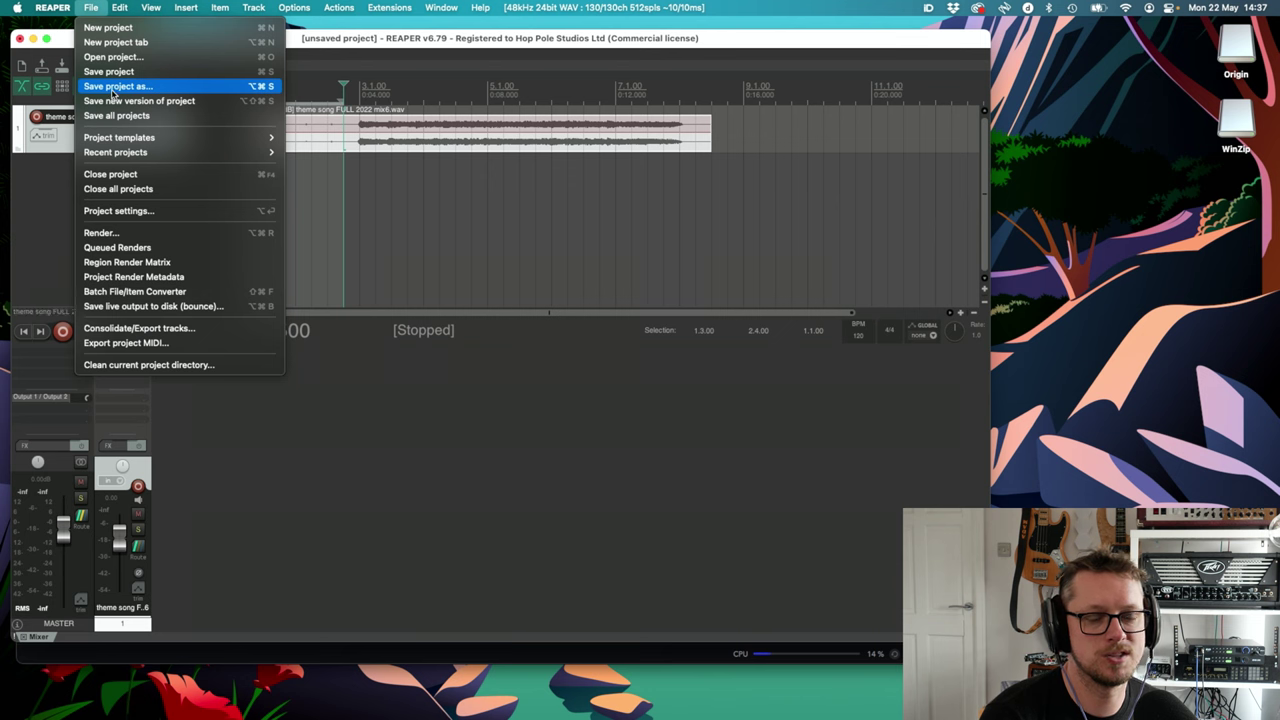
left_click(113, 87)
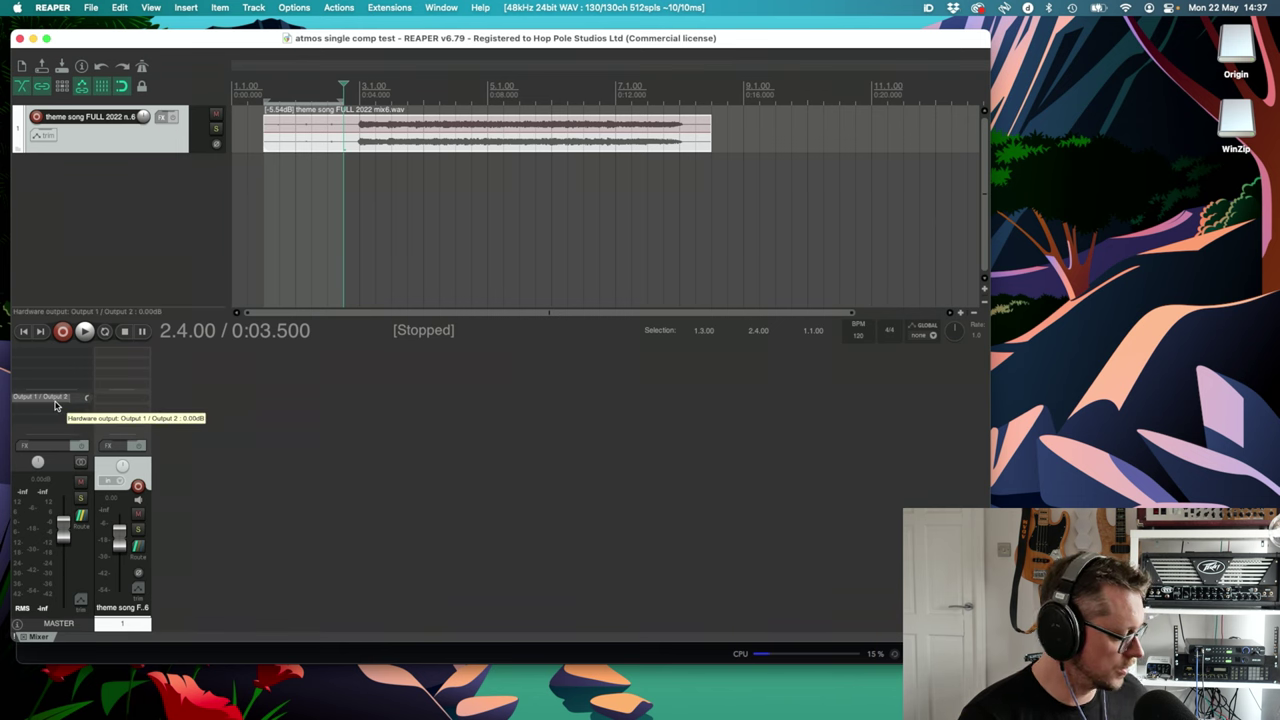
left_click(54, 402)
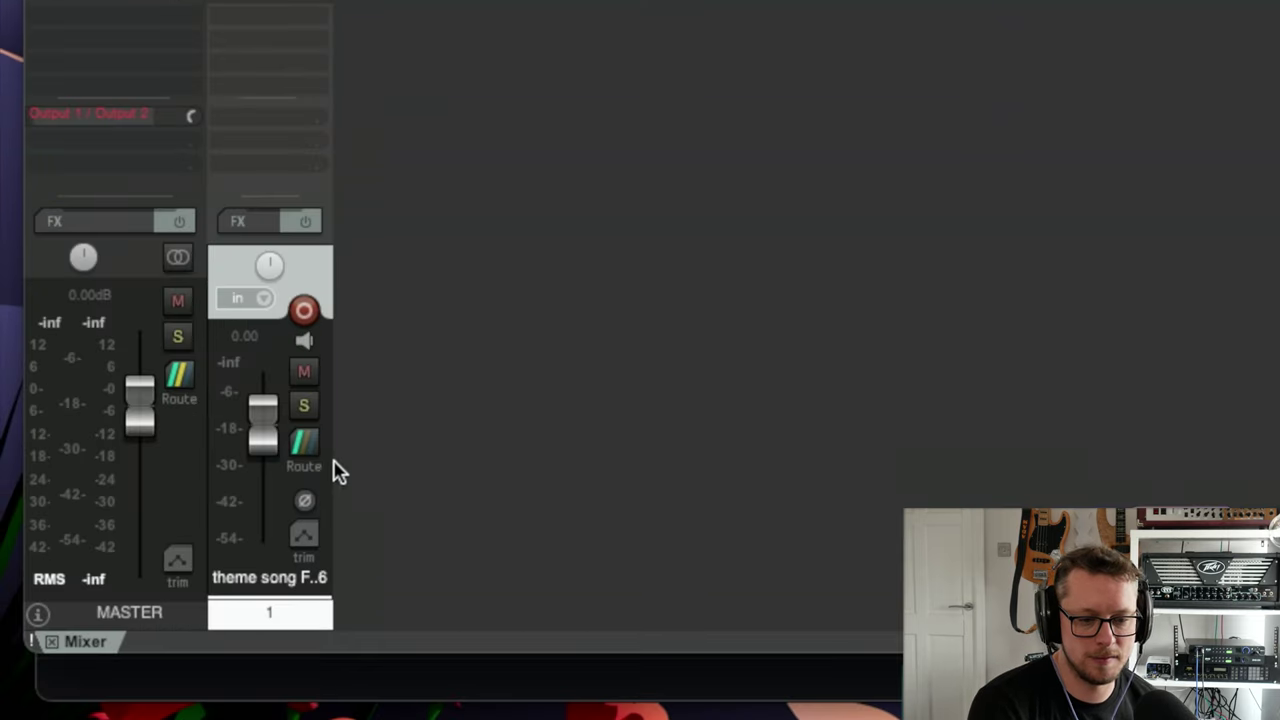
- Disable track 1's master send and add Output 1 / Output 2 as its audio hardware output
left_click(318, 460)
left_click_drag(441, 429, 539, 85)
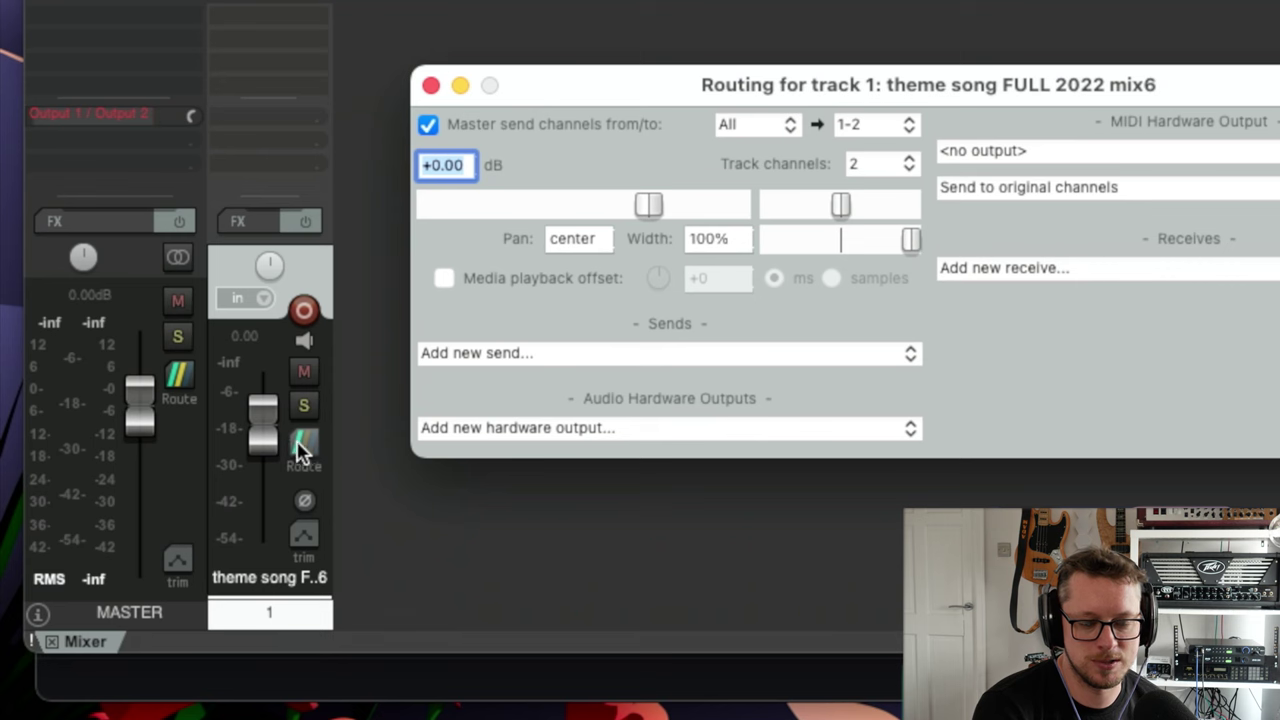
left_click(477, 122)
left_click_drag(560, 100, 507, 14)
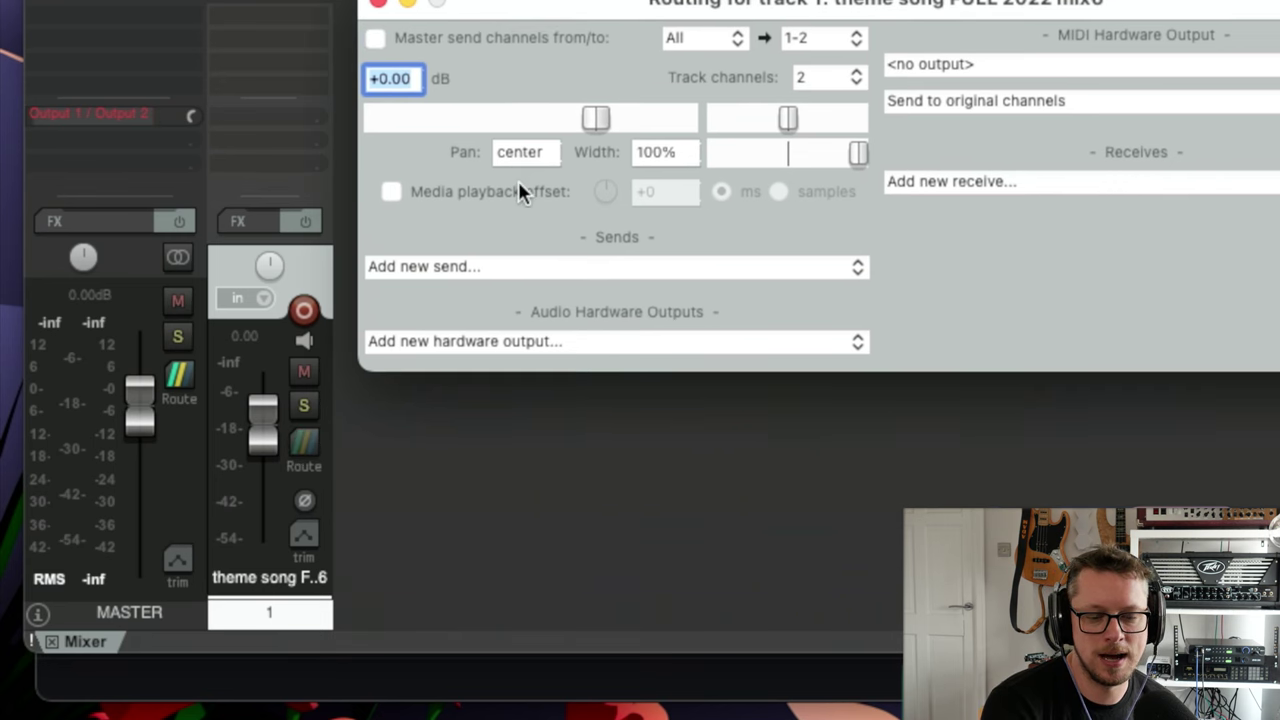
left_click(530, 341)
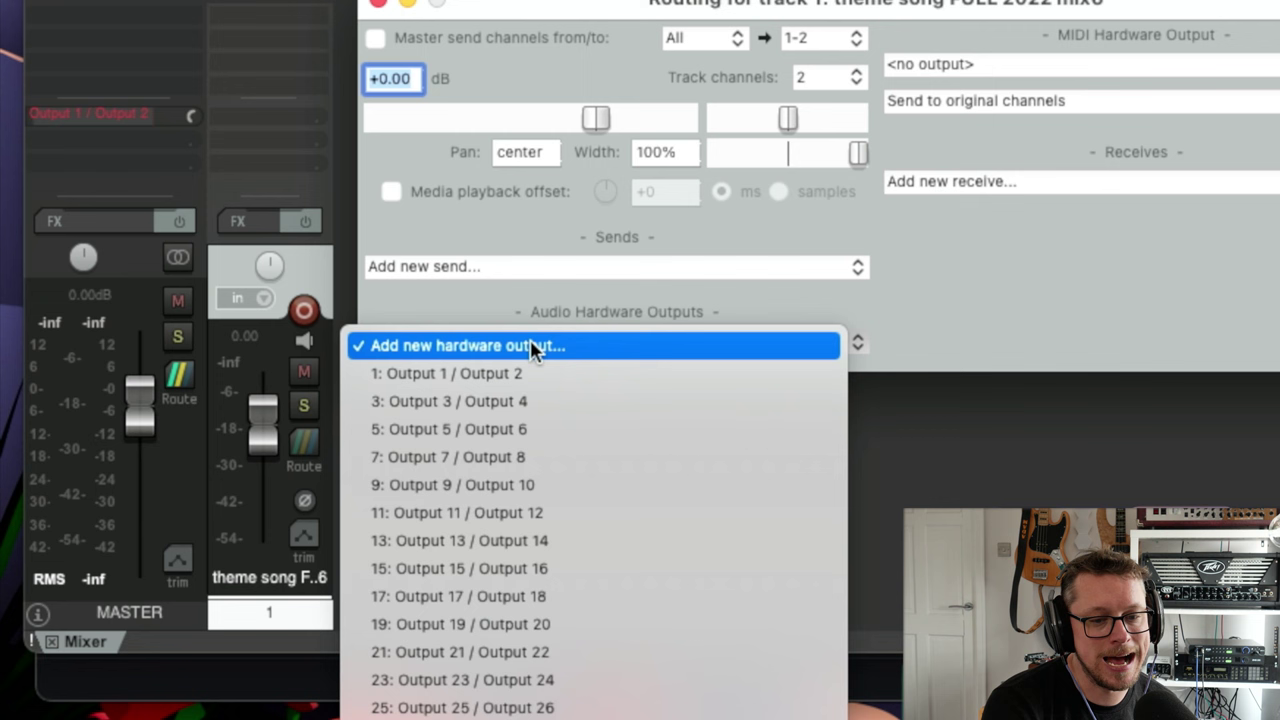
left_click(489, 372)
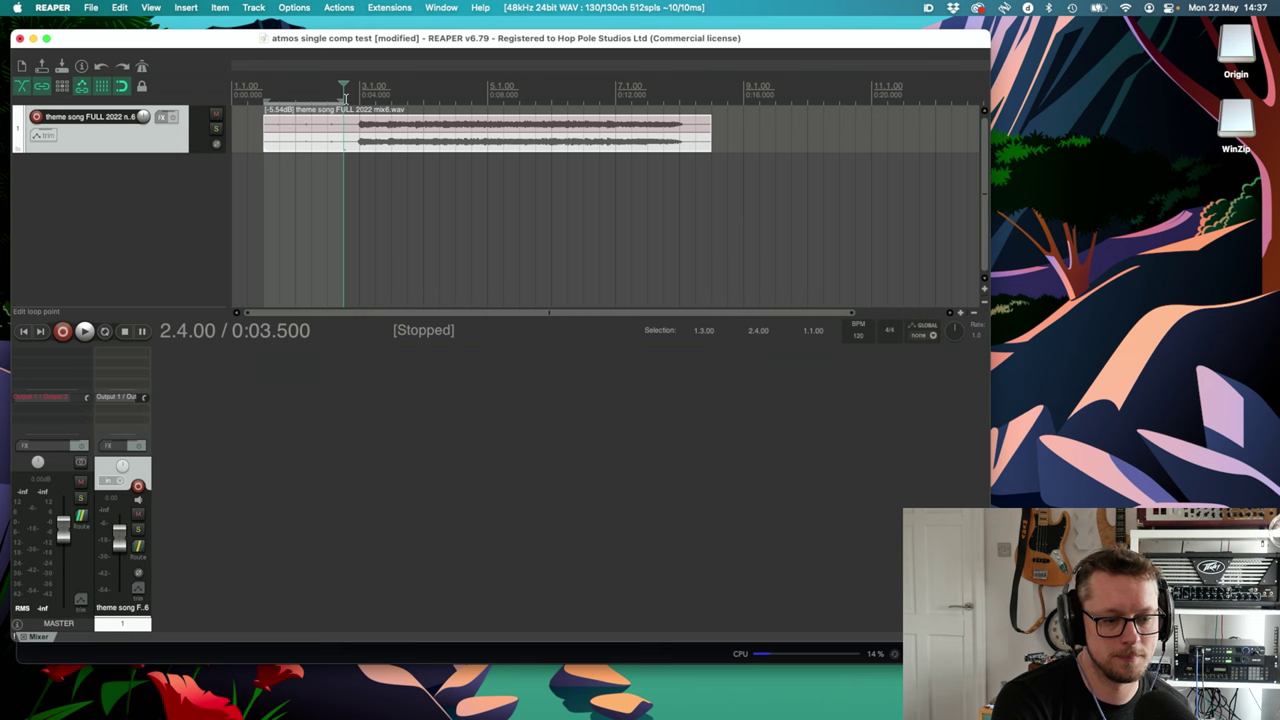
- Play the theme song, check its input signal in the Dolby Atmos Renderer, and lower track 1's volume to -7.94 dB in REAPER
key("space")
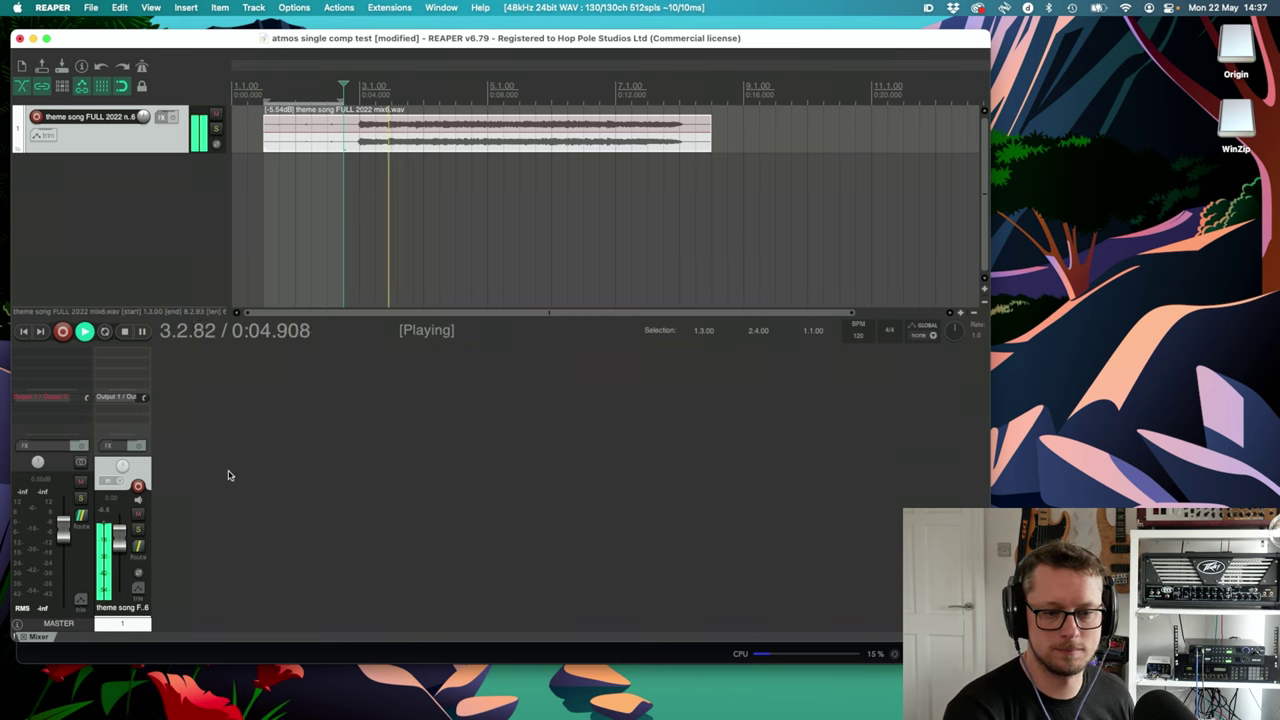
scroll(121, 545, "up", 3)
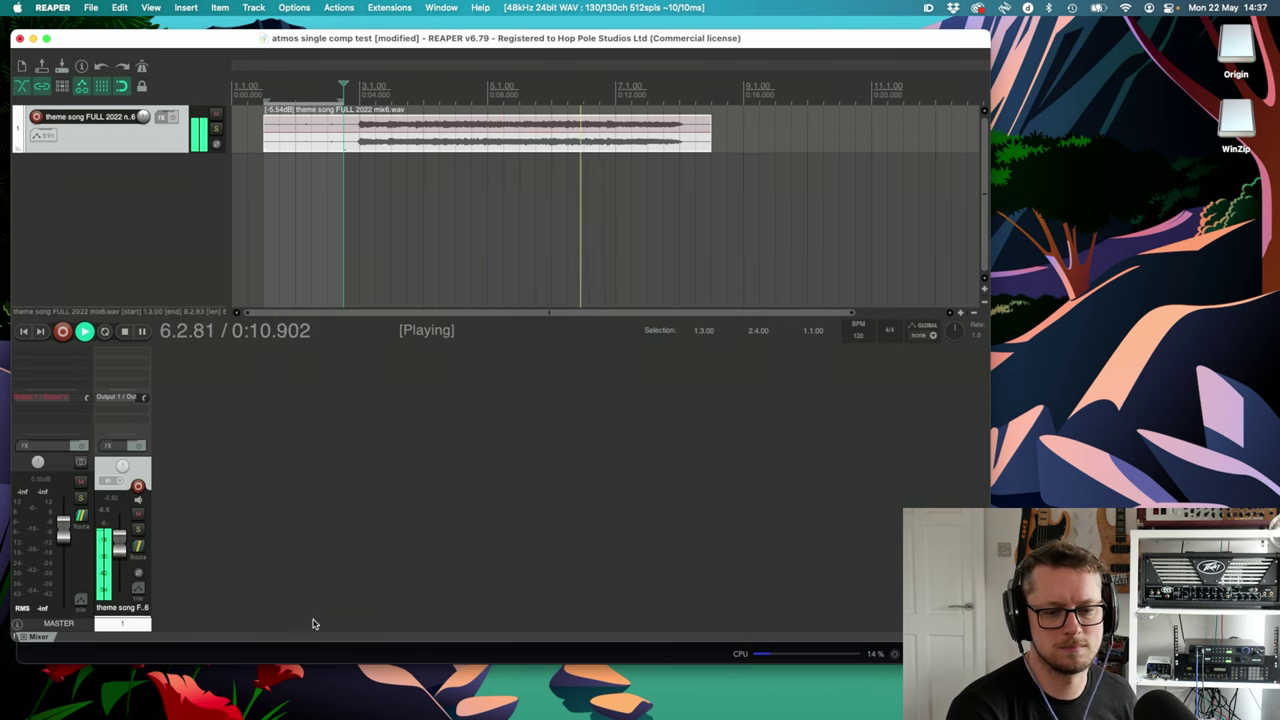
key("space")
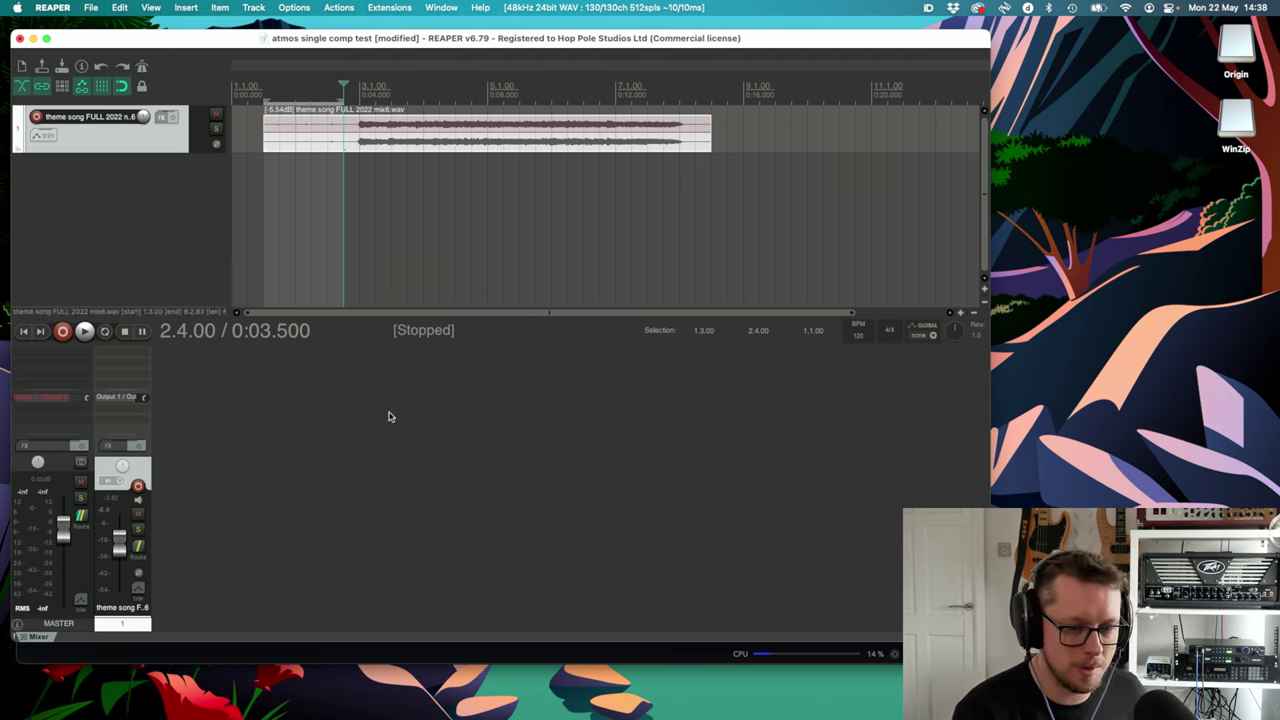
key("space")
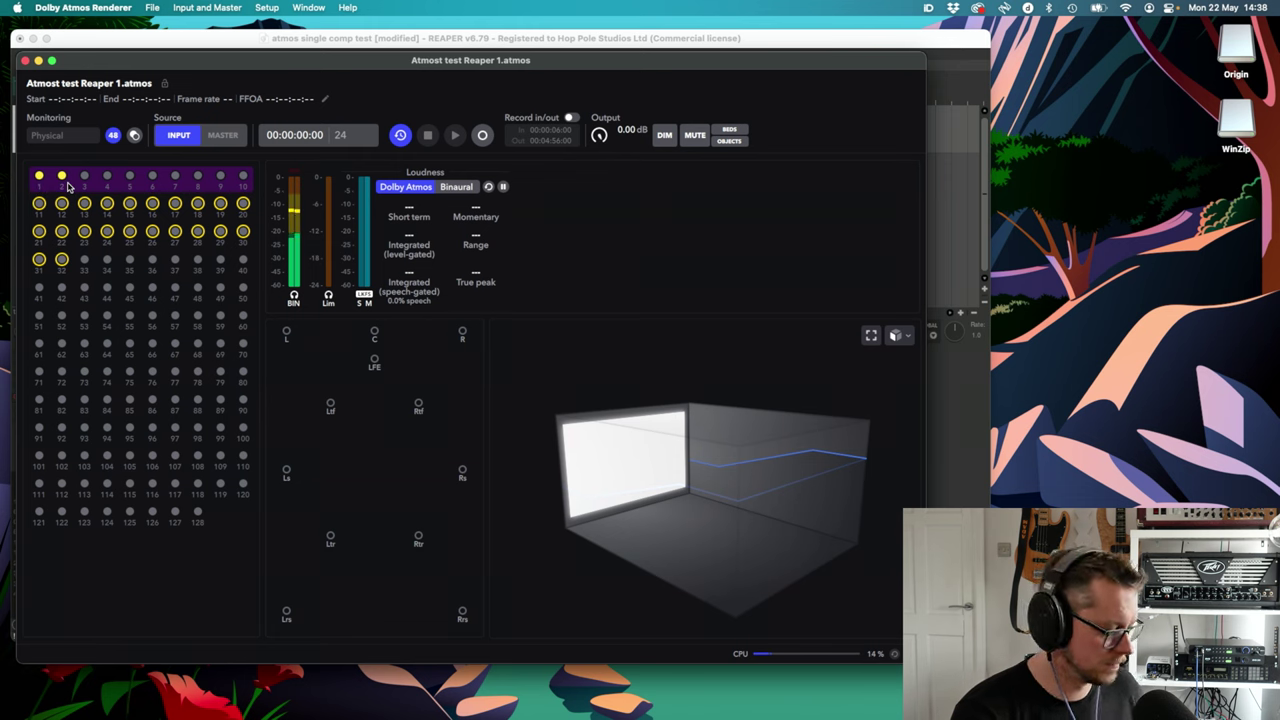
left_click(297, 38)
key("space")
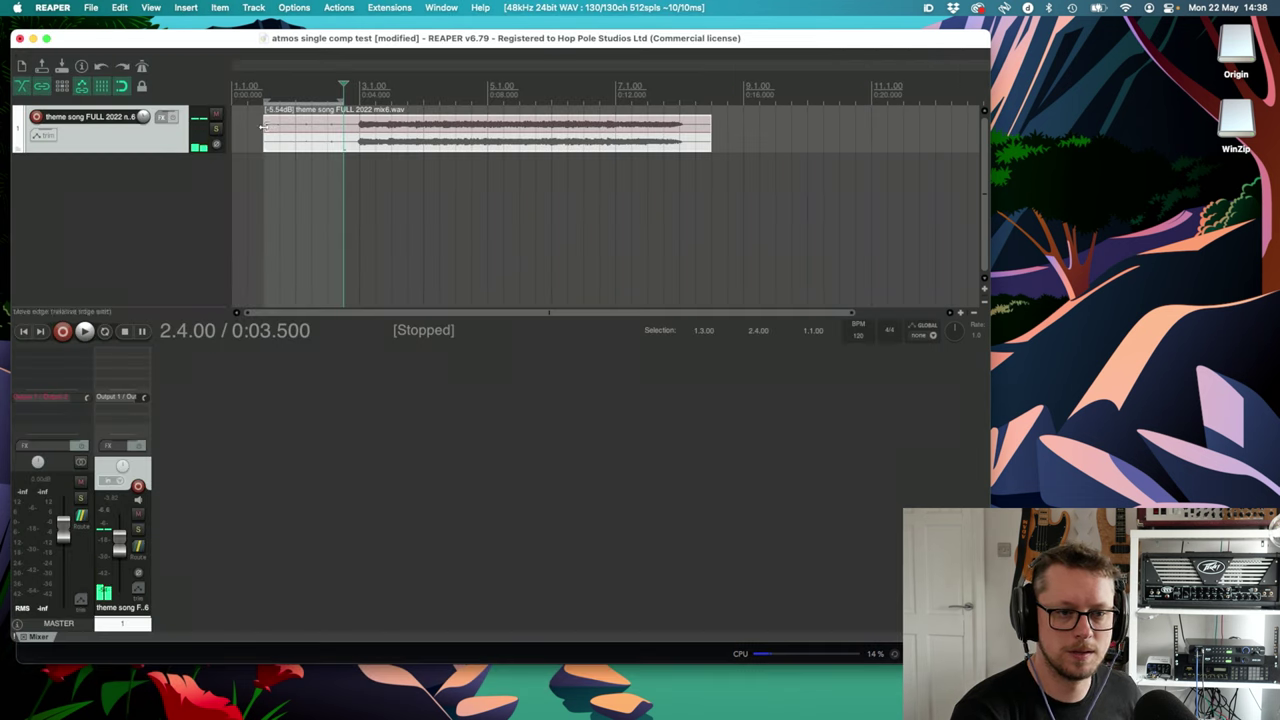
left_click_drag(125, 543, 122, 550)
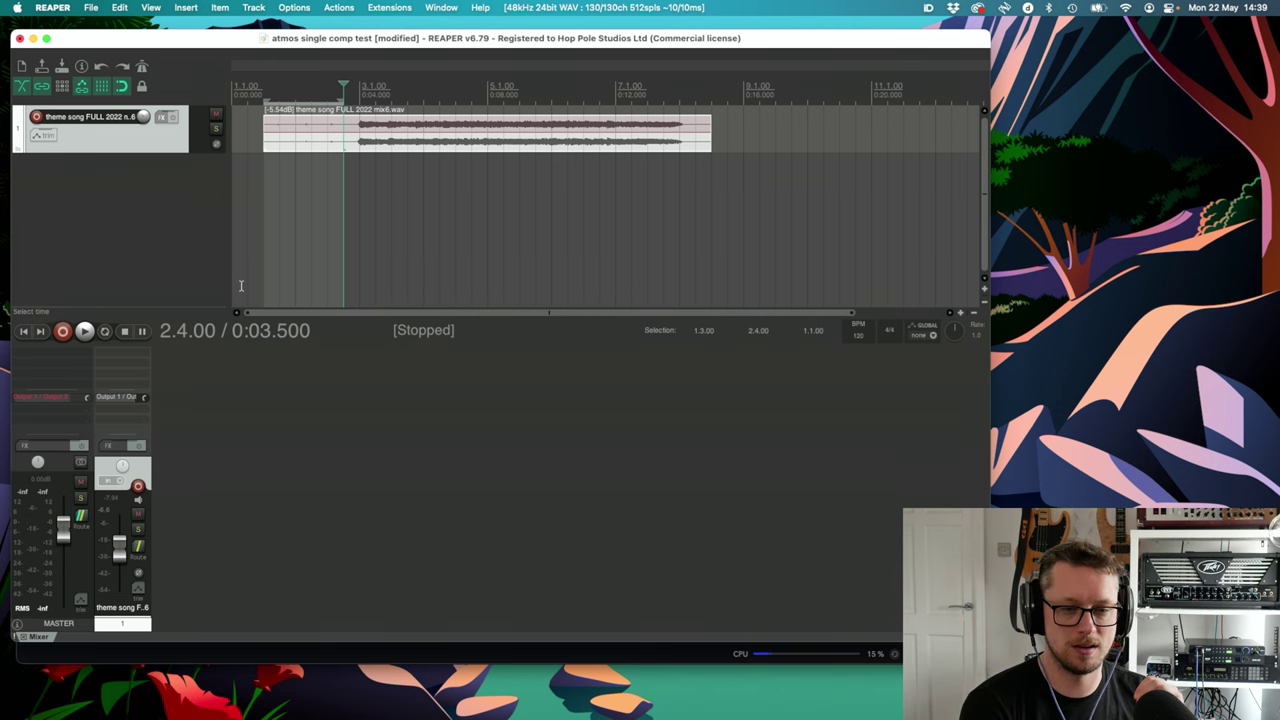
- Find the ReaSurroundPan (Cockos) plugin by filtering for "reasurr" and insert it on track 1
left_click(123, 355)
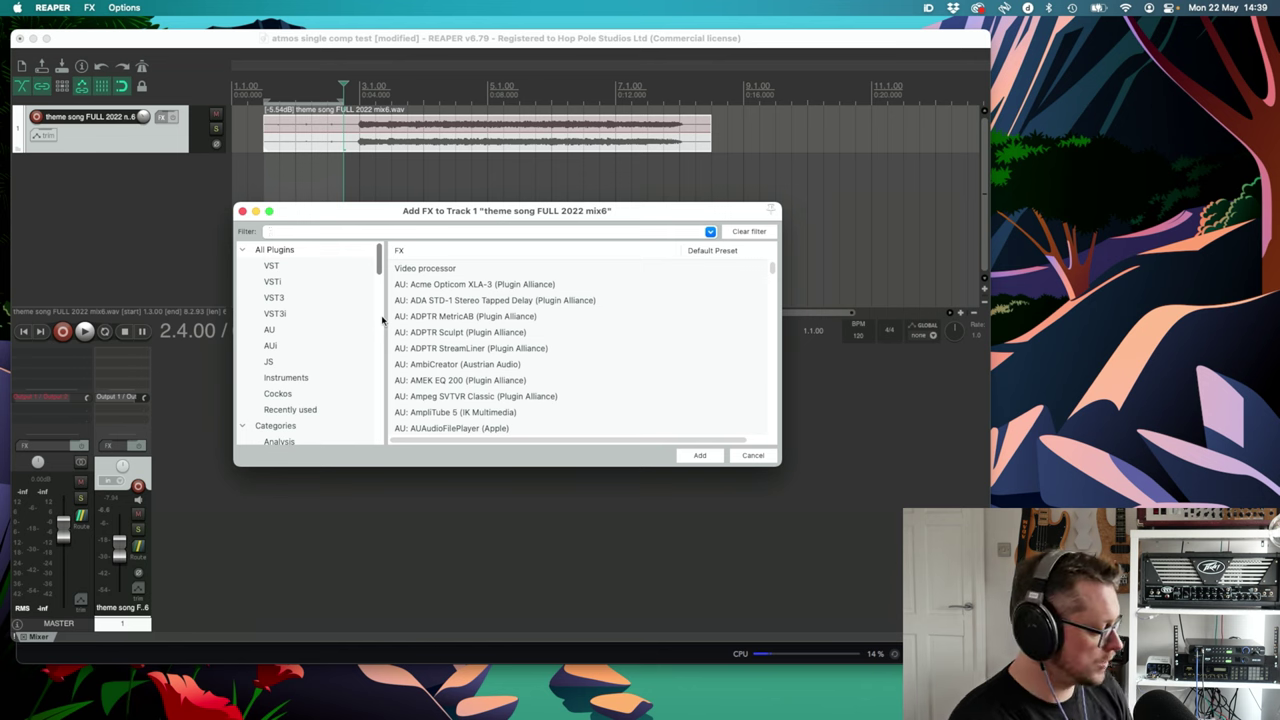
type("rea")
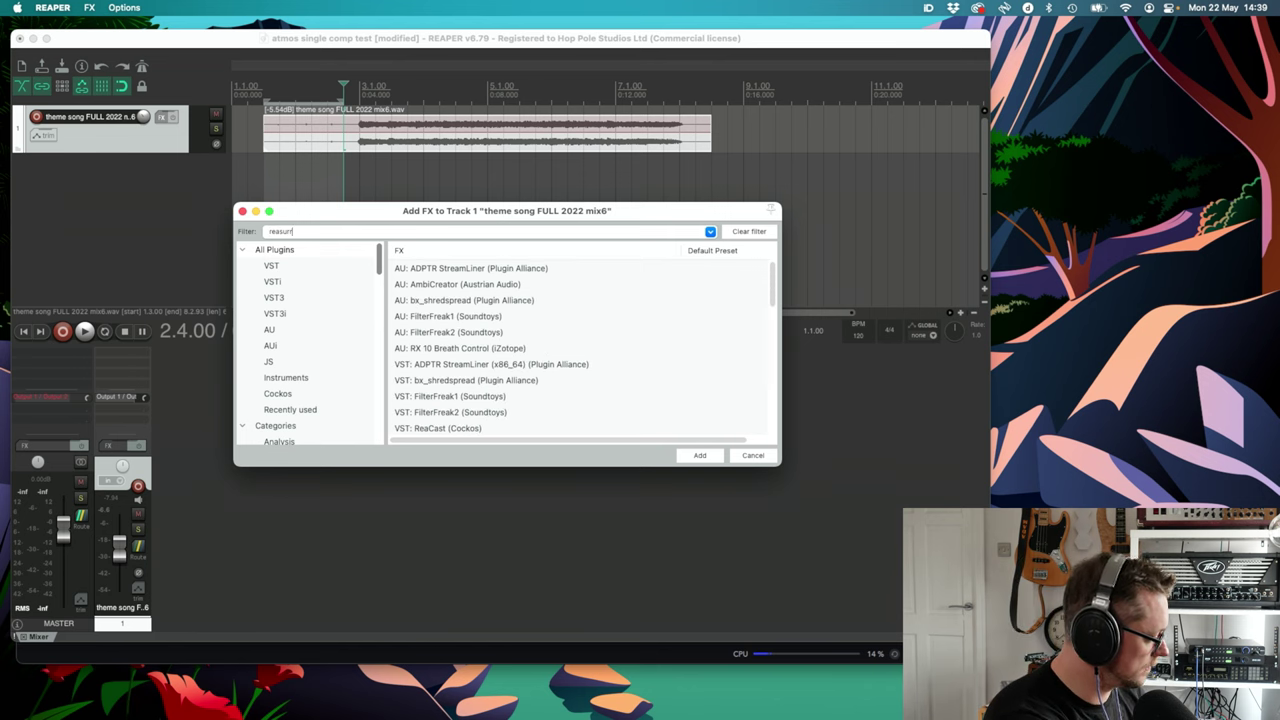
type("surr")
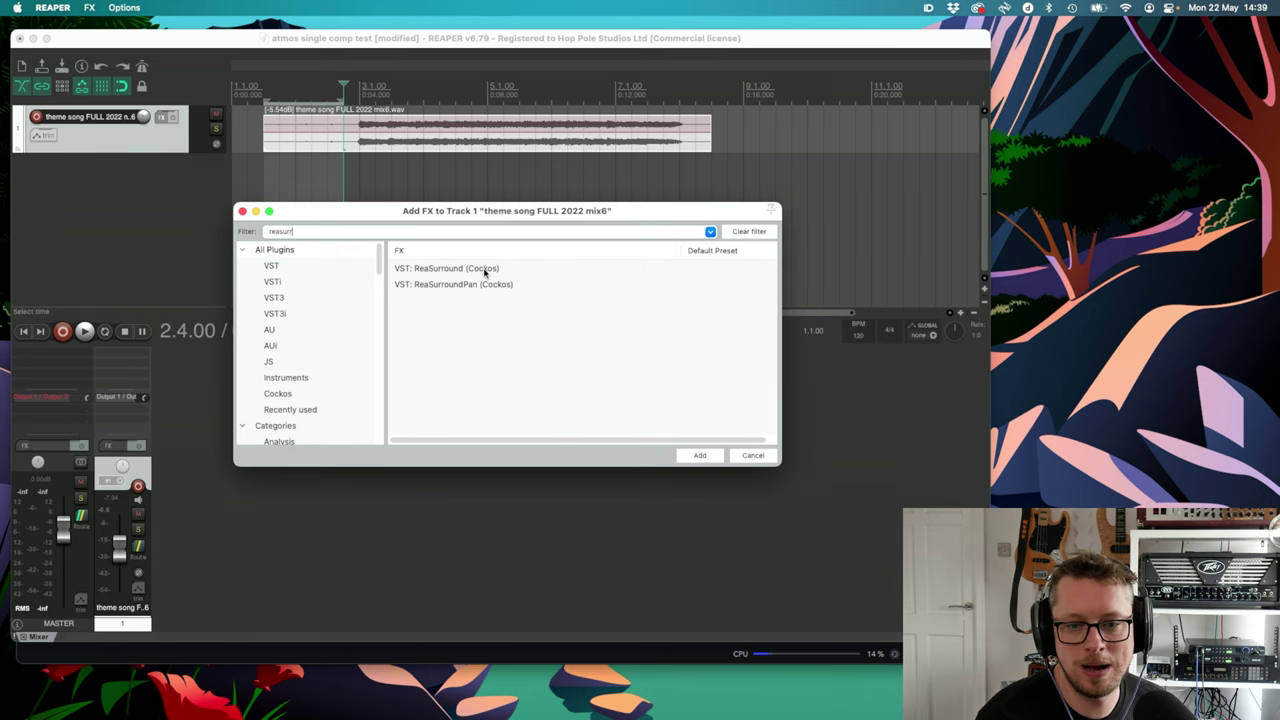
left_click(472, 287)
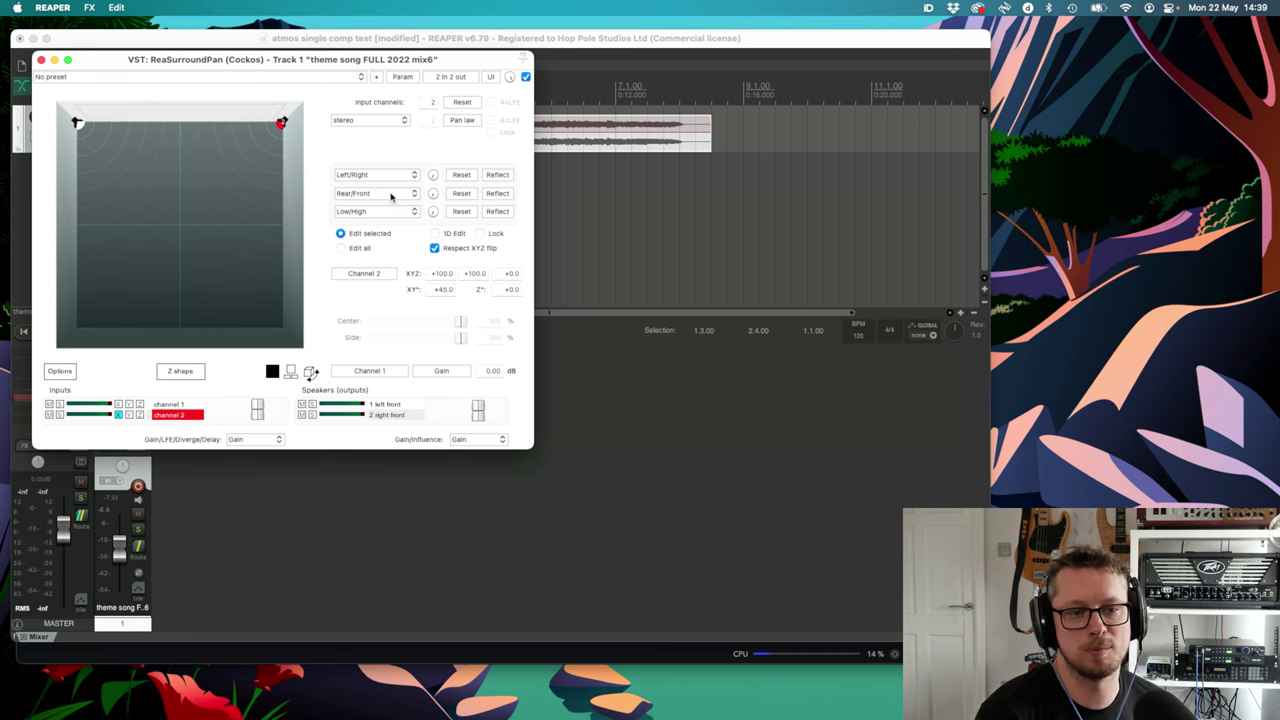
- Show the ReaSurroundPan room in the rotatable 3D view and set the speaker layout to 7.1.2 surround
left_click_drag(312, 62, 506, 196)
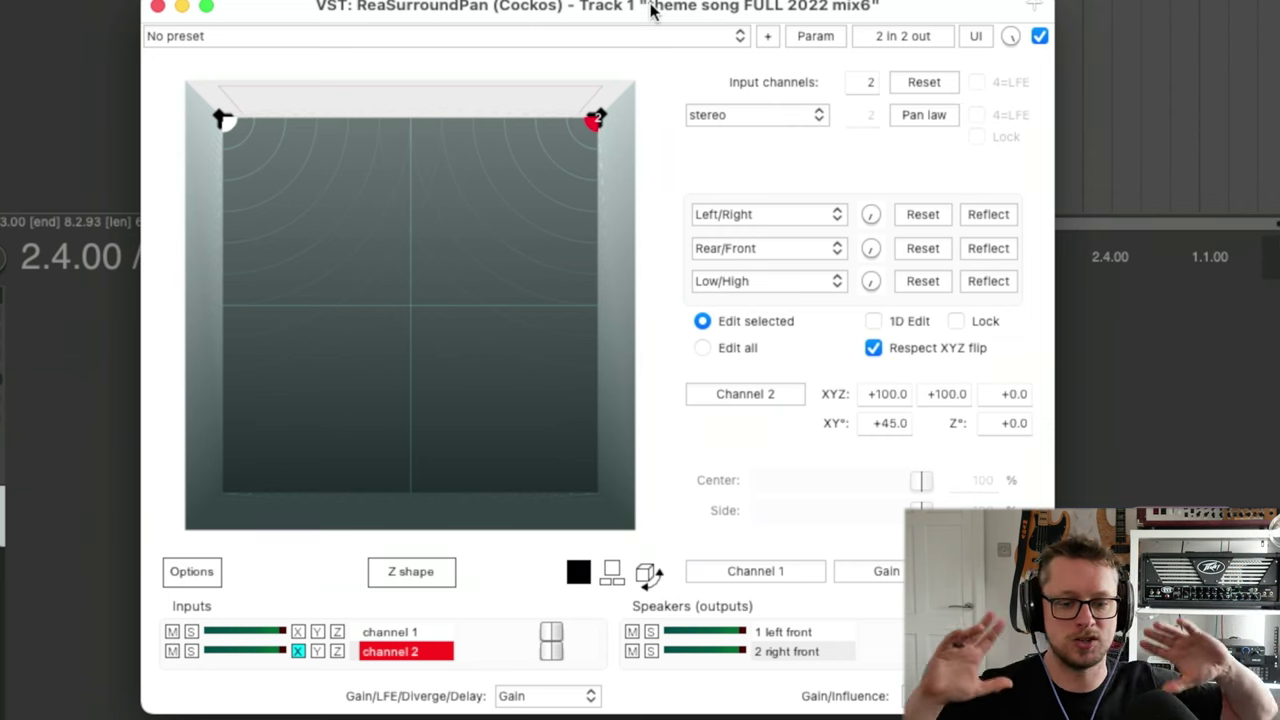
left_click_drag(422, 9, 404, 0)
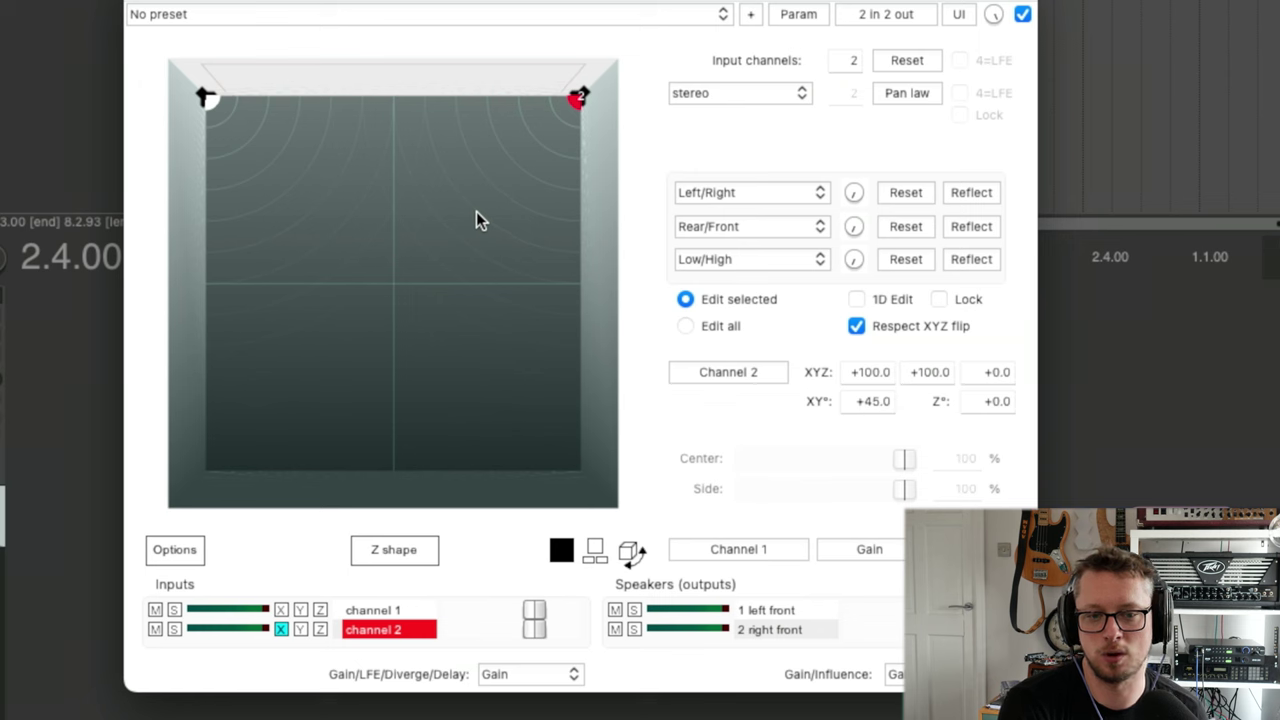
left_click(594, 552)
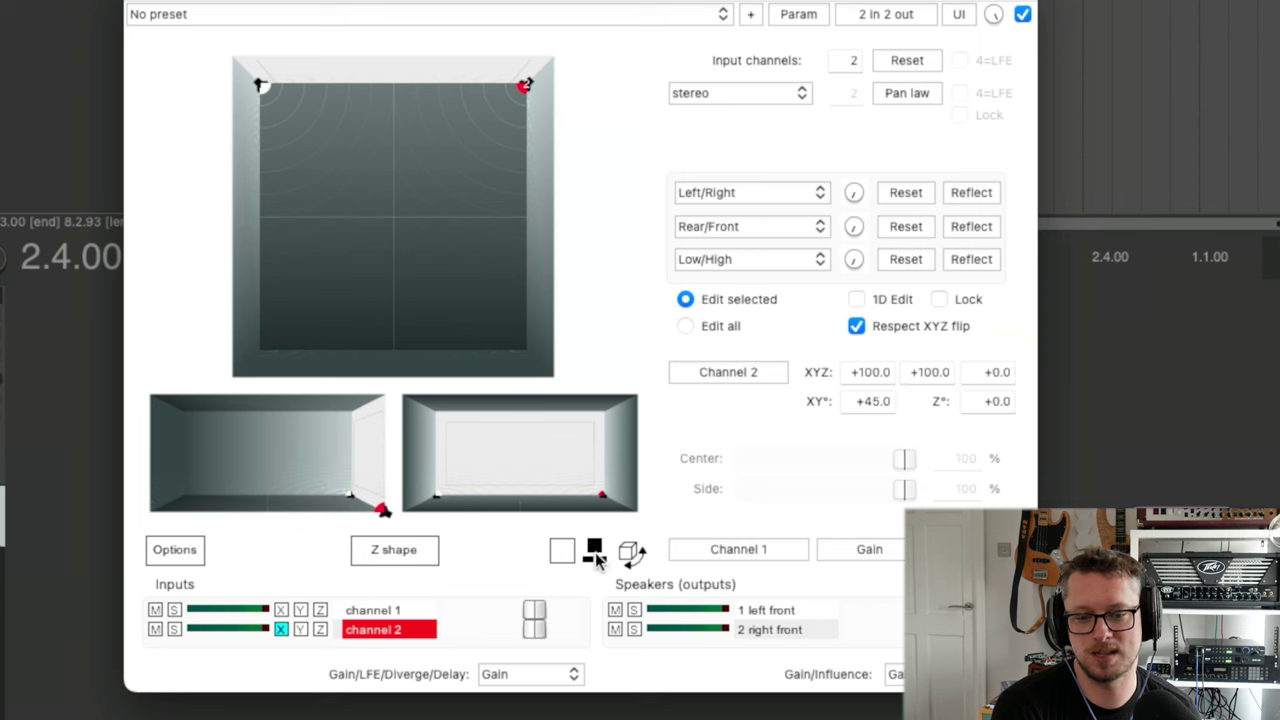
left_click(632, 553)
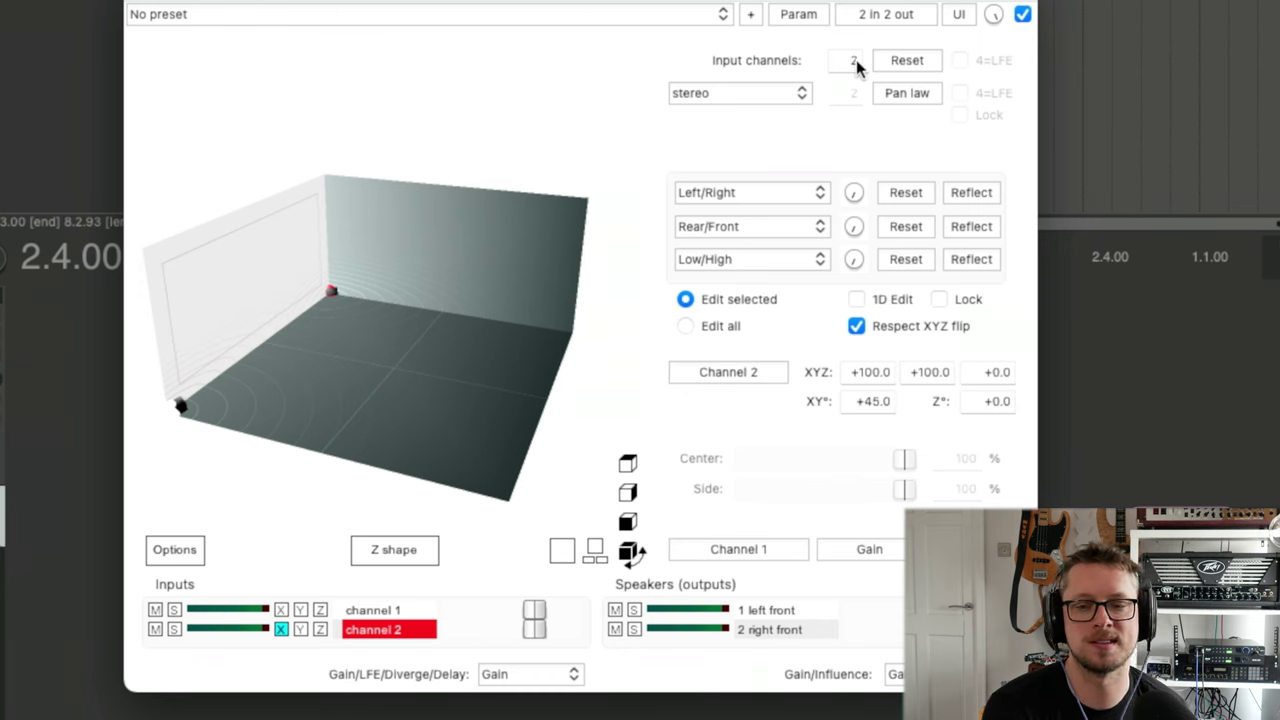
left_click(707, 94)
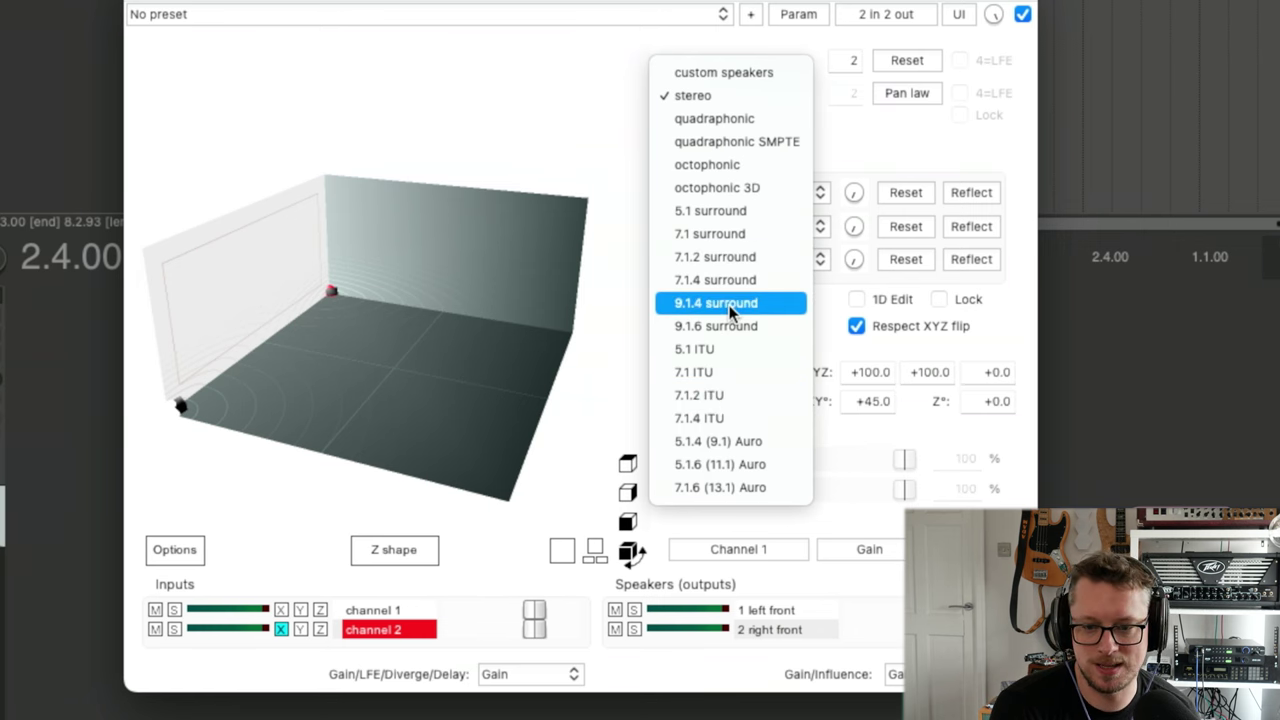
left_click(731, 258)
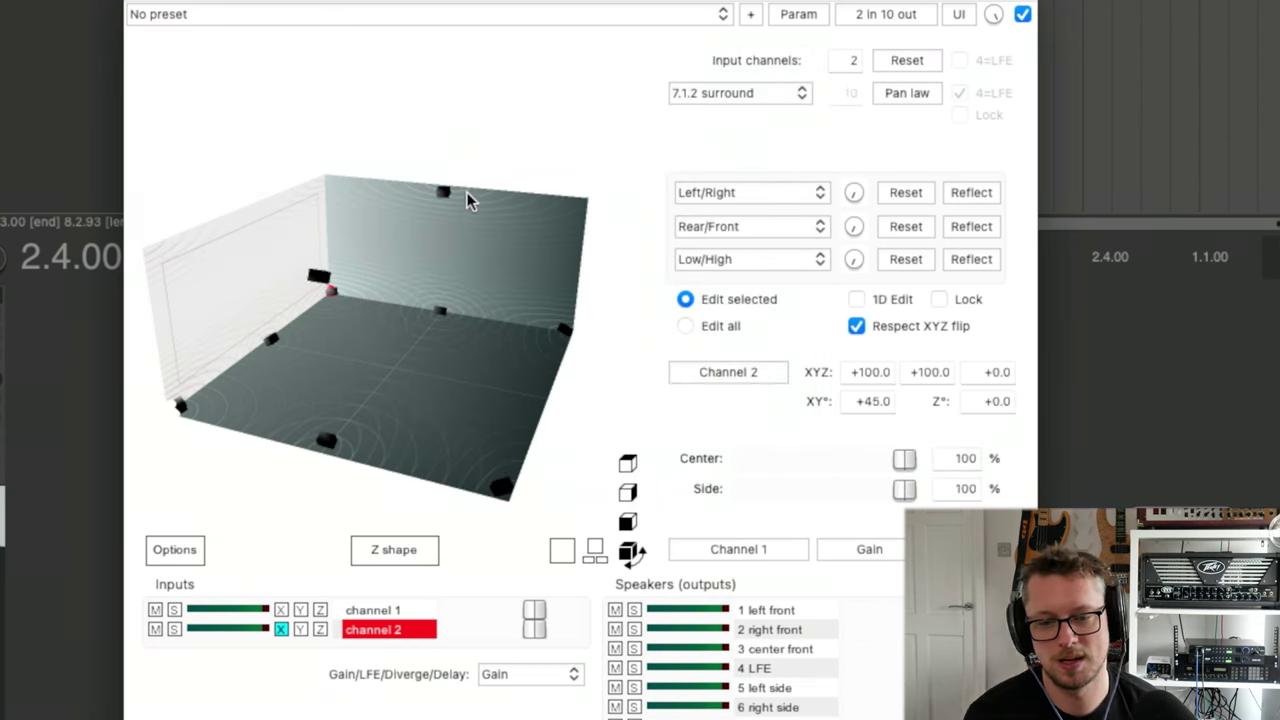
- Edit all channels together and move them inward, back and up, placing channel 2 at XYZ +73.8, +59.5, +47.2
left_click(632, 556)
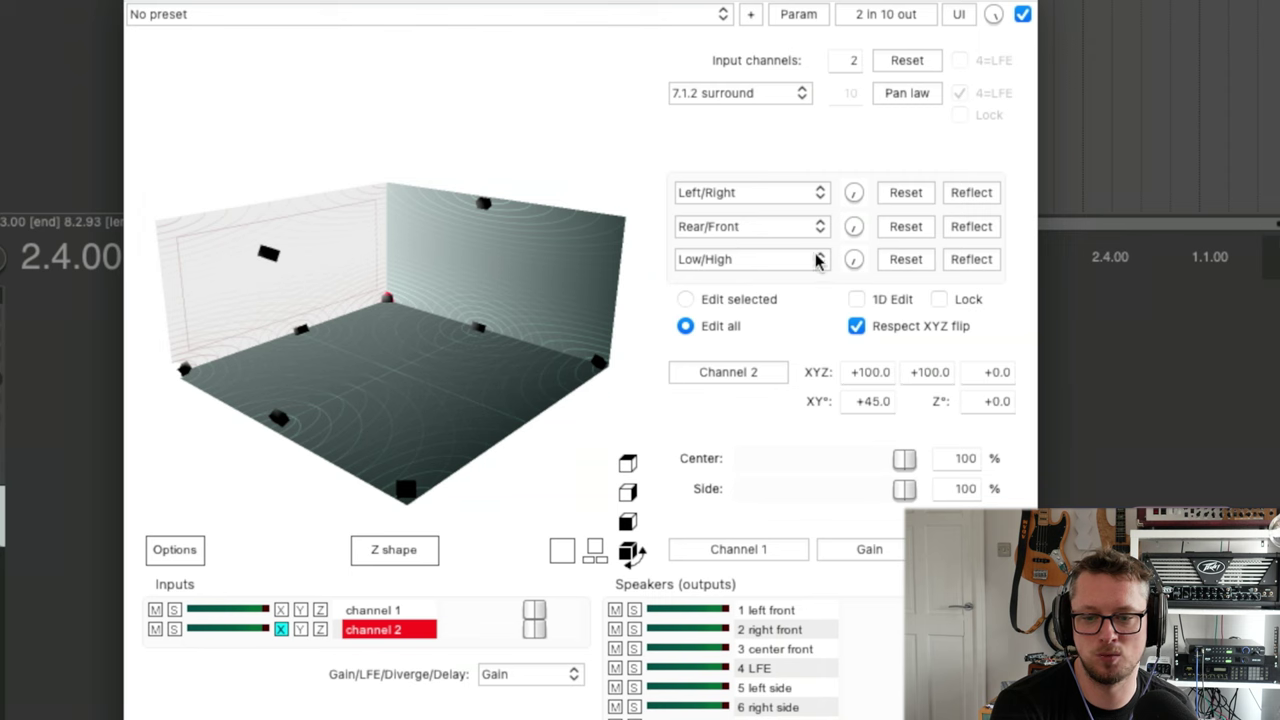
left_click_drag(862, 197, 862, 275)
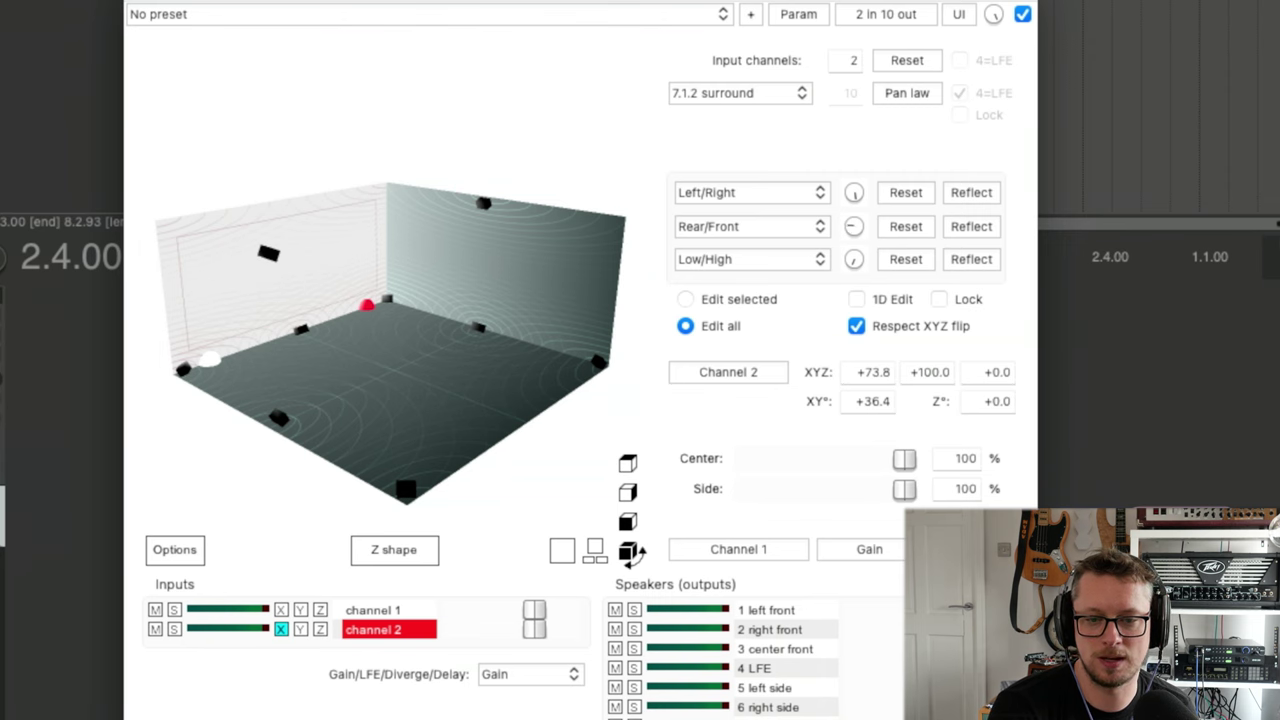
mouse_move(855, 228)
left_mouse_down()
mouse_move(855, 480)
mouse_move(855, 278)
mouse_move(871, 294)
mouse_move(853, 215)
left_mouse_up()
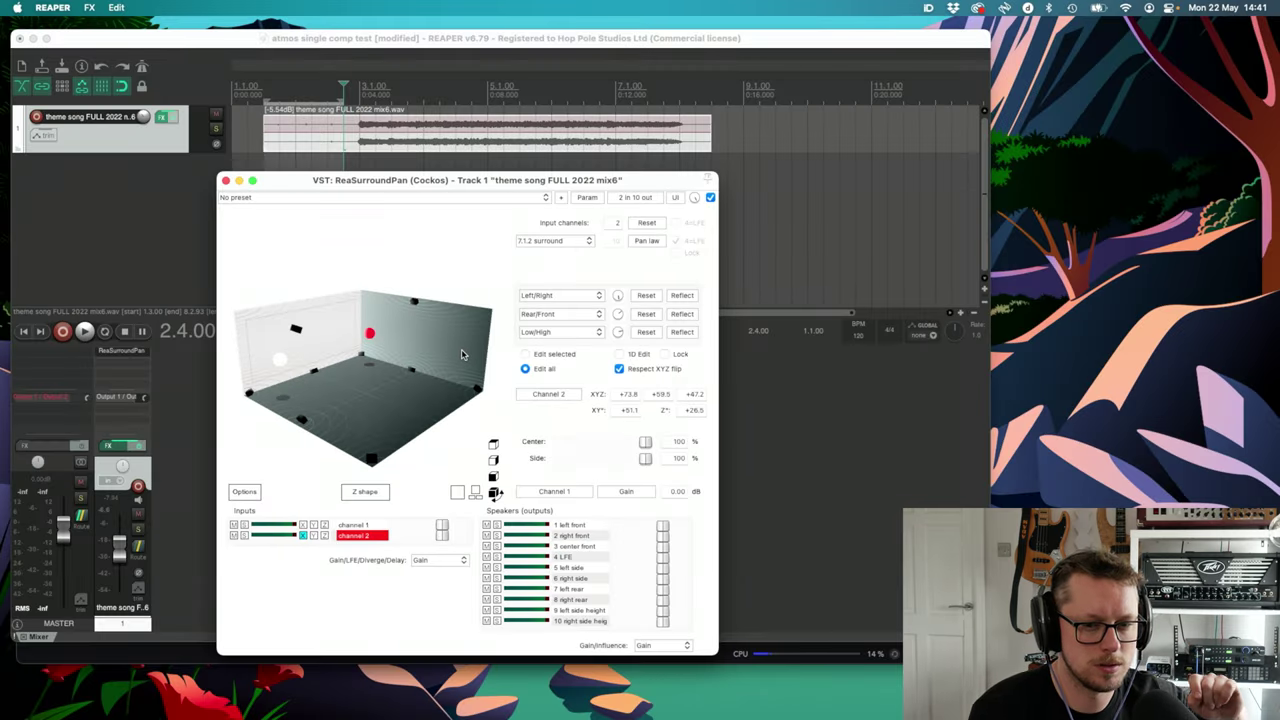
- Play the panned track and check which inputs receive signal in the Dolby Atmos Renderer, returning to REAPER
key("space")
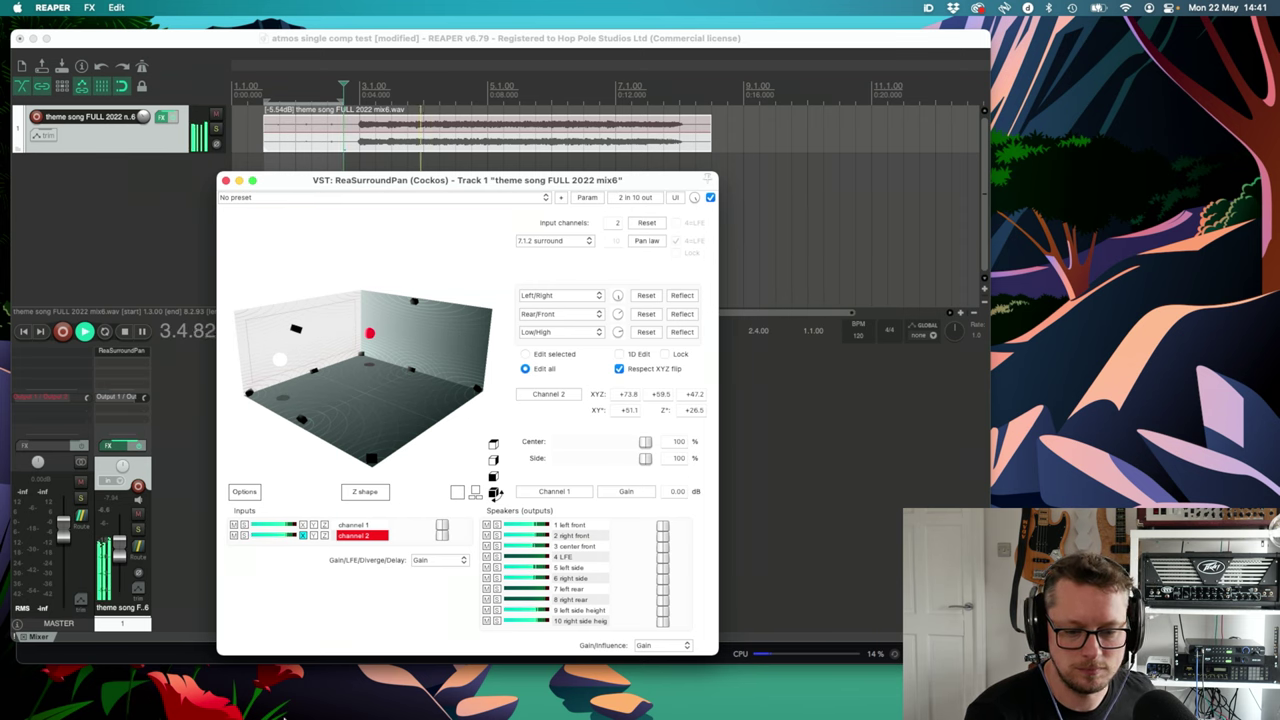
key("super+Tab")
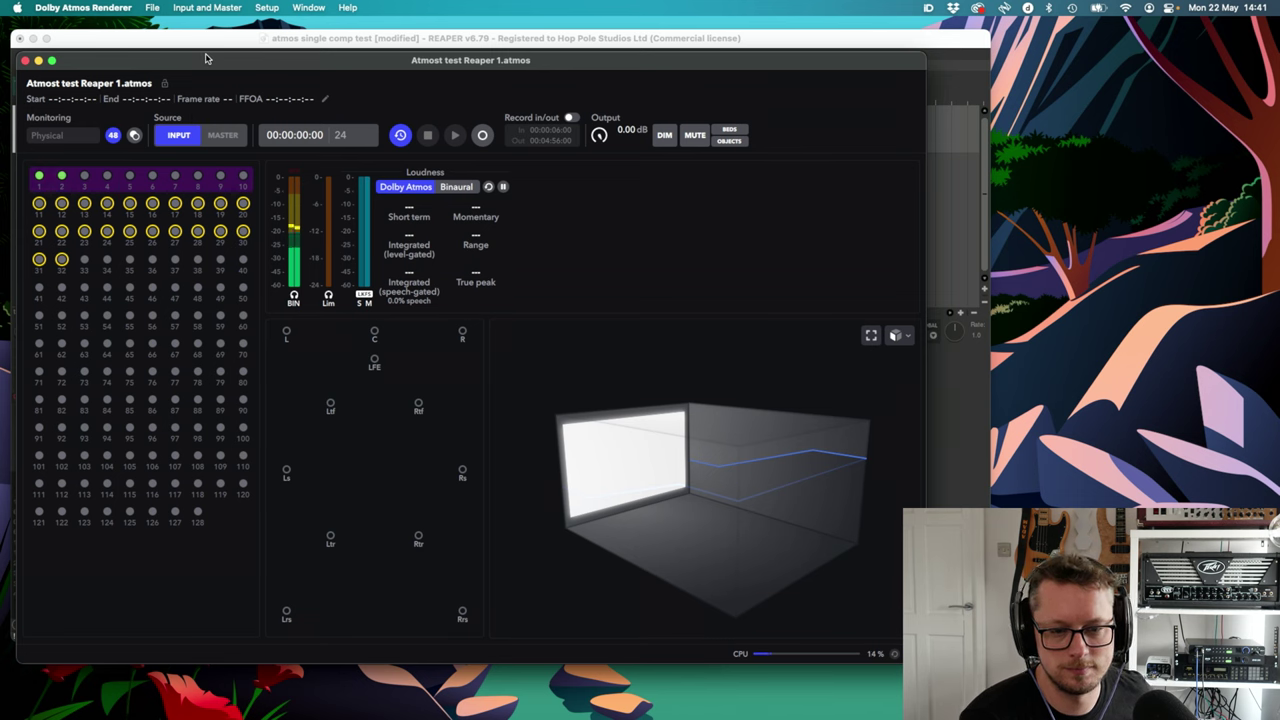
left_click(213, 42)
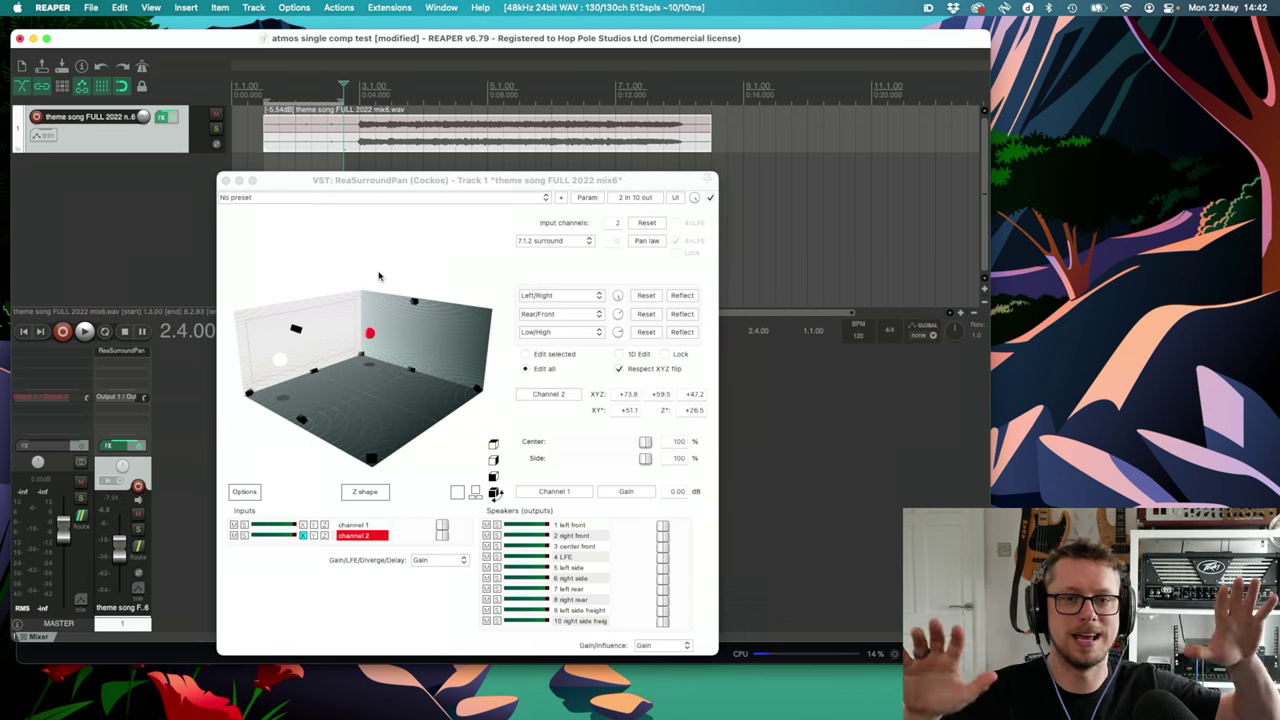
- Set the source of track 1's Output 1 / Output 2 hardware send to the 10-channel multichannel option 1-10
left_click(424, 263)
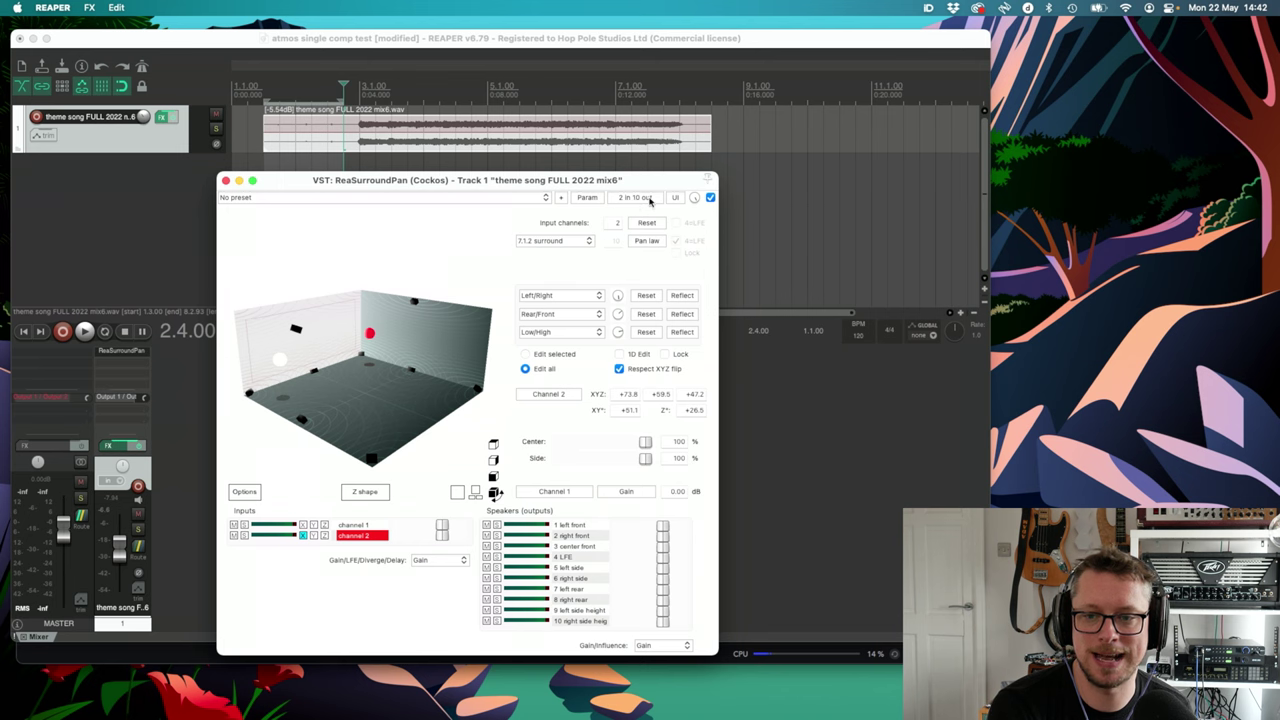
left_click(121, 401)
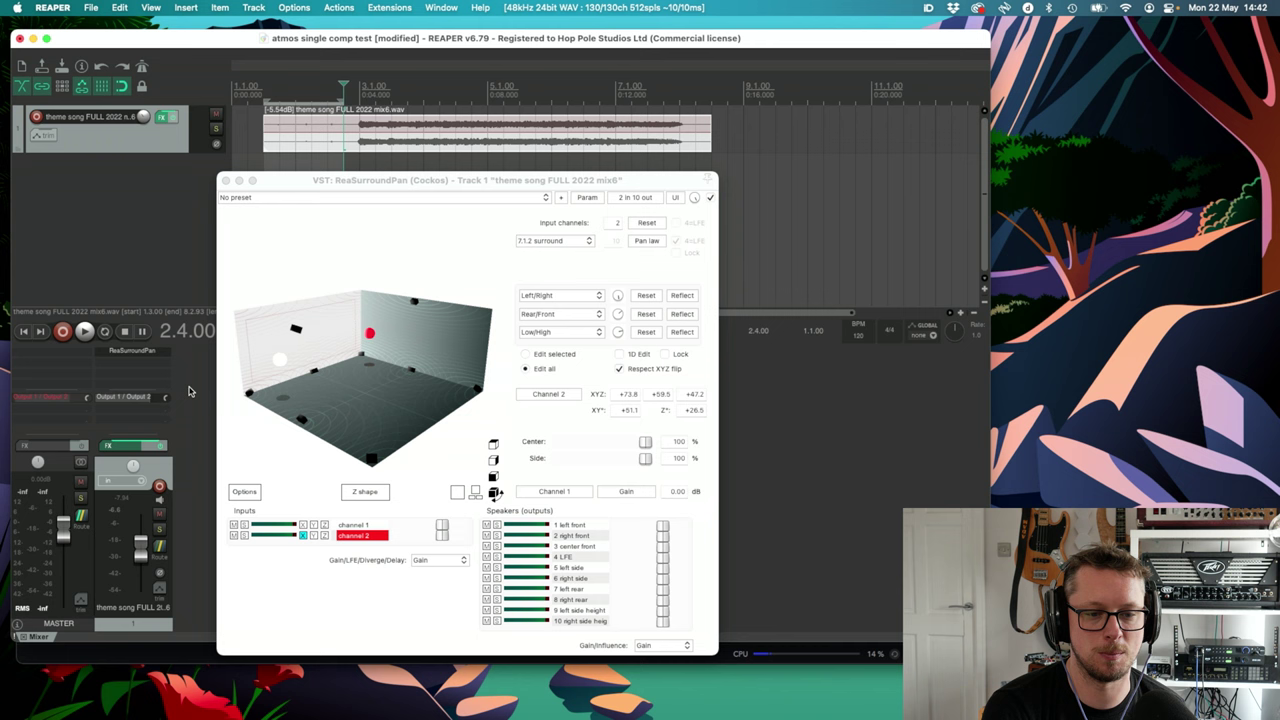
left_click(127, 401)
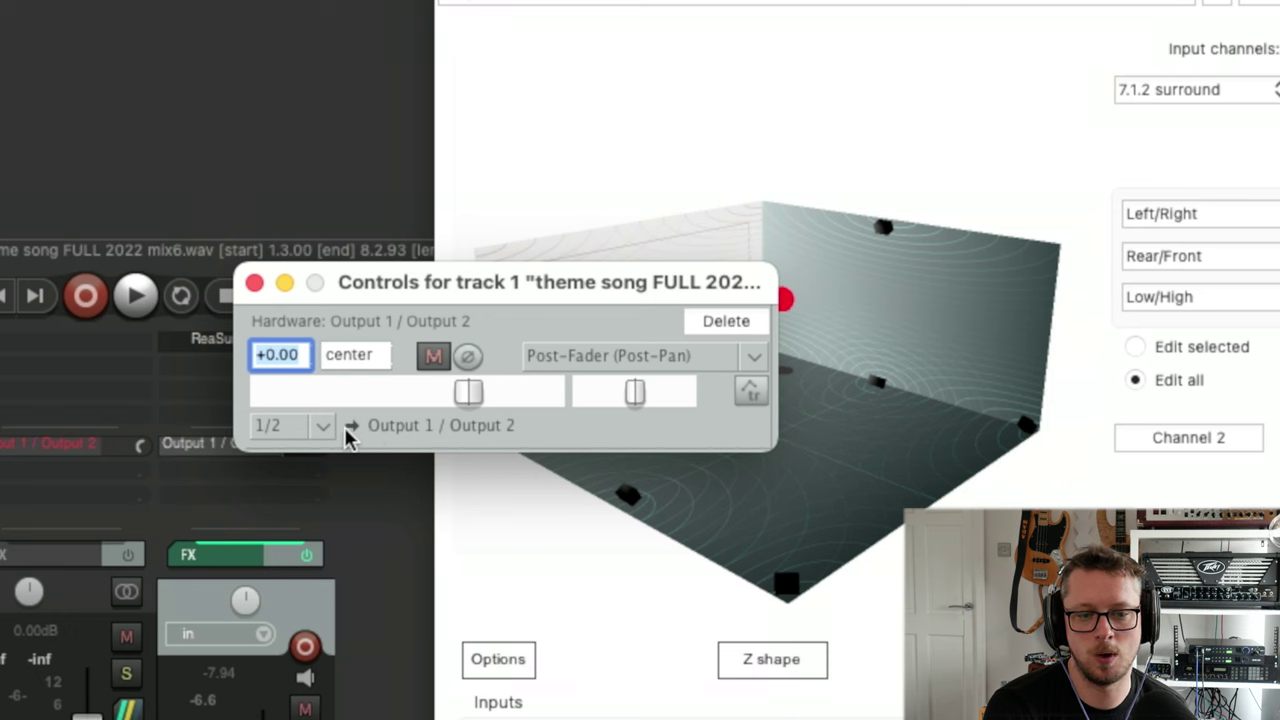
left_click(329, 430)
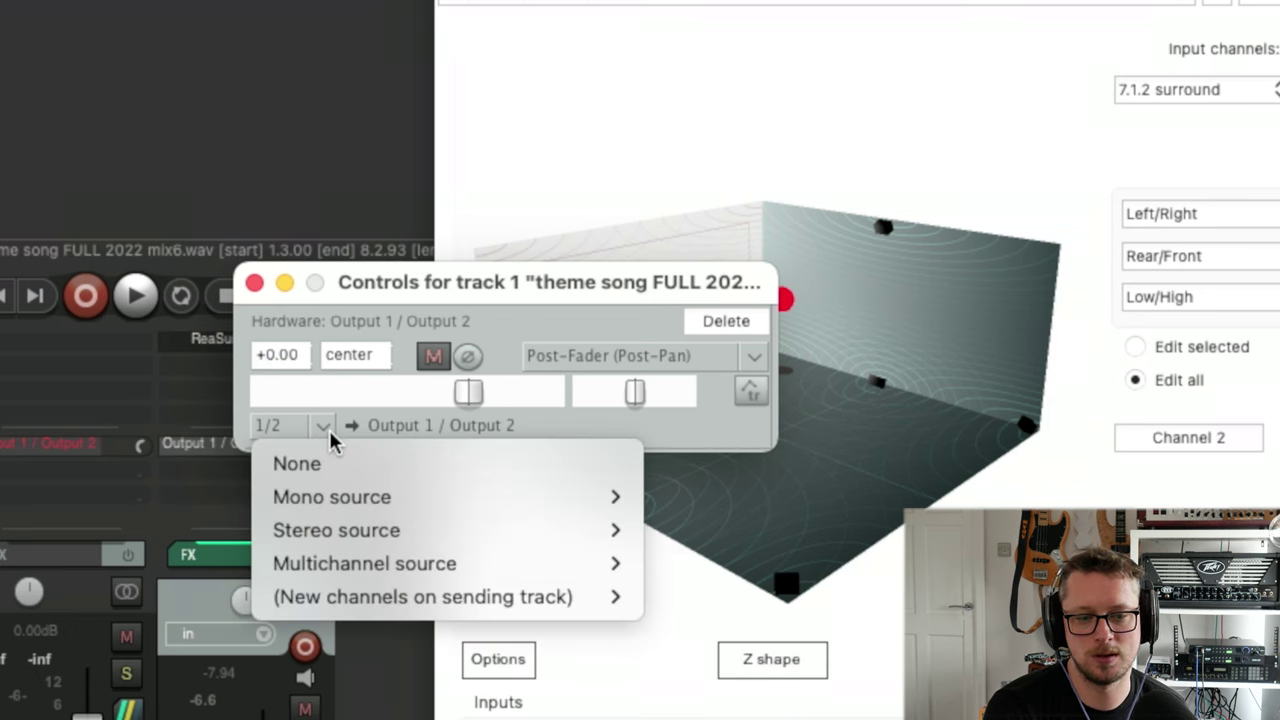
mouse_move(375, 556)
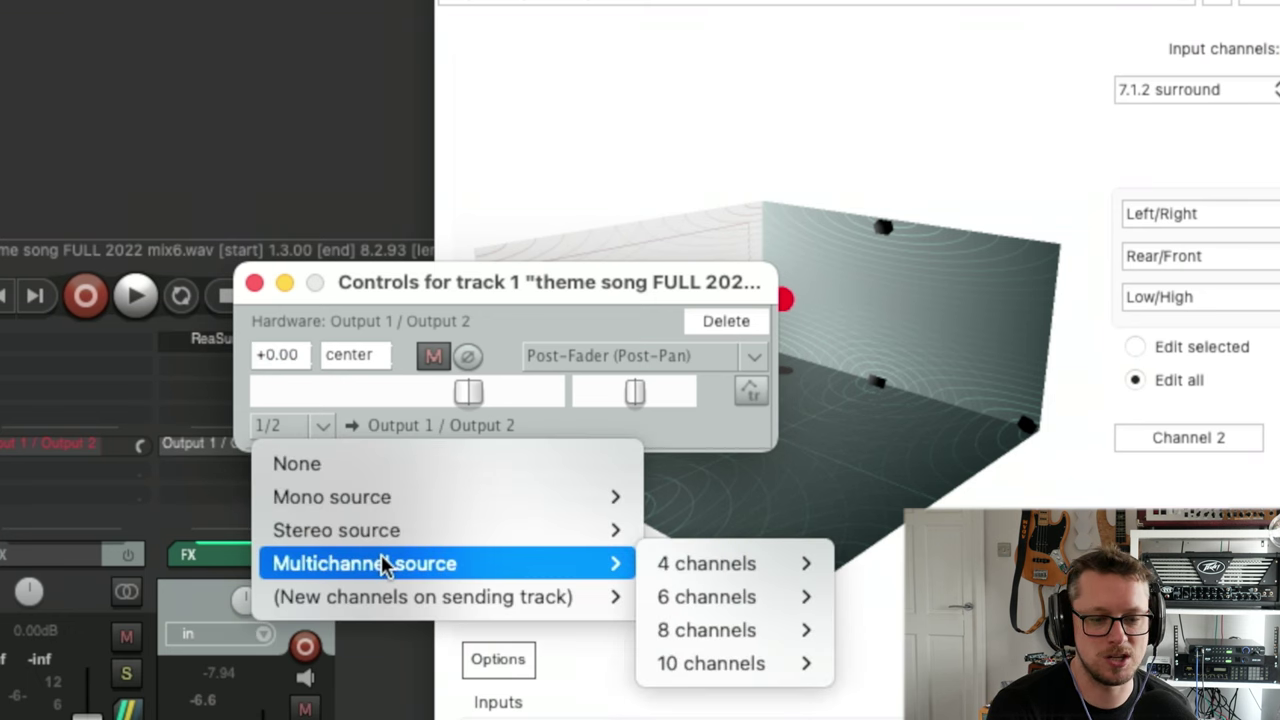
mouse_move(738, 668)
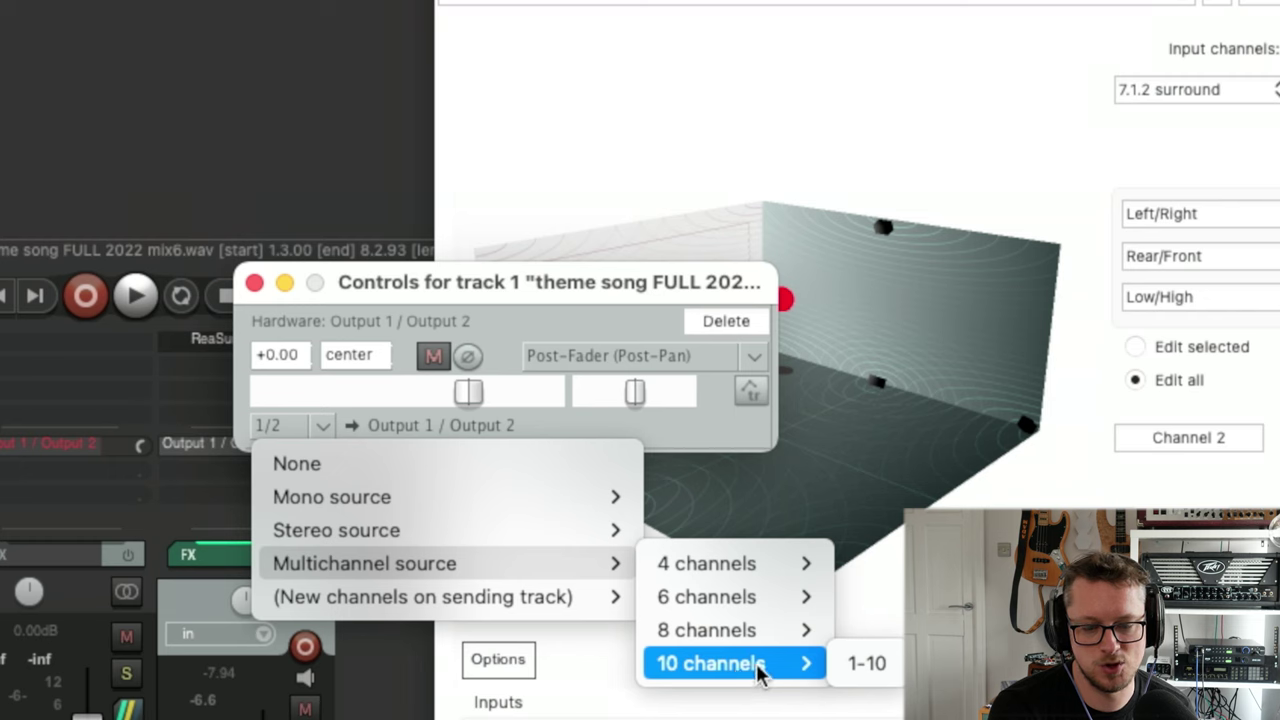
left_click(866, 668)
mouse_move(452, 300)
left_mouse_down()
mouse_move(587, 335)
mouse_move(582, 363)
left_mouse_up()
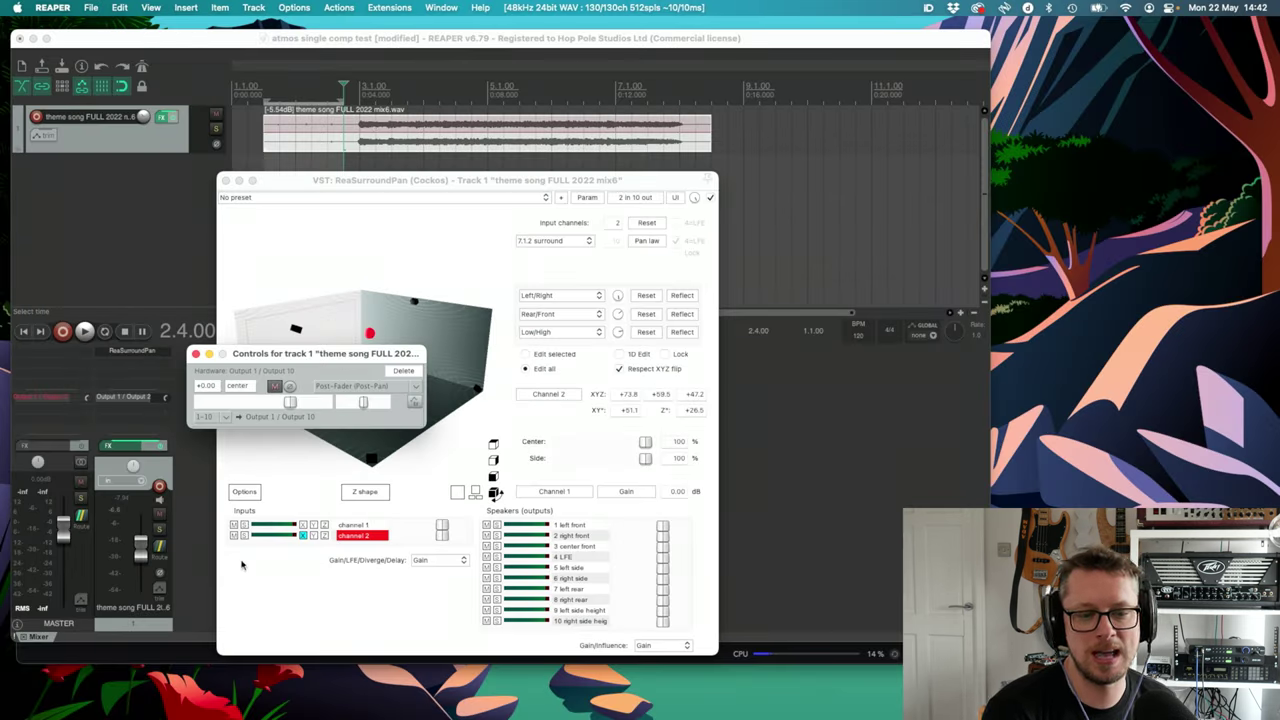
- Play the panned track and check which bed inputs receive signal in the Dolby Atmos Renderer, returning to REAPER
key("super+Tab")
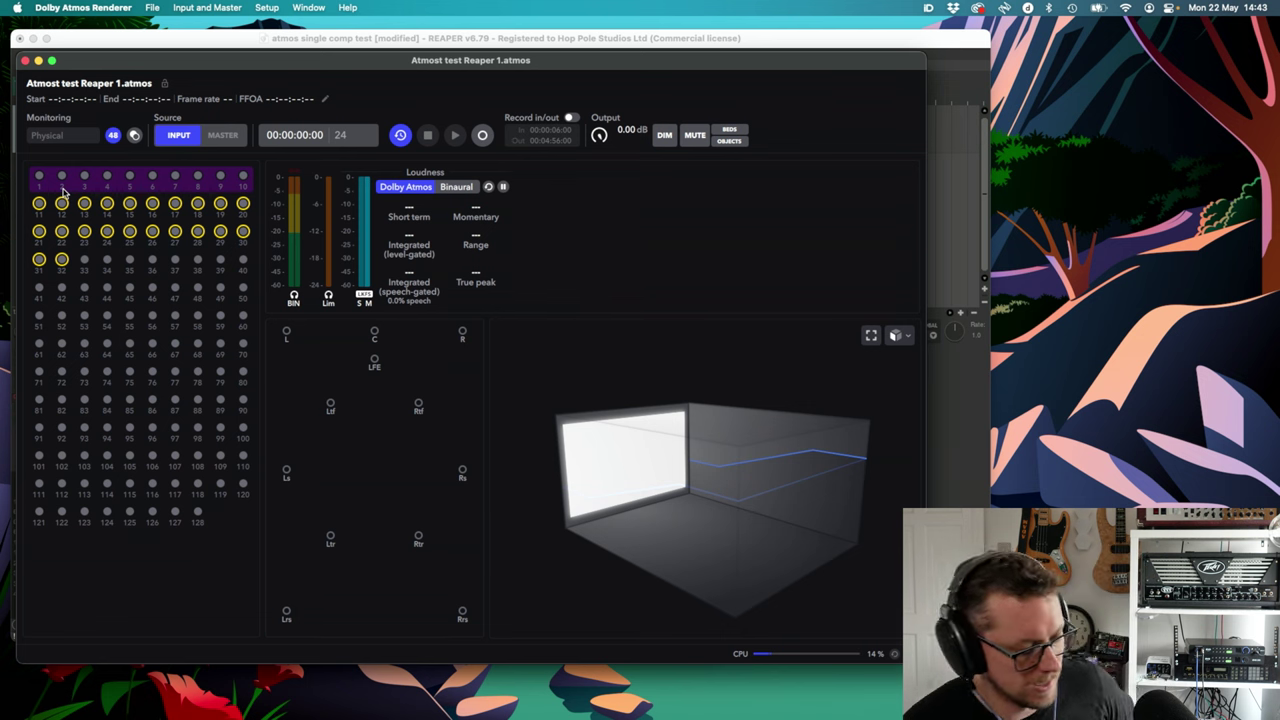
left_click(968, 402)
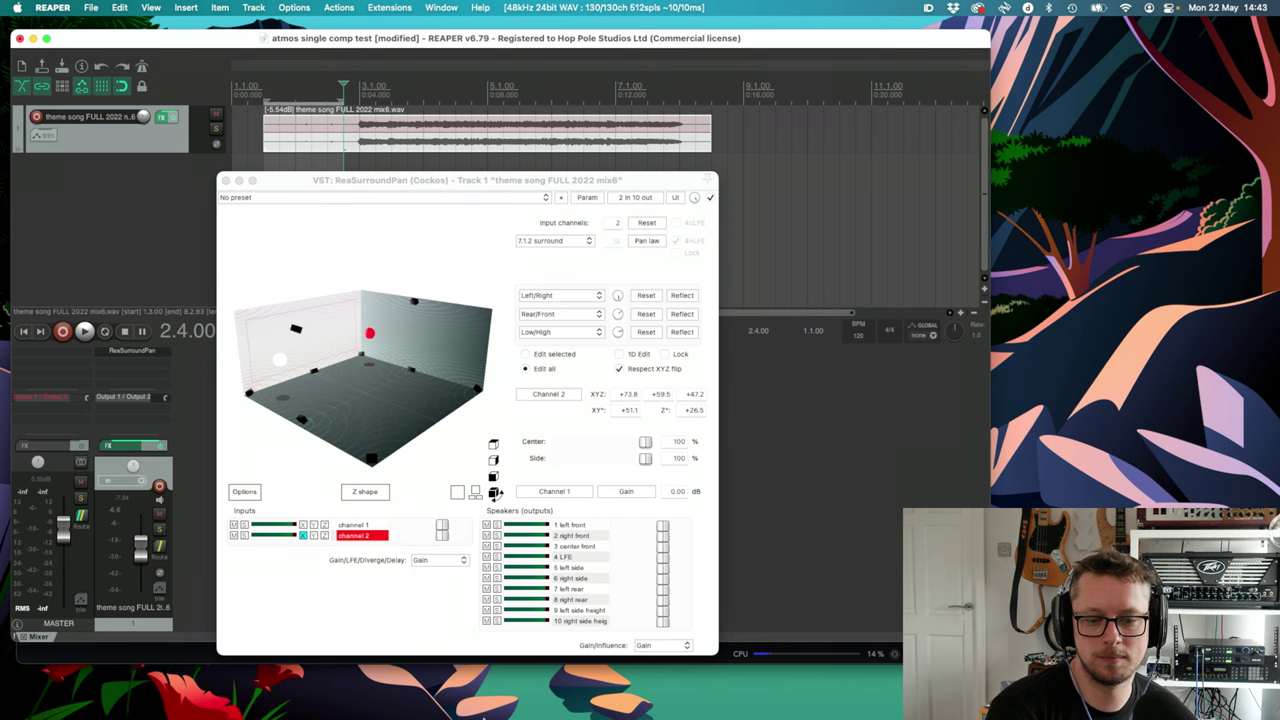
key("space")
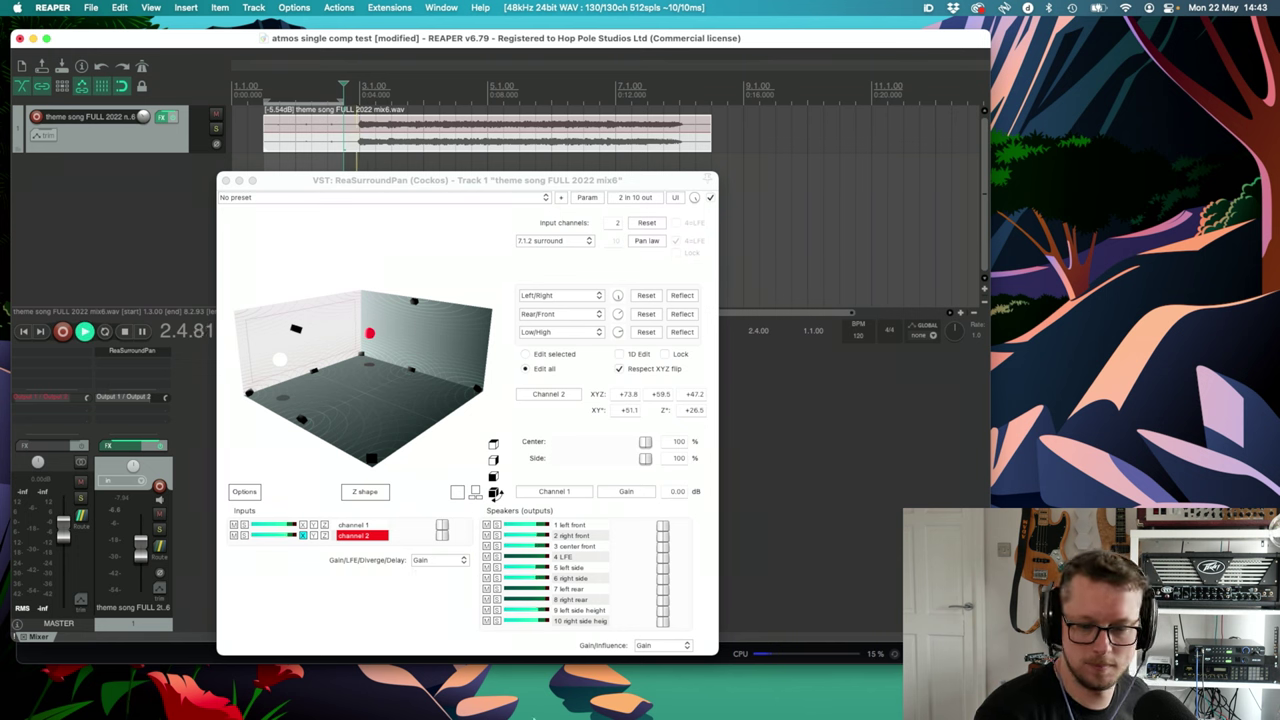
mouse_move(586, 700)
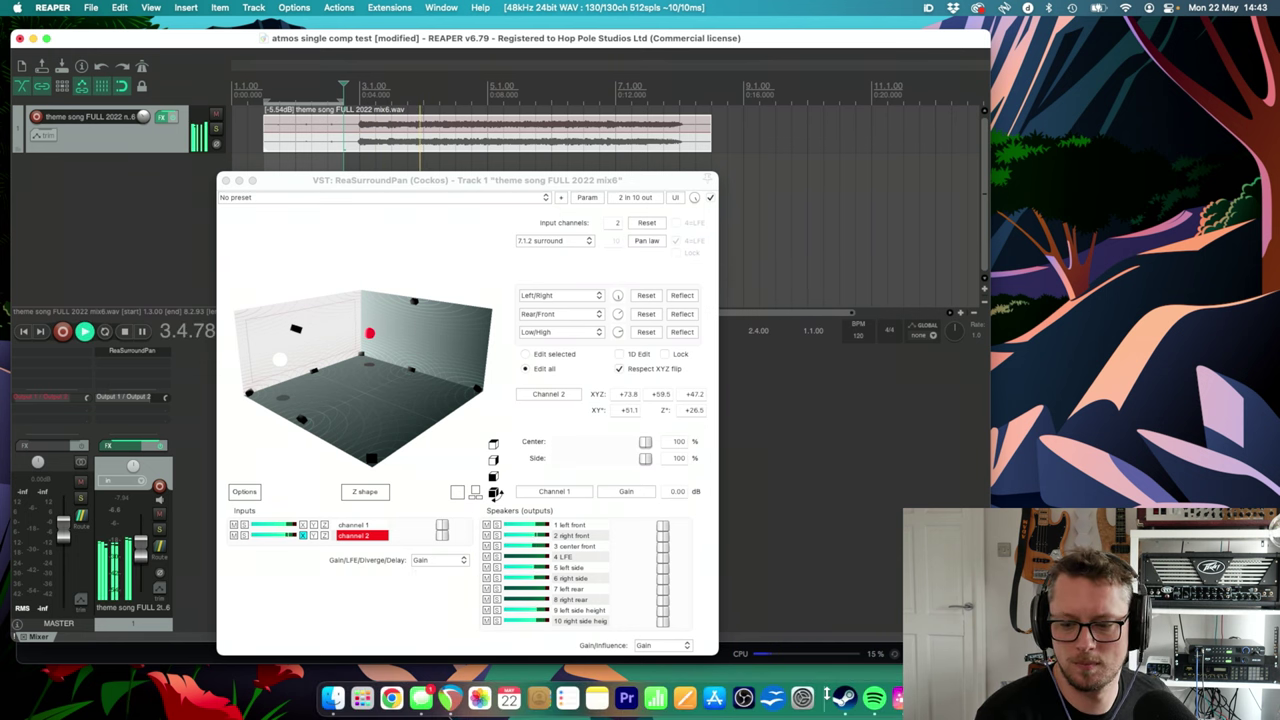
left_click(743, 697)
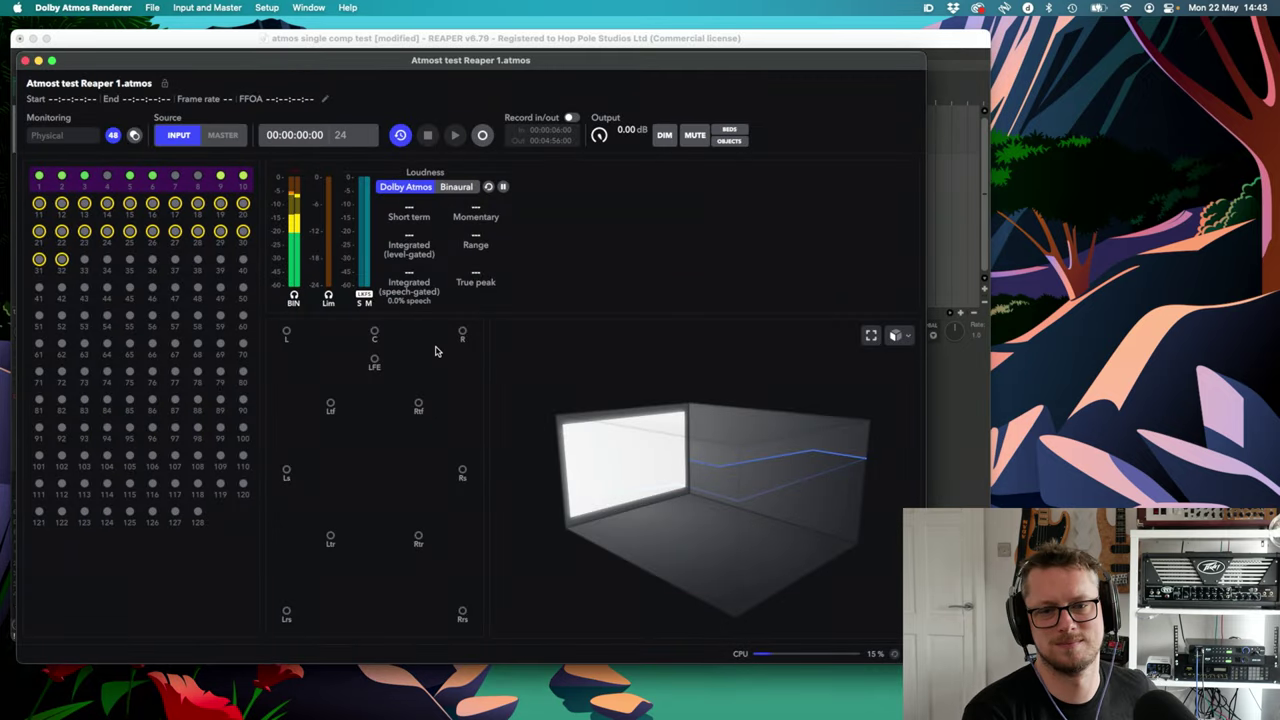
left_click(408, 42)
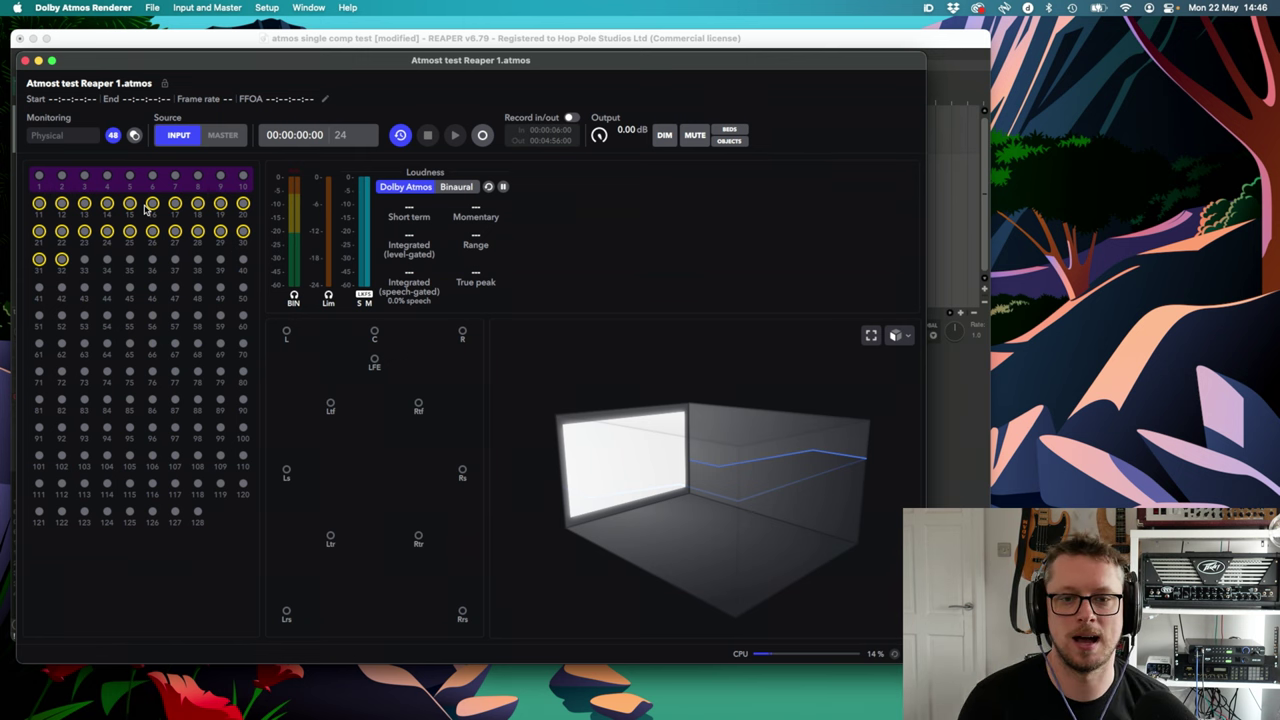
left_click(325, 38)
- Add a second track to the project and copy ReaSurroundPan from track 1 onto it
left_click_drag(426, 184, 500, 202)
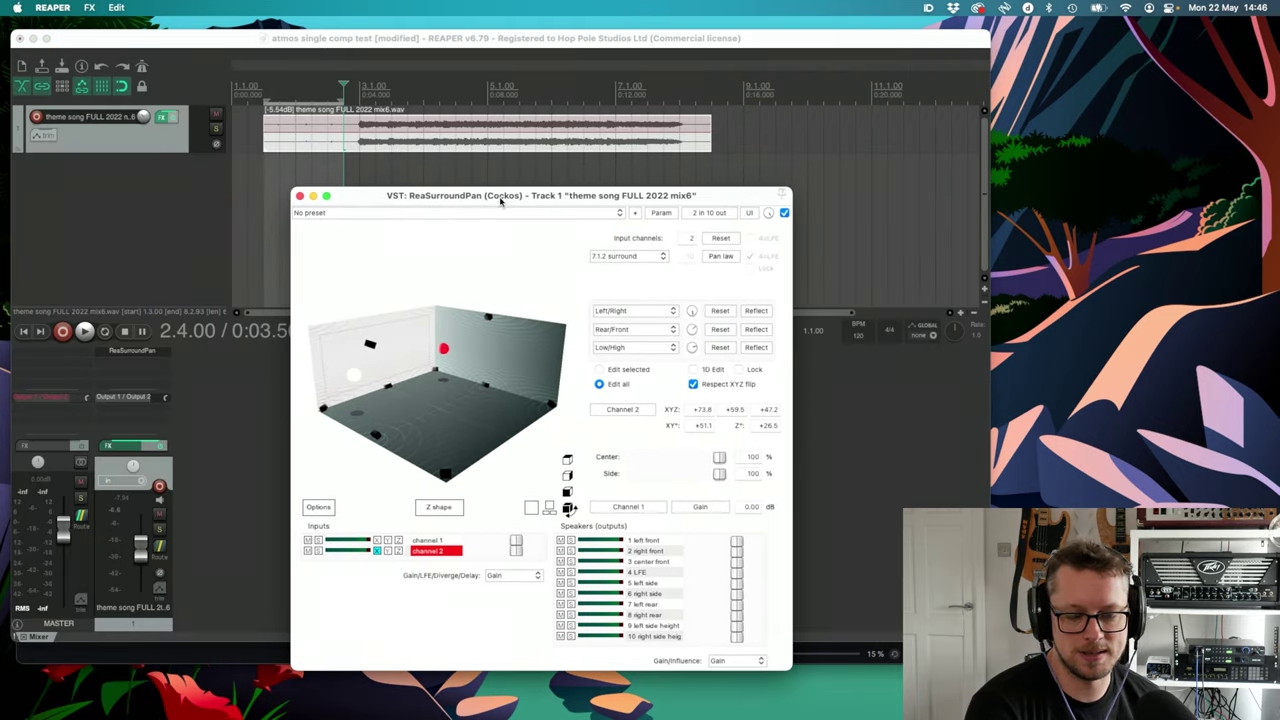
left_click(176, 467)
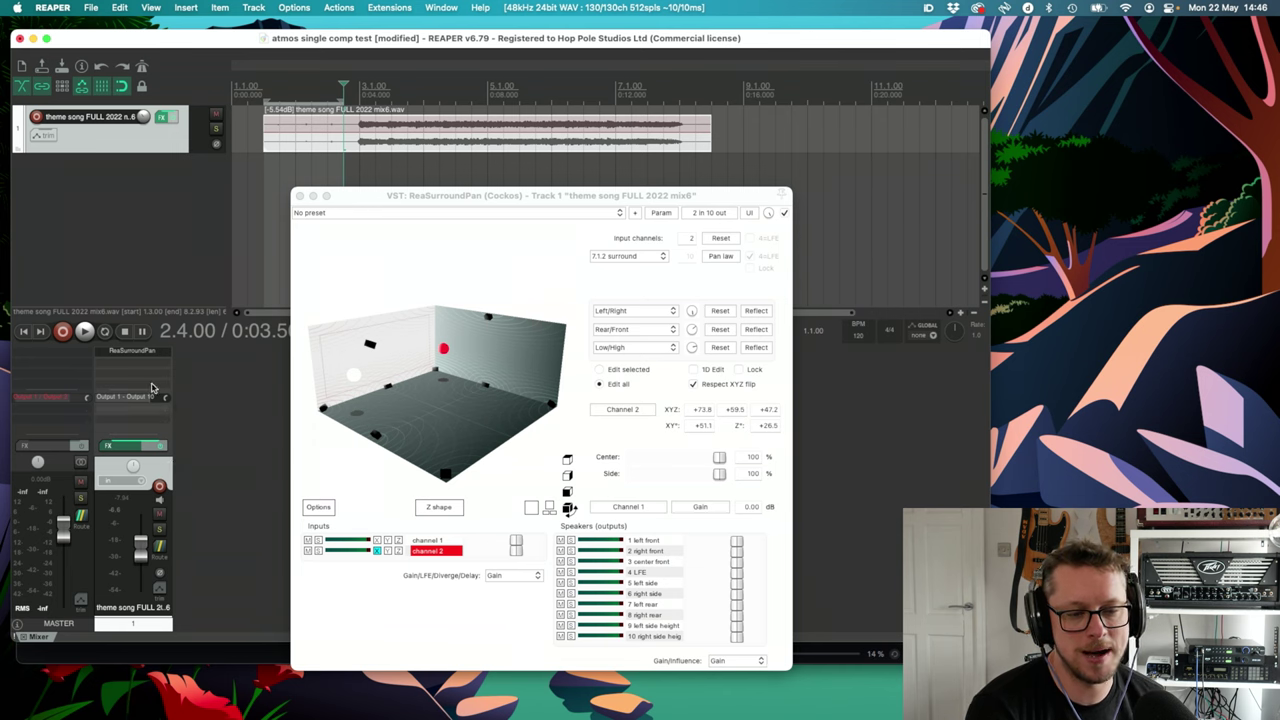
left_click(434, 240)
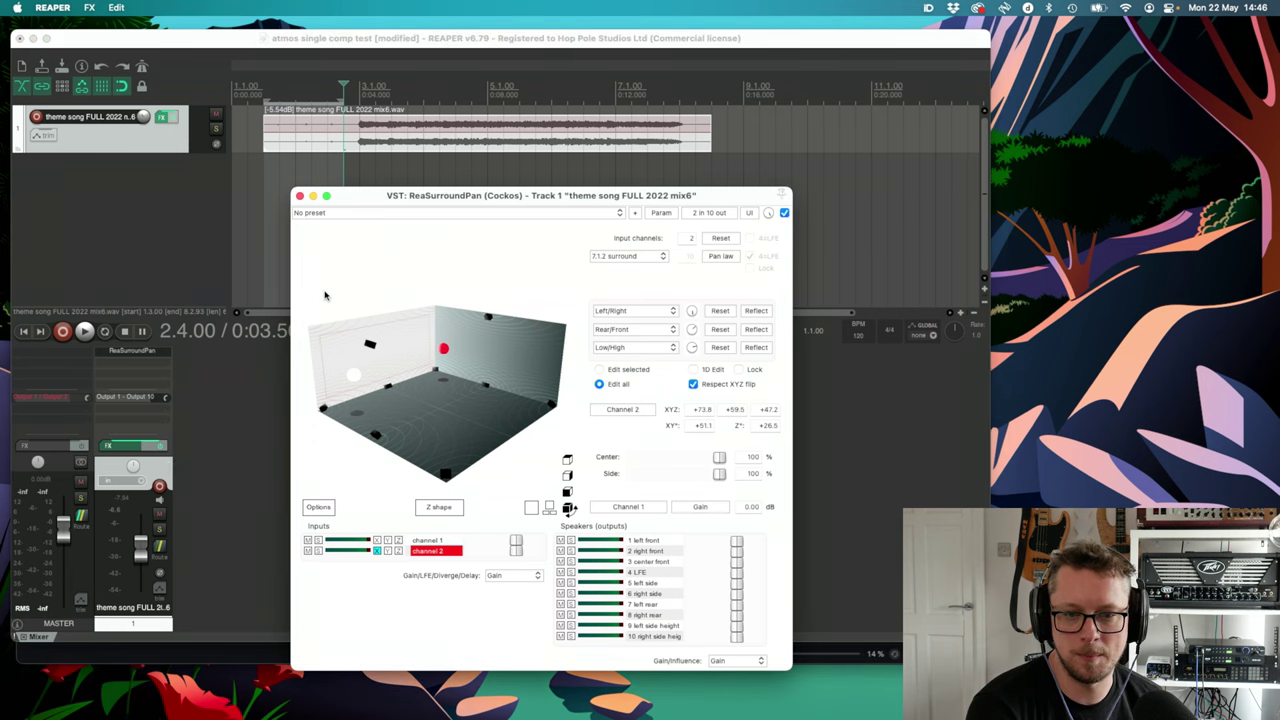
double_click(266, 438)
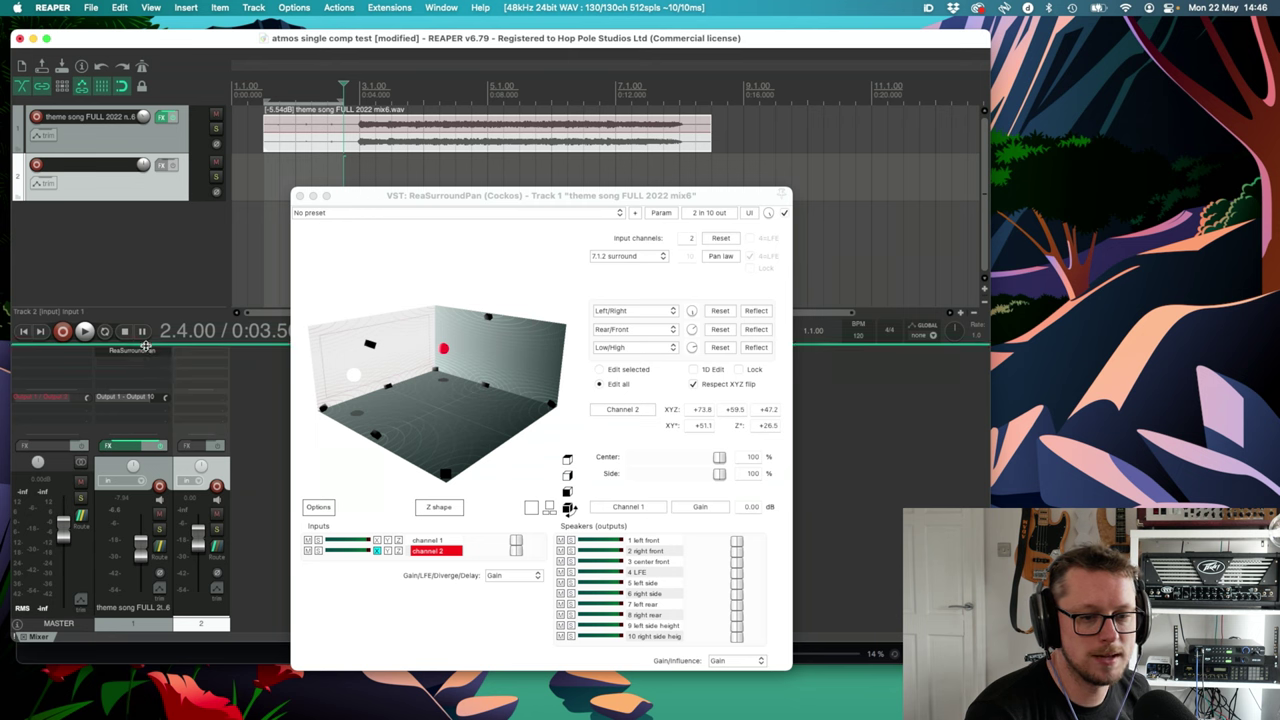
left_click_drag(143, 355, 192, 356)
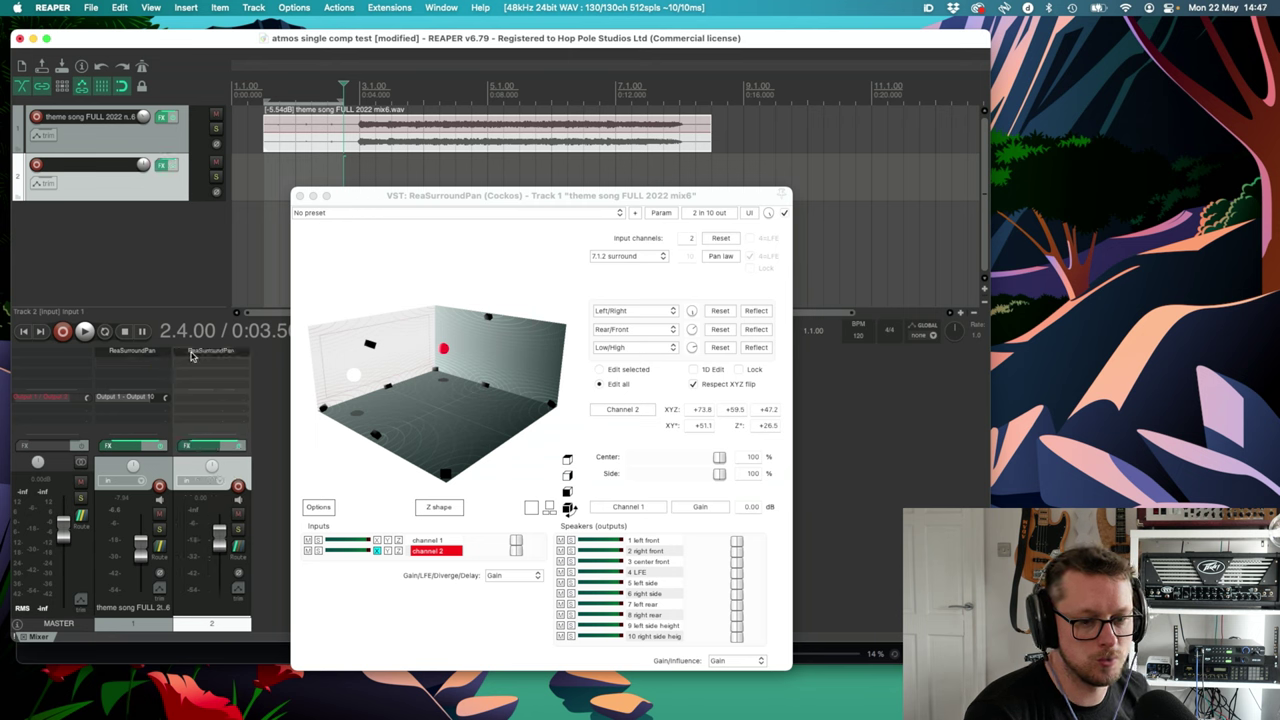
- Disable track 2's master send and add Output 1 / Output 2 as its audio hardware output
left_click(238, 552)
left_click_drag(334, 545, 253, 387)
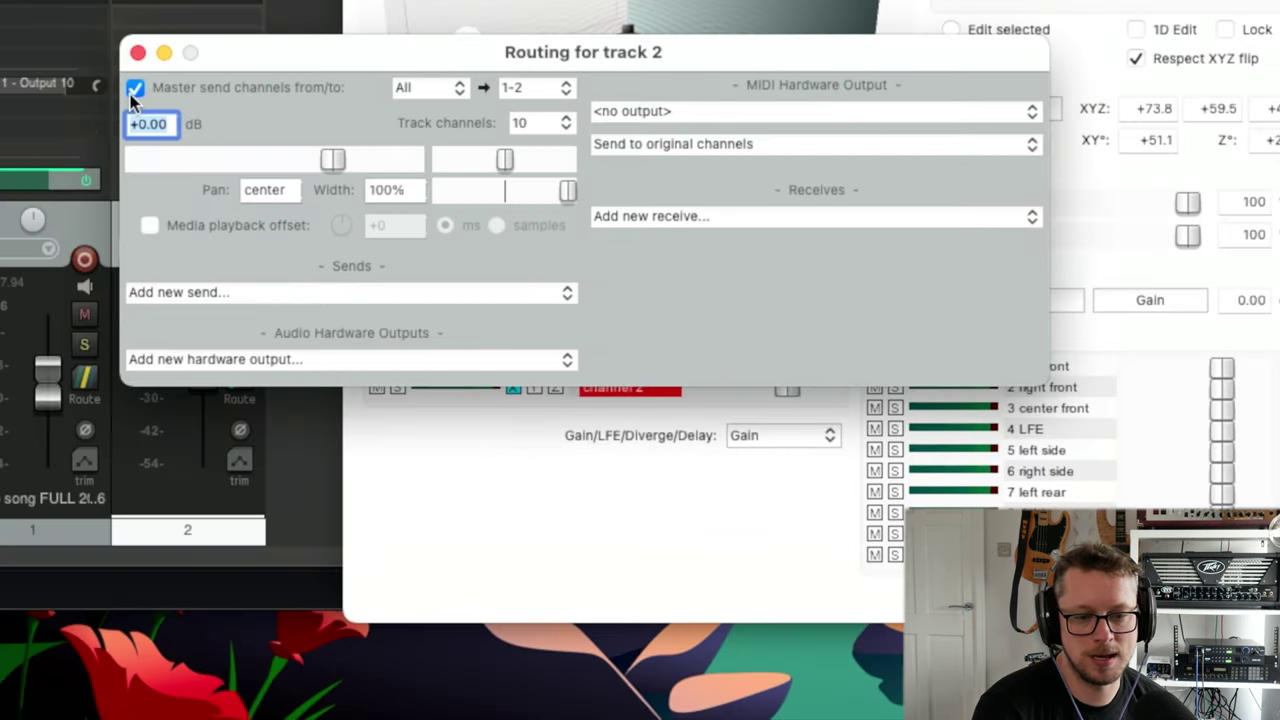
left_click(216, 359)
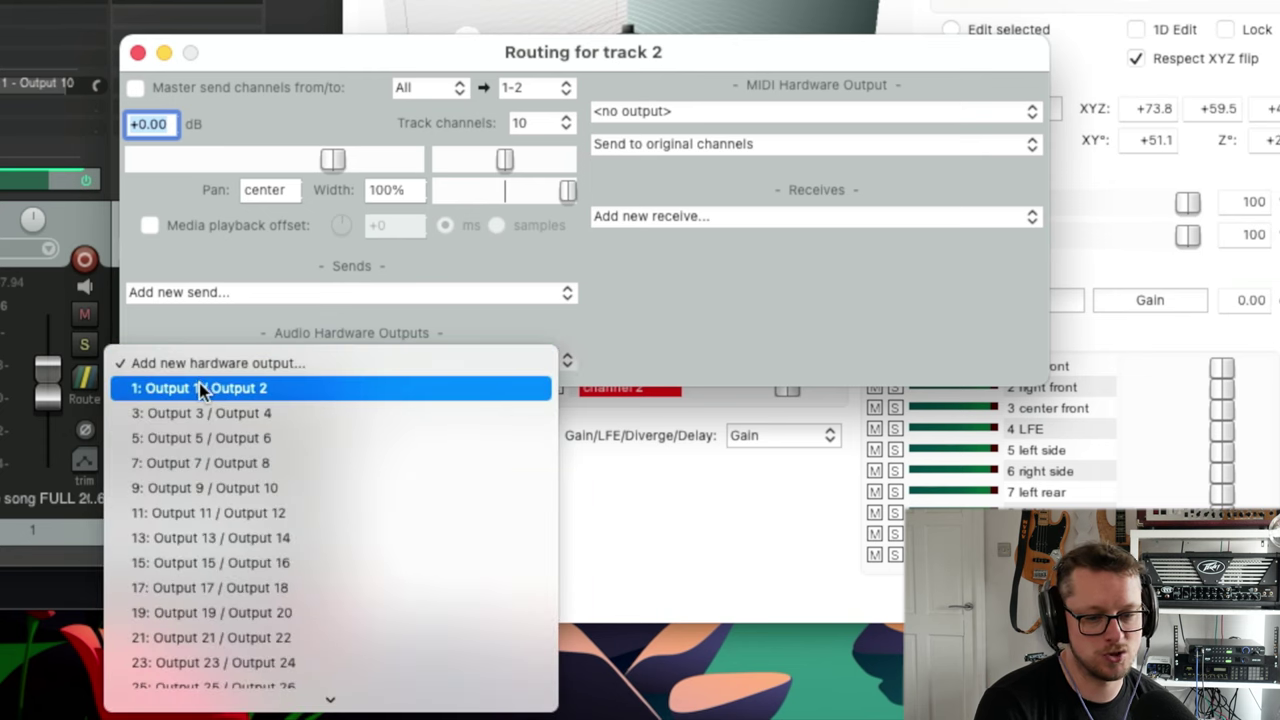
left_click(200, 388)
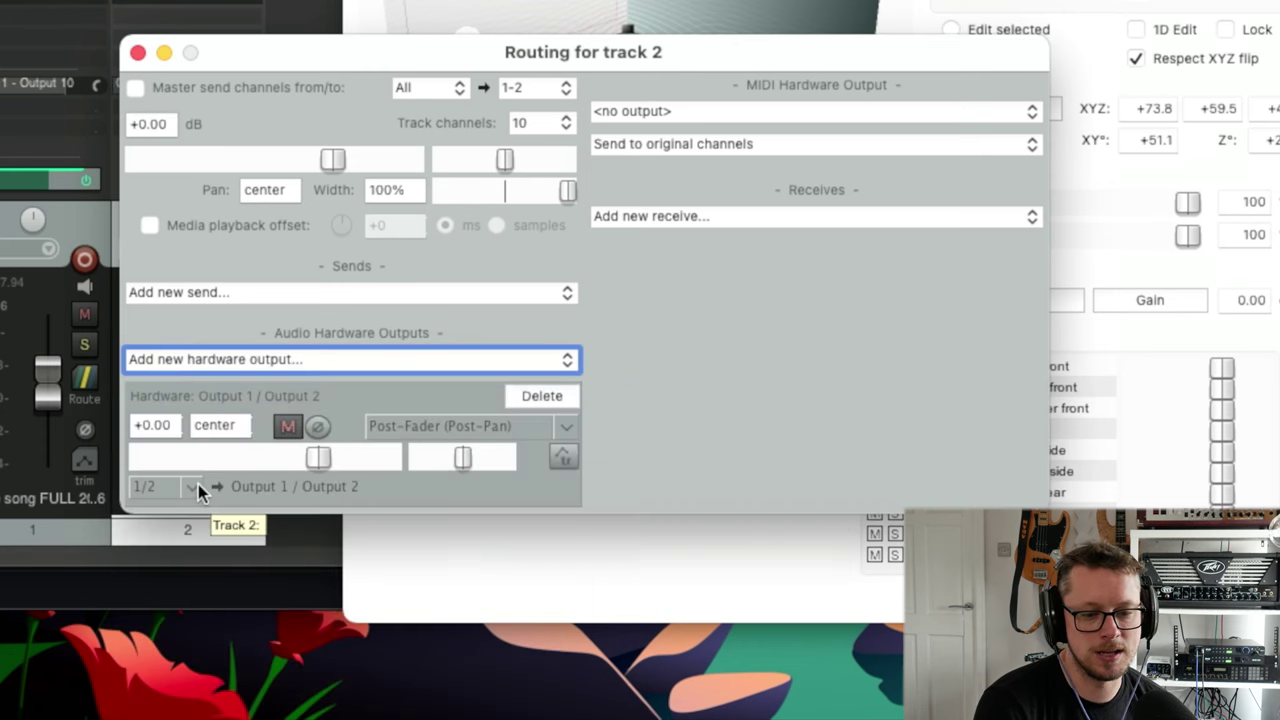
- Set the source of track 2's hardware output to the 10-channel multichannel option 1-10, closing the routing window
left_click(199, 485)
mouse_move(337, 613)
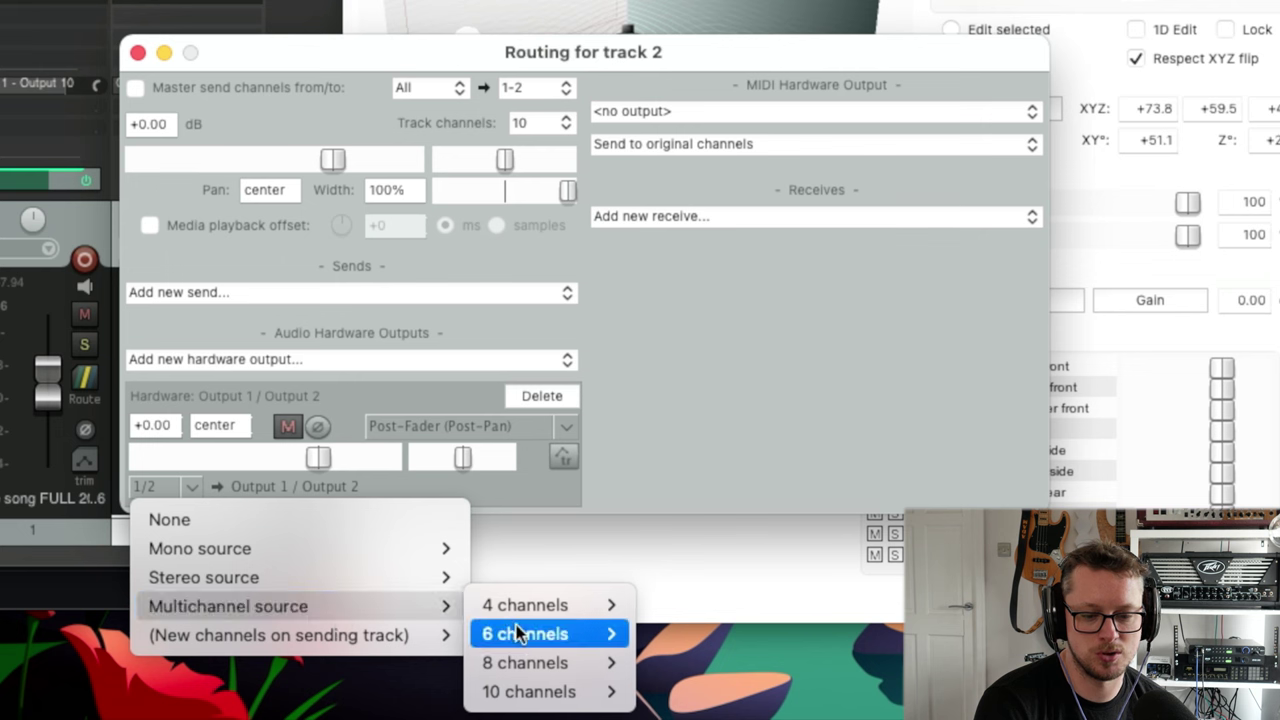
mouse_move(537, 695)
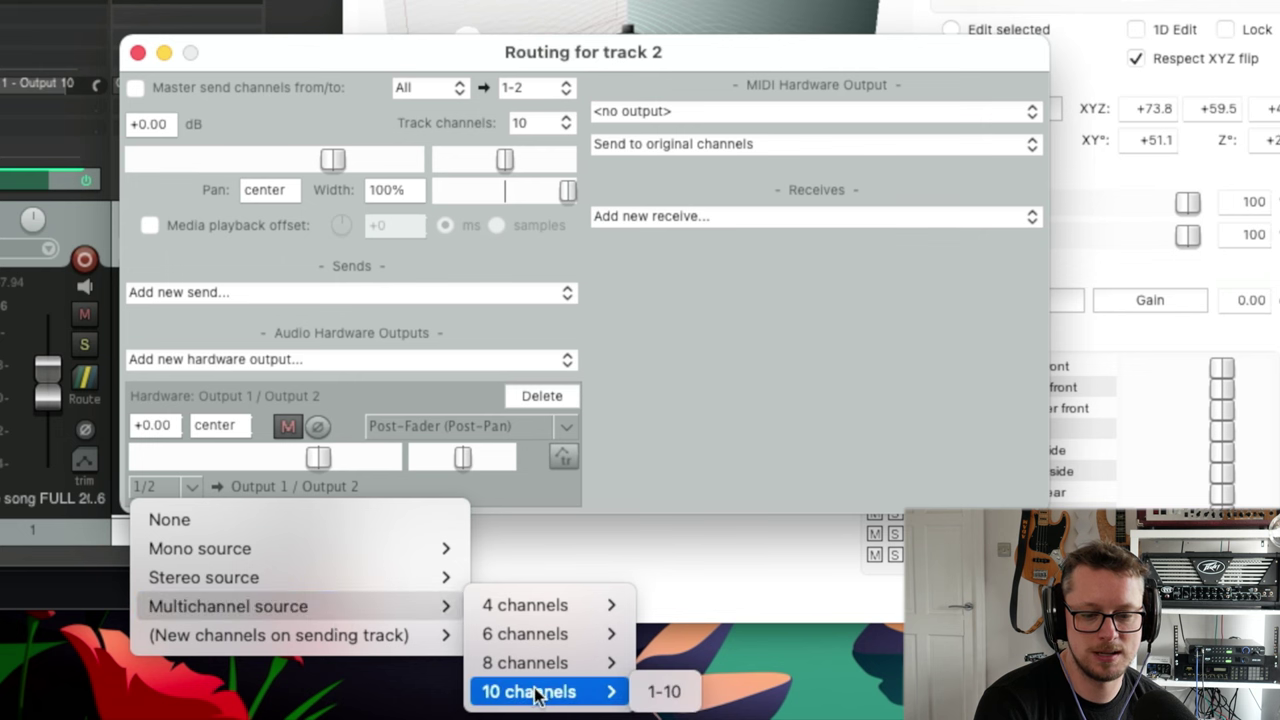
left_click(659, 691)
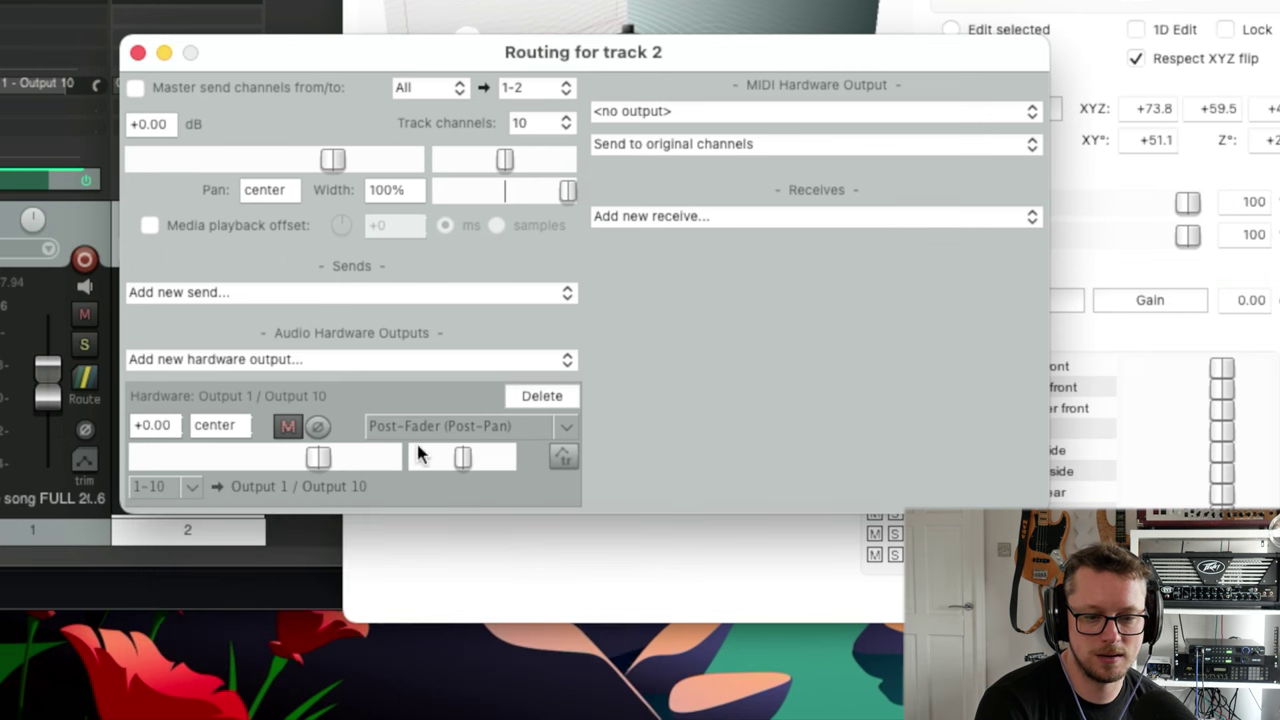
left_click(137, 52)
- Open ReaSurroundPan on track 2 and arrange it in front of track 1's panner window, with both visible
left_click(140, 20)
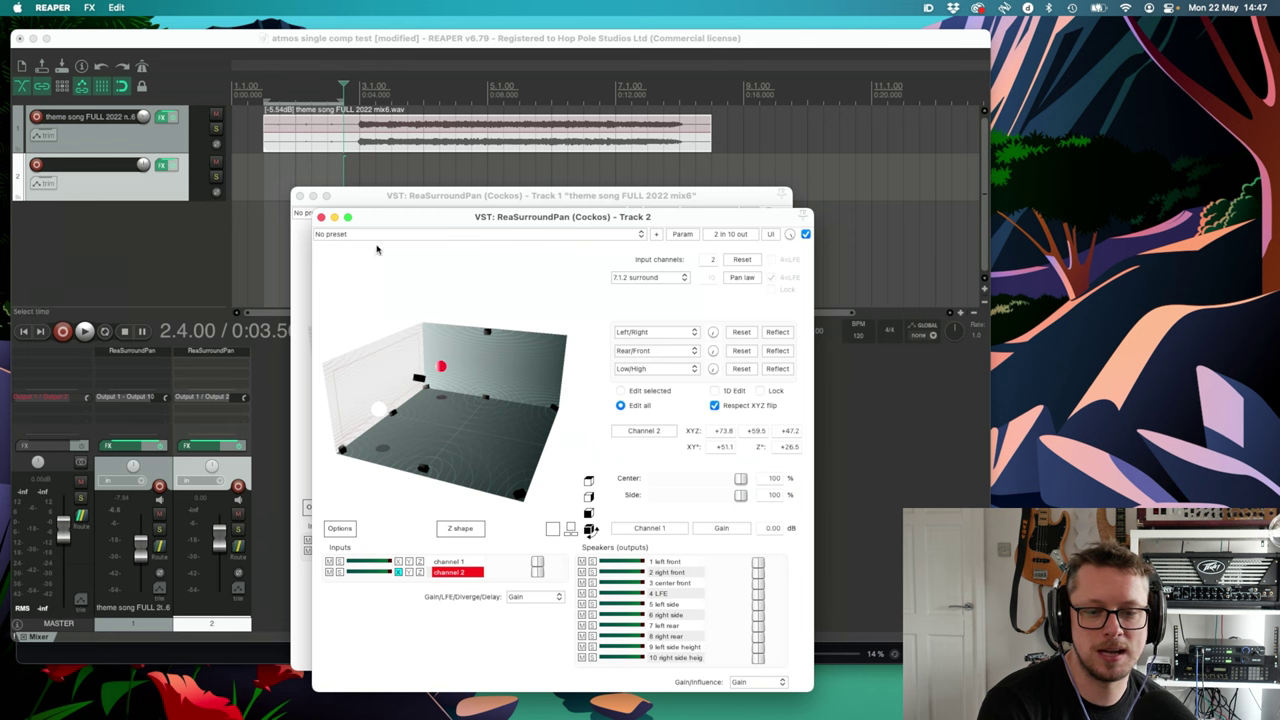
left_click_drag(434, 220, 542, 175)
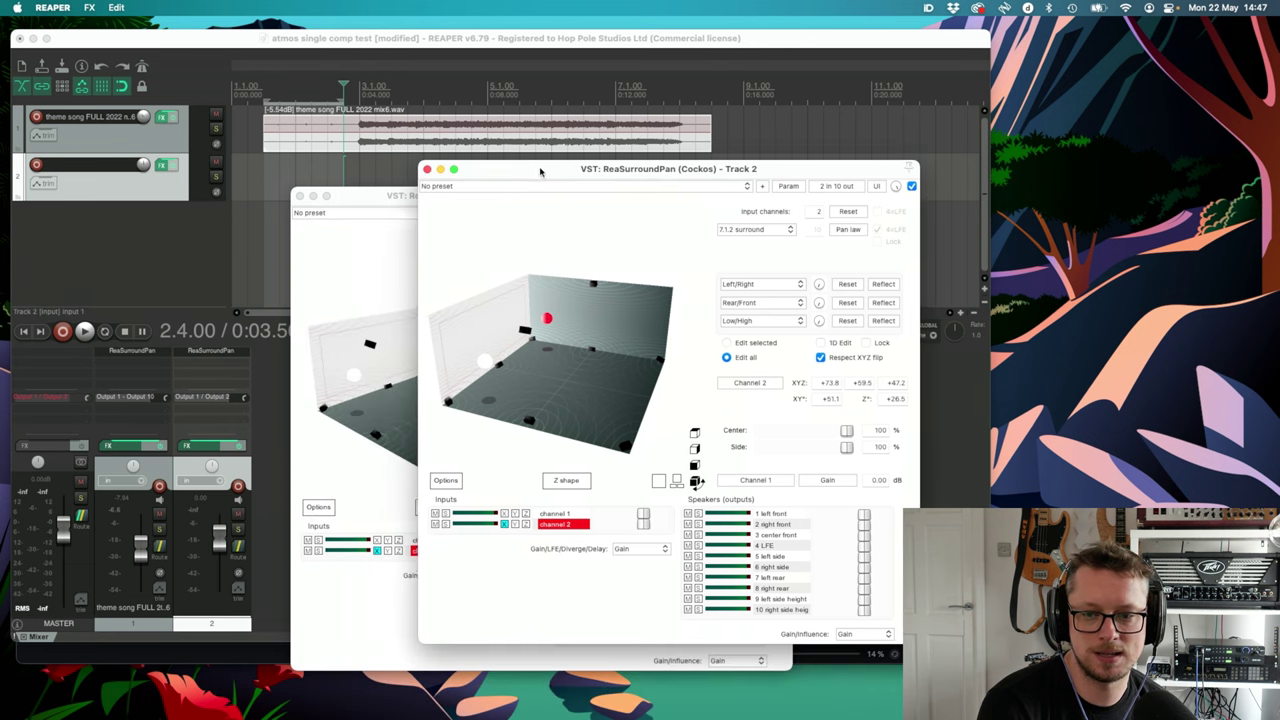
left_click(394, 203)
left_click_drag(394, 203, 387, 186)
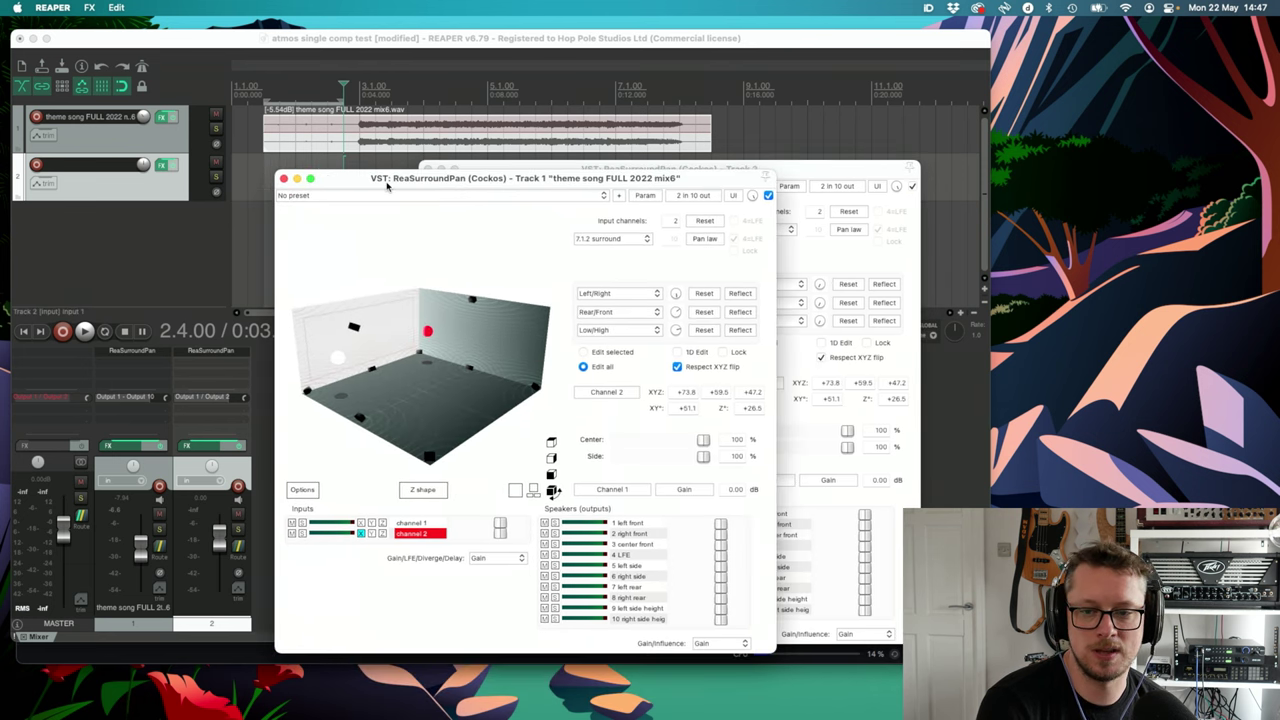
left_click(576, 168)
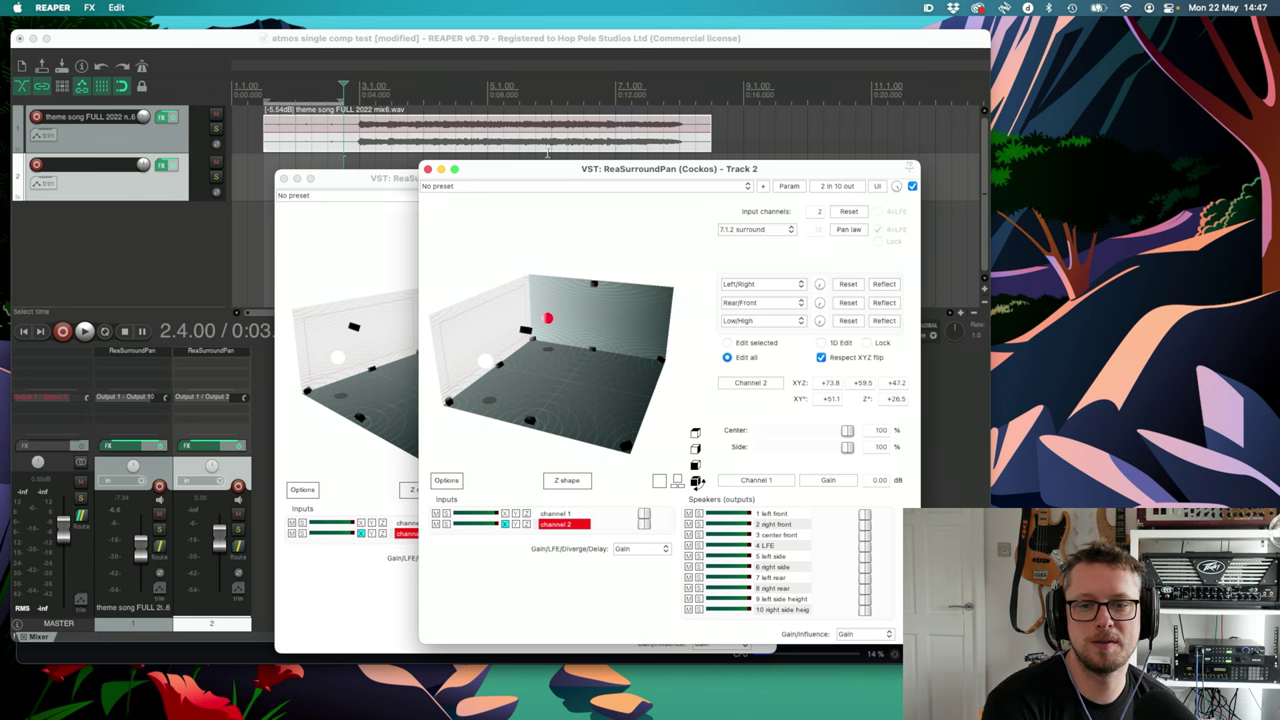
left_click_drag(544, 168, 491, 141)
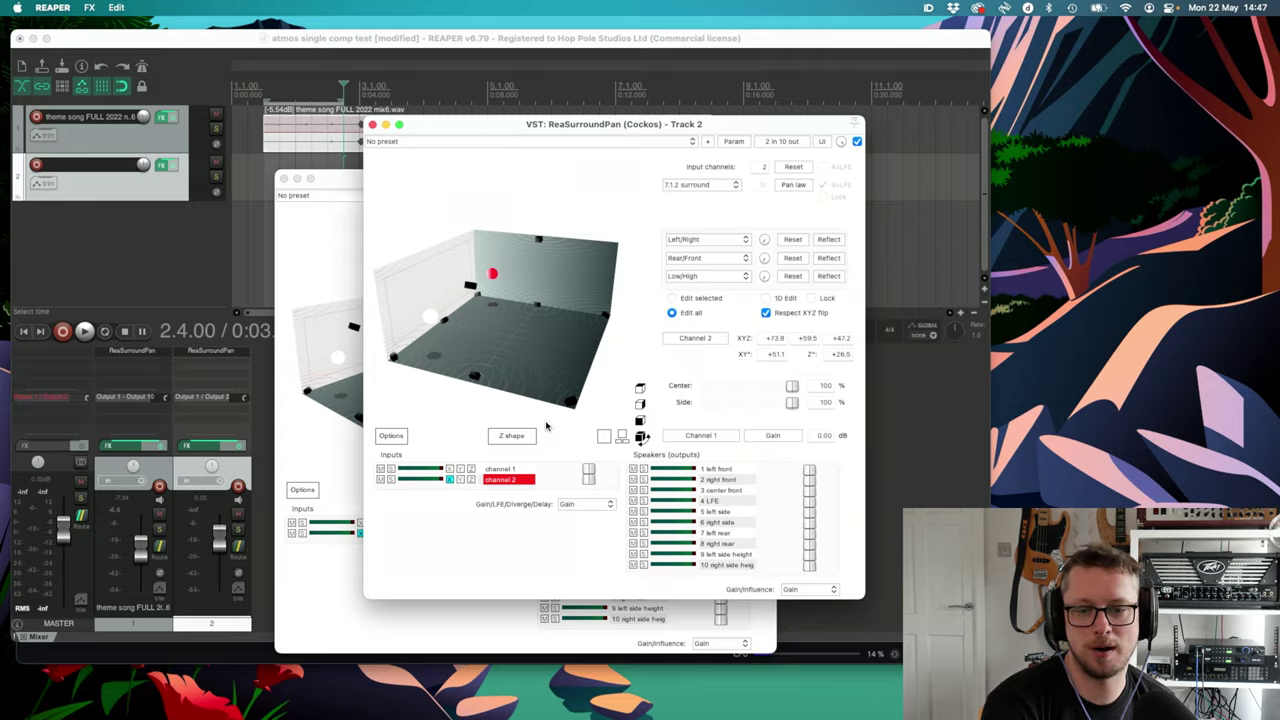
- Show the LFE controls for track 2's panner inputs and raise the LFE level of channels 1 and 2 slightly
left_click(752, 395)
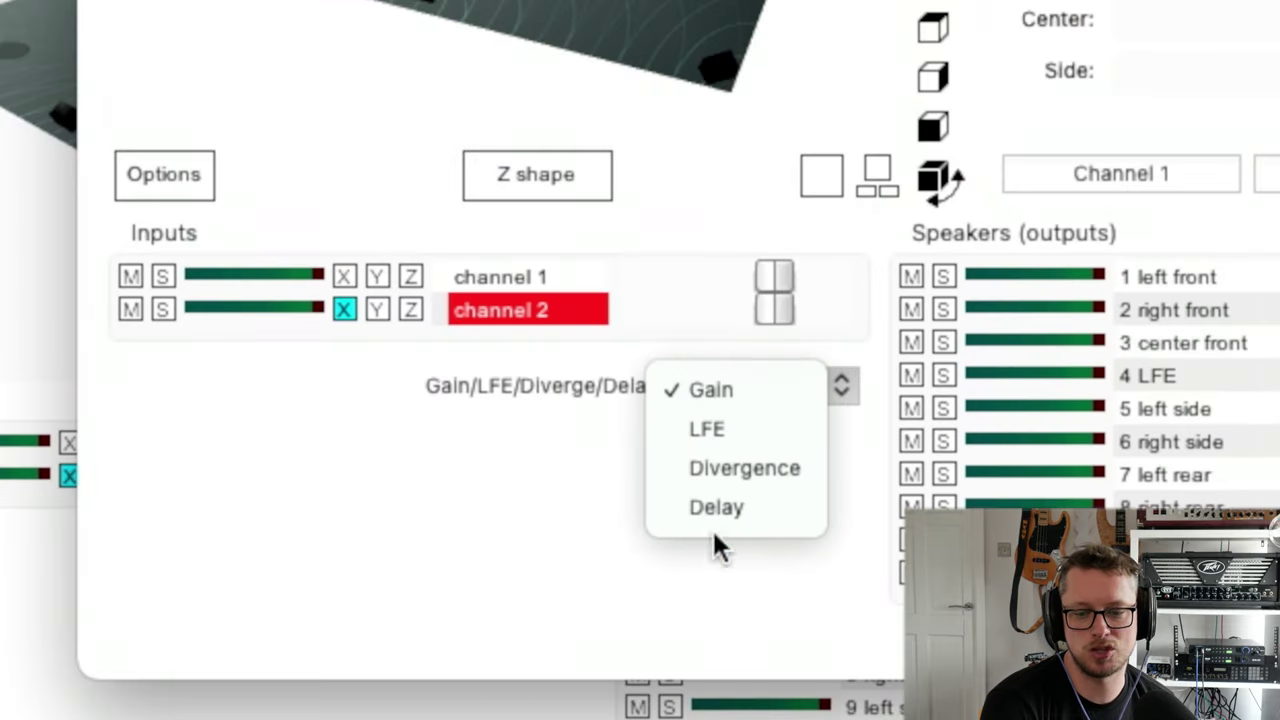
left_click(720, 432)
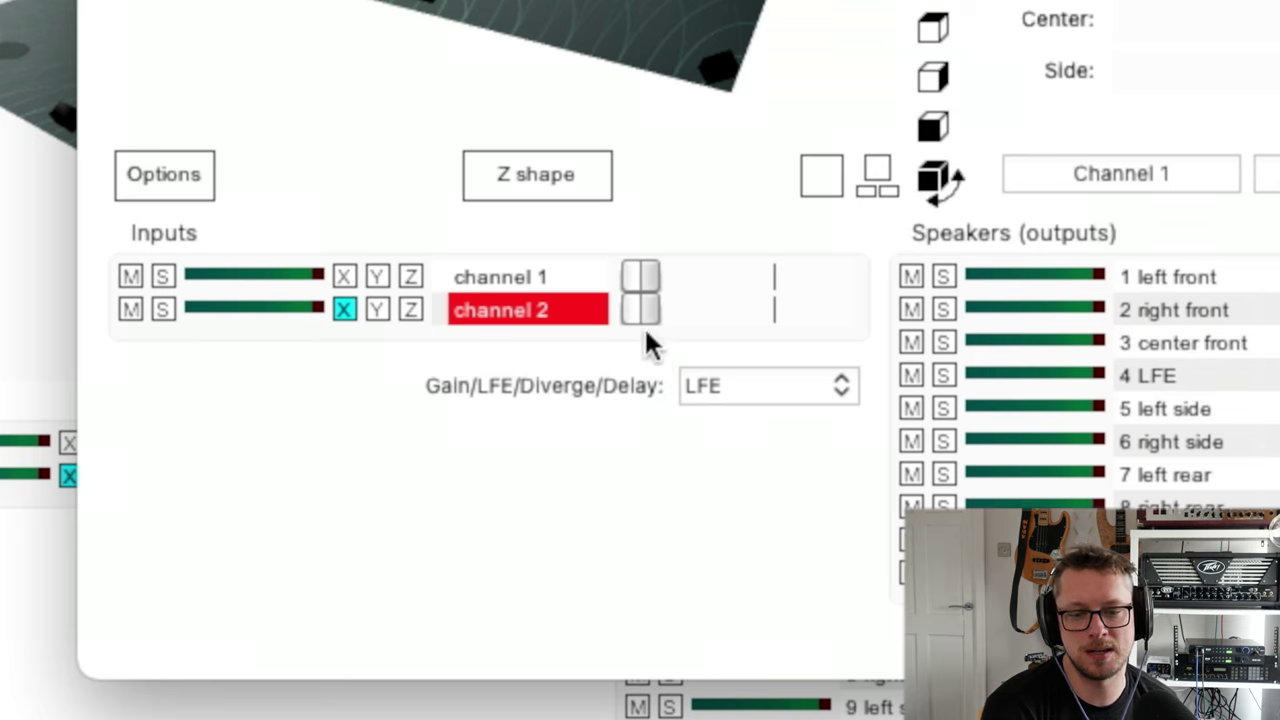
left_click_drag(653, 317, 688, 333)
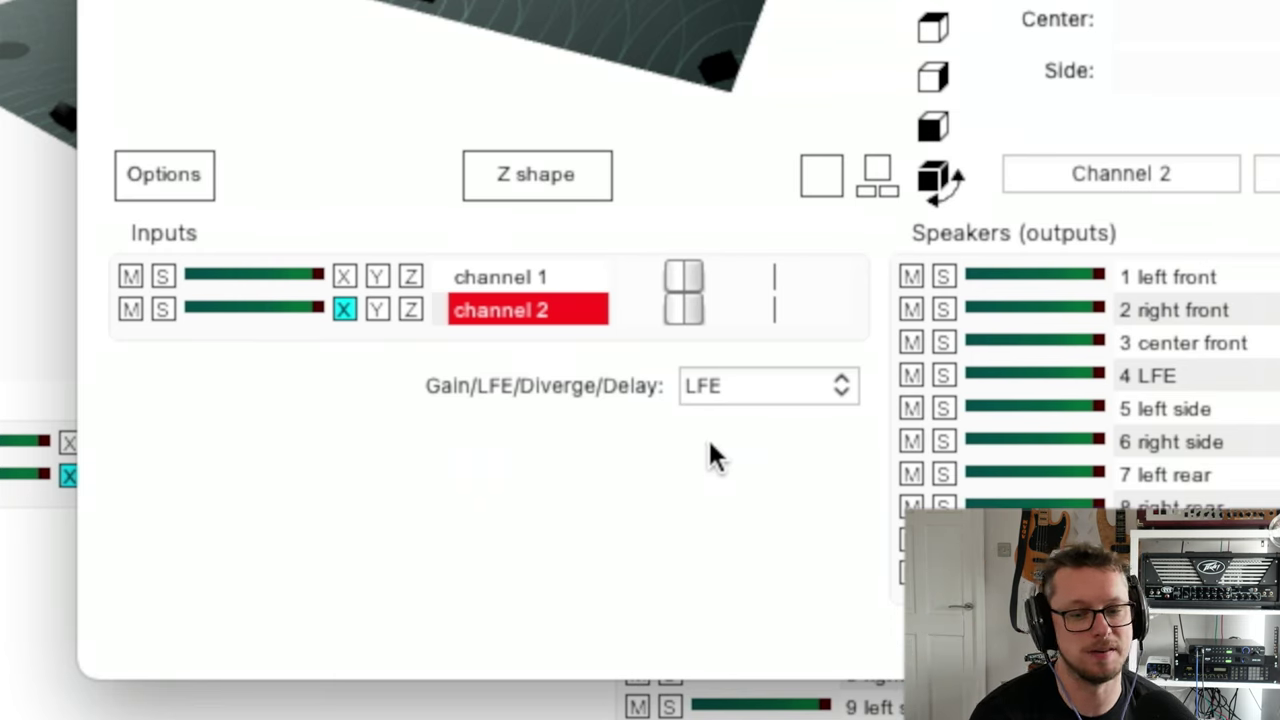
- Show the Divergence controls for track 2's panner inputs, try a divergence of about 33 on both channels, and return it to 0
left_click(797, 386)
left_click(739, 422)
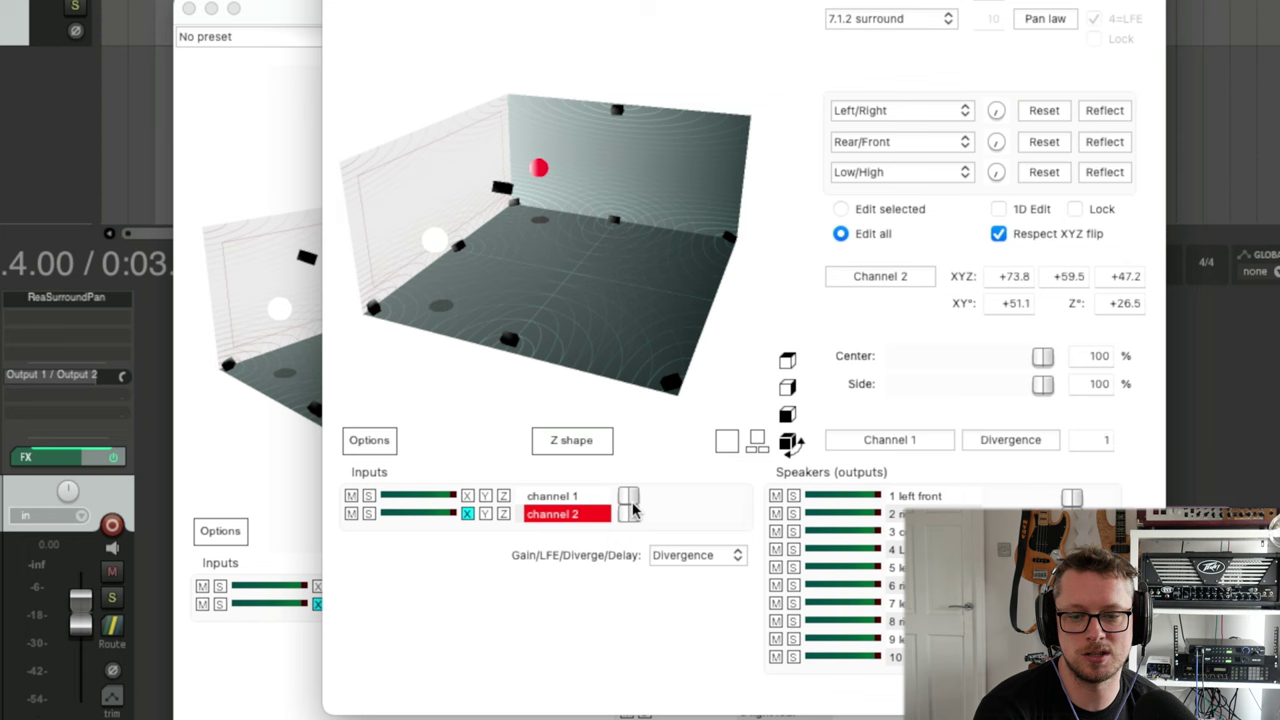
left_click_drag(632, 511, 663, 513)
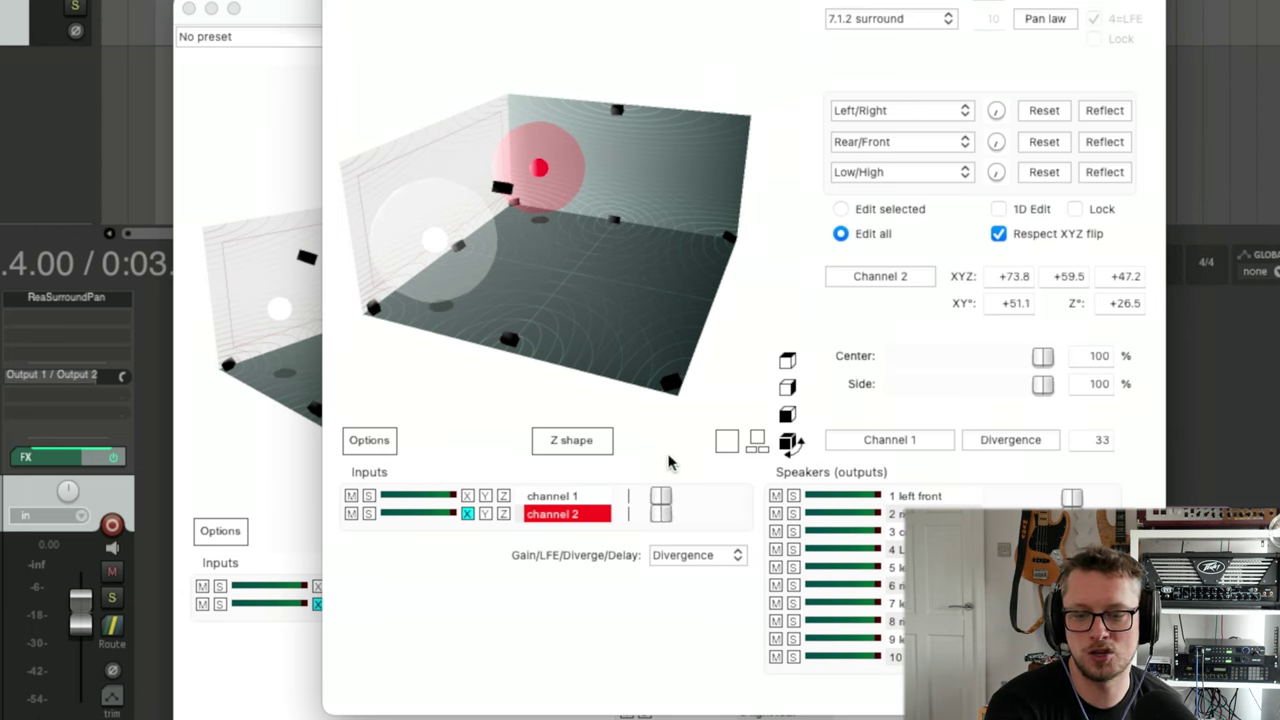
left_click_drag(661, 505, 622, 508)
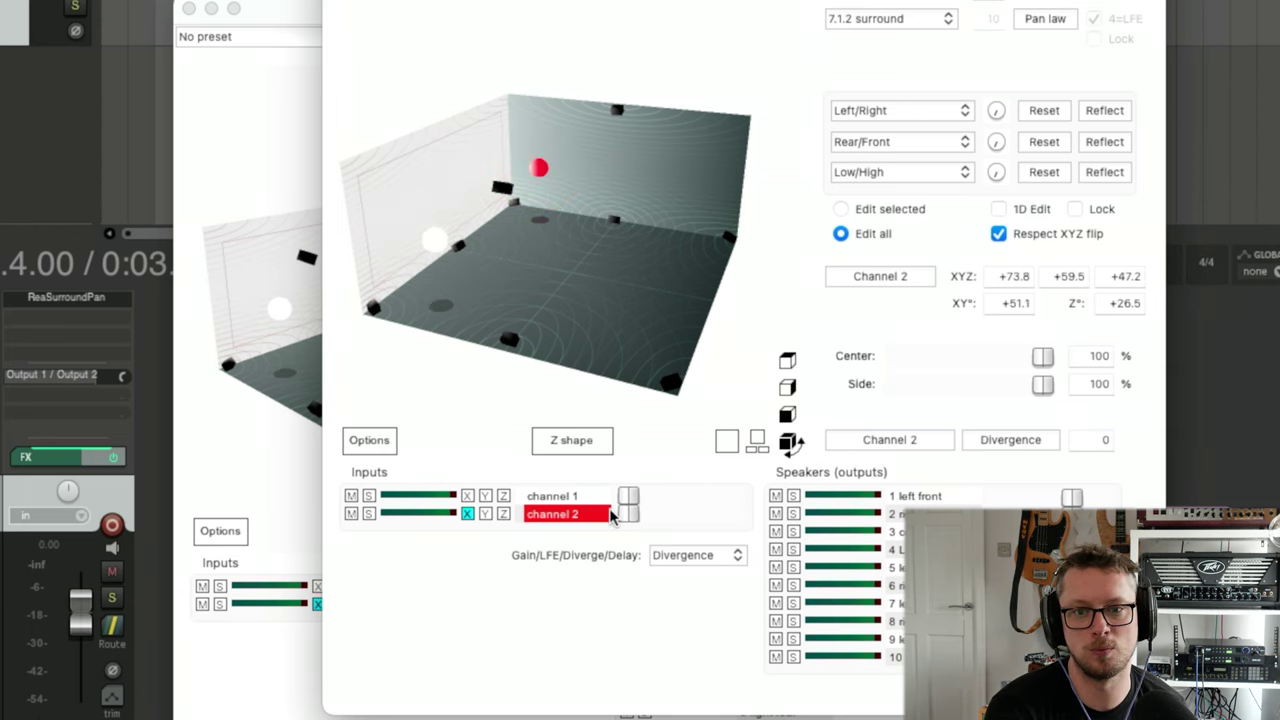
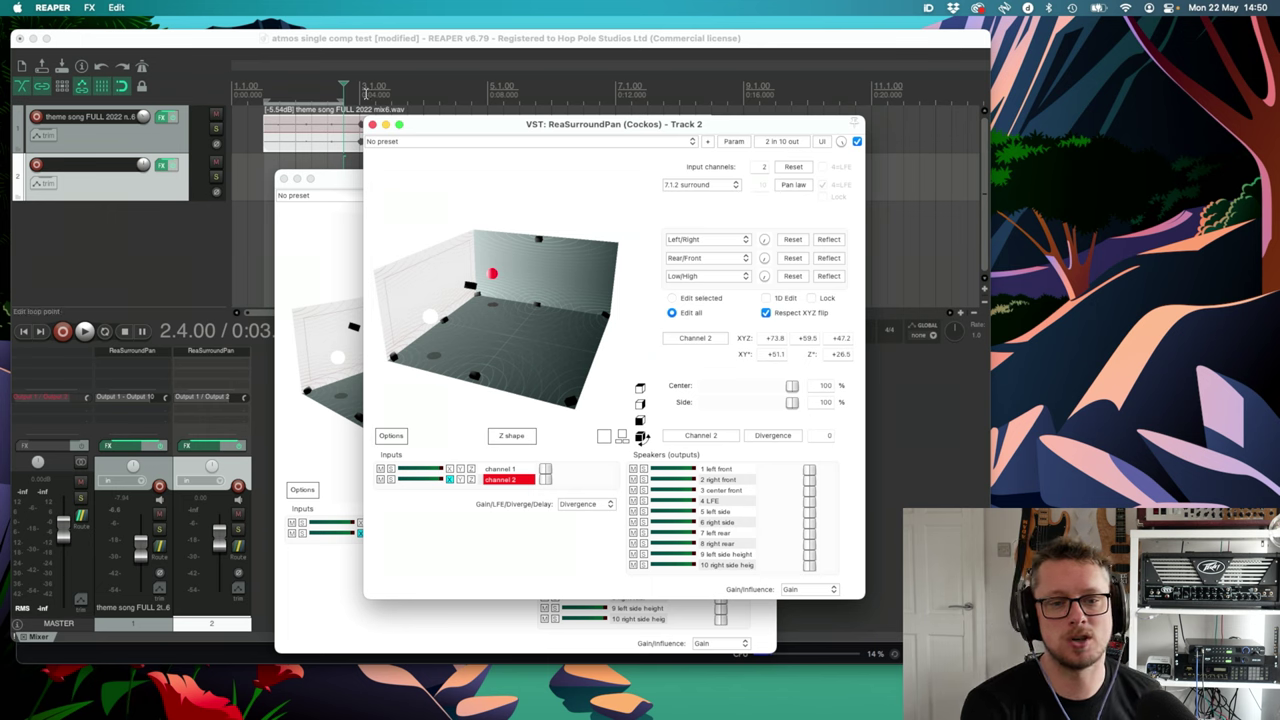
- Close both ReaSurroundPan windows and place the edit cursor at 11.3.00, past the end of the theme song item
left_click(372, 124)
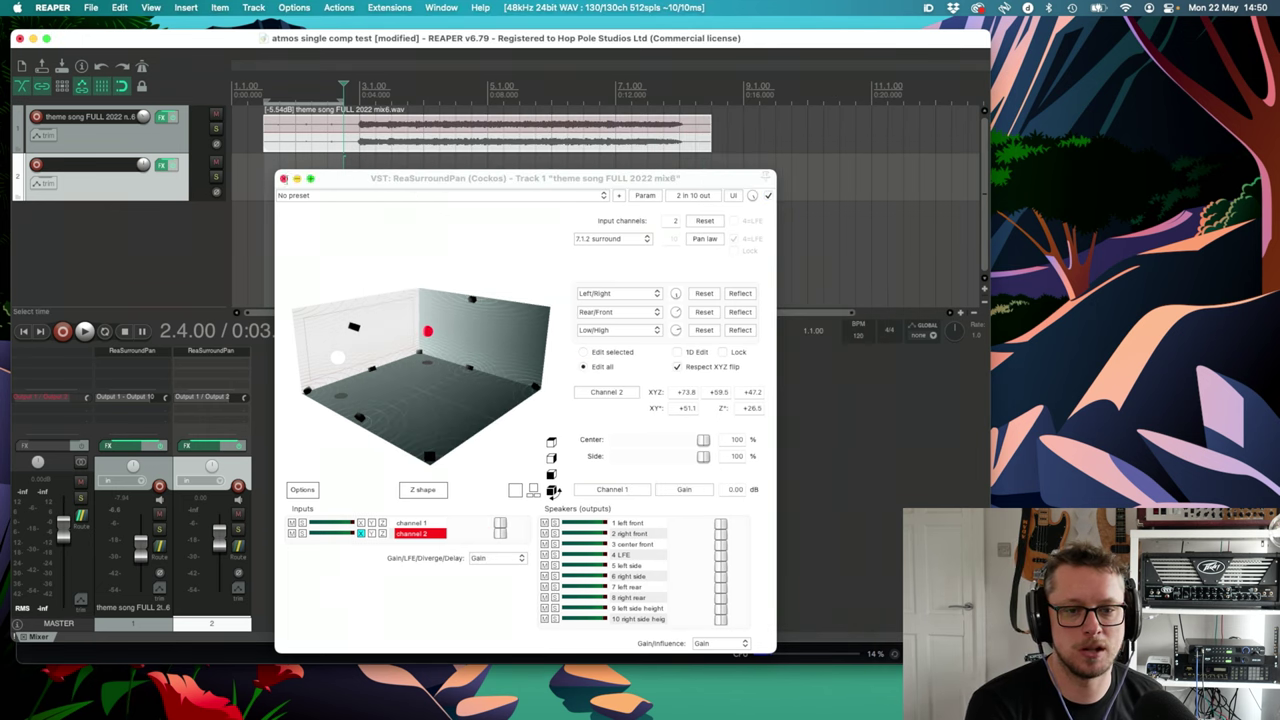
left_click(284, 178)
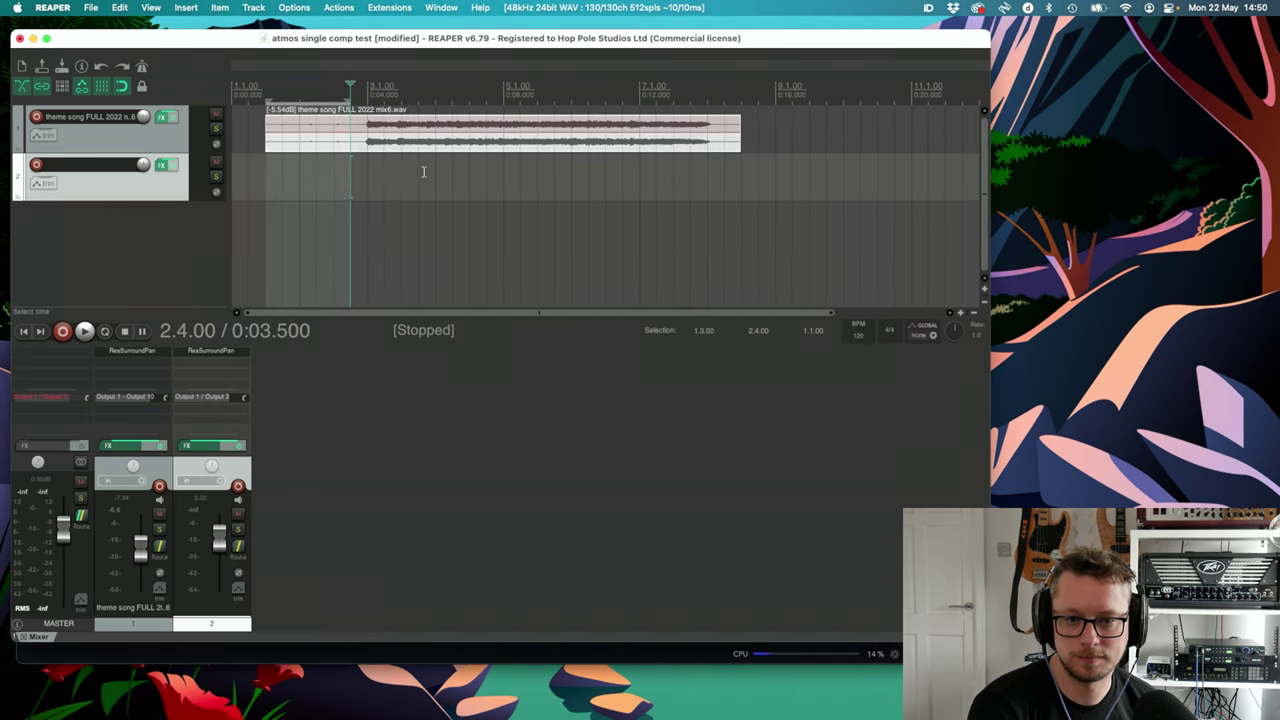
scroll(426, 169, "down", 6)
left_click(441, 77)
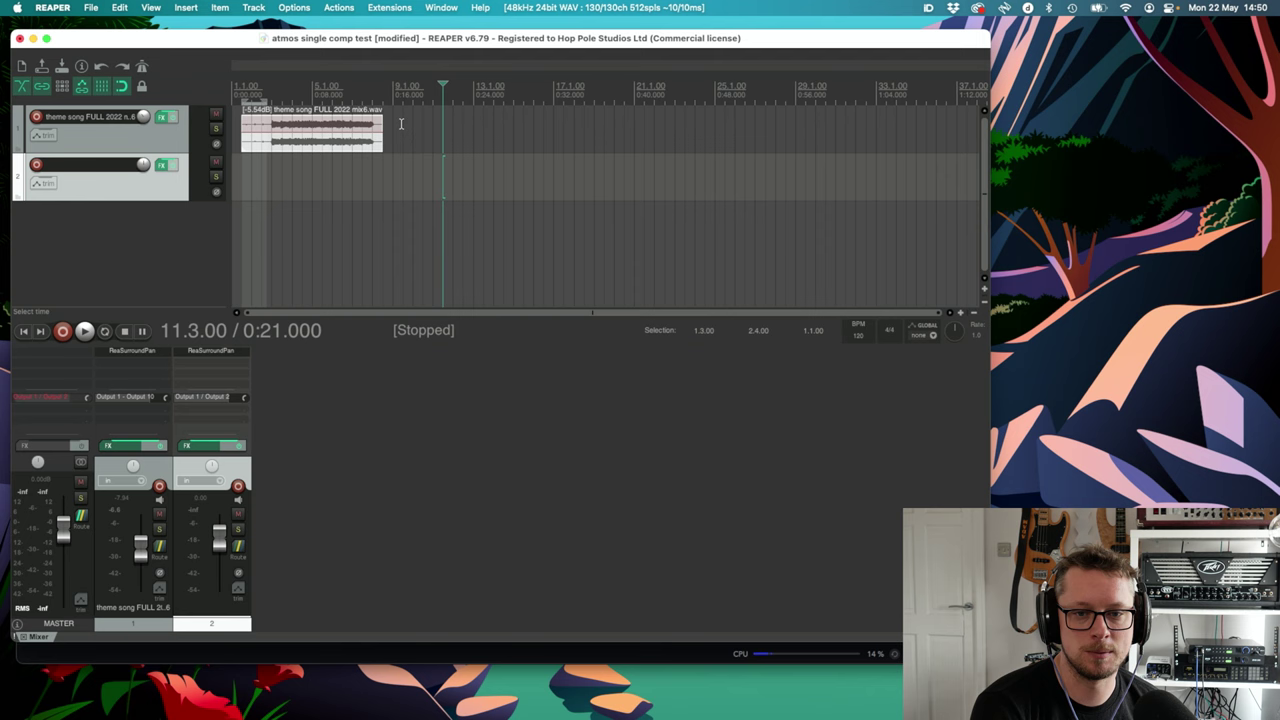
- Add a third track below track 2 and name it Zooom
double_click(140, 256)
double_click(102, 219)
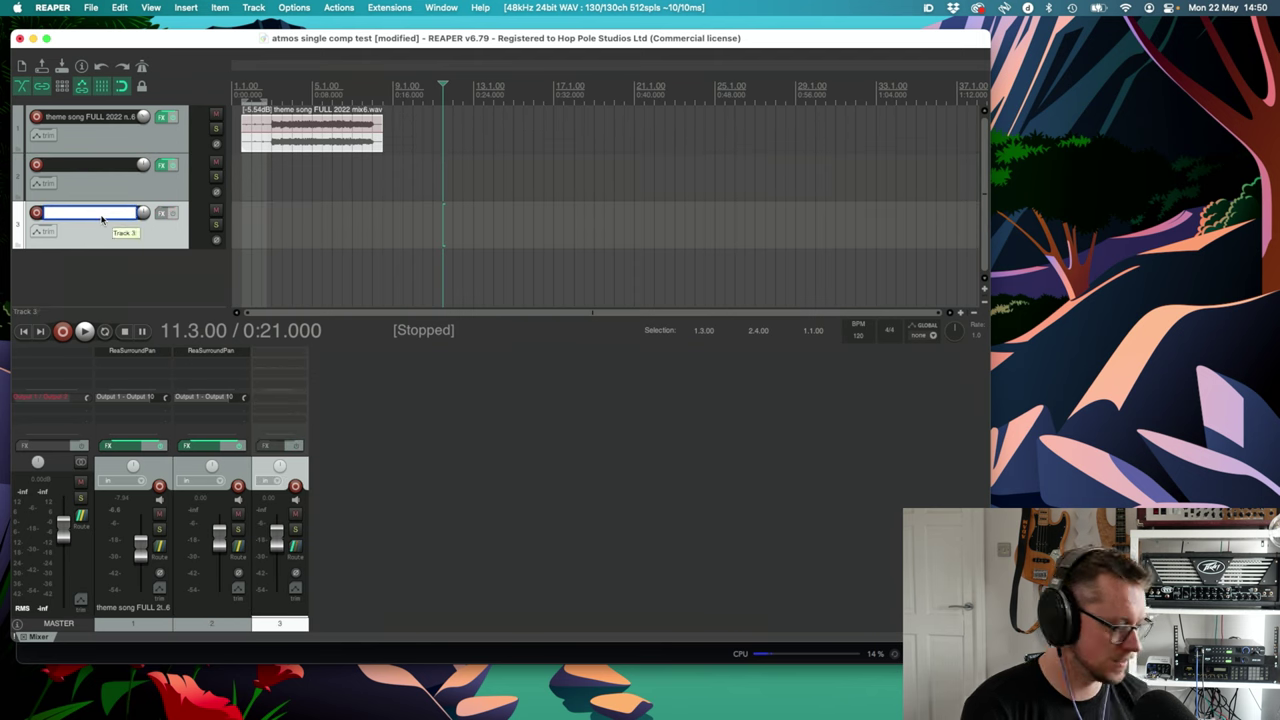
type("Zooom")
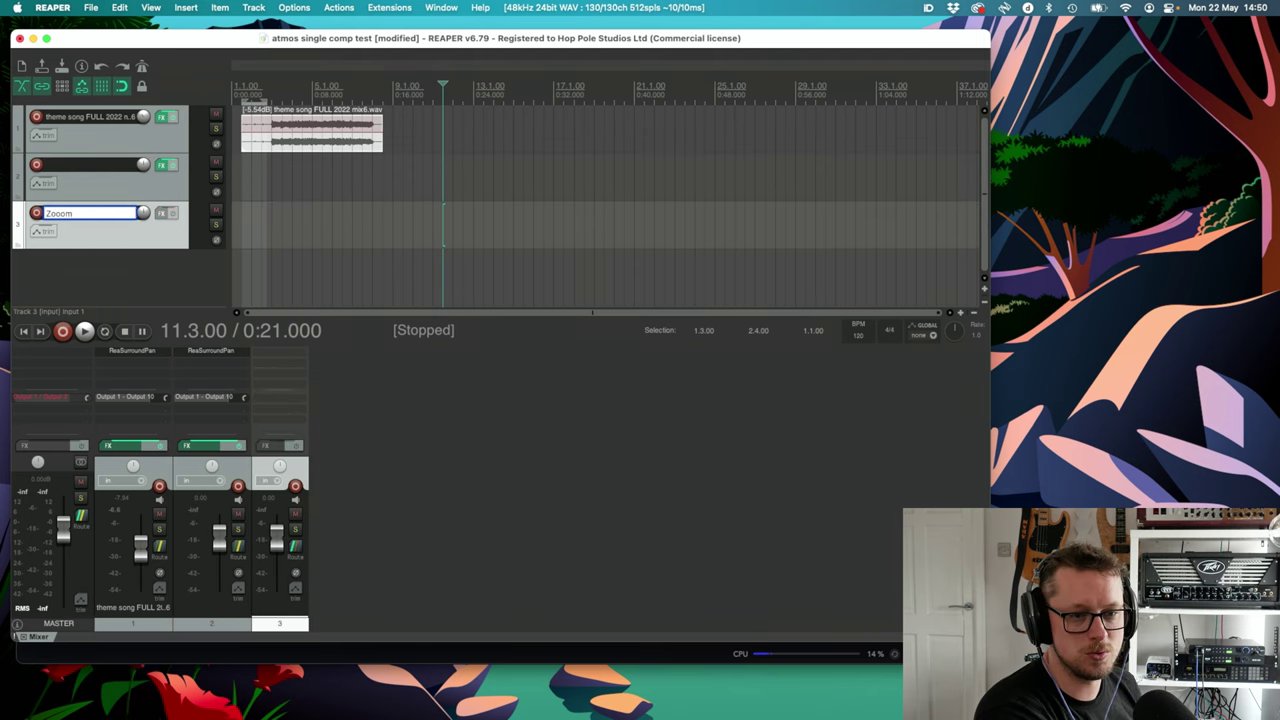
key("Return")
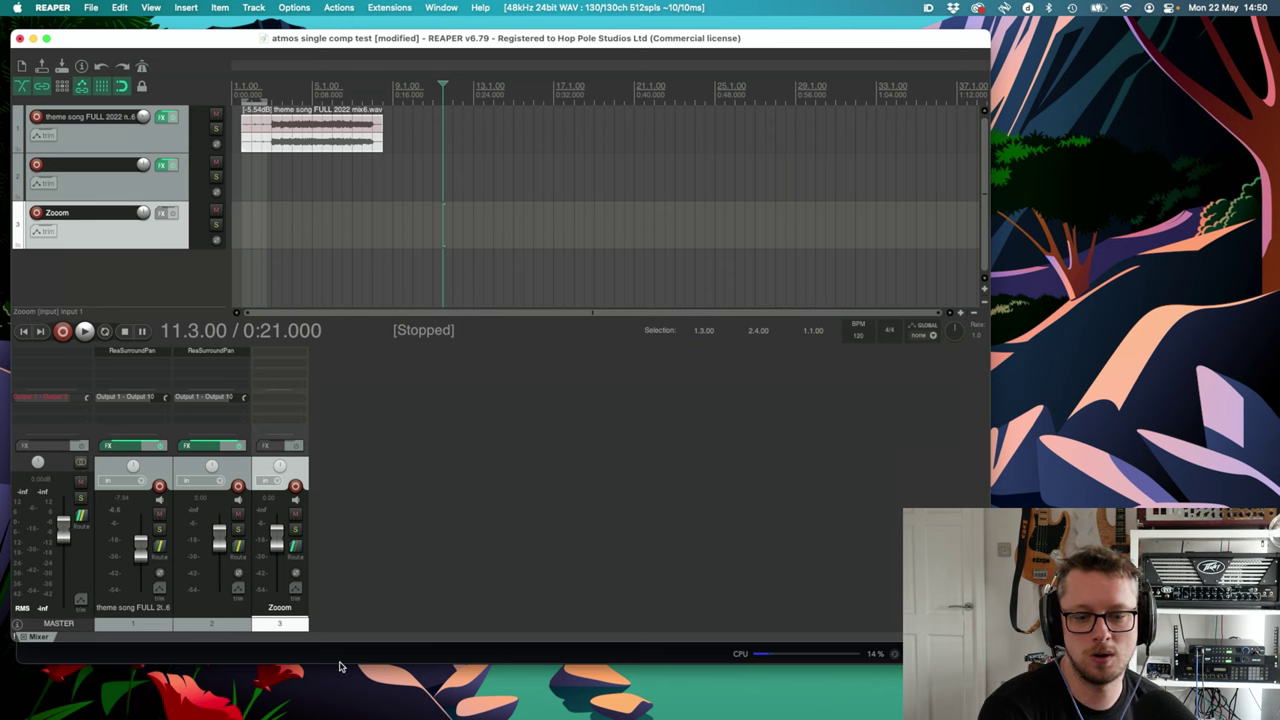
- Disable the Zooom track's master send and add the audio hardware output Output 11 / Output 12
key("super+Tab")
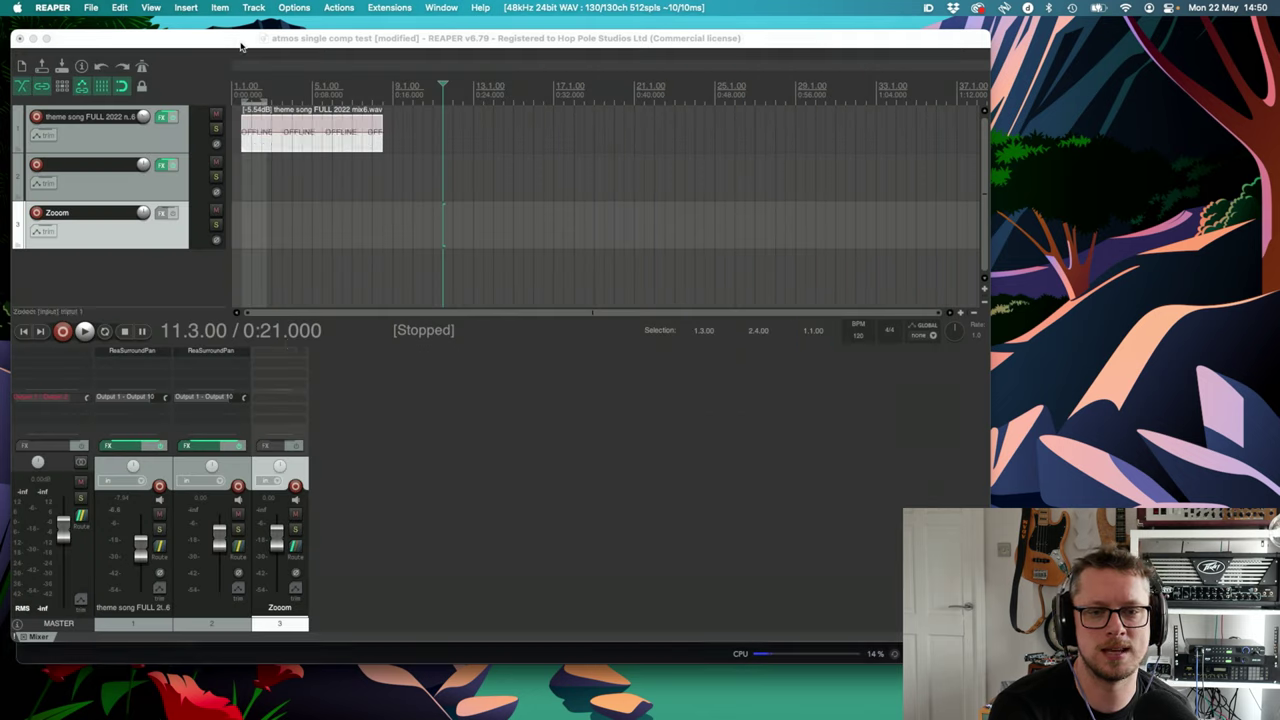
left_click(243, 45)
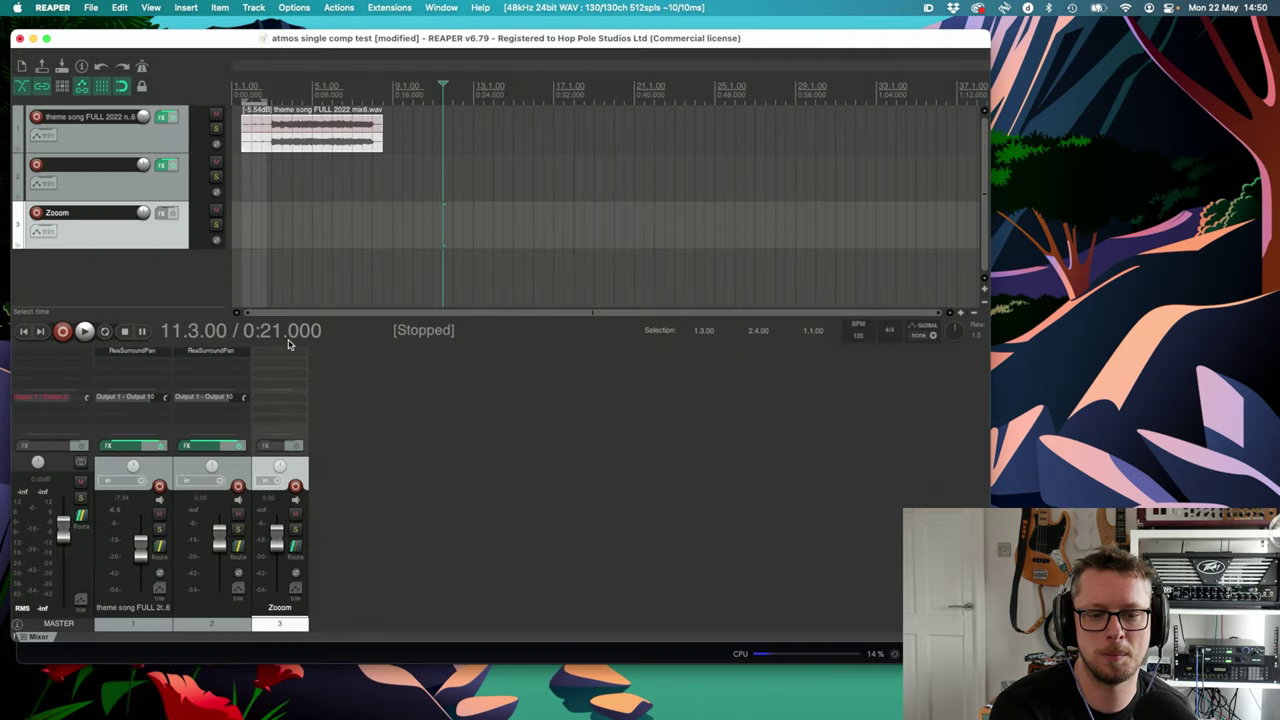
left_click(295, 548)
left_click_drag(386, 548, 390, 342)
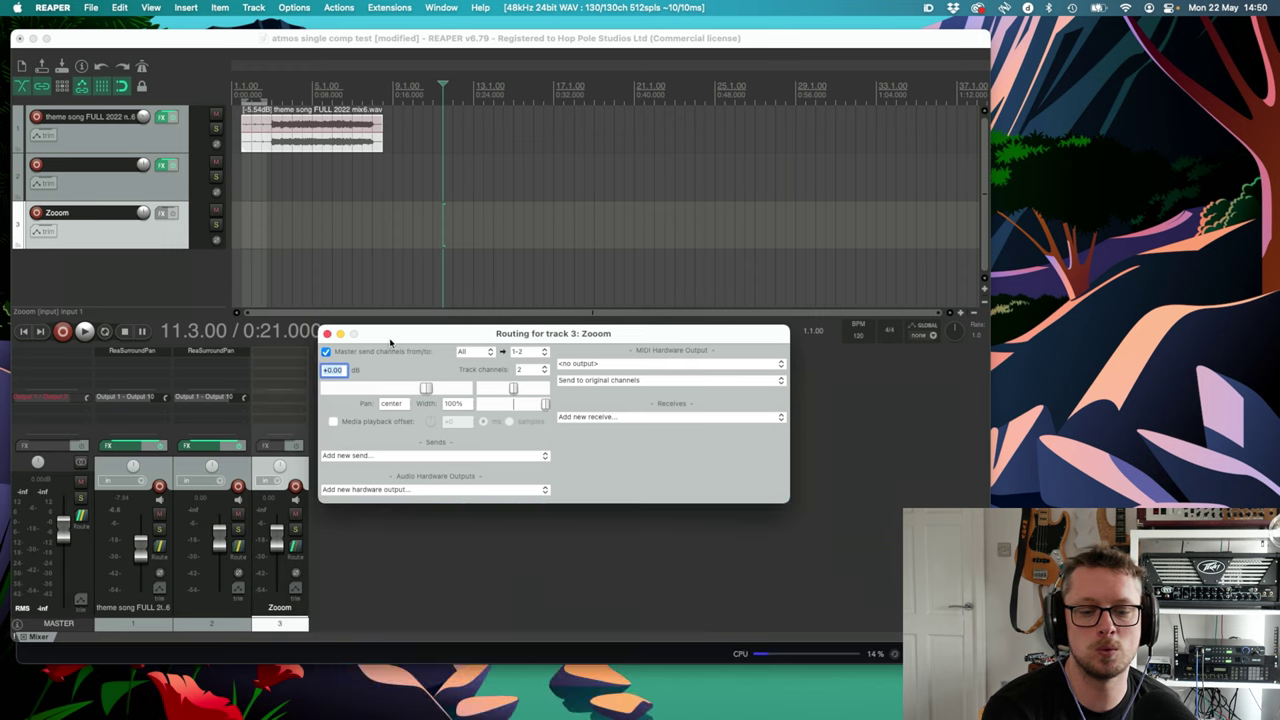
left_click(368, 354)
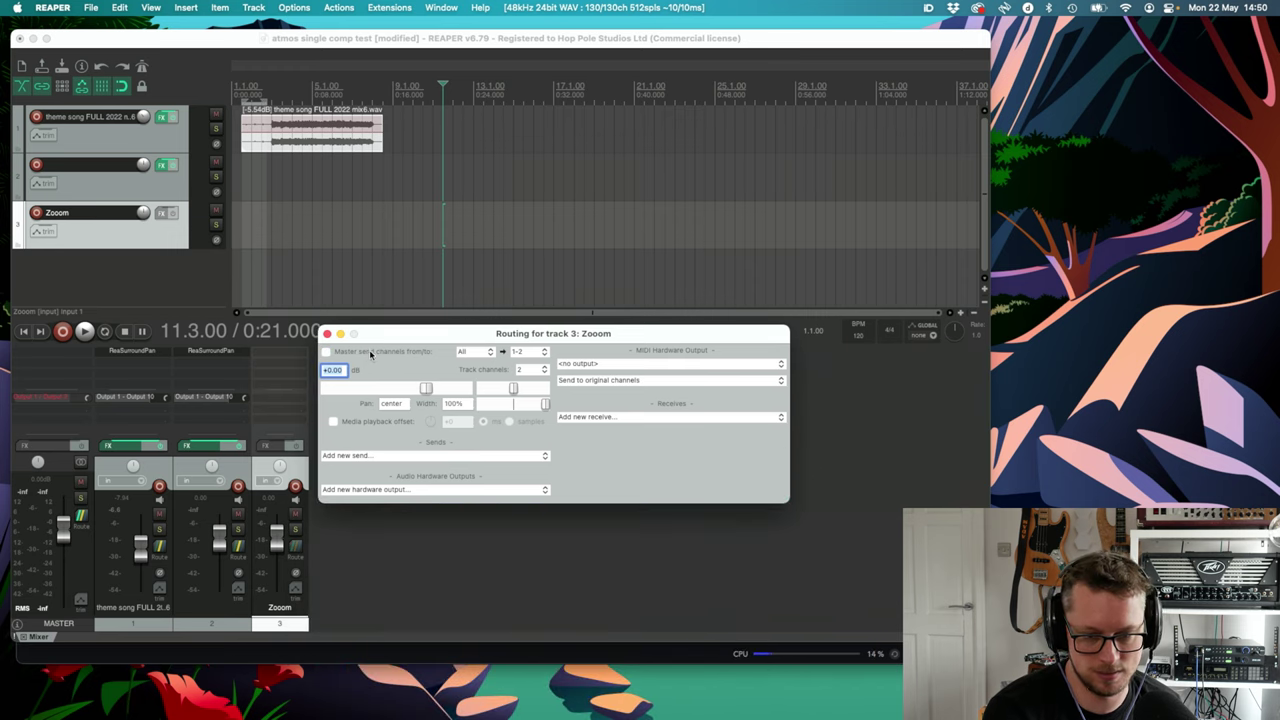
left_click(376, 490)
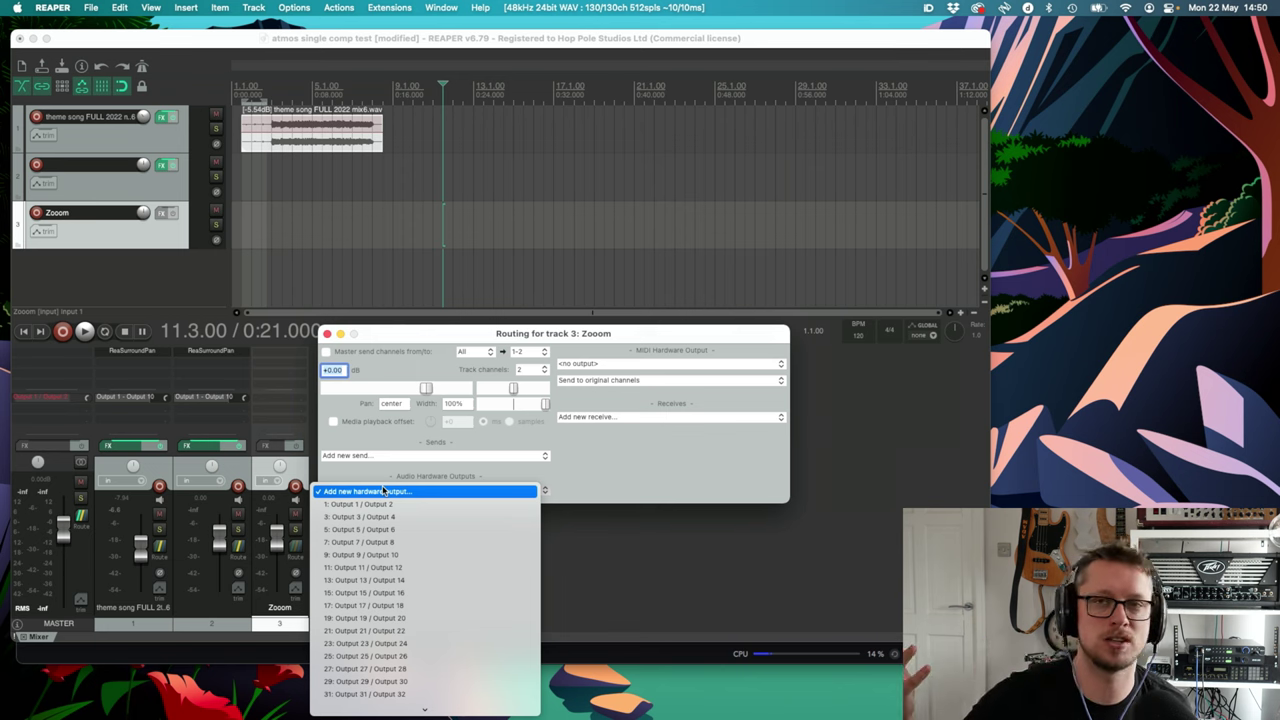
left_click(380, 568)
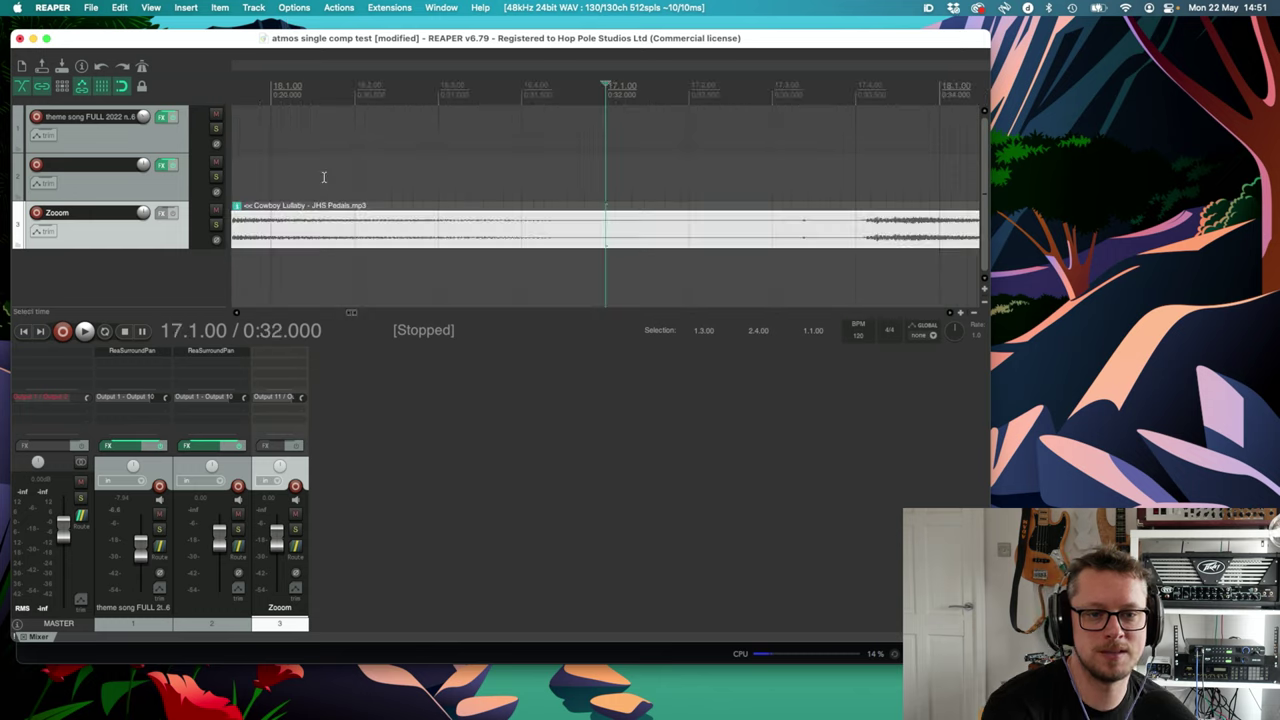
- Place the edit cursor at 26.1.00 and lower the Cowboy Lullaby item's volume to about -10.4 dB
scroll(407, 169, "left", 10)
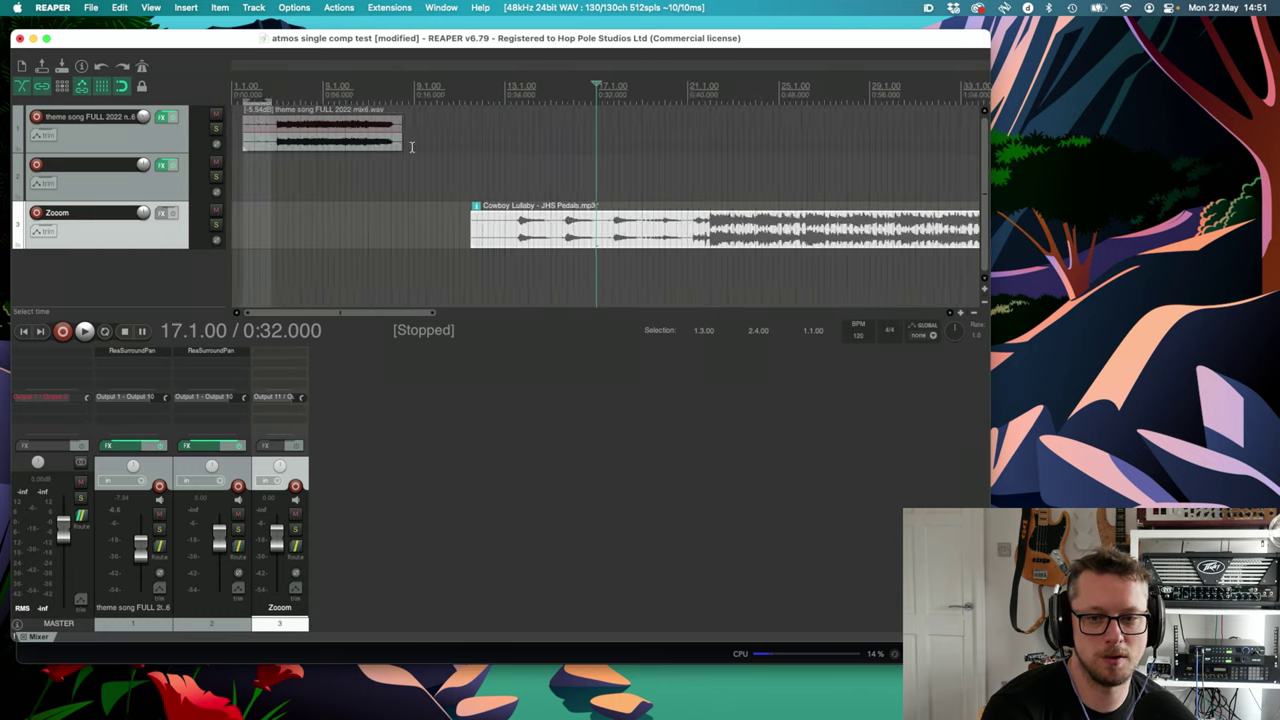
scroll(408, 145, "down", 2)
left_click(608, 90)
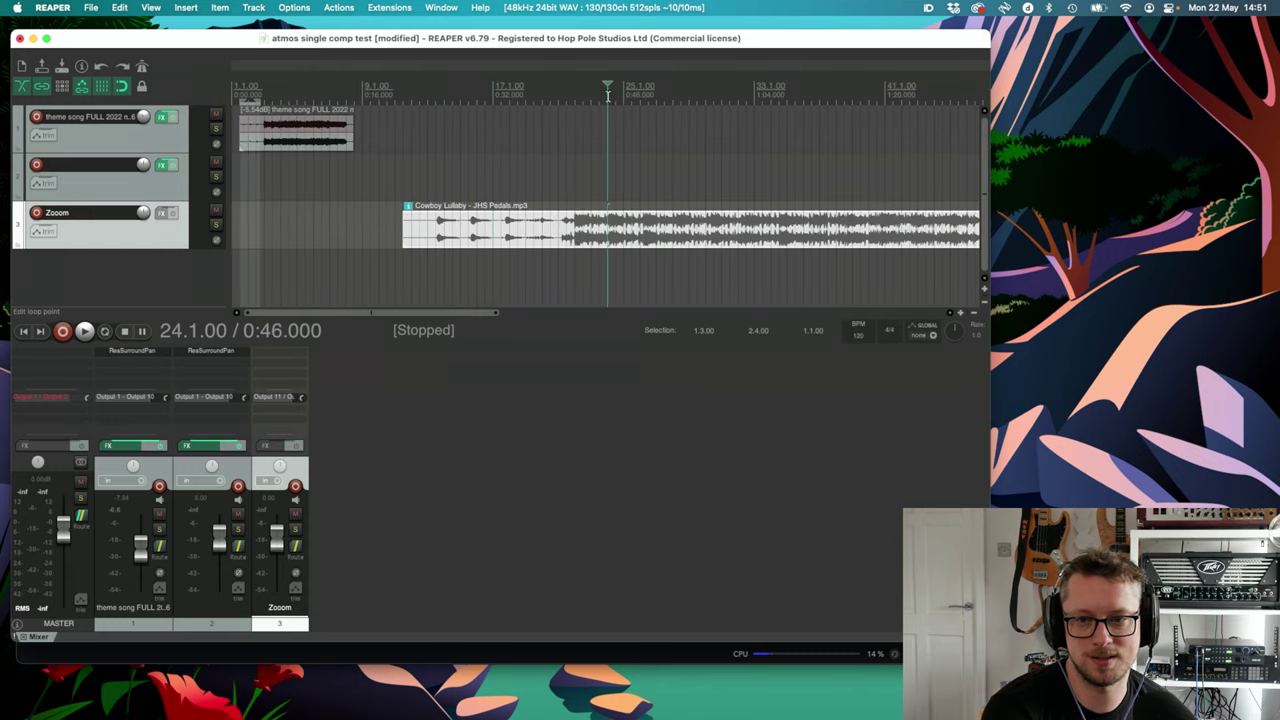
left_click(643, 220)
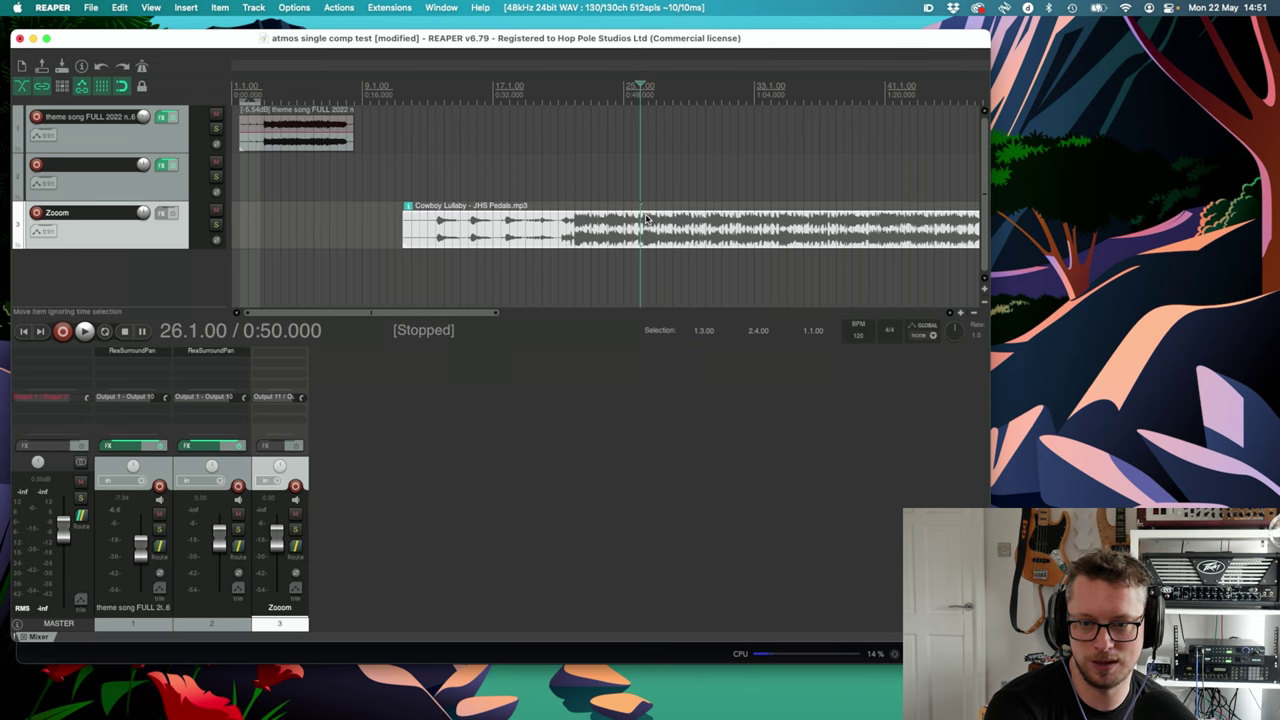
left_click_drag(645, 208, 650, 242)
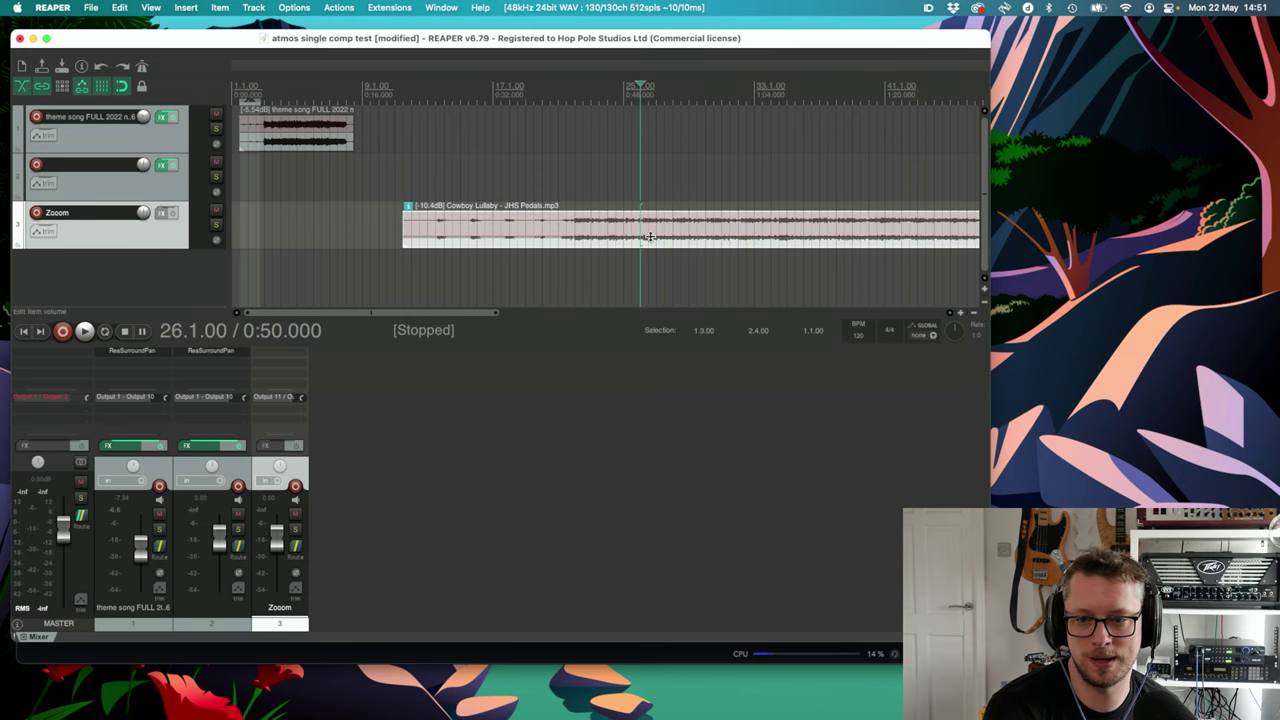
scroll(632, 207, "up", 1)
scroll(631, 201, "down", 2)
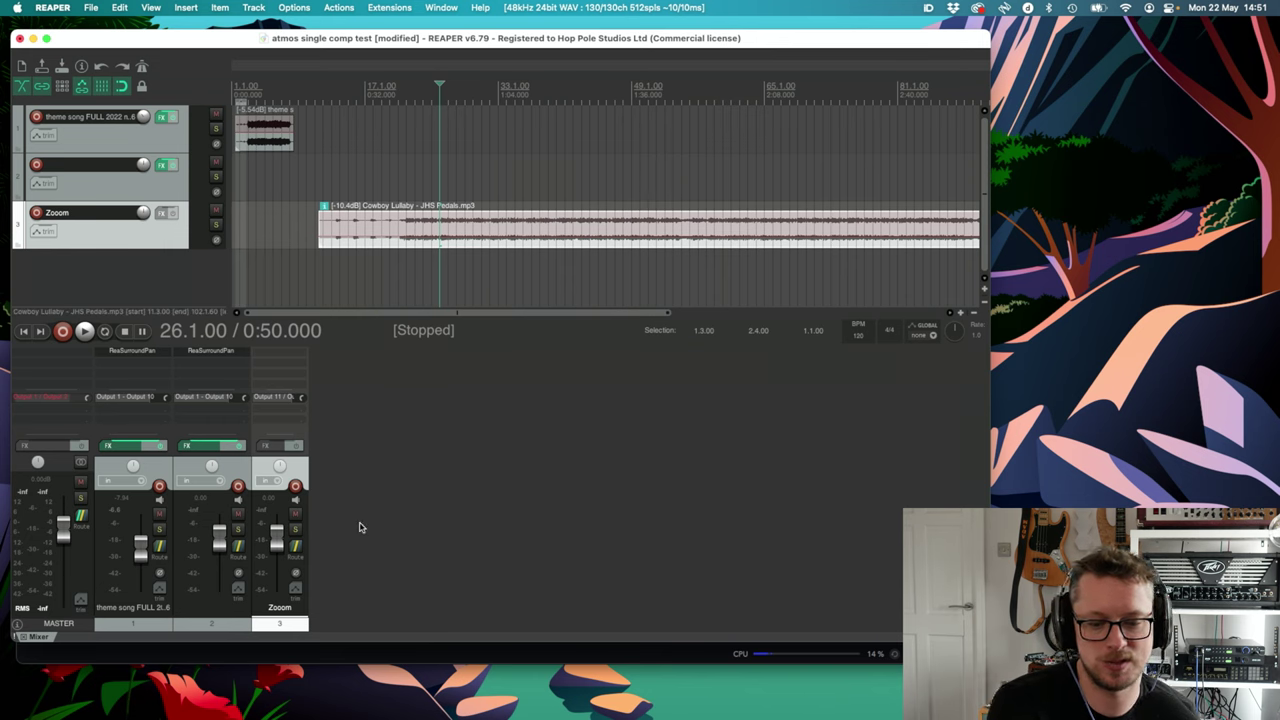
- Check inputs 11 and 12 in the Dolby Atmos Renderer during playback, returning to REAPER to stop playing
left_click(372, 688)
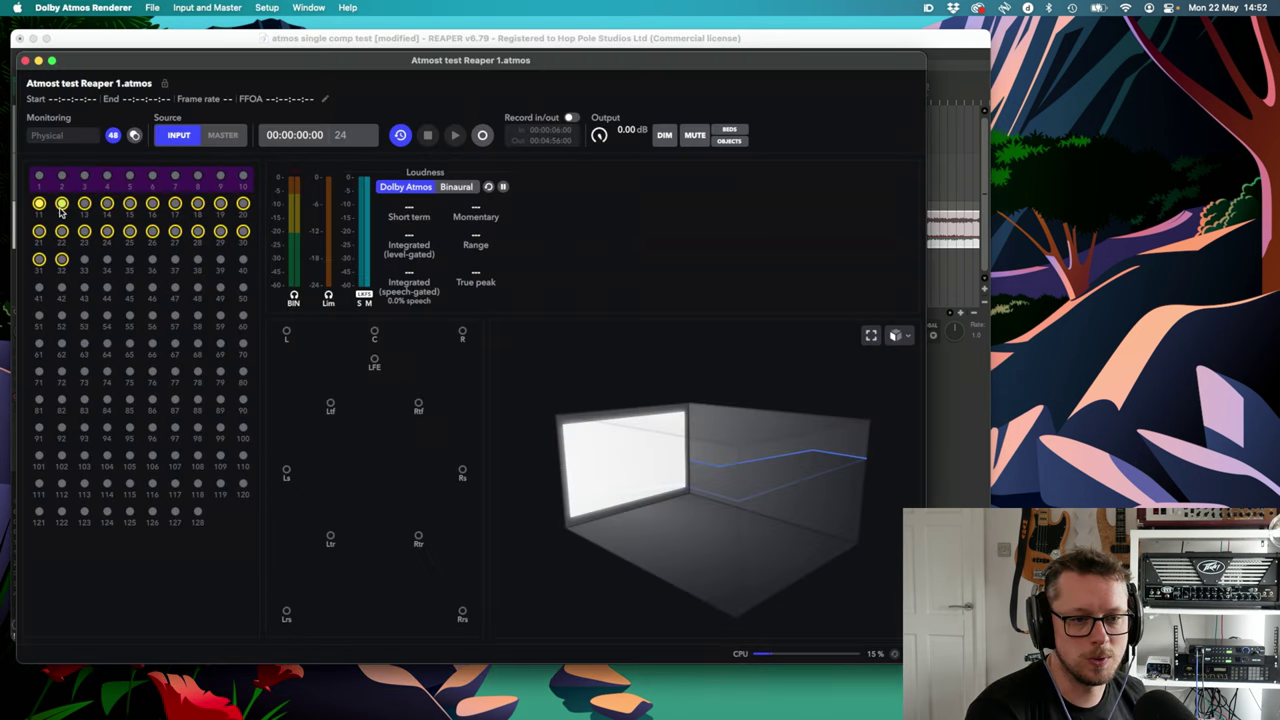
left_click(313, 40)
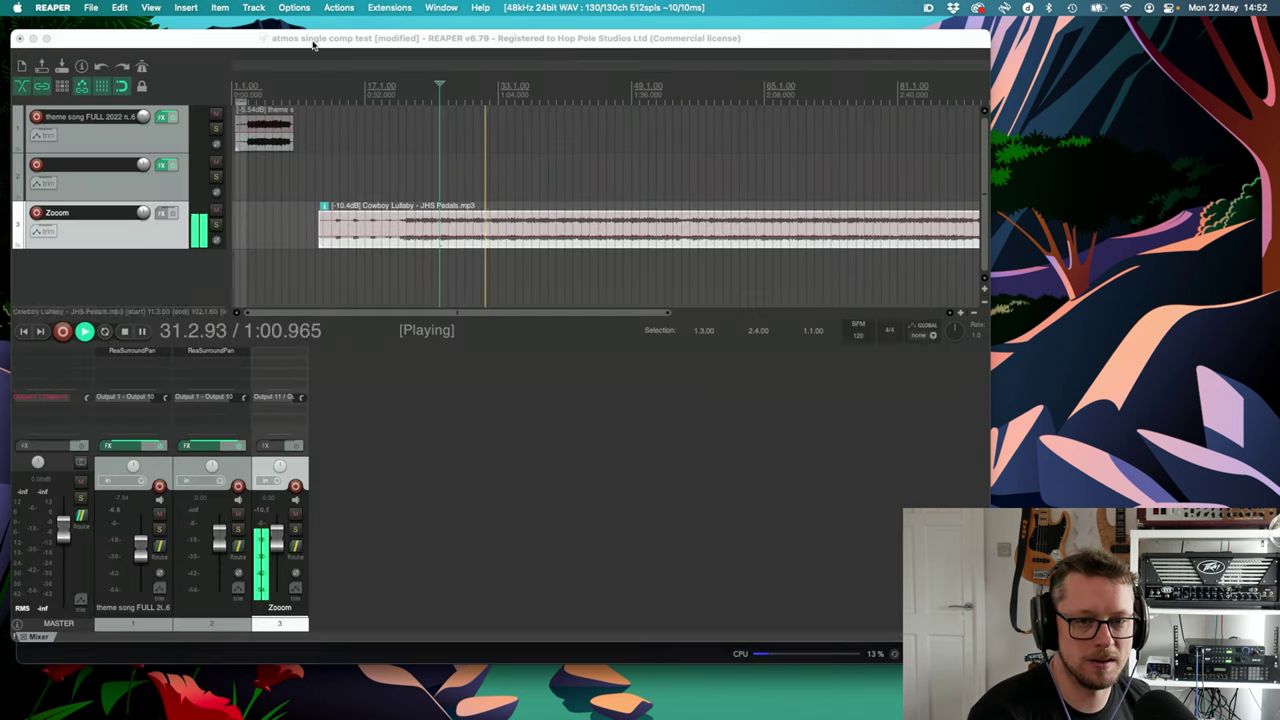
key("space")
- Insert the AU version of Dolby Atmos Music Panner on the Zooom track and move its window clear of the track names
left_click(286, 364)
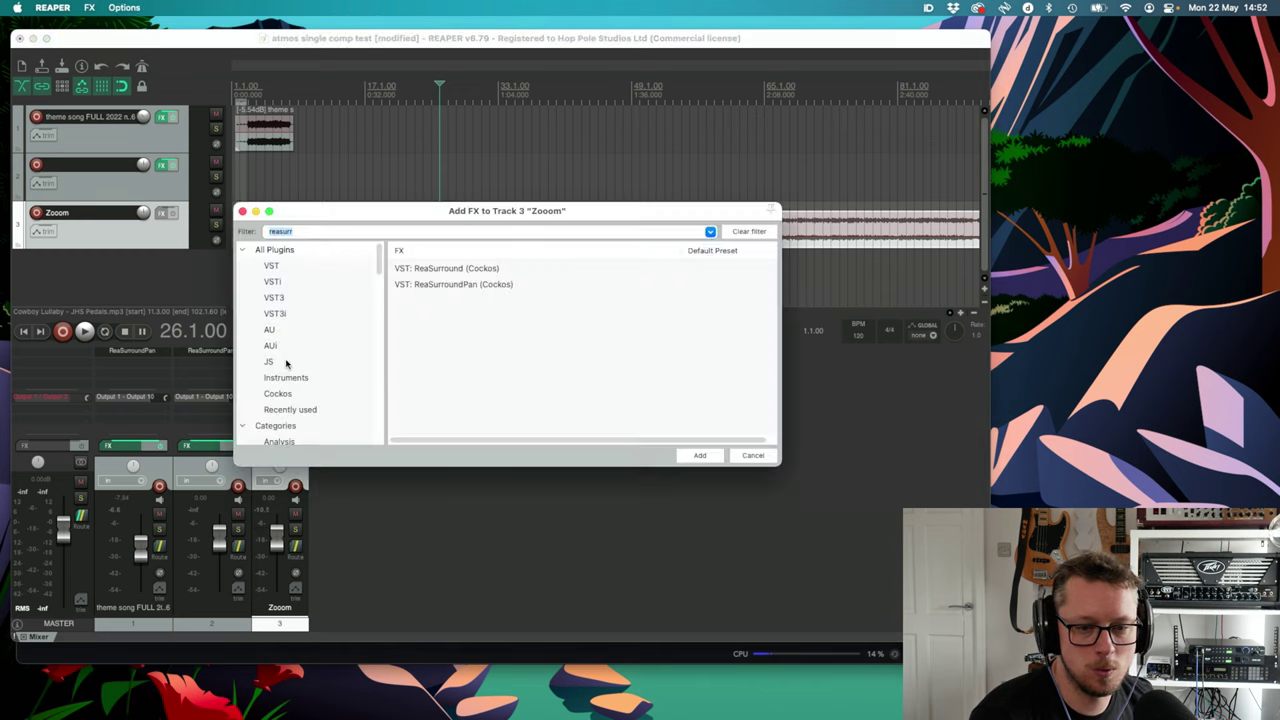
type("pan")
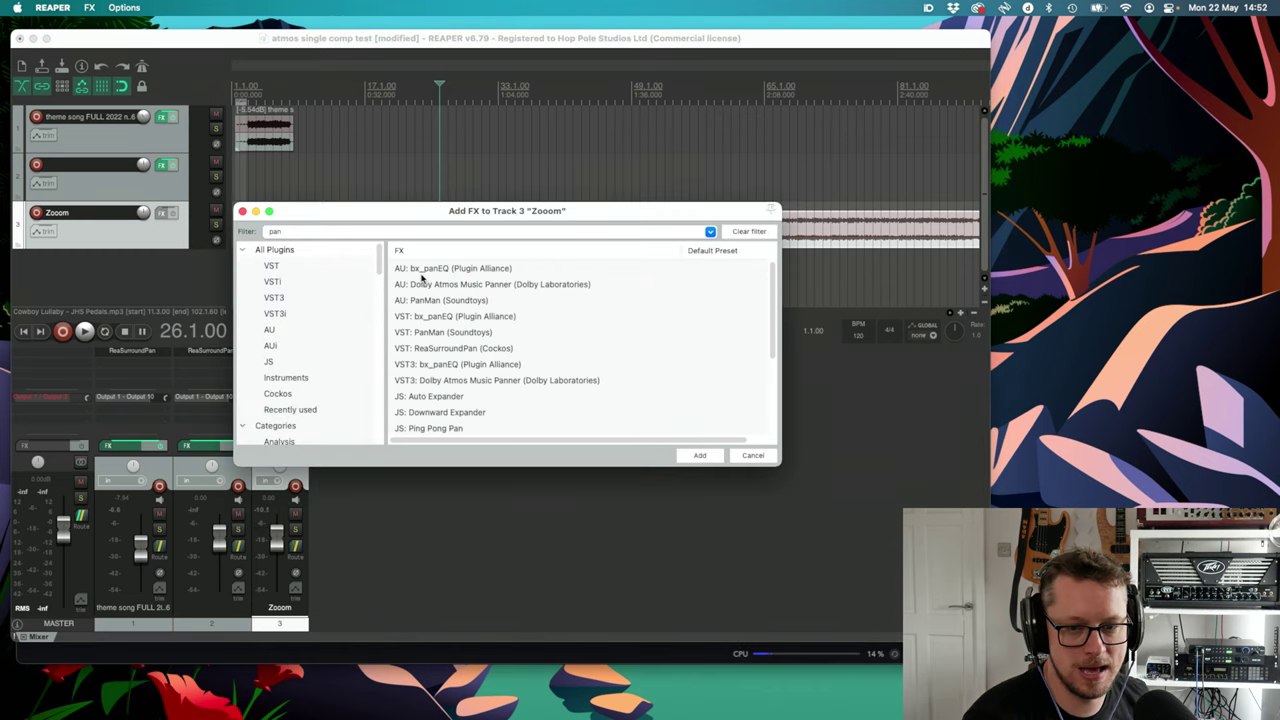
left_click(435, 288)
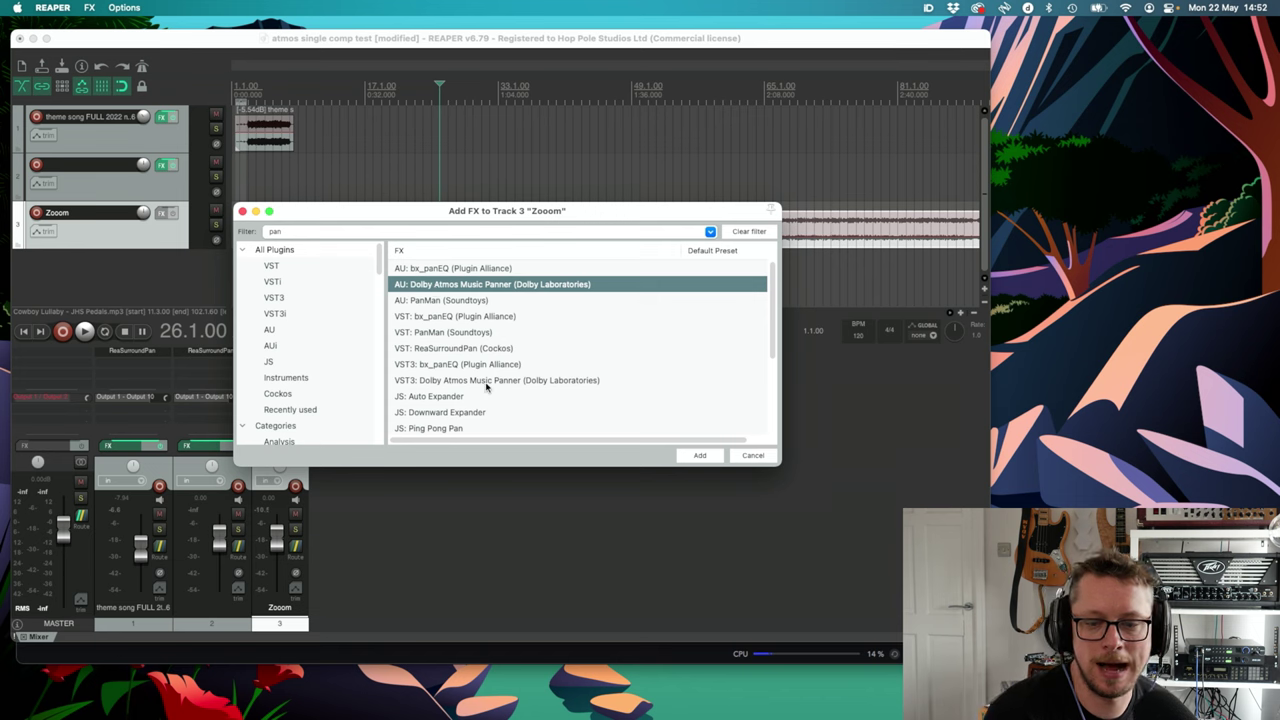
left_click(412, 386)
left_click(413, 286)
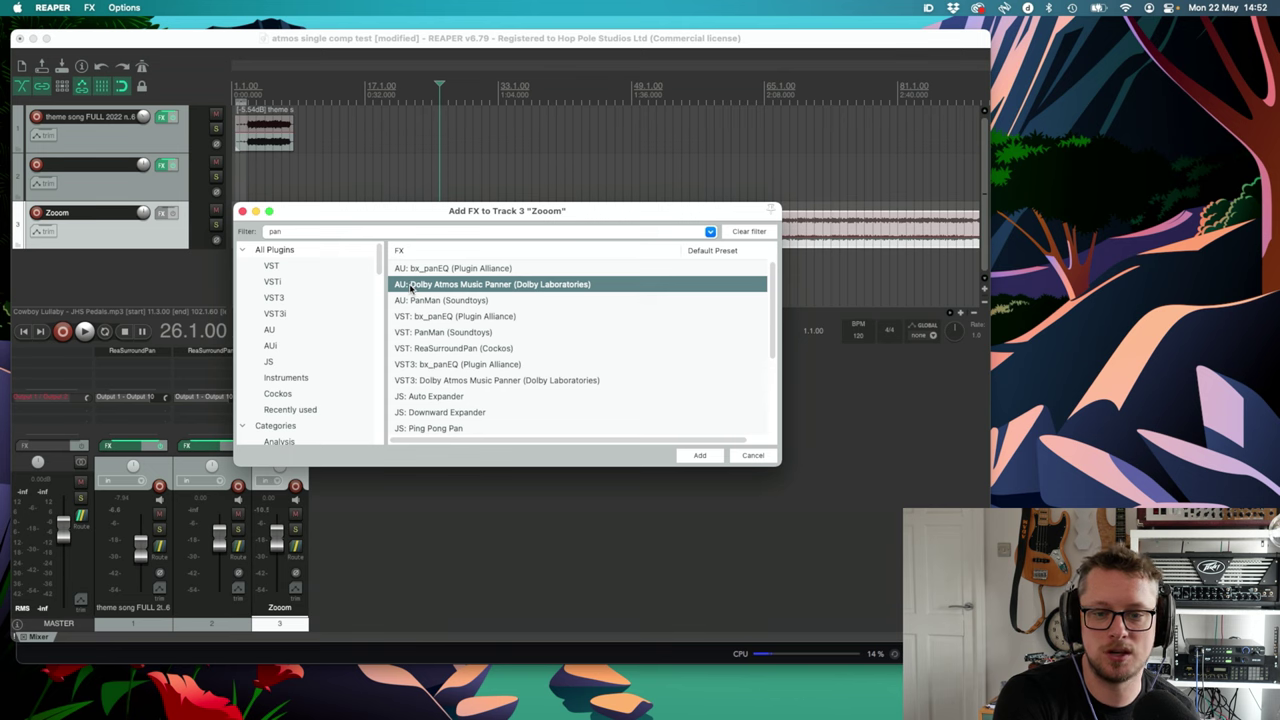
double_click(411, 286)
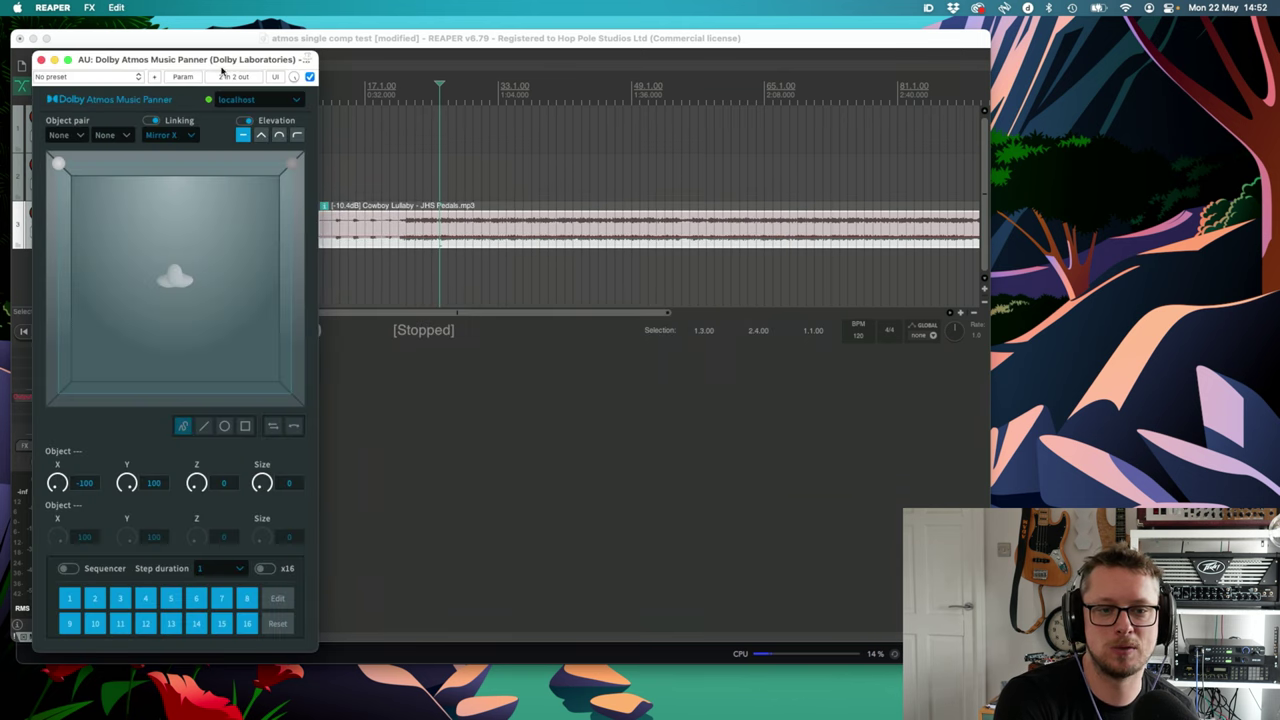
left_click_drag(209, 63, 380, 58)
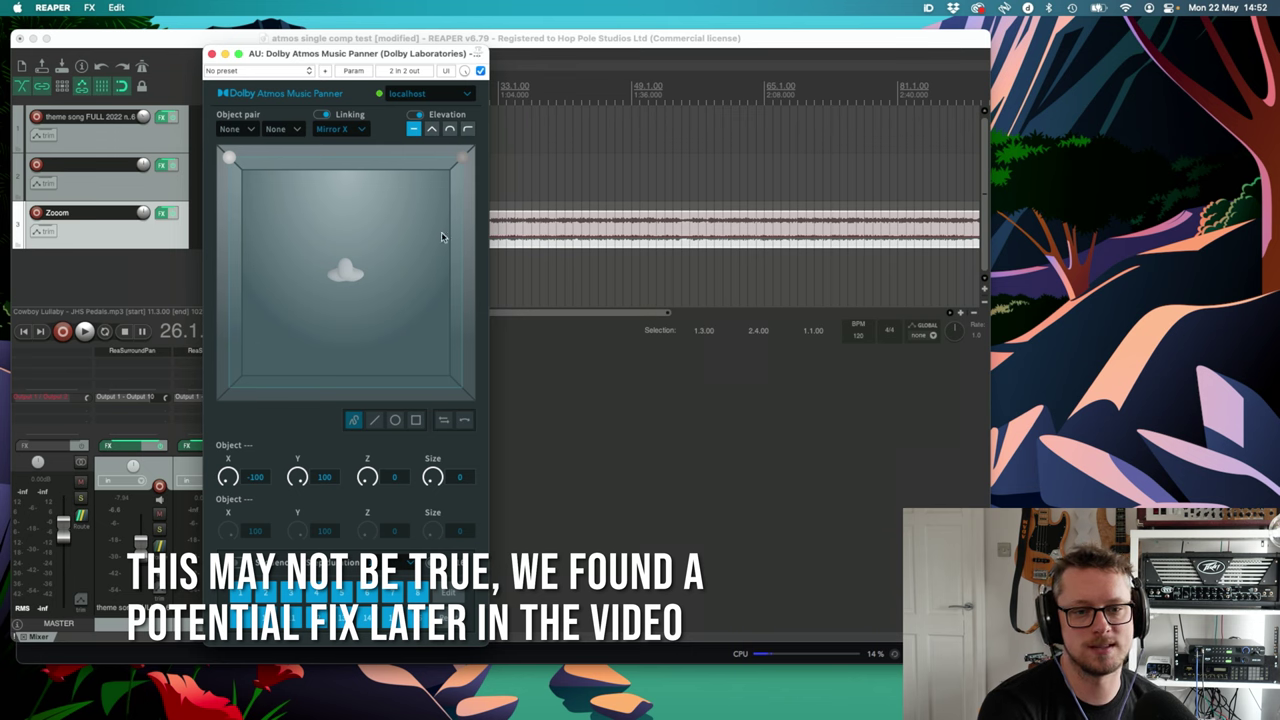
- Assign the Dolby Atmos Music Panner's object pair to objects 11 and 12
left_click(247, 130)
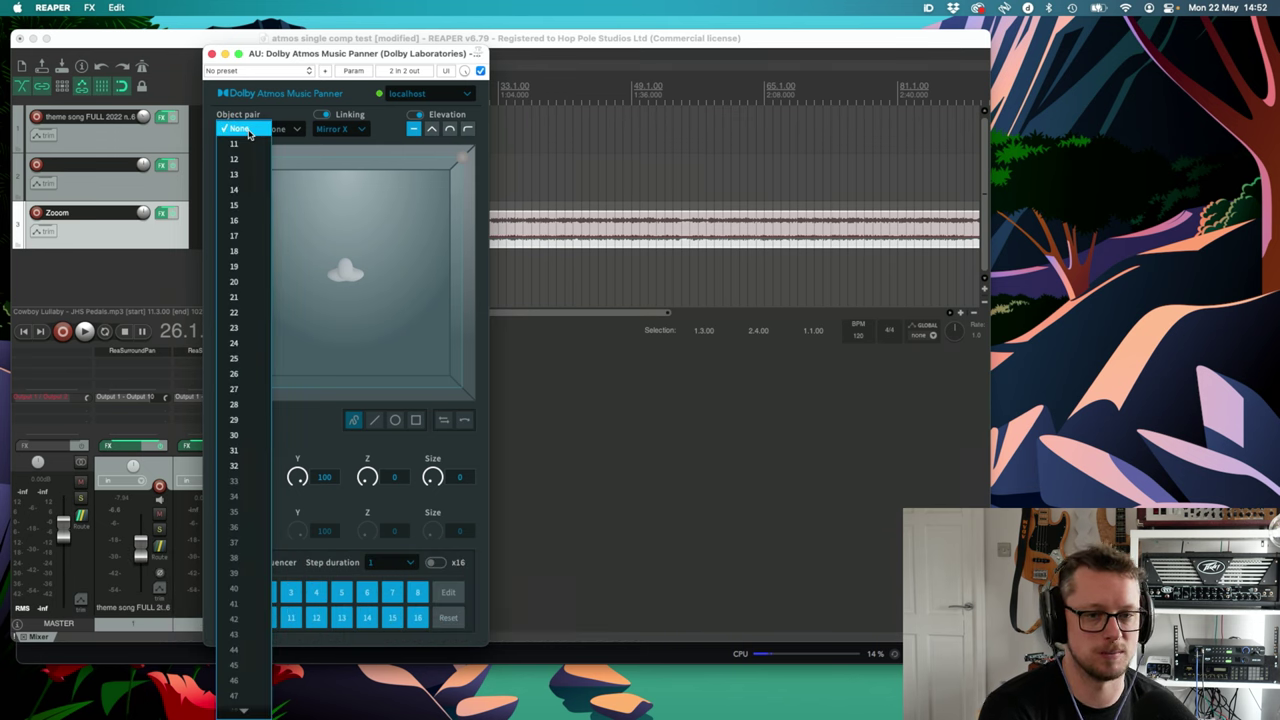
left_click(255, 112)
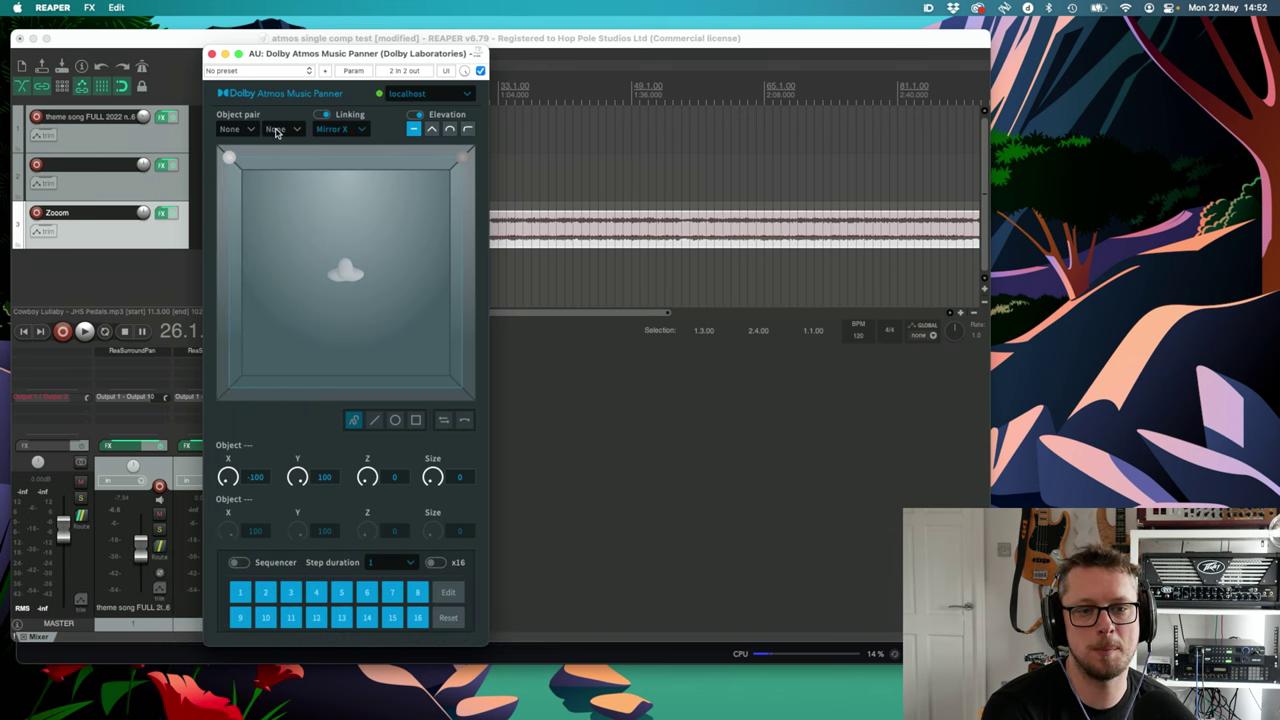
left_click(247, 129)
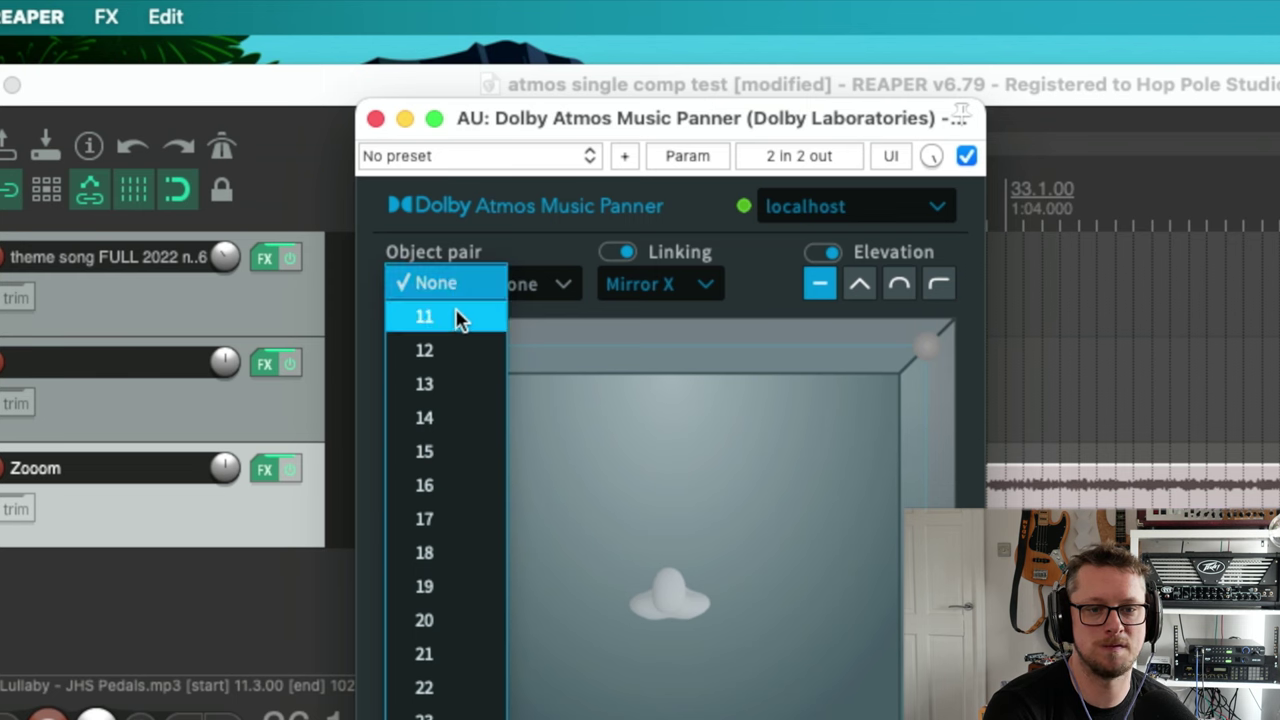
left_click(243, 142)
left_click(539, 283)
left_click(563, 298)
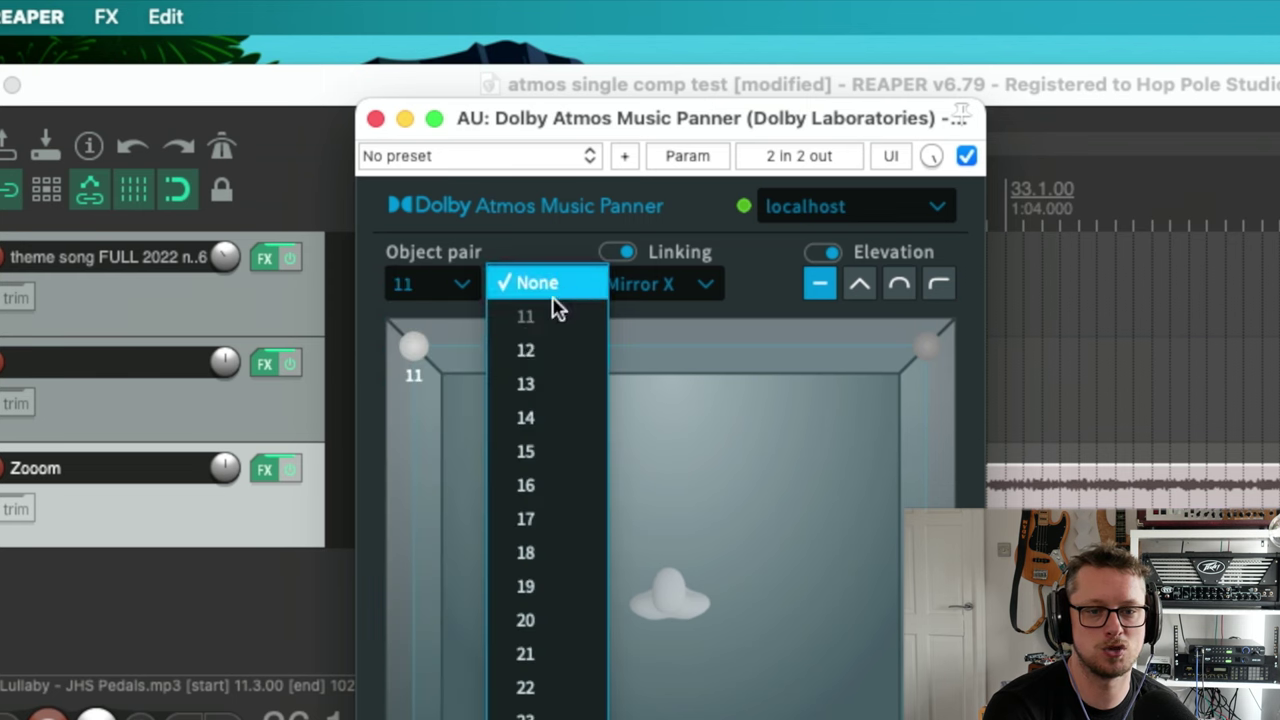
left_click(526, 347)
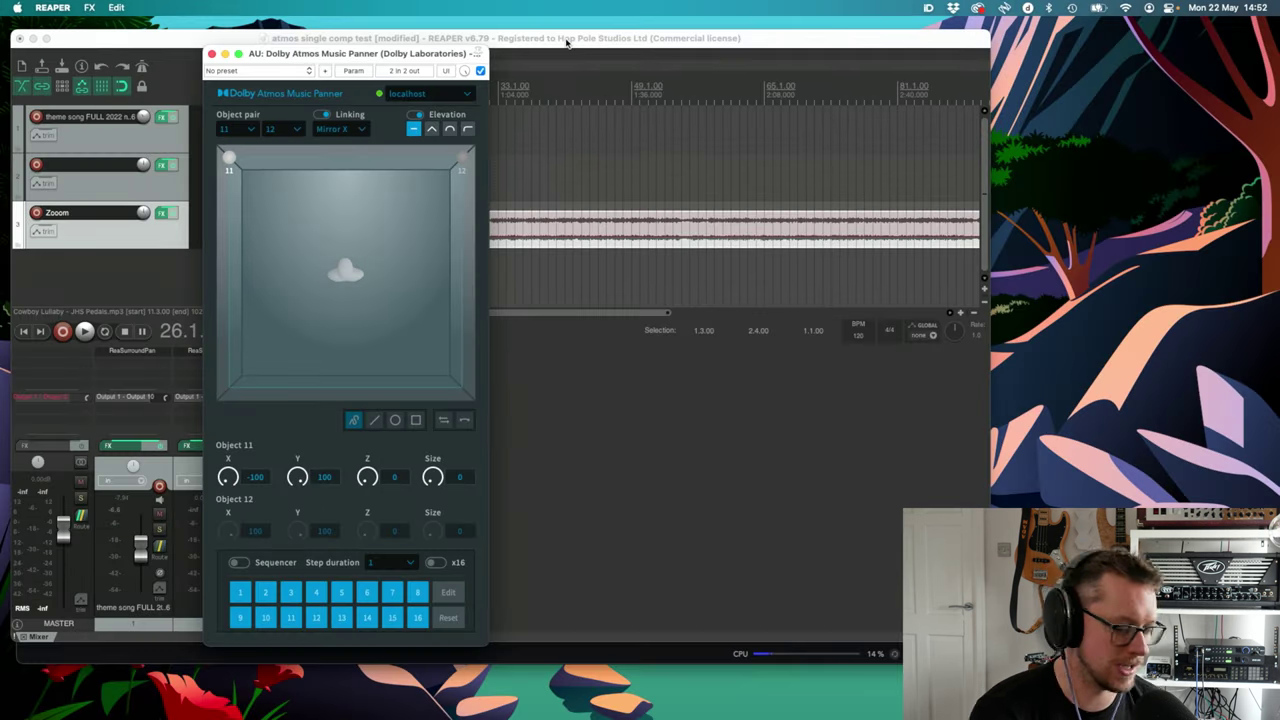
- Play the project in REAPER, examine objects 11 and 12 in the Dolby Atmos Renderer's room view, and stop playback
left_click(566, 42)
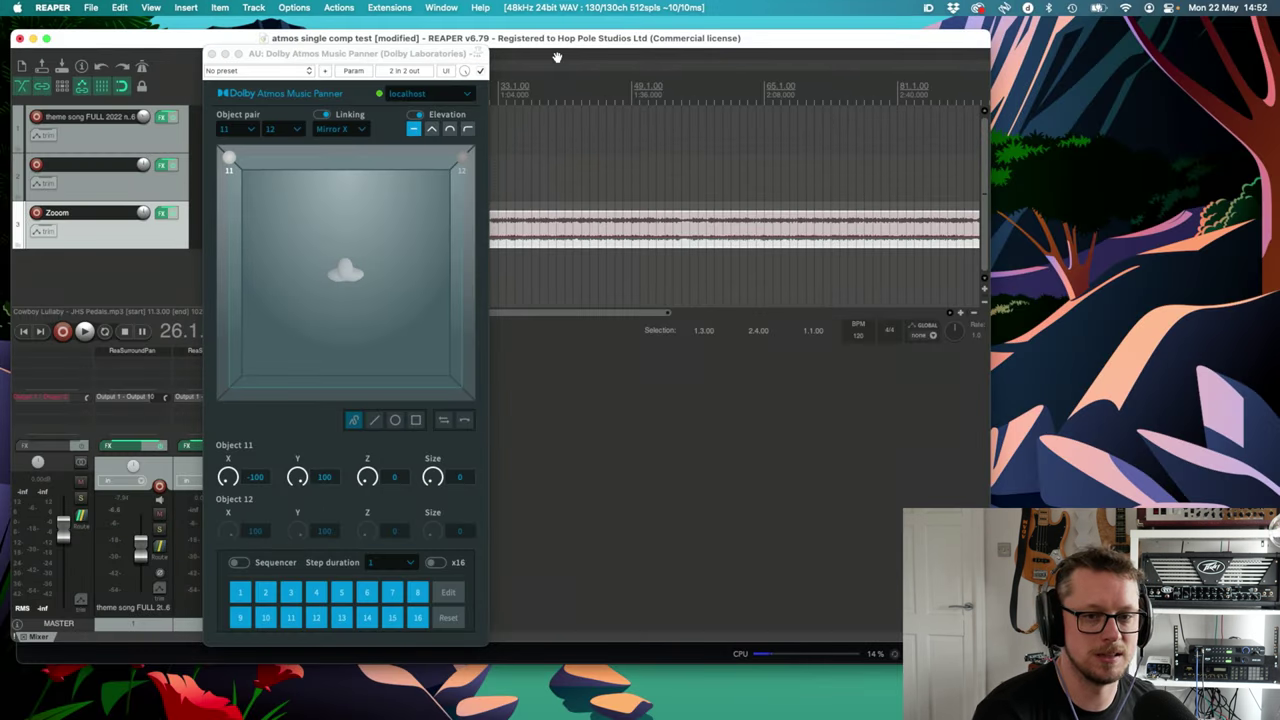
key("space")
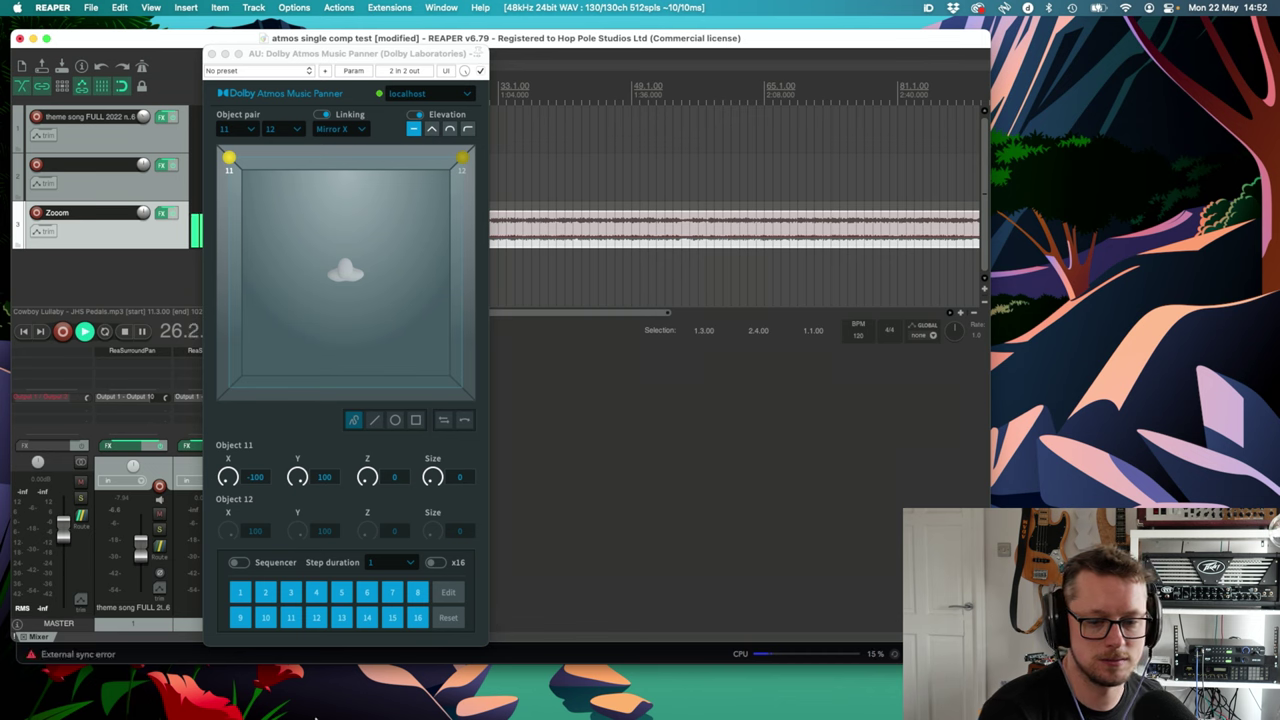
key("super+Tab")
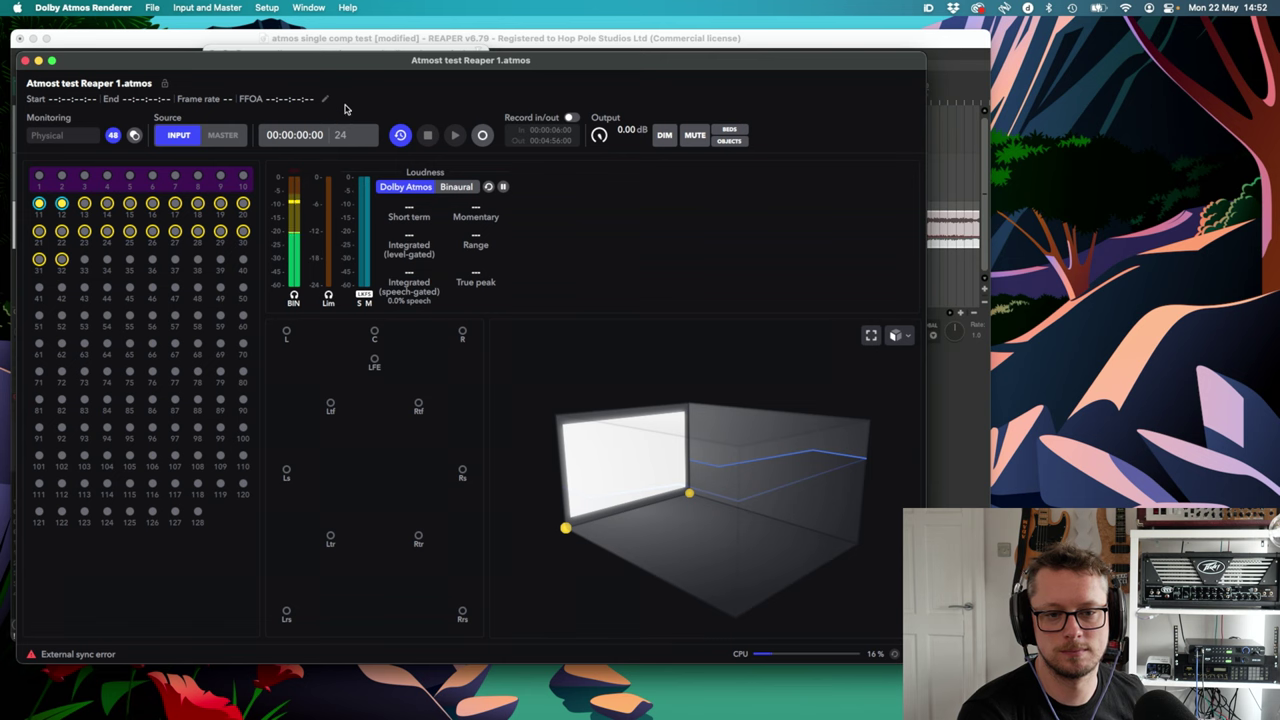
left_click(372, 40)
key("space")
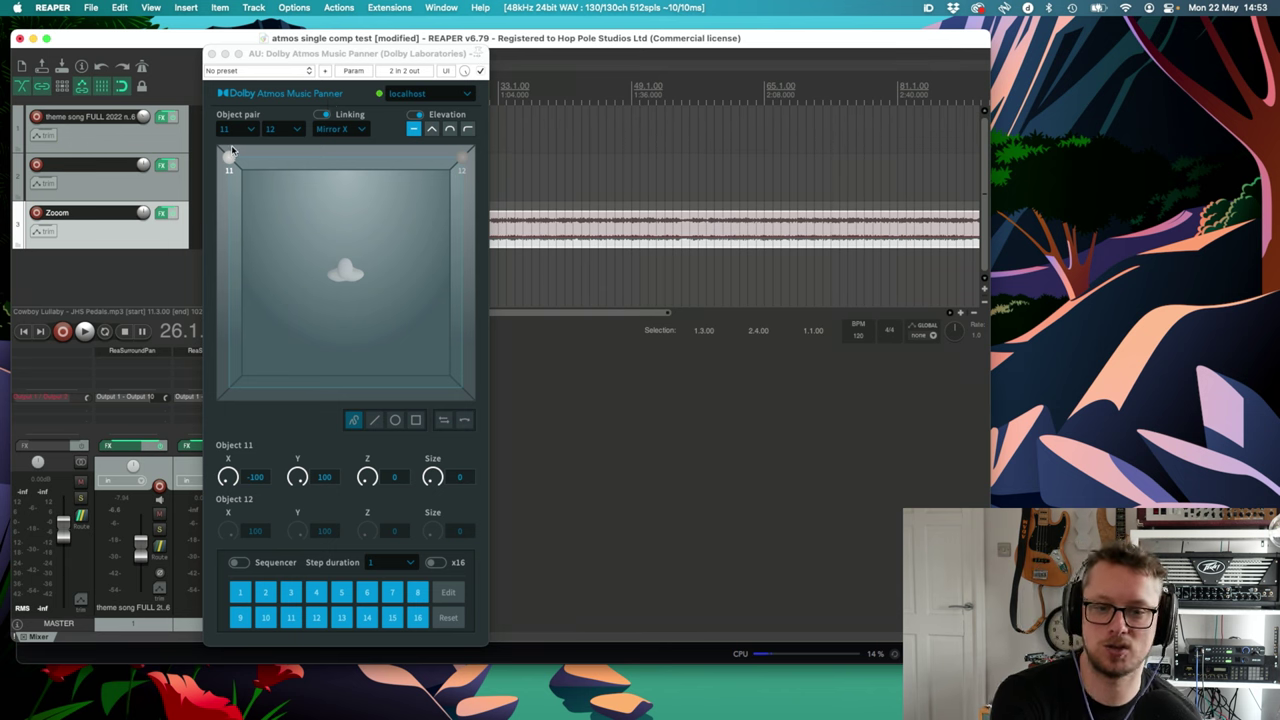
- Move object 11 to X -78, Y -54 with its pair mirrored, and check both objects in the Dolby Atmos Renderer during playback, returning to REAPER
left_click_drag(229, 158, 256, 336)
left_click(512, 656)
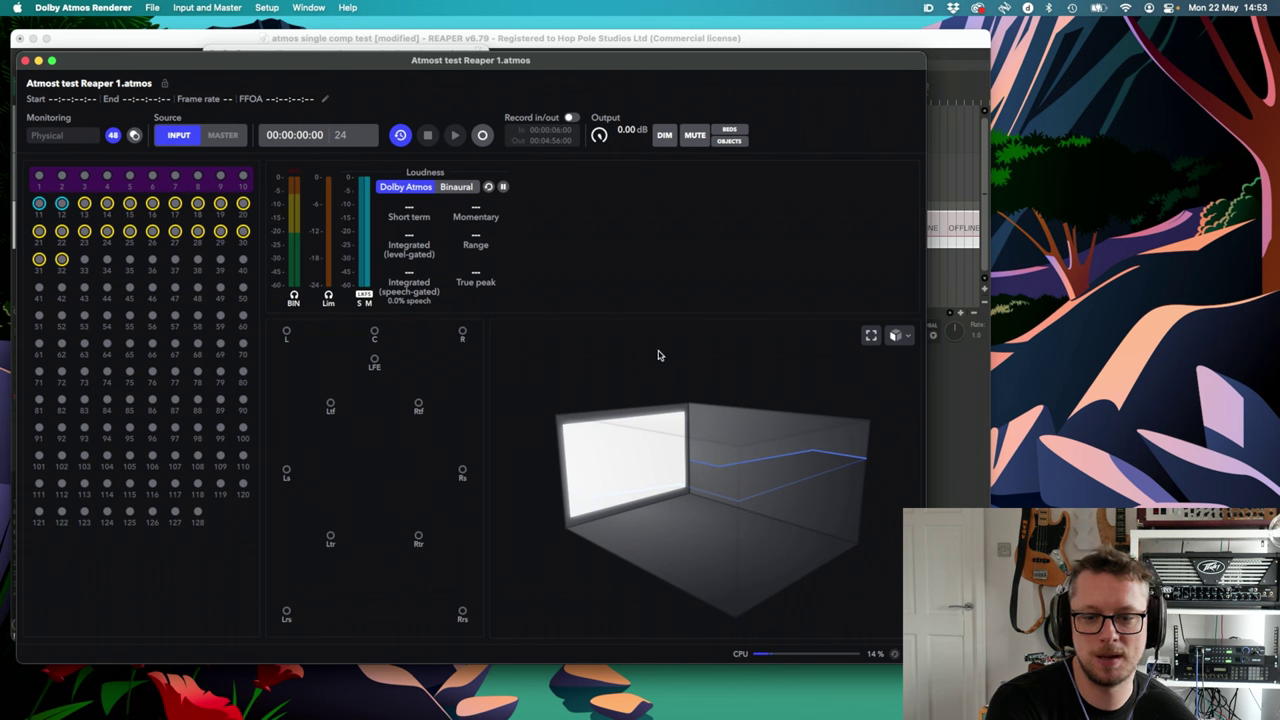
left_click(624, 38)
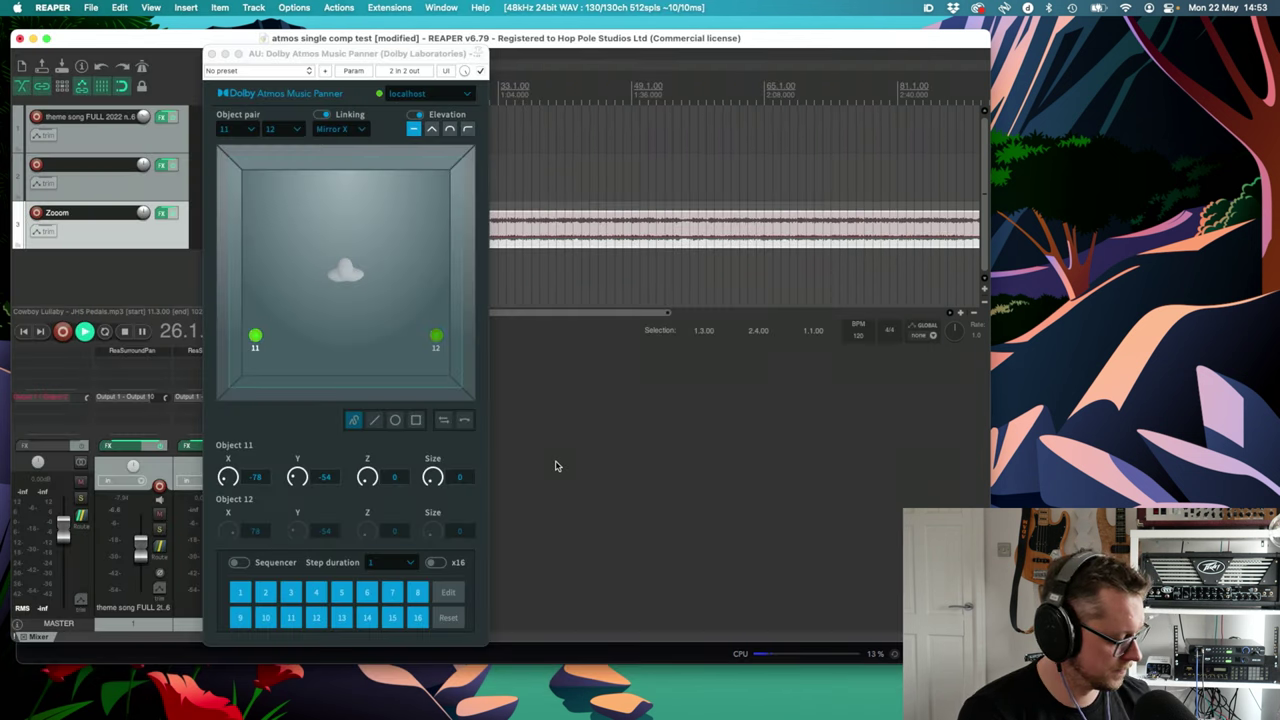
left_click(567, 655)
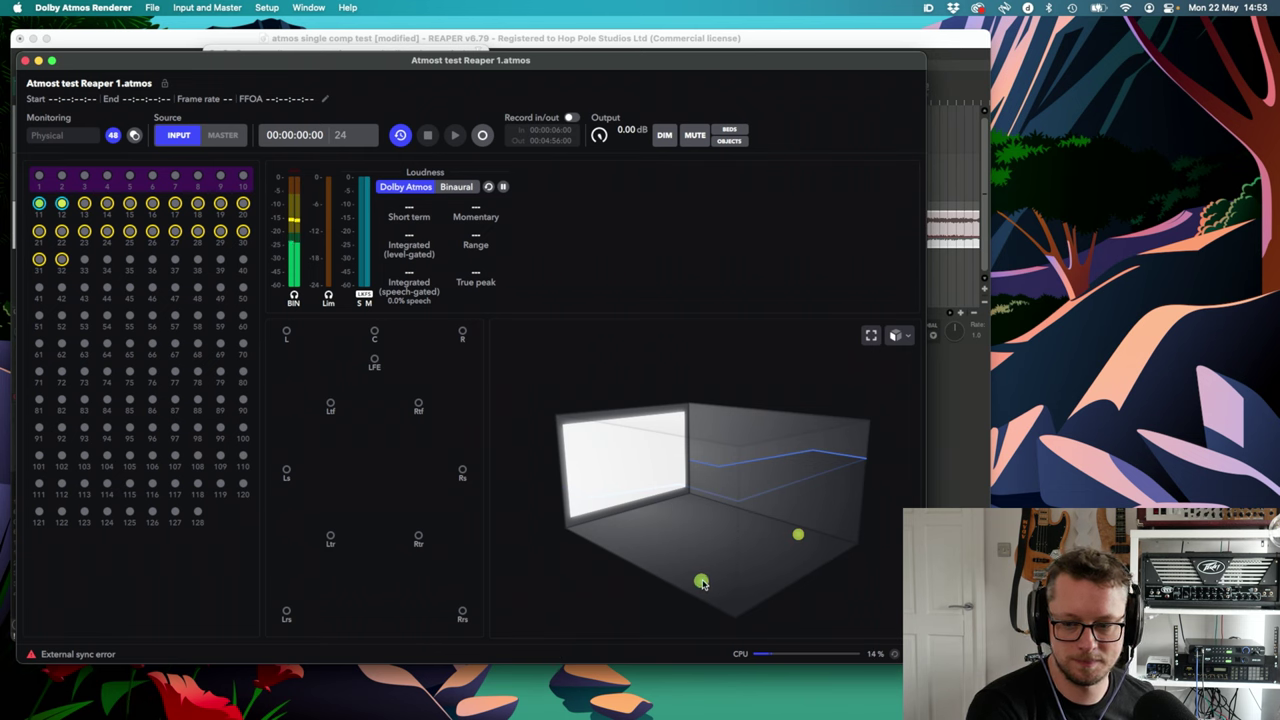
left_click(658, 42)
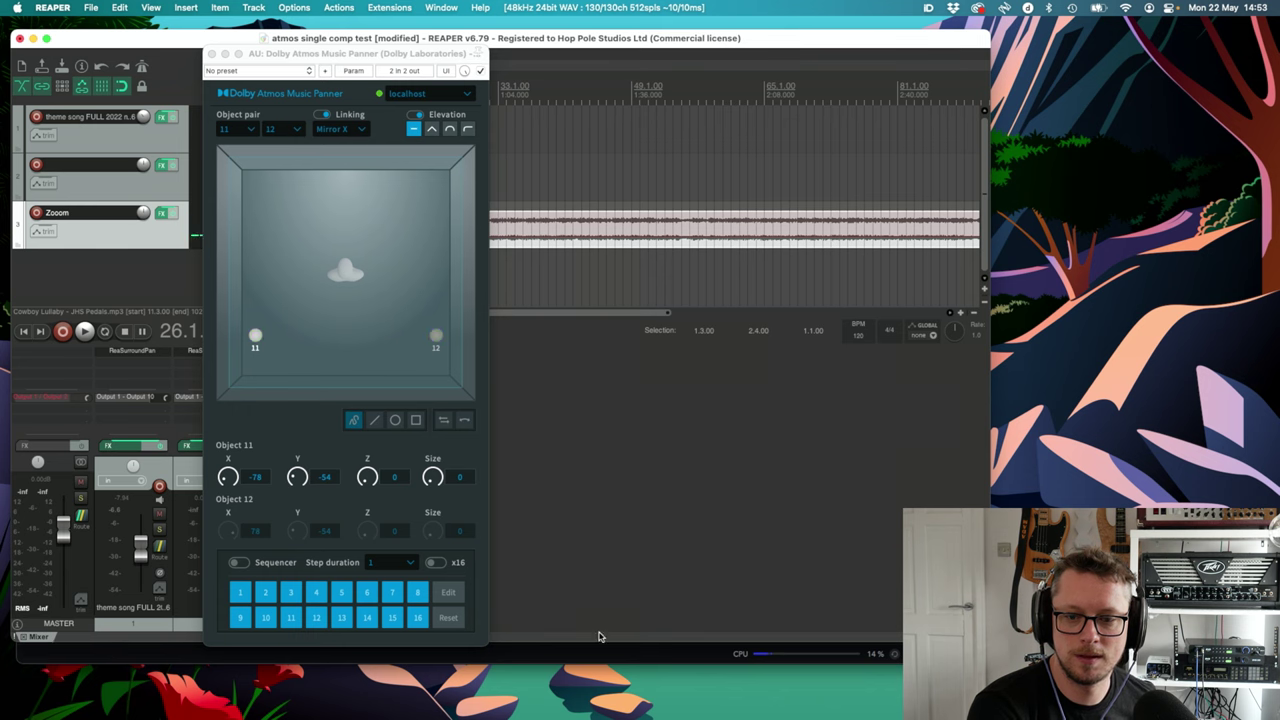
left_click(604, 662)
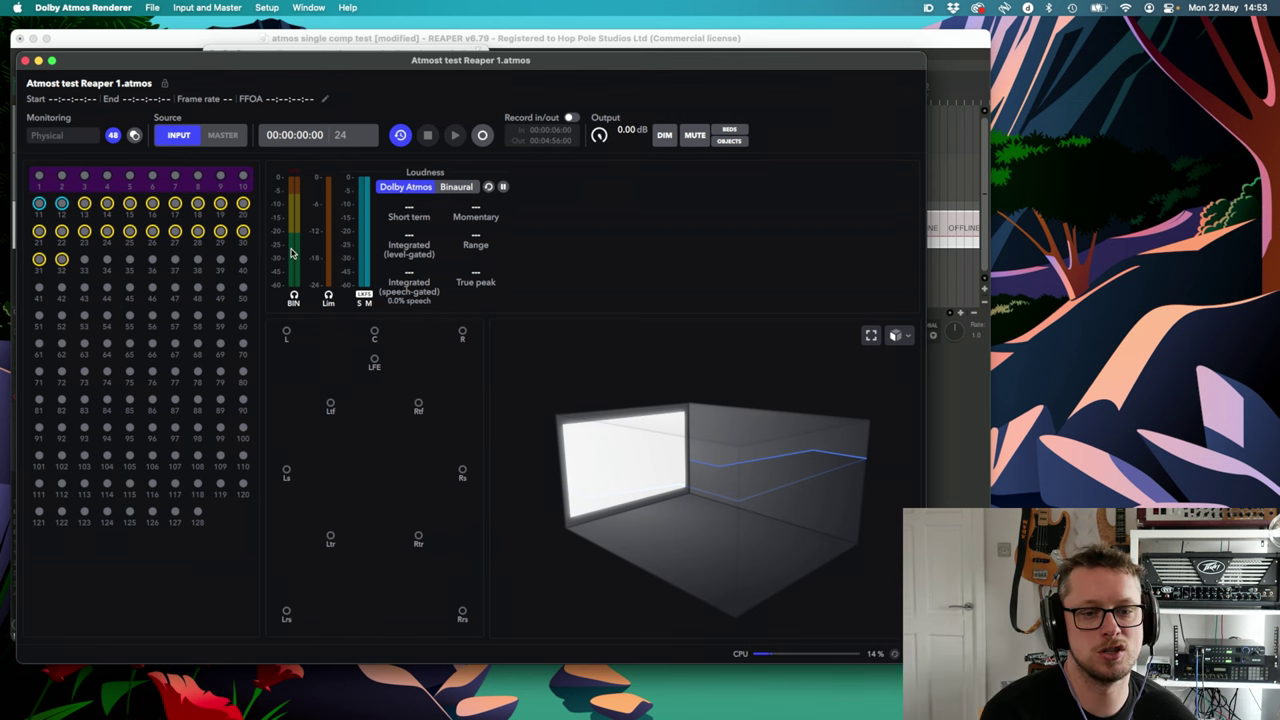
left_click(380, 37)
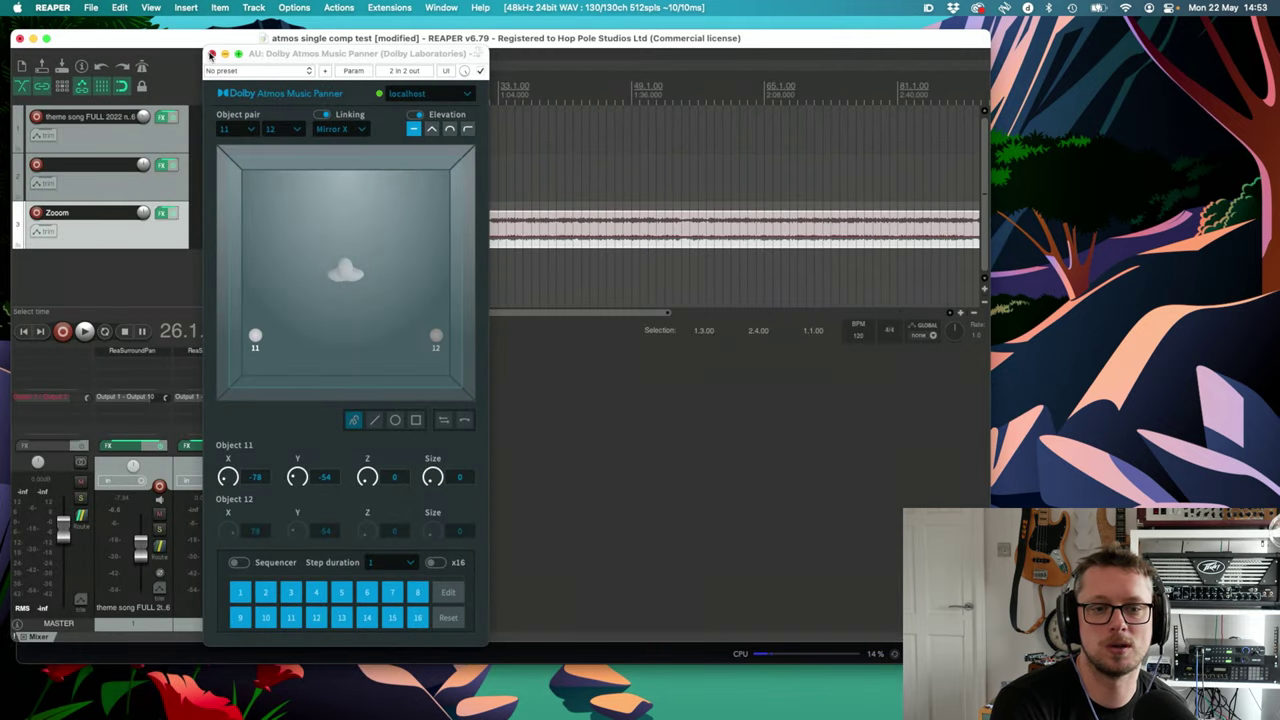
- Close the Dolby Atmos Music Panner window and set the project's video frame rate to 24
left_click(211, 53)
scroll(349, 197, "down", 4)
scroll(349, 197, "down", 3)
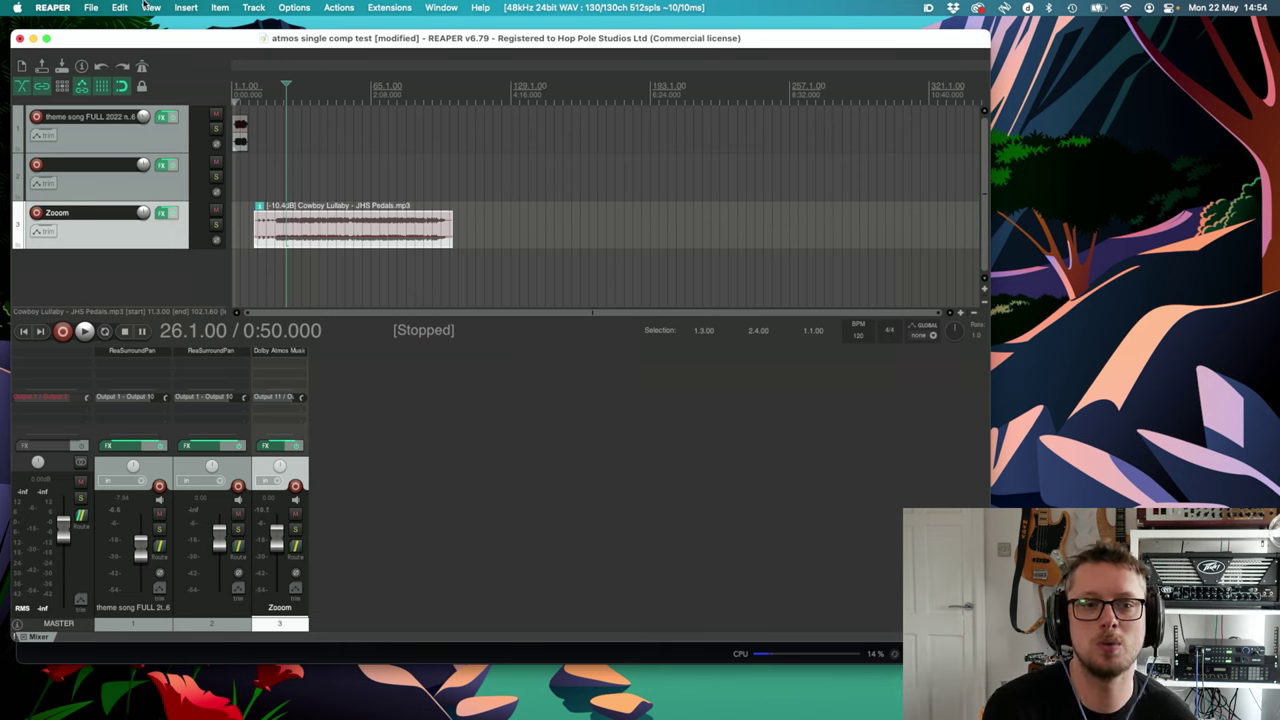
left_click(90, 6)
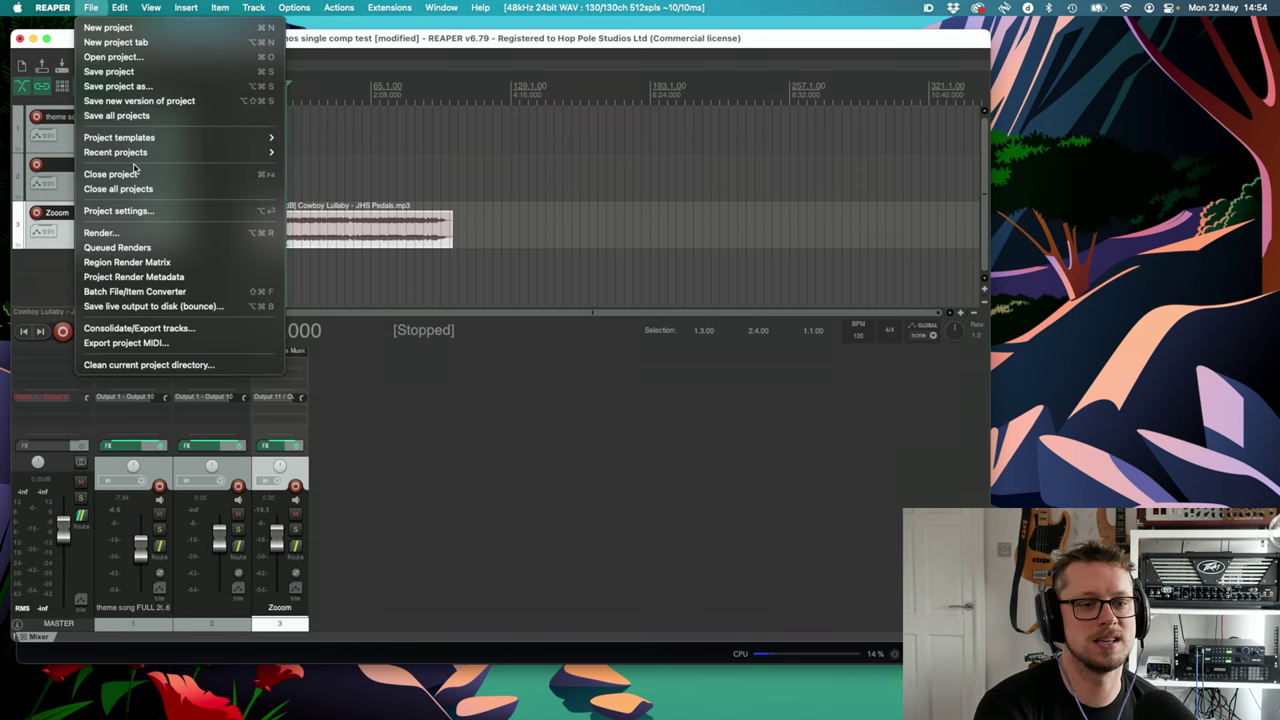
left_click(120, 211)
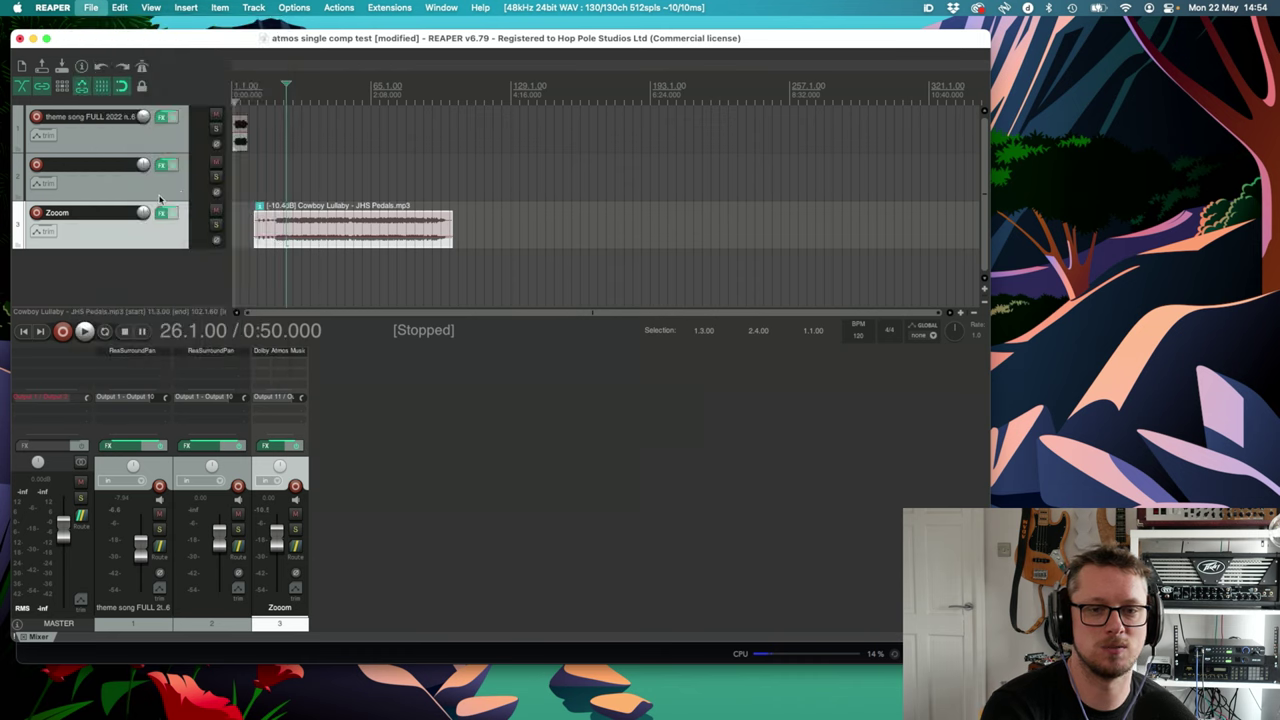
left_click(430, 213)
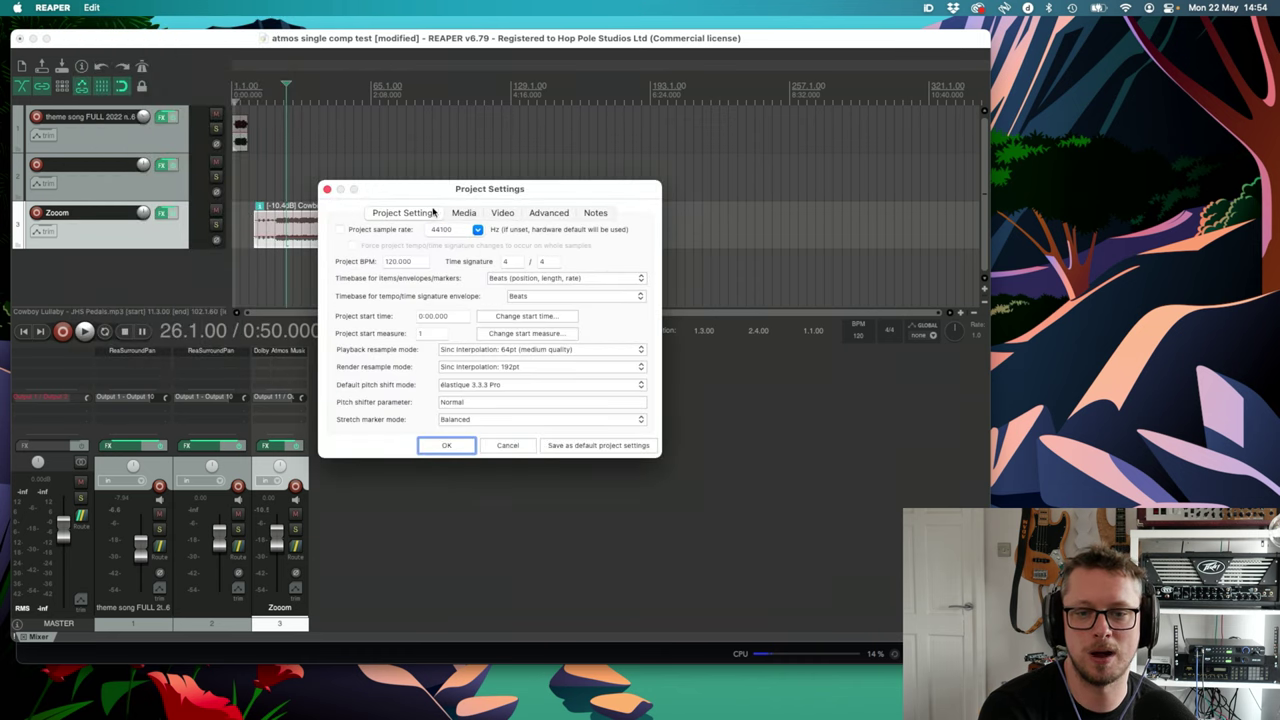
left_click(502, 213)
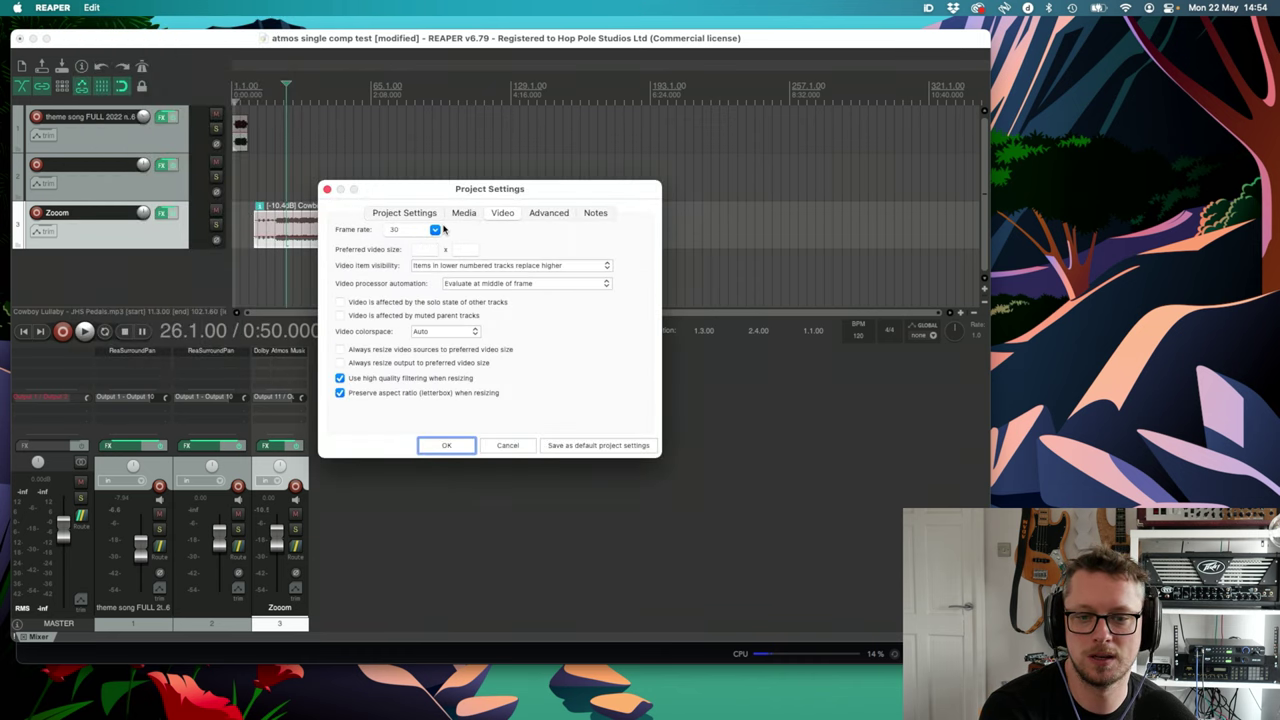
left_click(436, 230)
left_click(395, 256)
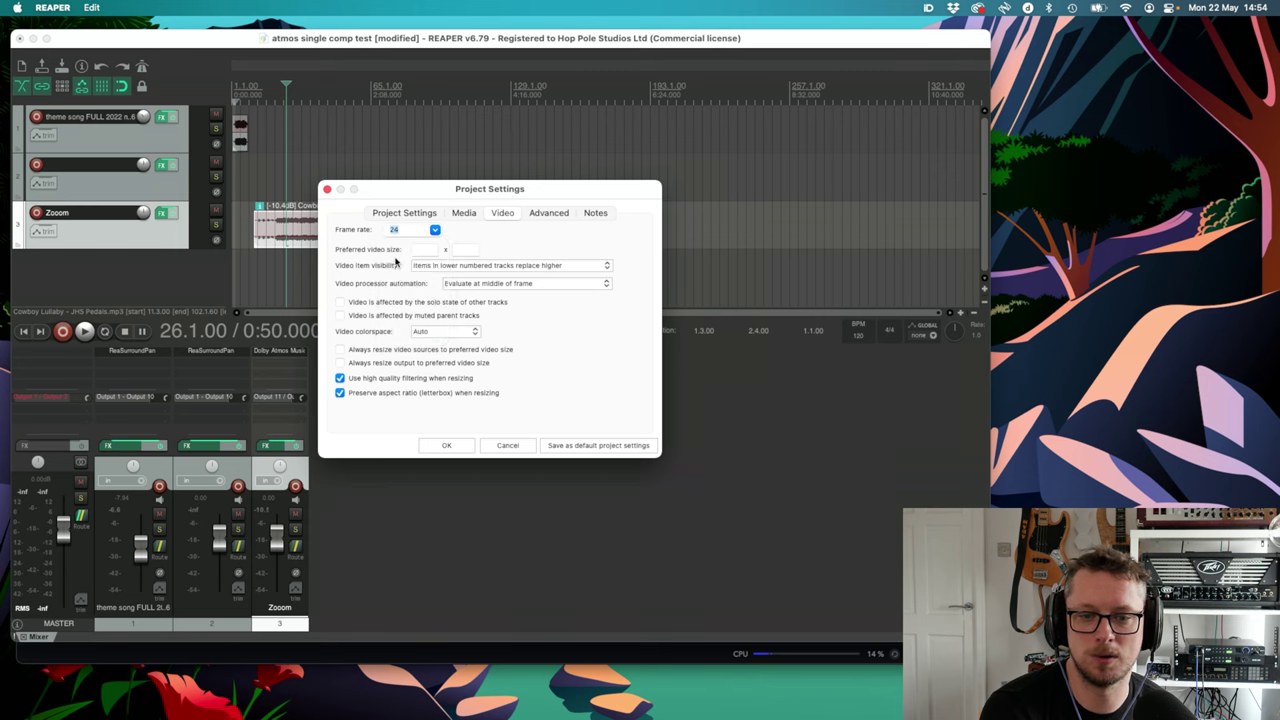
left_click(442, 447)
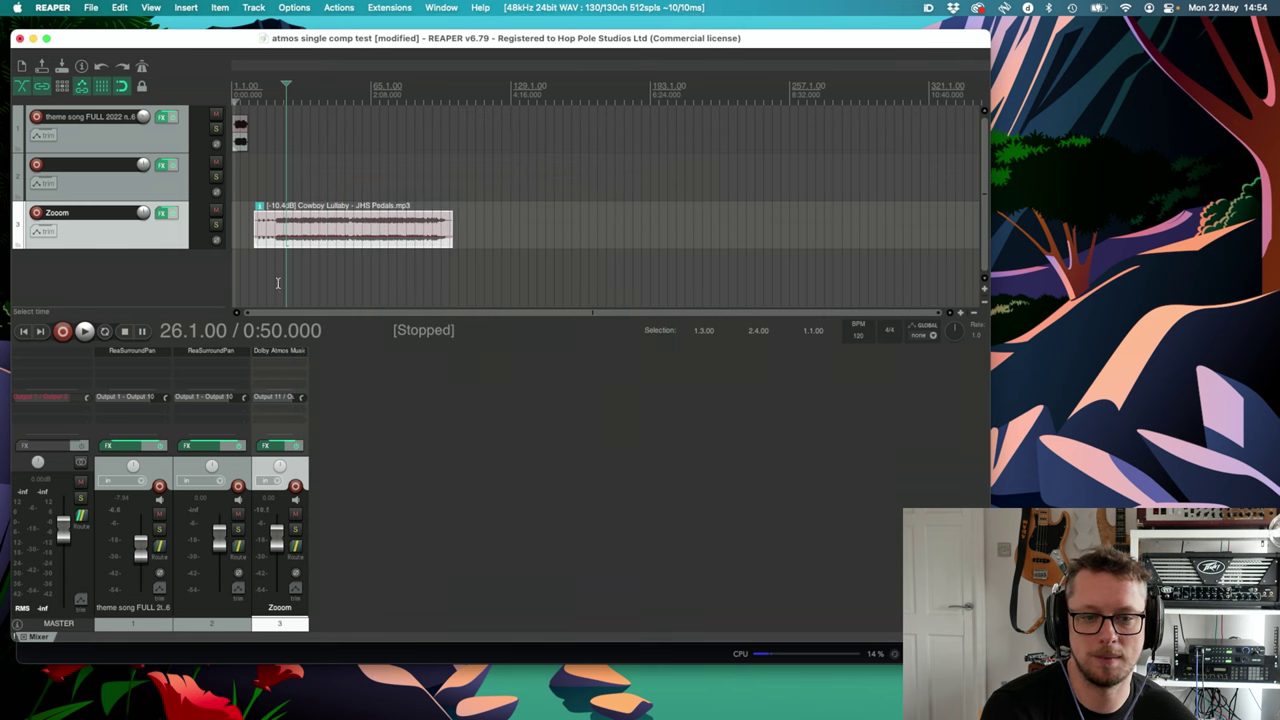
- Add a new track below Zooom and name it Timecode
double_click(122, 275)
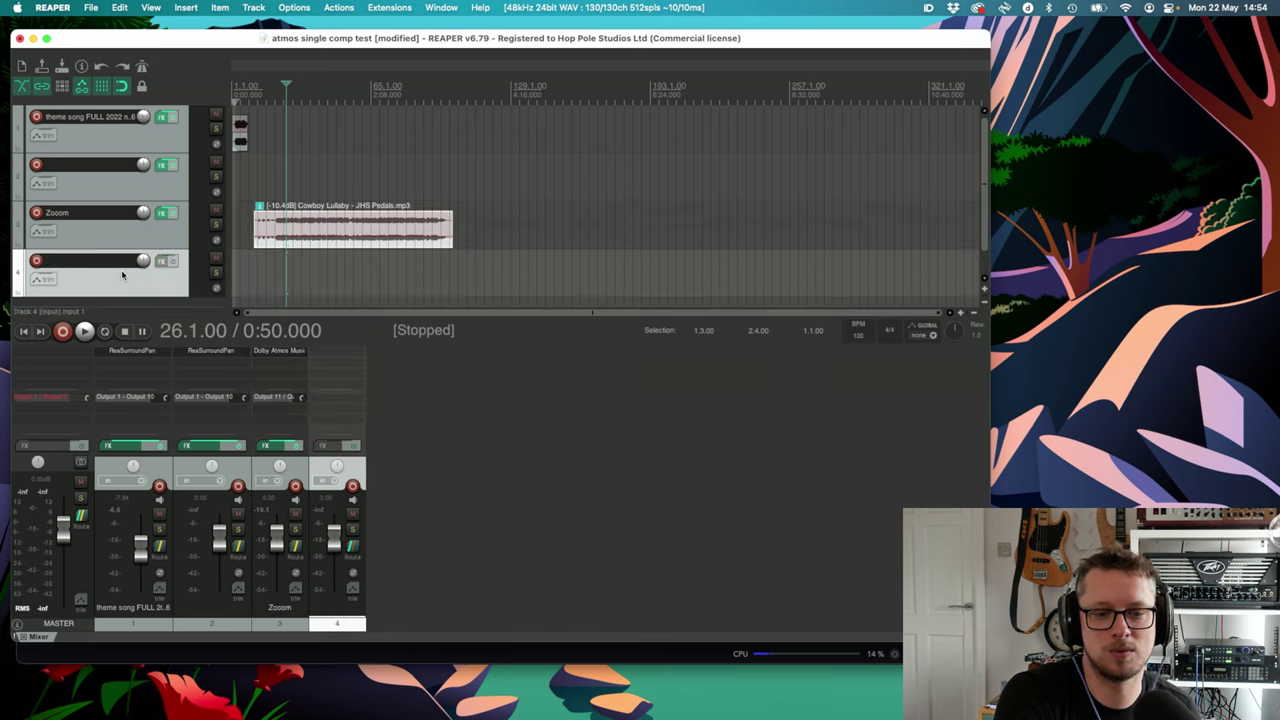
left_click(504, 444)
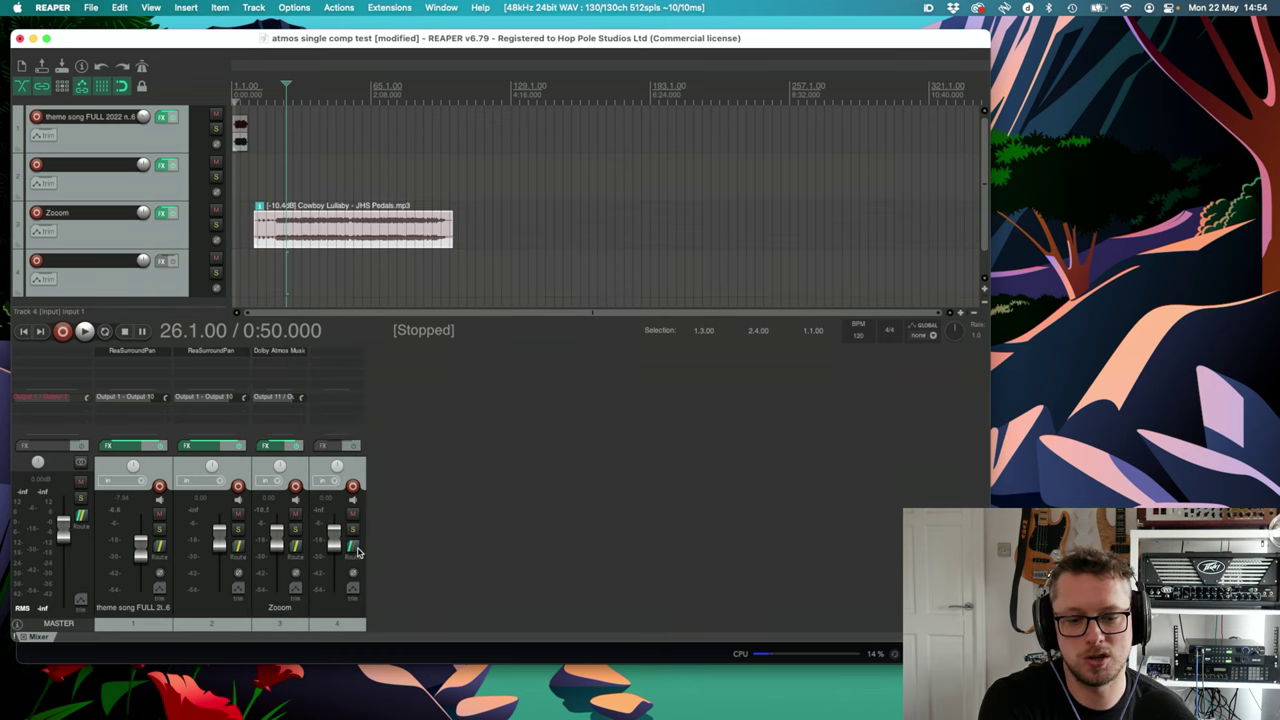
double_click(341, 607)
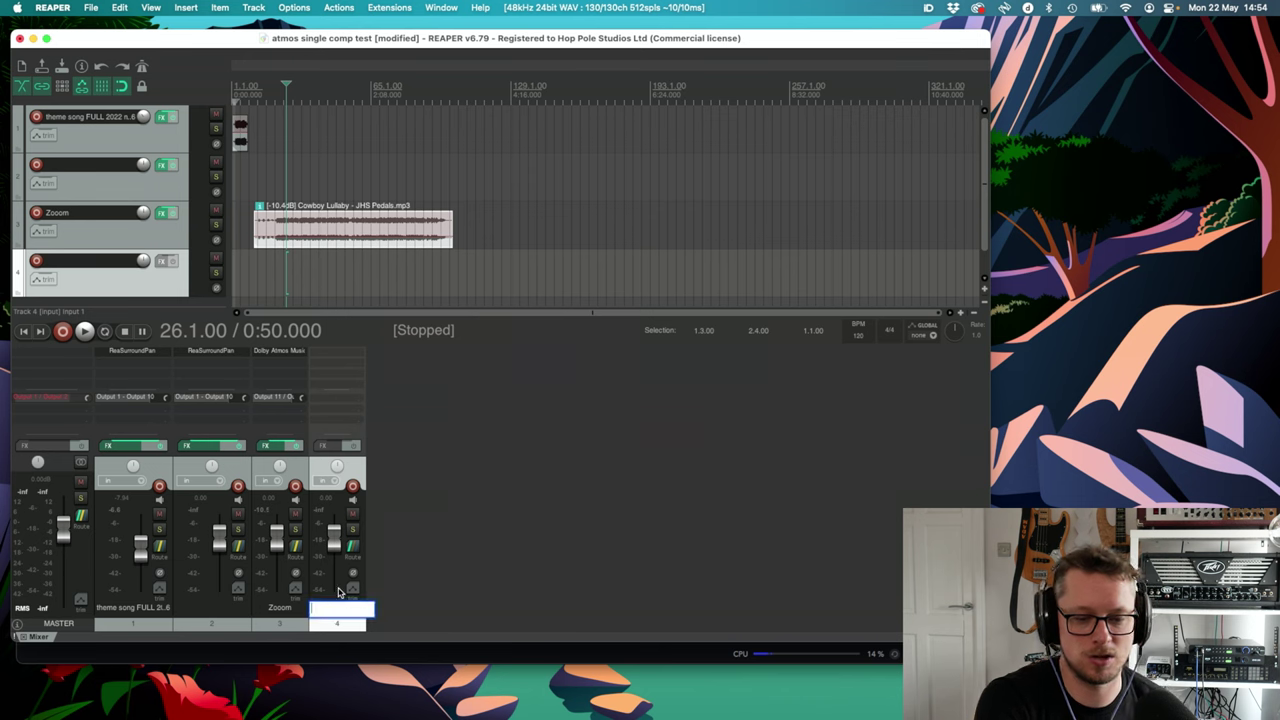
type("Timecode")
key("Return")
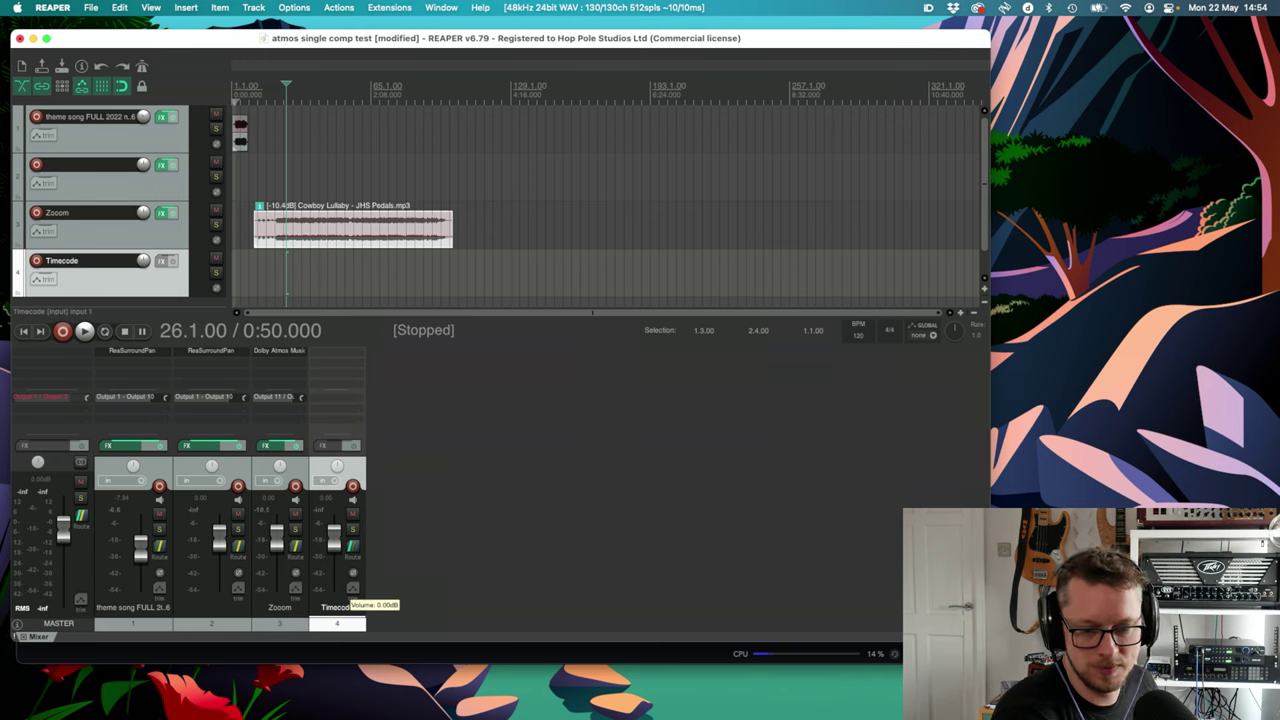
- Route the Timecode track only to hardware output 129, with its master send disabled
left_click(353, 545)
left_click_drag(446, 549, 448, 398)
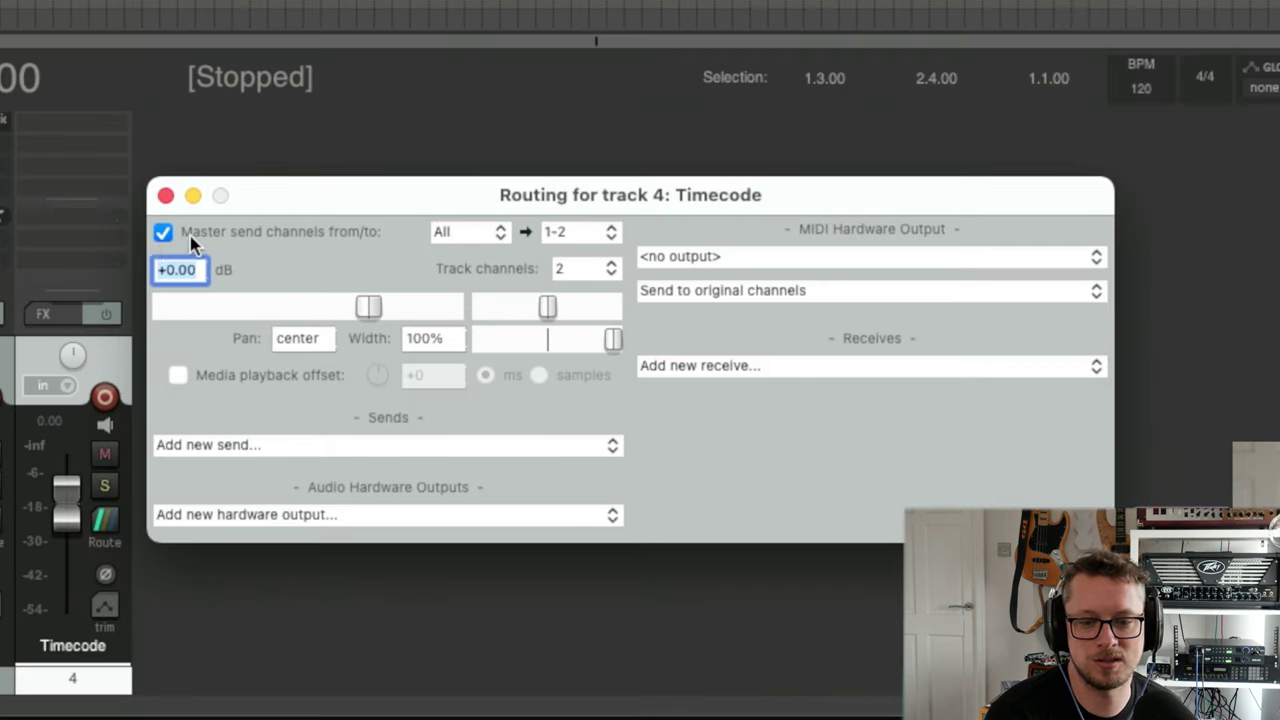
left_click(381, 405)
left_click(273, 277)
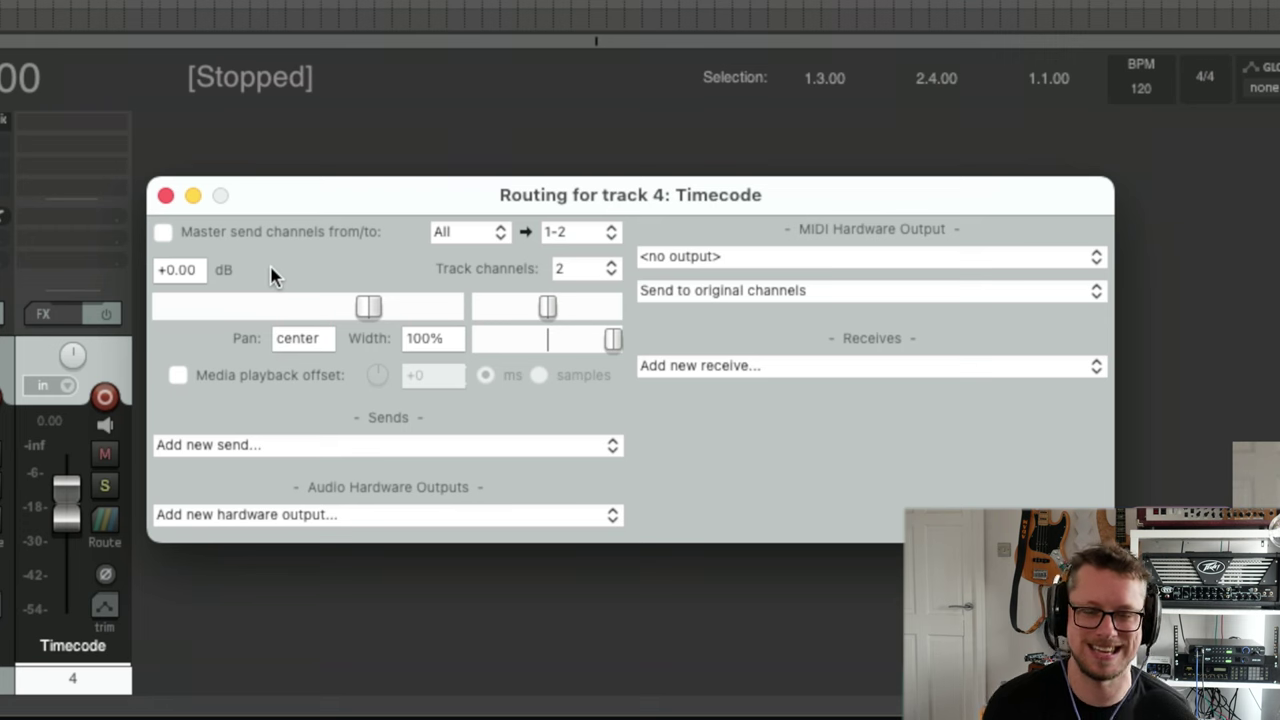
left_click(296, 520)
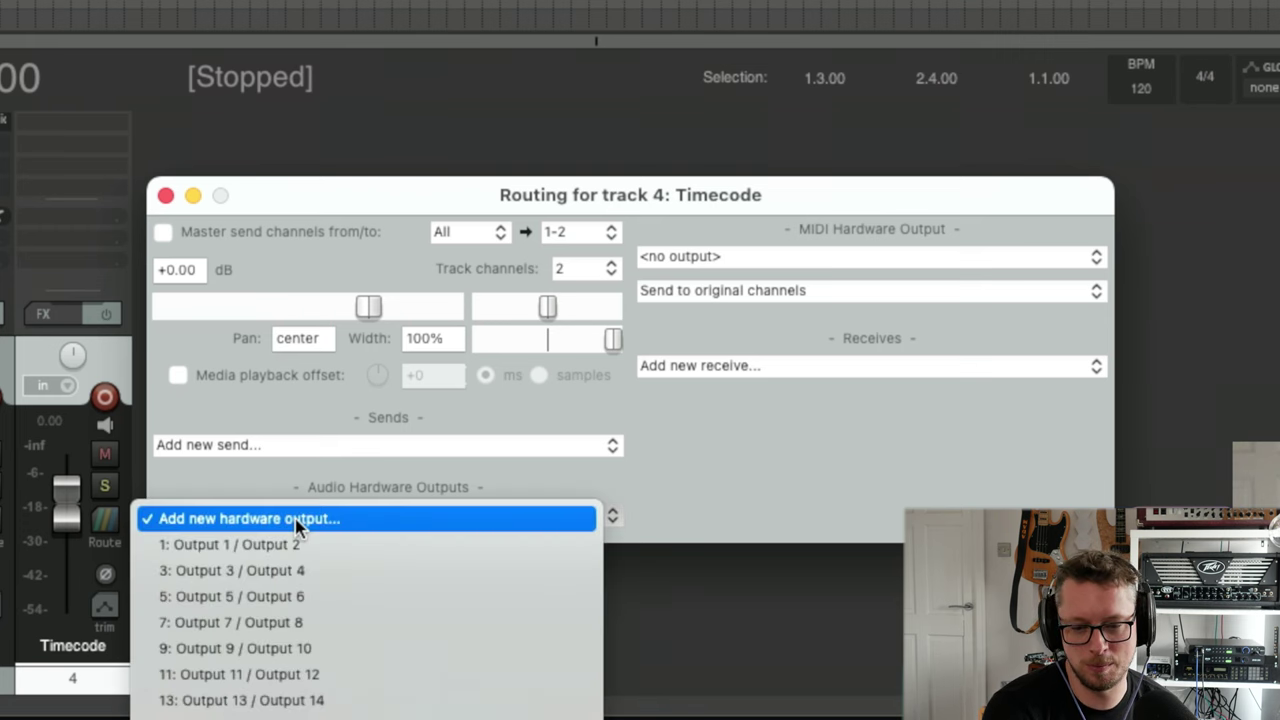
scroll(312, 597, "down", 20)
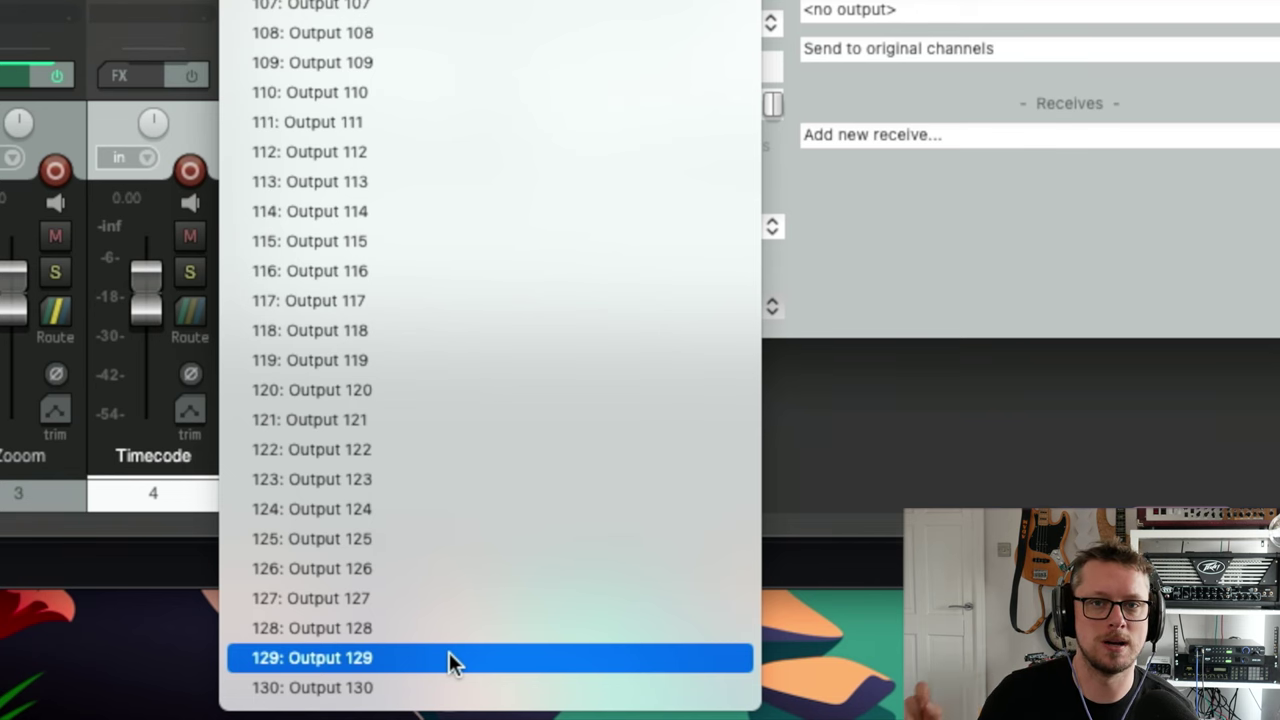
left_click(376, 657)
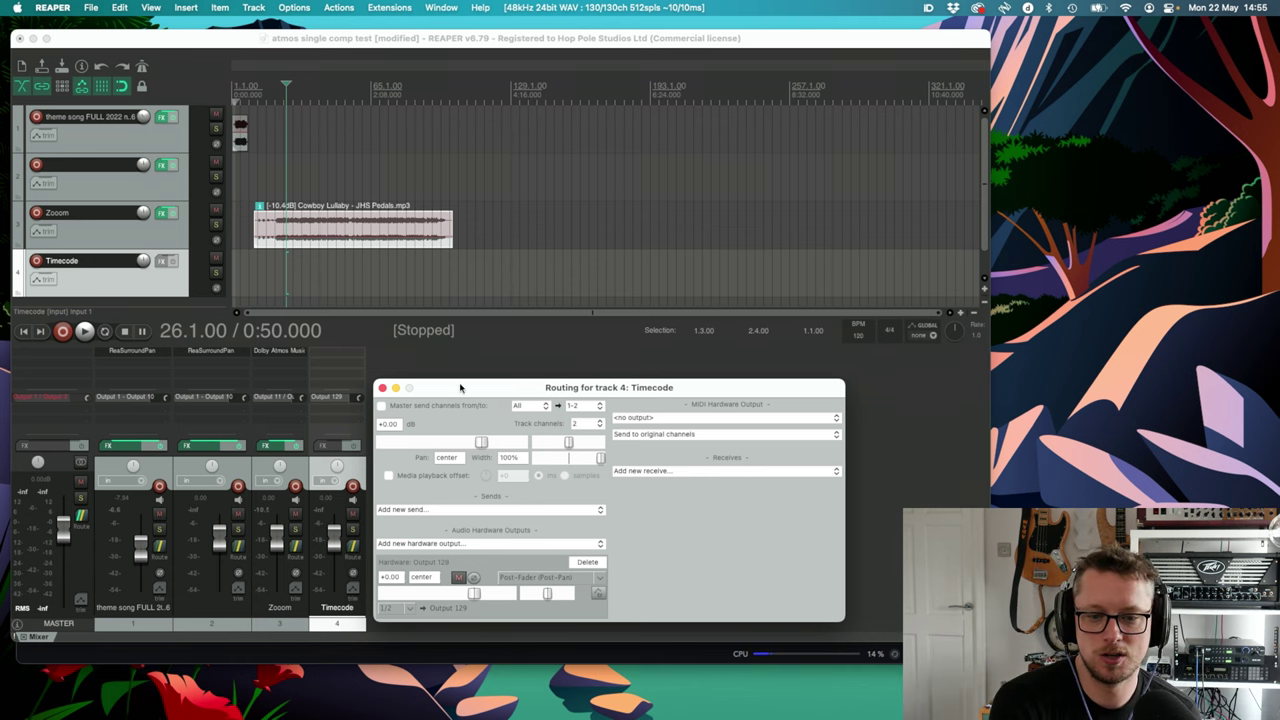
left_click_drag(460, 387, 473, 358)
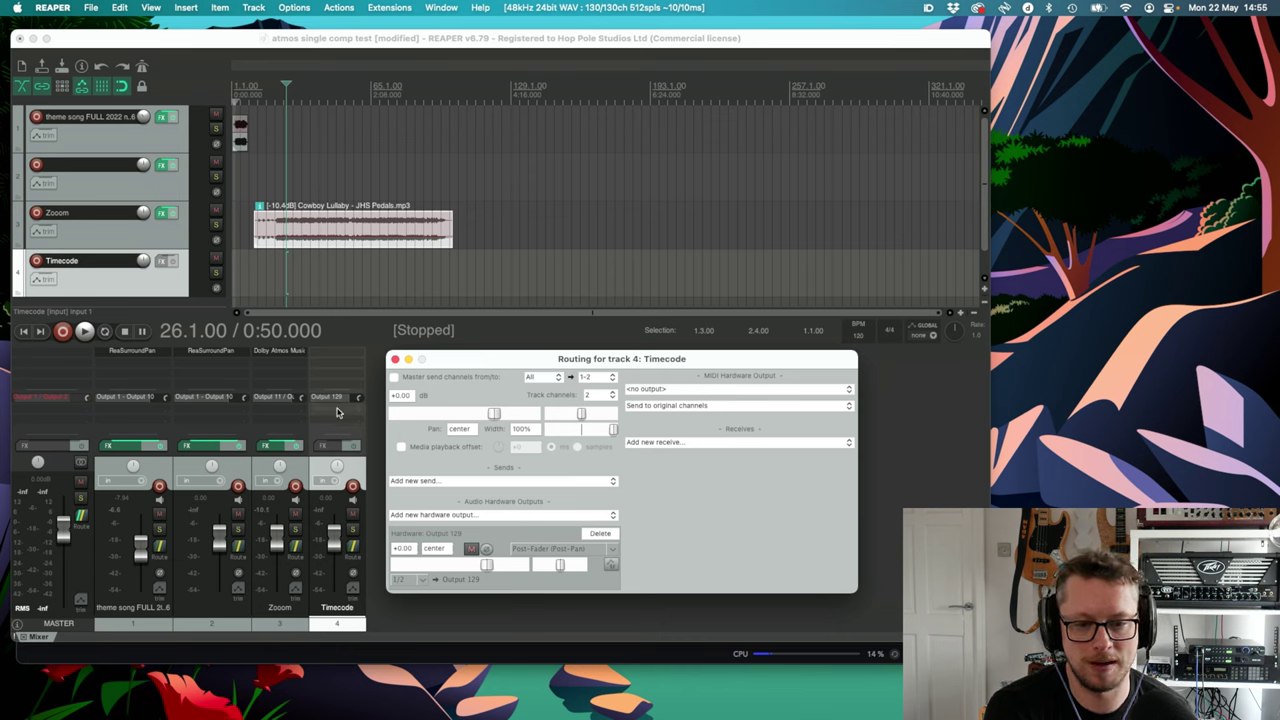
- Insert the AU version of Dolby LTC Generator on the Timecode track and move its window clear of the tracks
double_click(340, 362)
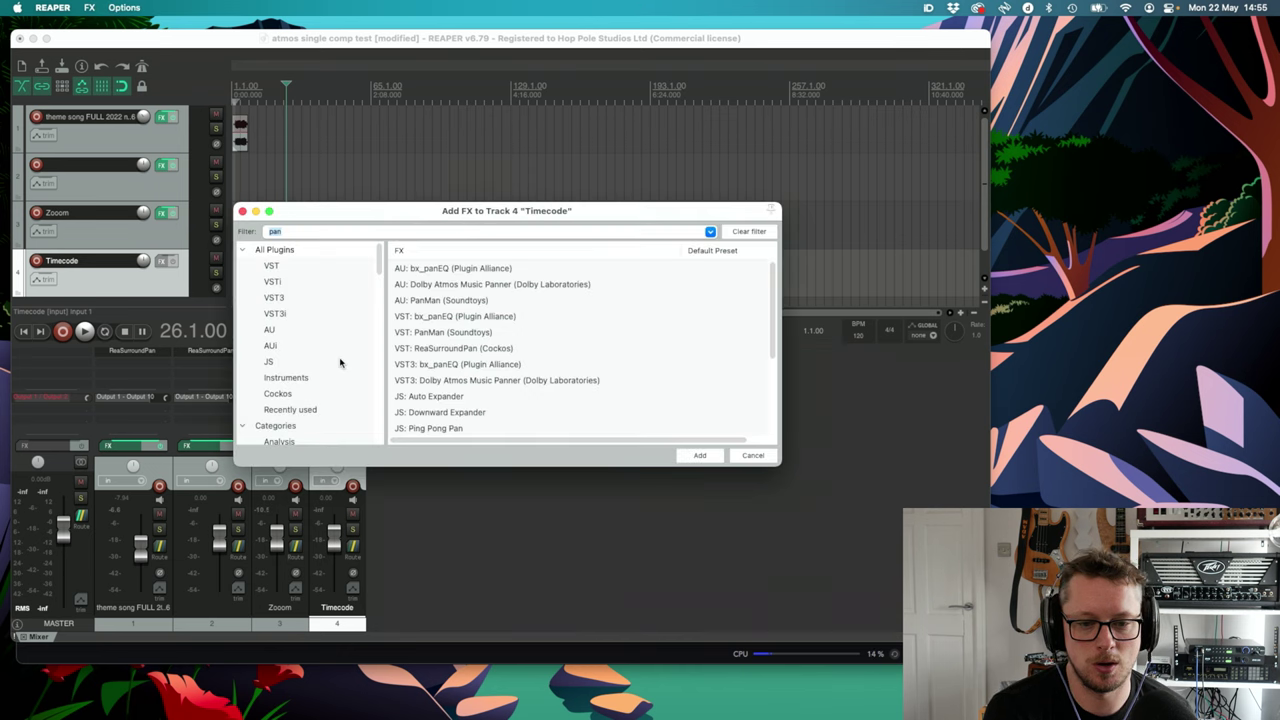
type("dol")
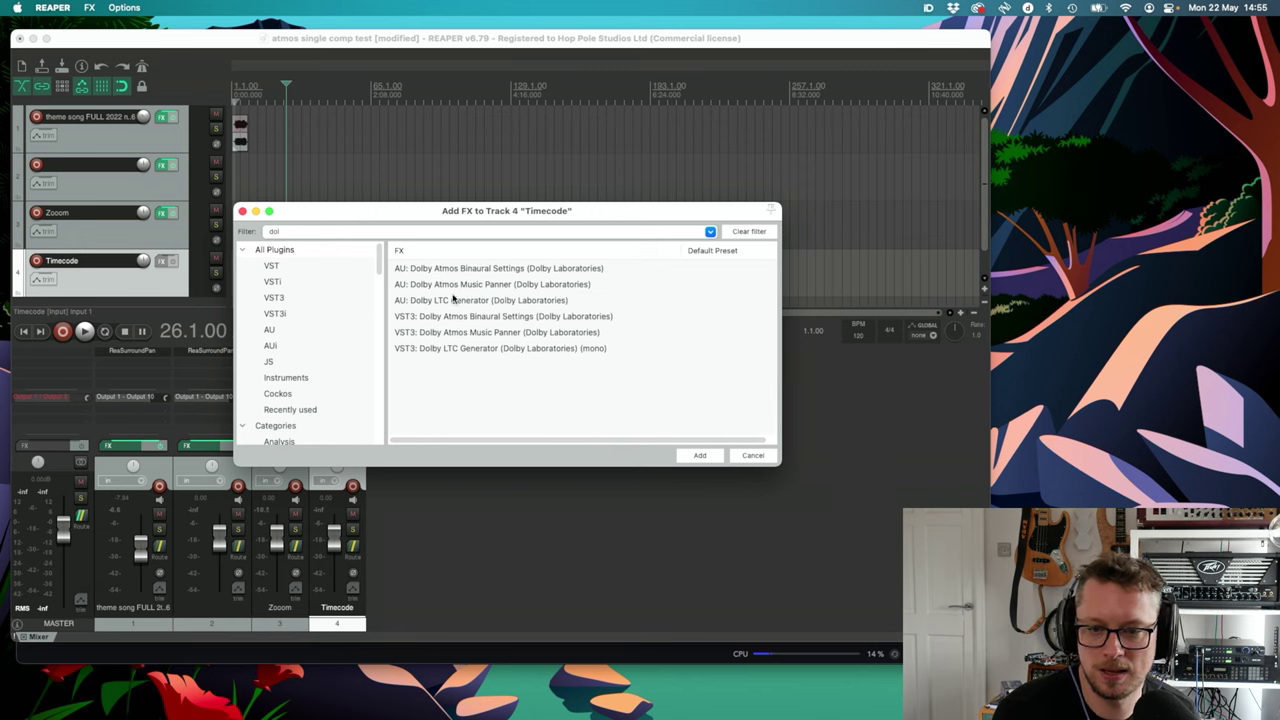
left_click(437, 302)
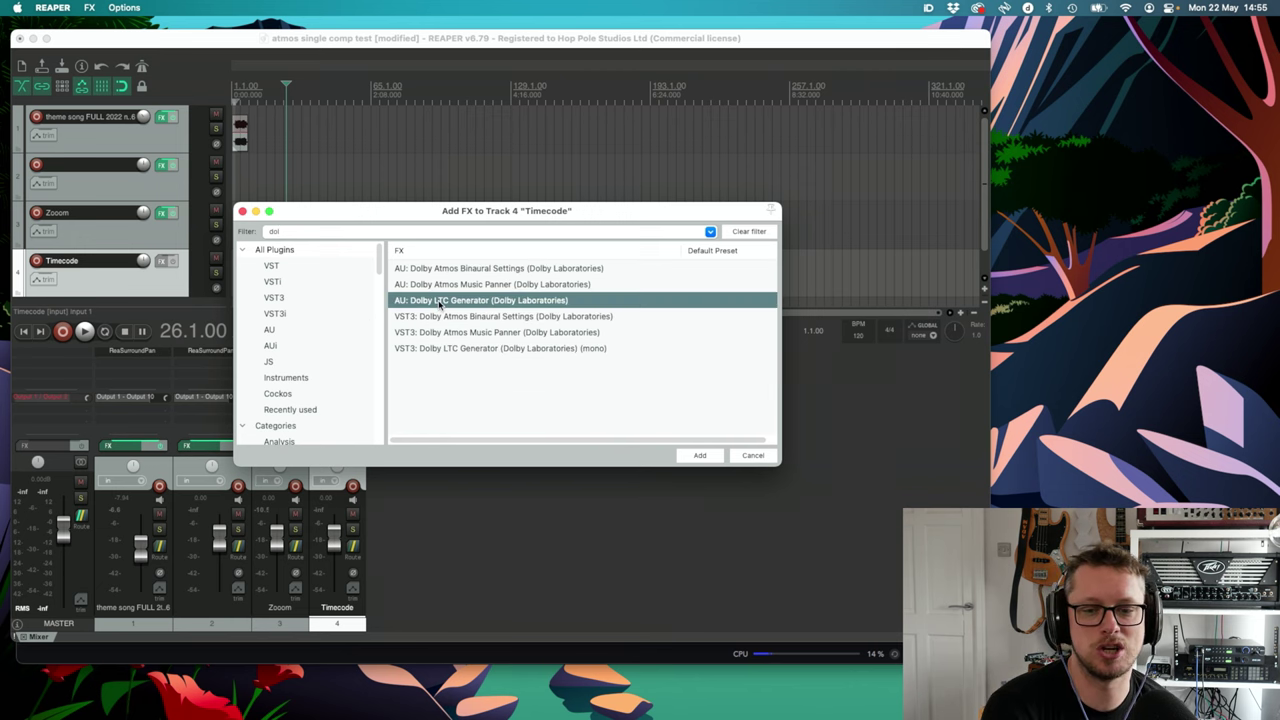
double_click(437, 304)
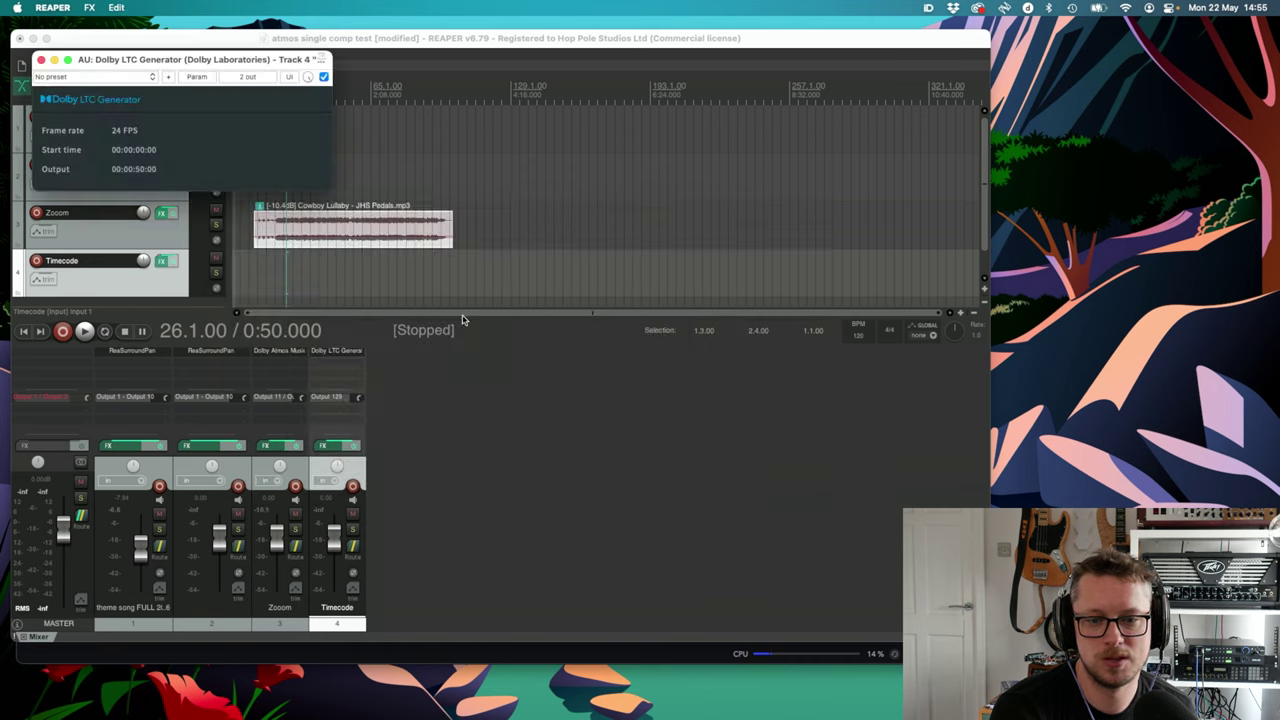
left_click_drag(214, 60, 434, 169)
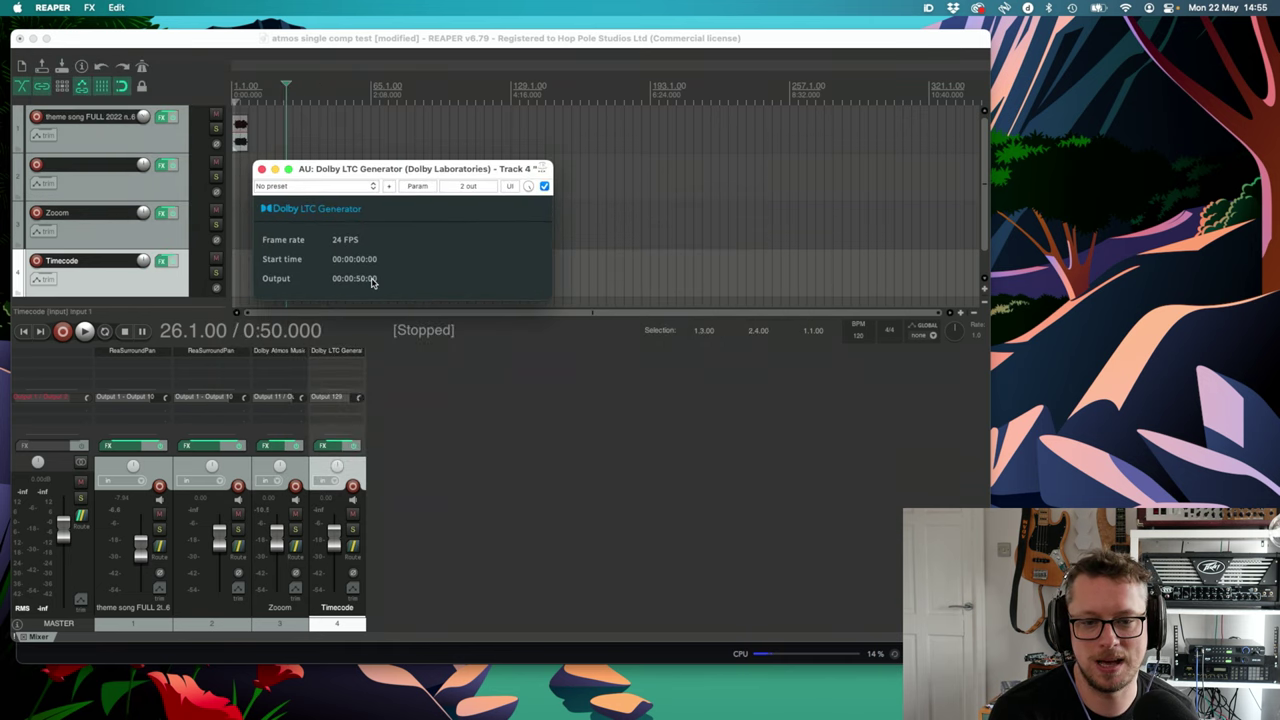
left_click_drag(333, 172, 463, 349)
- Place the edit cursor at 25.1.00, start playback in REAPER, and check the incoming timecode in the Dolby Atmos Renderer
left_click(283, 89)
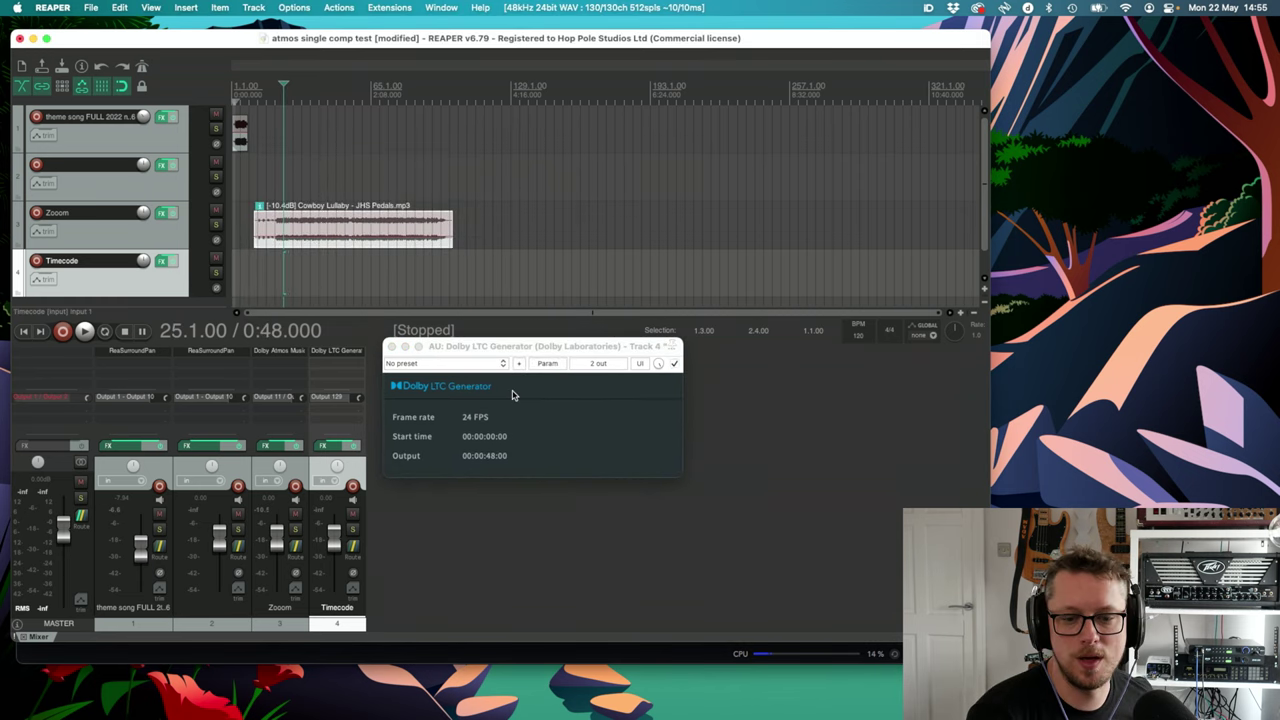
key("super+Tab")
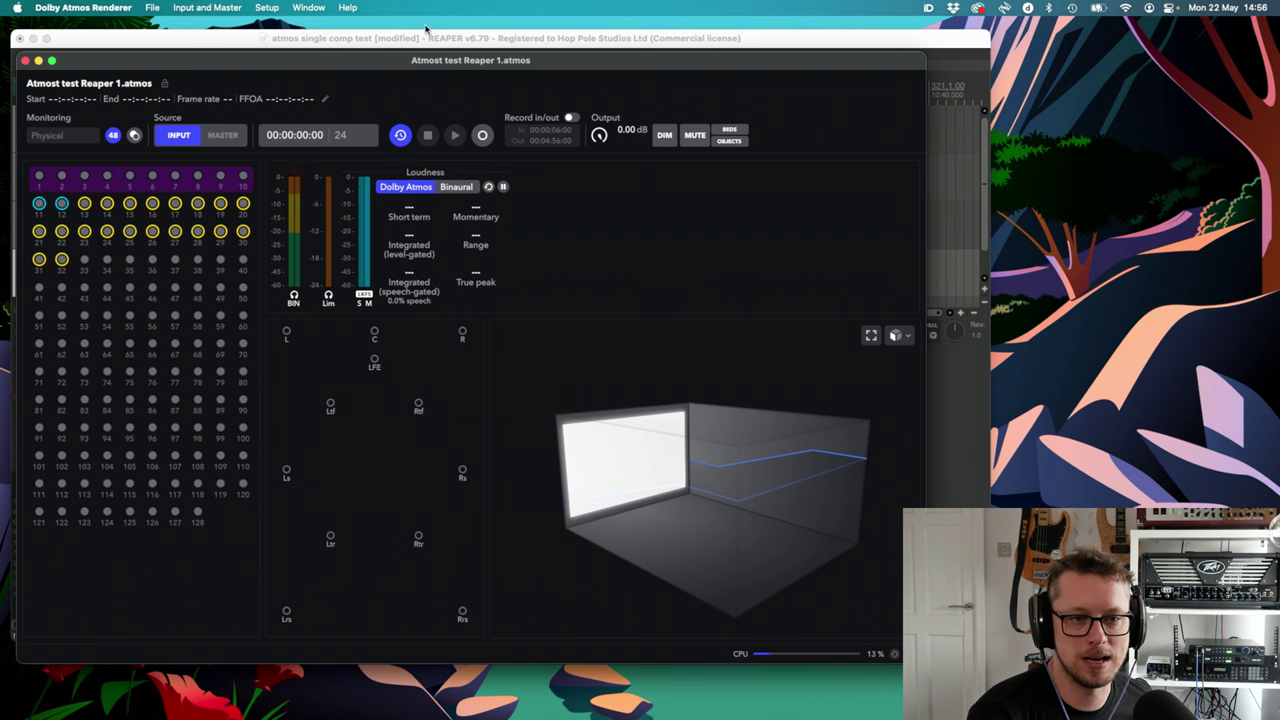
left_click(426, 37)
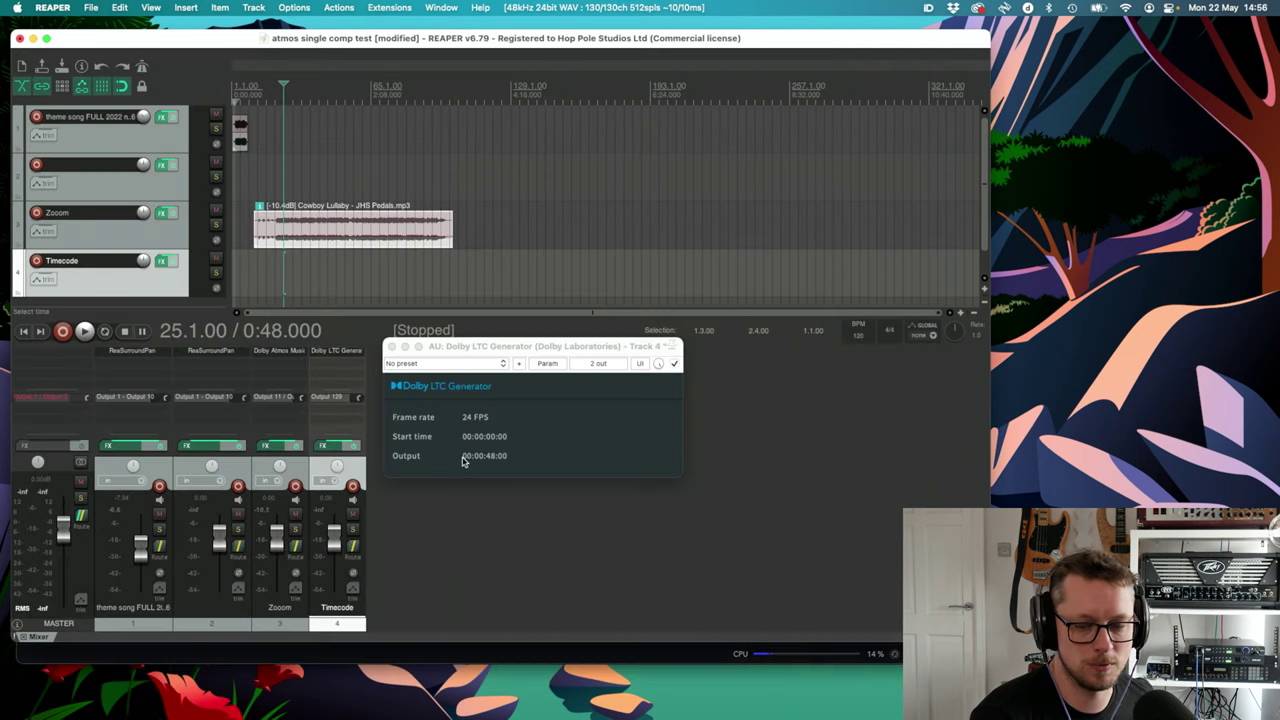
key("space")
key("super+Tab")
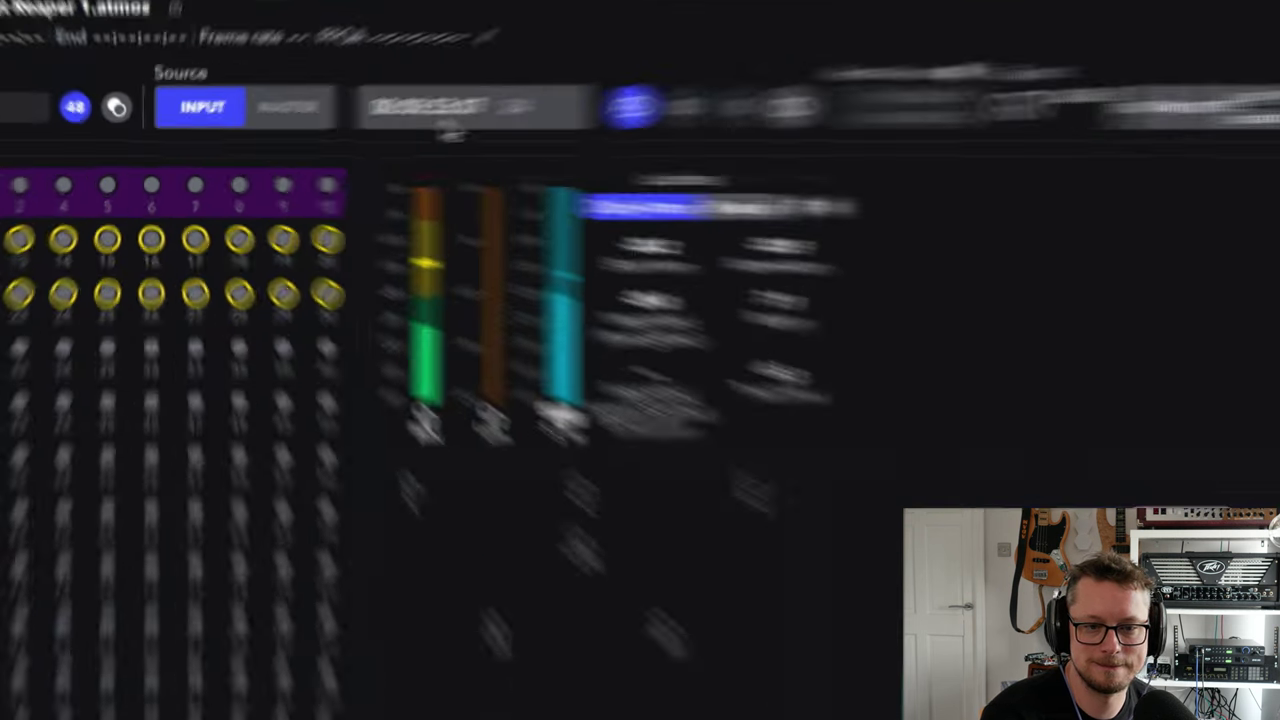
- Arrange the Dolby Atmos Renderer and REAPER side by side, narrowing the REAPER window so both timecodes can be compared
key("super+Tab")
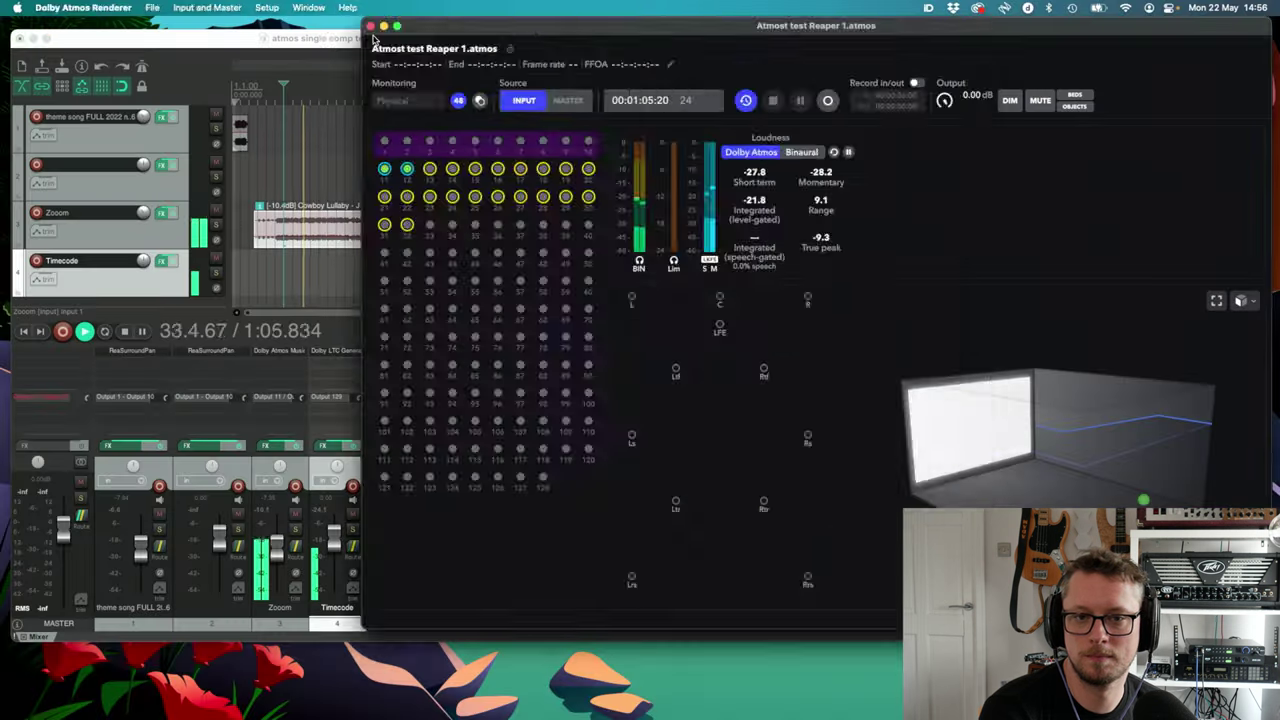
left_click(365, 38)
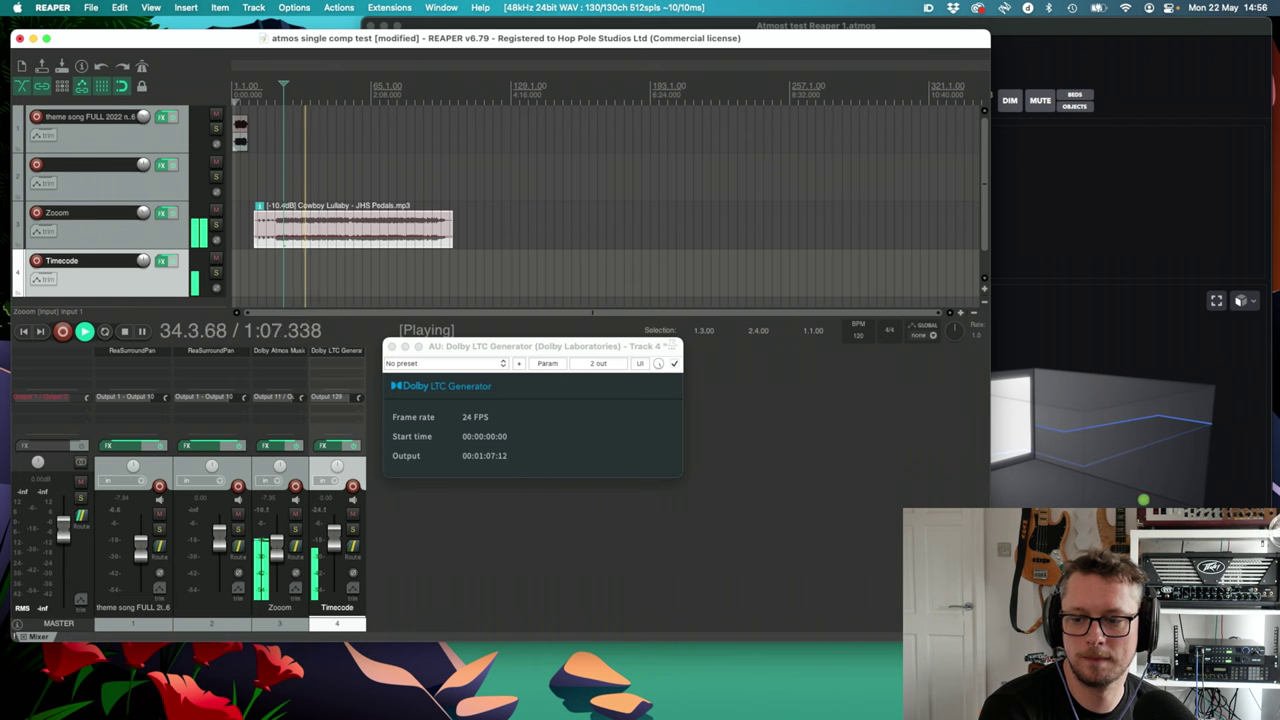
left_click_drag(989, 637, 535, 688)
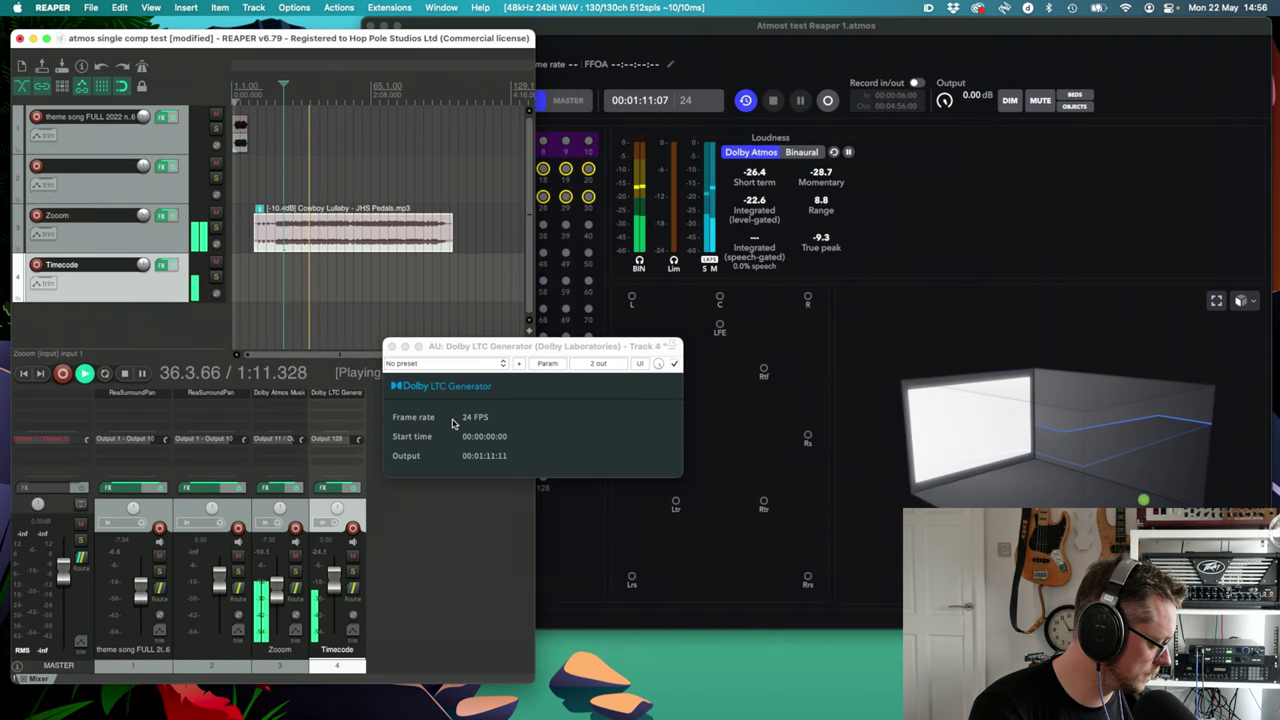
- Close the LTC Generator and, in the Zooom track's Dolby Atmos Music Panner, set object 11 to X -60, Y 59, Z 37, size 25
left_click(390, 346)
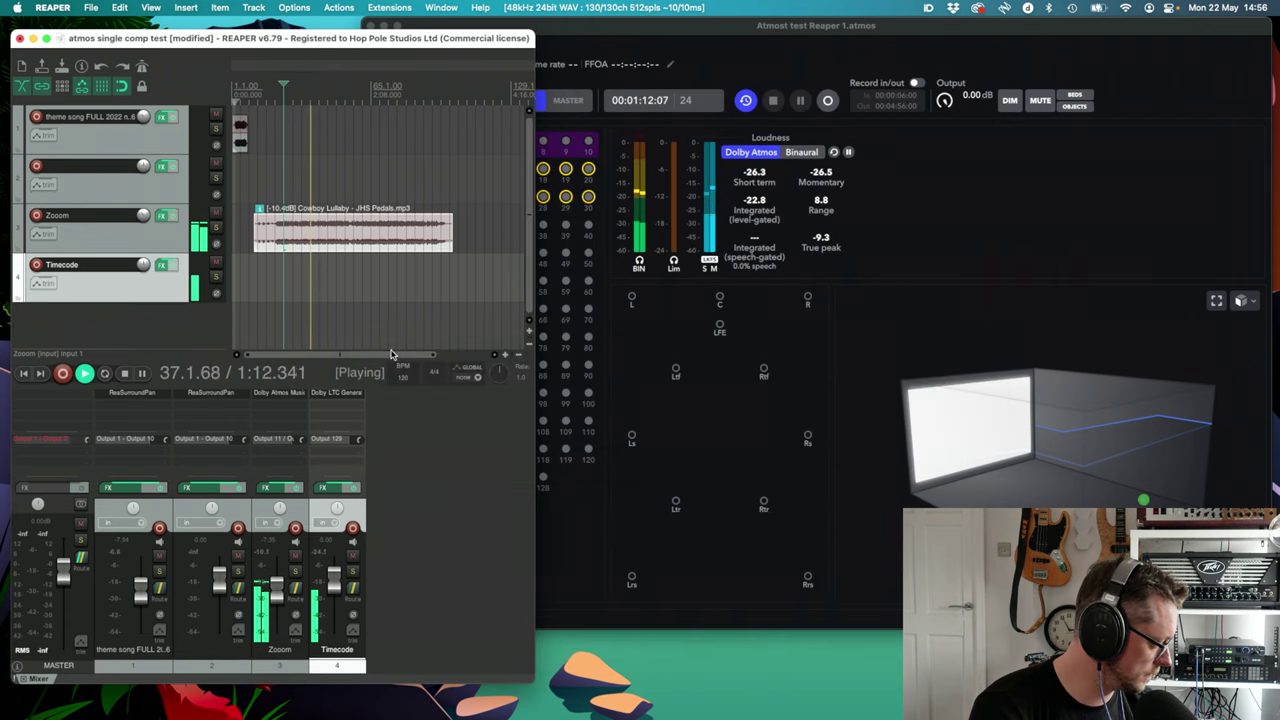
left_click(297, 397)
left_click_drag(257, 340, 316, 238)
left_click_drag(395, 255, 277, 206)
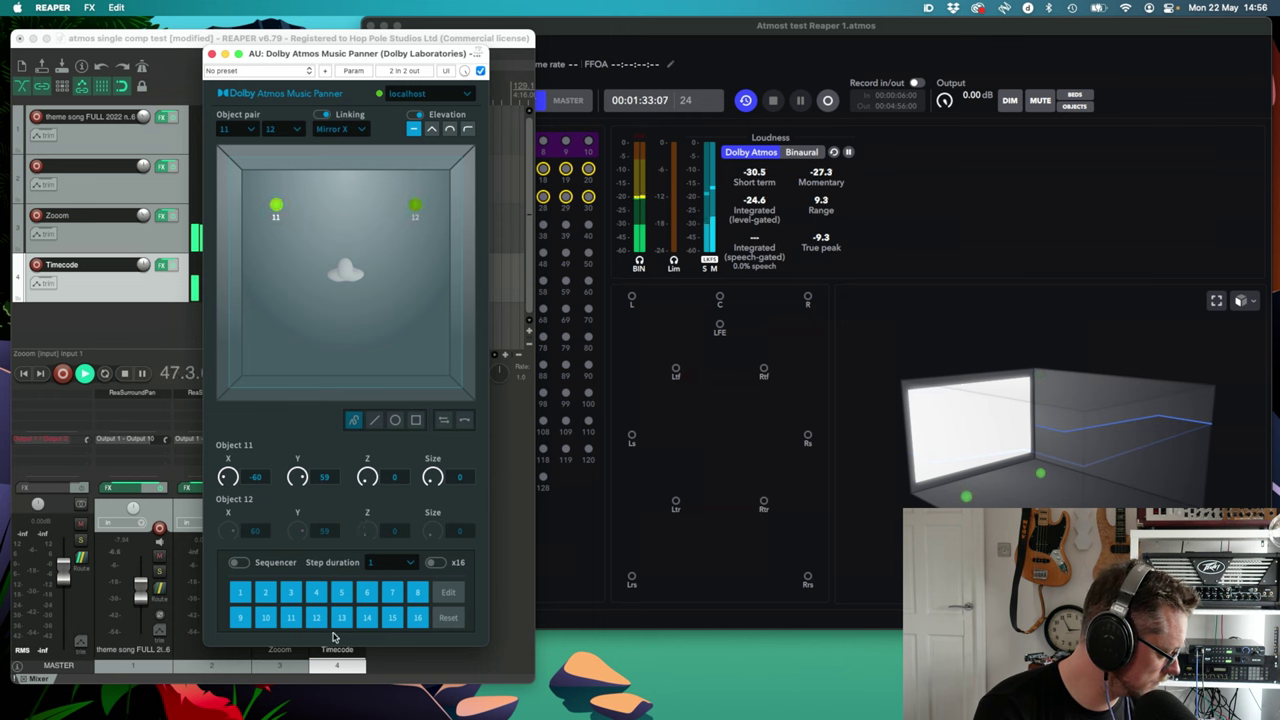
left_click_drag(432, 477, 432, 455)
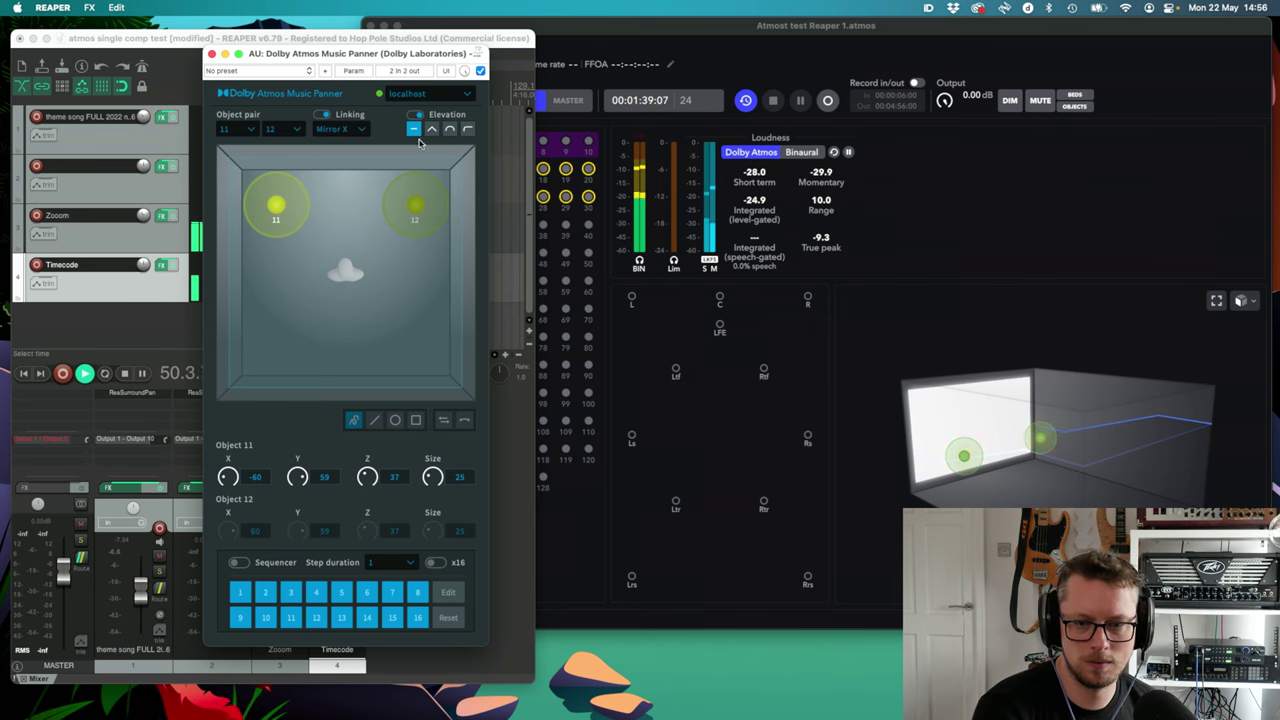
left_click_drag(356, 64, 558, 74)
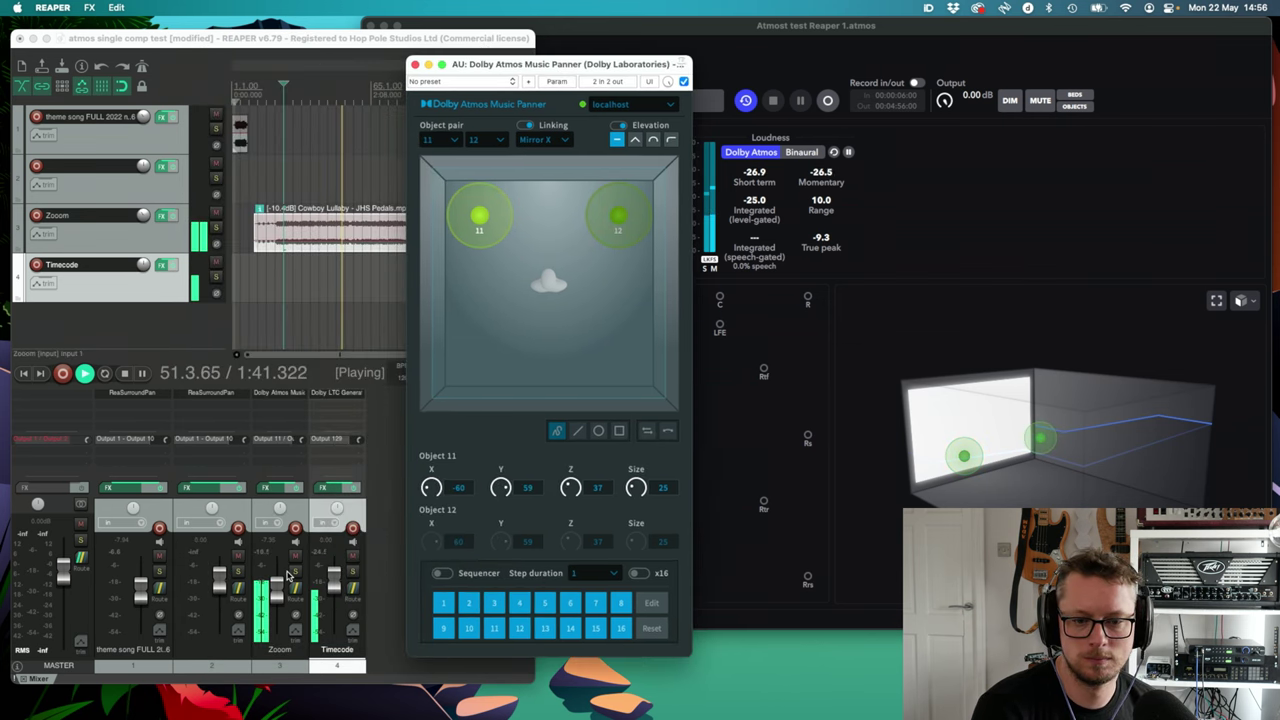
- Move REAPER's playback position to 33.1.00, stop playback, and shift the panner window slightly lower
left_click(284, 592)
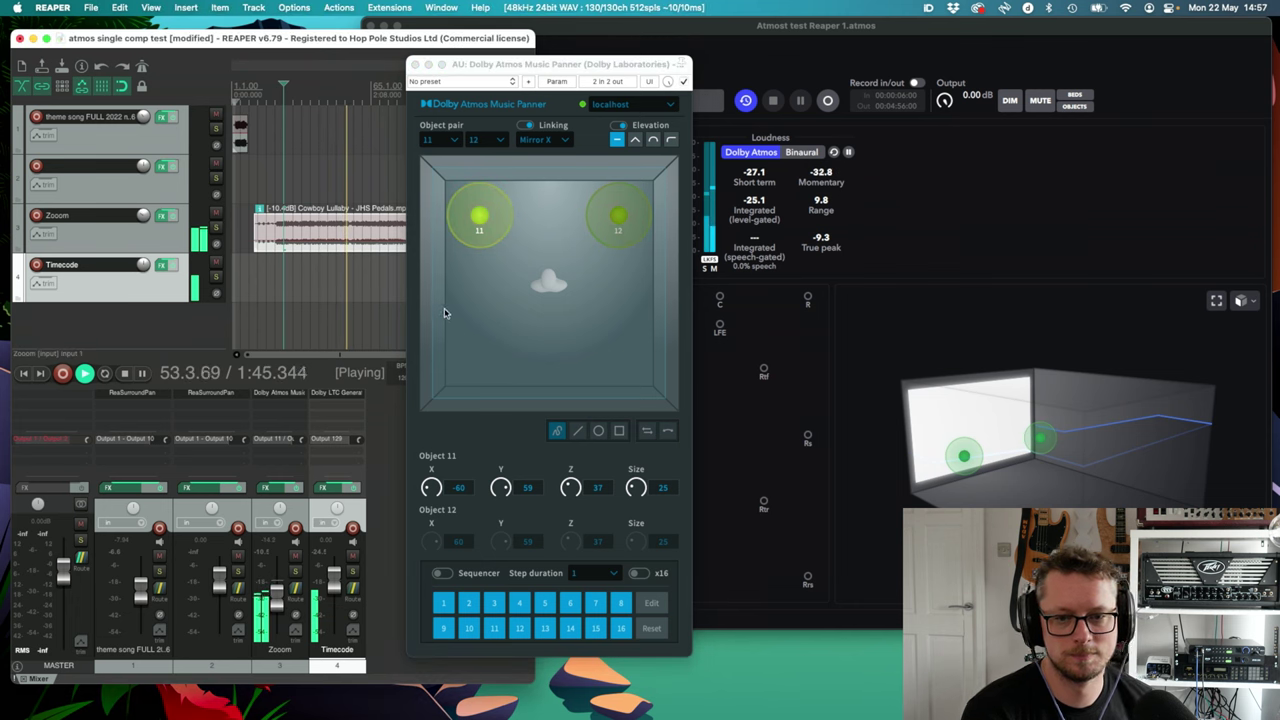
left_click(298, 90)
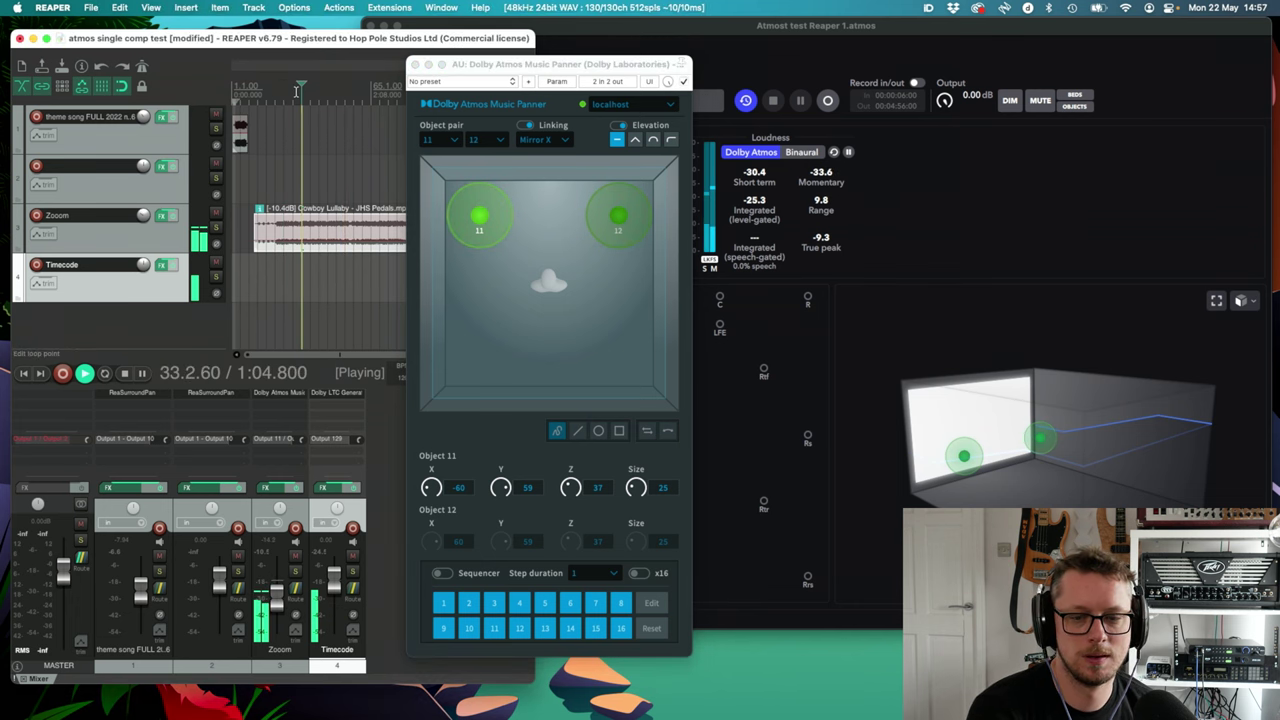
key("space")
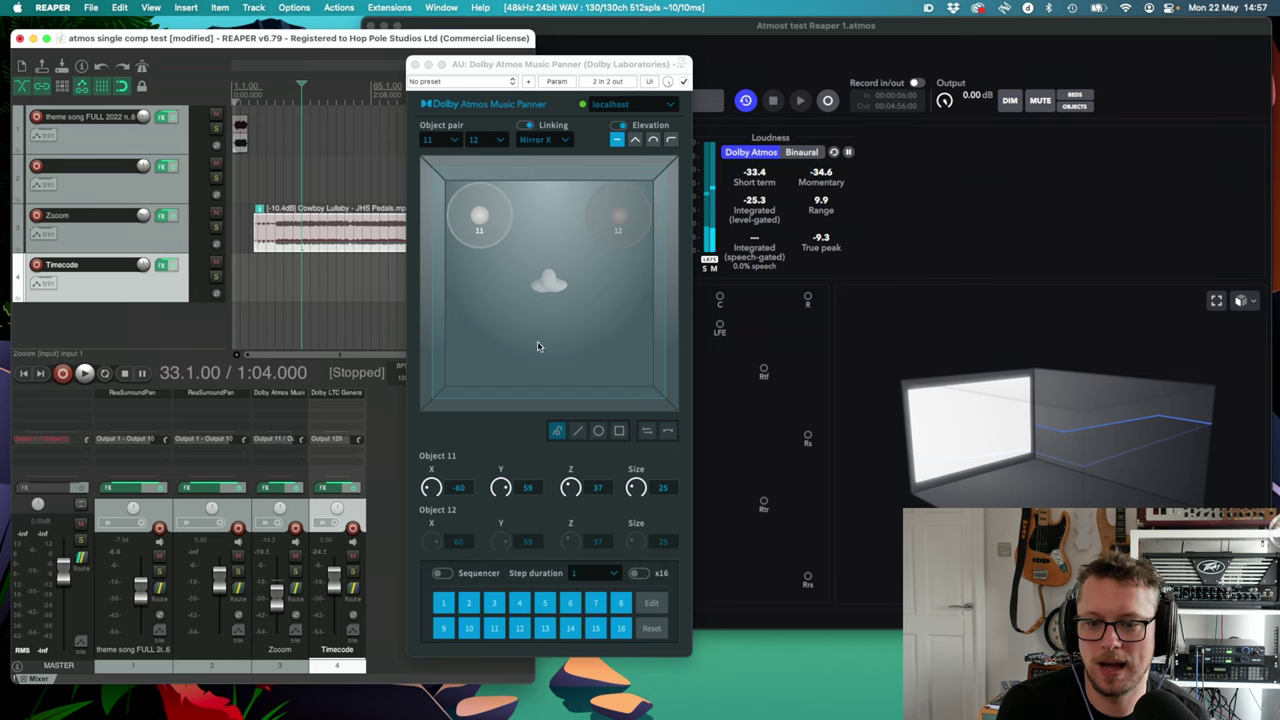
left_click(618, 436)
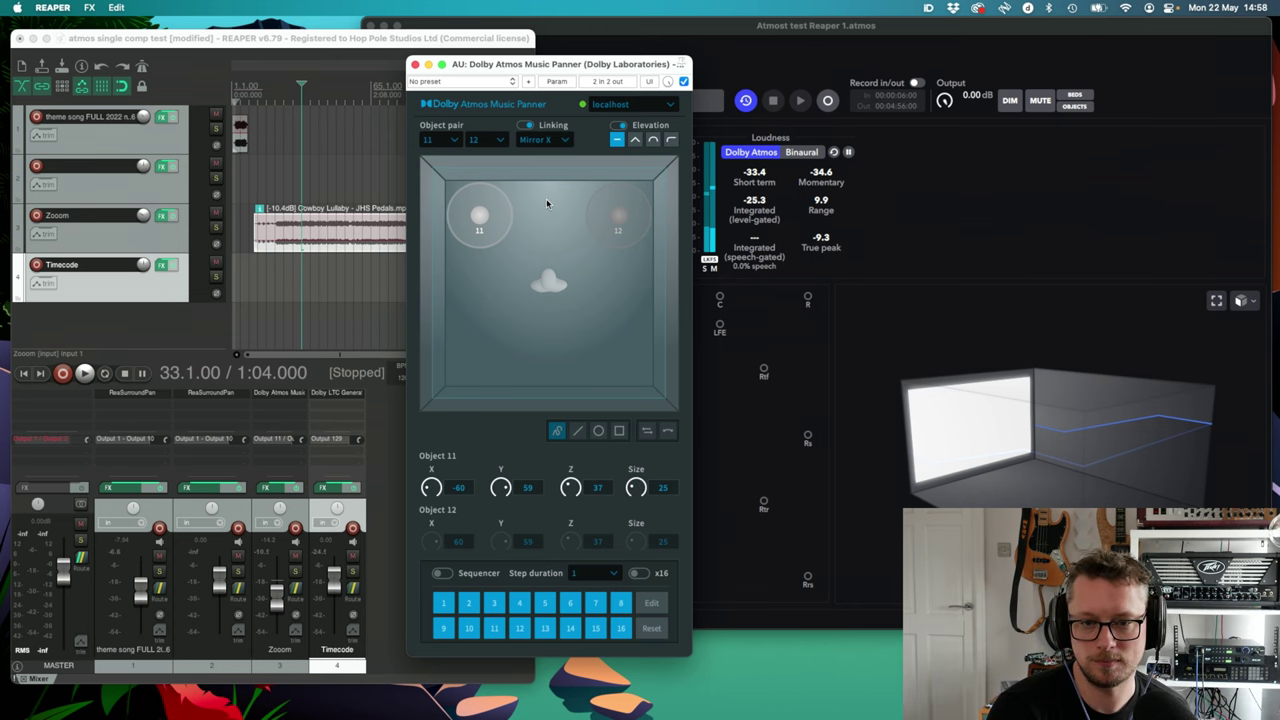
left_click_drag(492, 71, 465, 112)
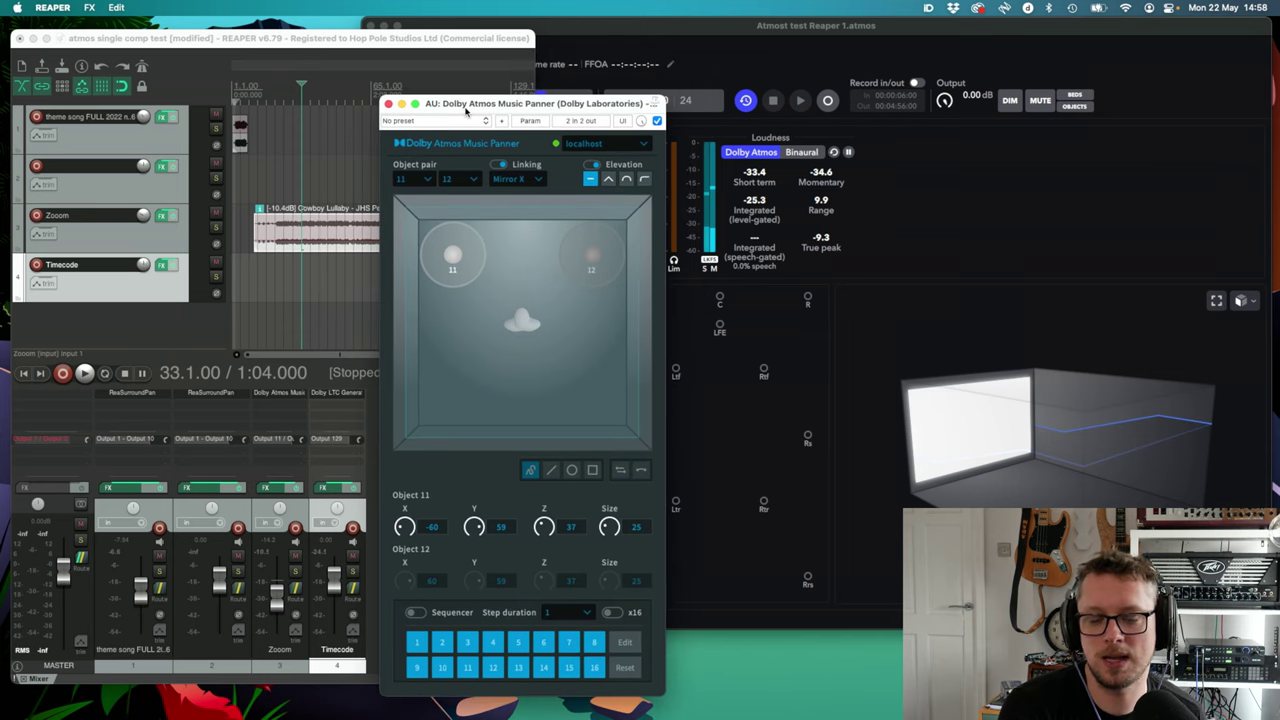
left_click(390, 45)
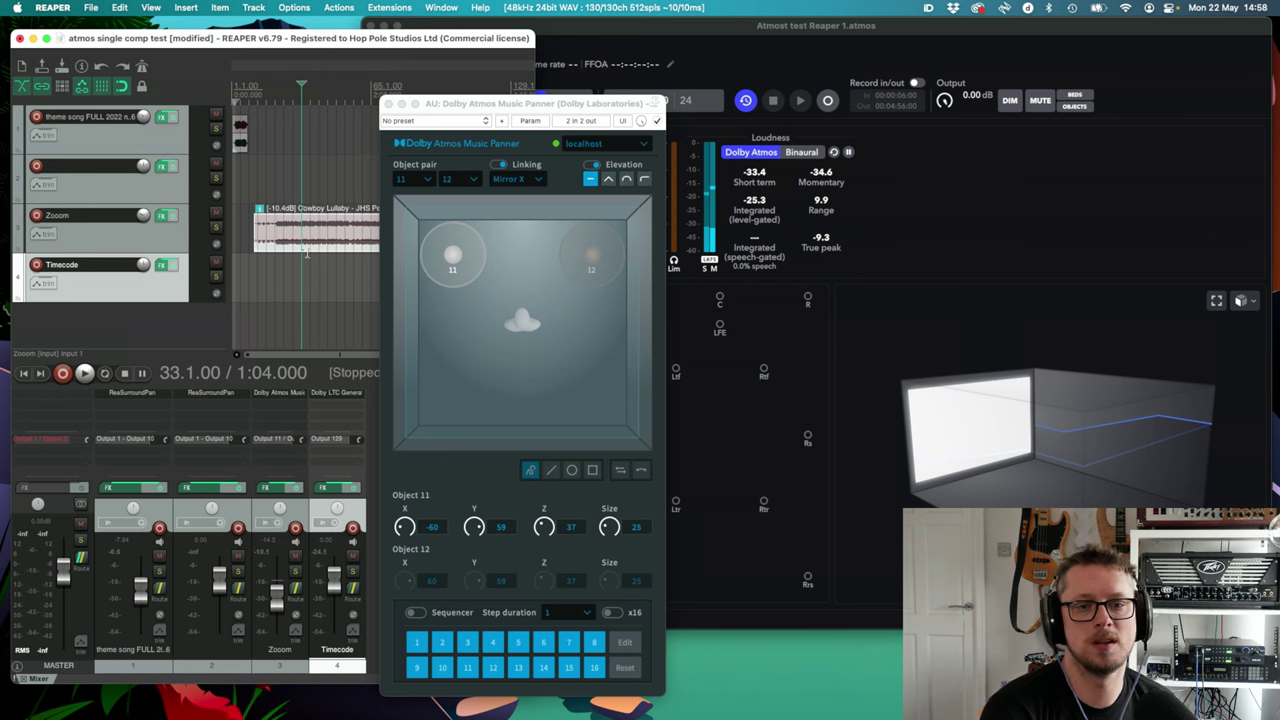
- Arm recording in the Dolby Atmos Renderer, start REAPER playback from 5.1.00, and check the Renderer while it records
left_click(660, 25)
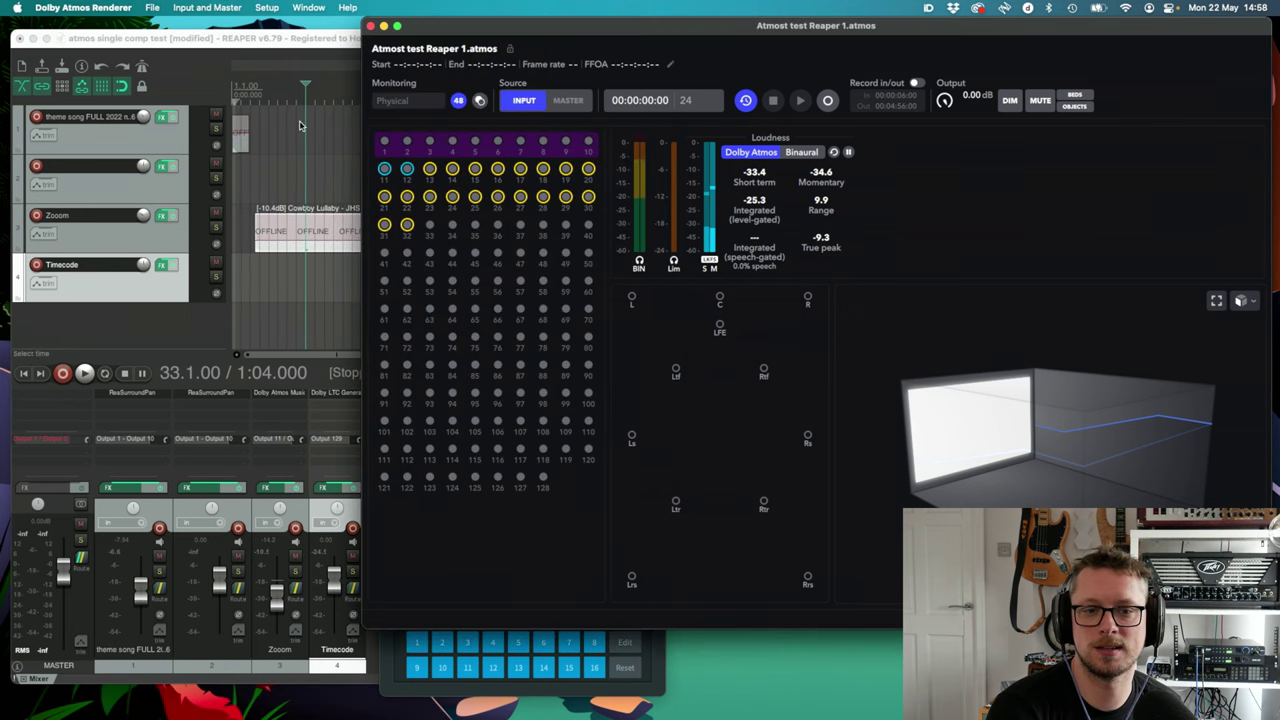
left_click(240, 92)
left_click(240, 92)
scroll(288, 115, "up", 3)
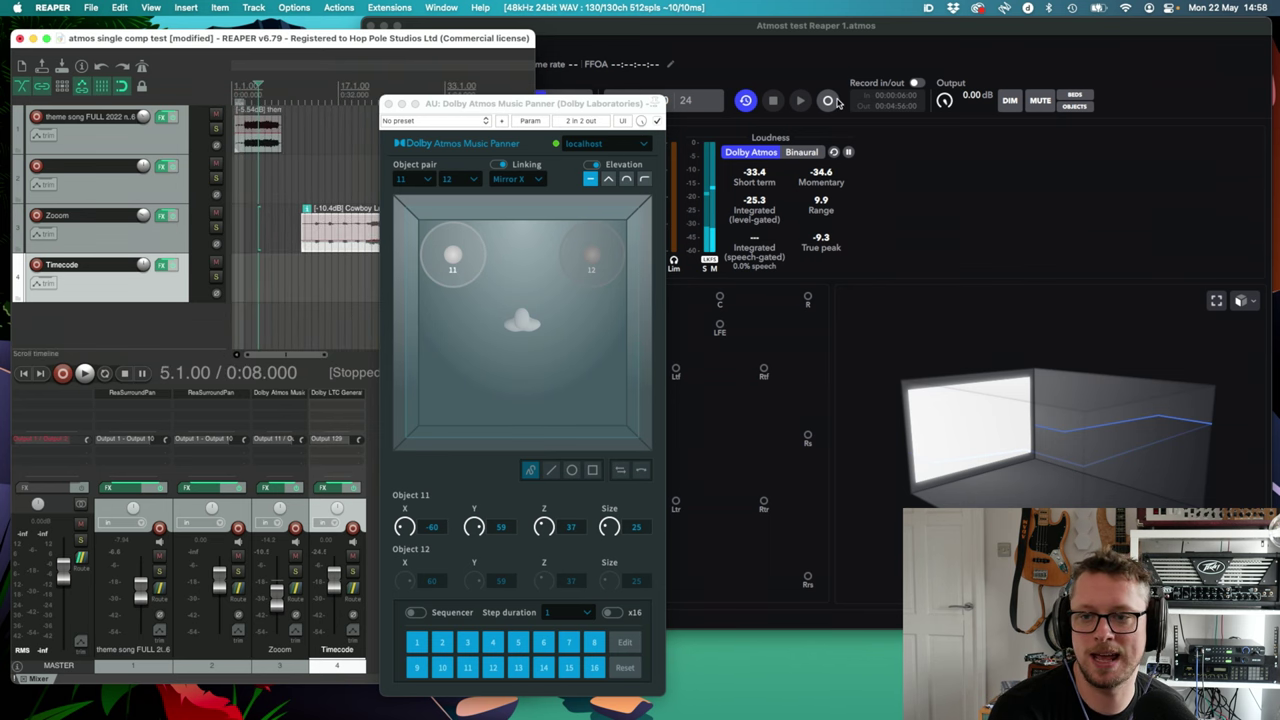
left_click(830, 101)
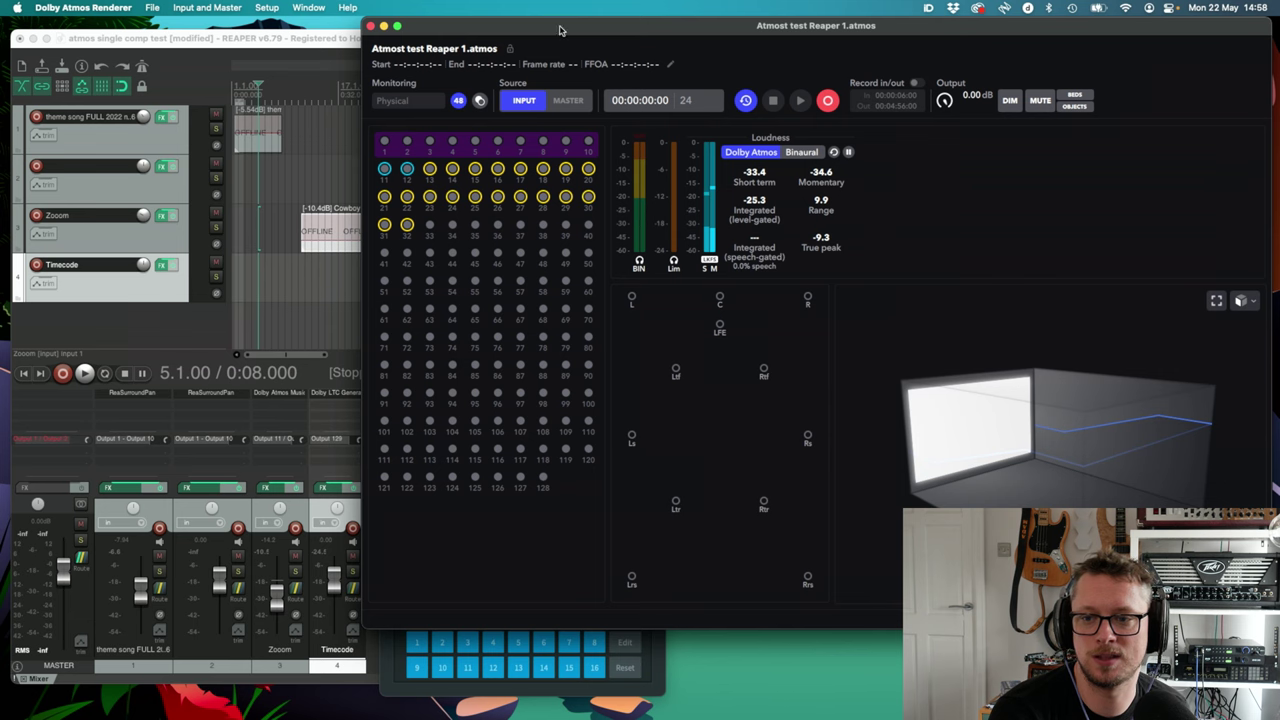
left_click(346, 45)
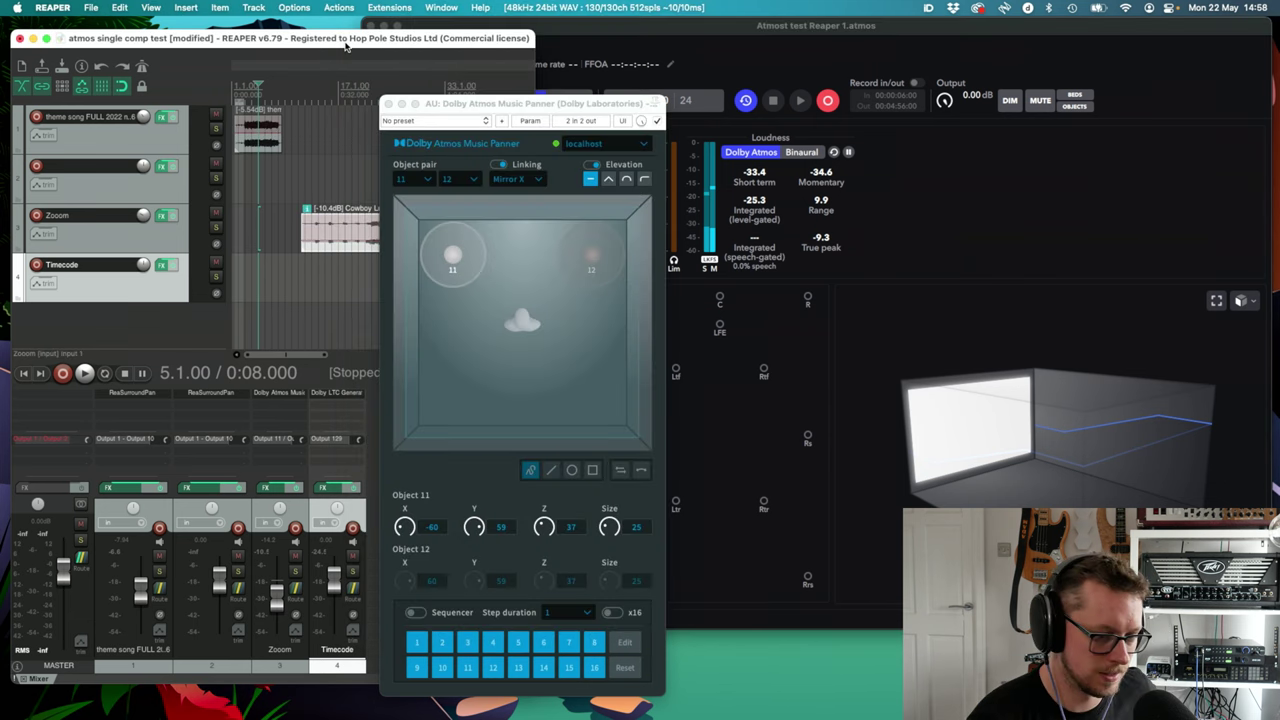
key("space")
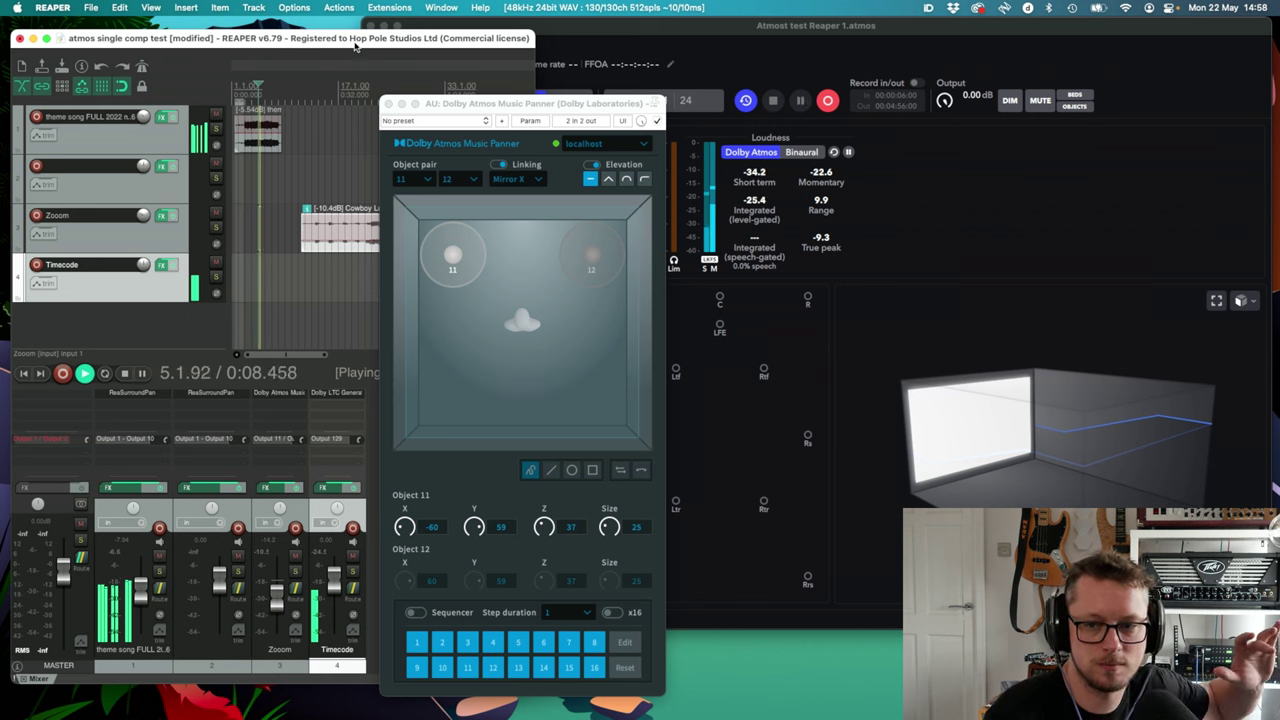
left_click(970, 190)
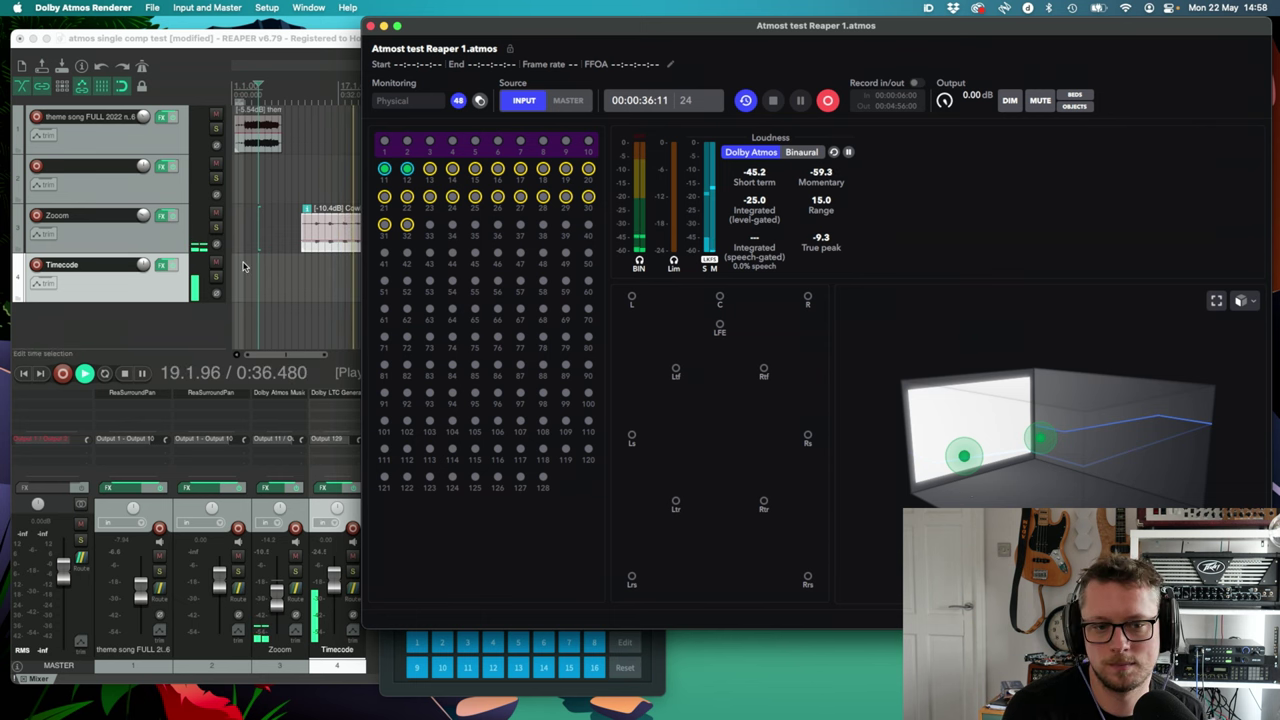
- While recording, move the Zooom track's object 11 towards the rear at X -64, Y -53, Z 75, with size 8
left_click(155, 238)
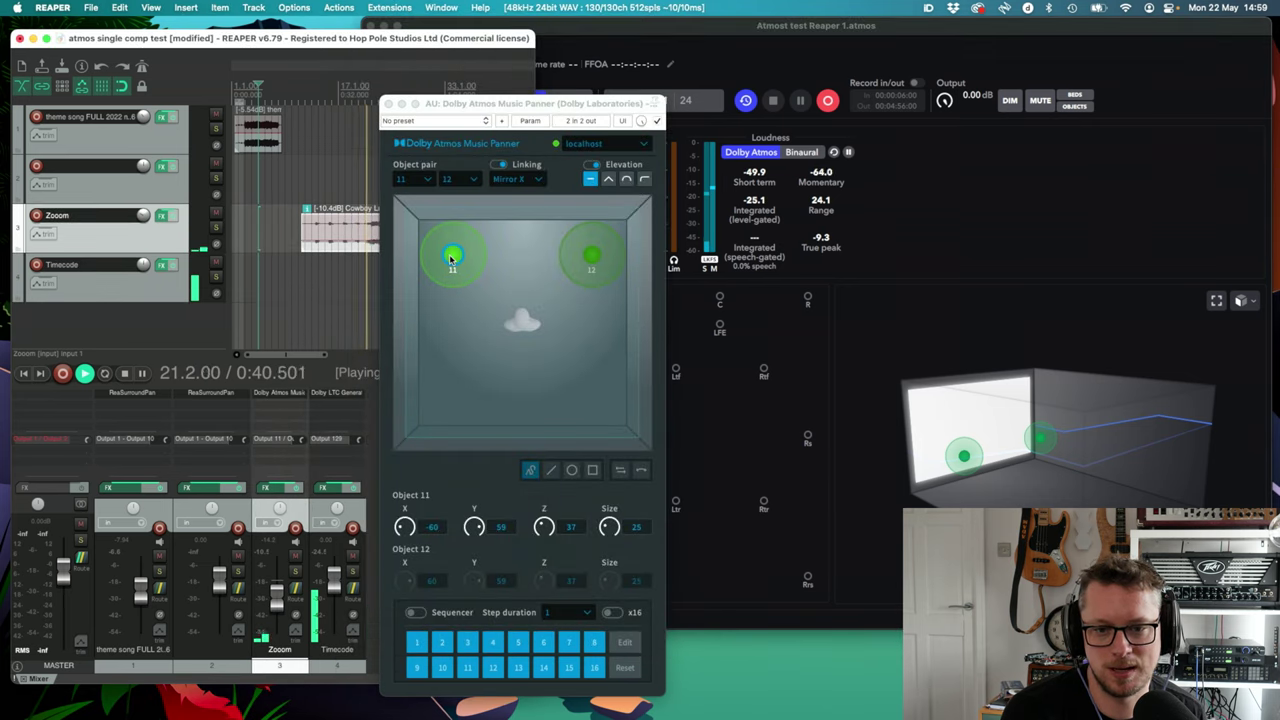
left_click_drag(452, 258, 447, 384)
left_click_drag(597, 533, 607, 568)
left_click_drag(546, 528, 547, 473)
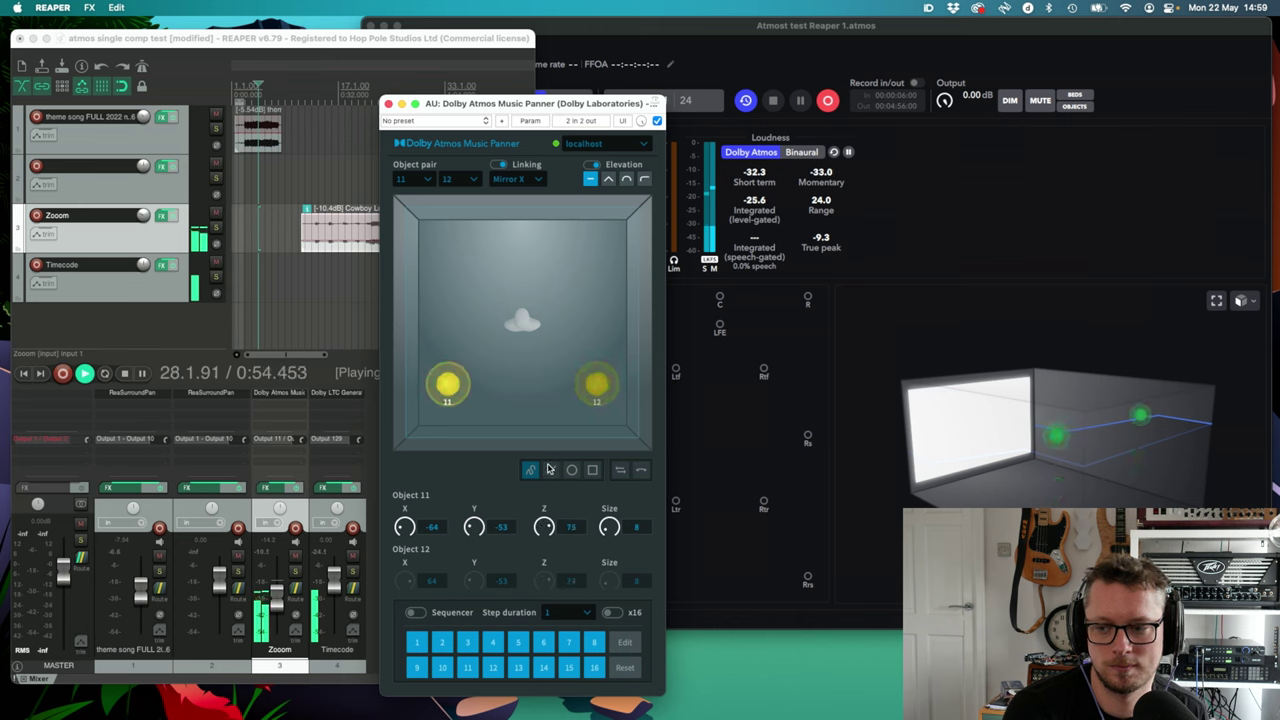
- While recording, move object 11 to the front corner at X -100, Y 100, and lower its Z to 0
left_click_drag(479, 530, 458, 395)
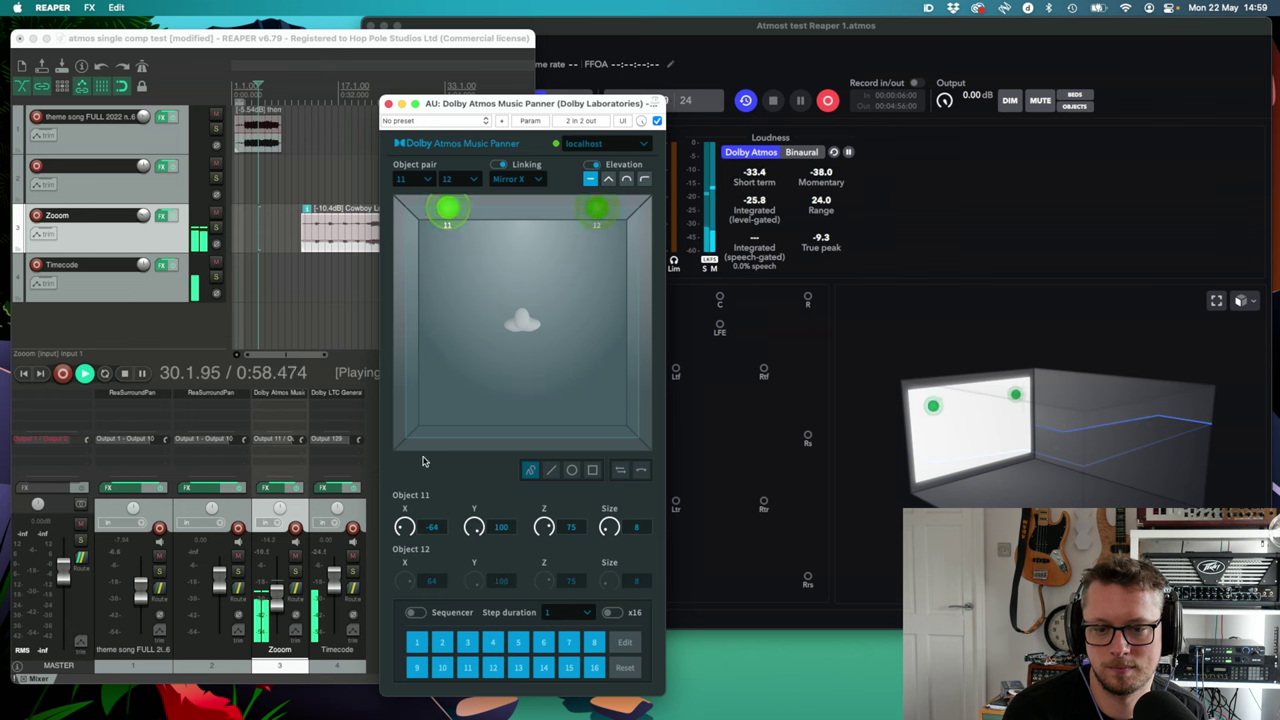
left_click_drag(404, 527, 400, 575)
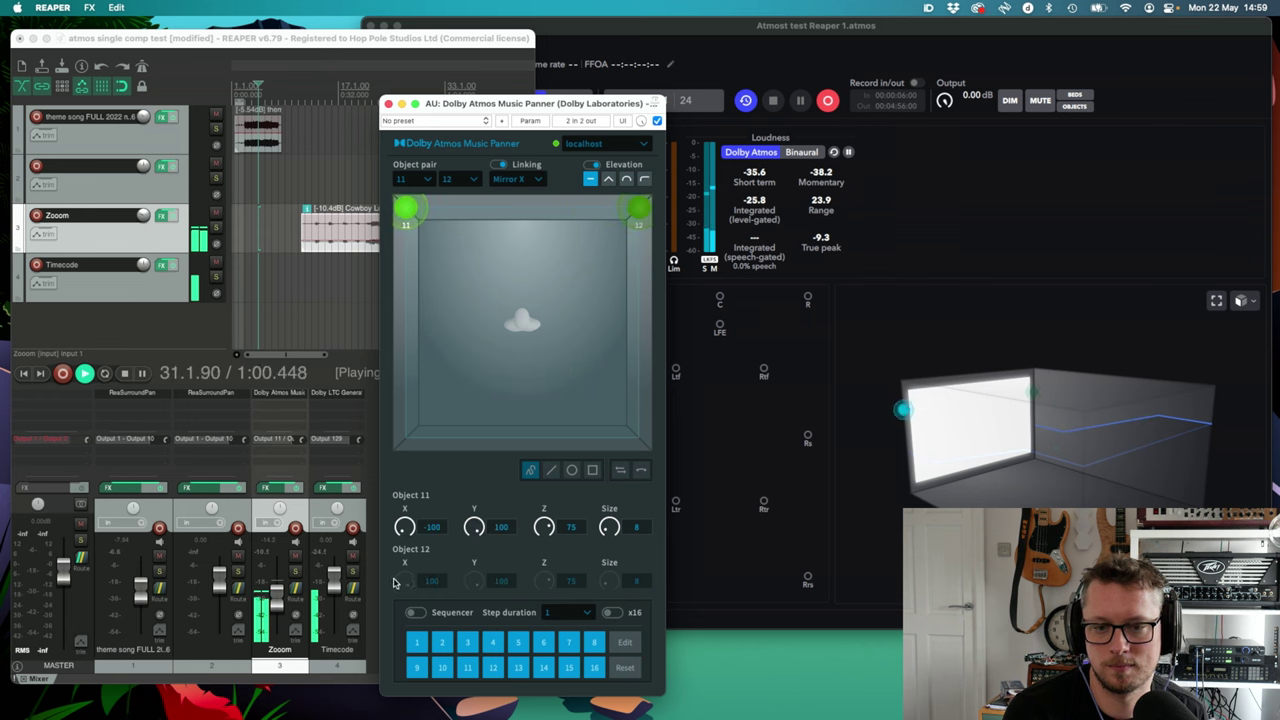
left_click_drag(535, 535, 532, 635)
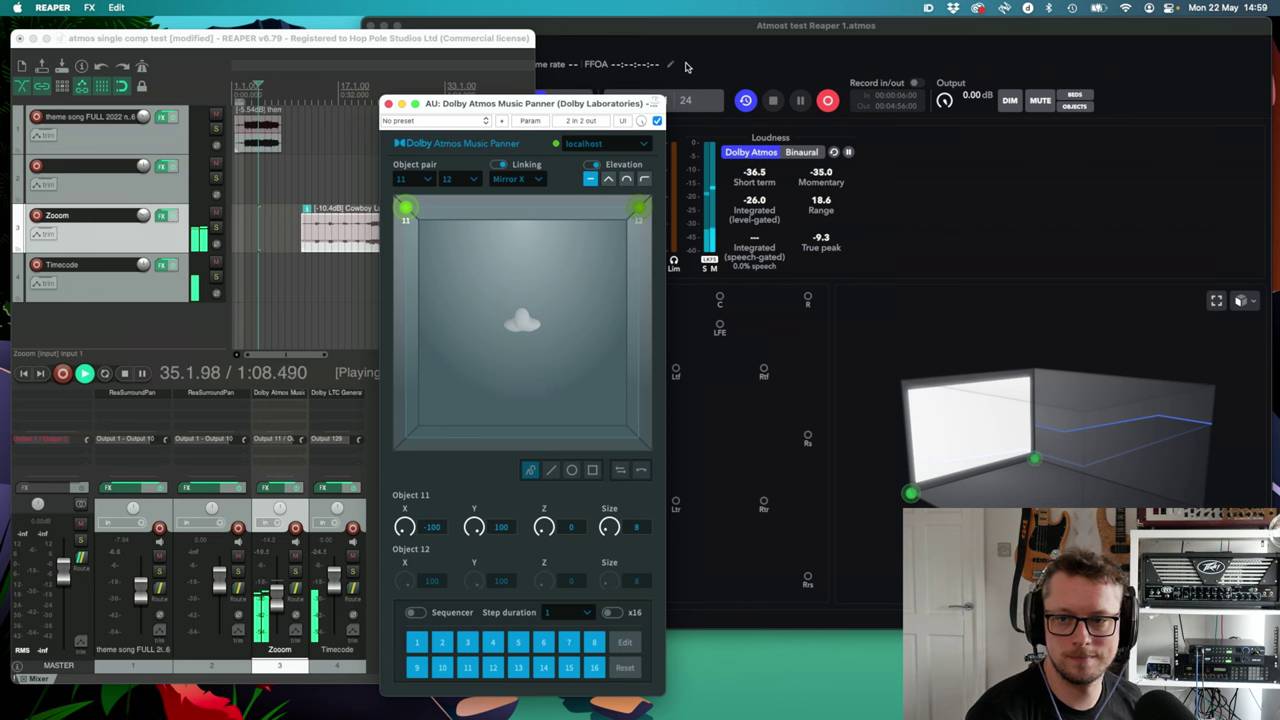
- Stop REAPER playback to end the Atmos recording and check the recorded master in the Dolby Atmos Renderer
left_click(425, 38)
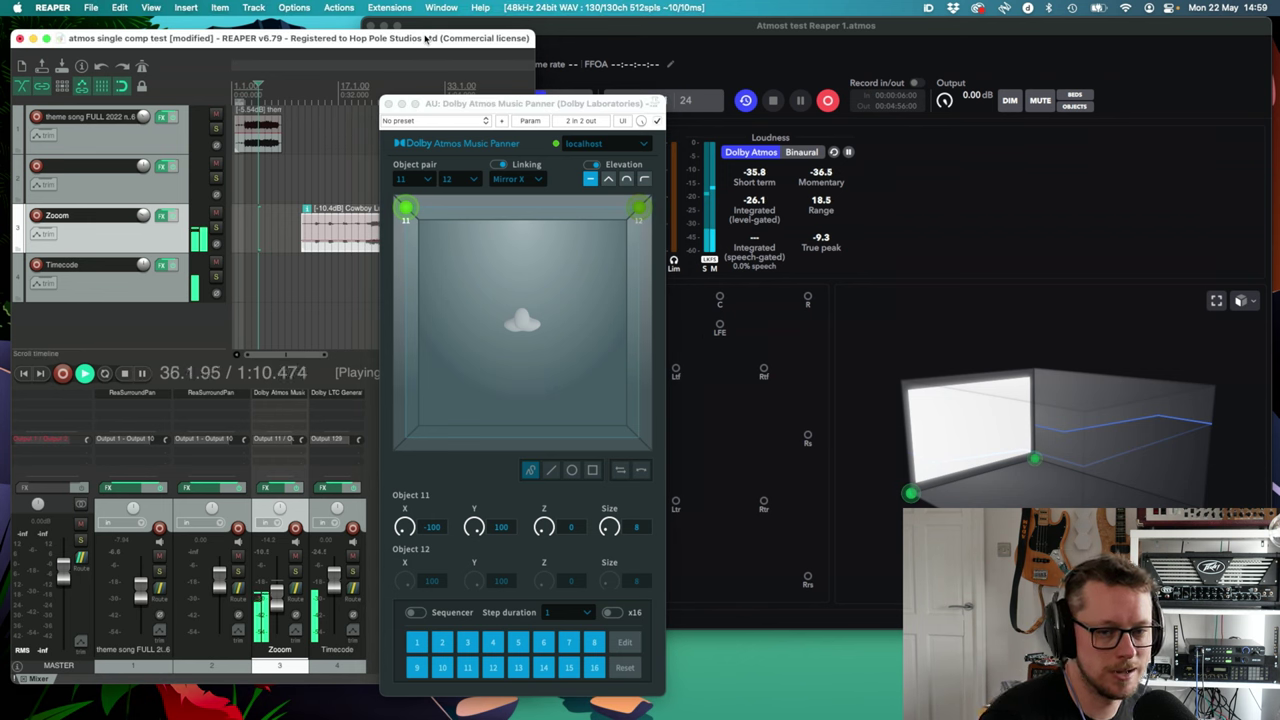
key("space")
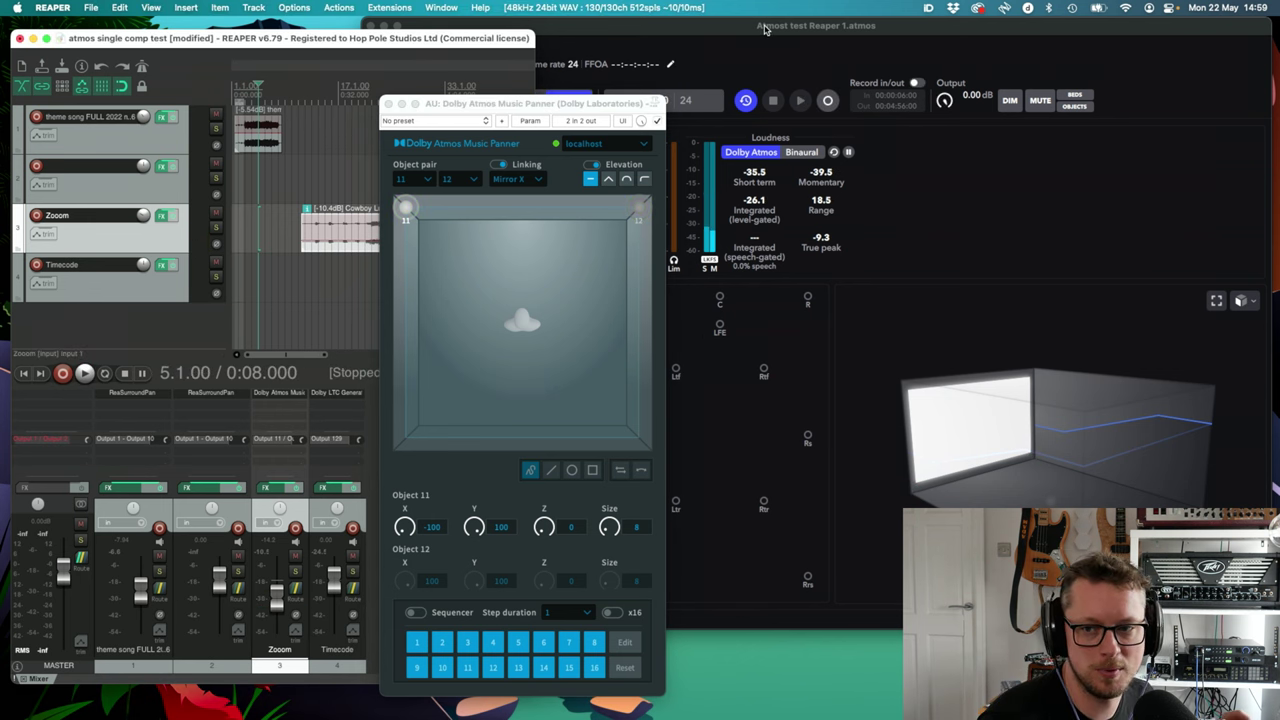
left_click(765, 29)
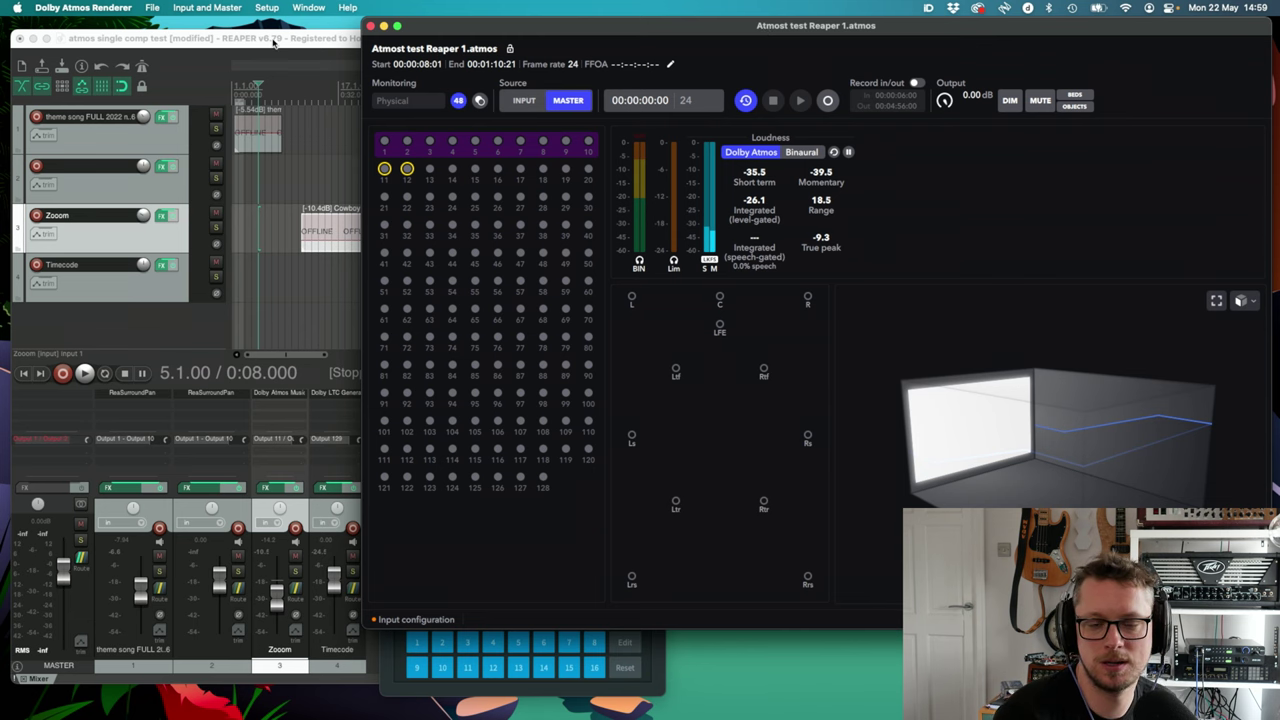
- Place REAPER's edit cursor at 14.1.00 and show the Zooom track's Pan X, Pan Y, Pan Z and Object Size panner envelopes
left_click(317, 97)
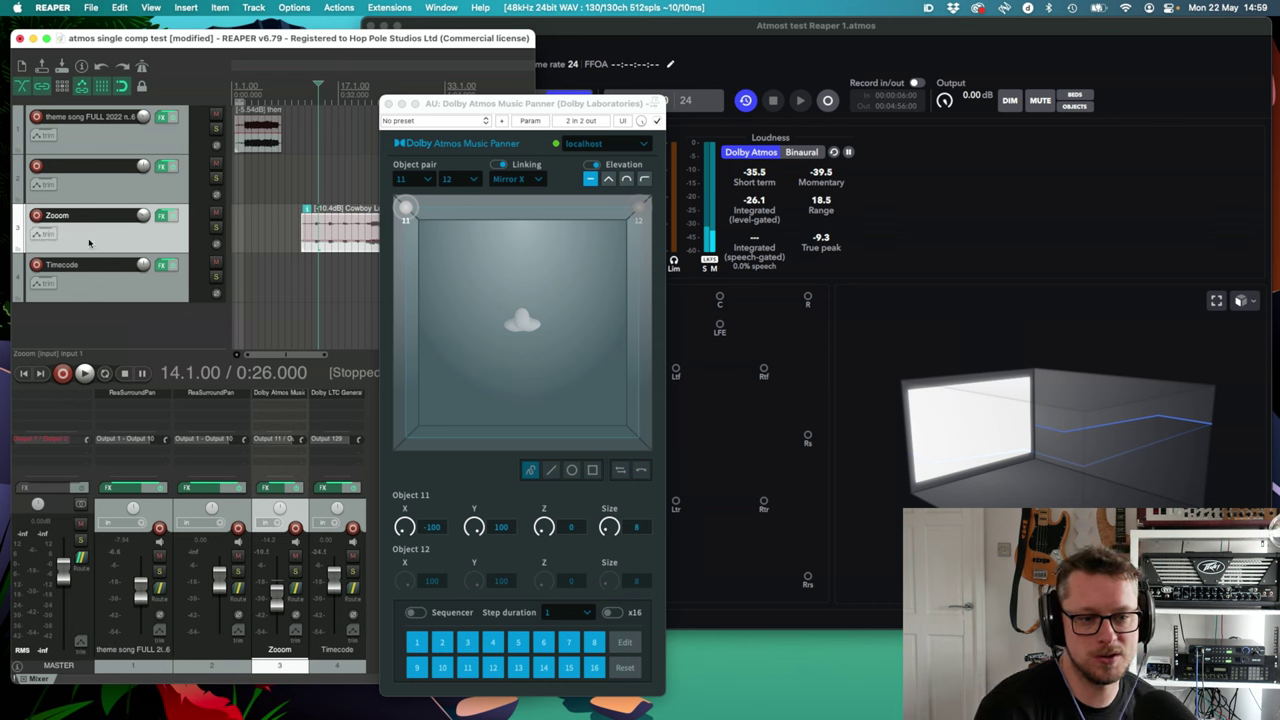
left_click(49, 237)
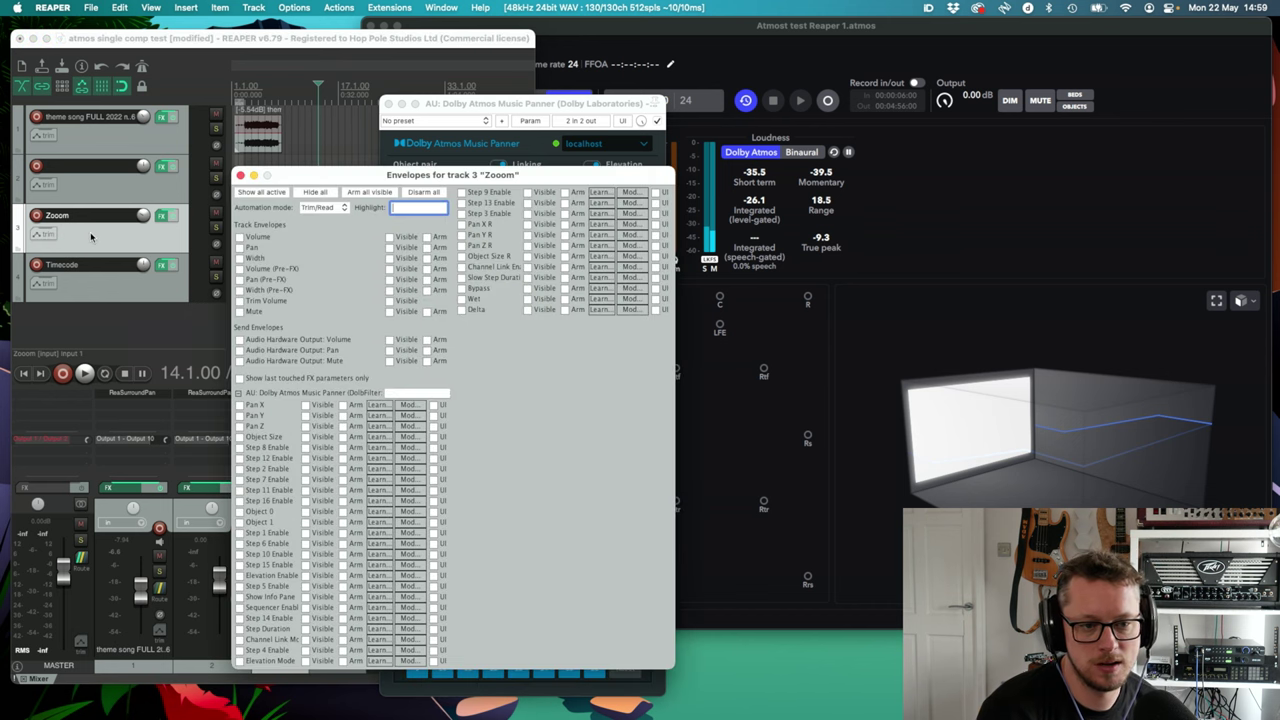
left_click_drag(335, 180, 225, 162)
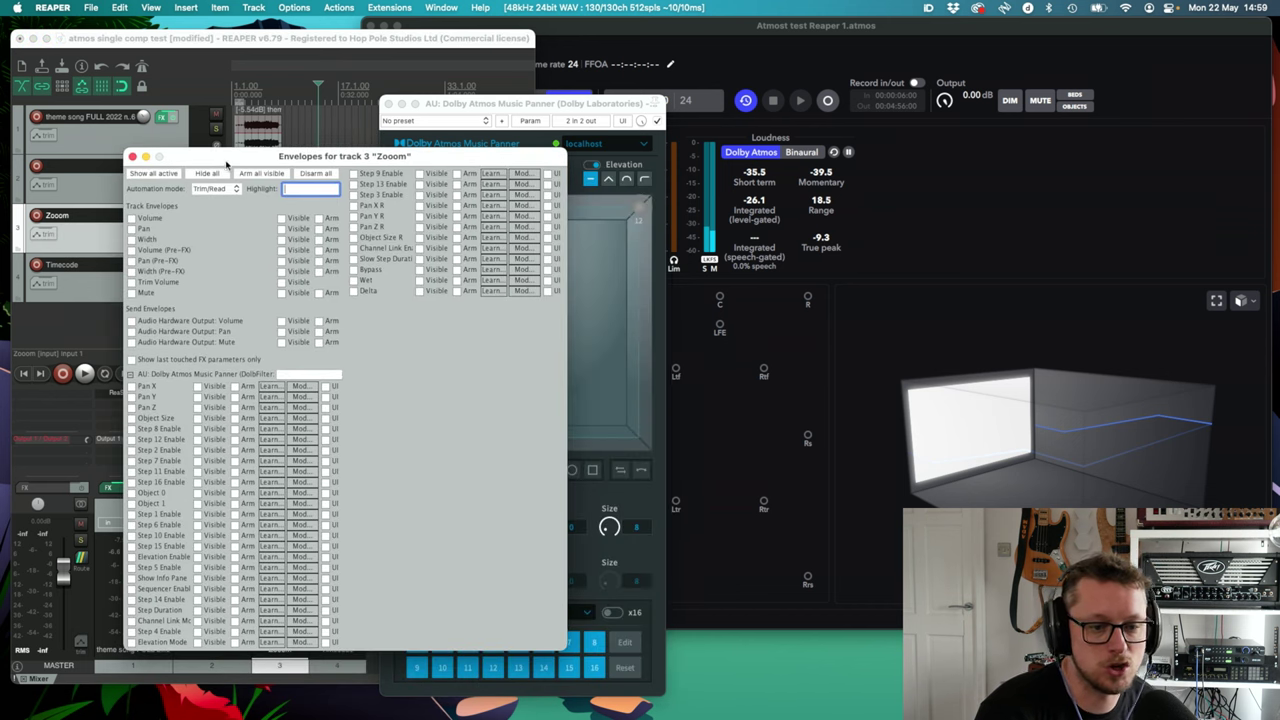
left_click(131, 387)
left_click(131, 397)
left_click(131, 408)
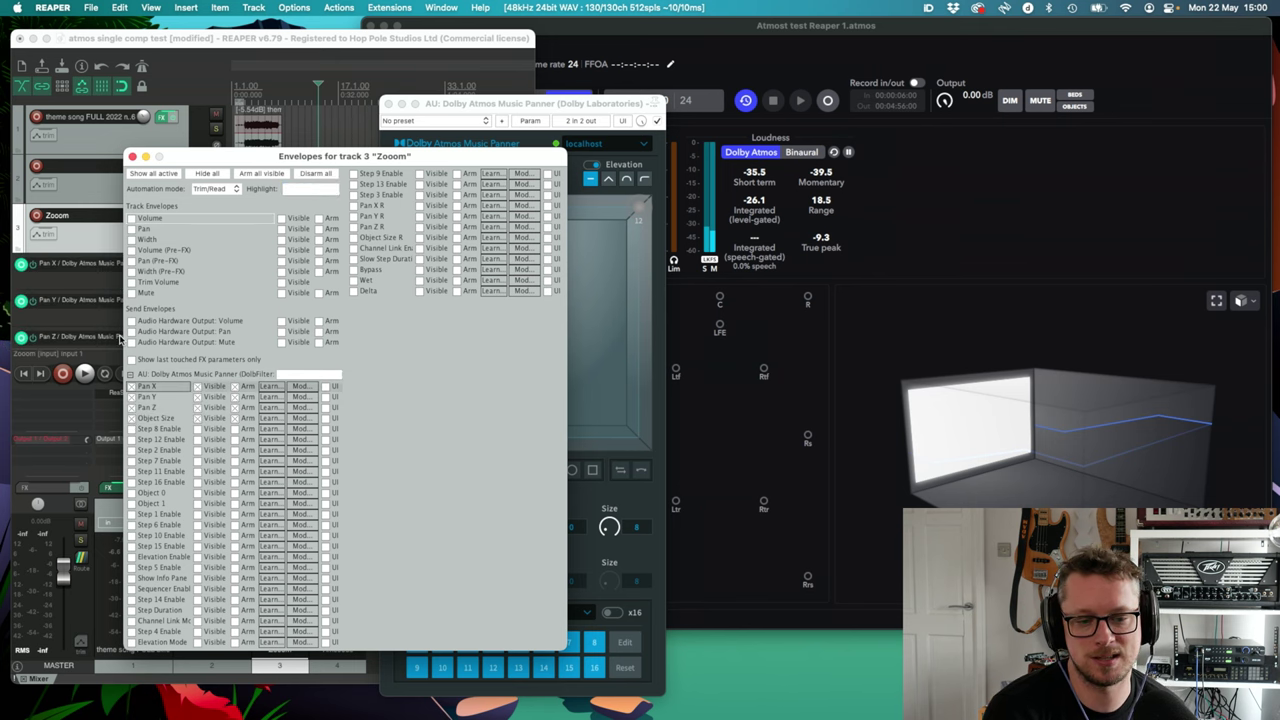
left_click(132, 157)
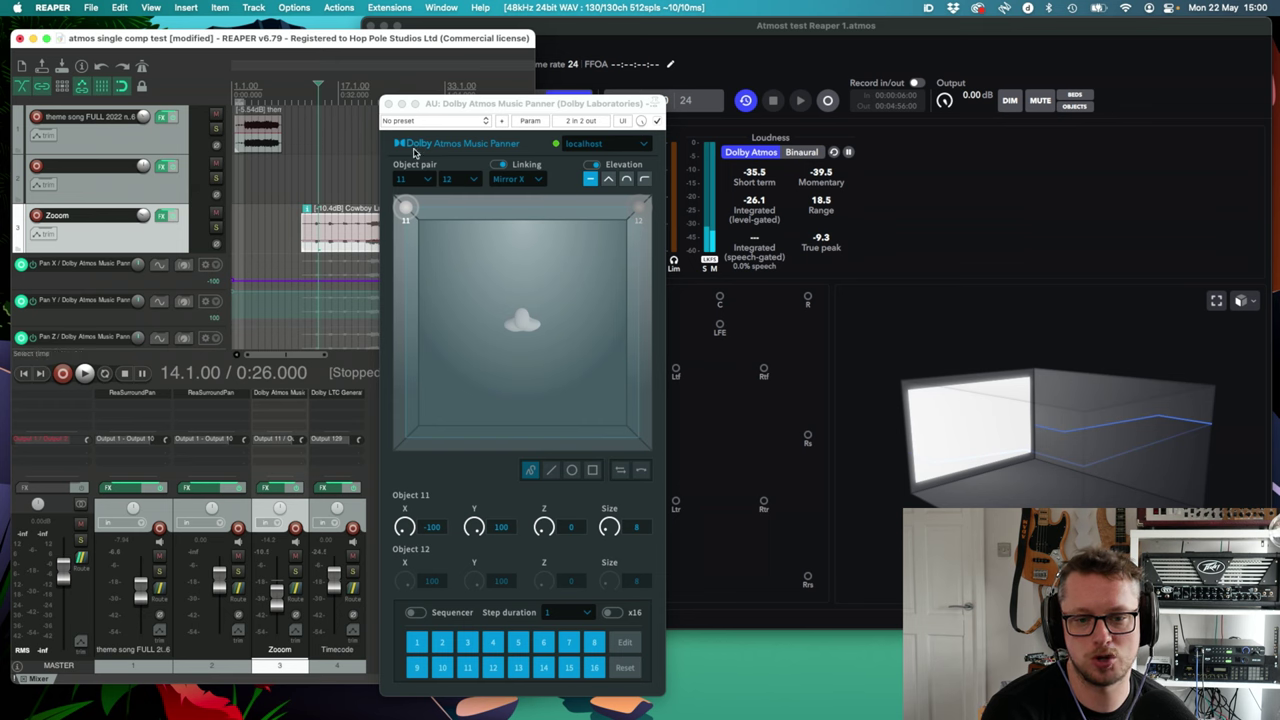
- Move the Dolby Atmos Music Panner clear of the arrangement and draw a downward ramp on the Zooom track's Pan Y envelope
left_click_drag(468, 97, 611, 103)
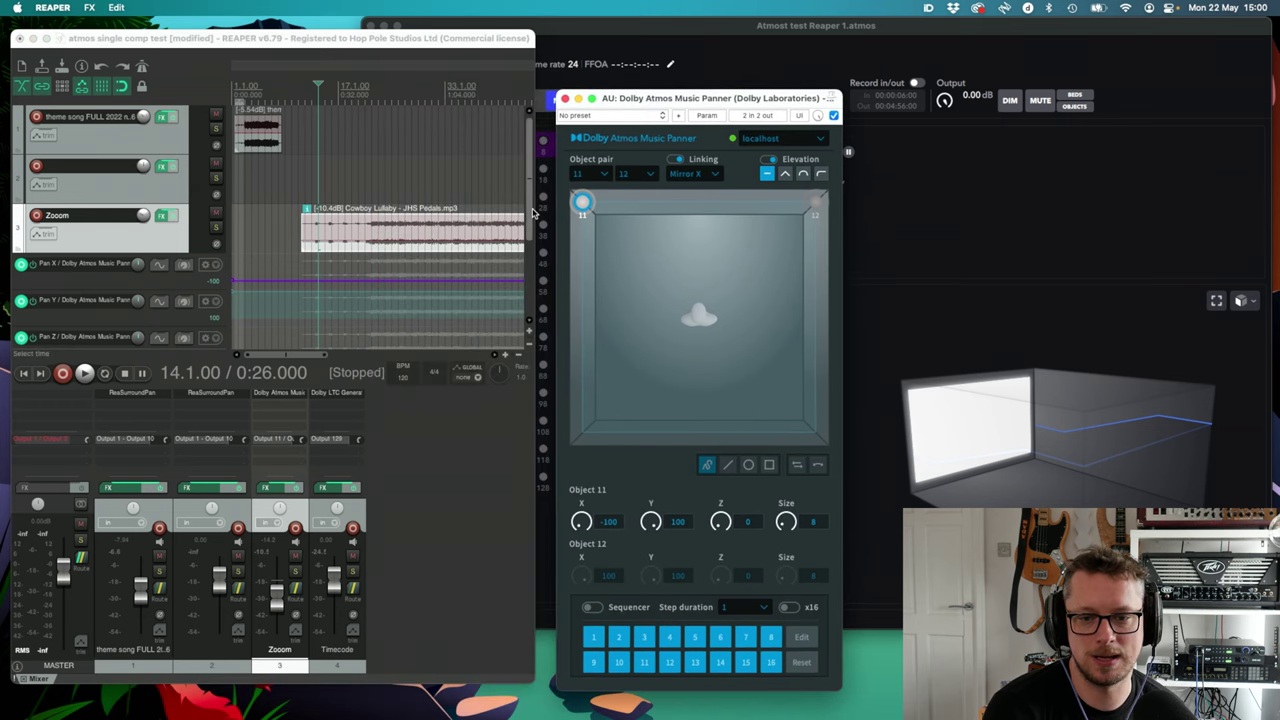
scroll(490, 240, "down", 3)
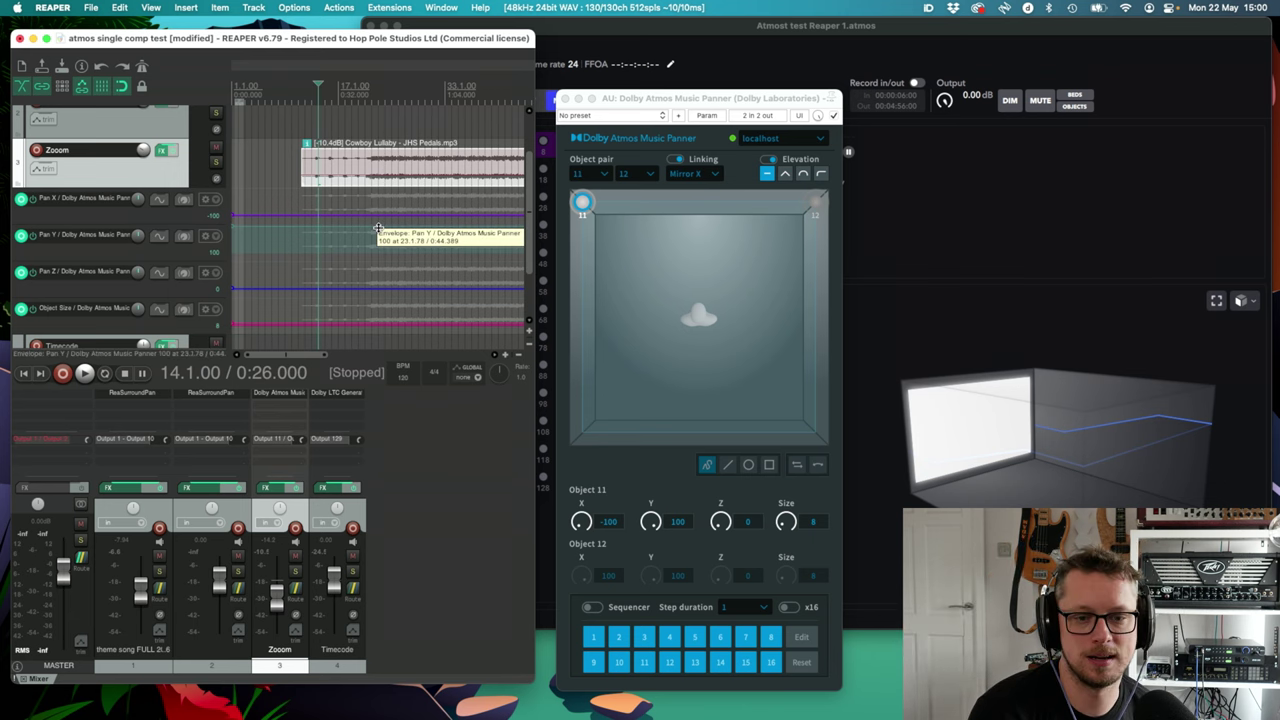
left_click_drag(378, 228, 435, 249)
- Play the project from bar 24 to preview the Pan Y automation on the Zooom track, and stop playback
left_click(372, 88)
left_click(385, 88)
key("space")
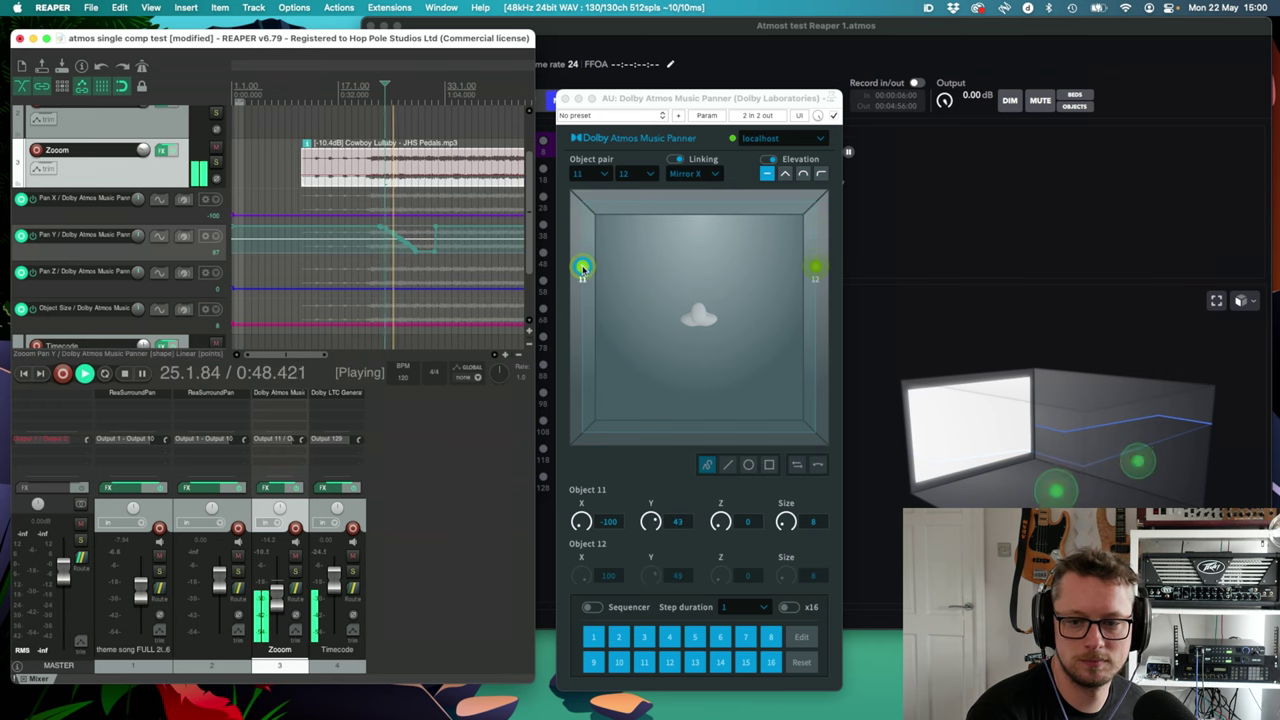
key("space")
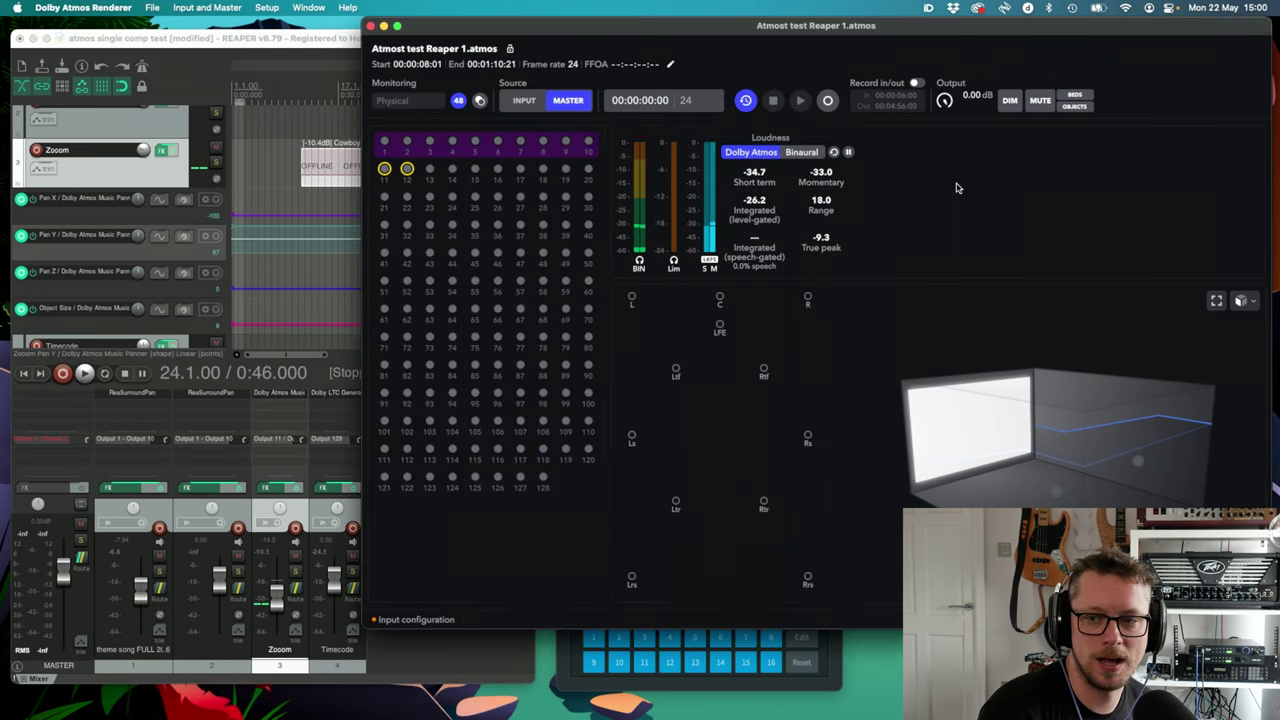
- Set the Dolby Atmos Renderer's source to Input and play the REAPER project from bar 24 through it
left_click(955, 192)
left_click(524, 102)
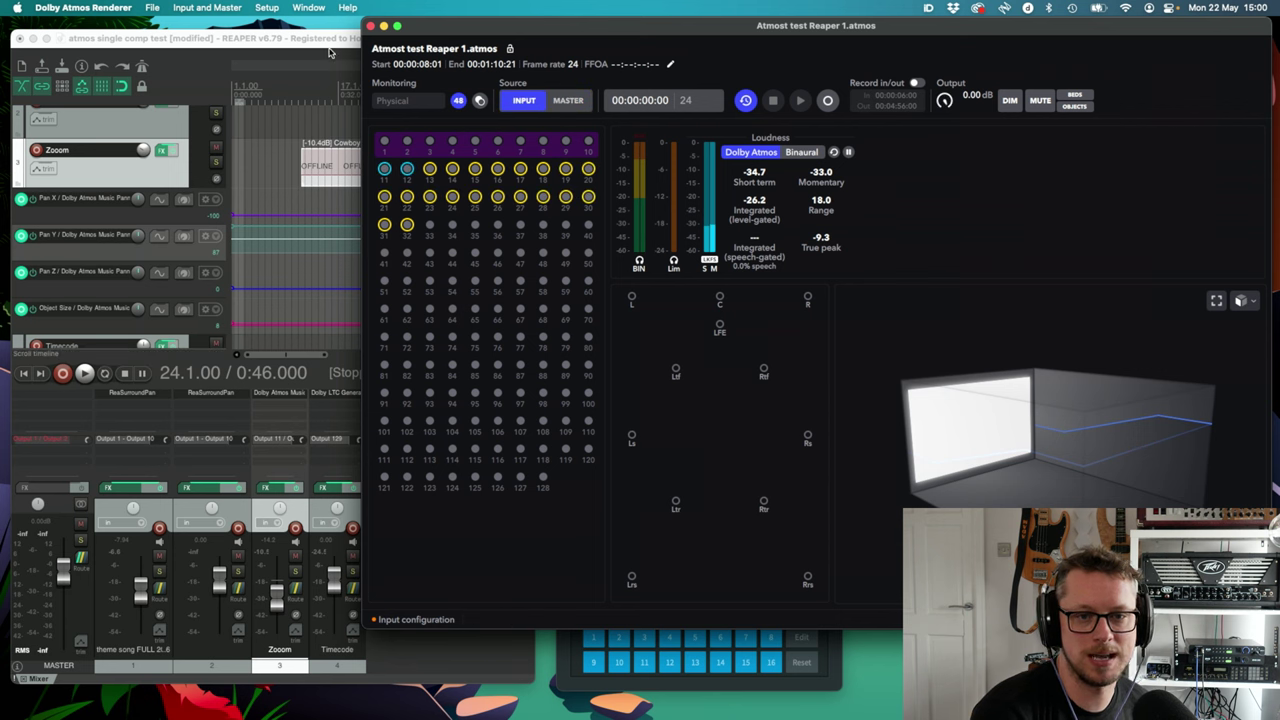
left_click(330, 48)
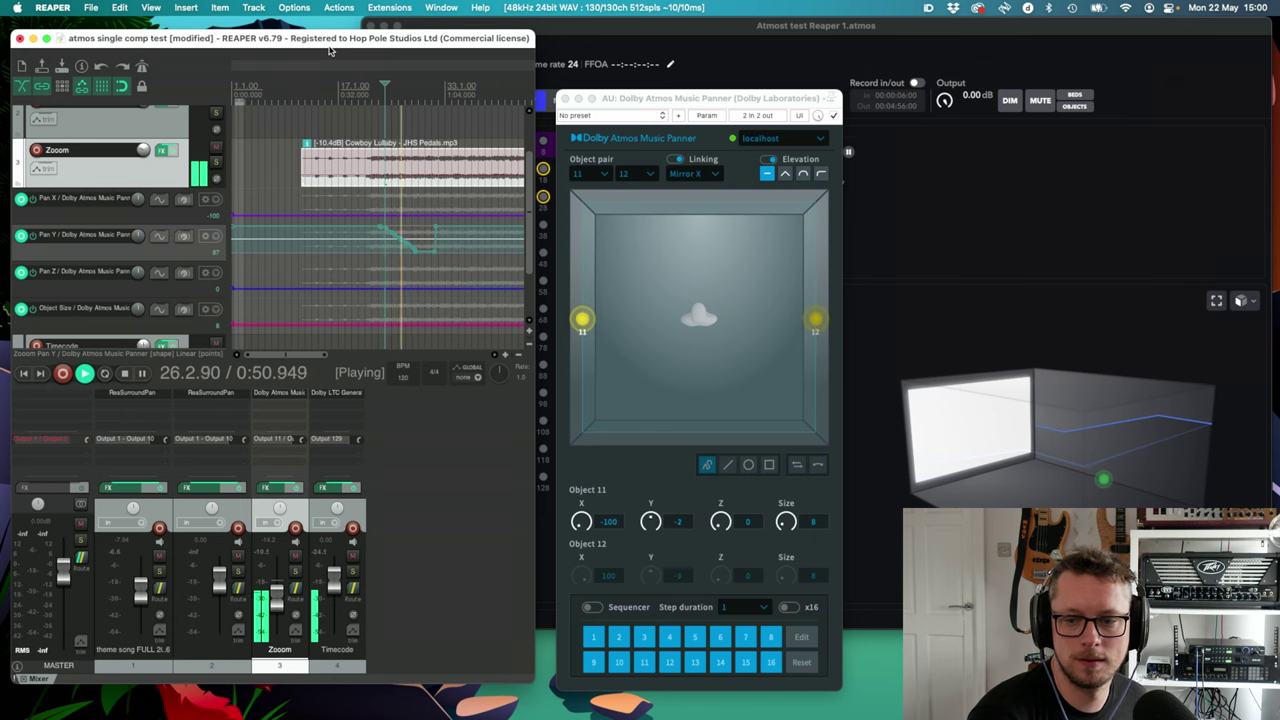
key("space")
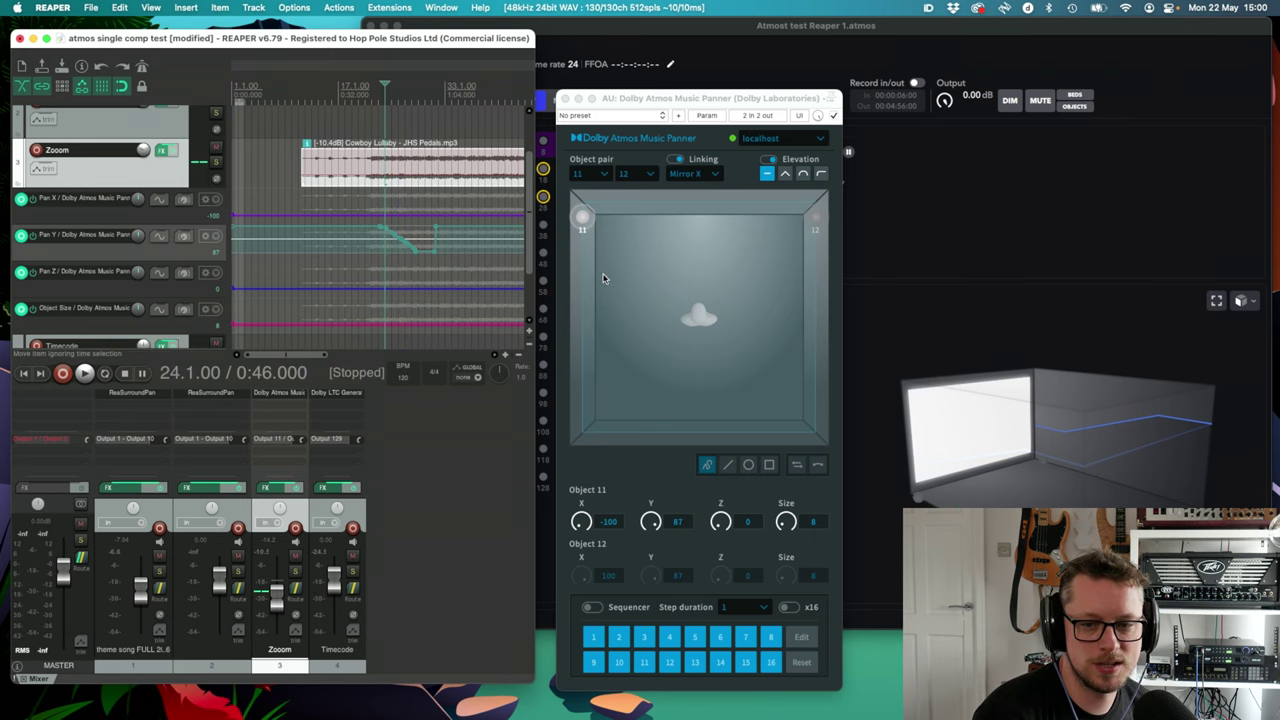
- In the Dolby Atmos Renderer, use the Master source with external sync off, play the recorded master and stop it
left_click(964, 196)
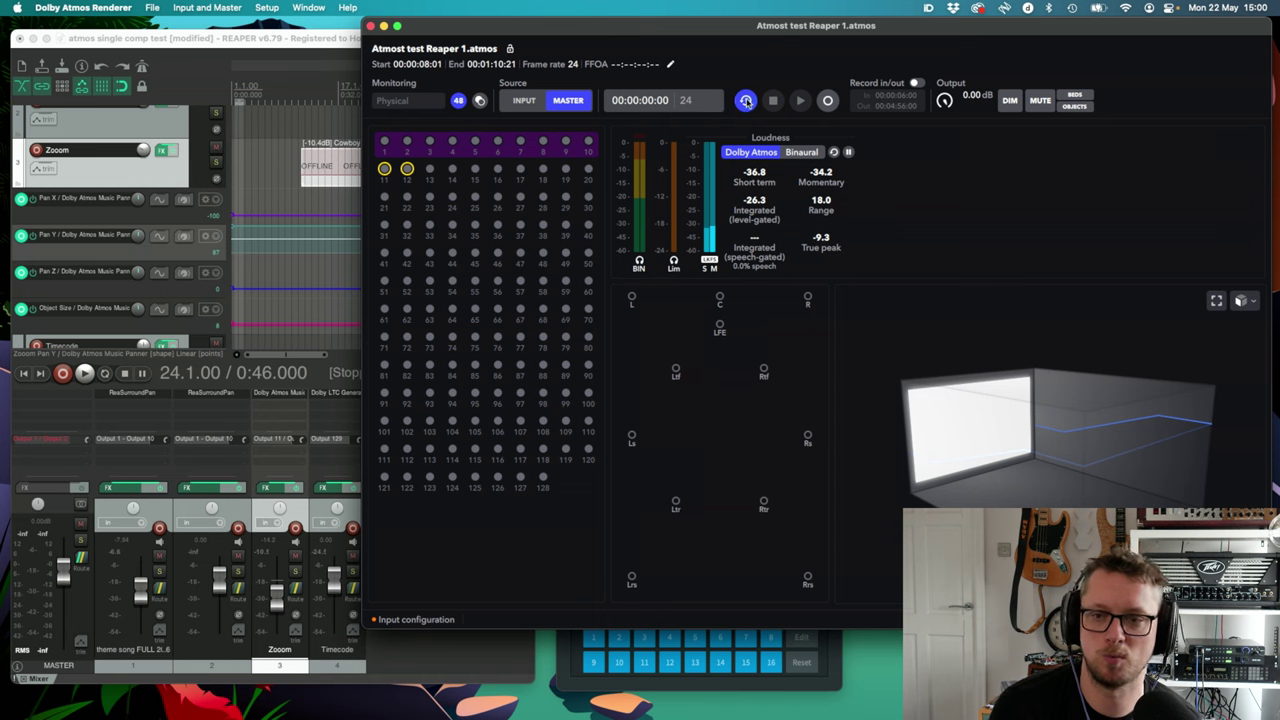
left_click(745, 101)
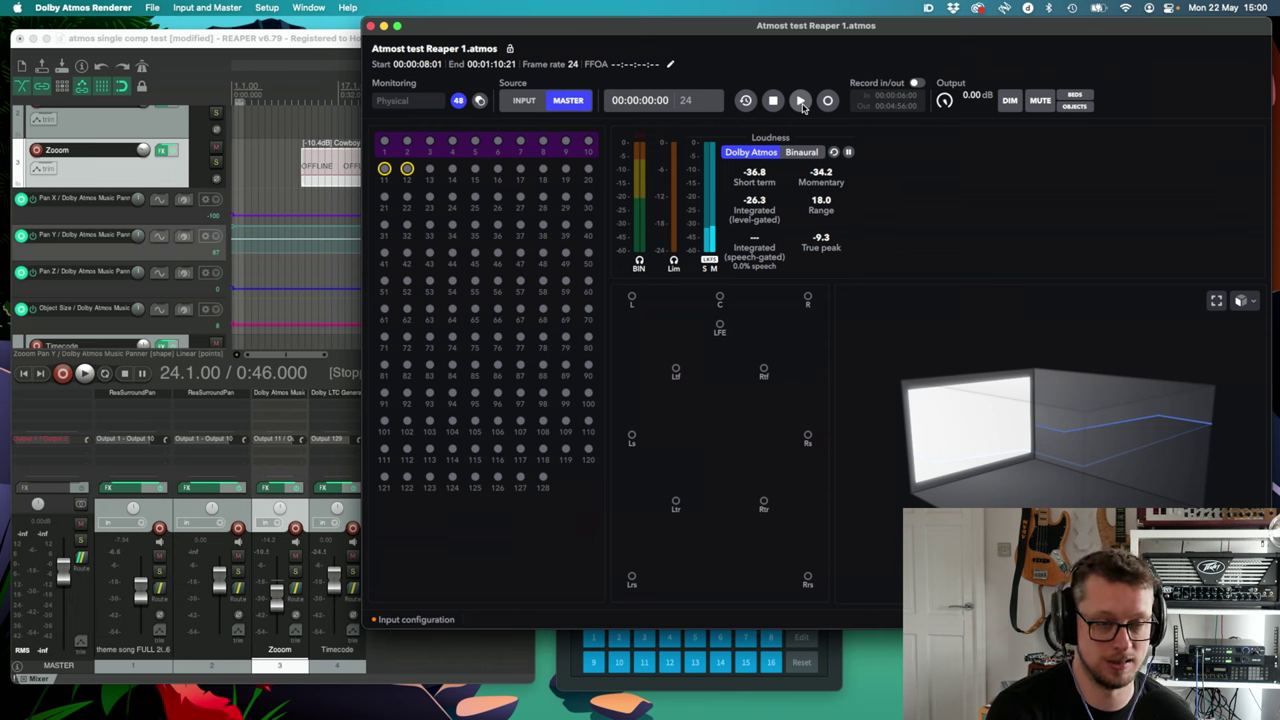
left_click(800, 101)
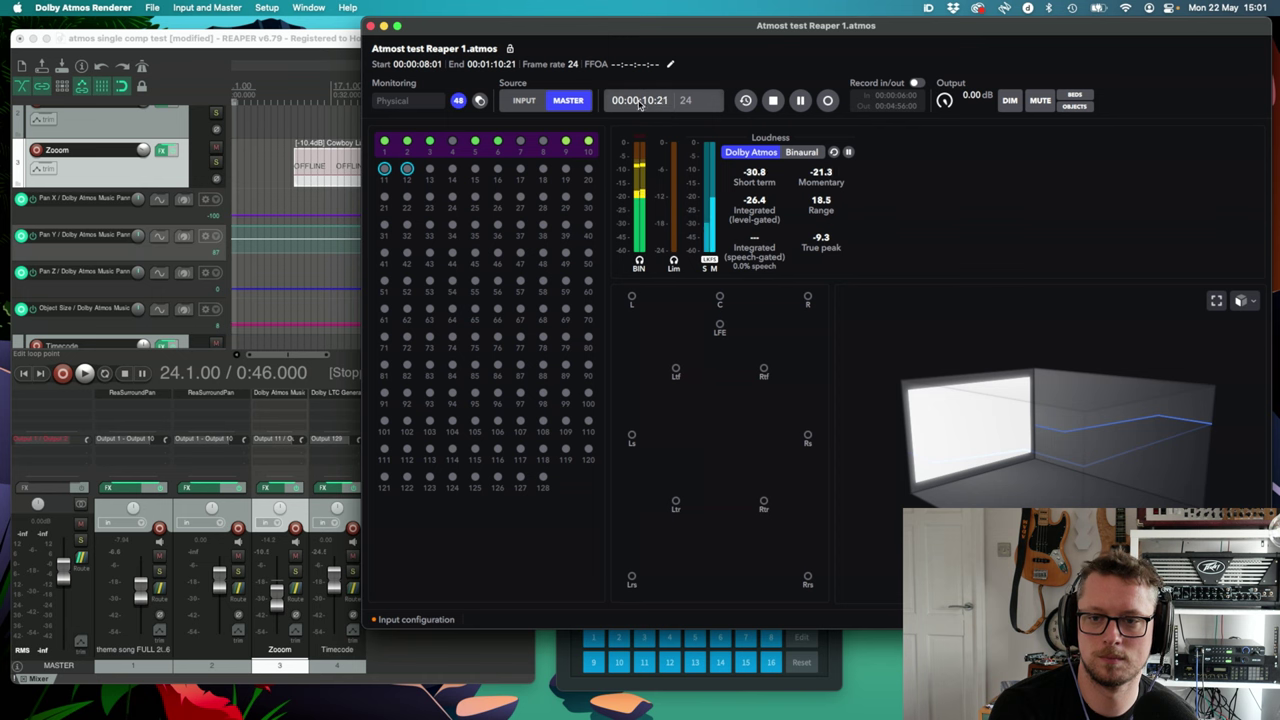
left_click(773, 101)
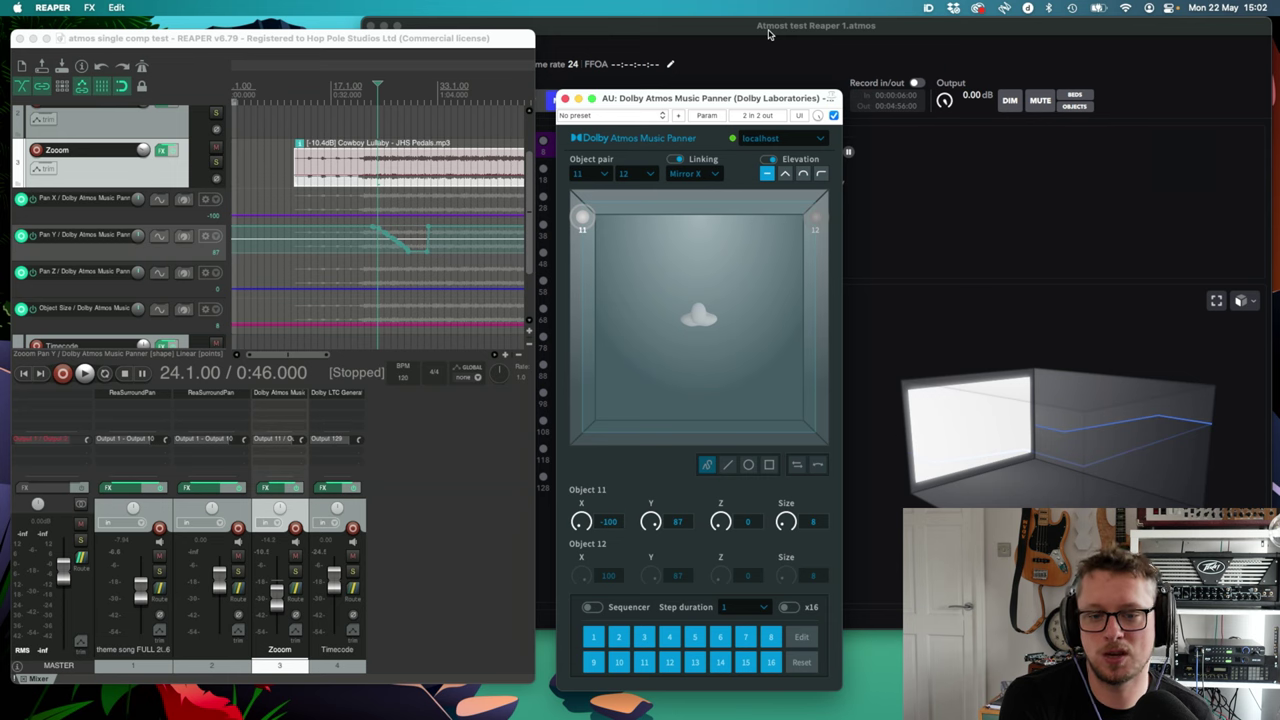
left_click(769, 32)
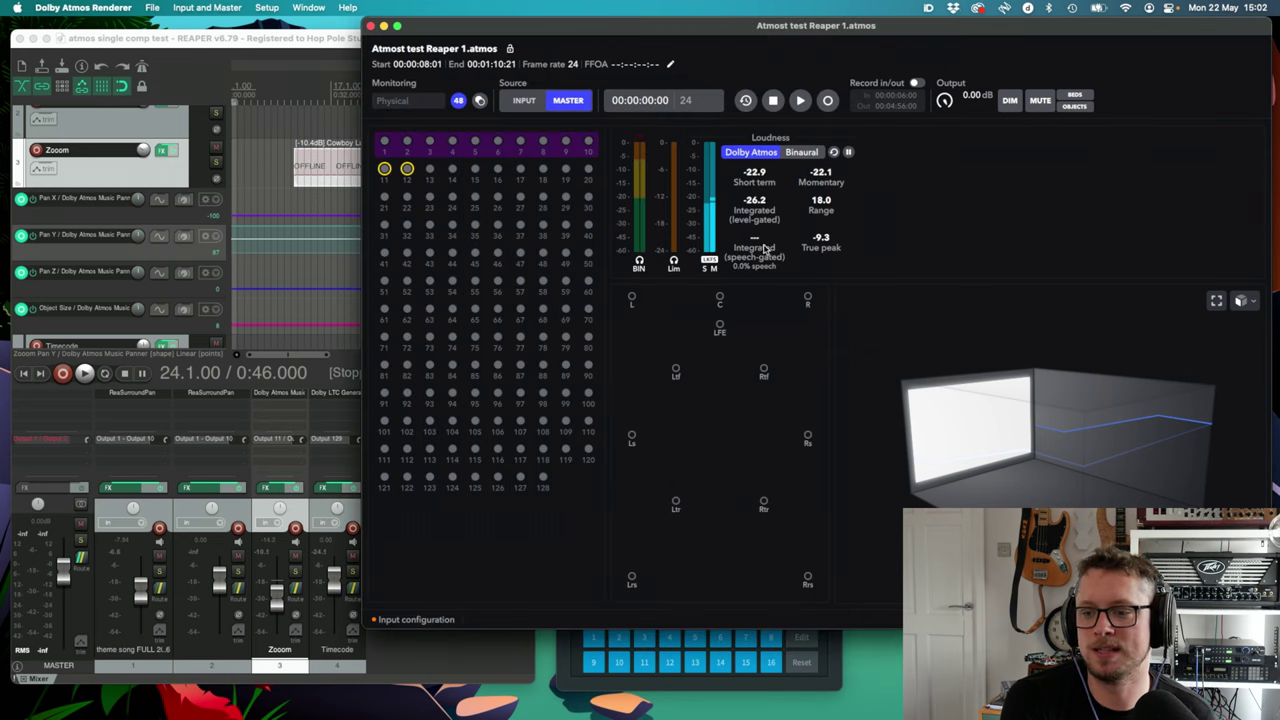
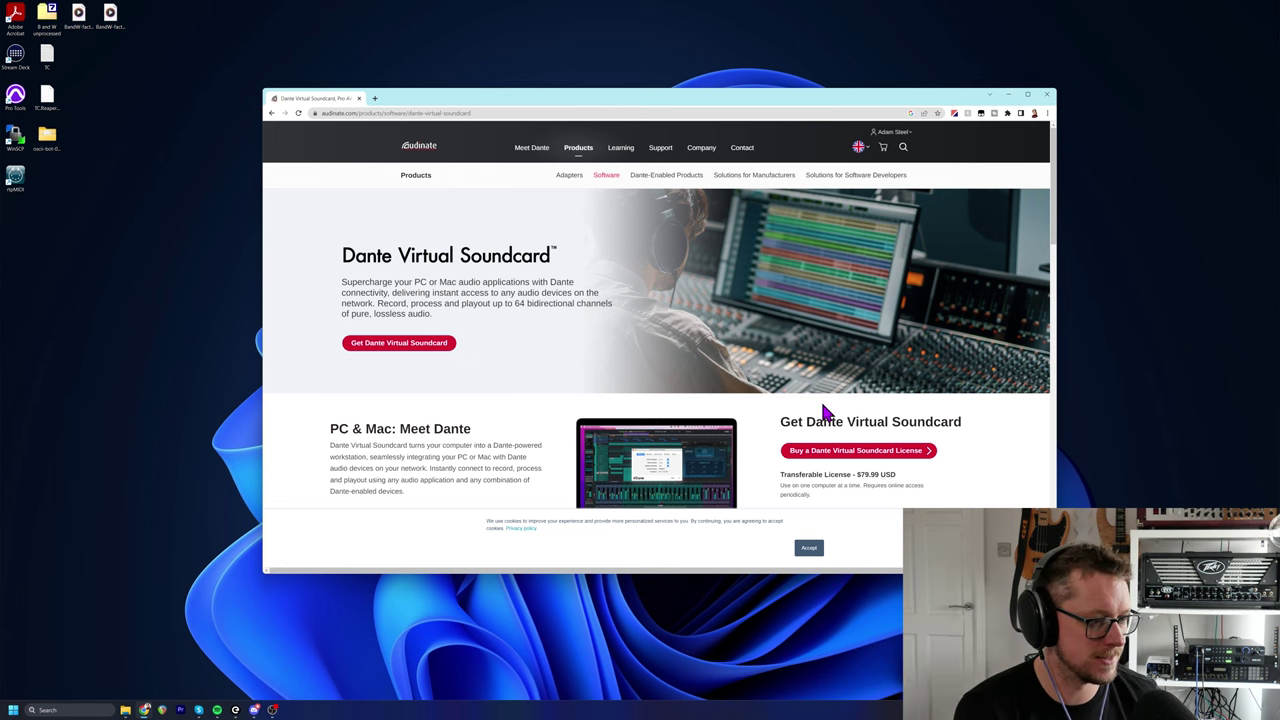
- Review the product description and licence options on the Dante Virtual Soundcard web page
scroll(826, 414, "down", 2)
scroll(787, 393, "down", 1)
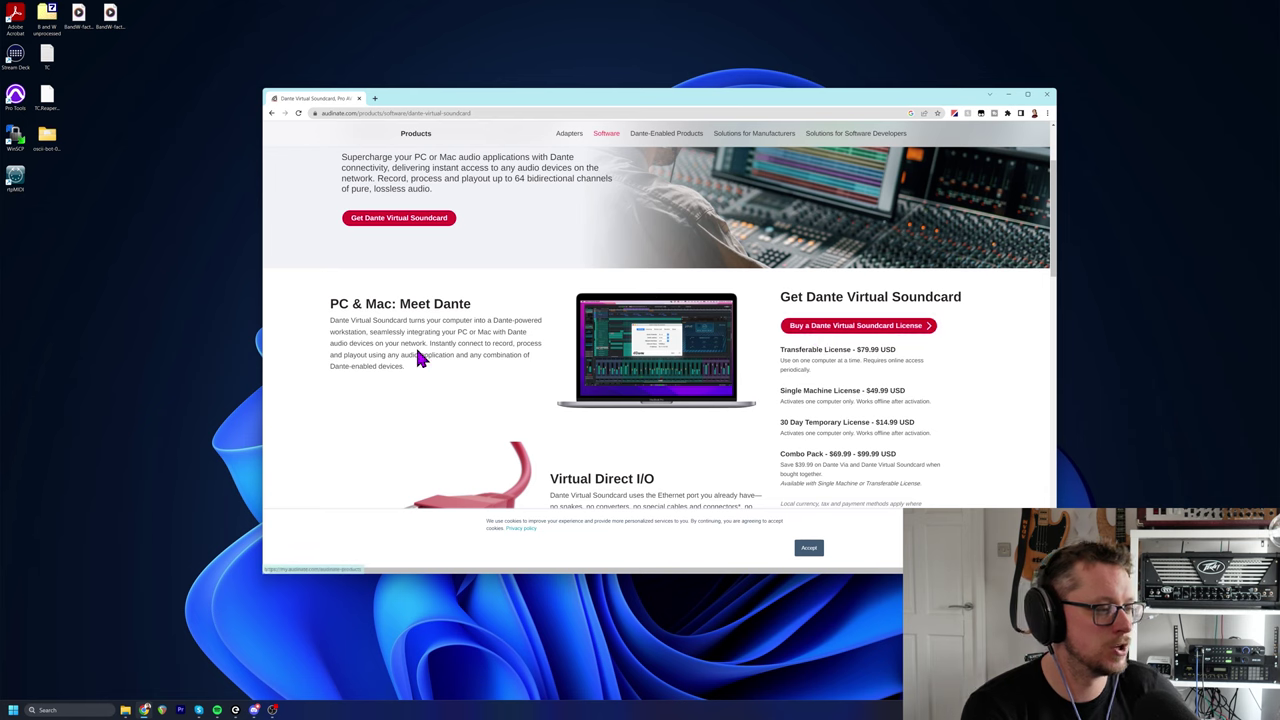
scroll(856, 423, "down", 1)
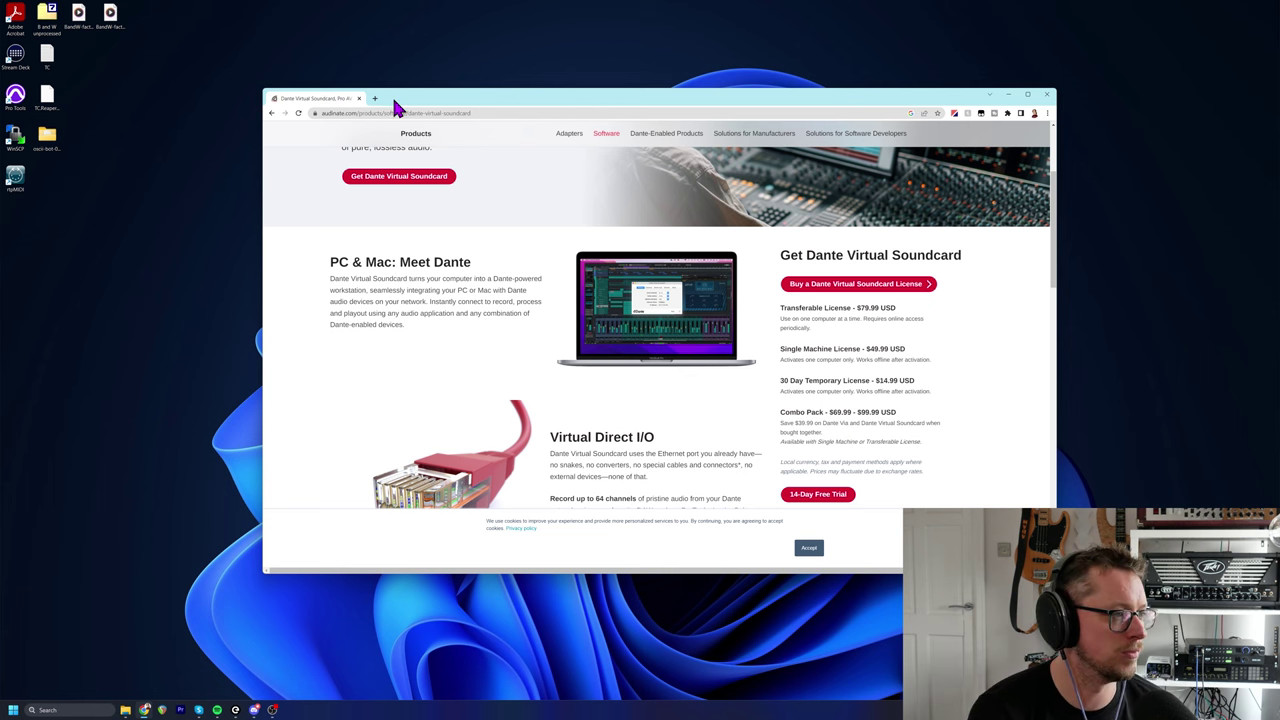
- Go to the RAVENNA Network website and open its RAVENNA overview page
left_click(505, 118)
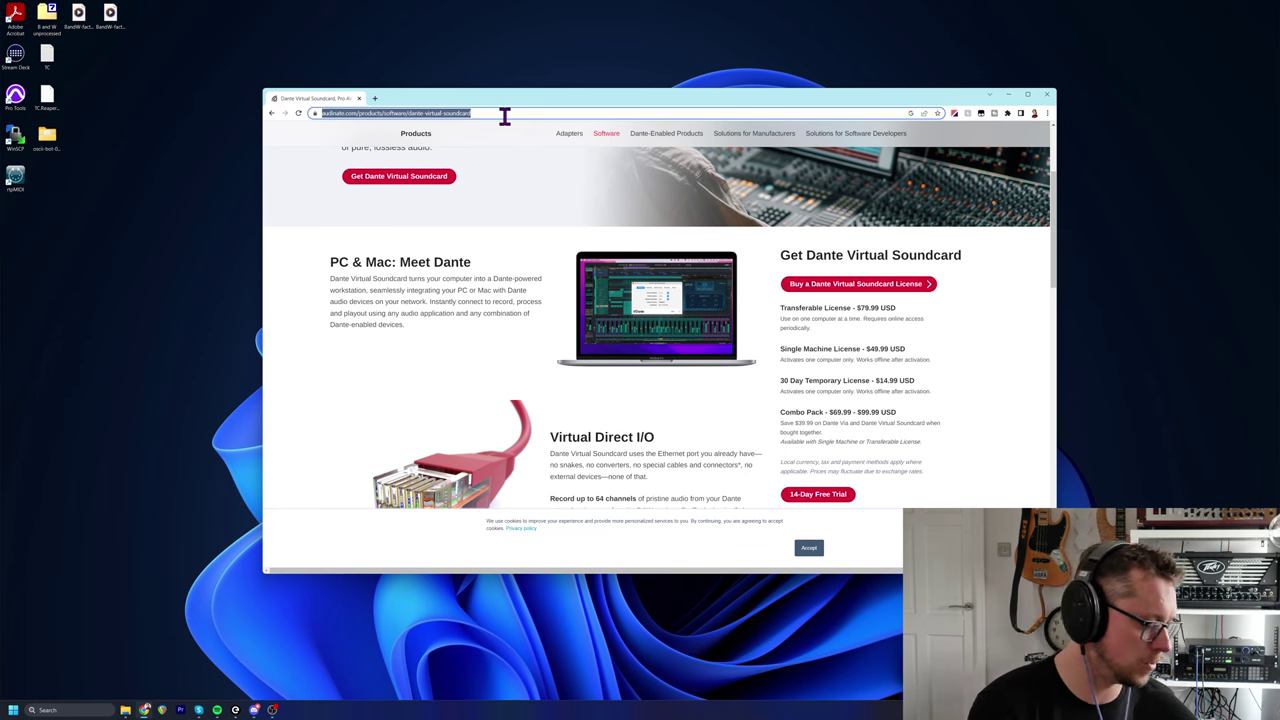
type("ra")
key("Return")
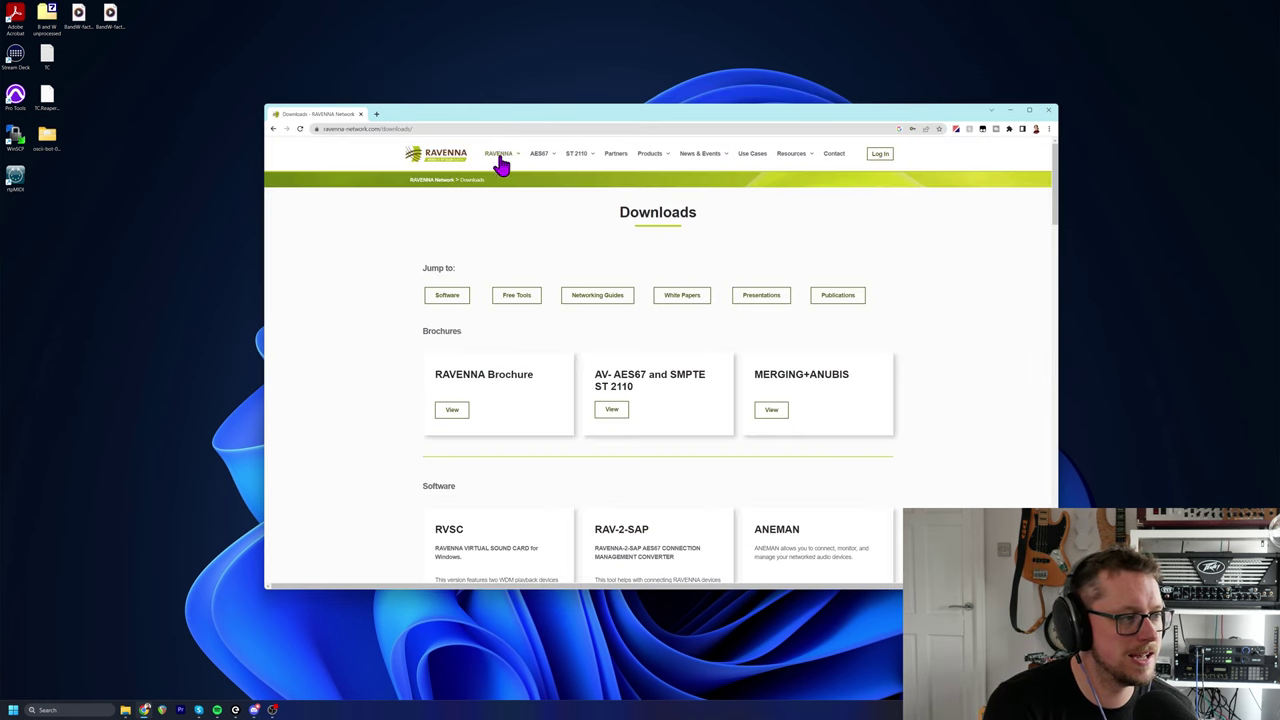
mouse_move(500, 158)
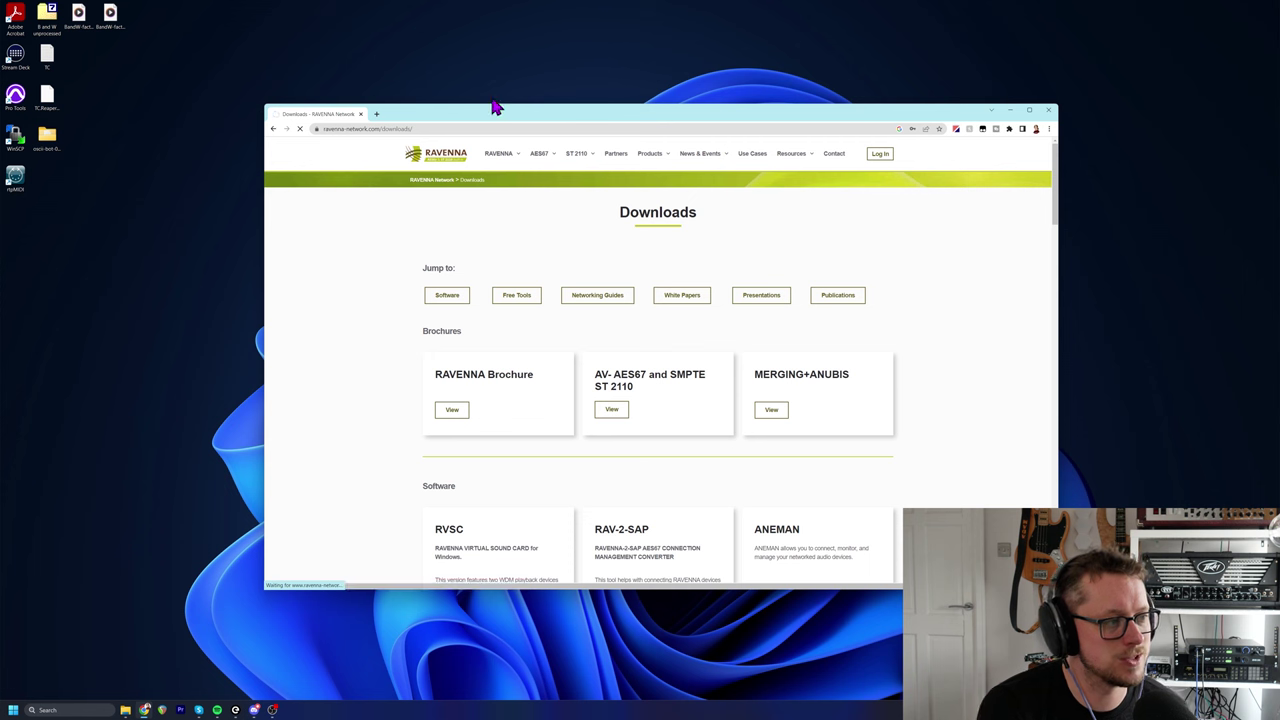
left_click_drag(481, 107, 482, 80)
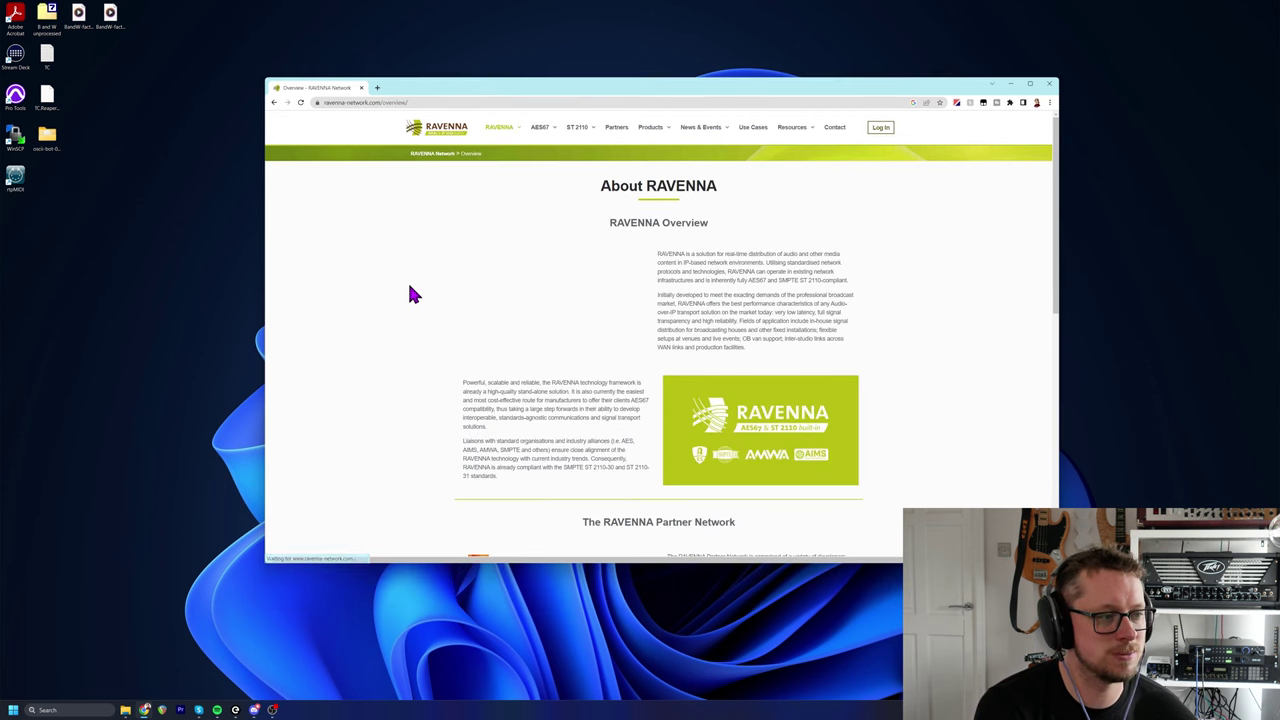
- Examine the About RAVENNA page, including its overview, partner network and the site's RAVENNA sections
scroll(420, 293, "down", 1)
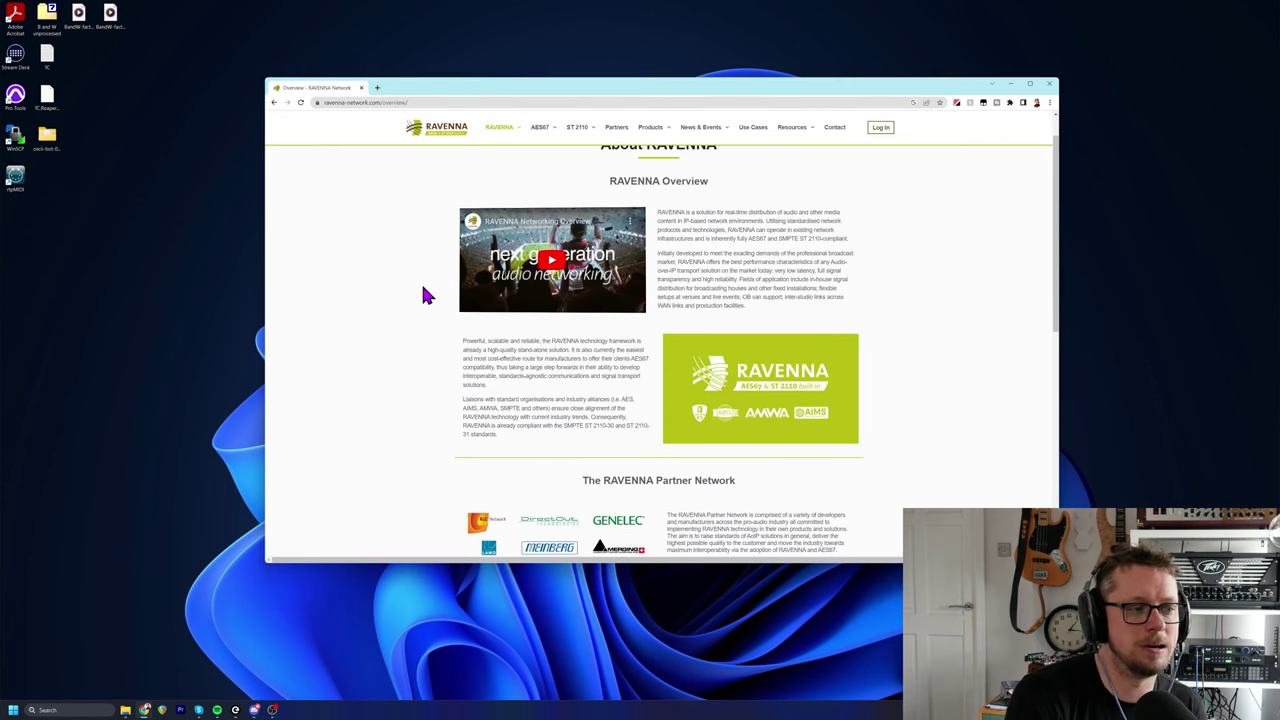
scroll(422, 287, "down", 2)
scroll(424, 284, "up", 3)
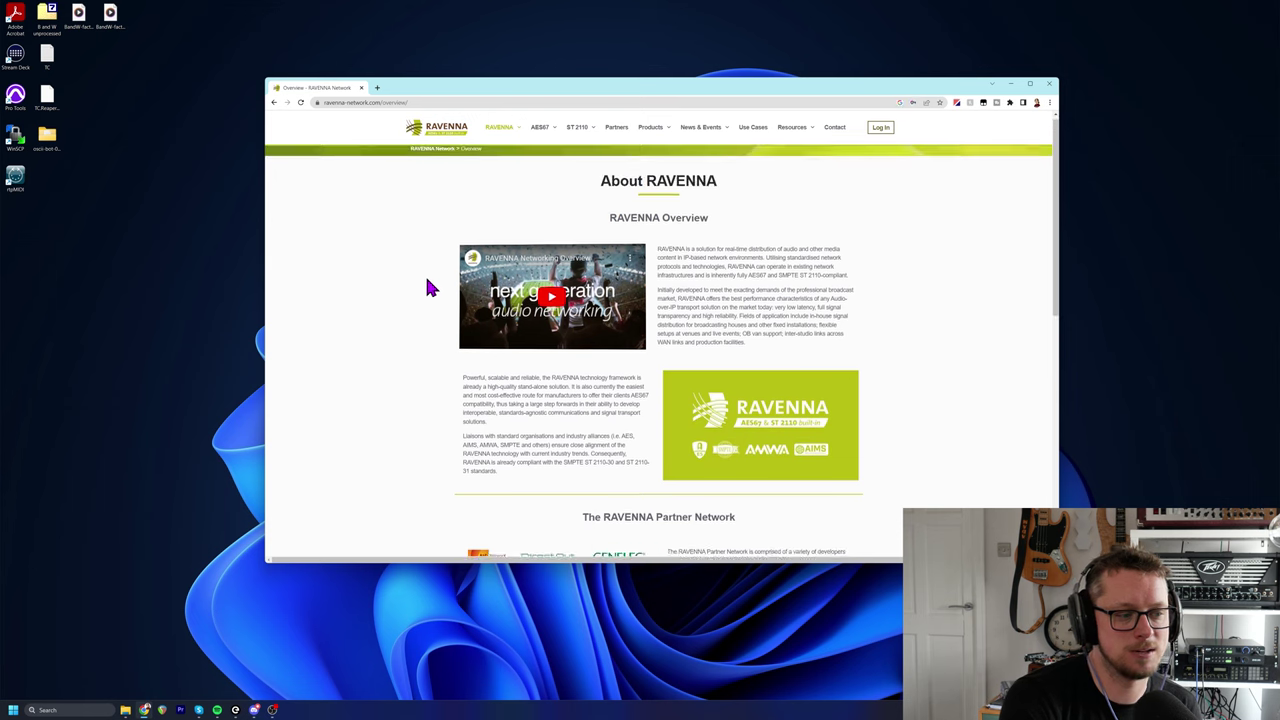
scroll(443, 268, "down", 1)
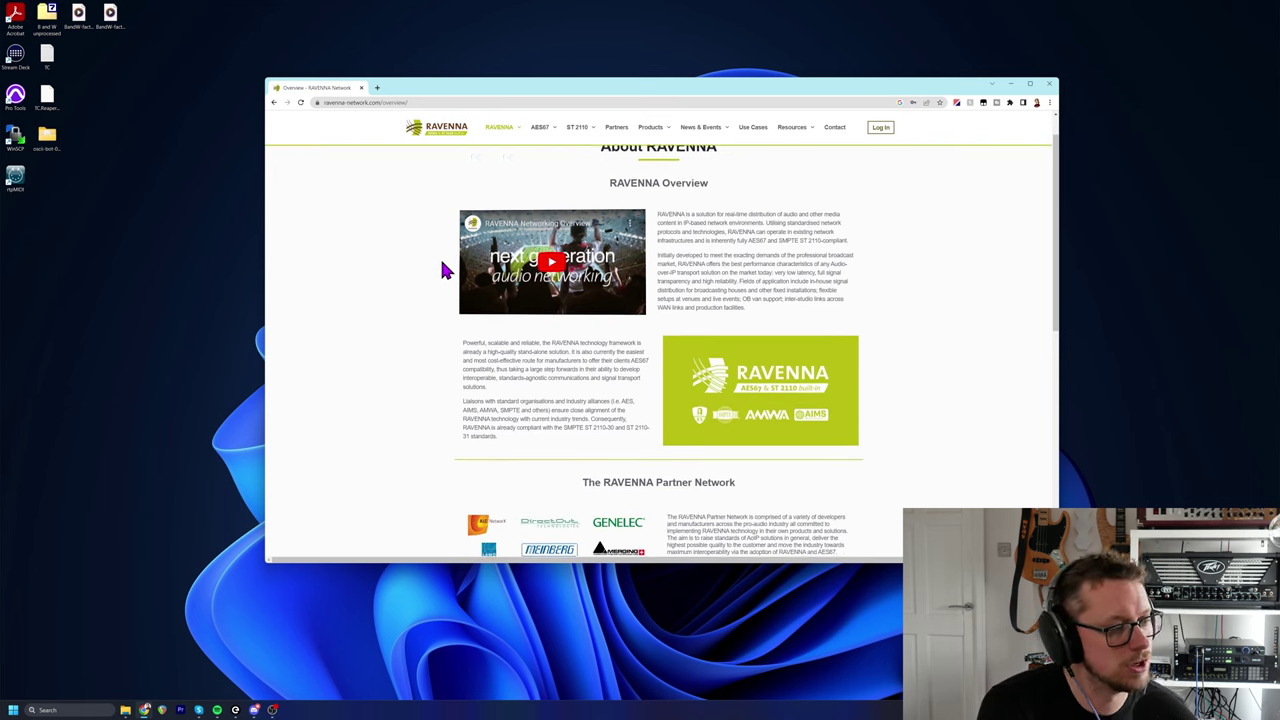
scroll(420, 290, "down", 8)
scroll(403, 320, "up", 9)
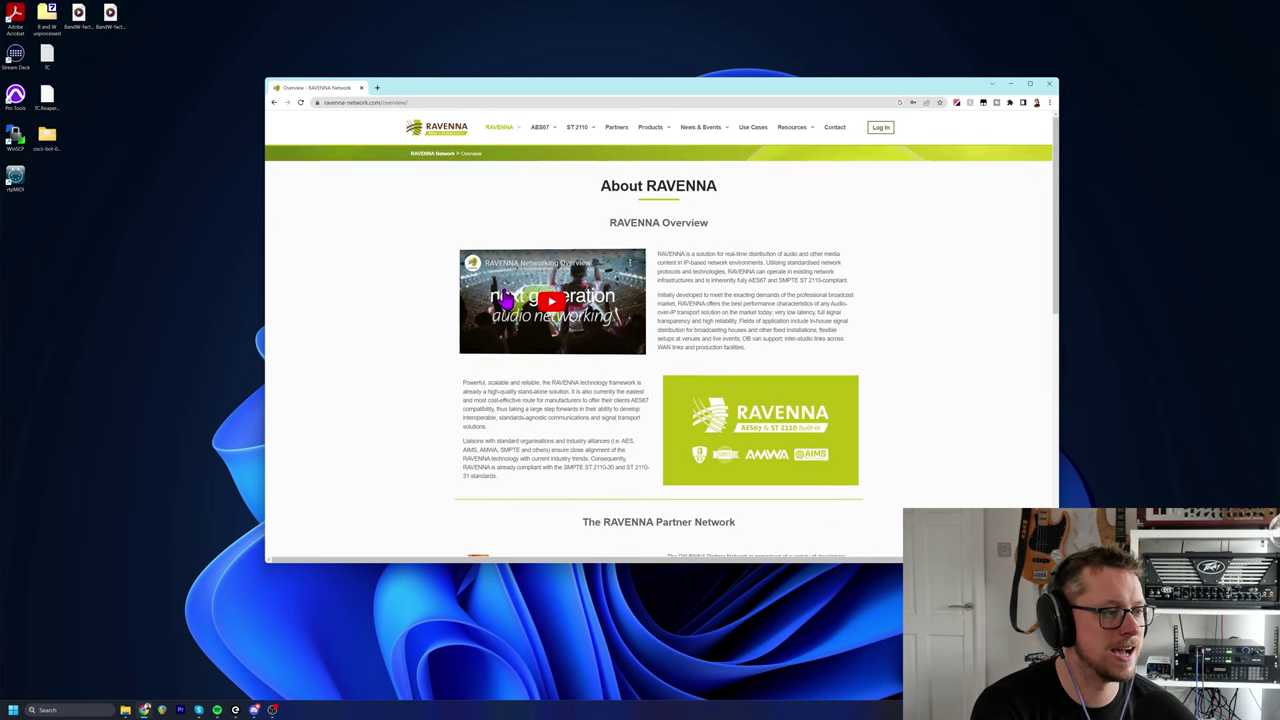
mouse_move(509, 136)
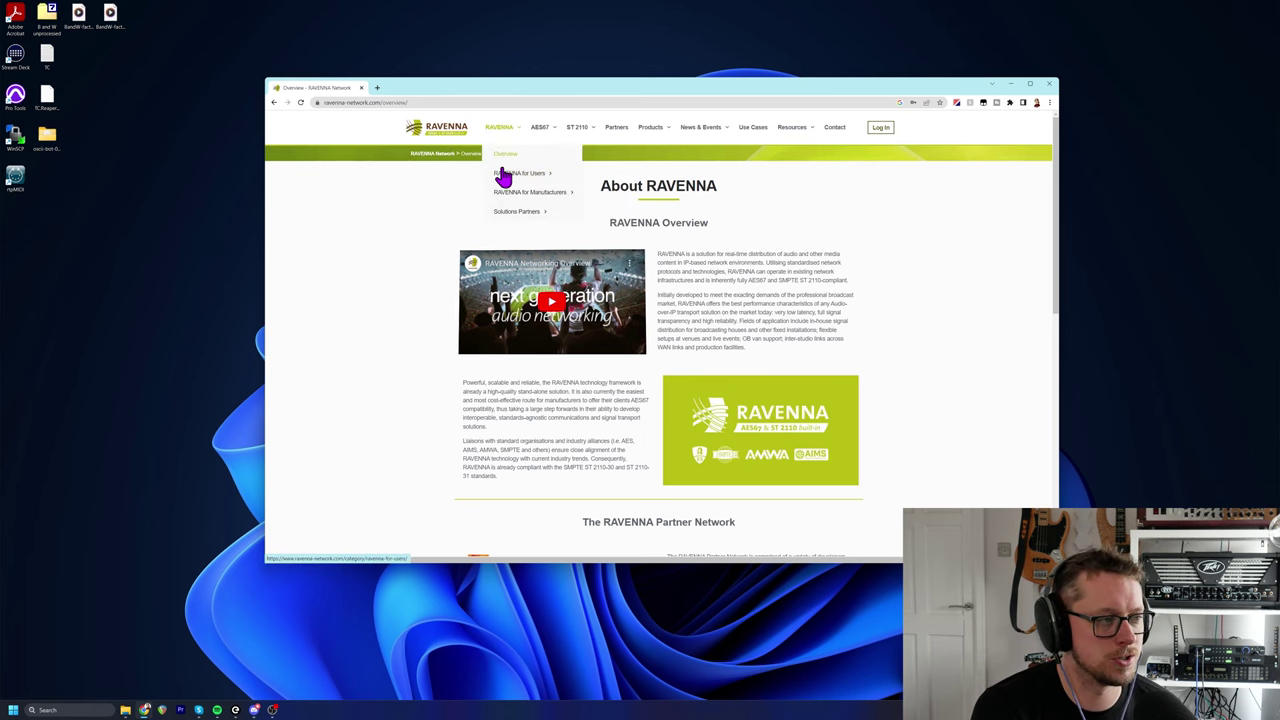
mouse_move(528, 200)
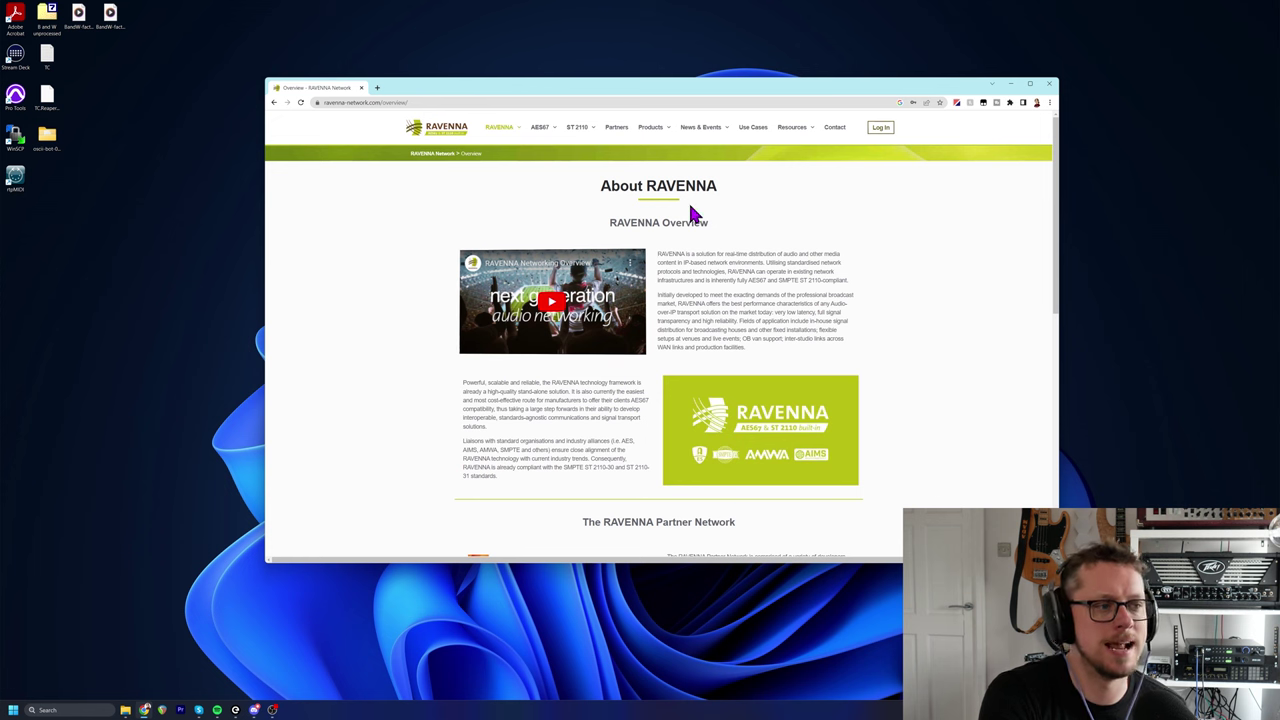
- Open the Merging Technologies product page for the RAVENNA/AES67 Virtual Audio Device for macOS
left_click(508, 103)
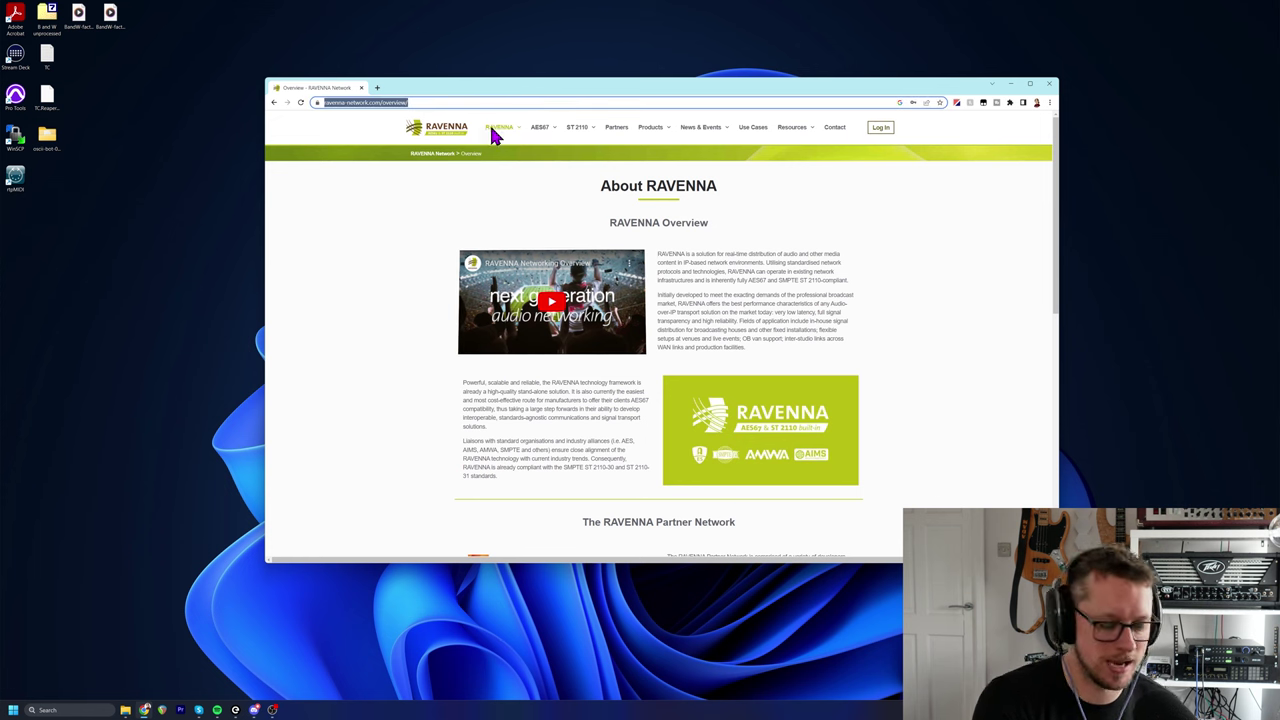
type("mer")
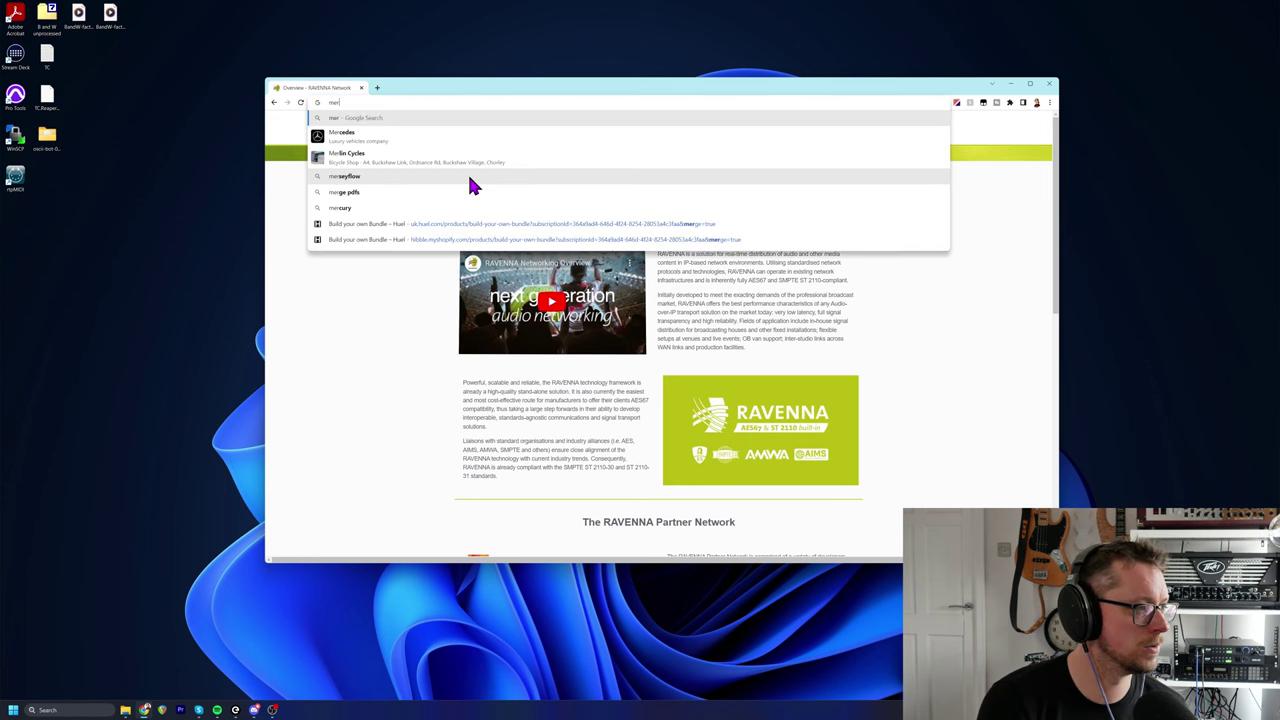
type("gi")
key("Return")
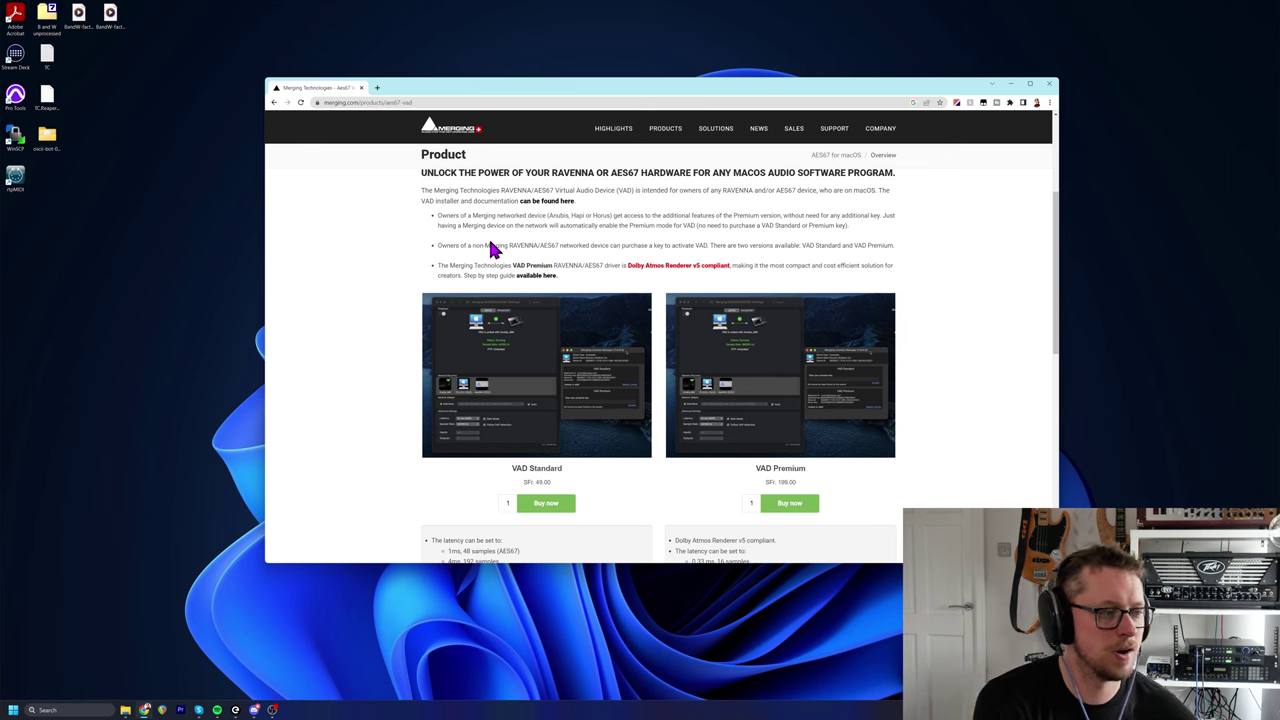
- Read the paragraph on the VAD Premium driver's compatibility with the Dolby Atmos Renderer, highlighting its text
left_click_drag(439, 265, 614, 280)
left_click(620, 280)
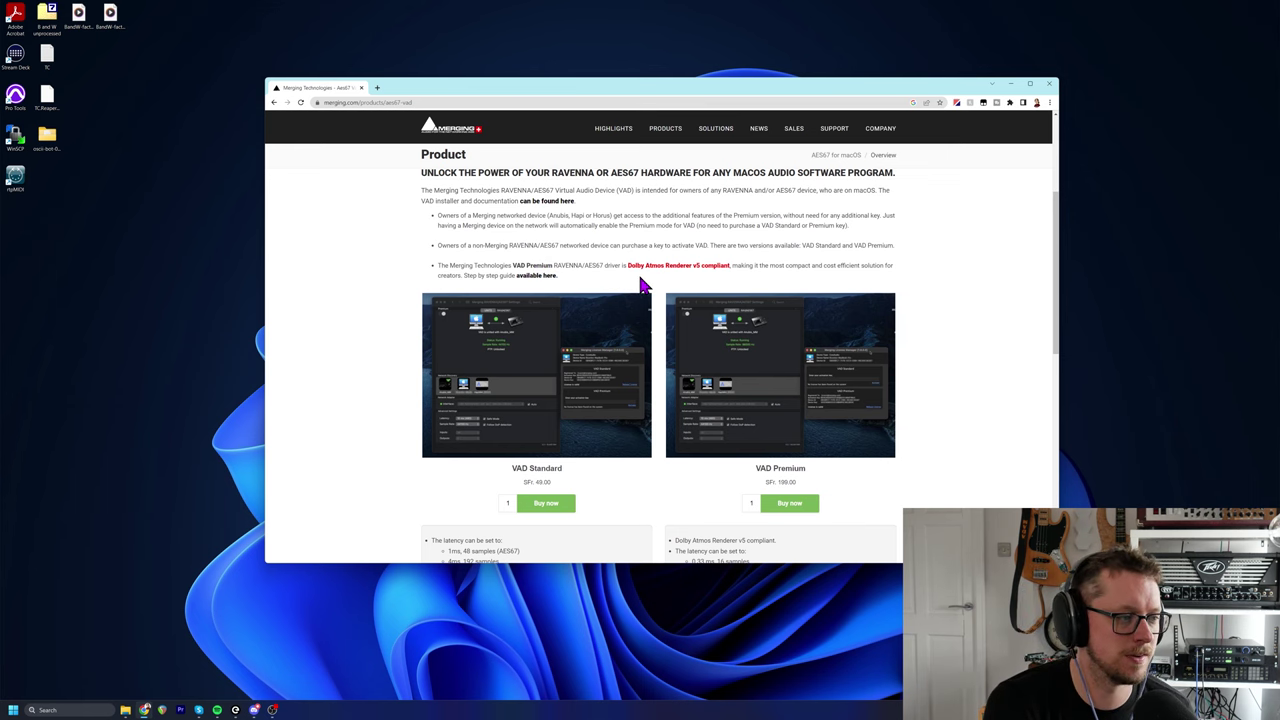
left_click_drag(622, 265, 737, 280)
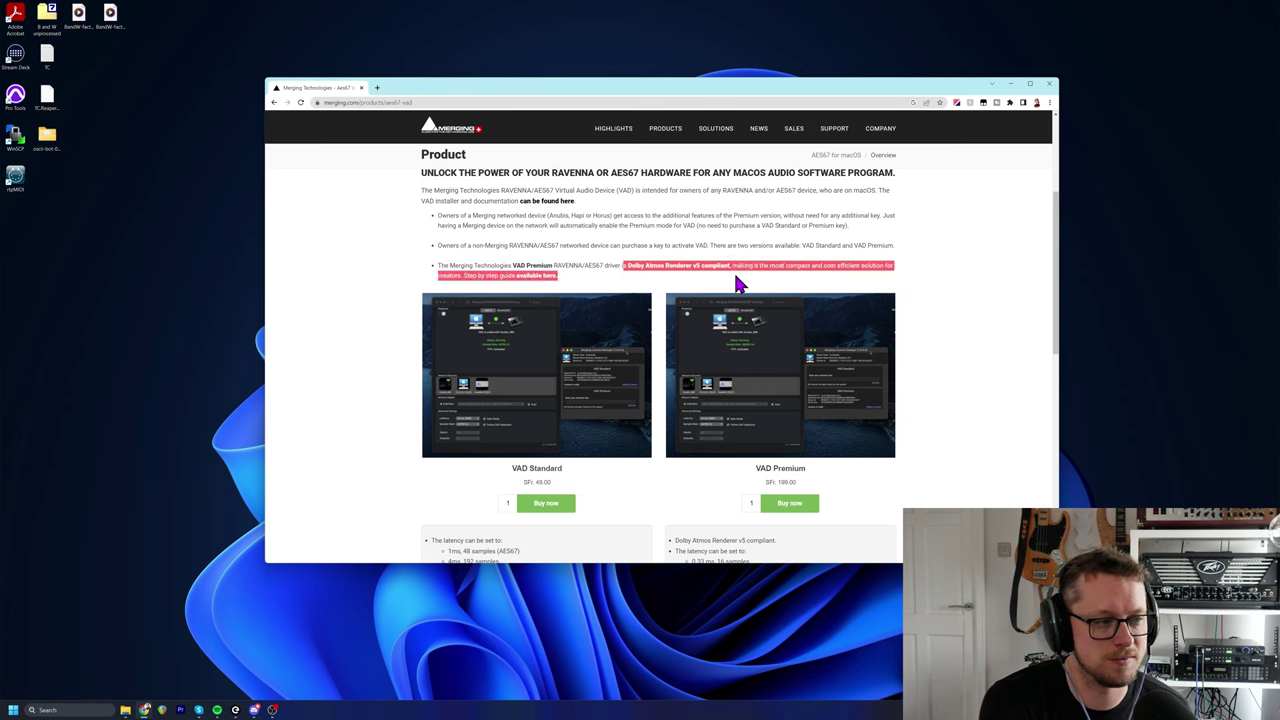
left_click(736, 285)
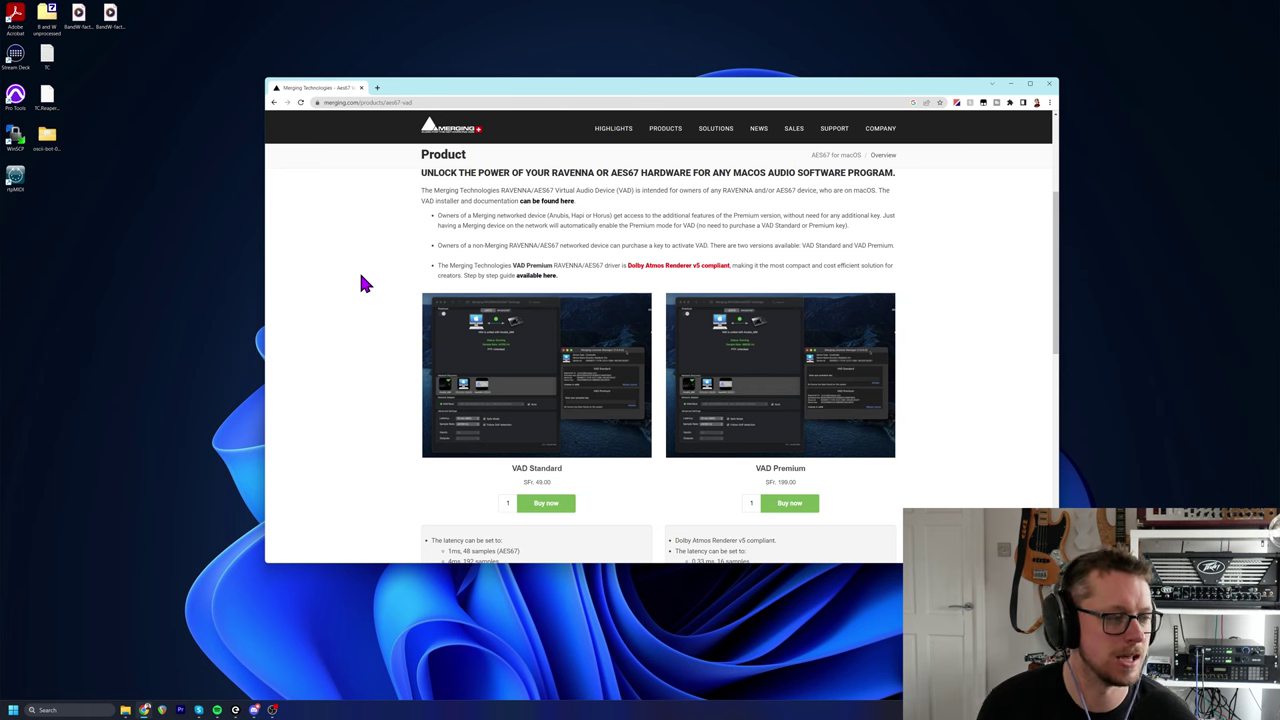
- Compare the latency, channel count and sampling rate specifications of VAD Standard and VAD Premium
scroll(375, 330, "down", 2)
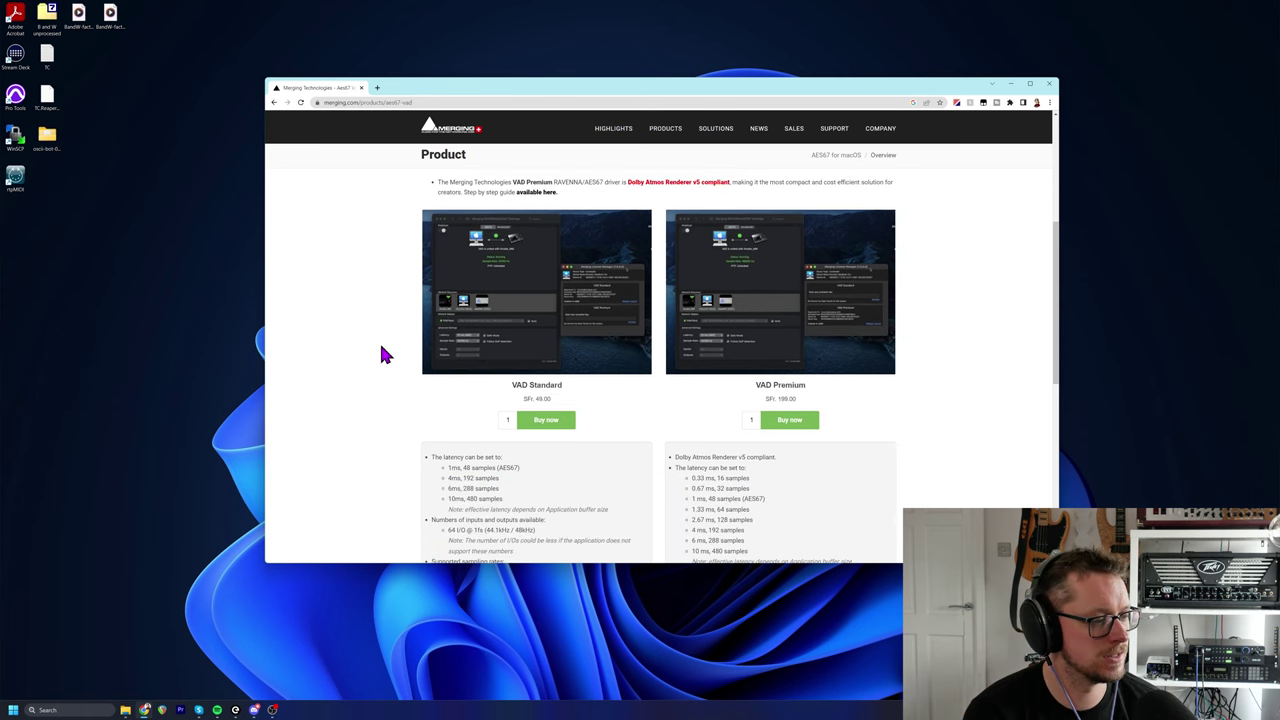
mouse_move(449, 490)
left_mouse_down()
mouse_move(551, 491)
mouse_move(553, 510)
mouse_move(449, 498)
left_mouse_up()
left_click(405, 460)
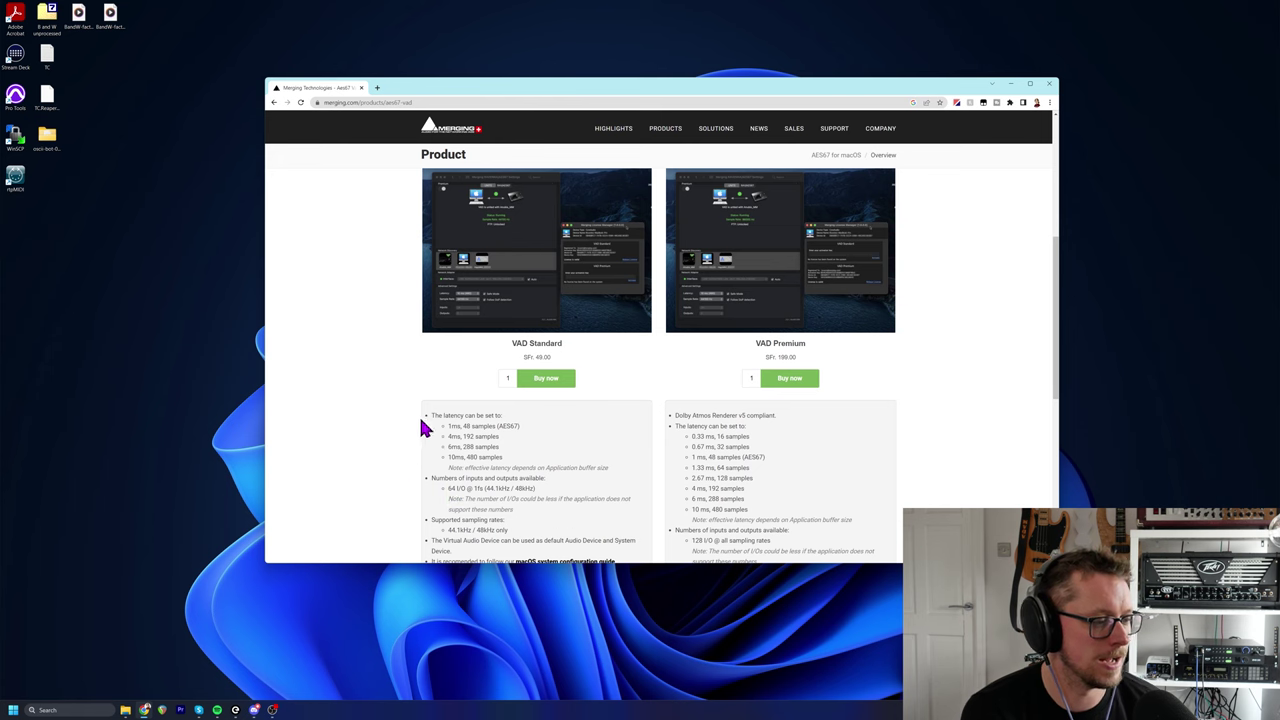
scroll(830, 474, "down", 1)
left_click_drag(697, 415, 800, 535)
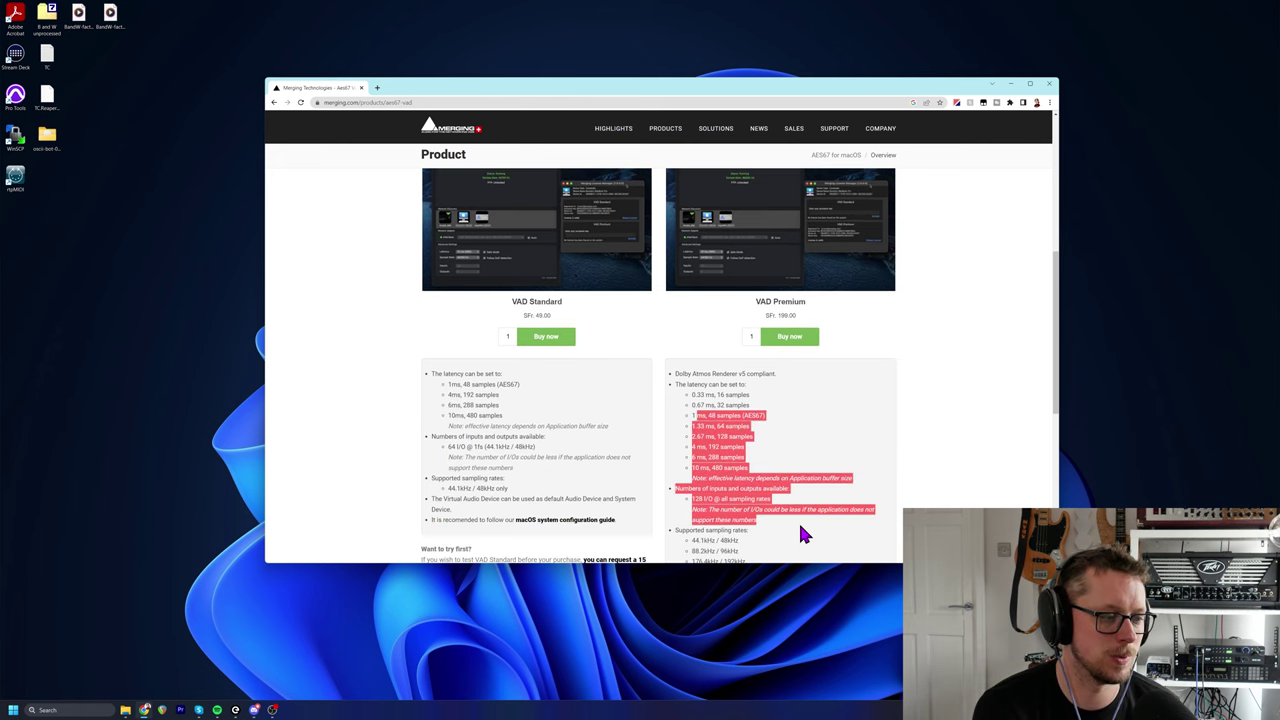
left_click(800, 535)
scroll(451, 463, "up", 3)
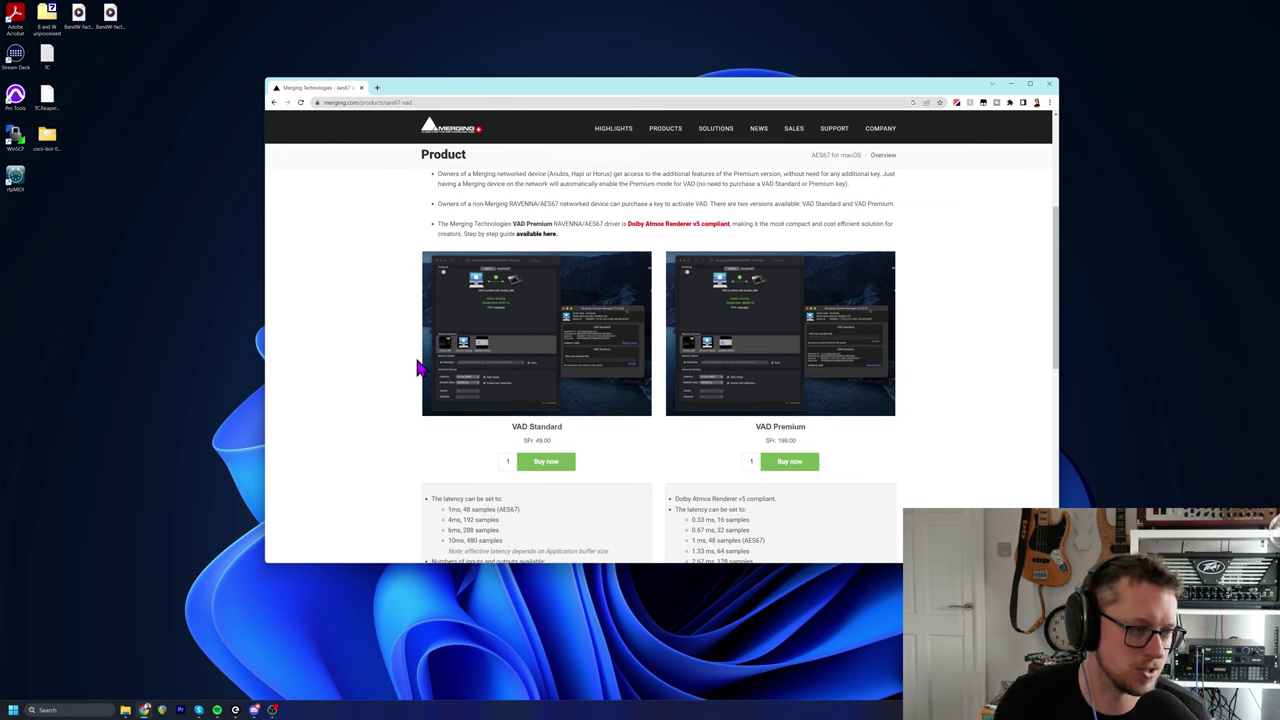
- Review the VAD product page again, from the introduction down to the VAD Standard and VAD Premium offers
scroll(418, 368, "up", 2)
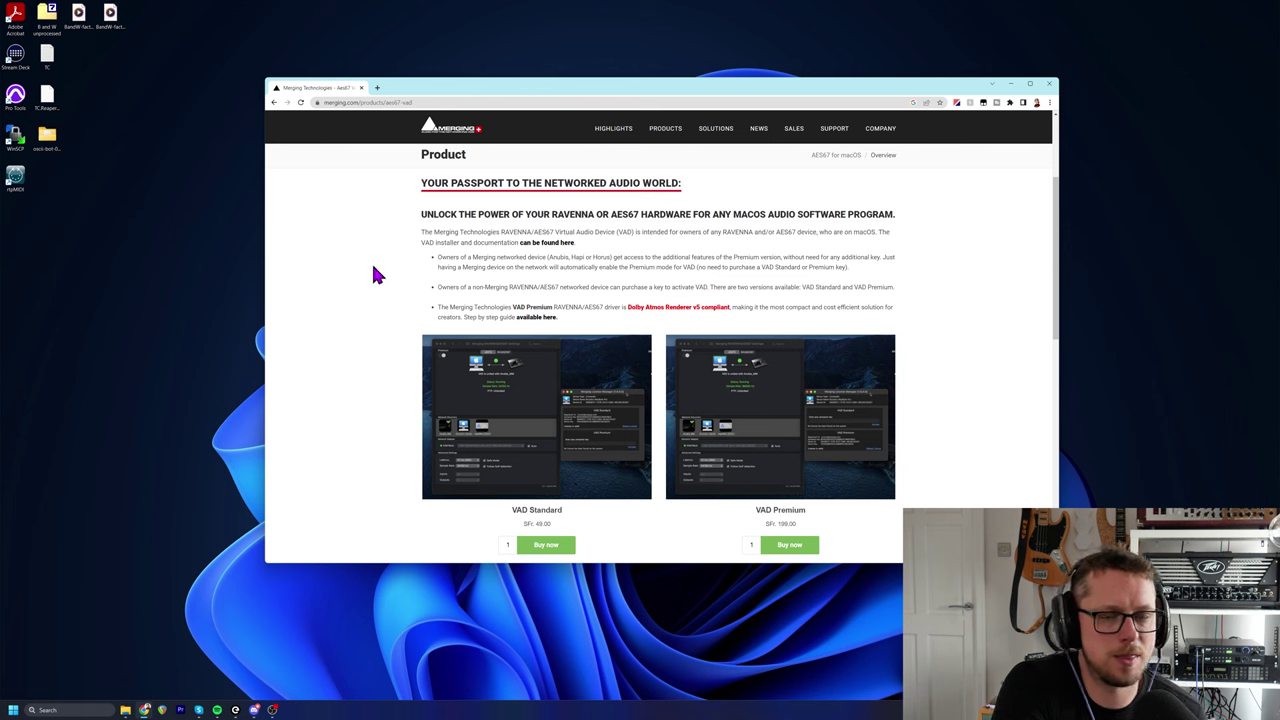
scroll(374, 274, "down", 1)
scroll(378, 272, "down", 2)
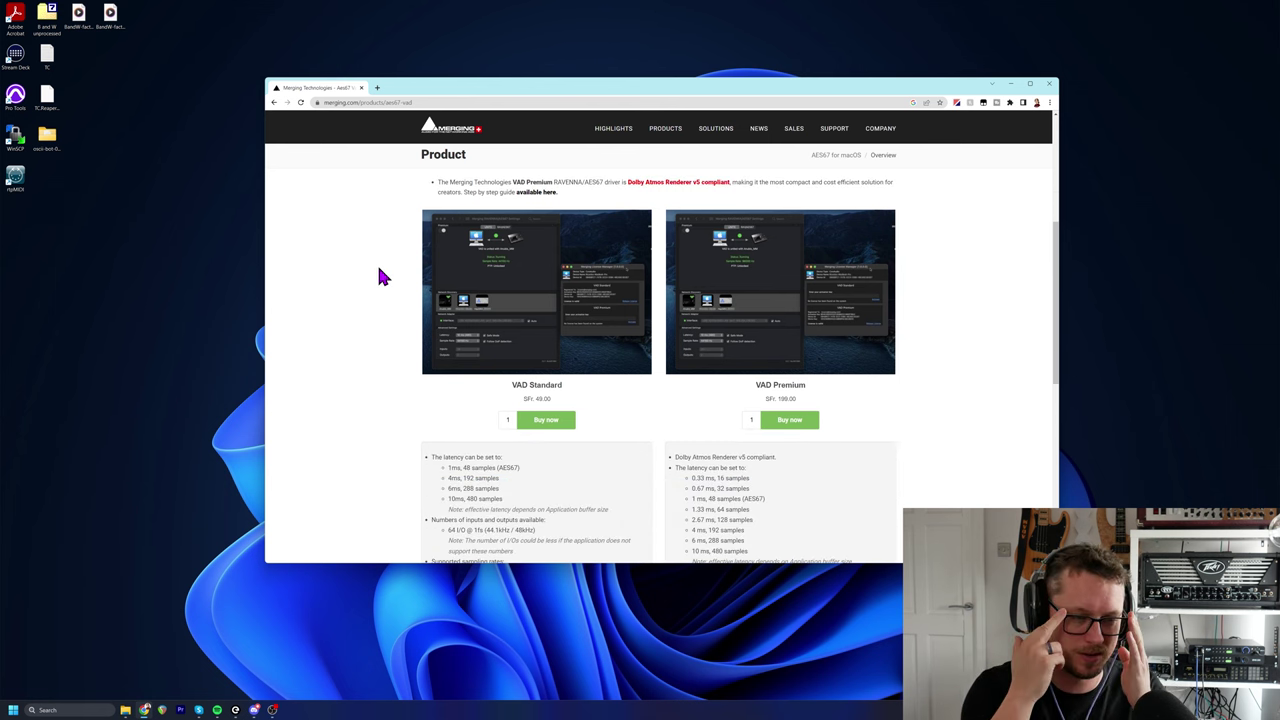
scroll(343, 349, "up", 6)
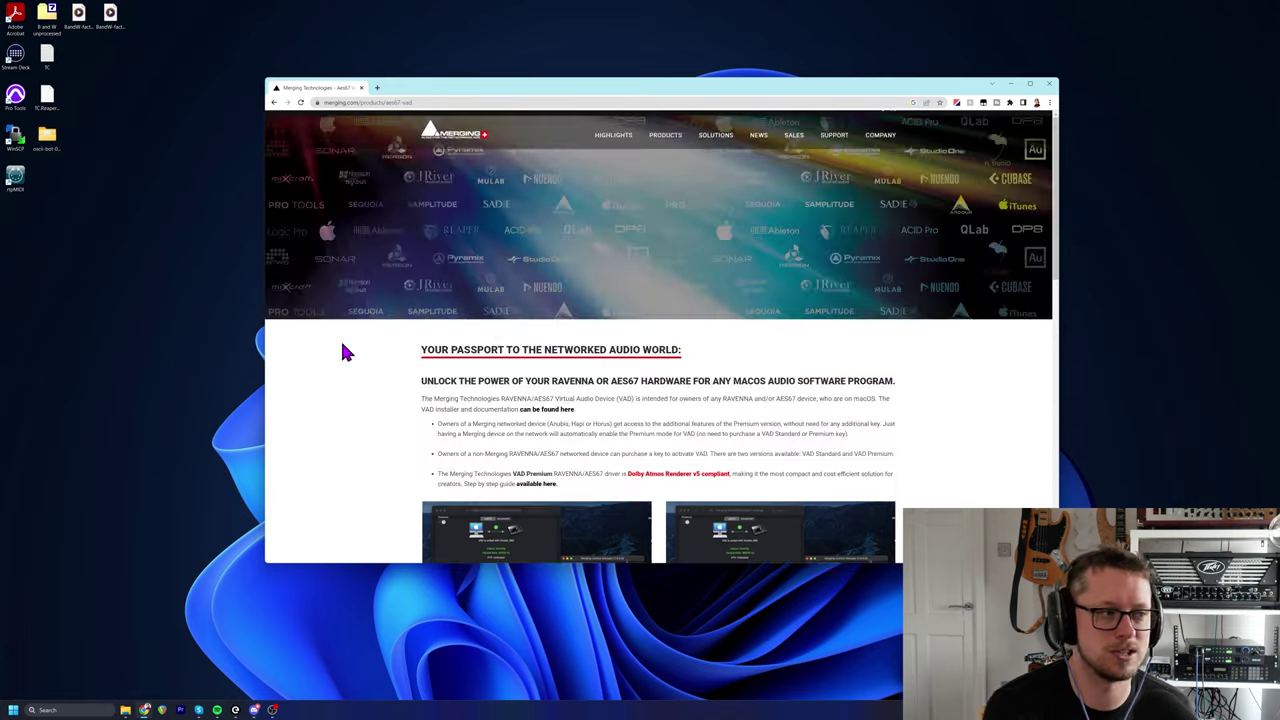
scroll(352, 348, "down", 4)
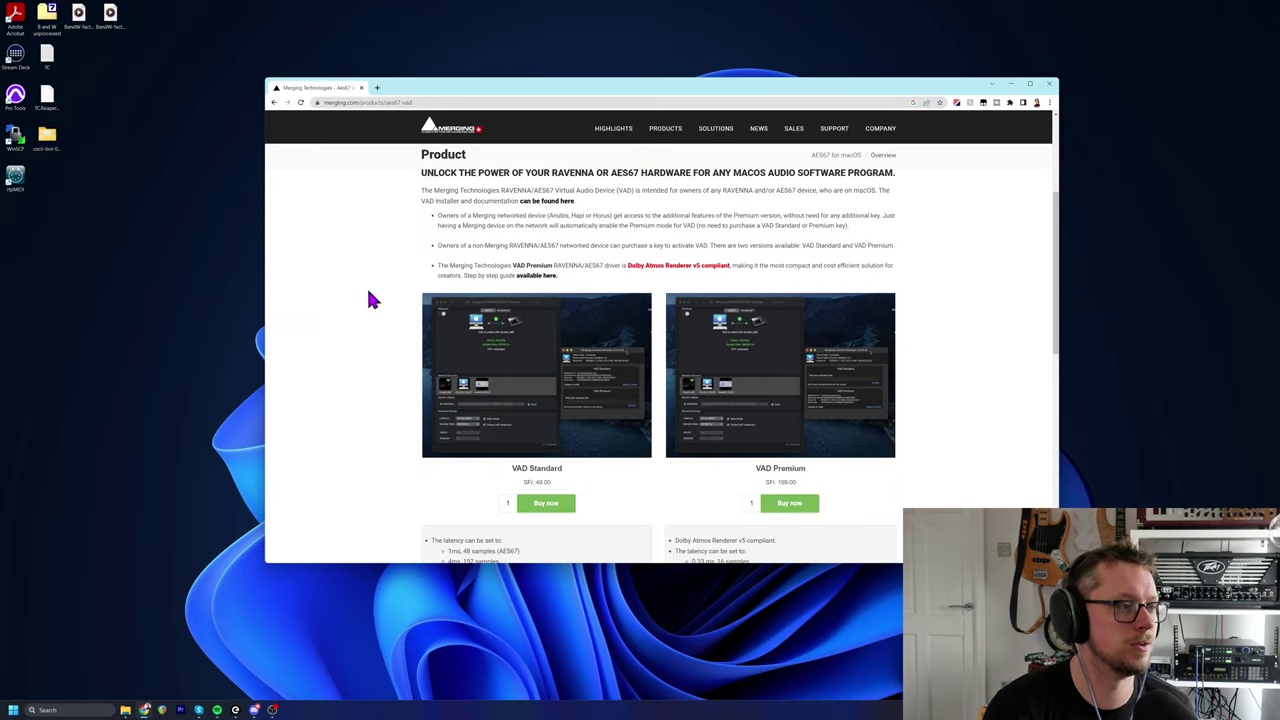
- Go back to the search results, skim Merging's Audio Networking page and return to the results
scroll(366, 297, "up", 5)
key("alt+Left")
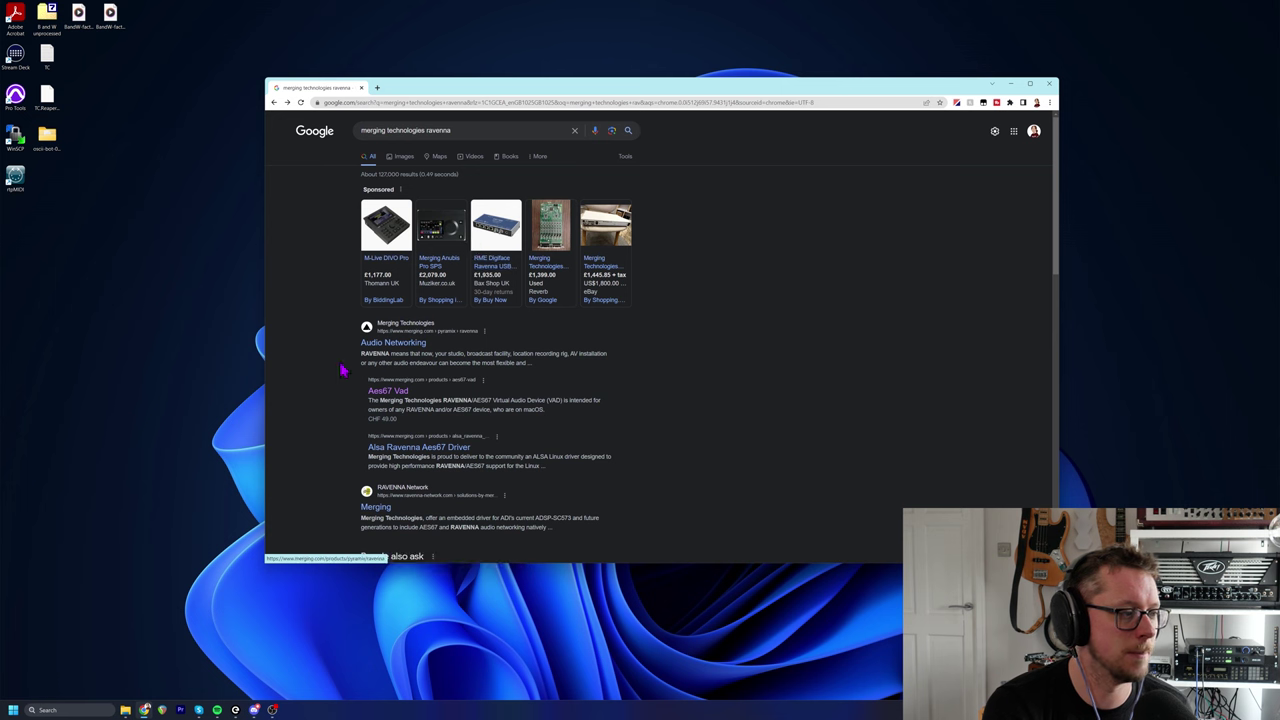
left_click(388, 344)
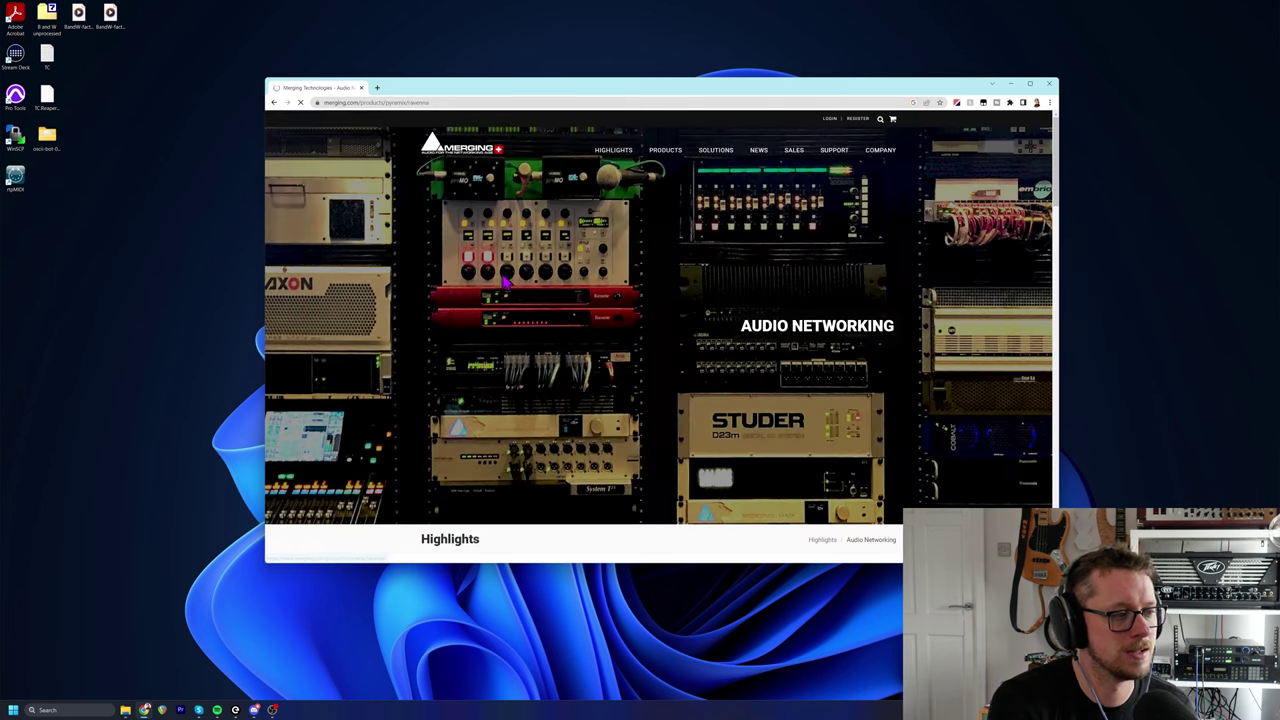
scroll(378, 320, "down", 4)
key("alt+Left")
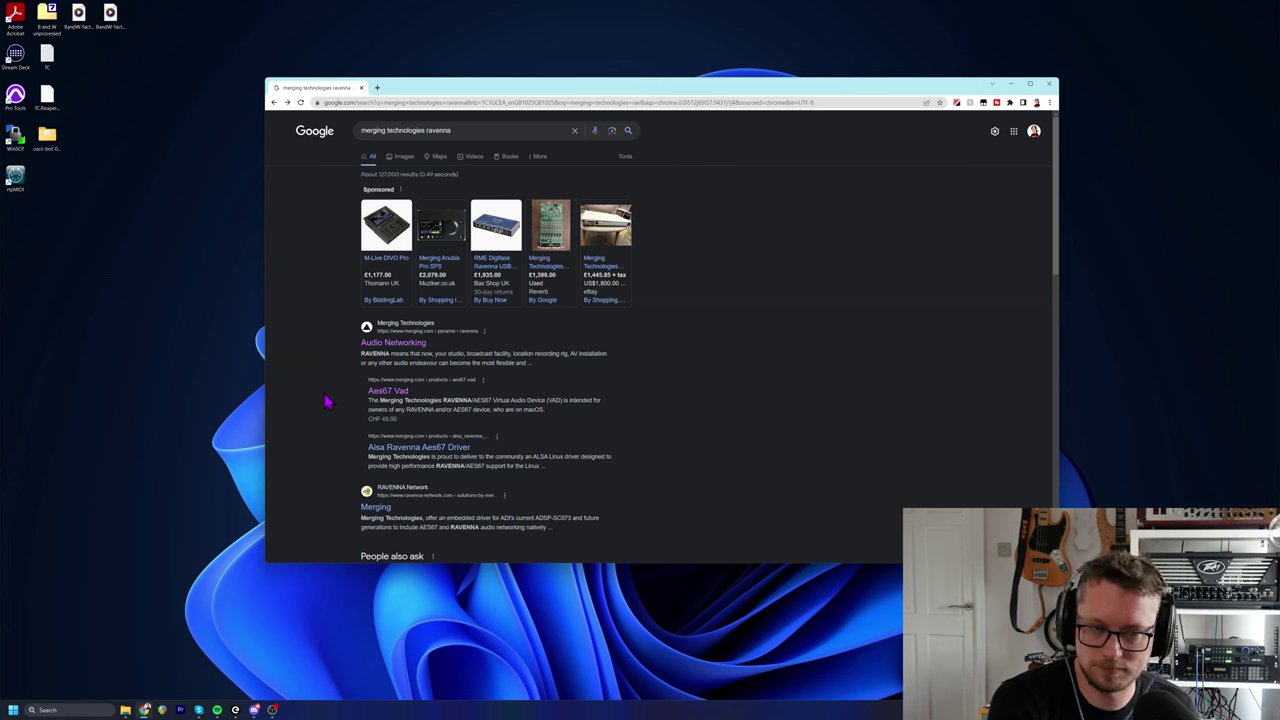
- Return to the RAVENNA Network site and open its Downloads page at the Software section
left_click(388, 344)
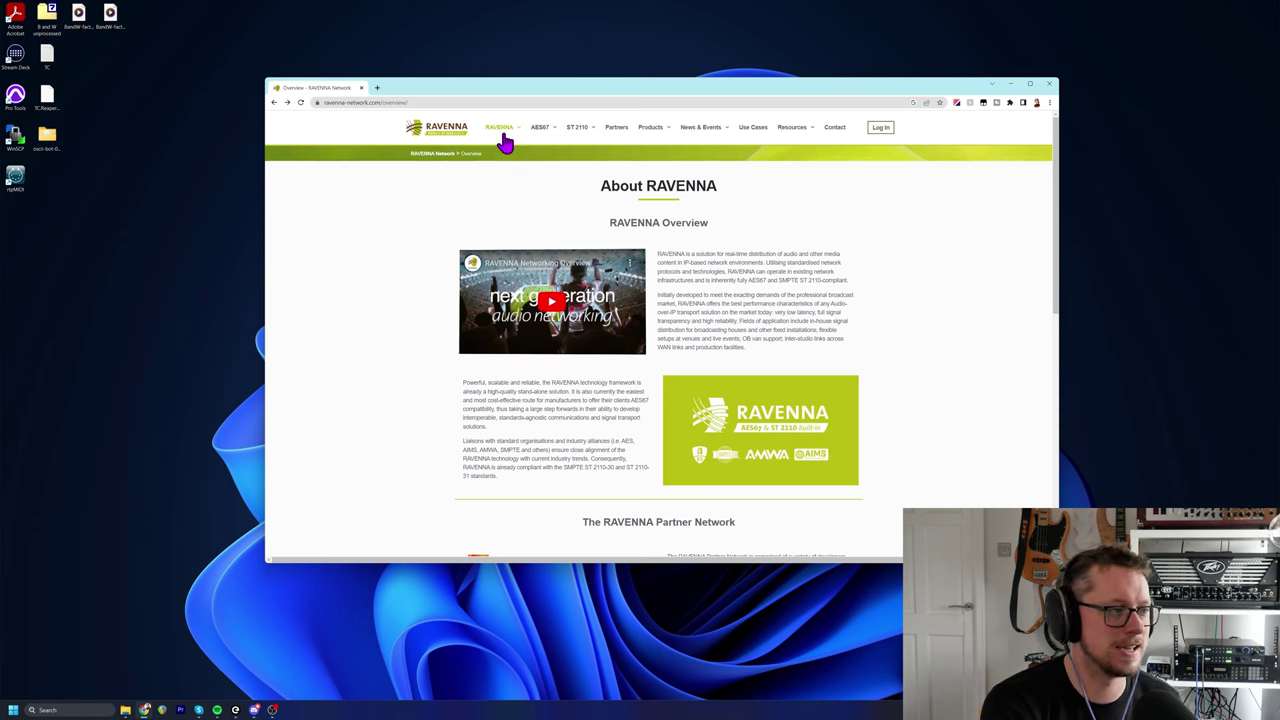
mouse_move(540, 138)
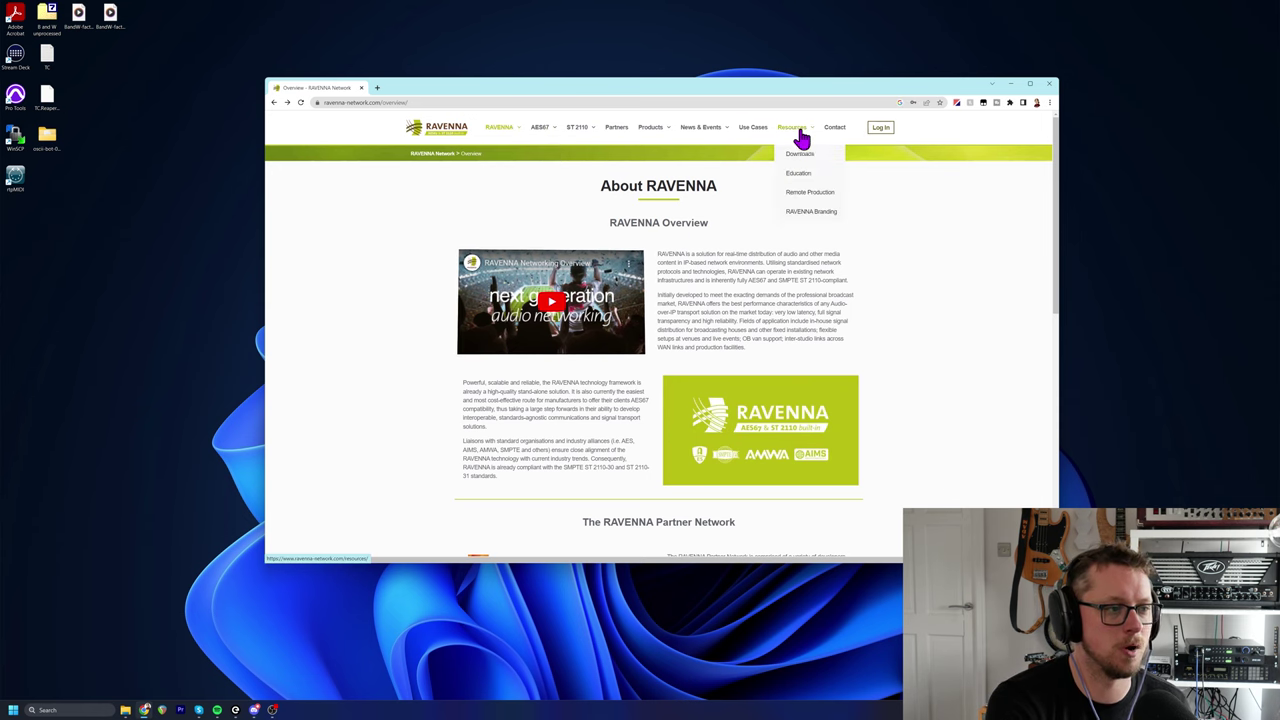
left_click(803, 155)
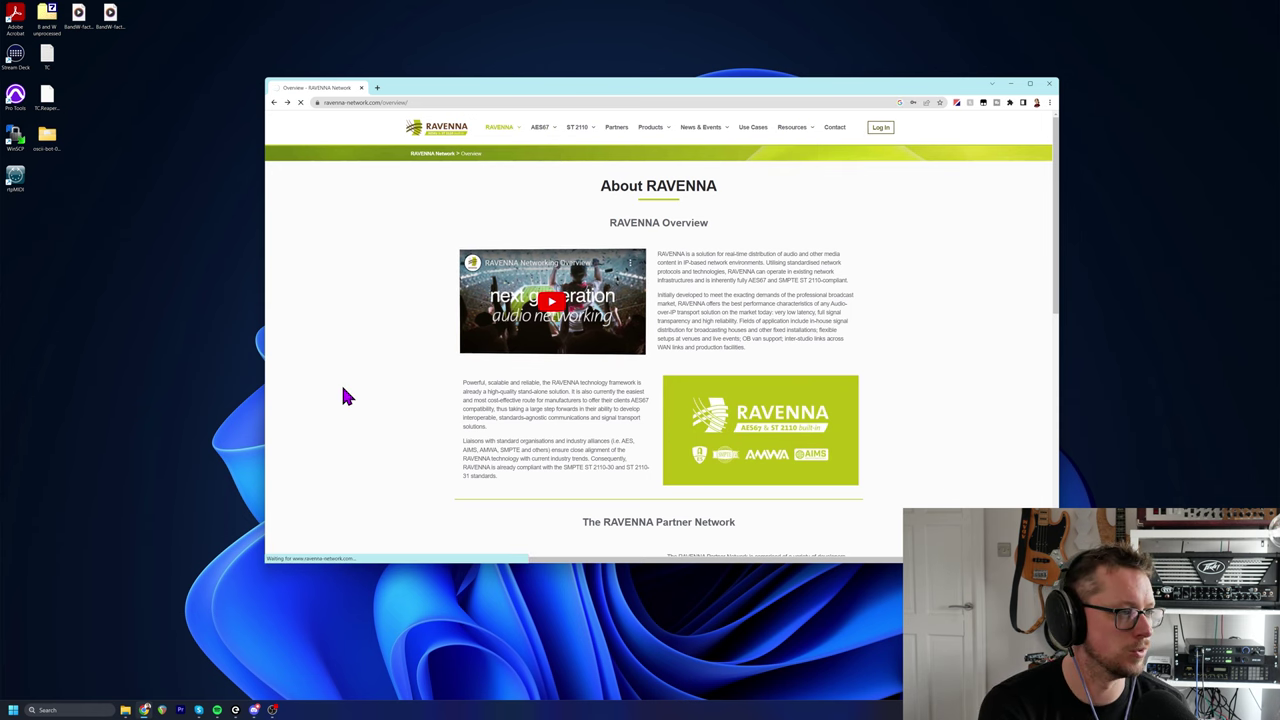
scroll(354, 370, "down", 2)
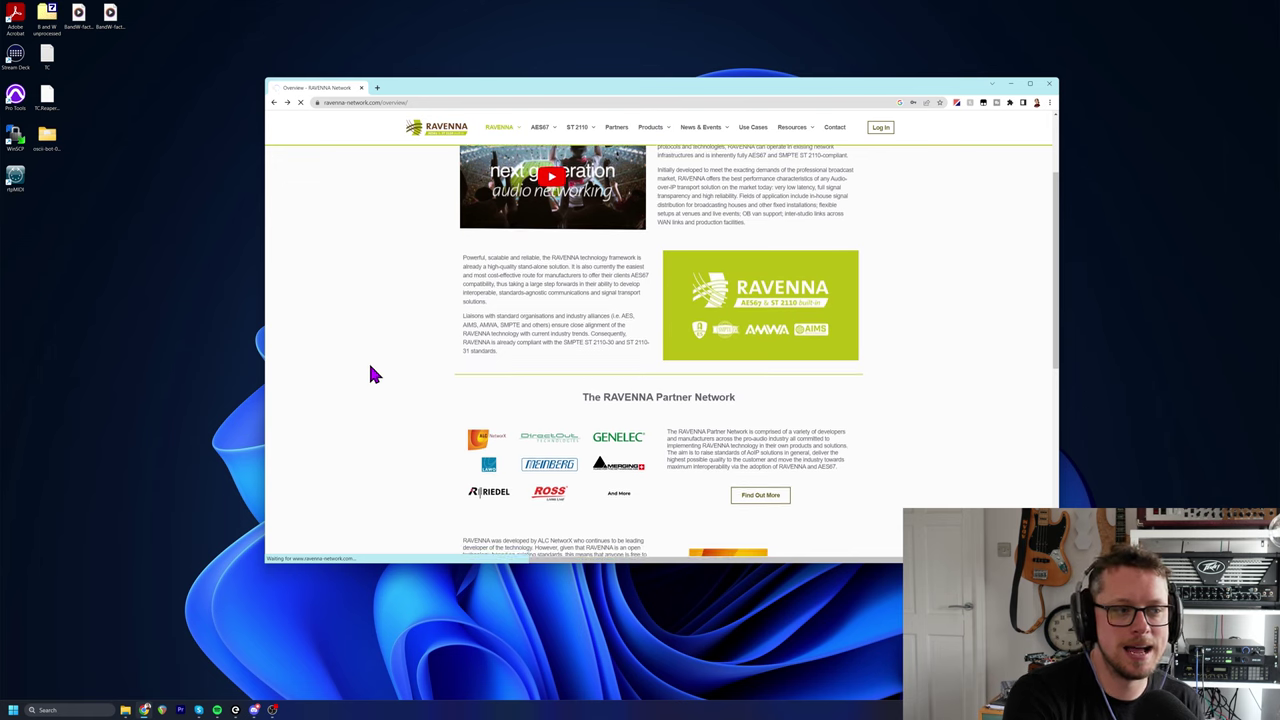
scroll(368, 361, "up", 2)
scroll(684, 386, "down", 2)
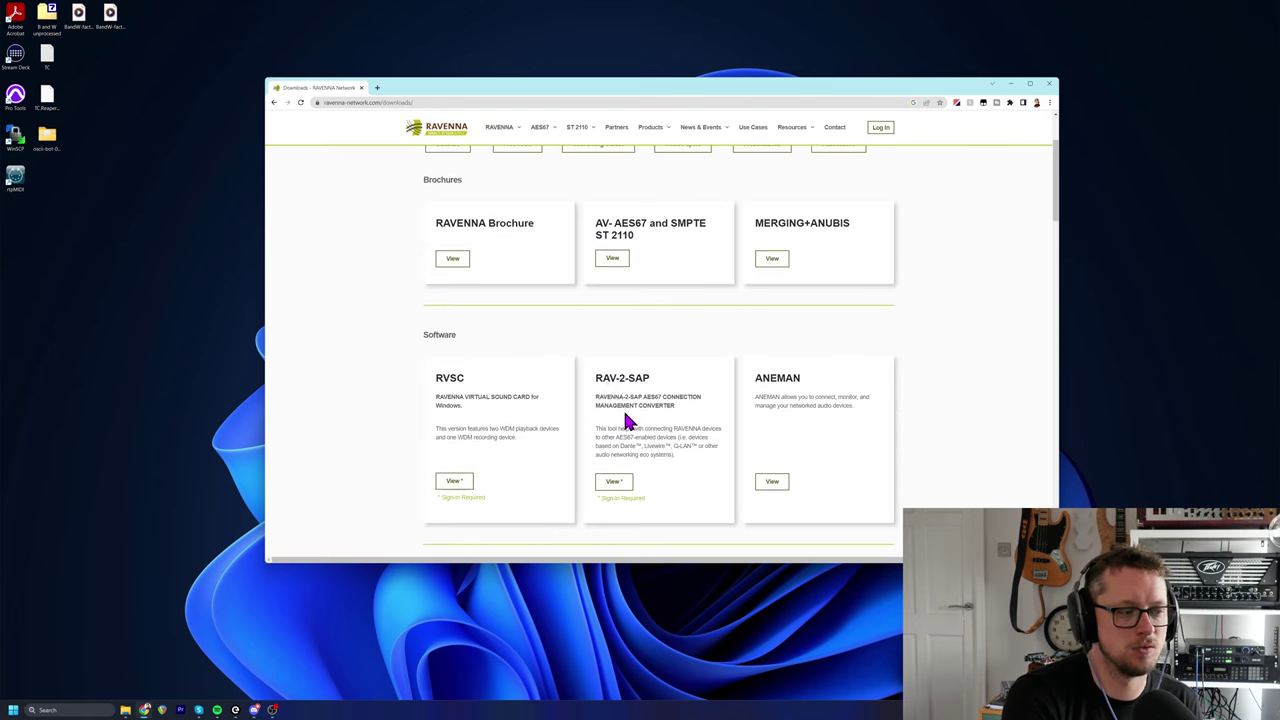
- Read the description of the RAV-2-SAP connection management converter in the Software downloads
left_click_drag(684, 452, 591, 432)
left_click(697, 424)
left_click_drag(697, 424, 689, 443)
left_click(707, 466)
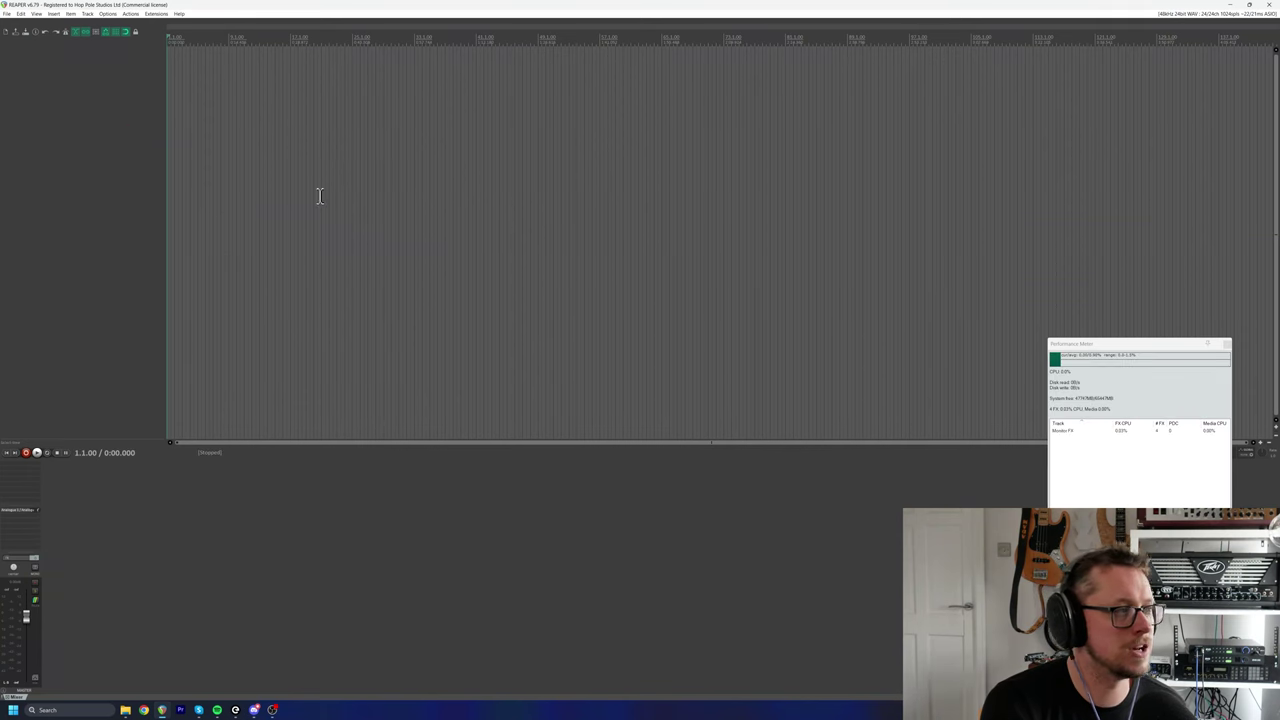
- Add a new track to the empty REAPER project and enlarge its height
double_click(106, 203)
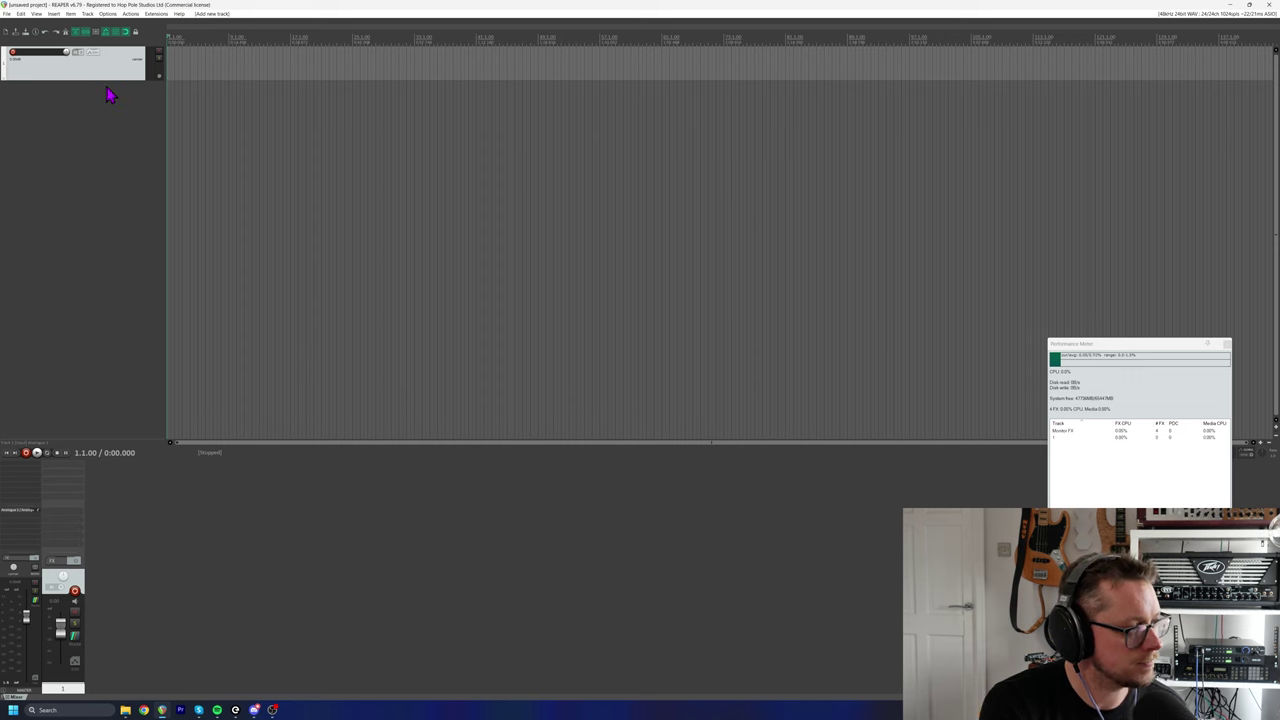
left_click_drag(108, 80, 130, 268)
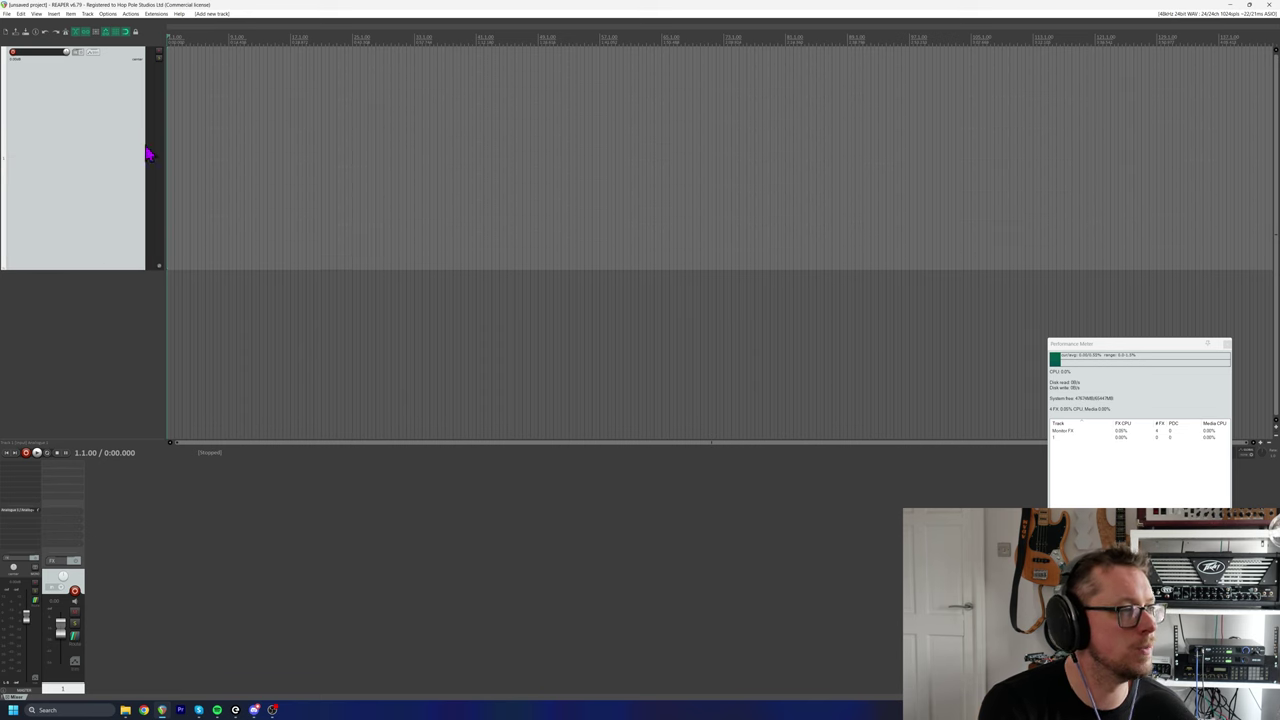
- Open the monitoring FX chain, inspect ReaStream's identifier, send mode and audio channel settings, and close the chain
left_click(36, 14)
left_click(55, 62)
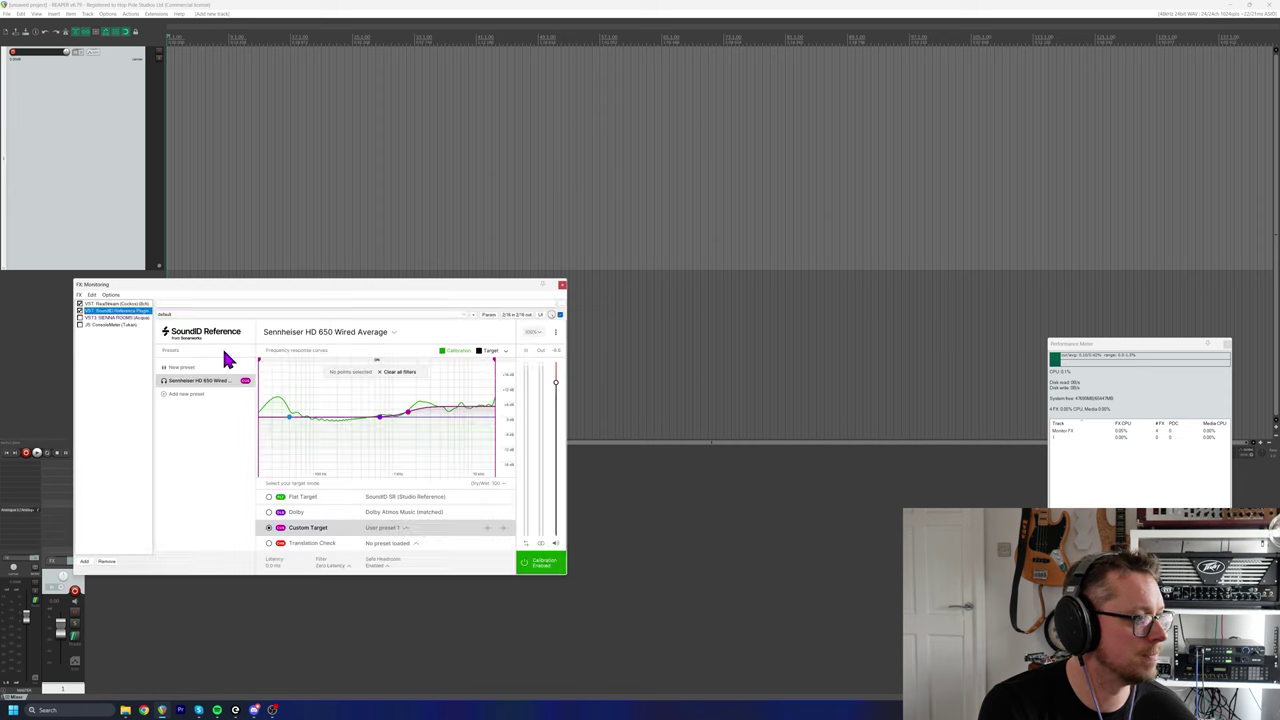
left_click(410, 244)
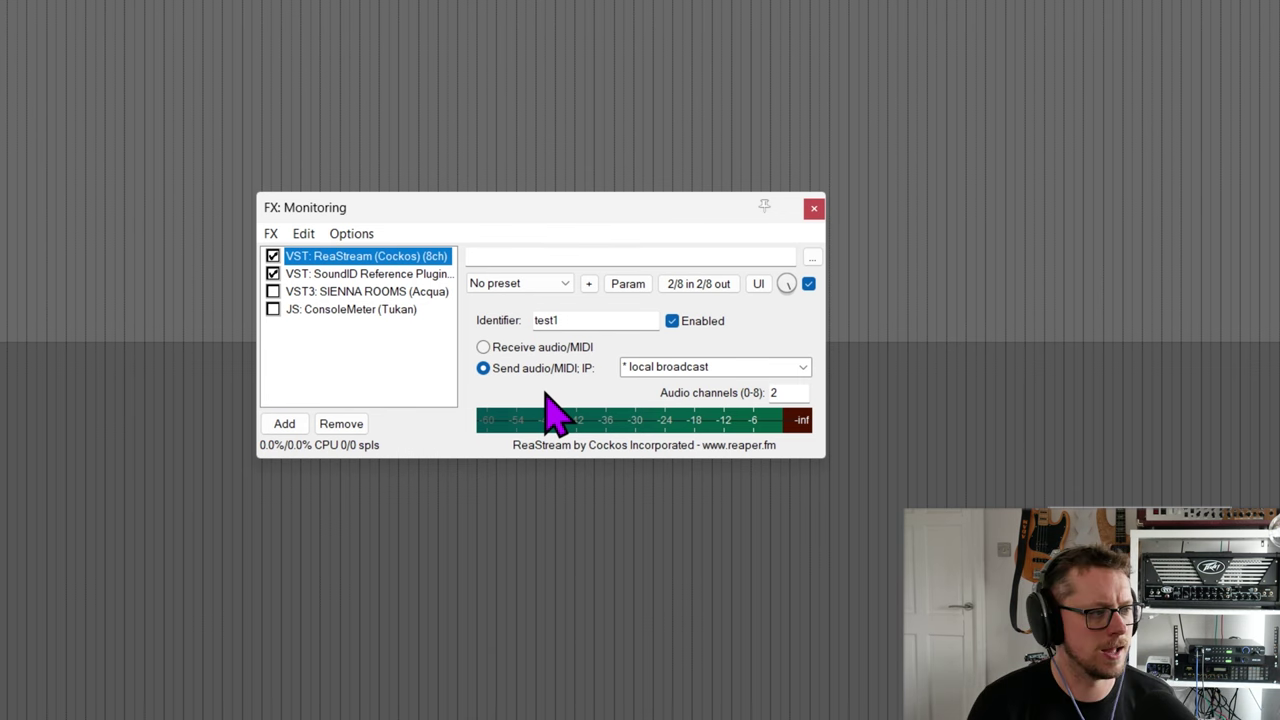
left_click(775, 394)
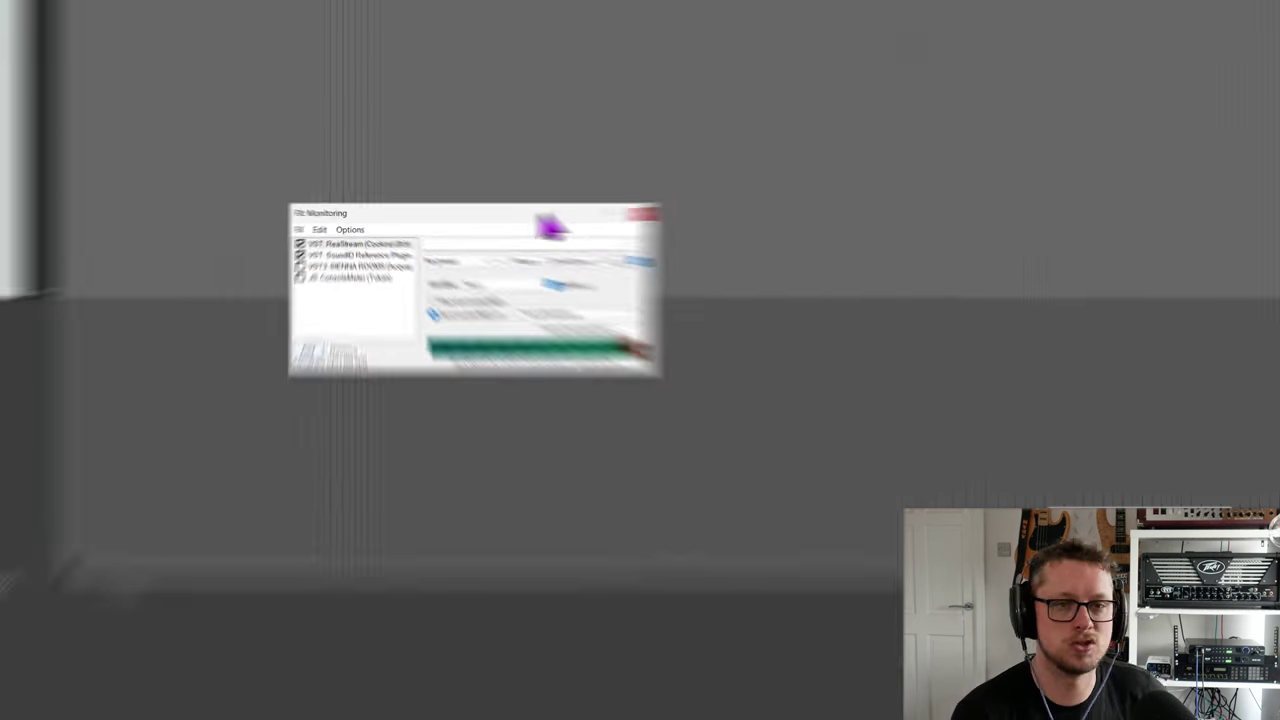
left_click(656, 205)
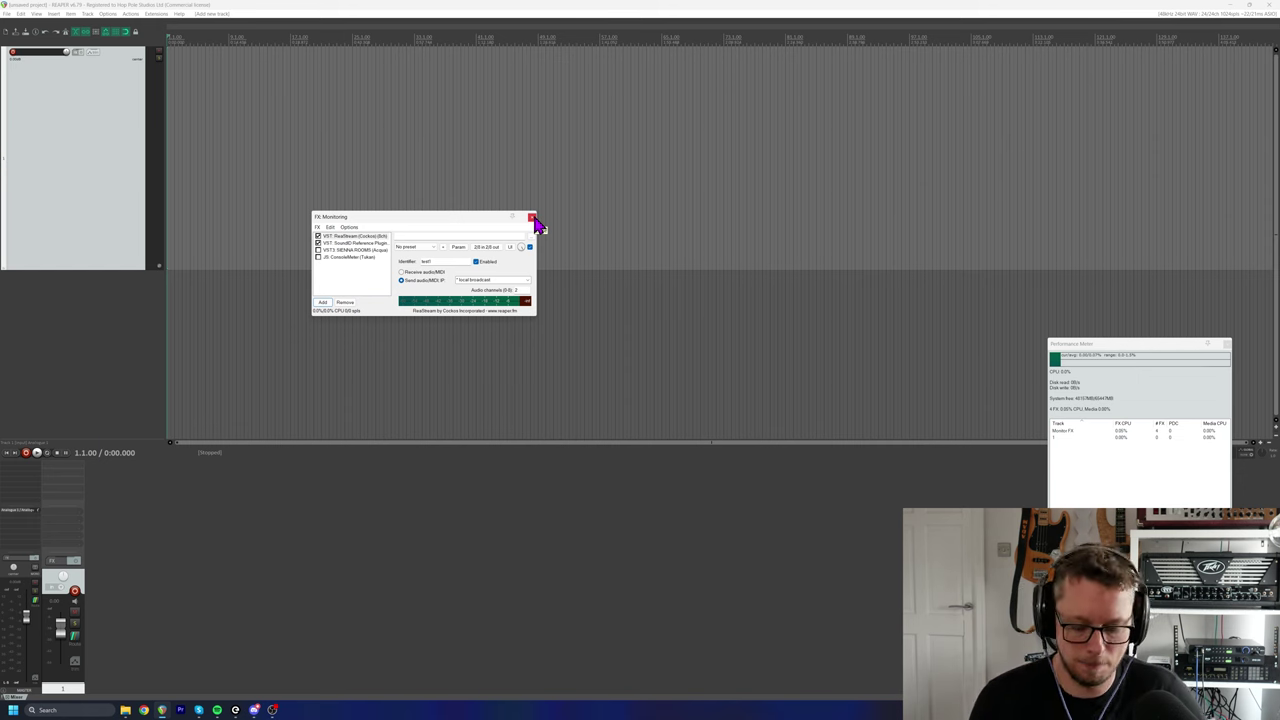
left_click_drag(480, 217, 472, 278)
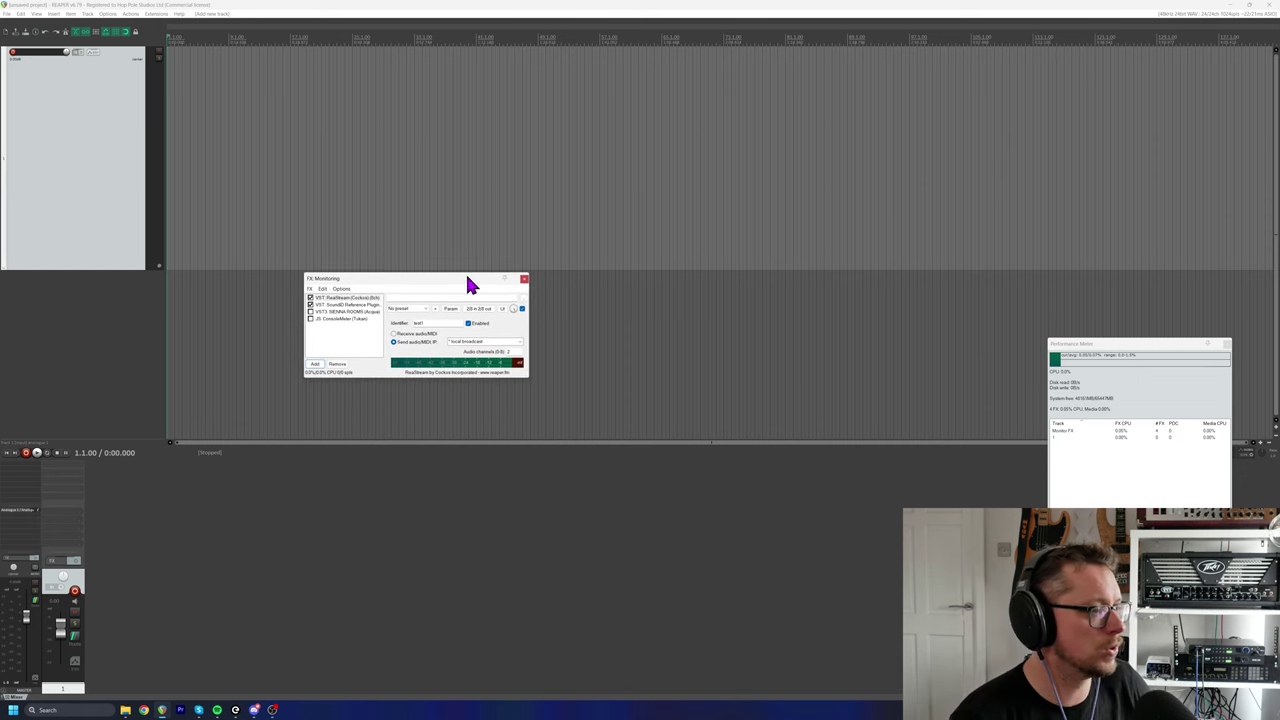
left_click(524, 280)
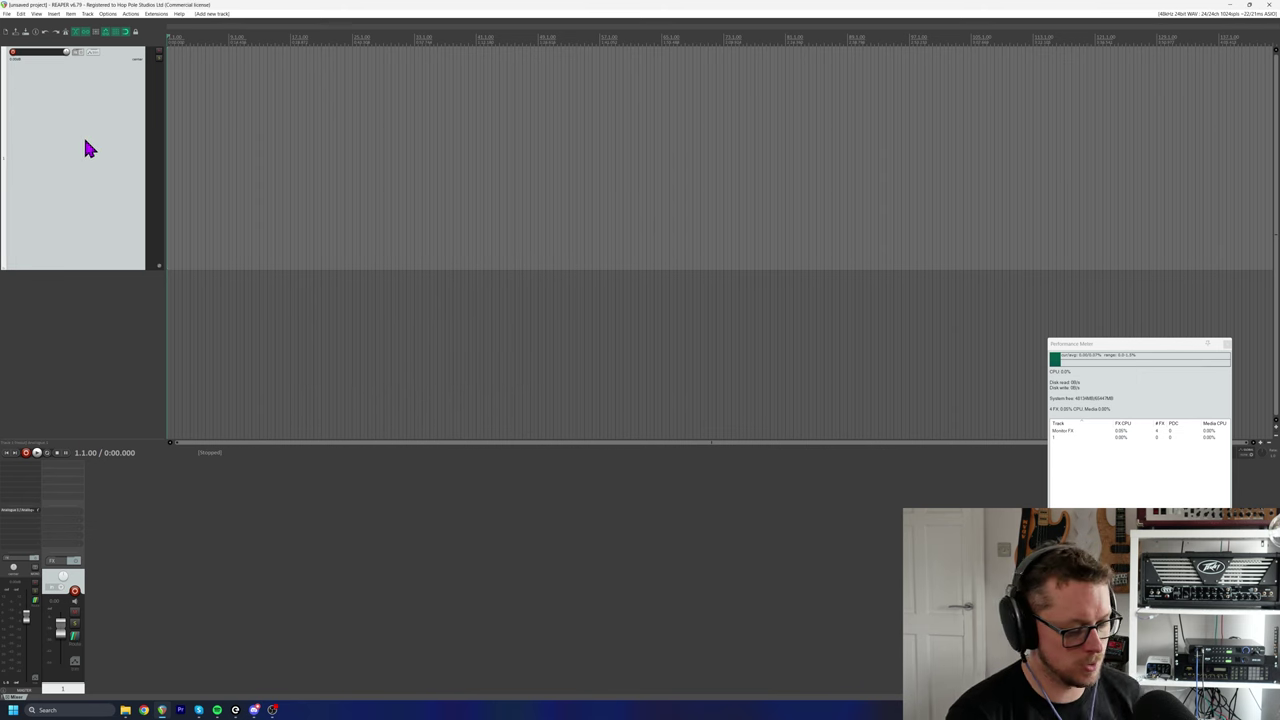
- Delete the empty track and open the recent project atmos send ver1.rpp
key("Delete")
left_click(7, 13)
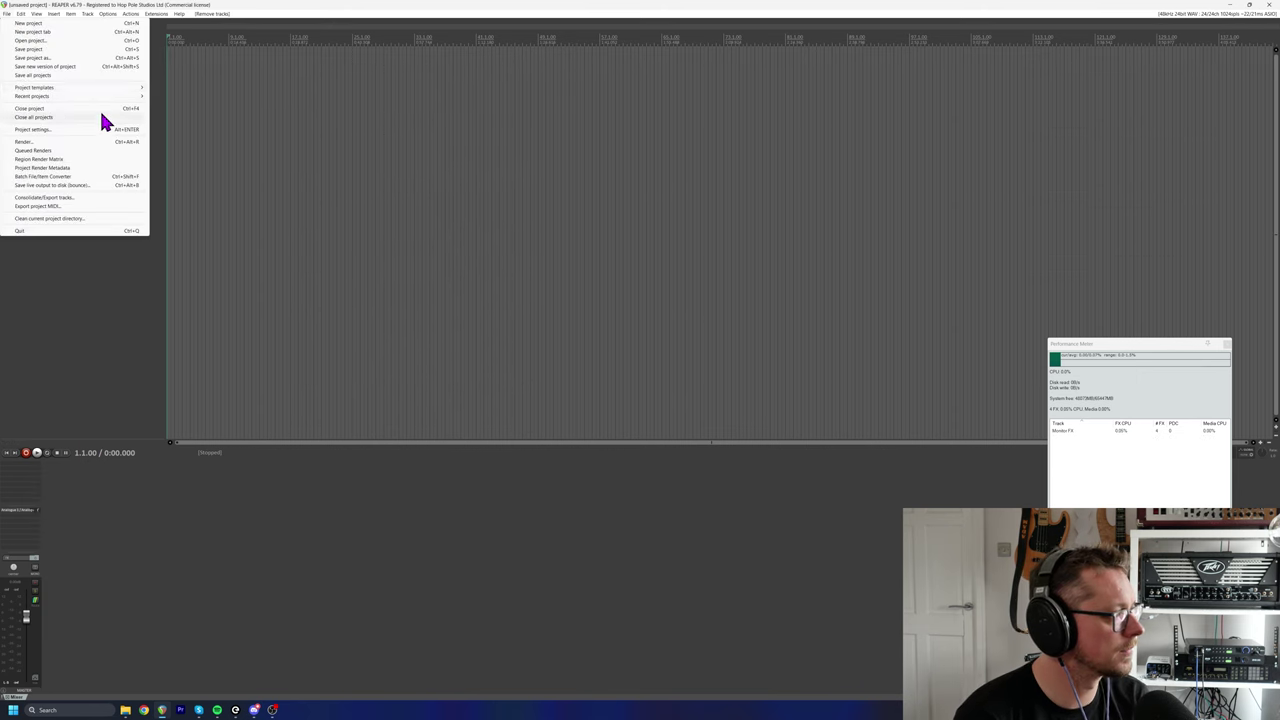
mouse_move(90, 95)
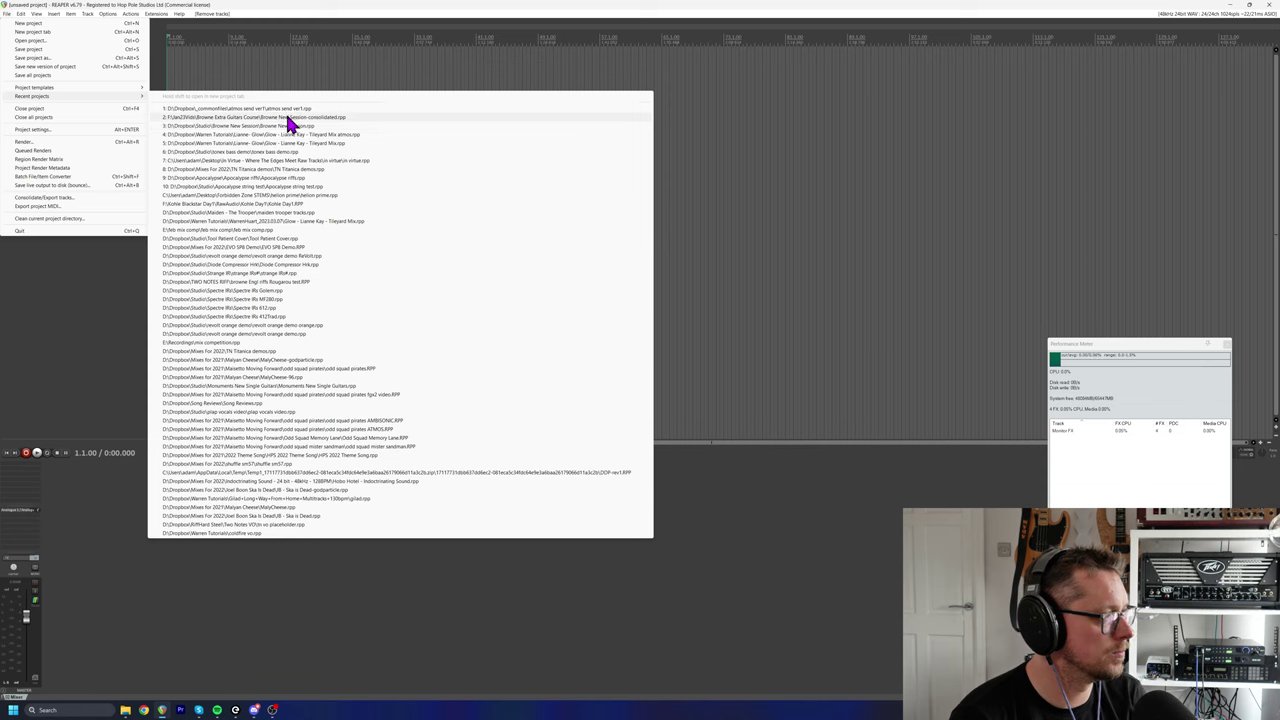
left_click(270, 110)
left_click(648, 381)
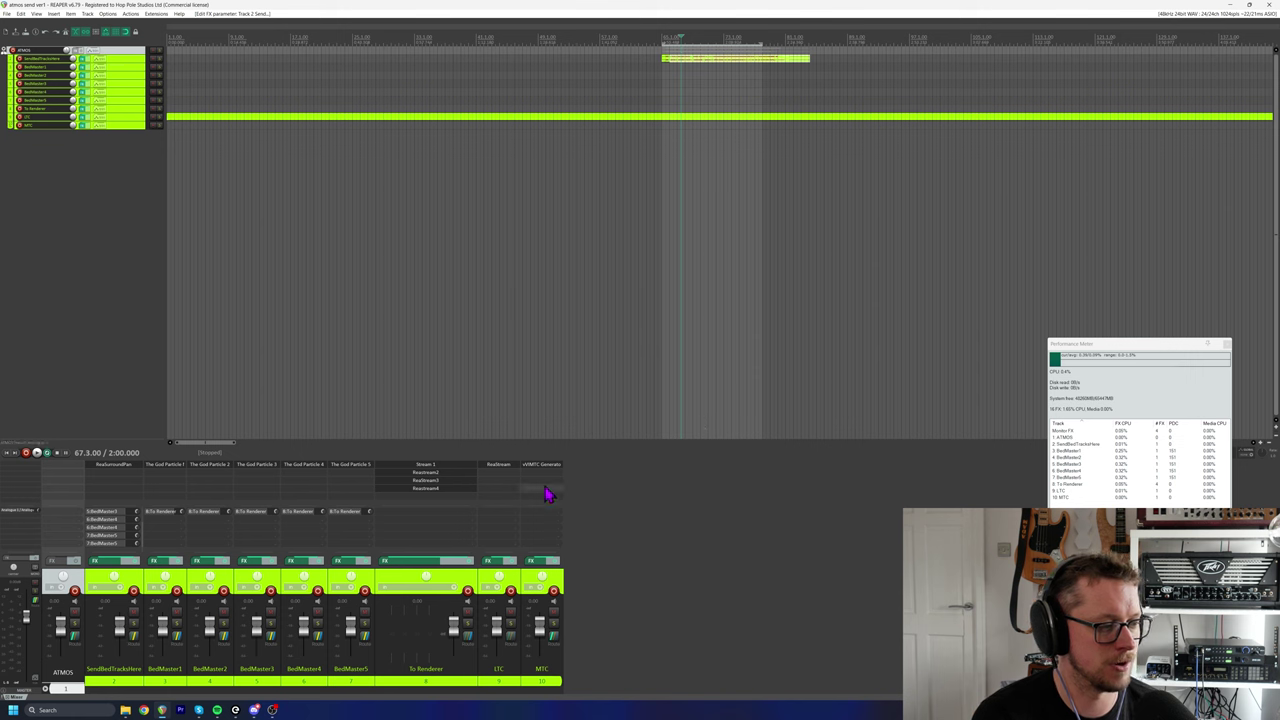
- Examine the Stream 1 ReaStream instance on the To Renderer track, including its identifier, IP address and channel settings
left_click_drag(277, 470, 286, 472)
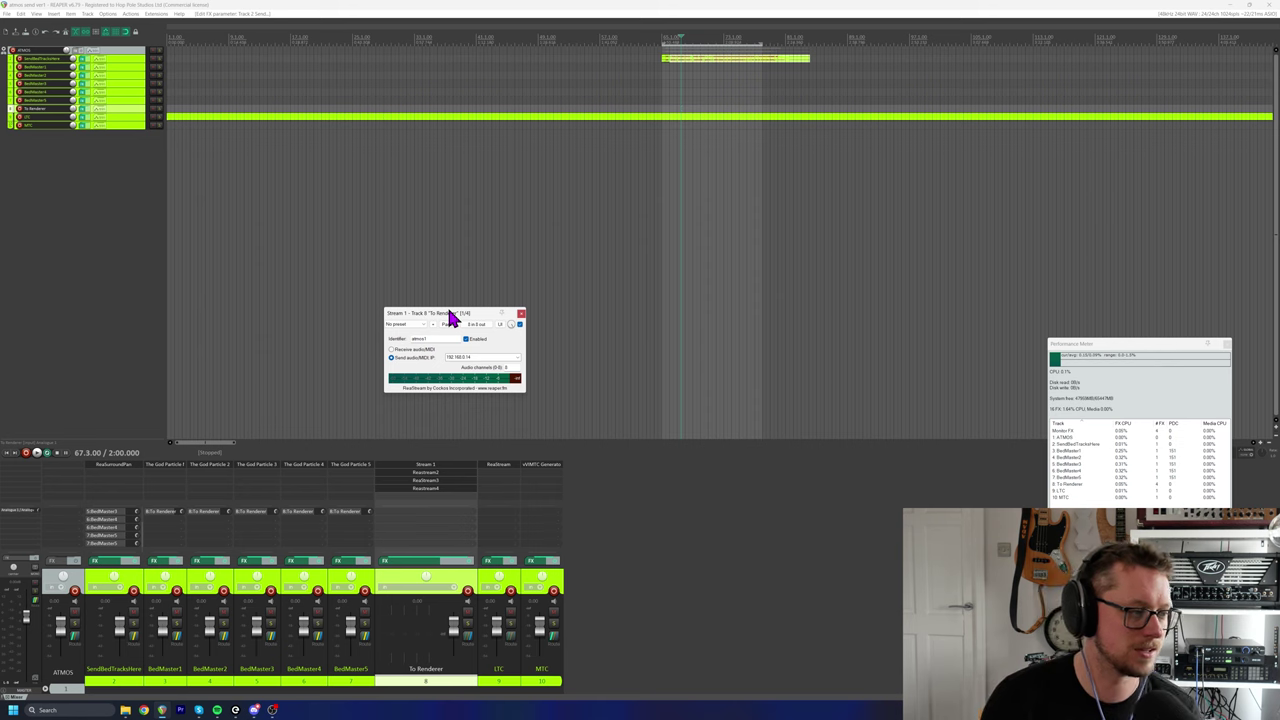
mouse_move(449, 313)
left_mouse_down()
mouse_move(432, 272)
mouse_move(460, 290)
left_mouse_up()
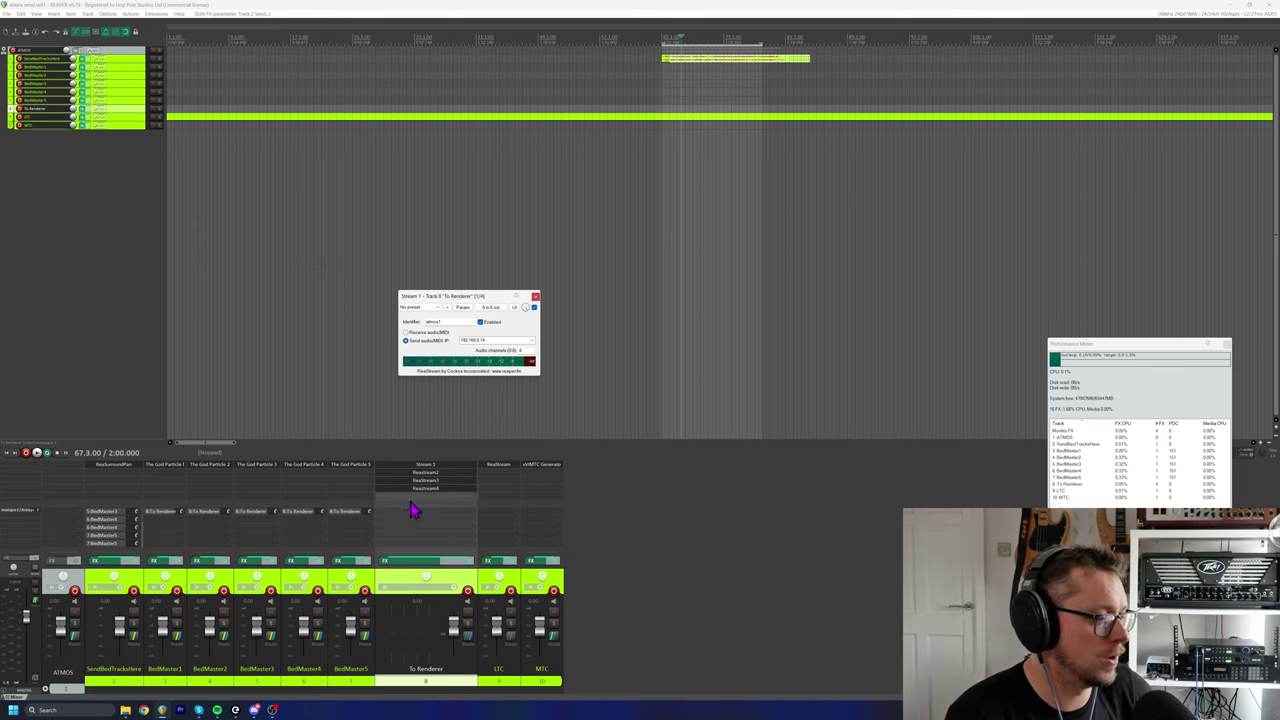
left_click(451, 583)
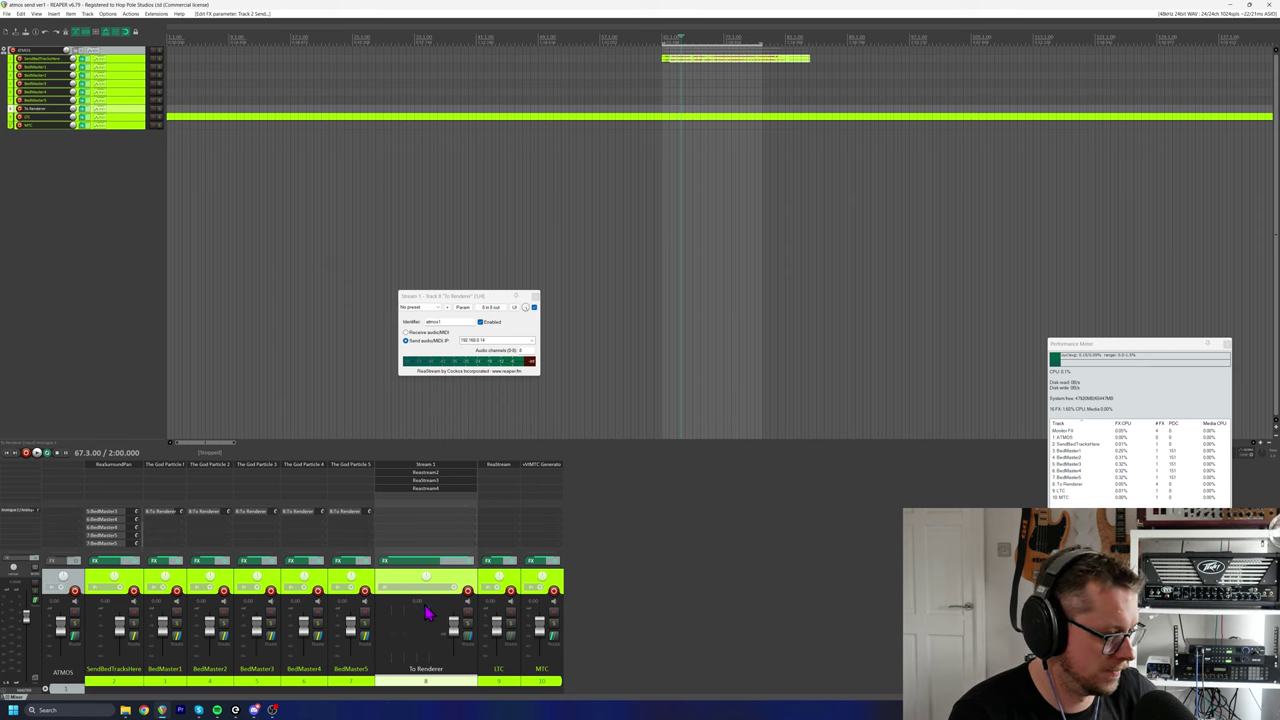
left_click_drag(477, 298, 492, 288)
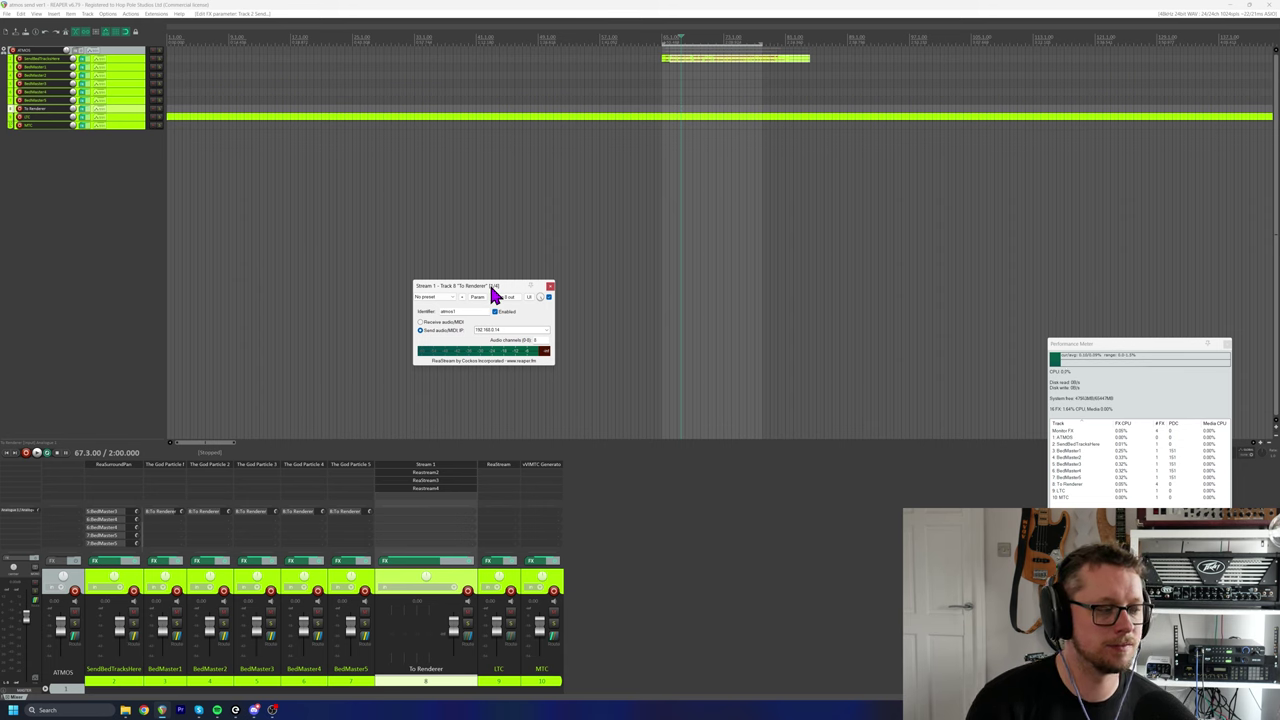
- Add a new track after the MTC track and name it Object
double_click(751, 584)
double_click(587, 680)
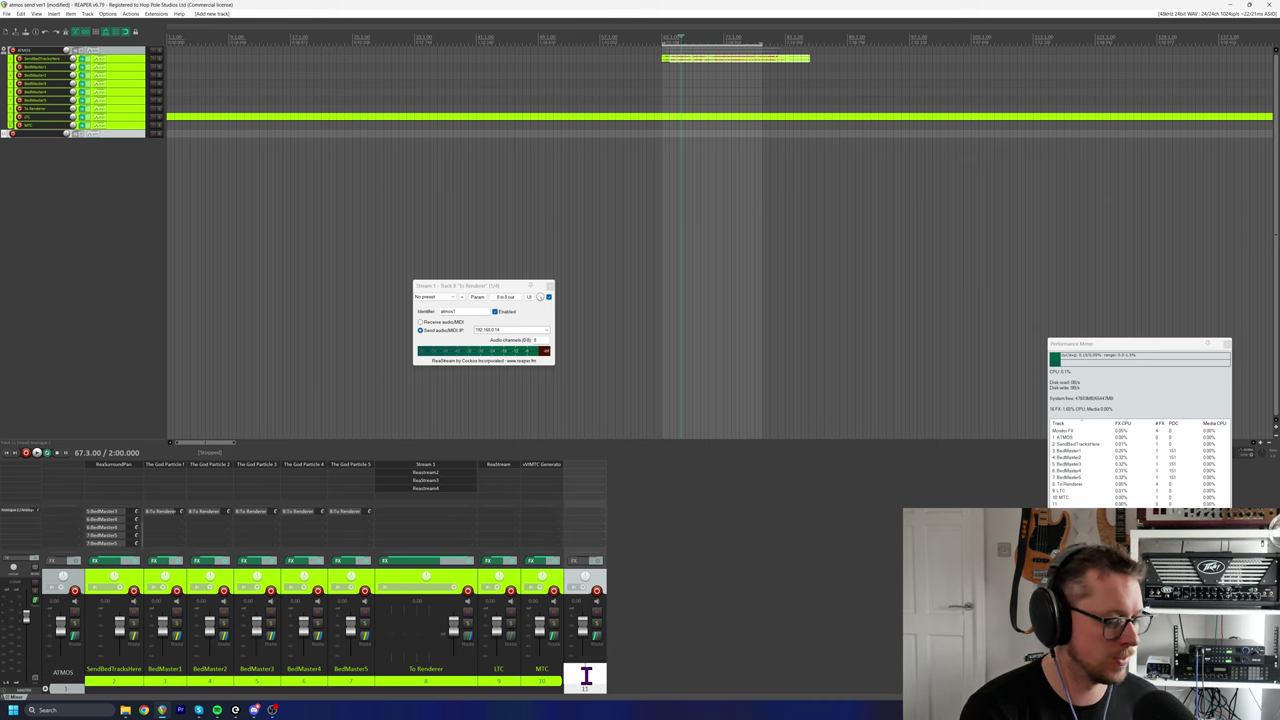
type("Object")
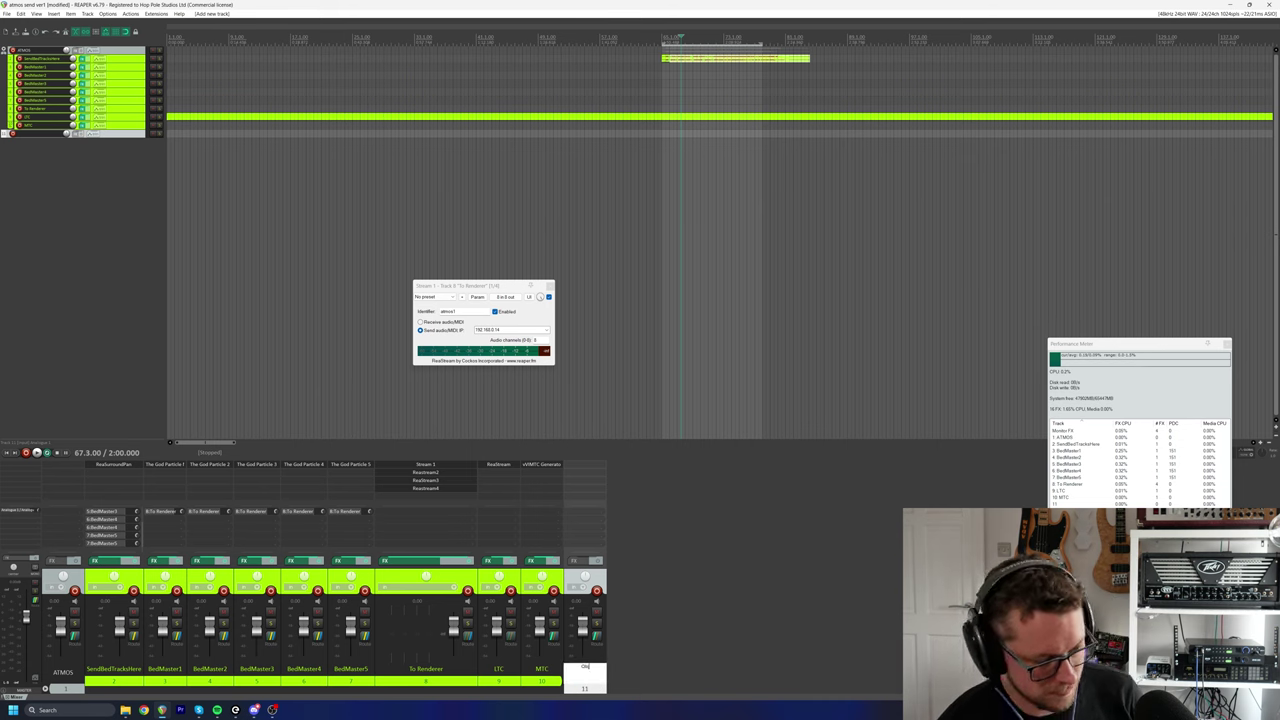
key("Return")
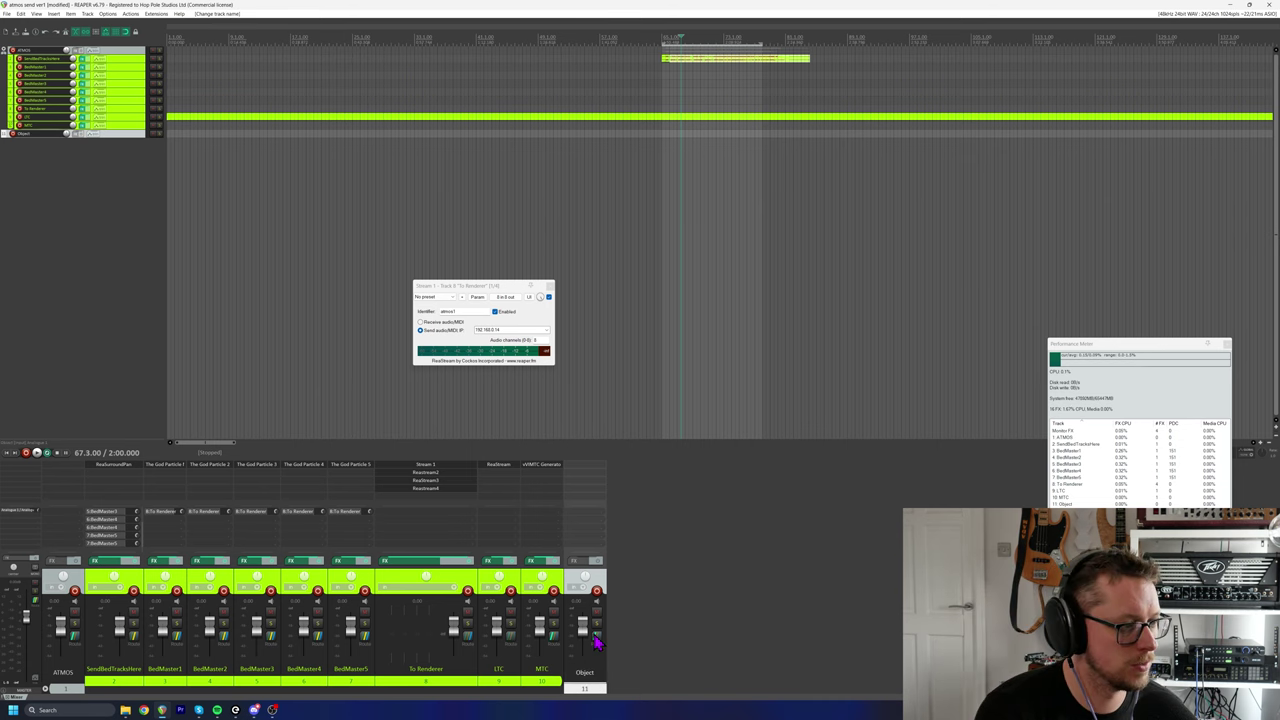
- Add a send from the Object track to the To Renderer track, routing its 1/2 audio to channels 11/12
left_click(595, 641)
left_click_drag(700, 590, 655, 258)
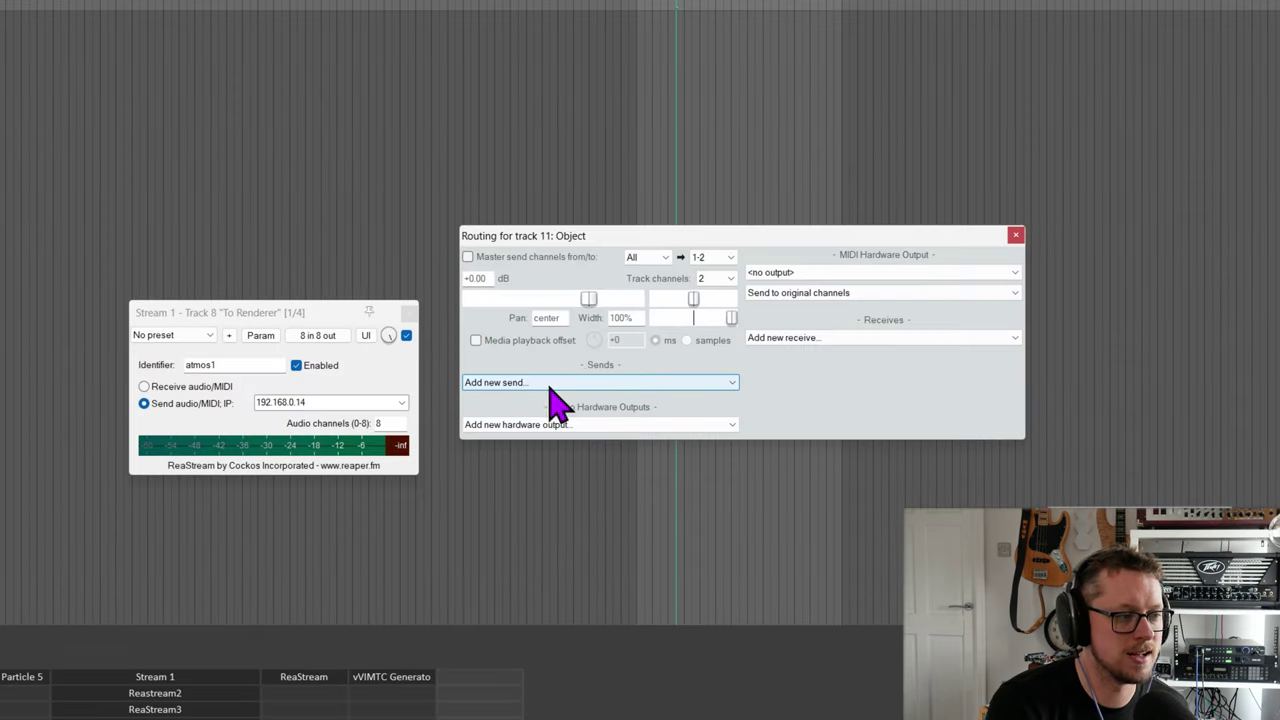
left_click(555, 385)
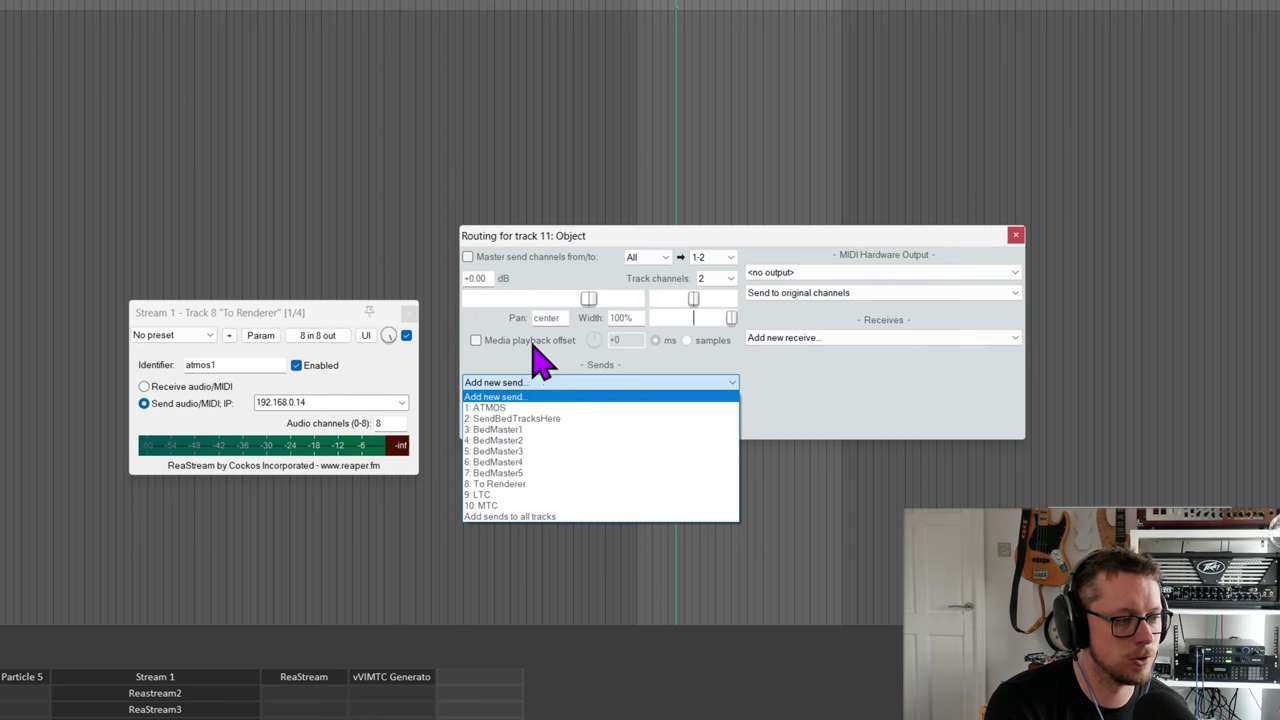
left_click(497, 485)
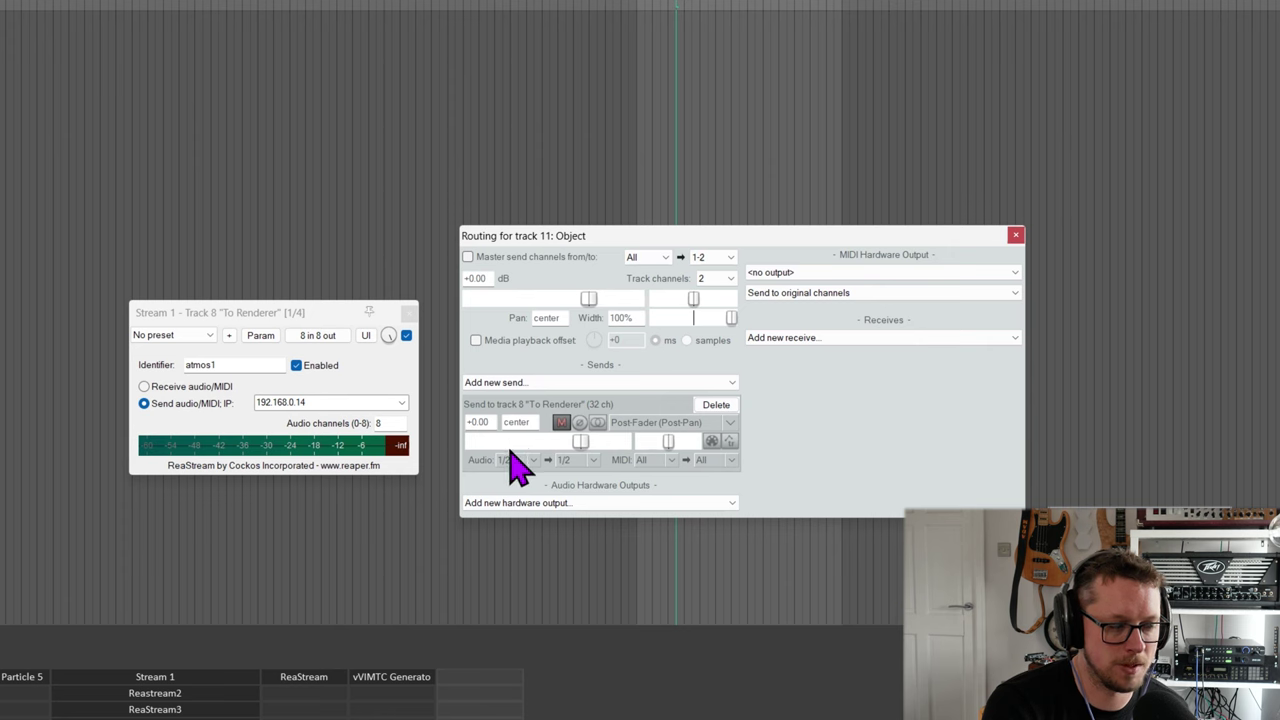
left_click(596, 460)
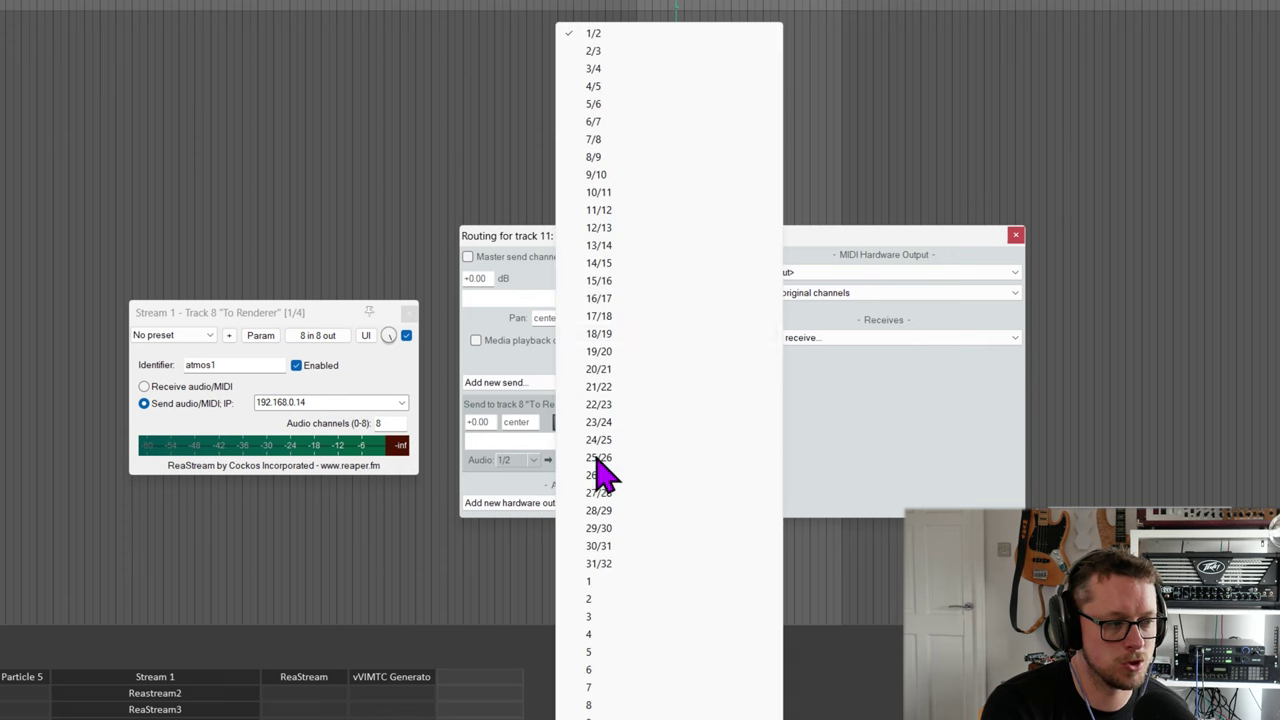
left_click(600, 211)
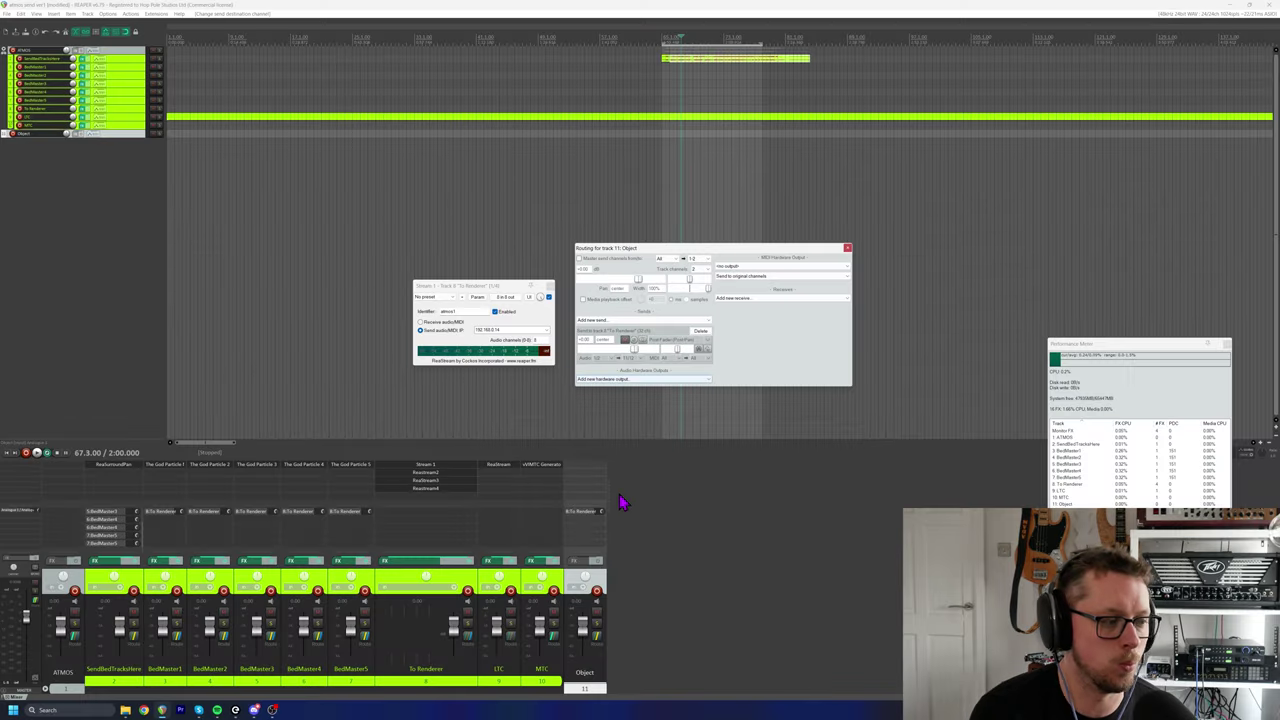
- Open the Object track's list of available effects, close it without adding any, and delete the track
double_click(595, 475)
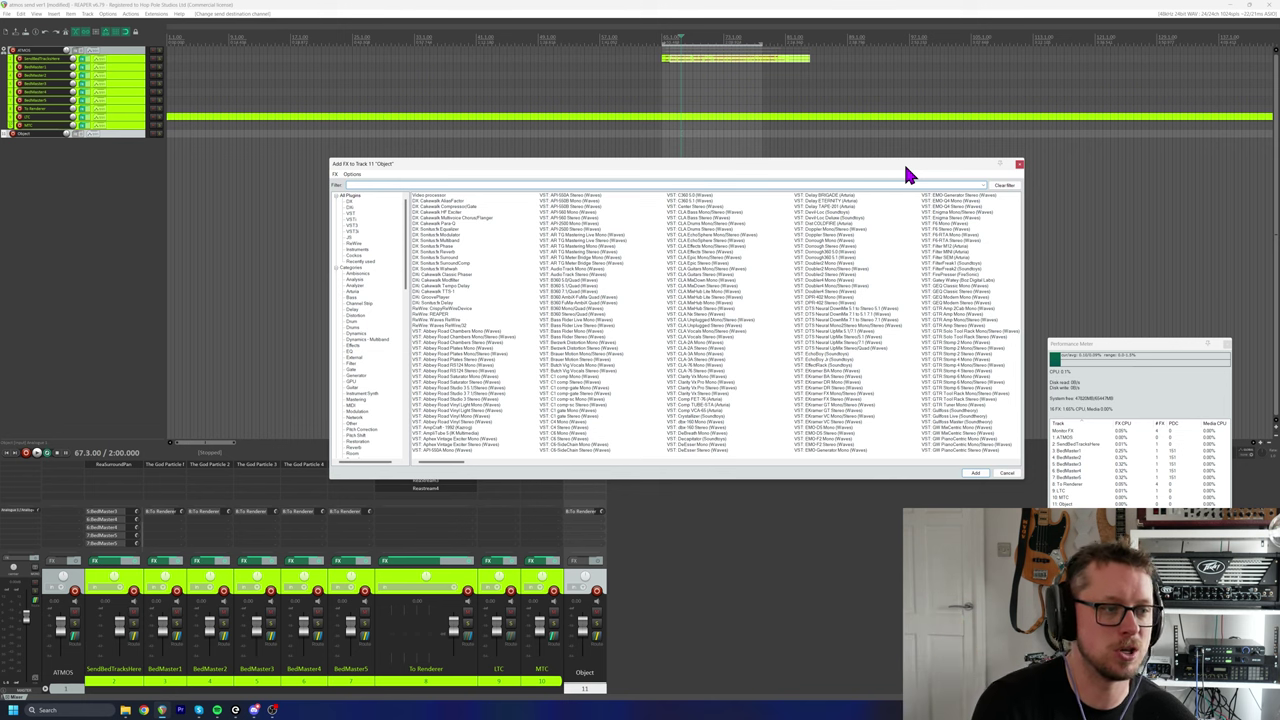
left_click(1019, 164)
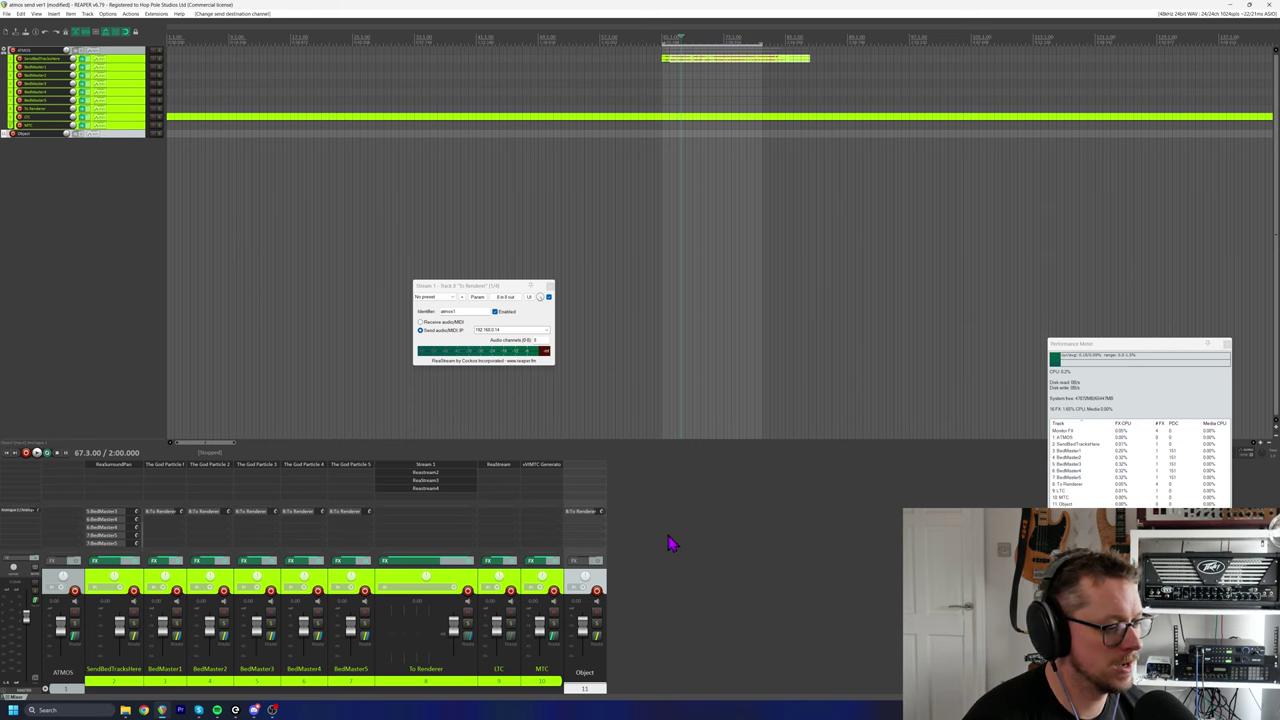
key("Delete")
key("Return")
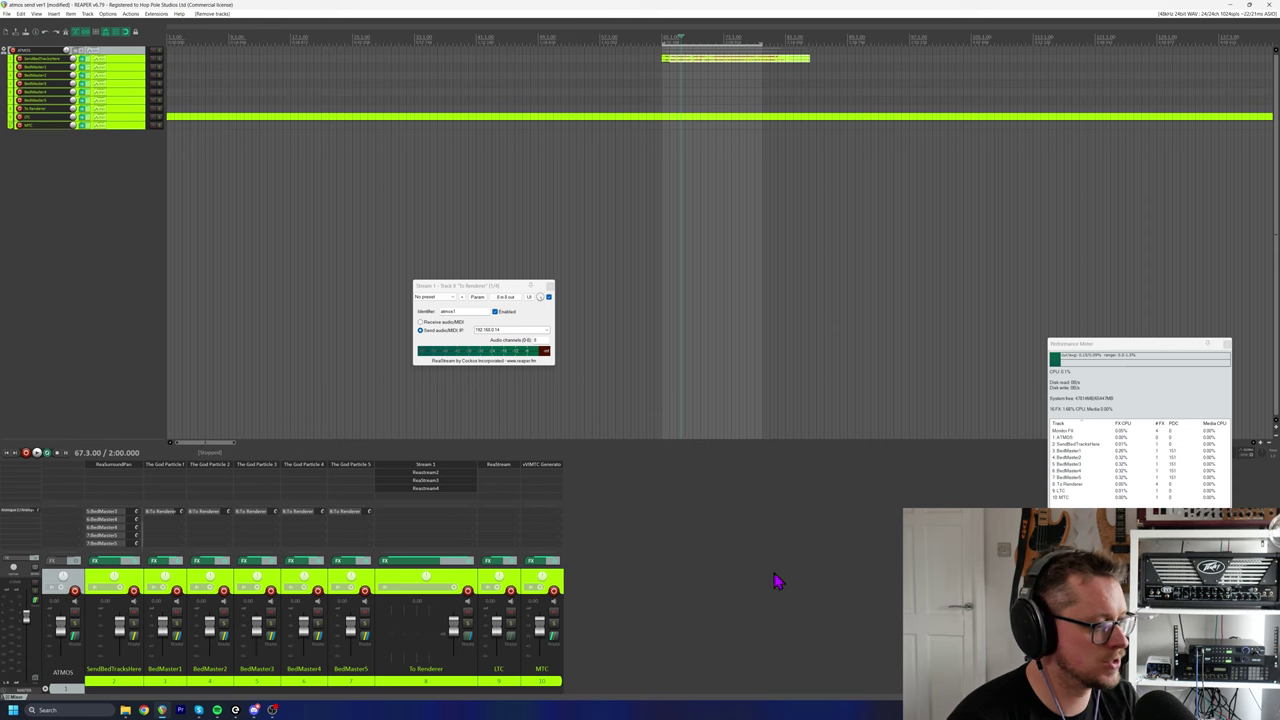
- Add a new track after the MTC track and name it Drum Bus
double_click(665, 650)
double_click(590, 680)
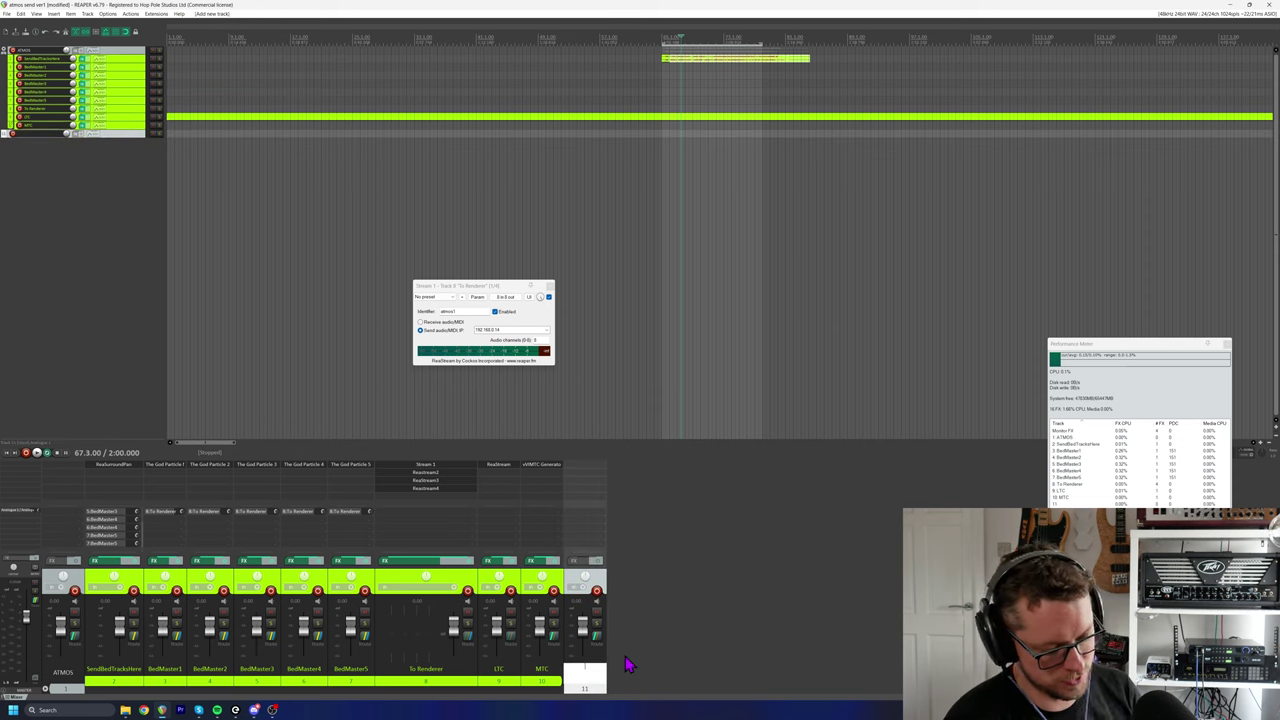
type("Drum Bus")
key("Return")
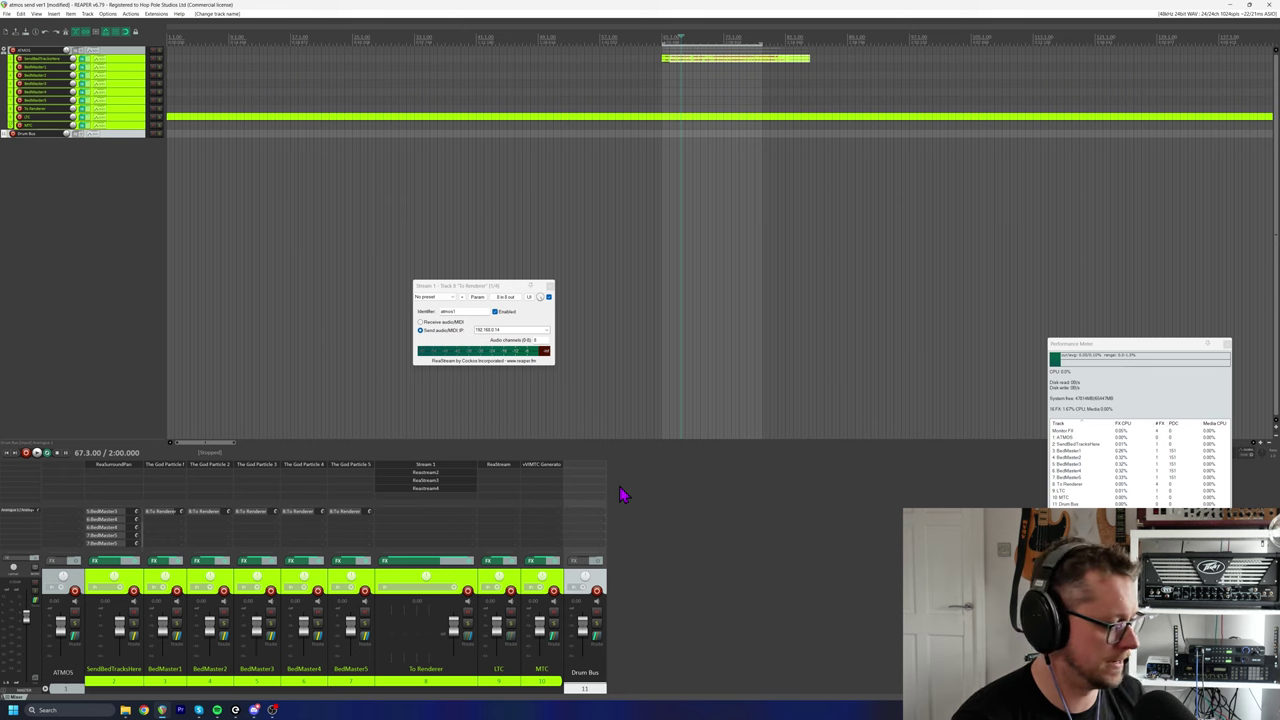
- Bypass ReaSurroundPan on the SendBedTracksHere track, open it, and set its speaker layout to 7.1.2 surround
left_click(97, 466, "shift")
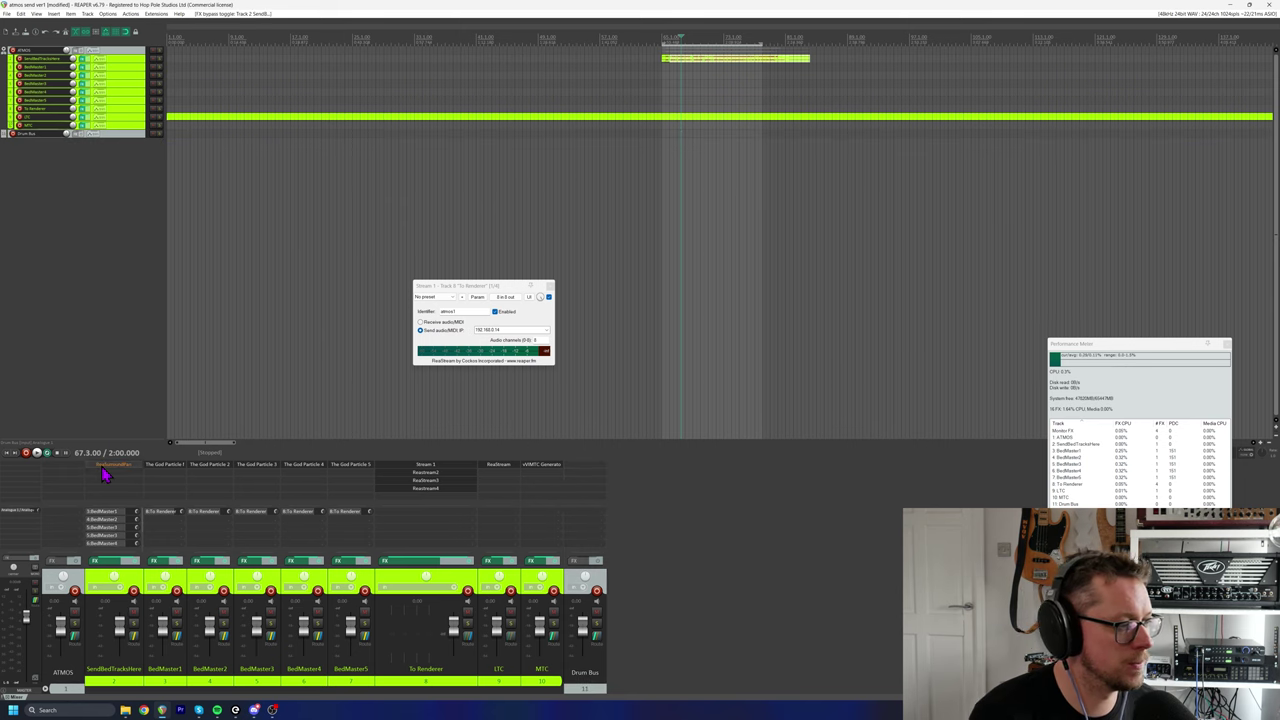
left_click(101, 467)
left_click(338, 301)
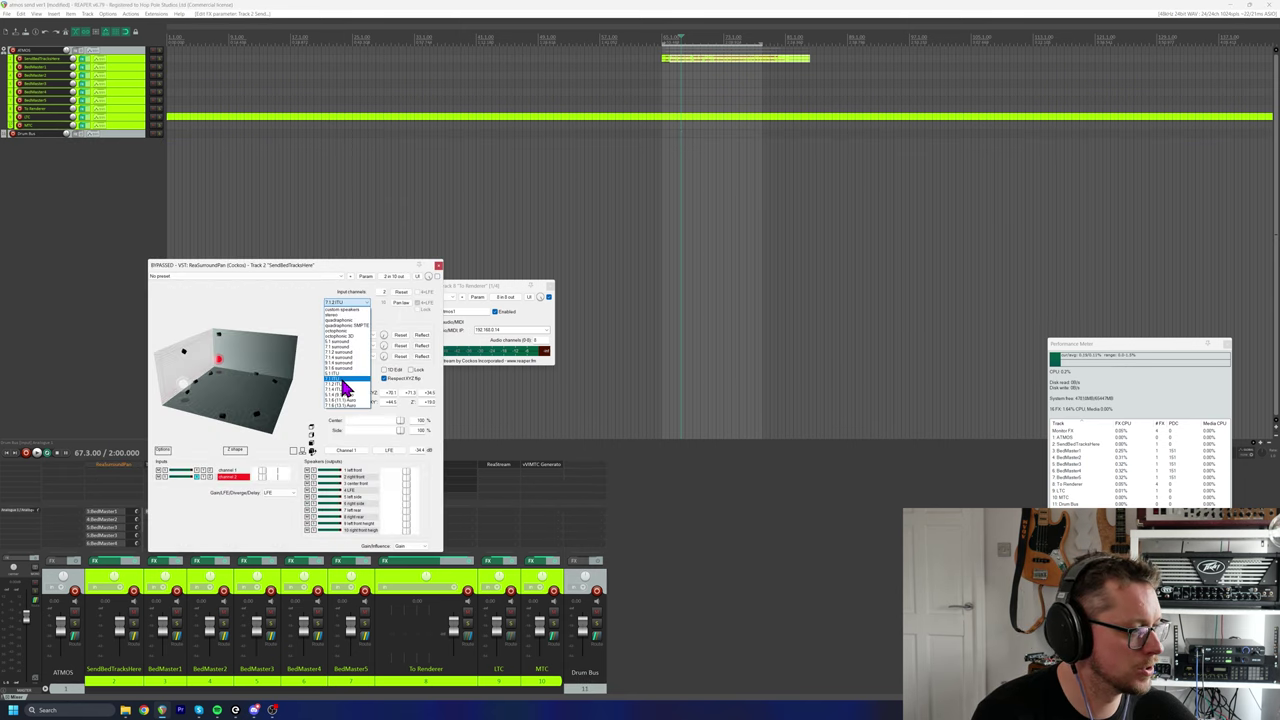
left_click(342, 353)
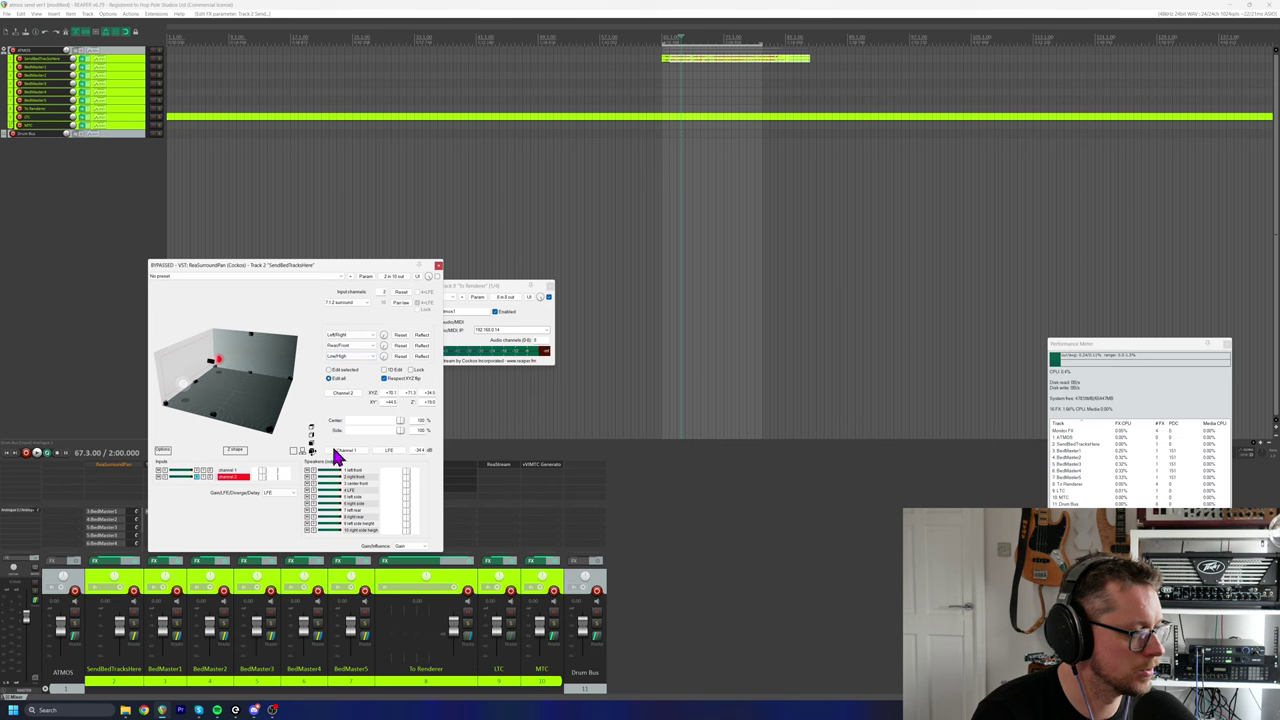
- Reset the Left/Right, Rear/Front and Low/High axes, reposition channel 2 at a floor-level corner of the room, and close the panner
left_click(400, 334)
left_click(400, 345)
left_click(400, 356)
left_click_drag(234, 389, 211, 418)
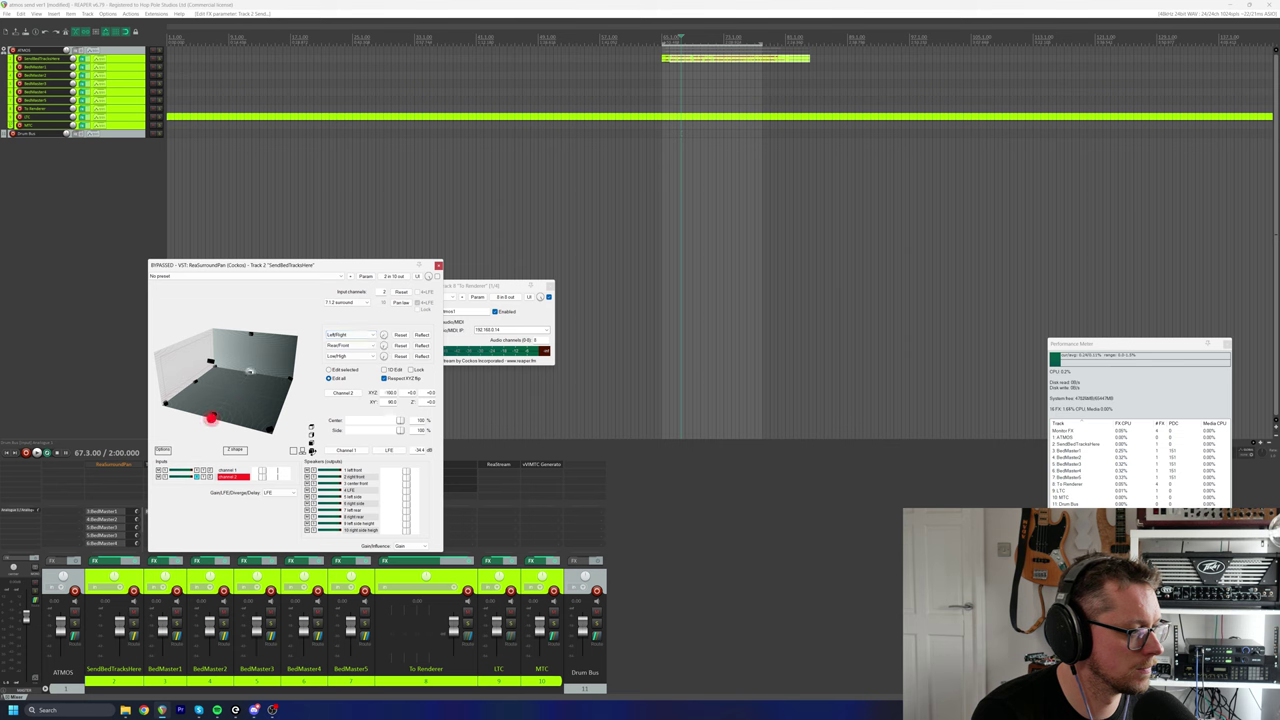
left_click_drag(385, 347, 385, 330)
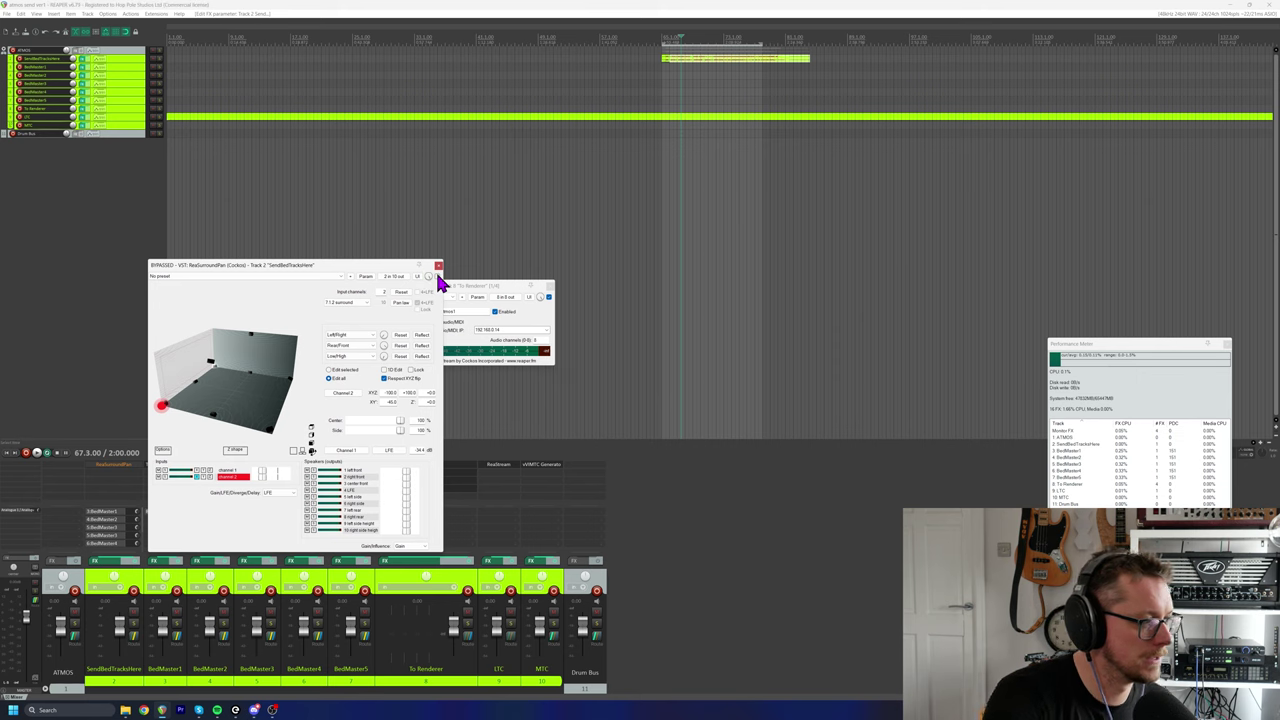
left_click(439, 268)
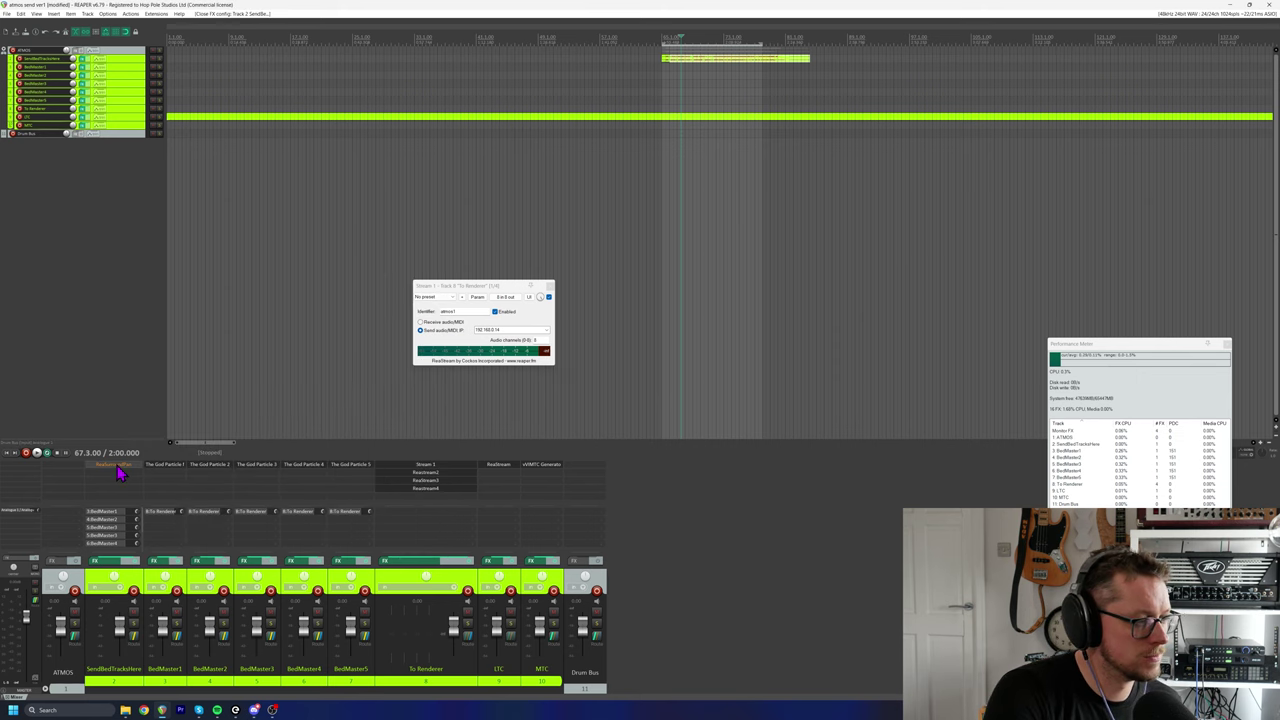
- Copy ReaSurroundPan from SendBedTracksHere onto the Drum Bus track, enable the copy, and reposition its sources above the room's floor
left_click_drag(57, 558, 340, 495)
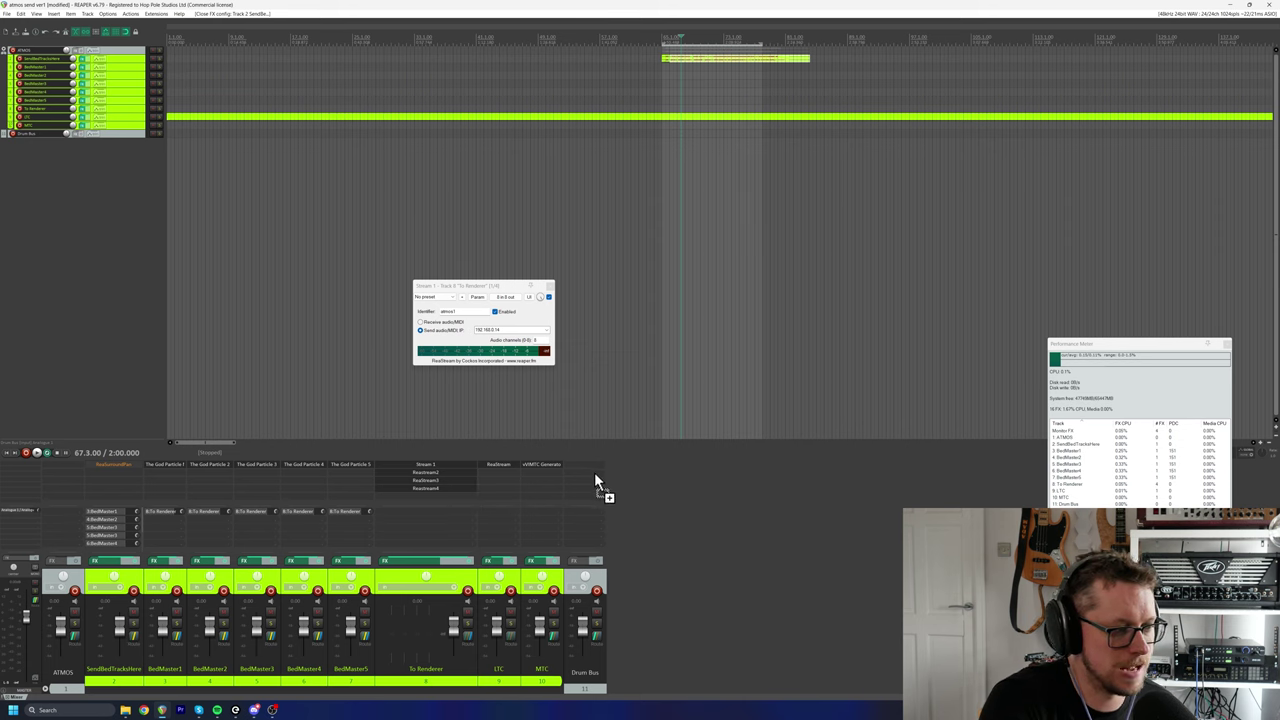
left_click_drag(594, 472, 595, 470)
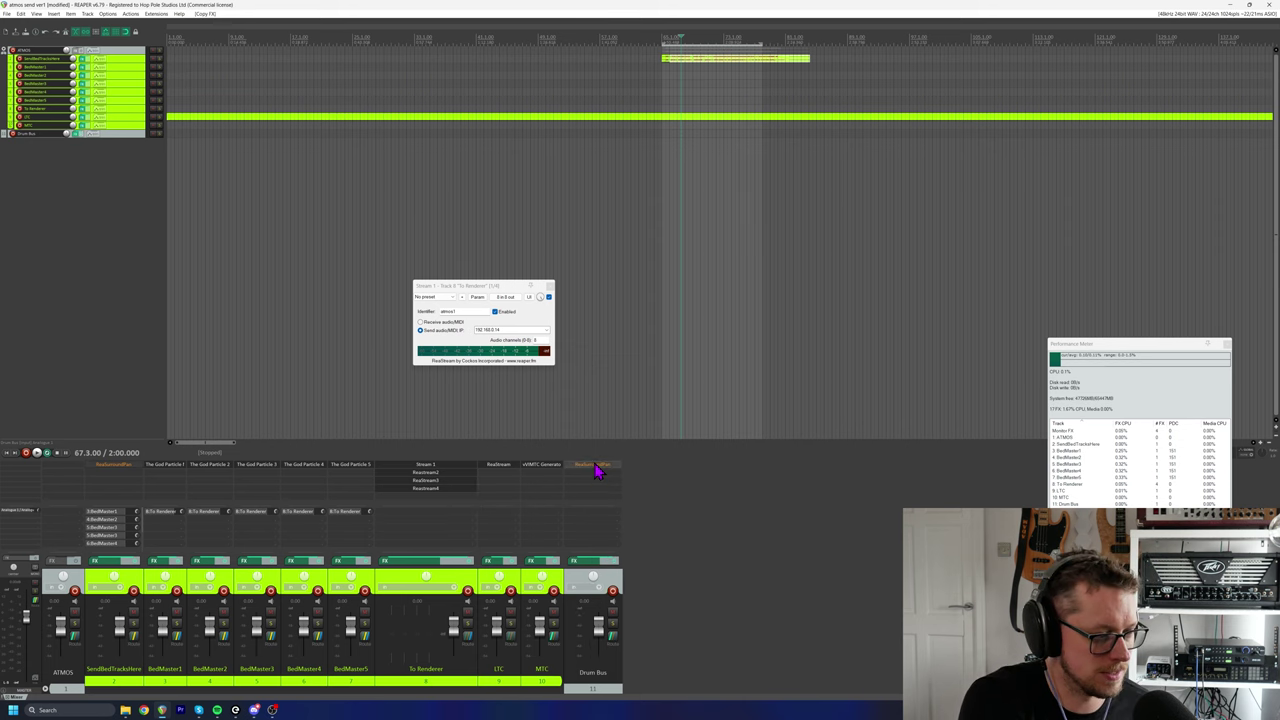
left_click(597, 466)
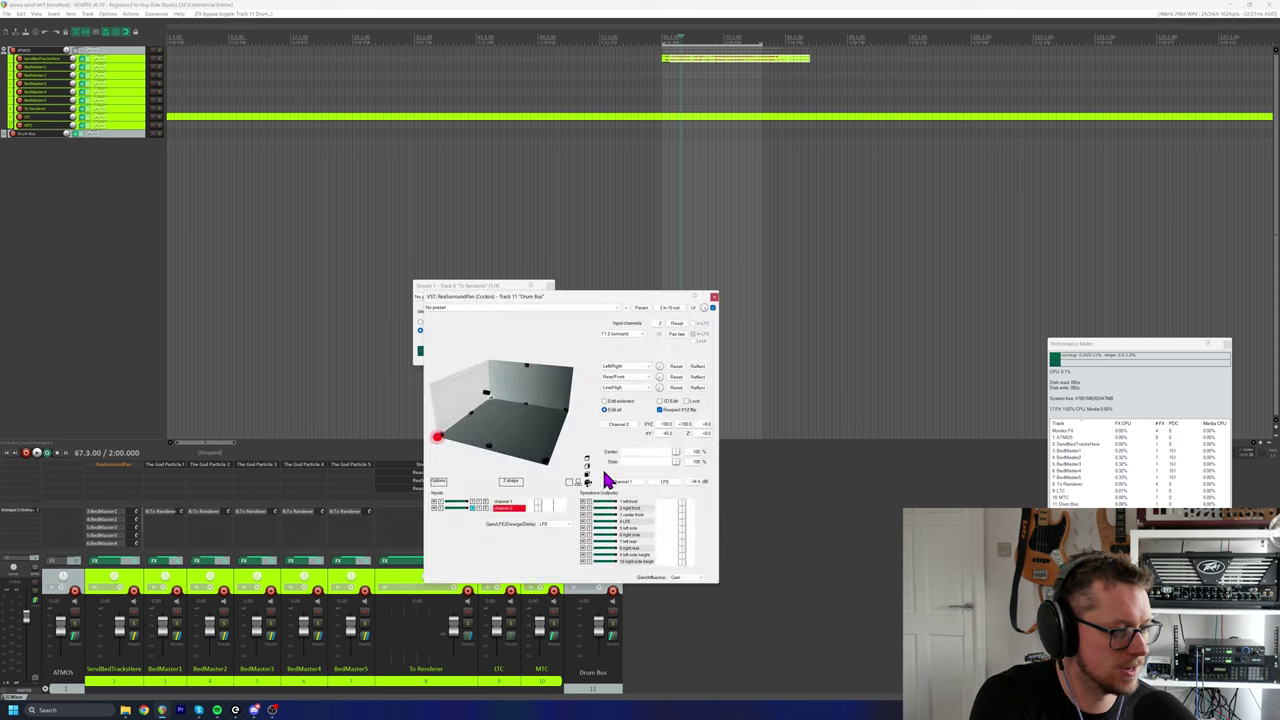
left_click_drag(548, 293, 766, 248)
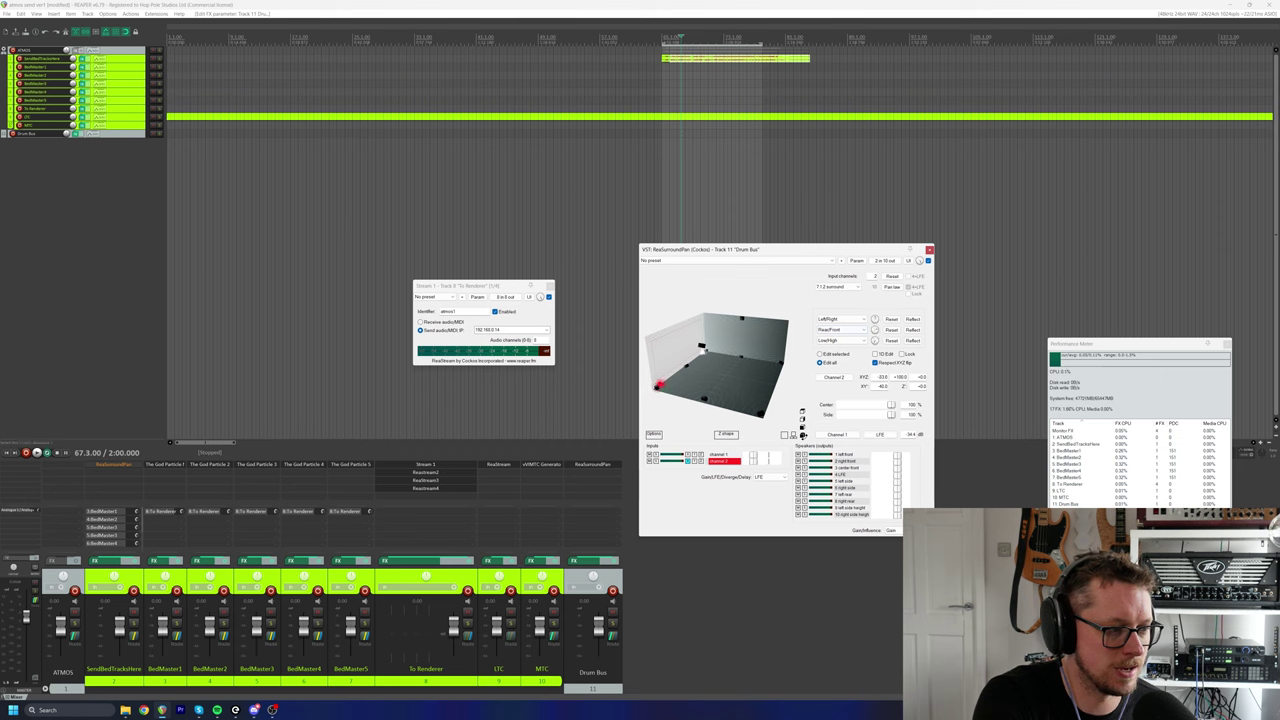
left_click_drag(879, 348, 876, 314)
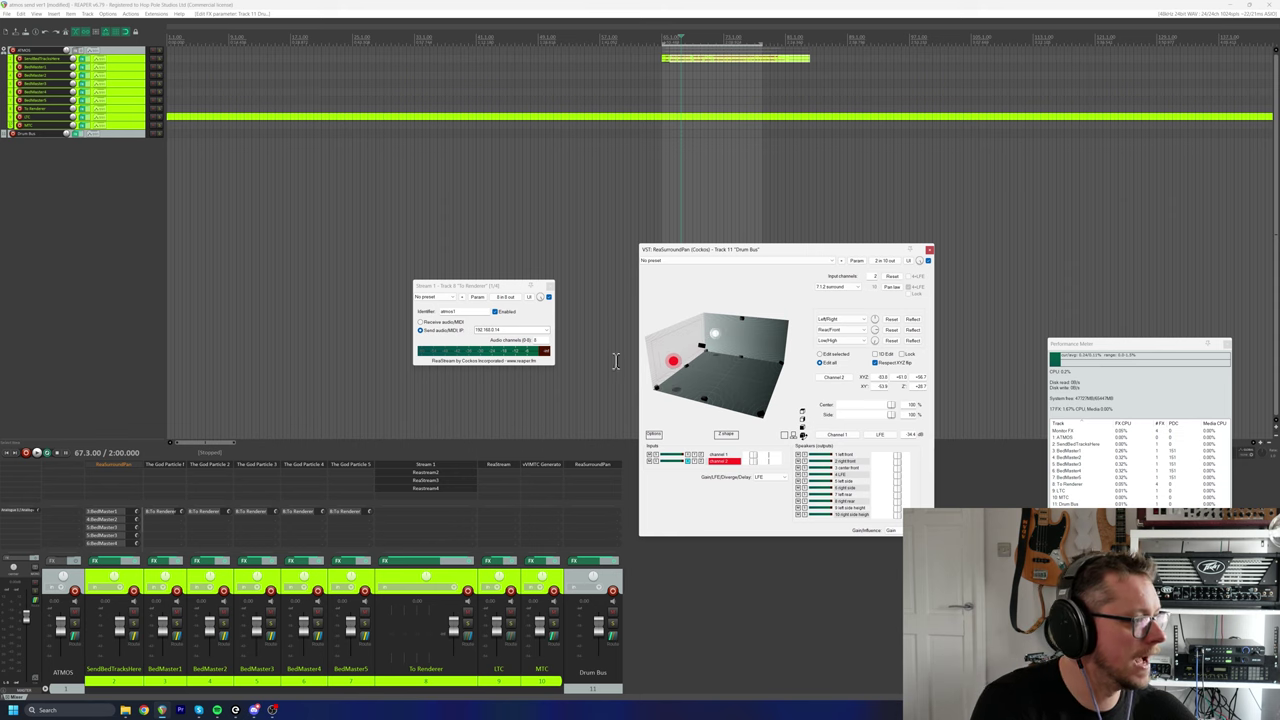
- Enlarge the Drum Bus track, move the audio item from SendBedTracksHere onto it, and play it briefly
left_click_drag(133, 138, 133, 220)
left_click_drag(694, 63, 702, 178)
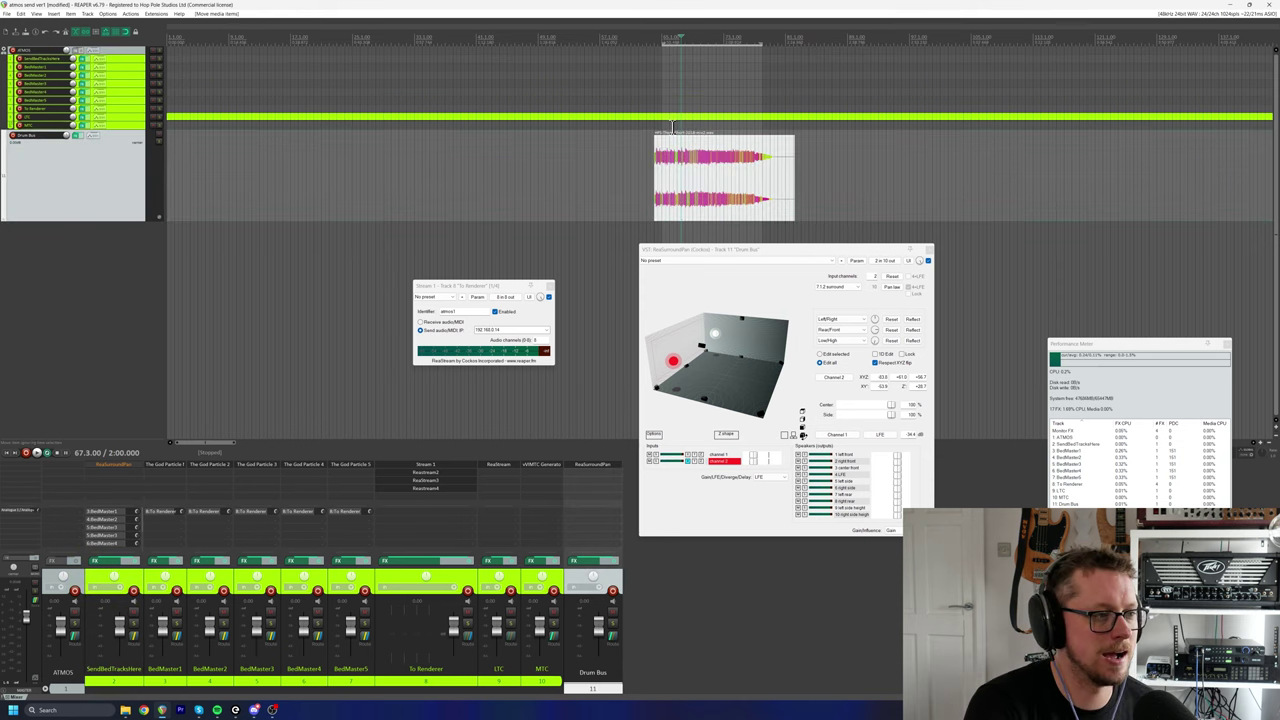
key("space")
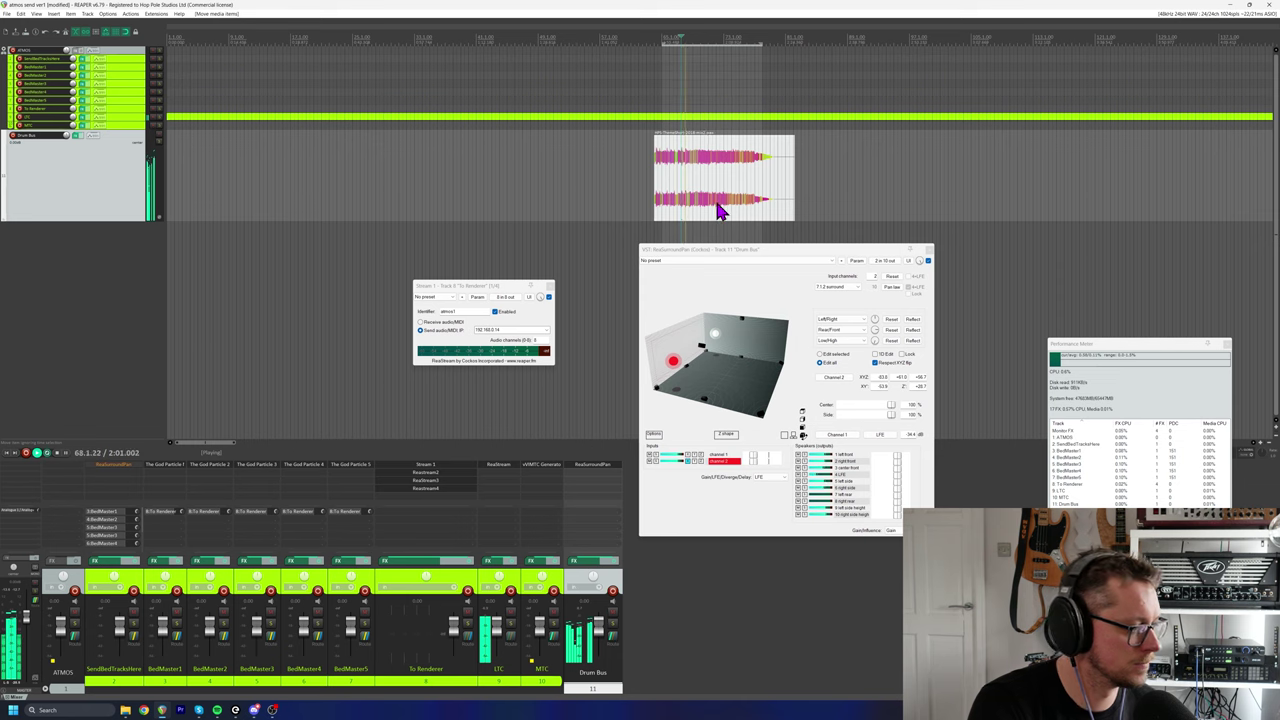
key("space")
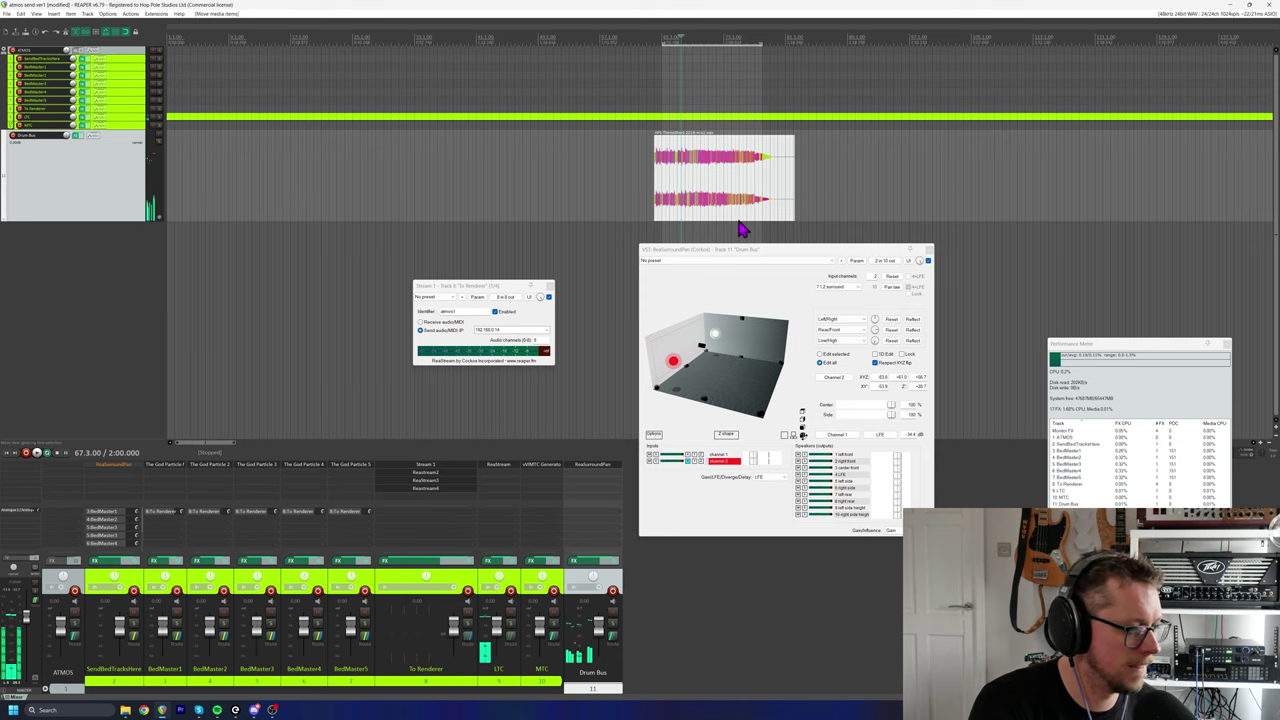
- Disable the Drum Bus track's master send, close its routing window, and check the meters during playback
left_click(614, 636)
left_click_drag(668, 612, 368, 372)
key("space")
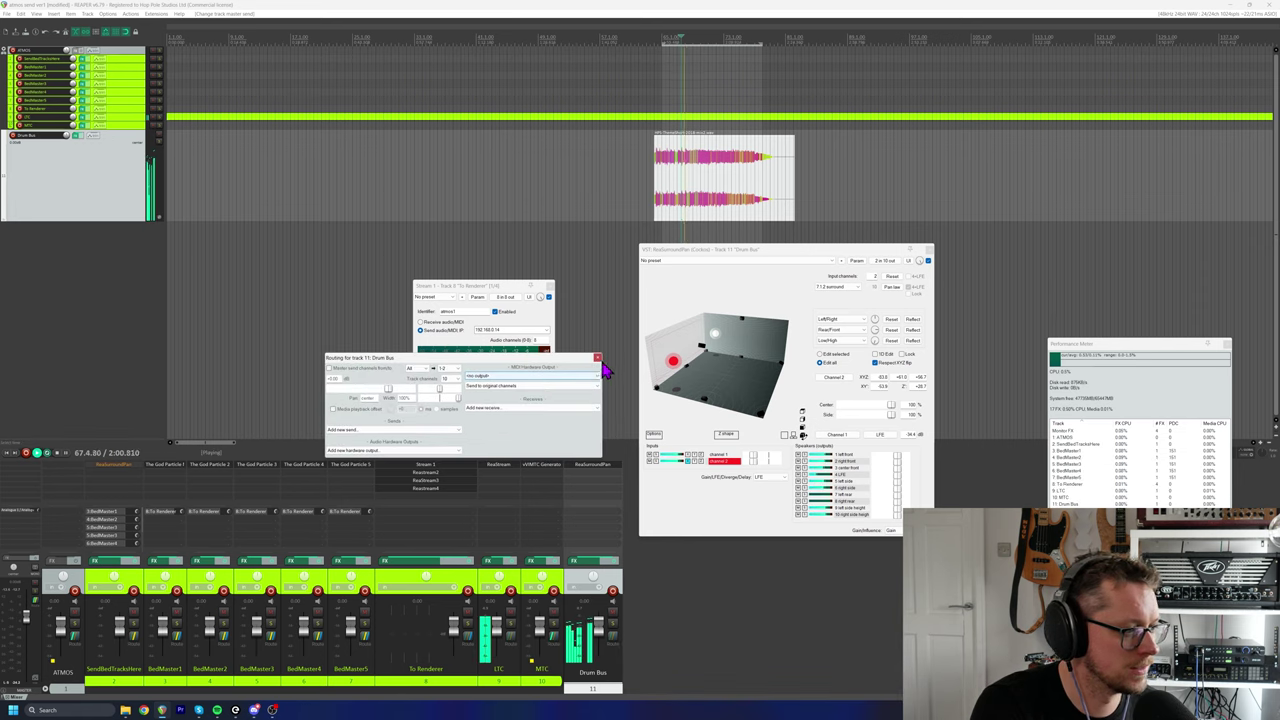
left_click(597, 357)
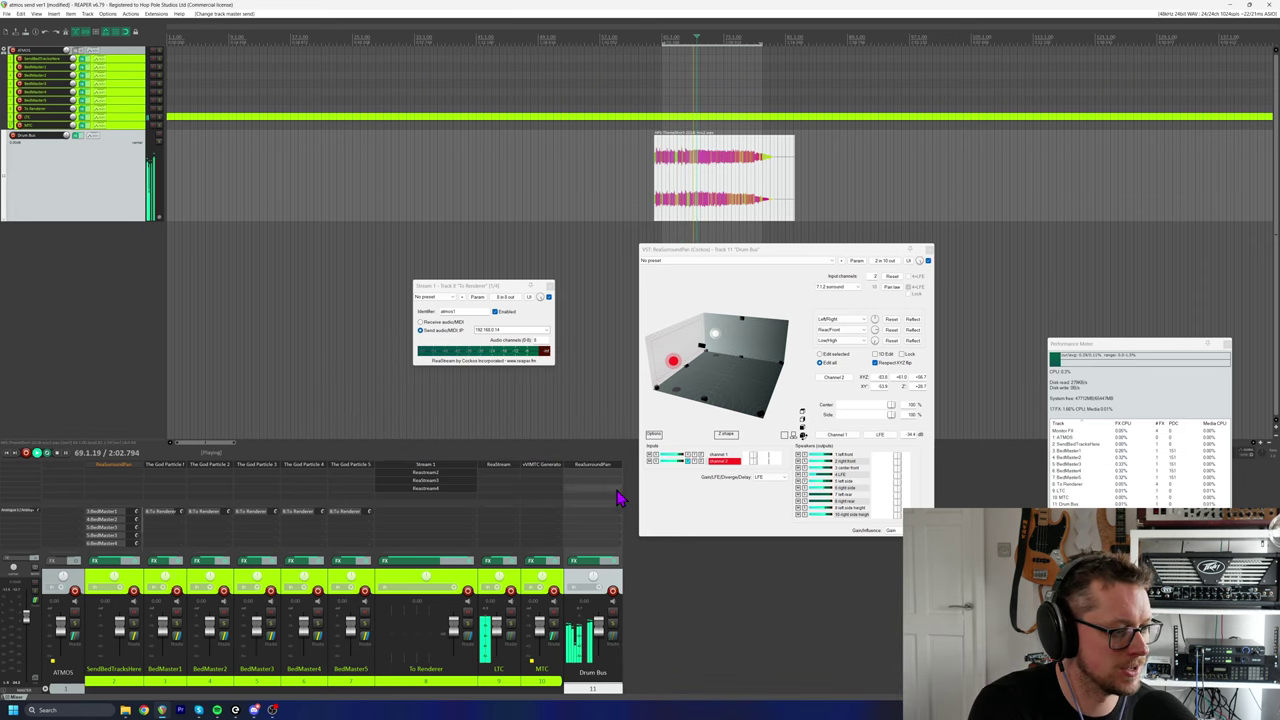
key("space")
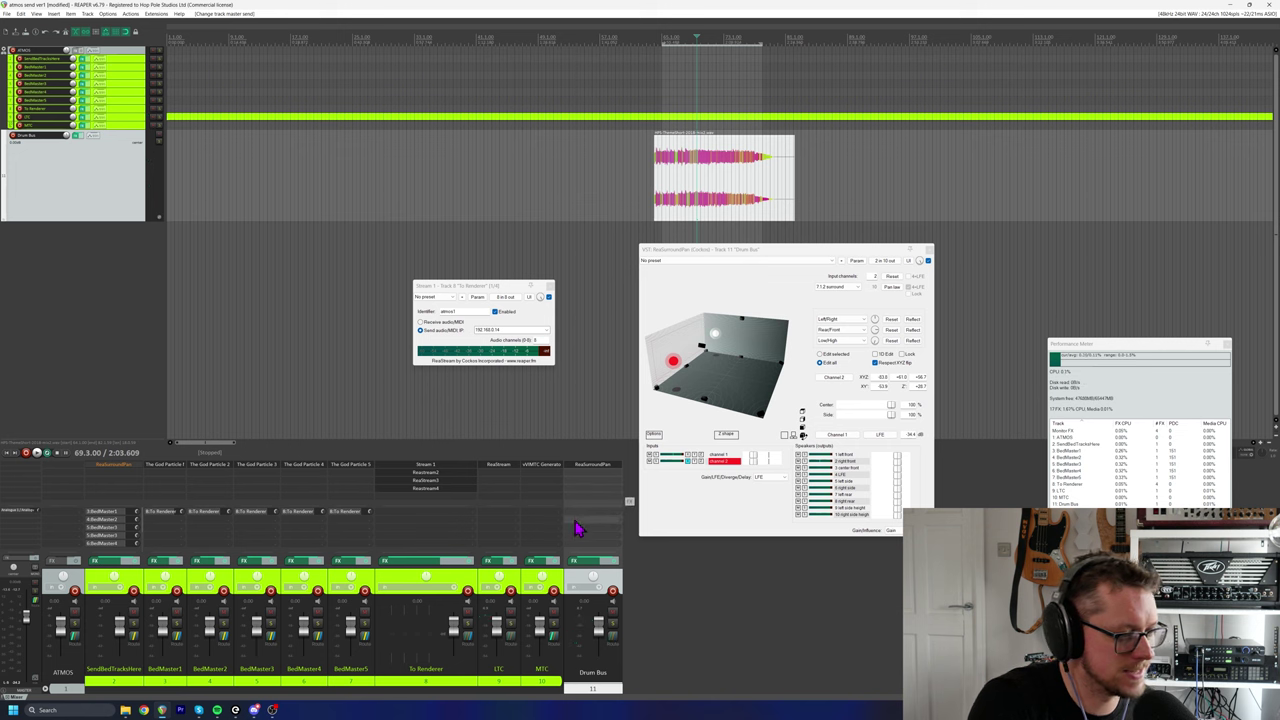
- Add a send from Drum Bus to SendBedTracksHere using a 10-channel multichannel source on channels 1-10, and close the routing window
left_click(597, 559)
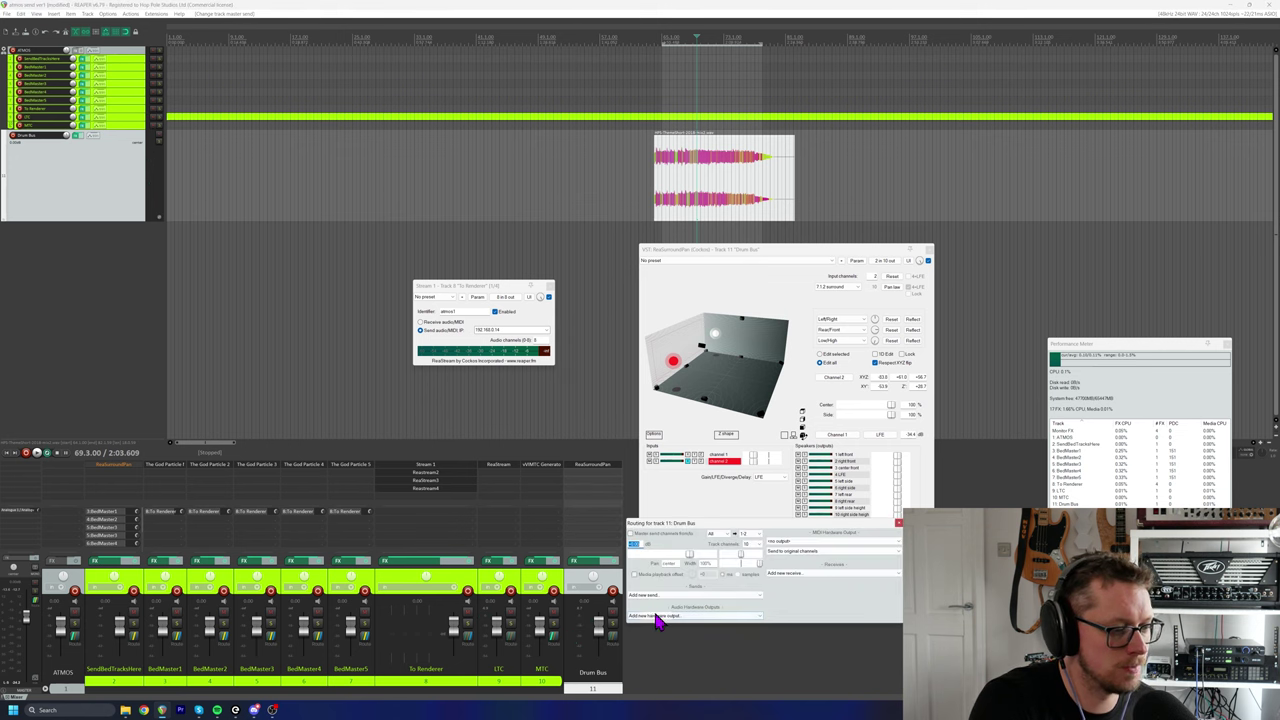
left_click(655, 595)
left_click(663, 613)
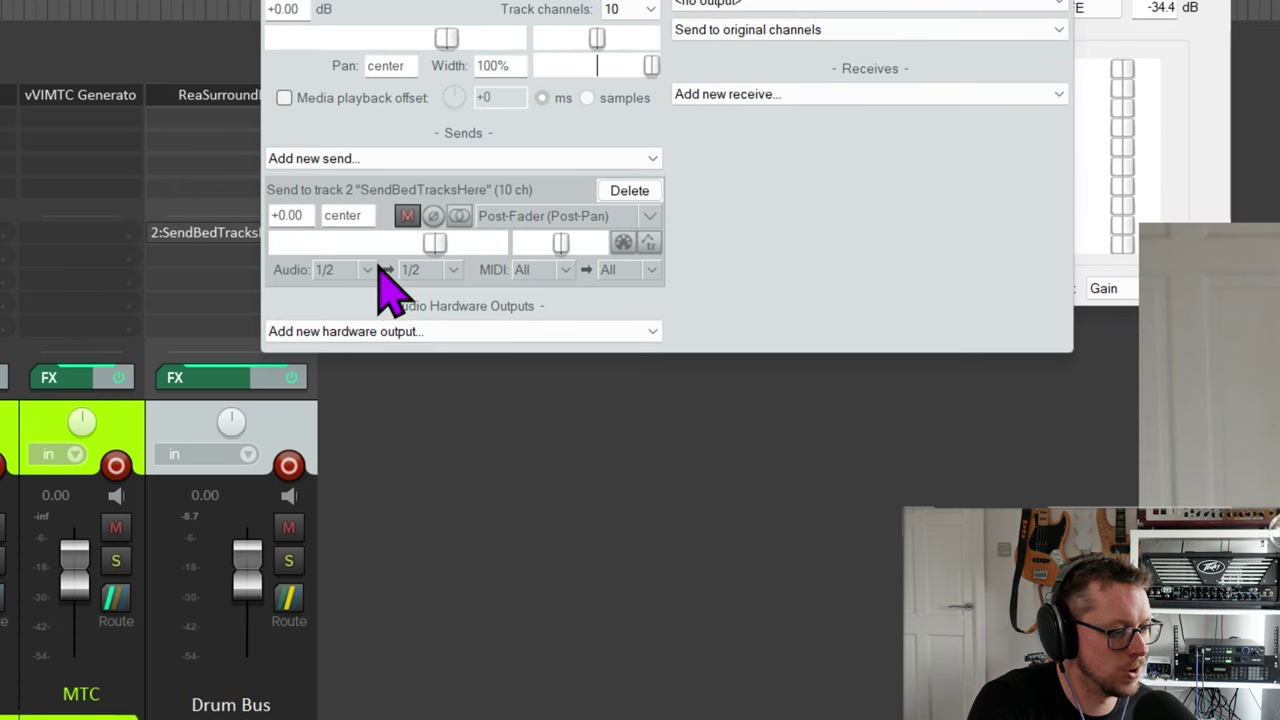
left_click(376, 270)
mouse_move(580, 378)
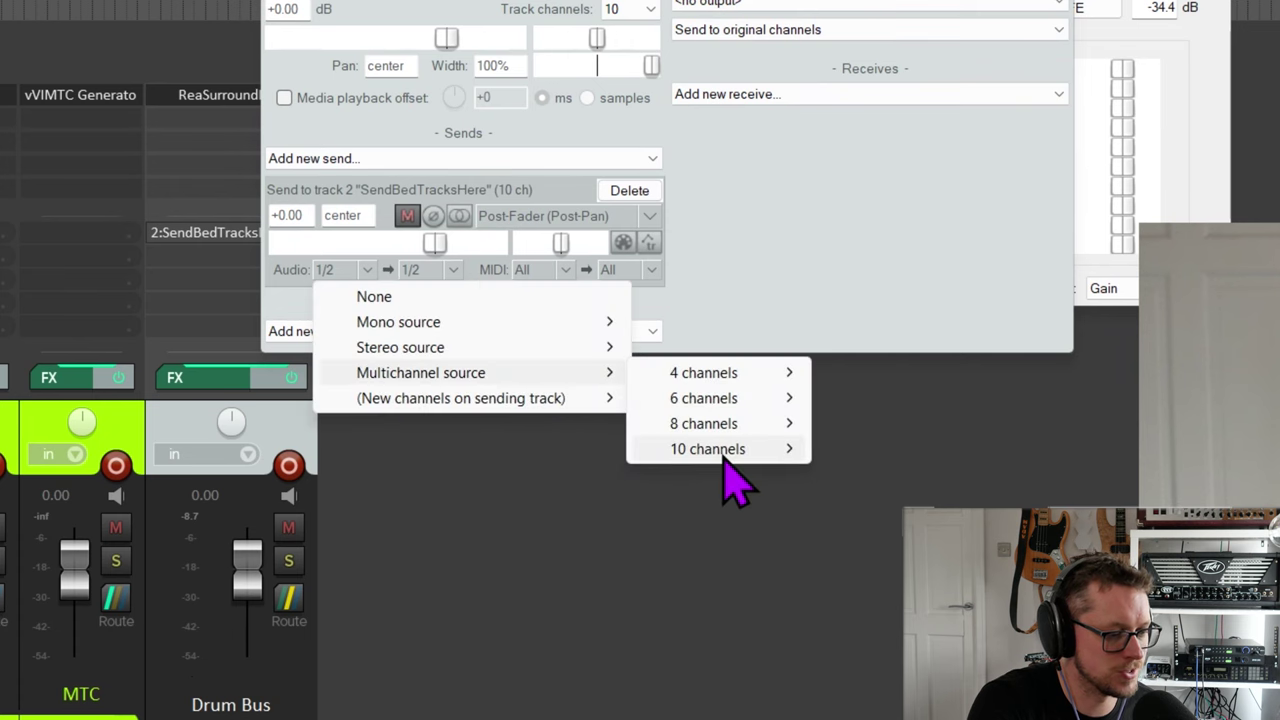
mouse_move(724, 460)
left_click(866, 449)
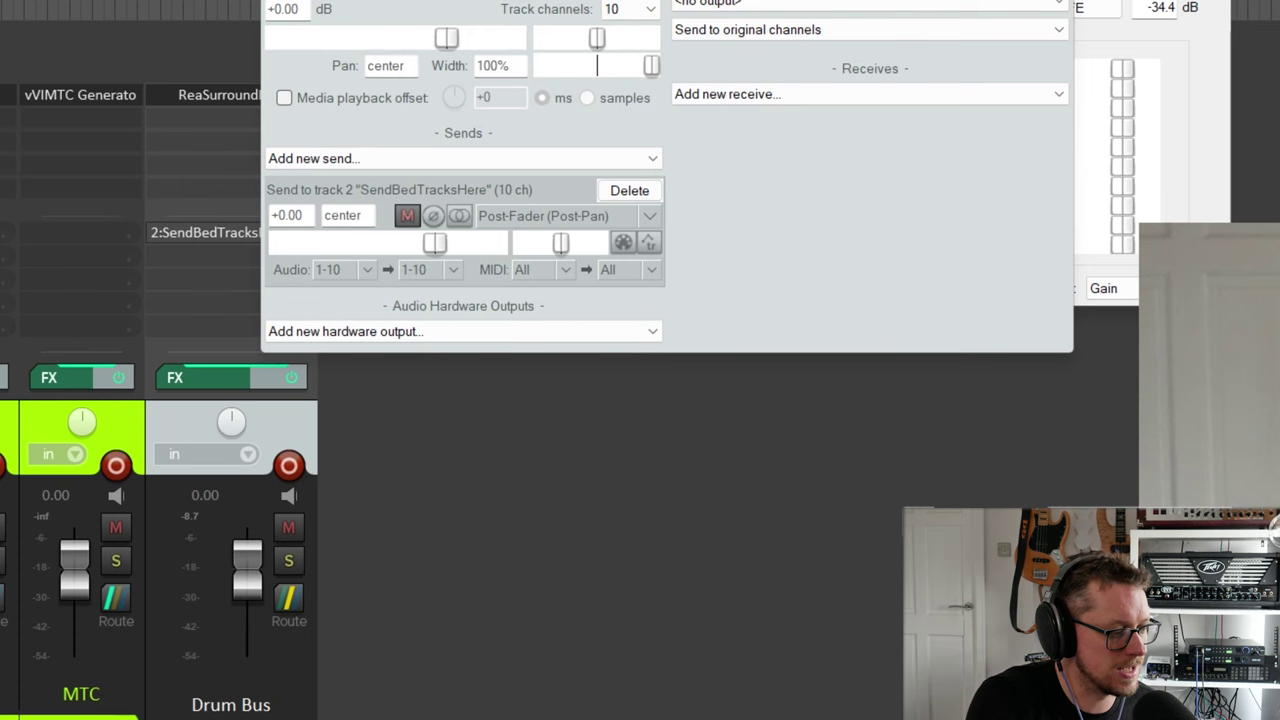
key("Escape")
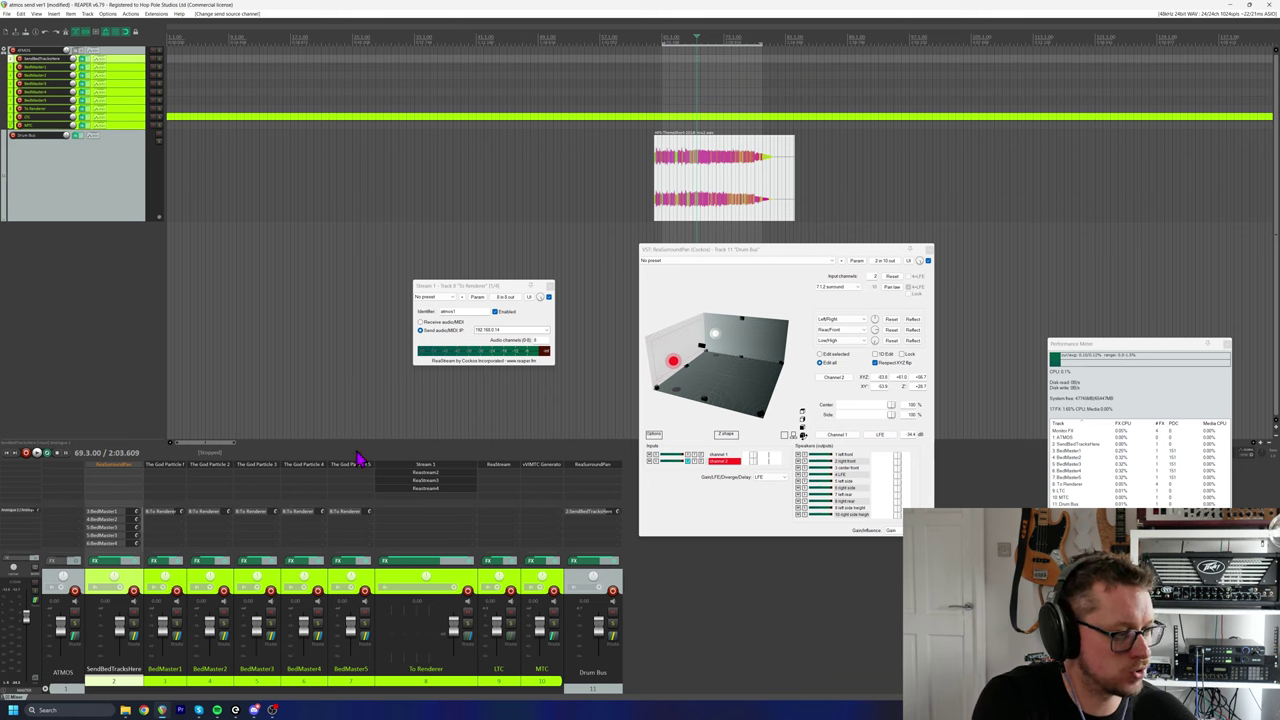
- Trace the bed signal path by selecting the BedMaster5 track and the To Renderer track holding the ReaStream instances
left_click(371, 530)
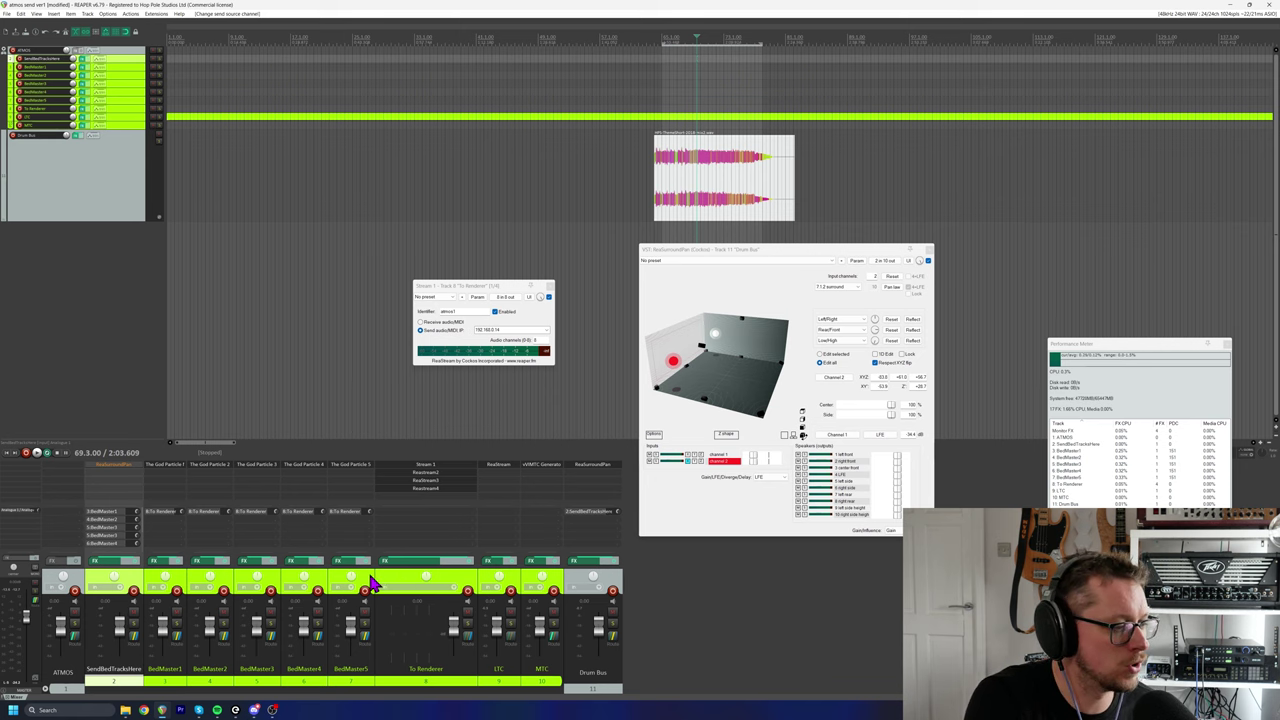
left_click(176, 590)
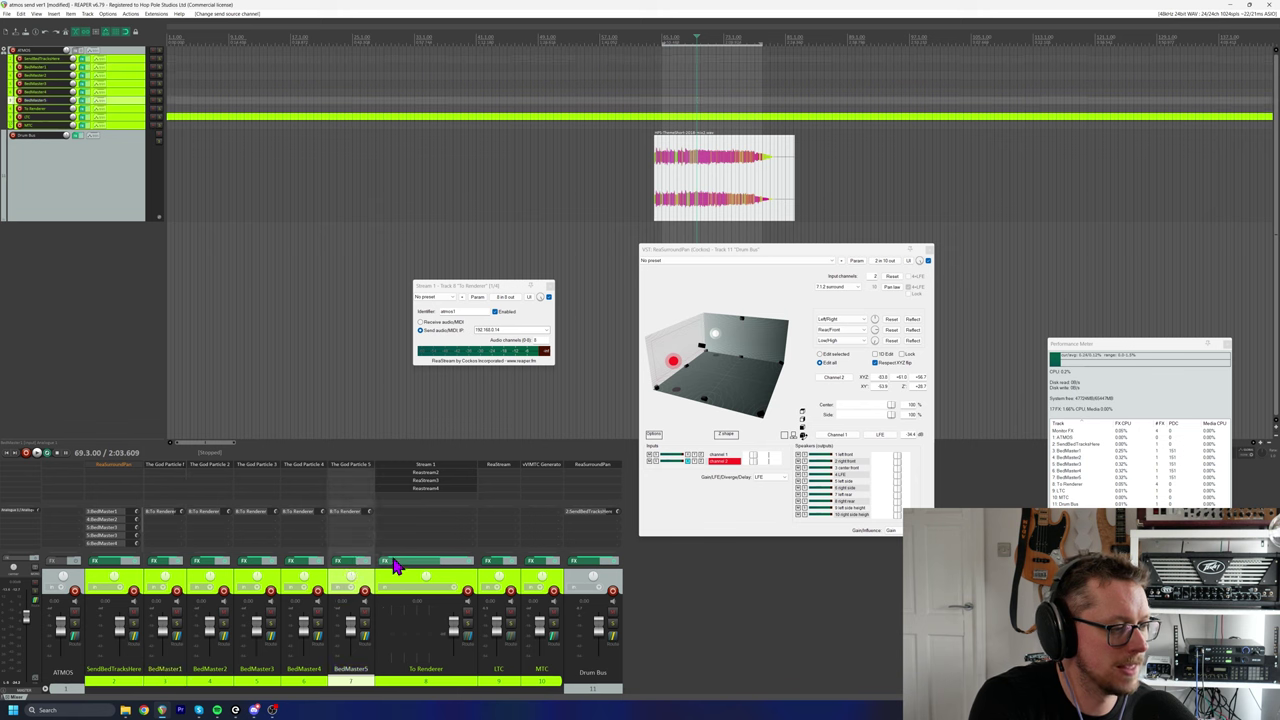
left_click(452, 578)
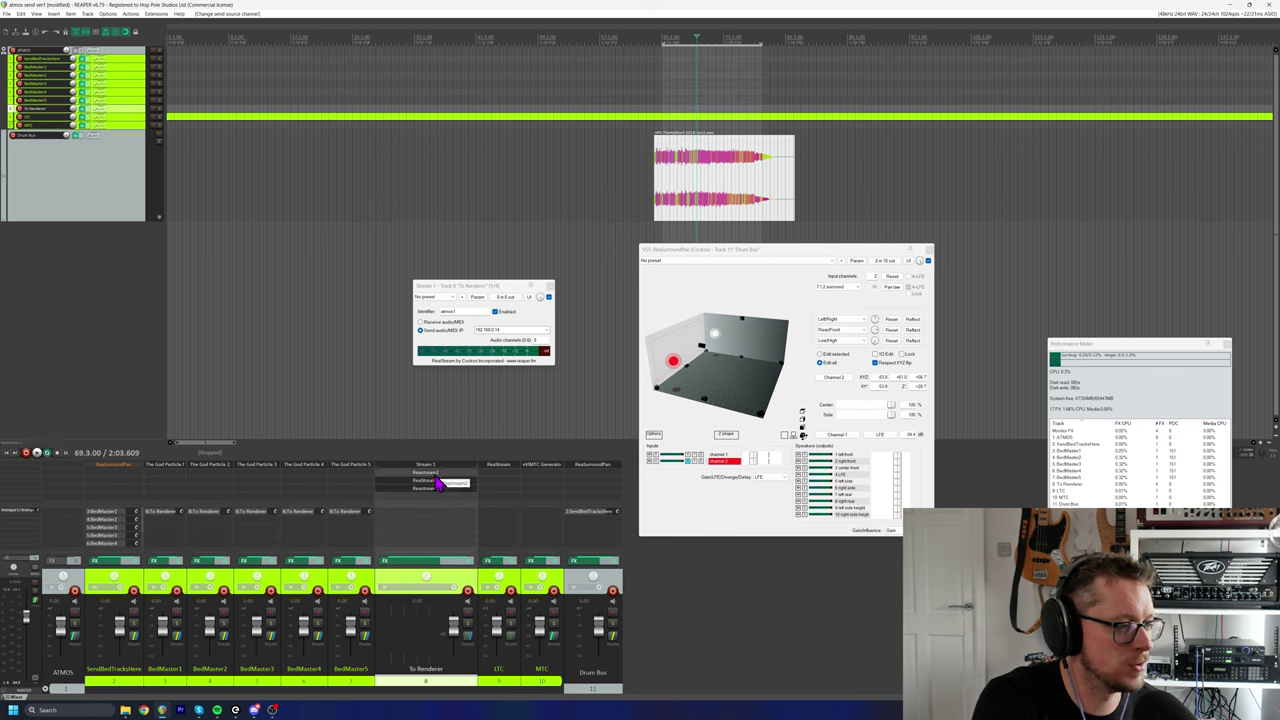
- Inspect the identifier, destination IP address and channel settings of the Stream 1 instance on the To Renderer track
left_click_drag(455, 285, 246, 223)
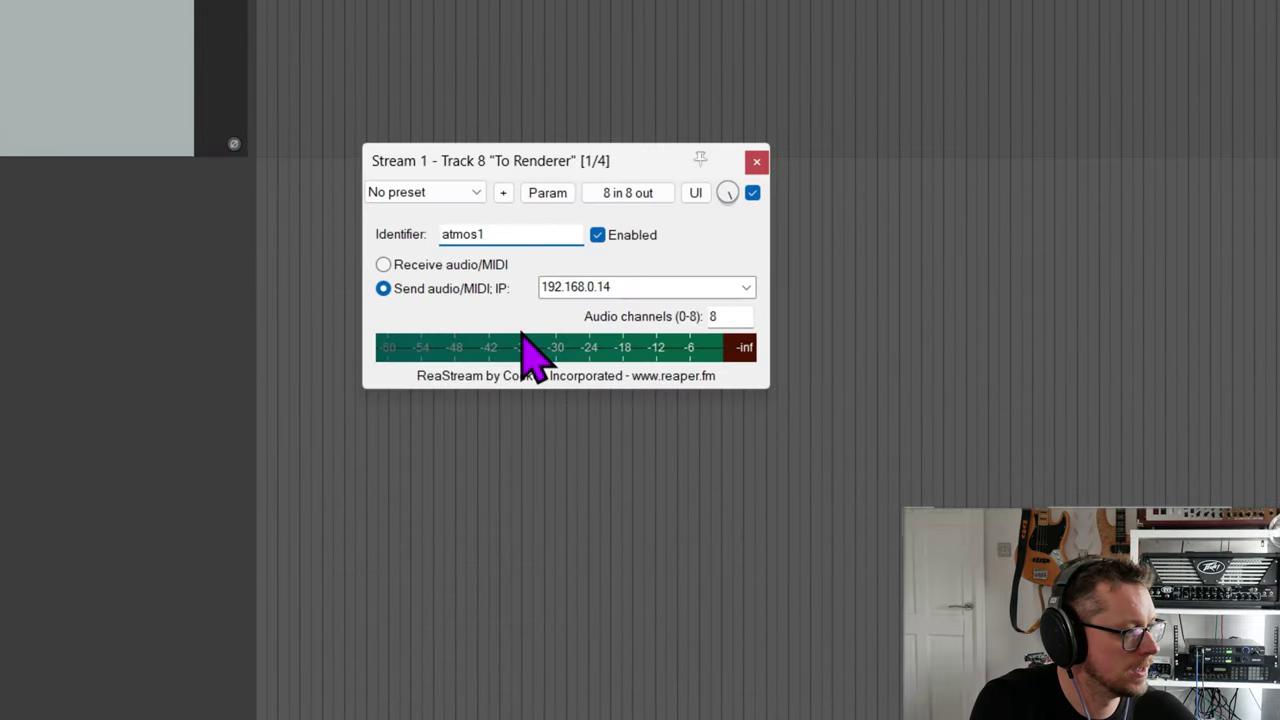
double_click(600, 287)
left_click(558, 308)
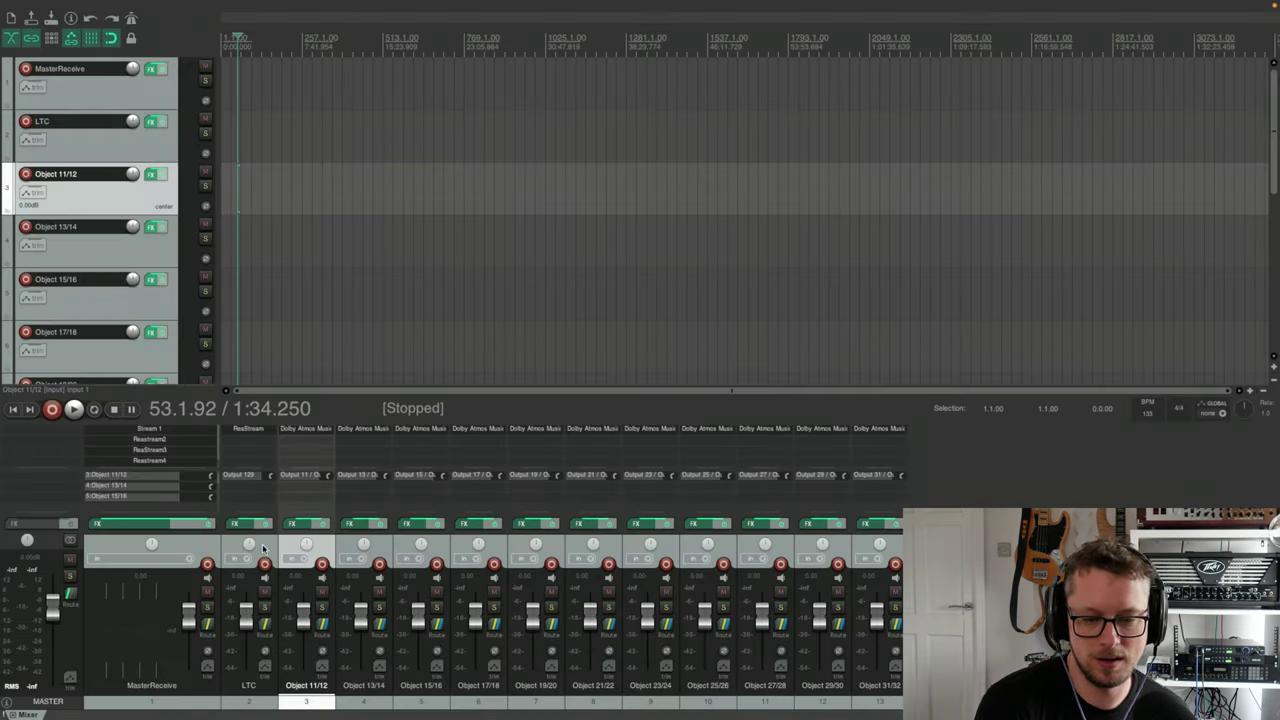
- On the receiving computer, inspect MasterReceive's Stream 1 settings, check the network IP address in System Settings, and close that window
left_click(199, 431)
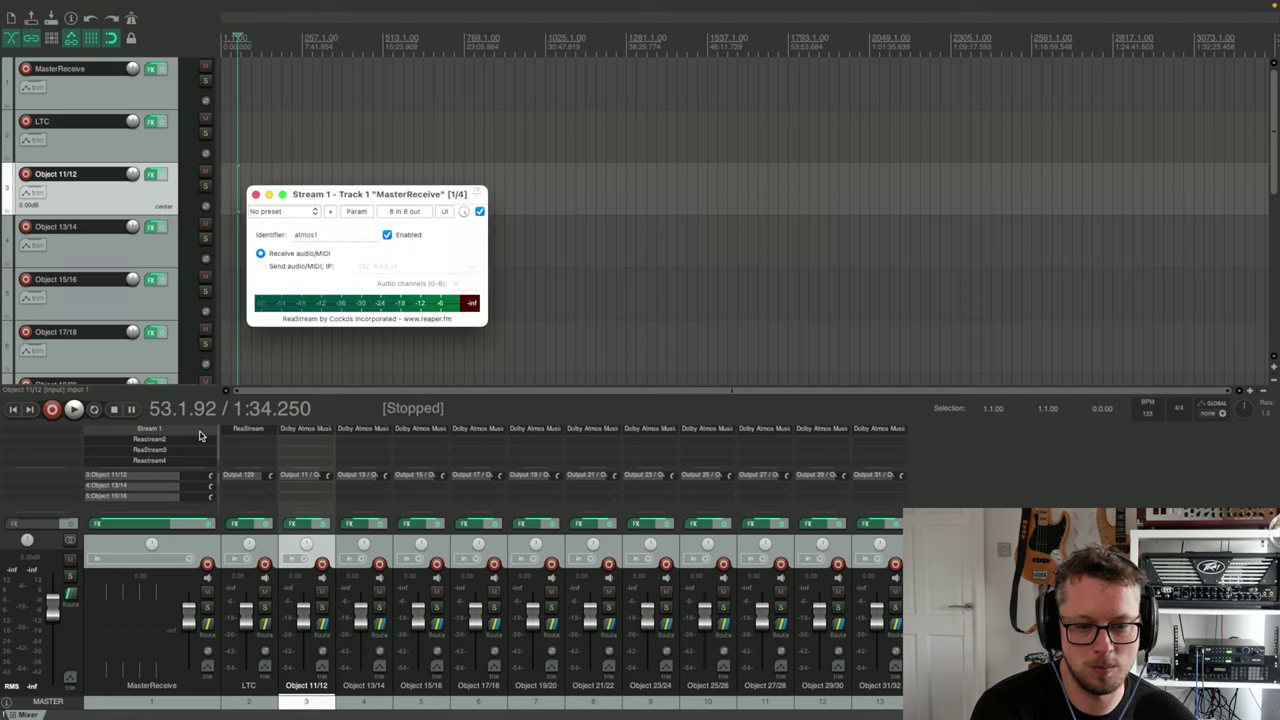
left_click(320, 238)
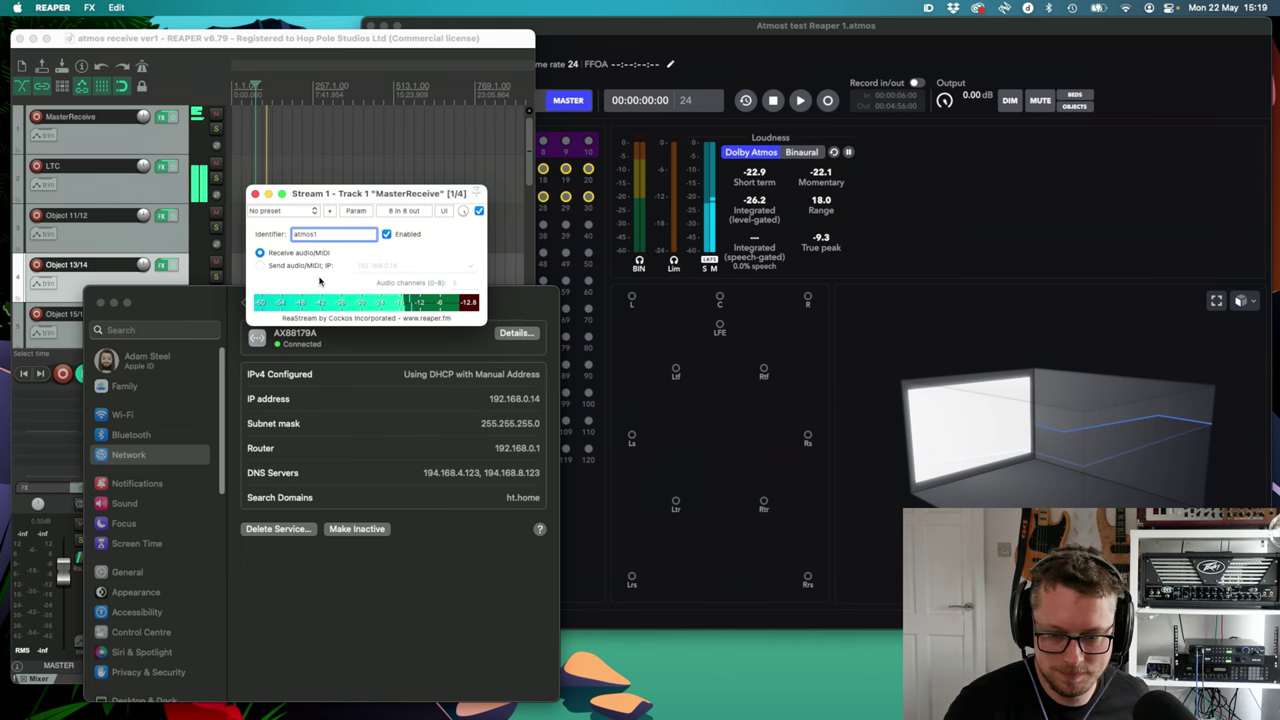
left_click(448, 600)
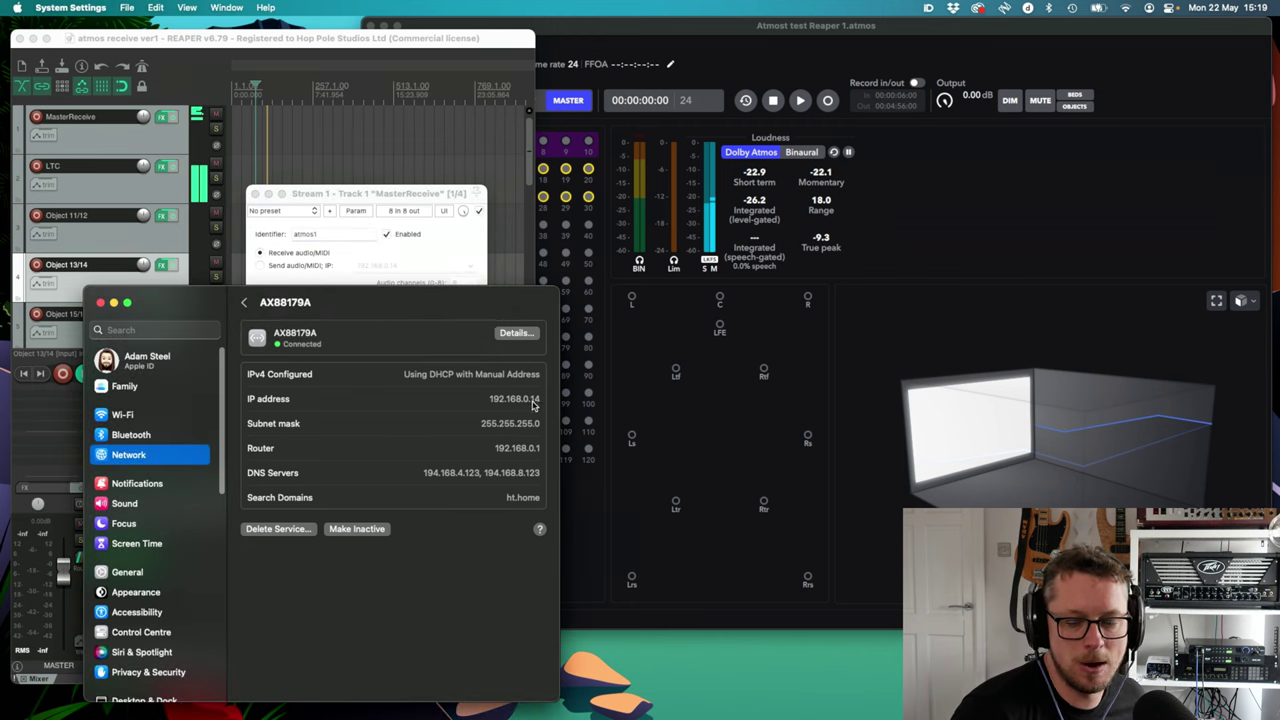
left_click(100, 303)
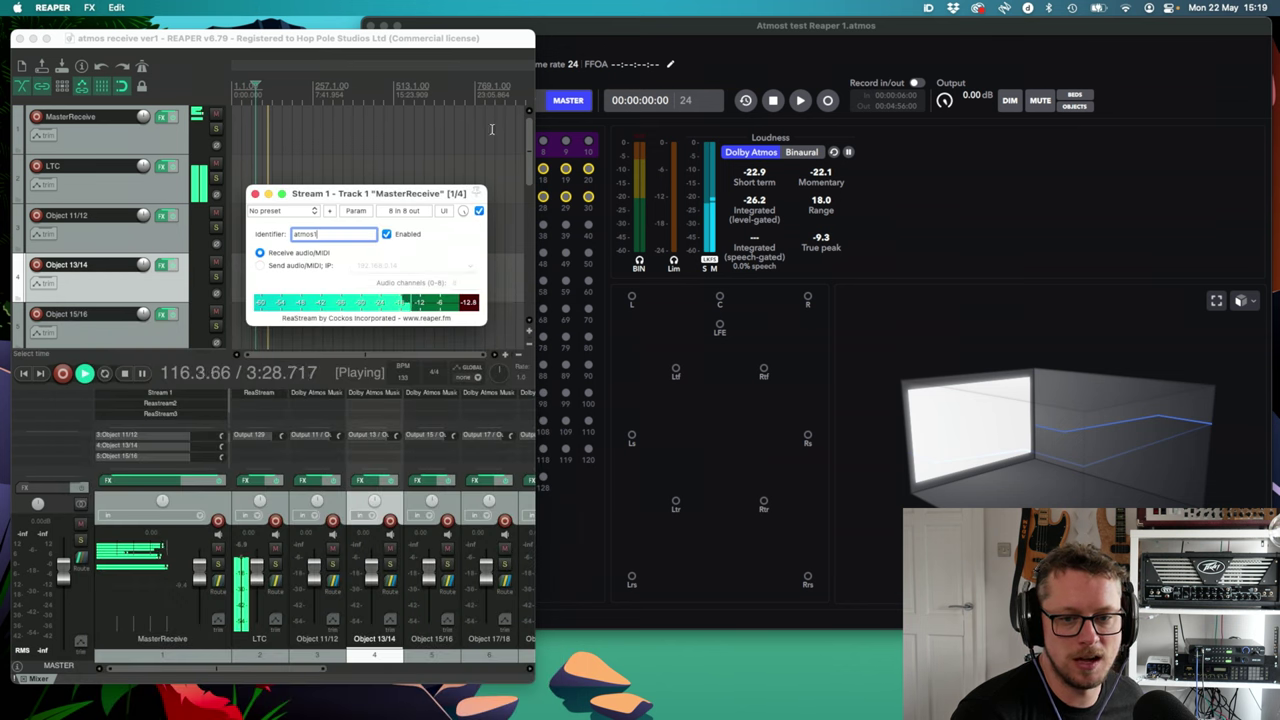
left_click(420, 256)
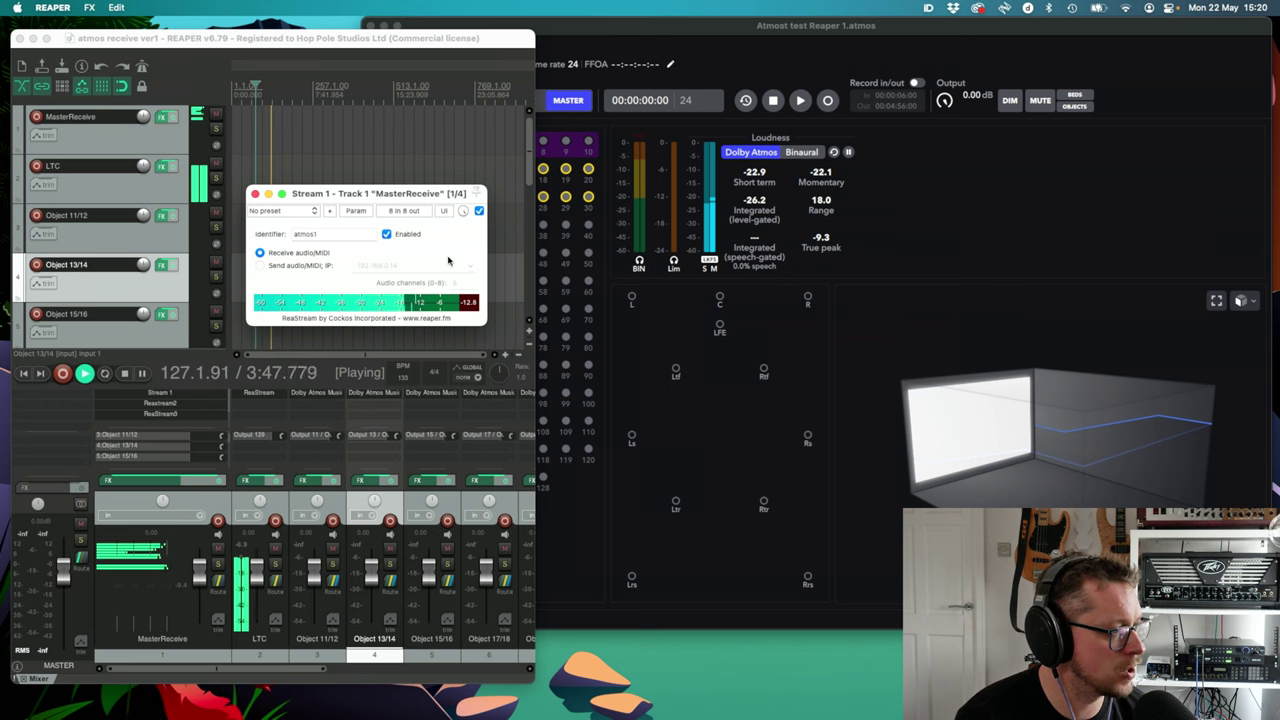
- Stop playback and open the Reastream2, ReaStream3 and Reastream4 instances on To Renderer, arranging them in a grid with Stream 1
key("space")
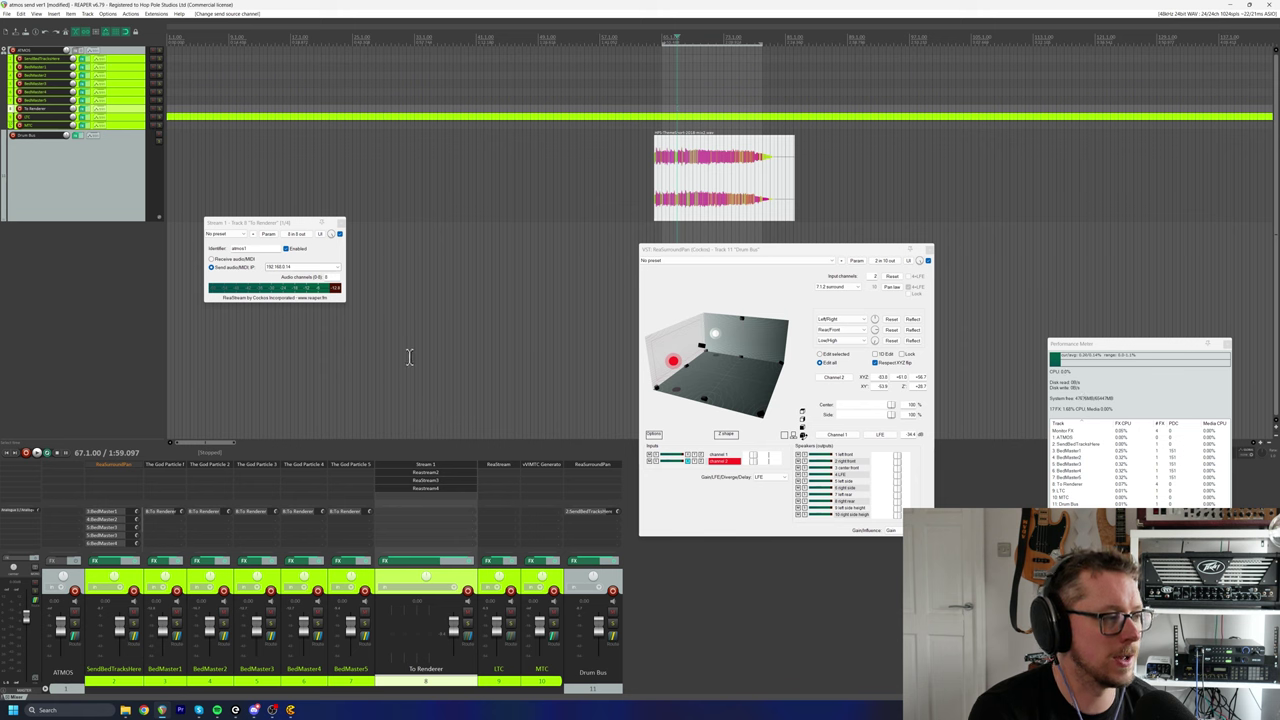
left_click(250, 285)
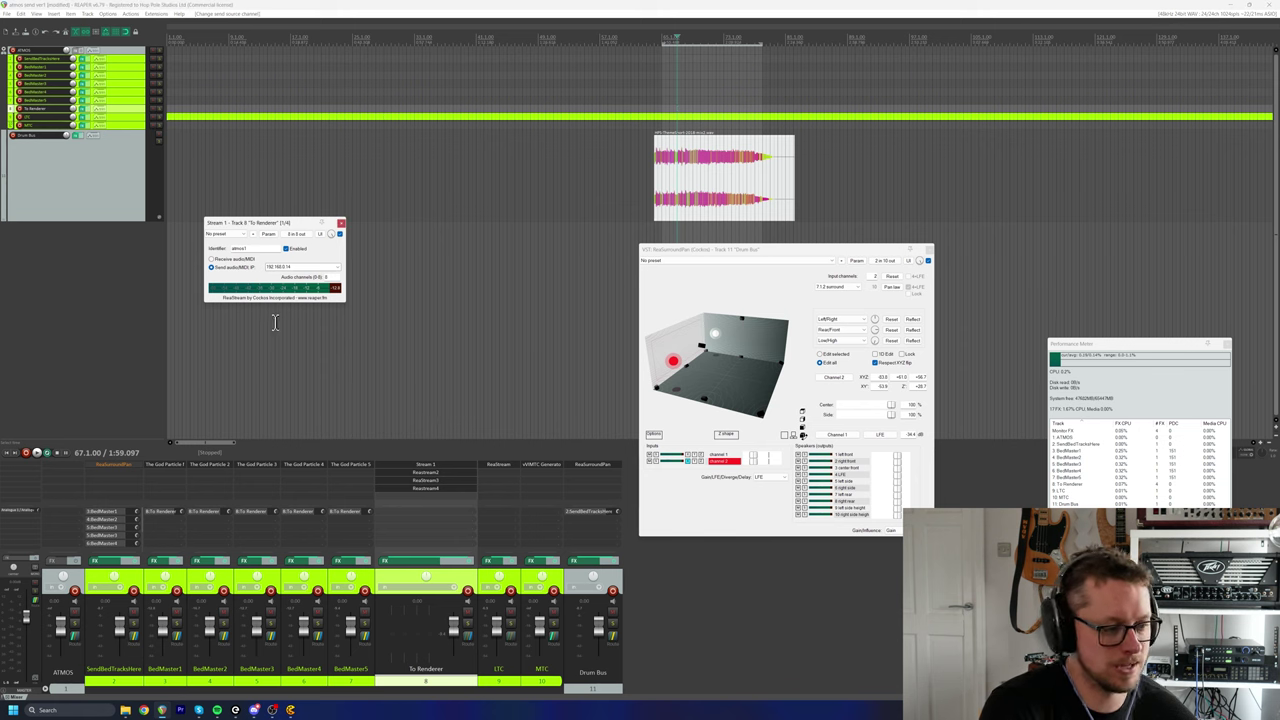
left_click(386, 472)
left_click_drag(589, 302, 383, 232)
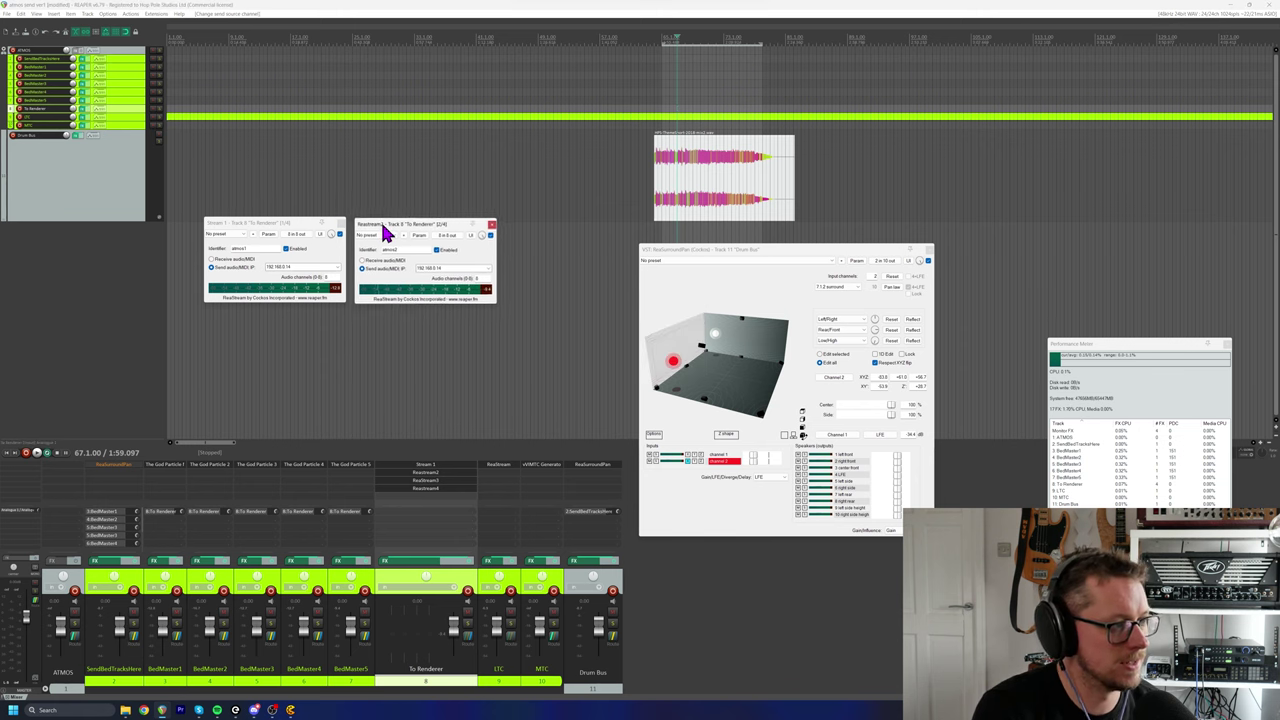
left_click(432, 487)
left_click_drag(613, 395, 248, 317)
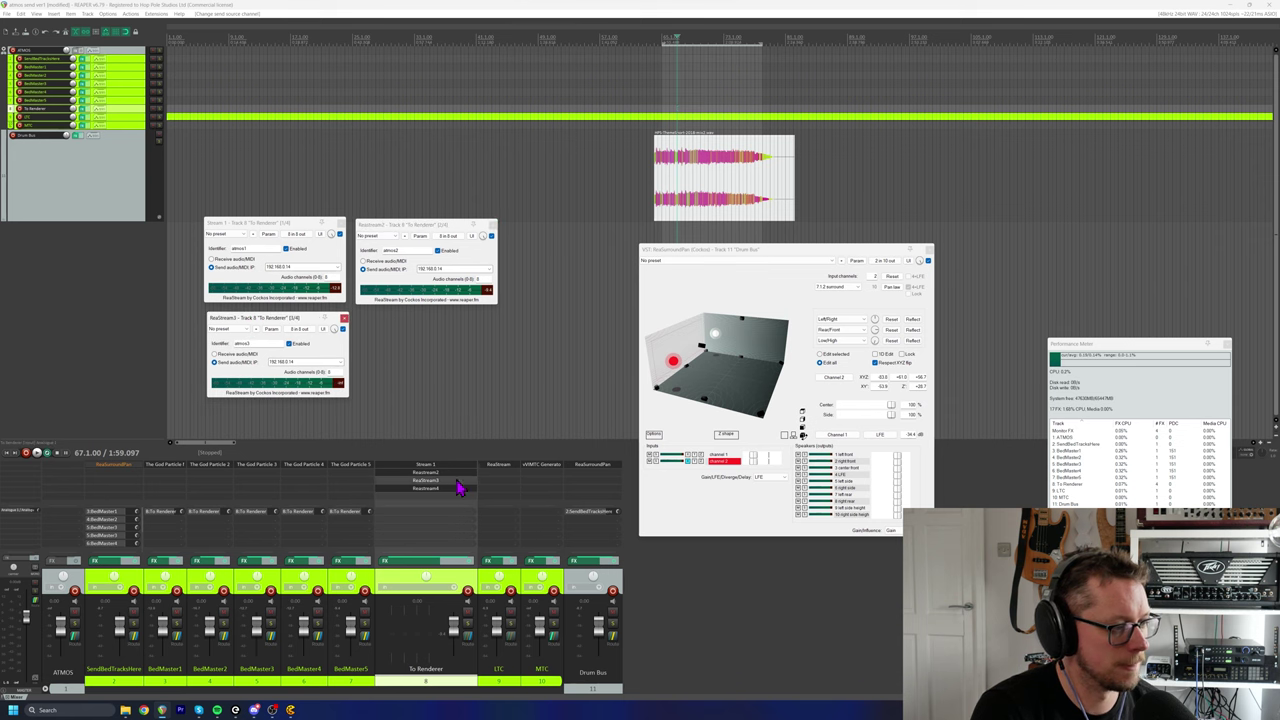
left_click(423, 488)
left_click_drag(629, 484, 403, 322)
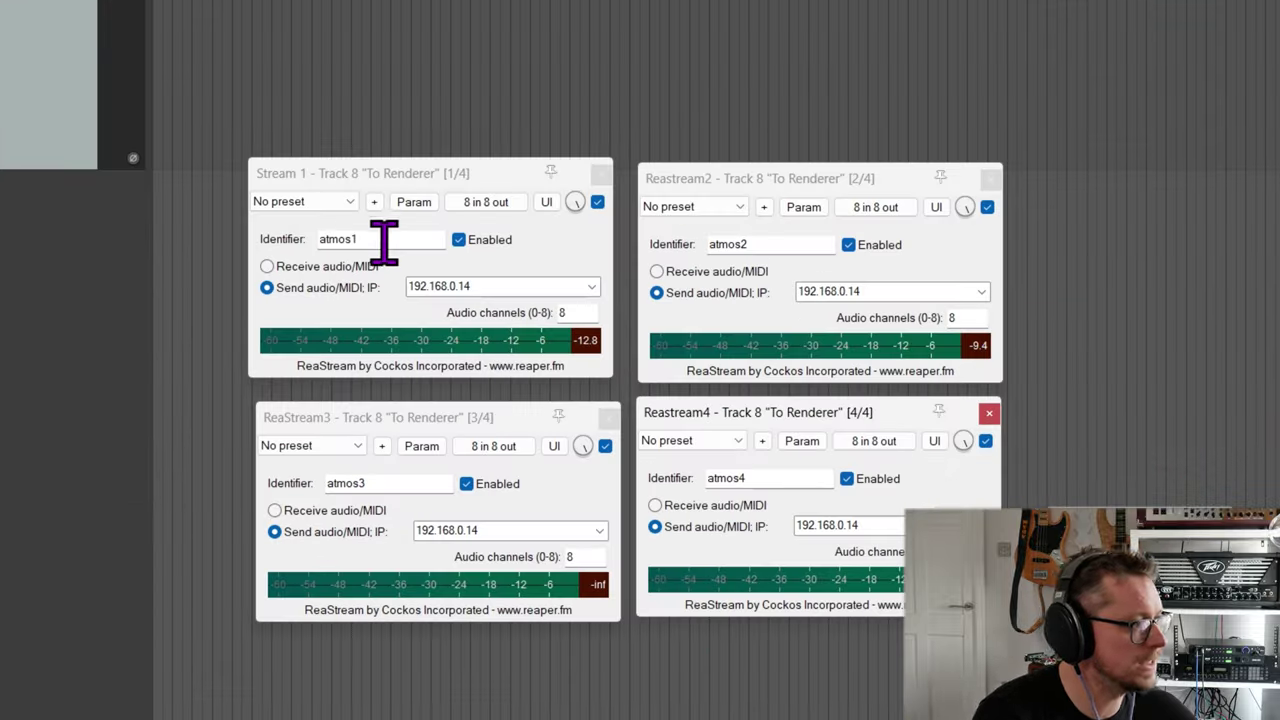
- Compare the identifiers of the four ReaStream instances on the To Renderer track
left_click(384, 240)
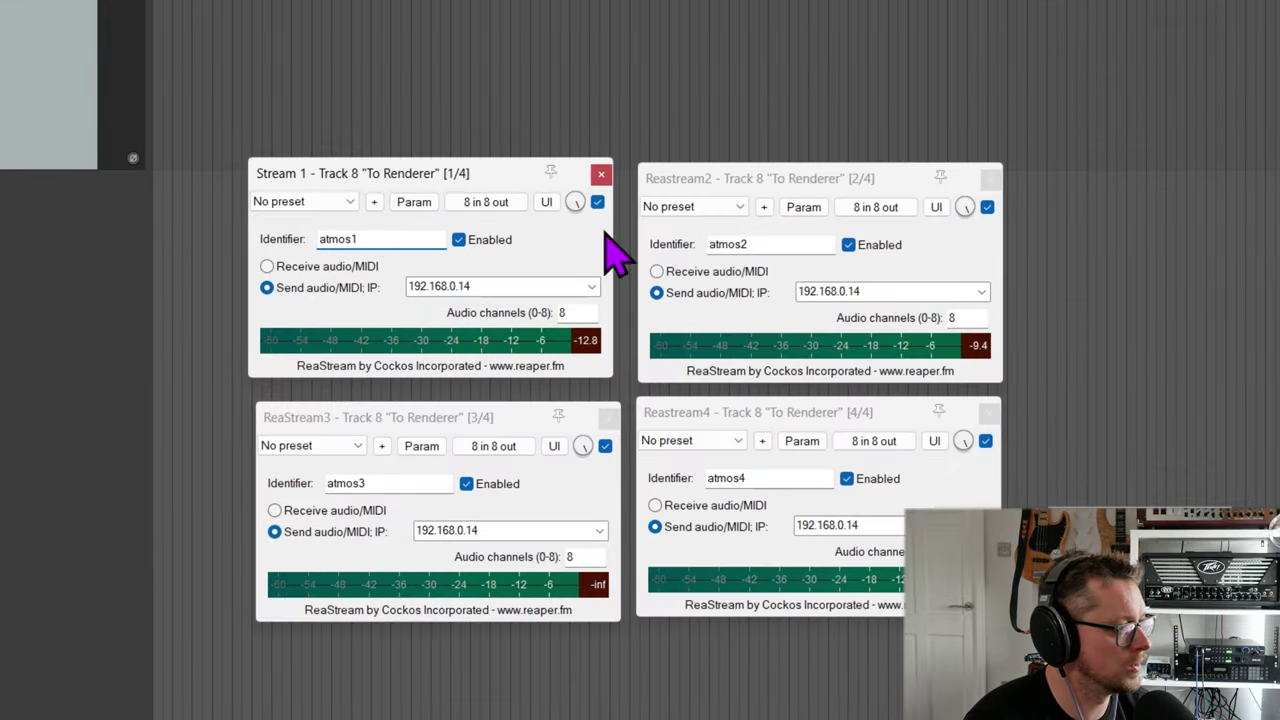
left_click(780, 242)
left_click(394, 484)
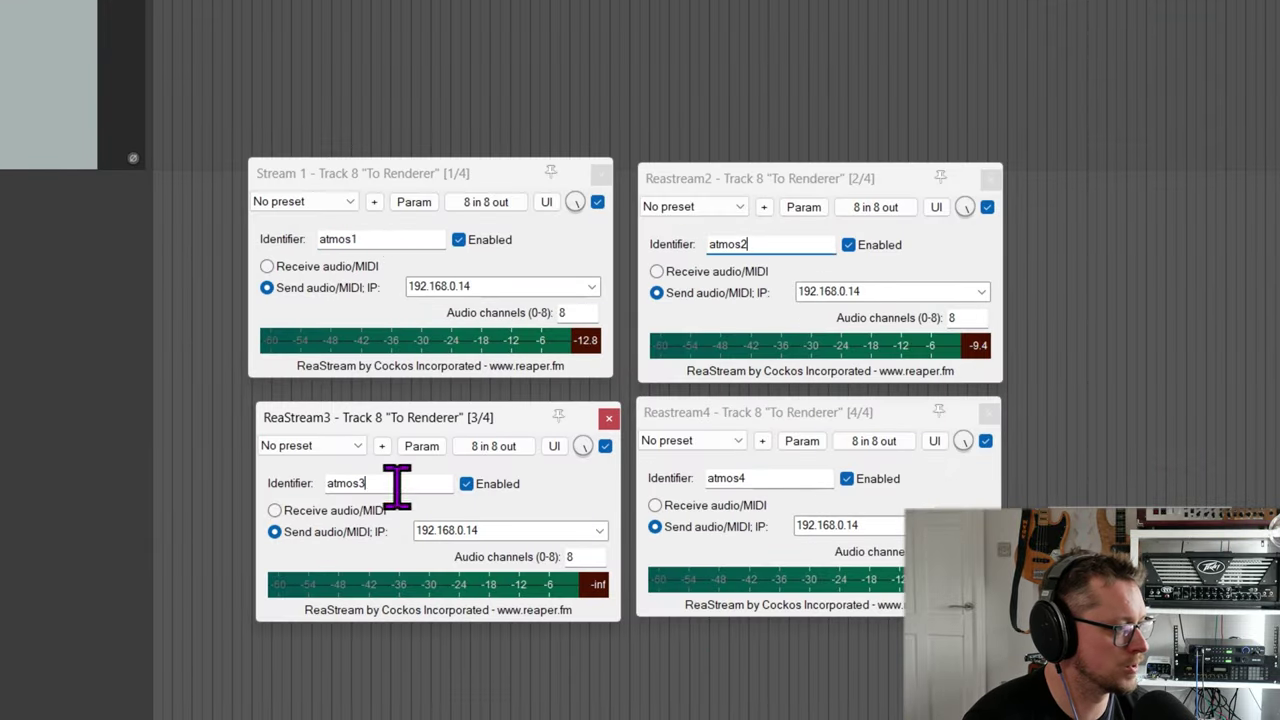
left_click(805, 478)
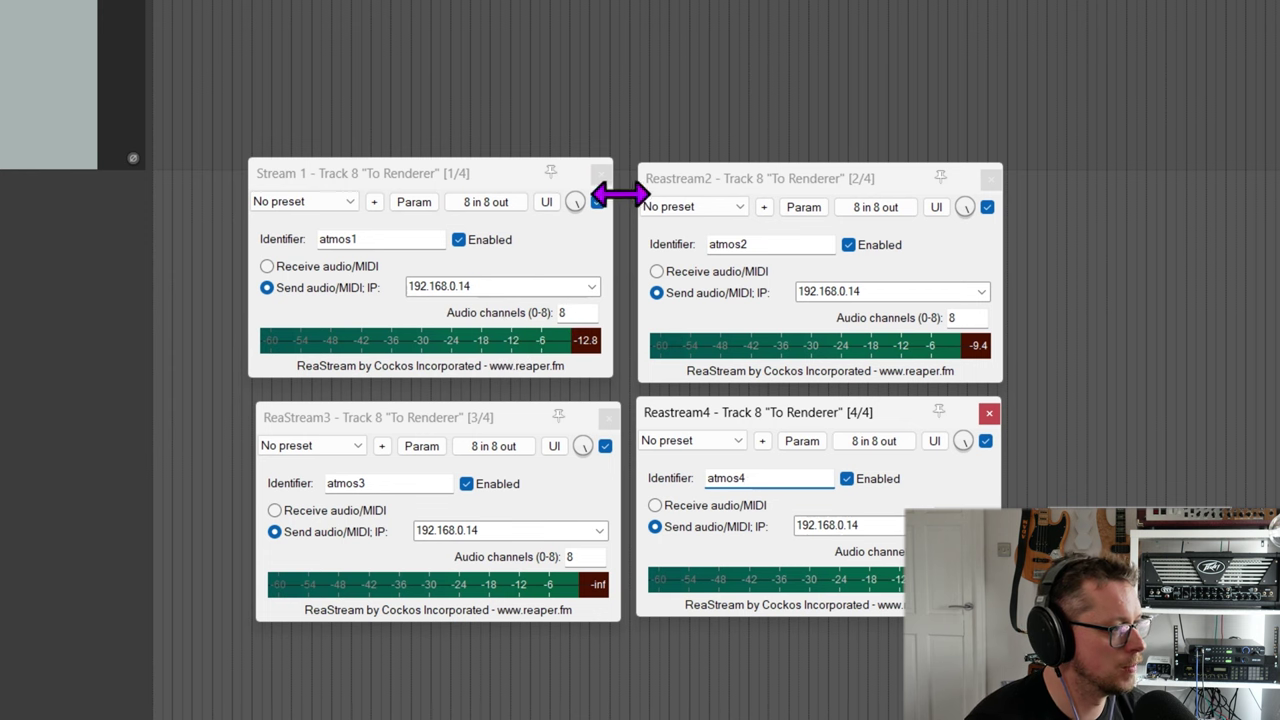
- Align the Reastream2 window beside Stream 1 and inspect the pin routing of Reastream2, ReaStream3 and Reastream4
left_click_drag(774, 180, 767, 176)
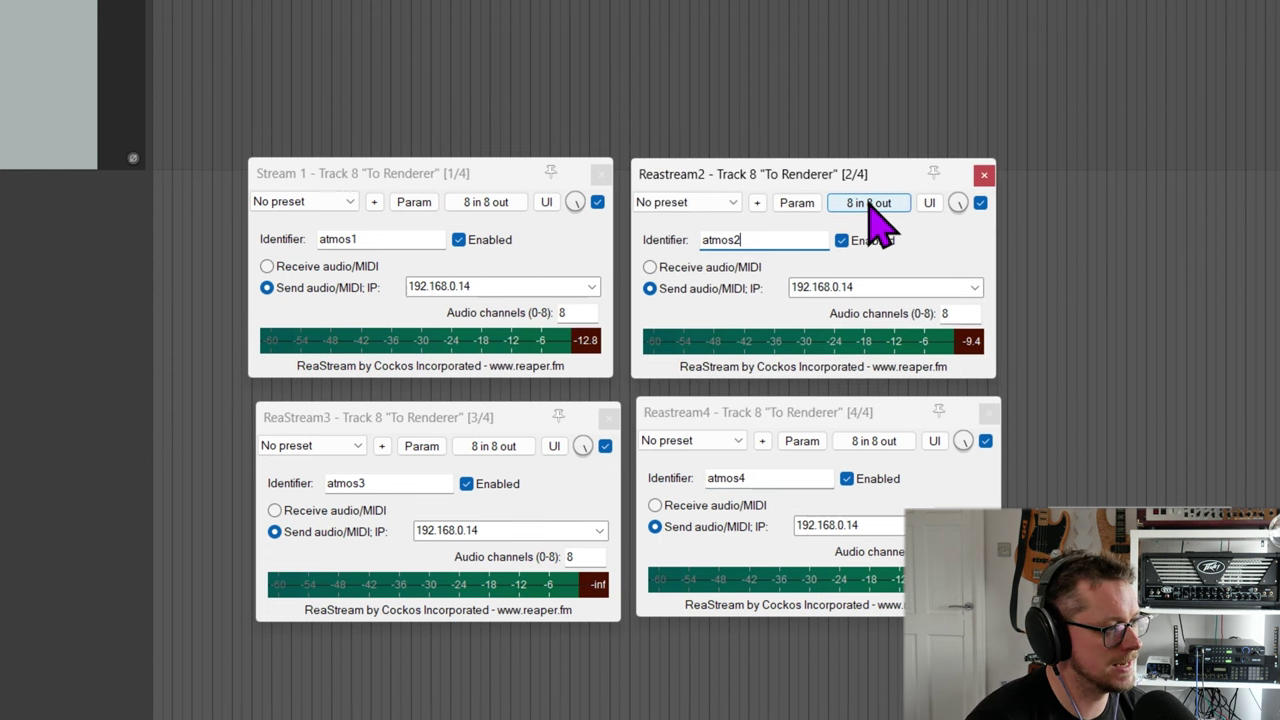
left_click(868, 203)
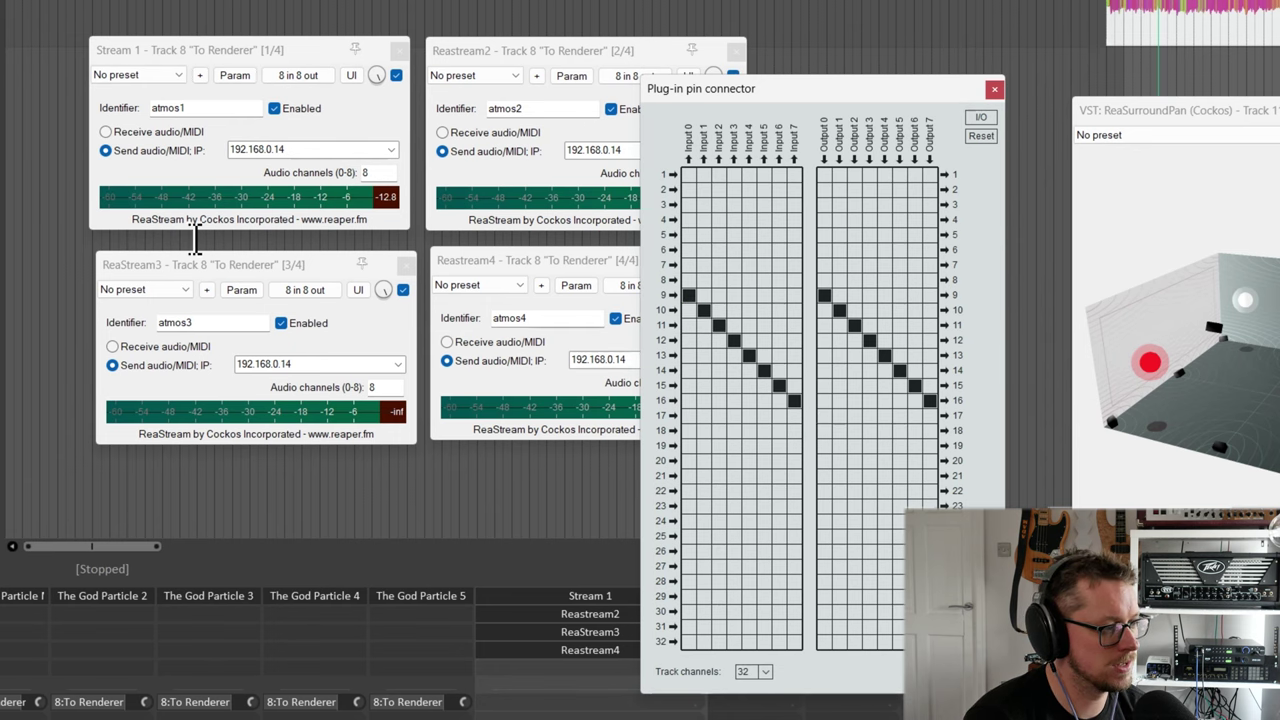
left_click(302, 289)
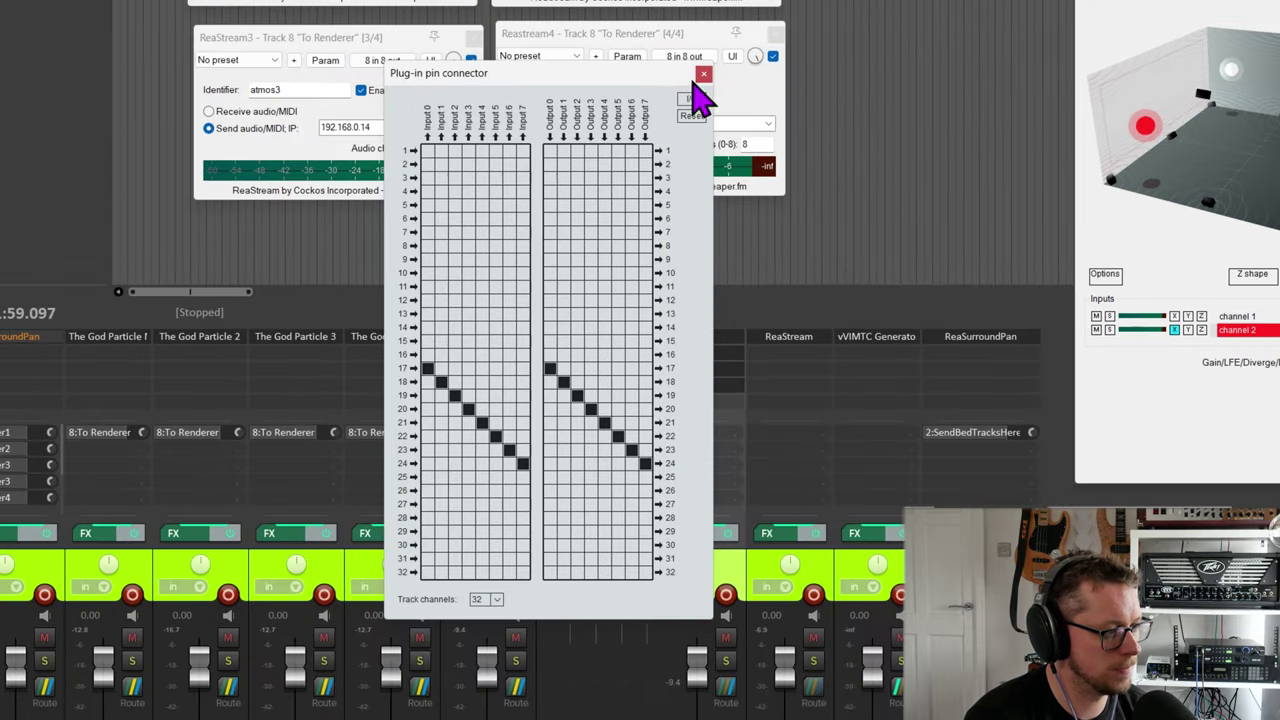
left_click(704, 73)
left_click(697, 56)
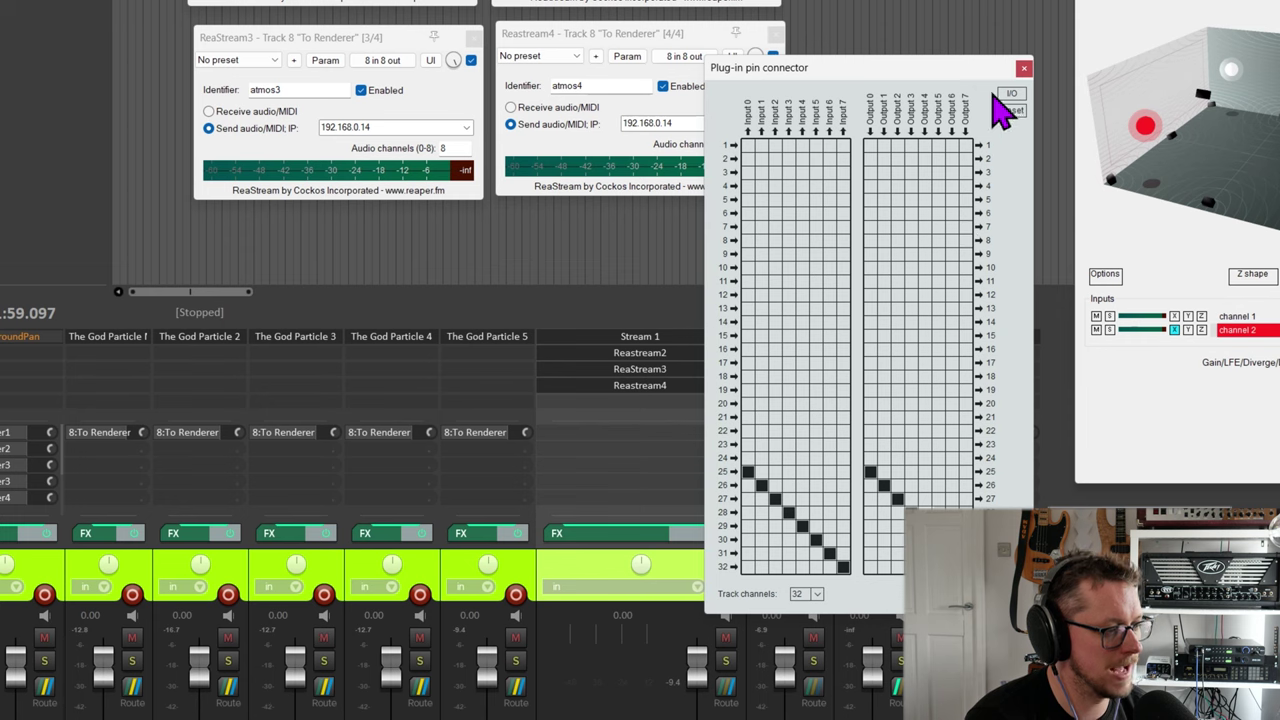
left_click(1024, 67)
- Review the To Renderer track's channel count options and its bed receives in the routing window, and close it
left_click(728, 700)
left_click_drag(966, 305, 735, 204)
left_click(785, 247)
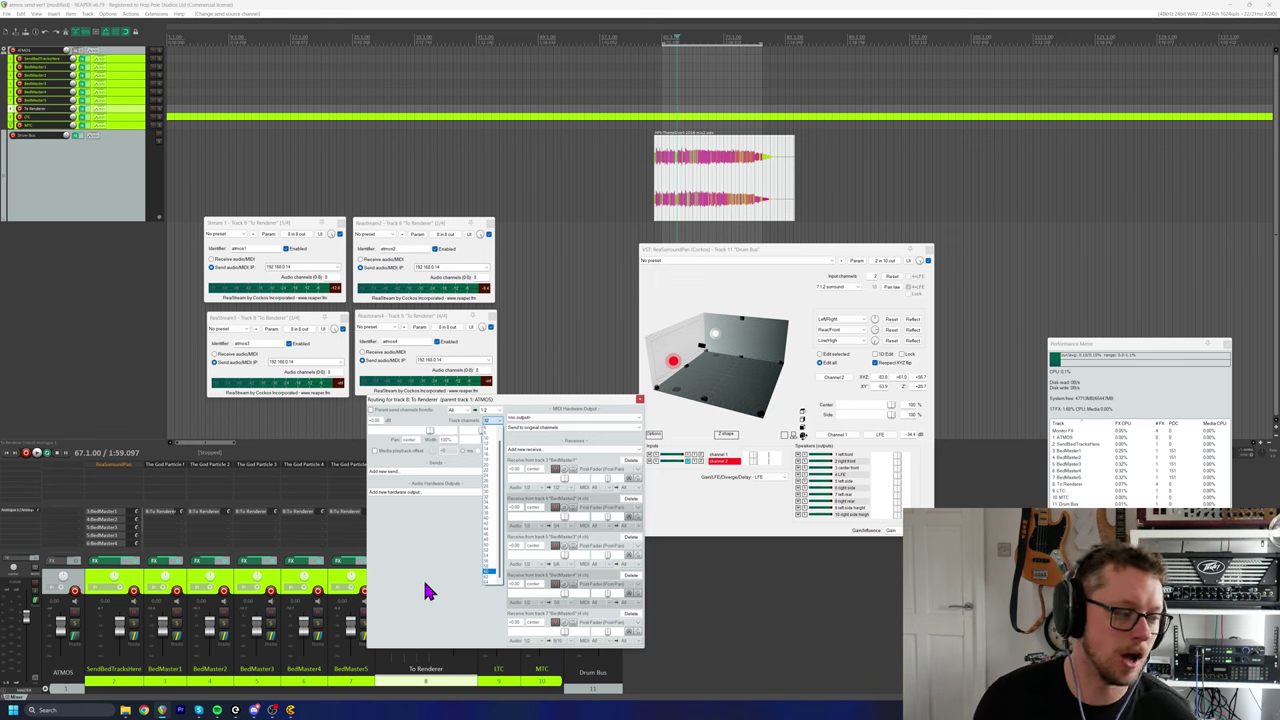
left_click(452, 685)
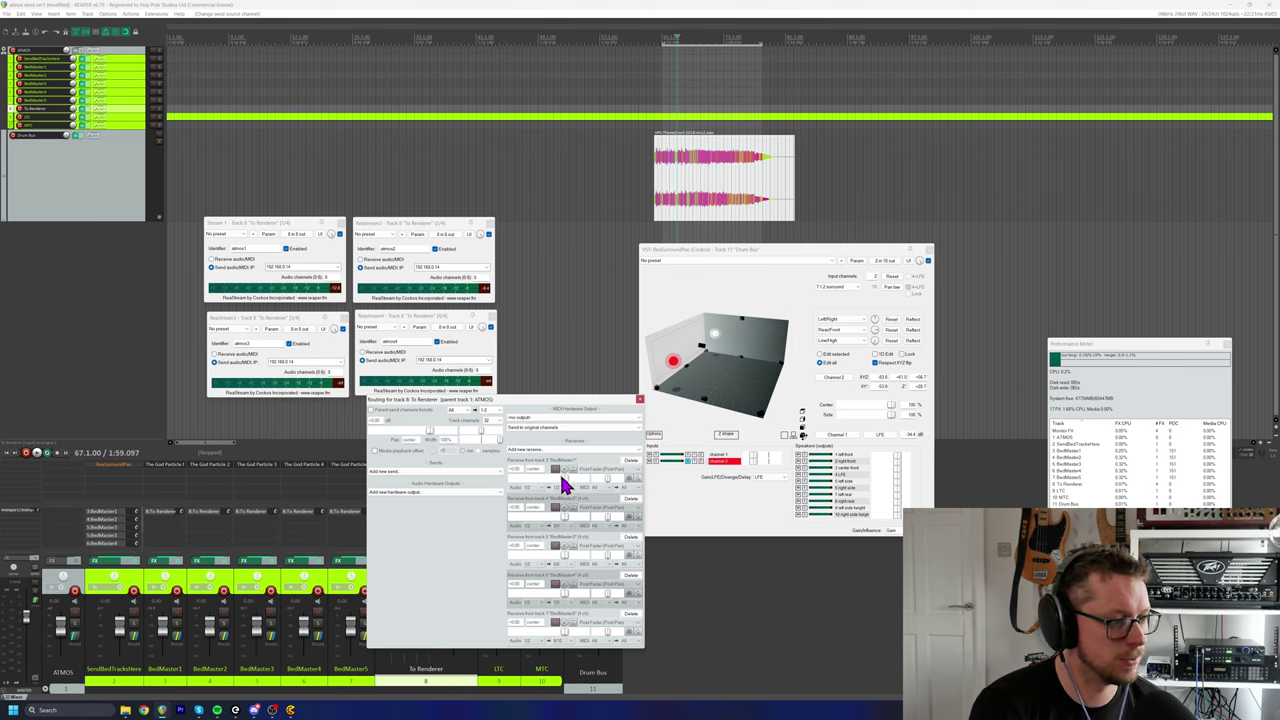
left_click(639, 399)
- Play the session and check the Drum Bus and SendBedTracksHere signal flow, leaving the Drum Bus track selected
key("space")
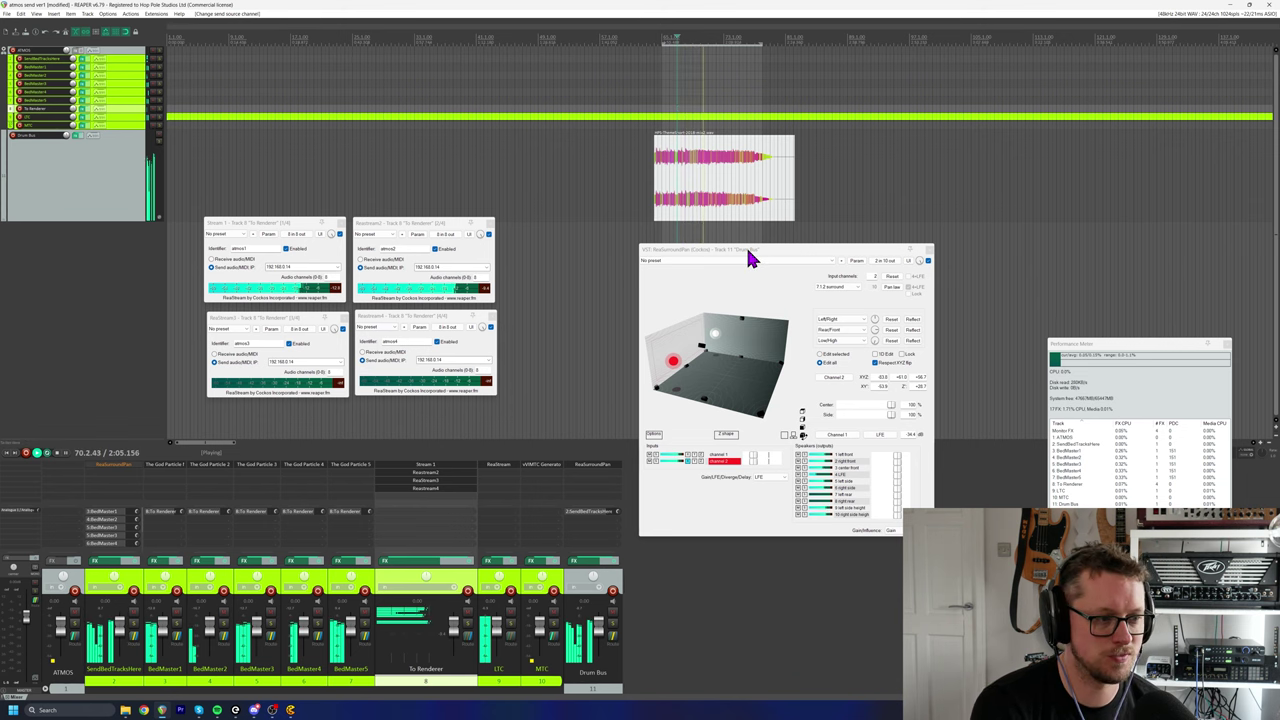
left_click_drag(746, 245, 749, 248)
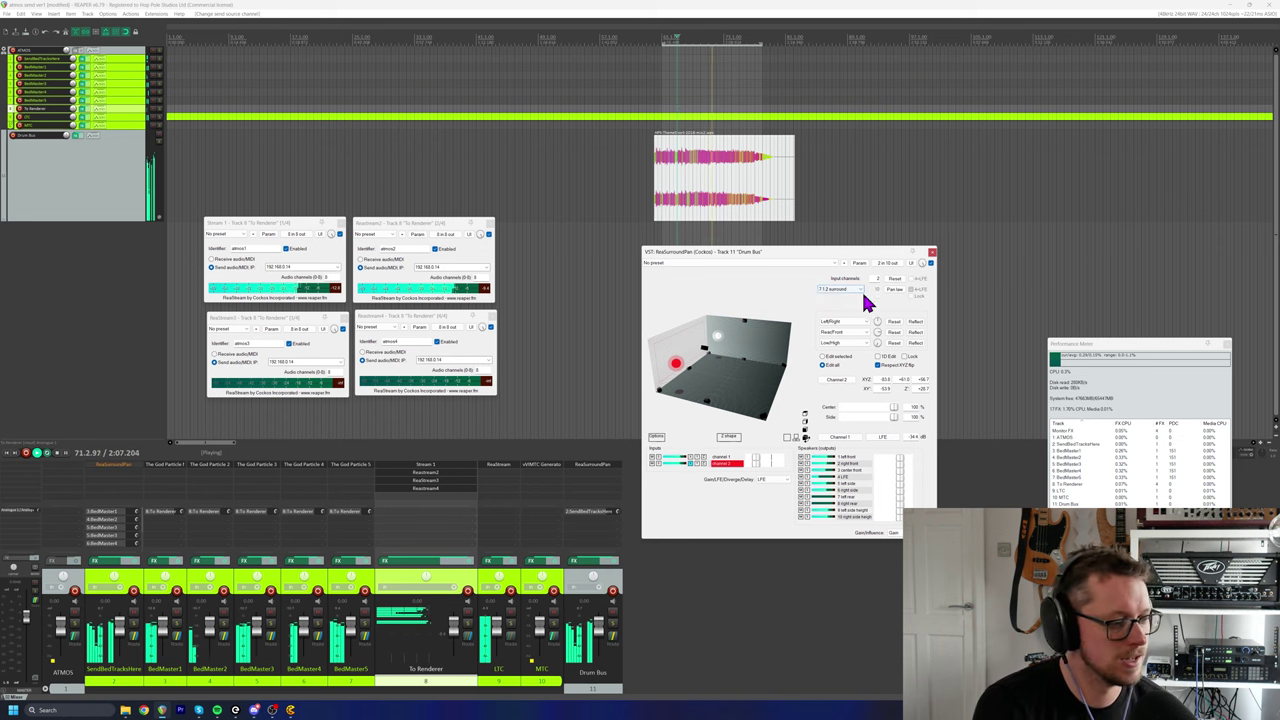
left_click(616, 594)
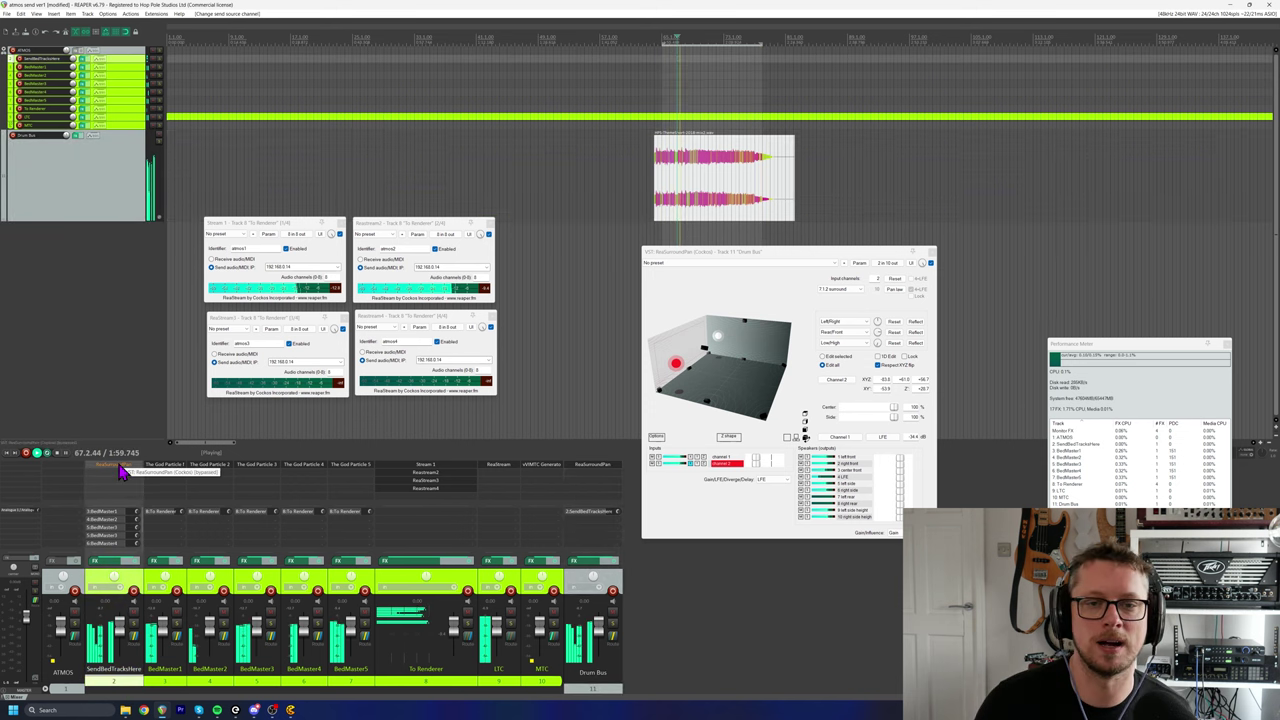
left_click(612, 585)
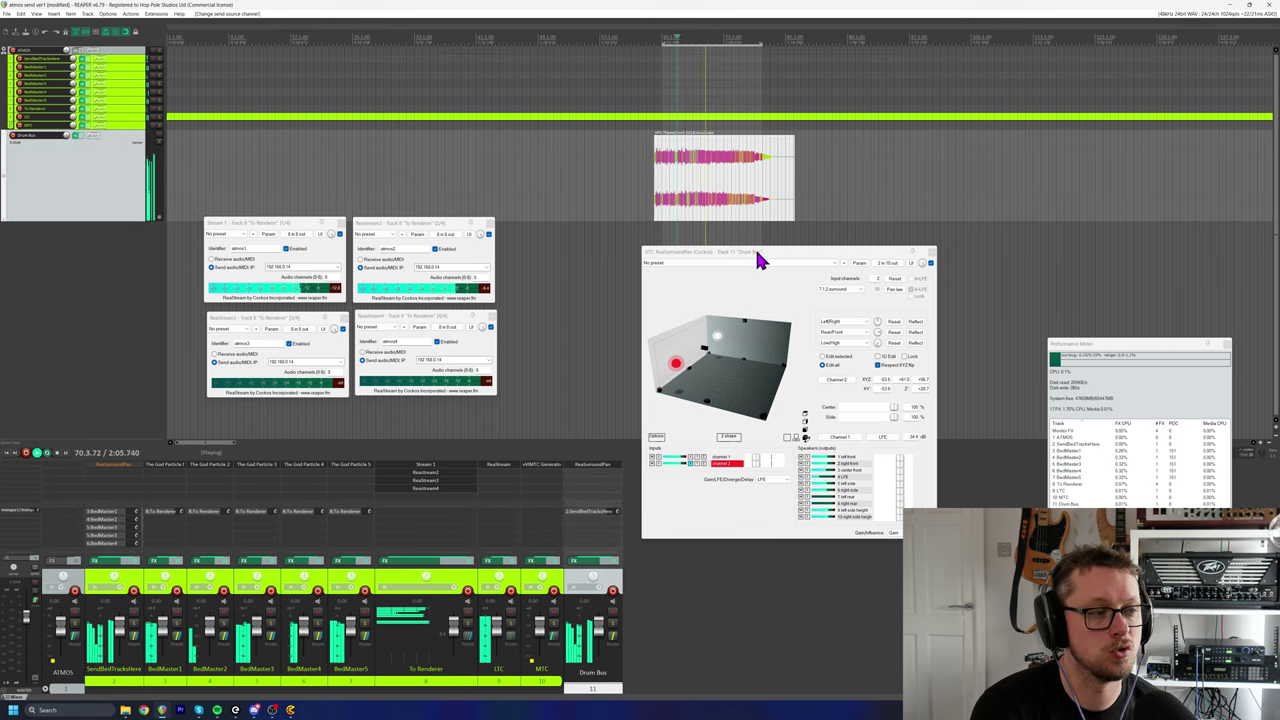
- Reposition the Drum Bus sources with the rear/front and low/high controls in ReaSurroundPan during playback, and stop playback
left_click_drag(757, 250, 800, 253)
left_click_drag(921, 337, 923, 343)
mouse_move(917, 357)
left_mouse_down()
mouse_move(919, 372)
mouse_move(917, 357)
left_mouse_up()
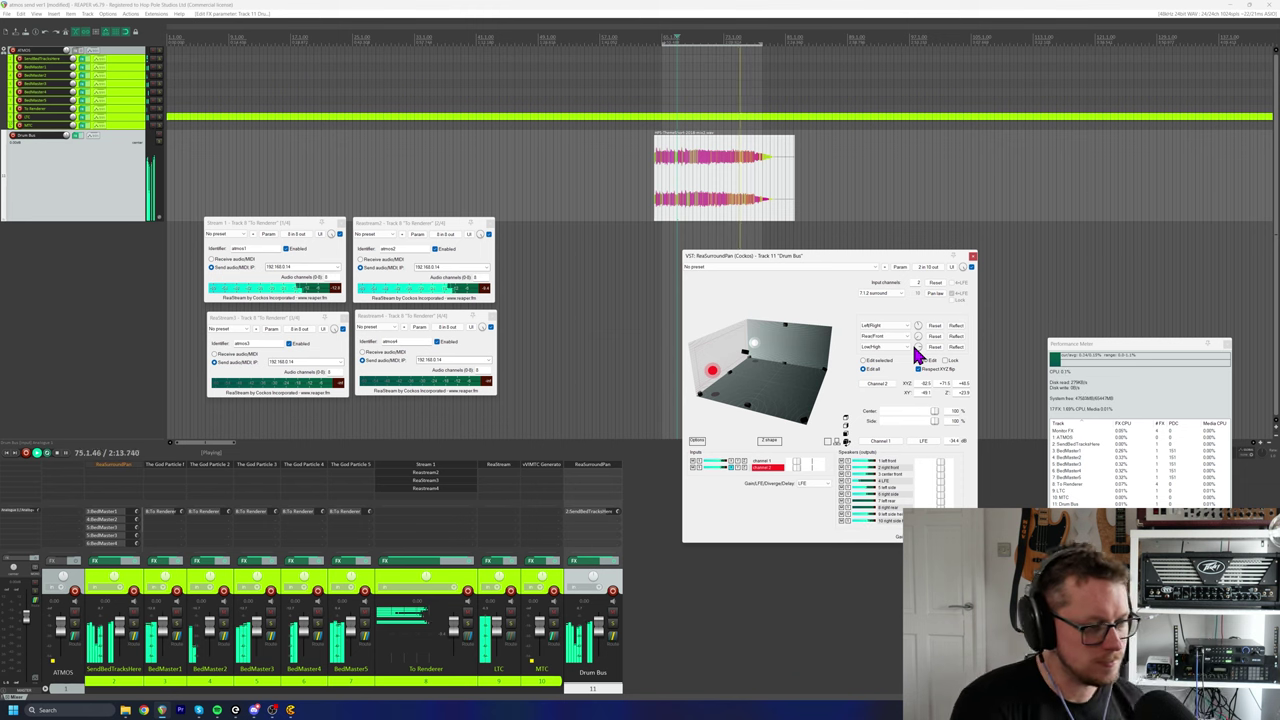
mouse_move(917, 338)
left_mouse_down()
mouse_move(917, 365)
mouse_move(926, 342)
left_mouse_up()
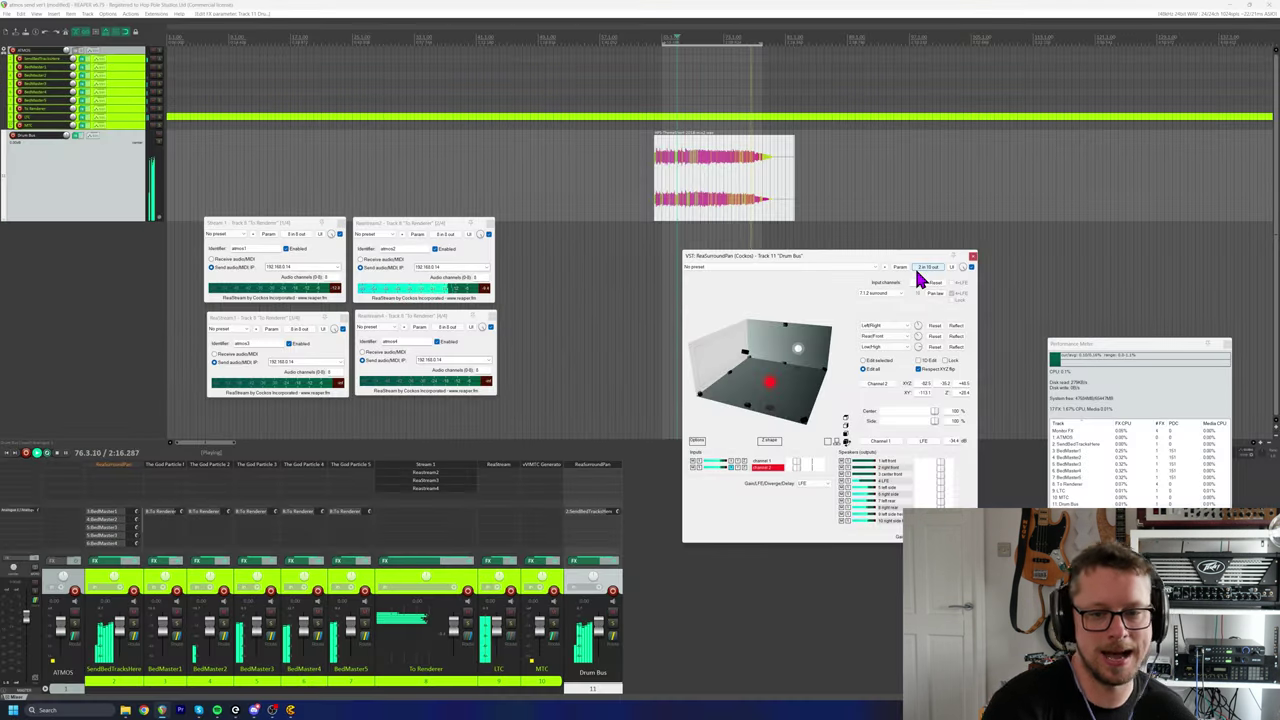
key("space")
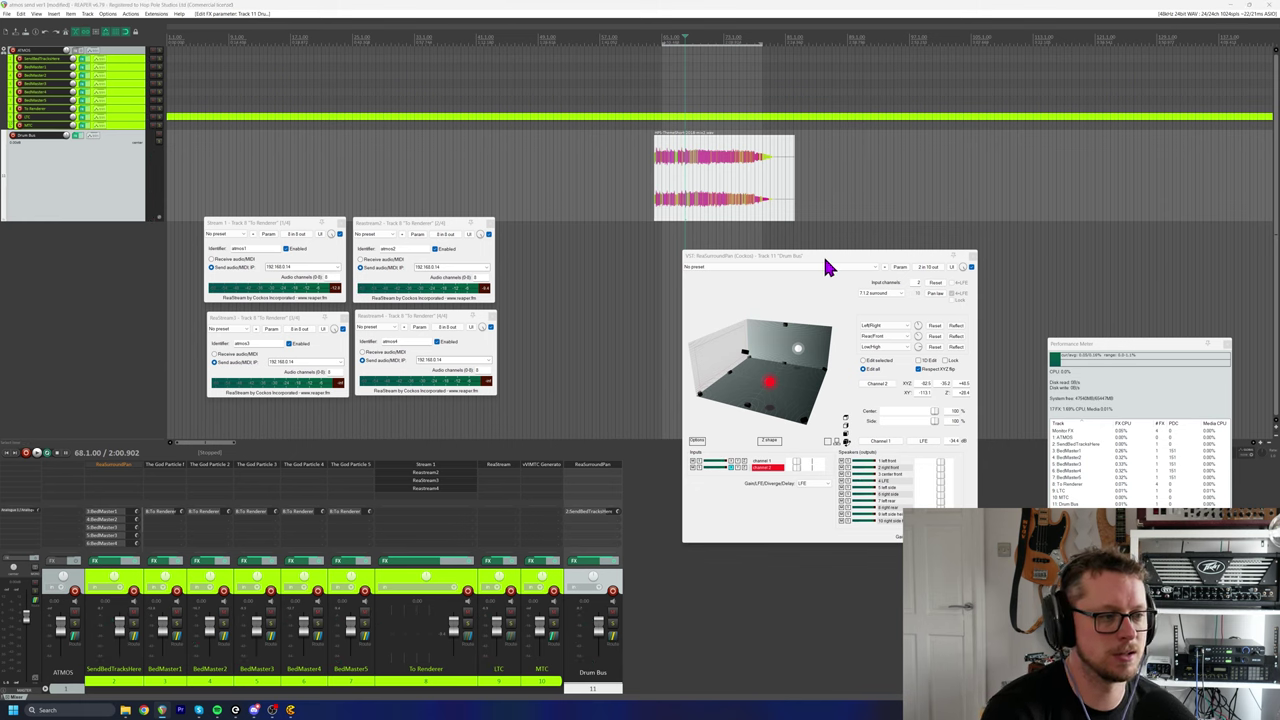
- Move the ReaSurroundPan window aside, set the edit cursor to 84.1.00, and inspect the ReaStream settings on the LTC track
left_click_drag(823, 254, 860, 294)
left_click(809, 37)
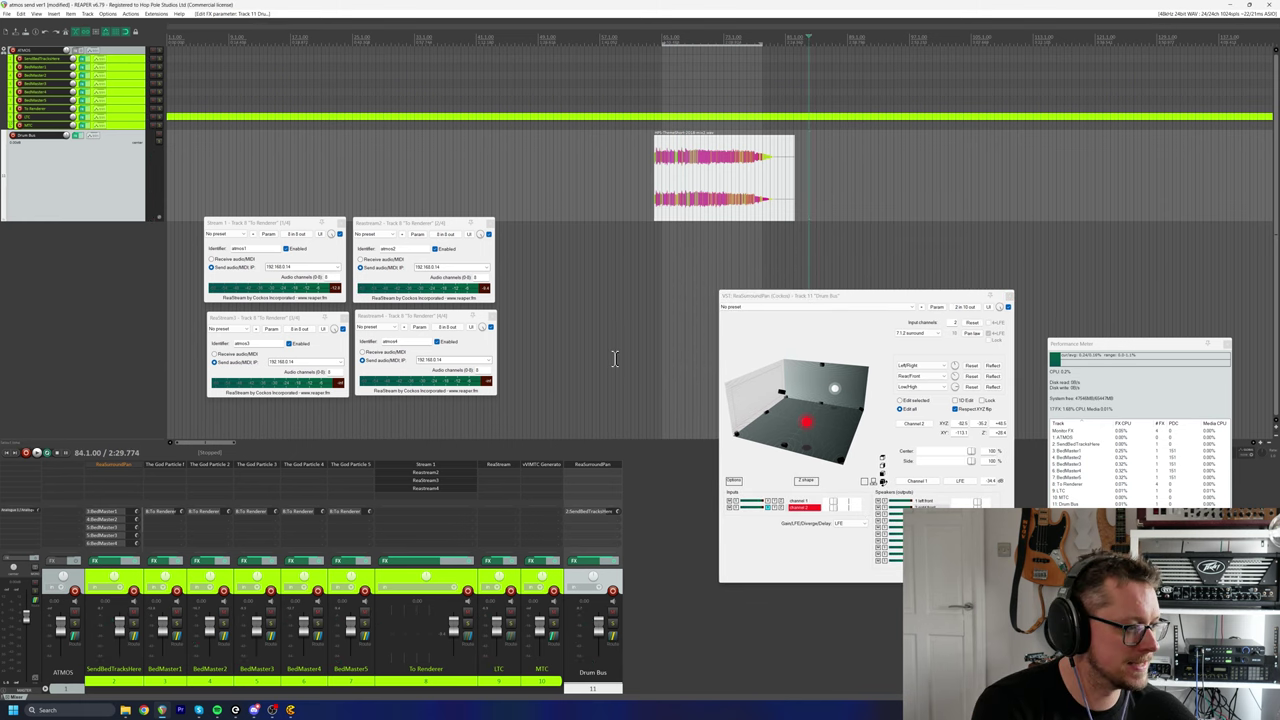
left_click(518, 584)
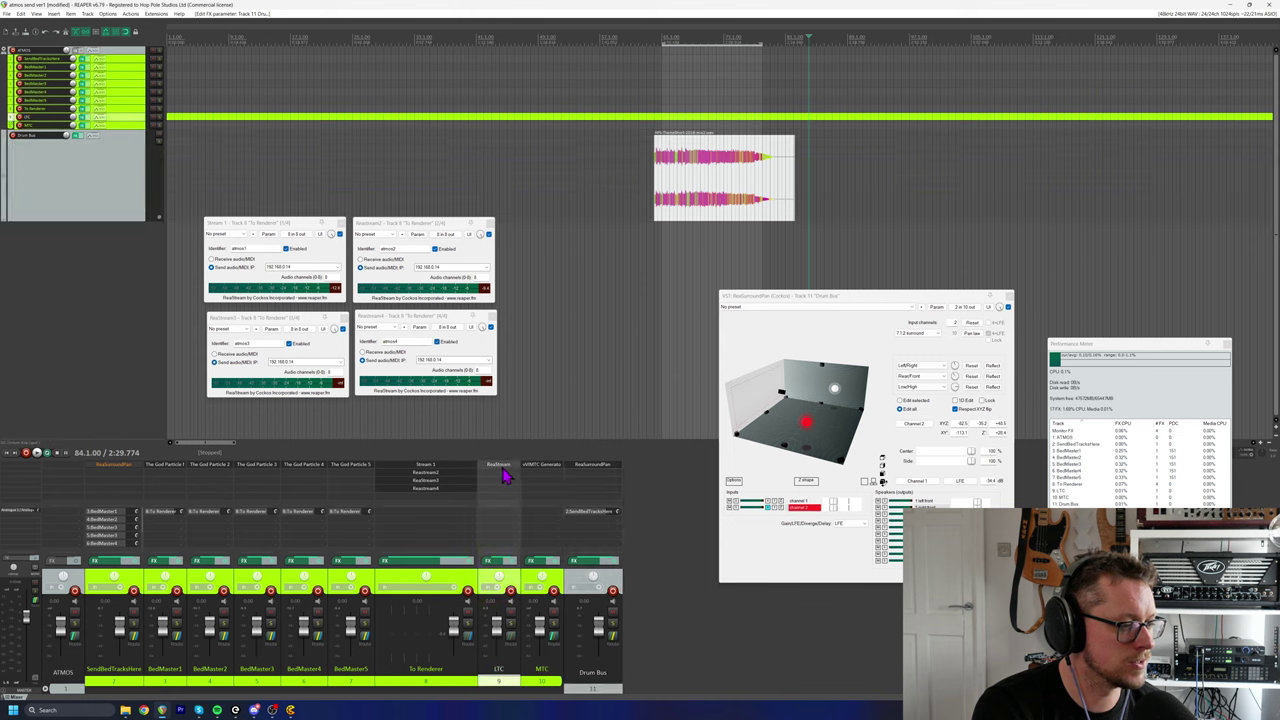
left_click(505, 473)
left_click_drag(534, 383, 572, 303)
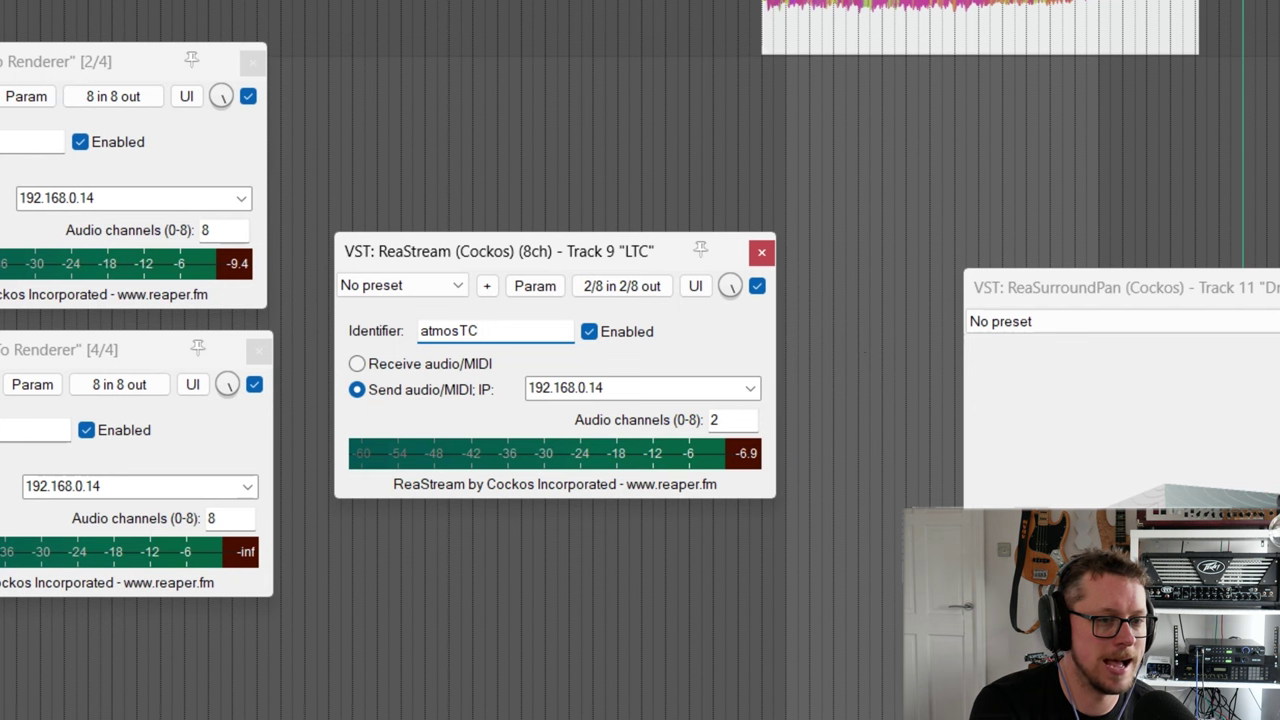
left_click(865, 353)
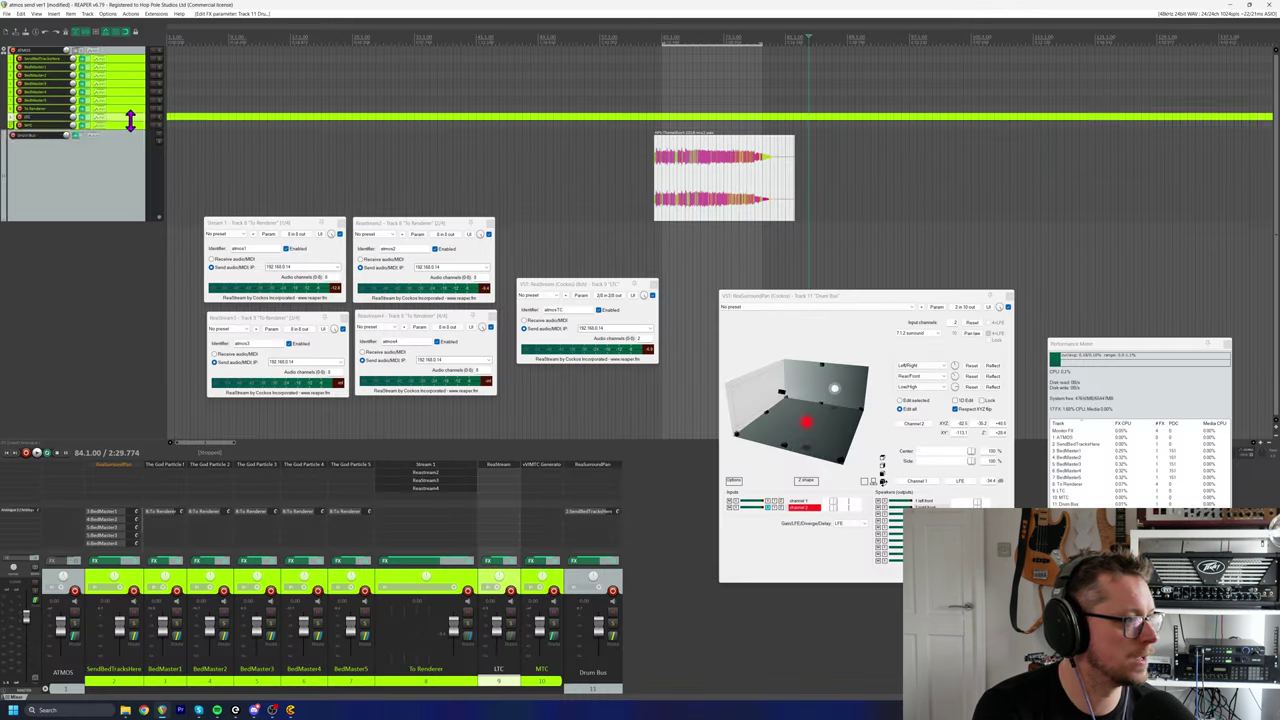
- Enlarge the LTC track to show its full timecode item and place the edit cursor at 81.1.00
left_click_drag(130, 115, 130, 250)
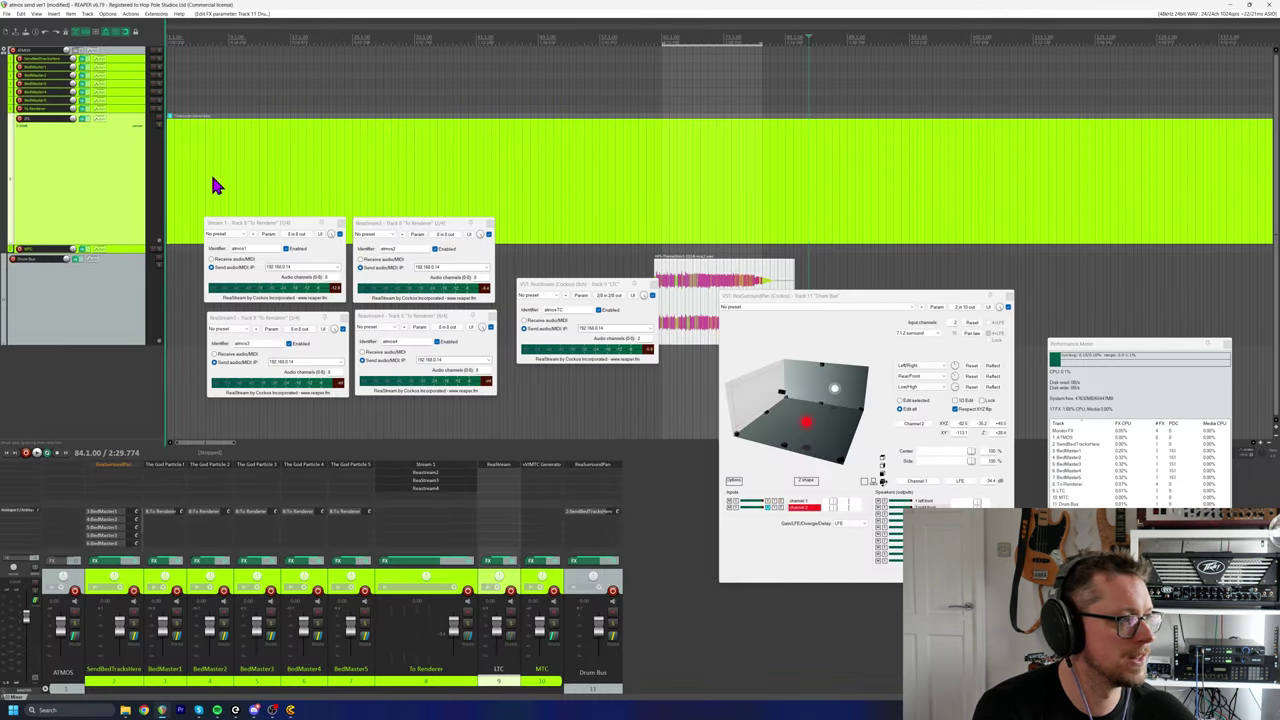
scroll(228, 179, "down", 2)
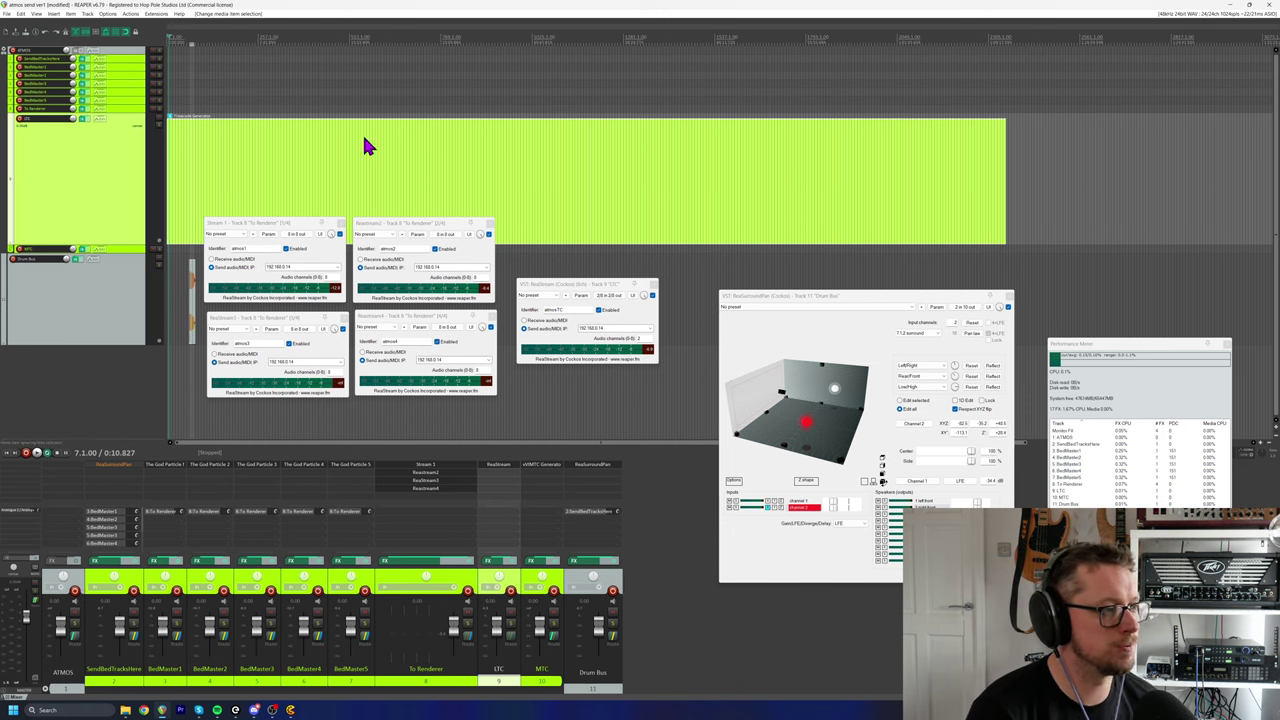
left_click(193, 147)
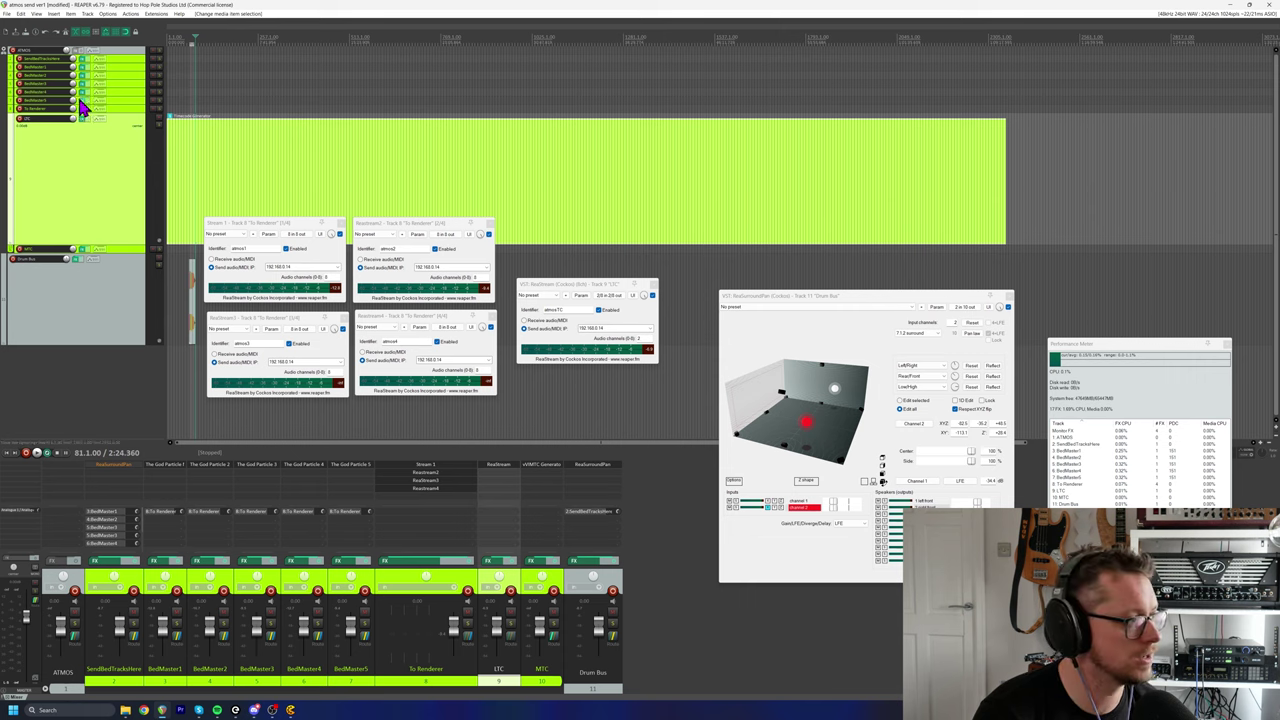
- Delete the timecode item from the LTC track and return the edit cursor to the project start at 1.1.00
left_click(197, 175)
key("Delete")
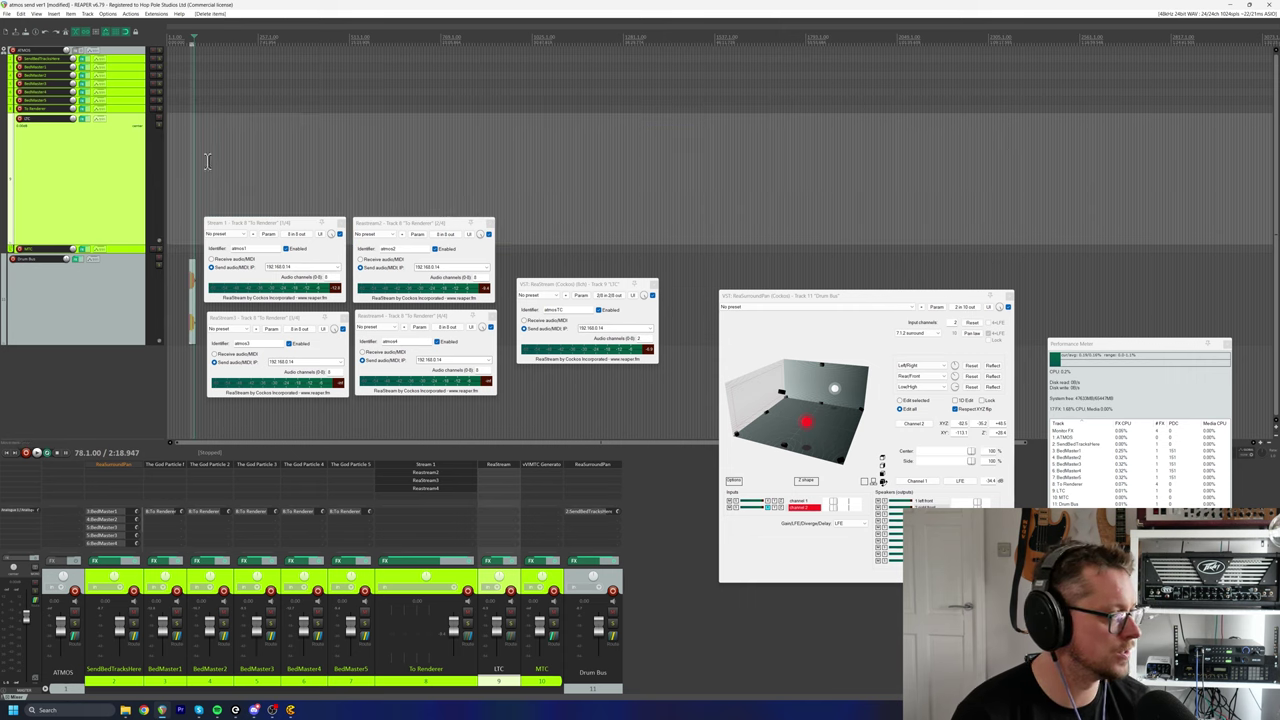
scroll(205, 86, "left", 5)
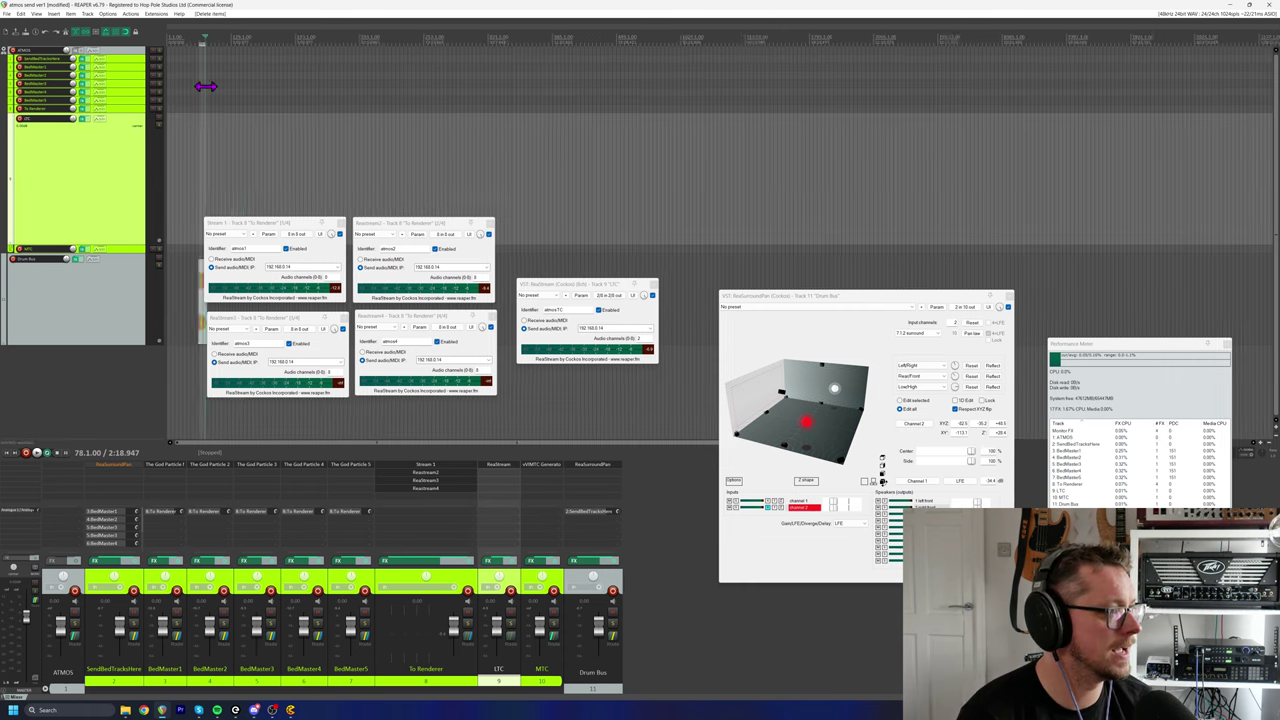
left_click(181, 38)
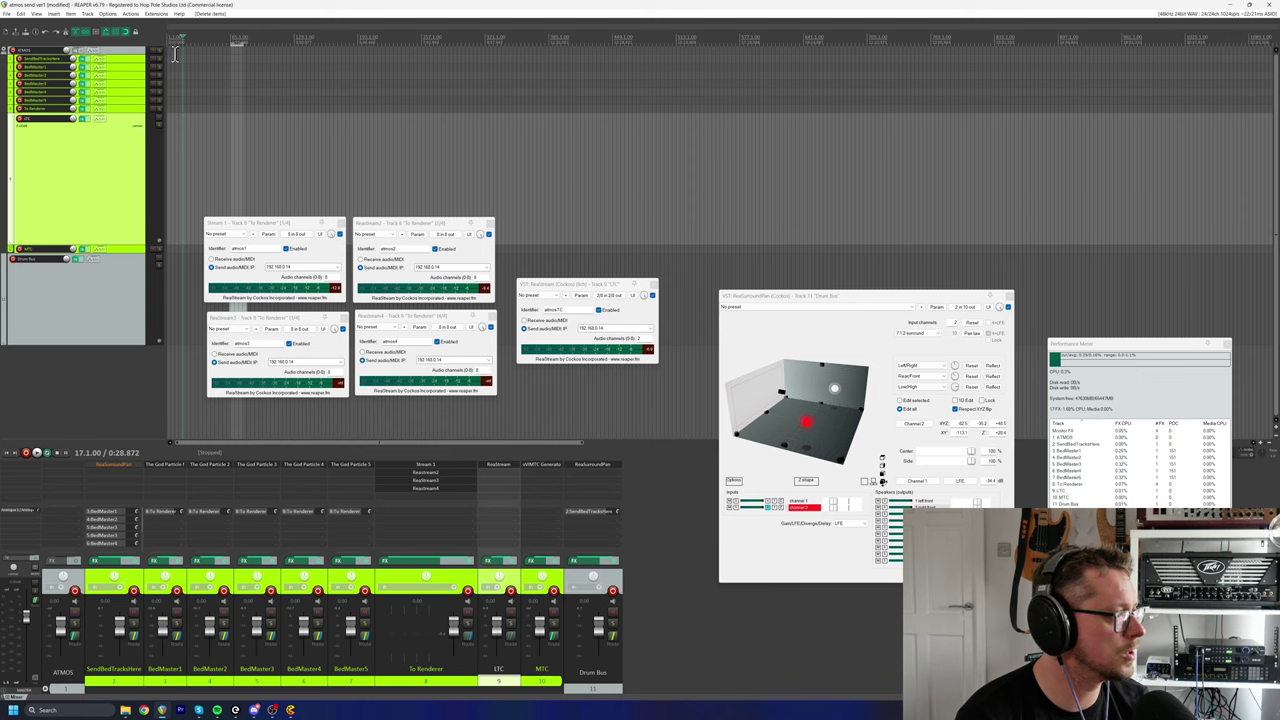
key("Home")
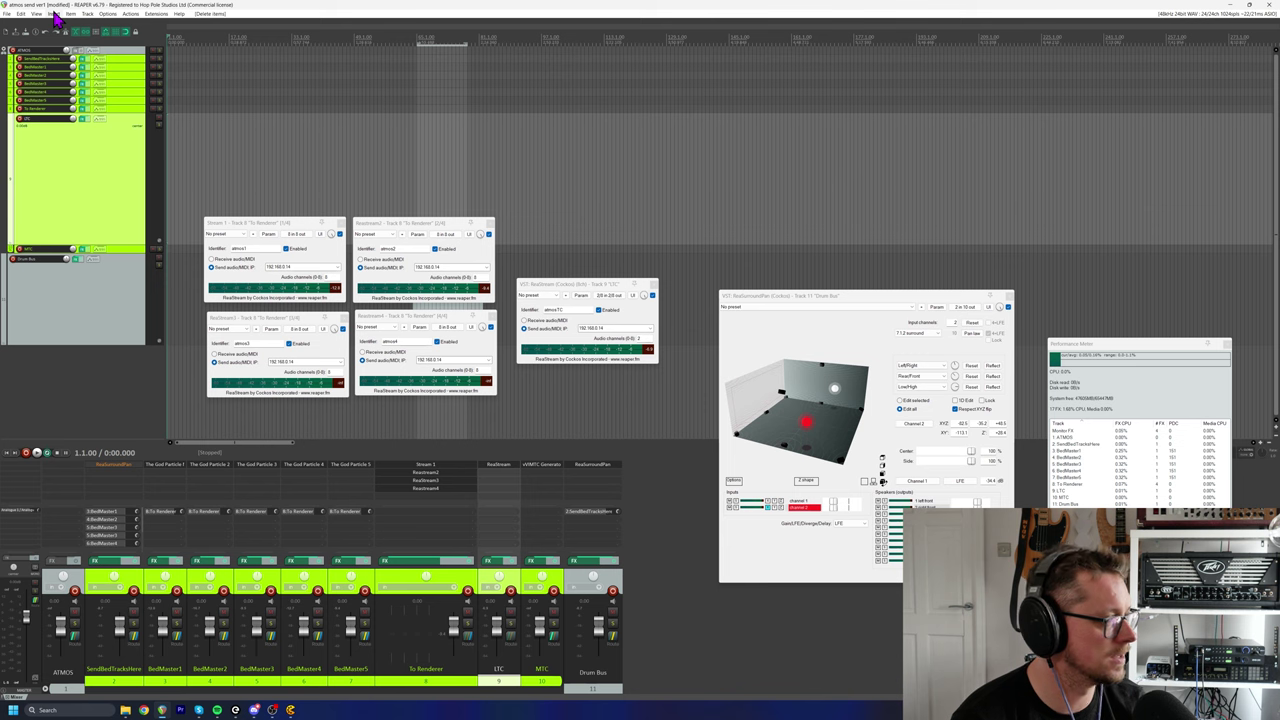
- Close the four ReaStream windows belonging to the To Renderer track
left_click(338, 222)
left_click(487, 222)
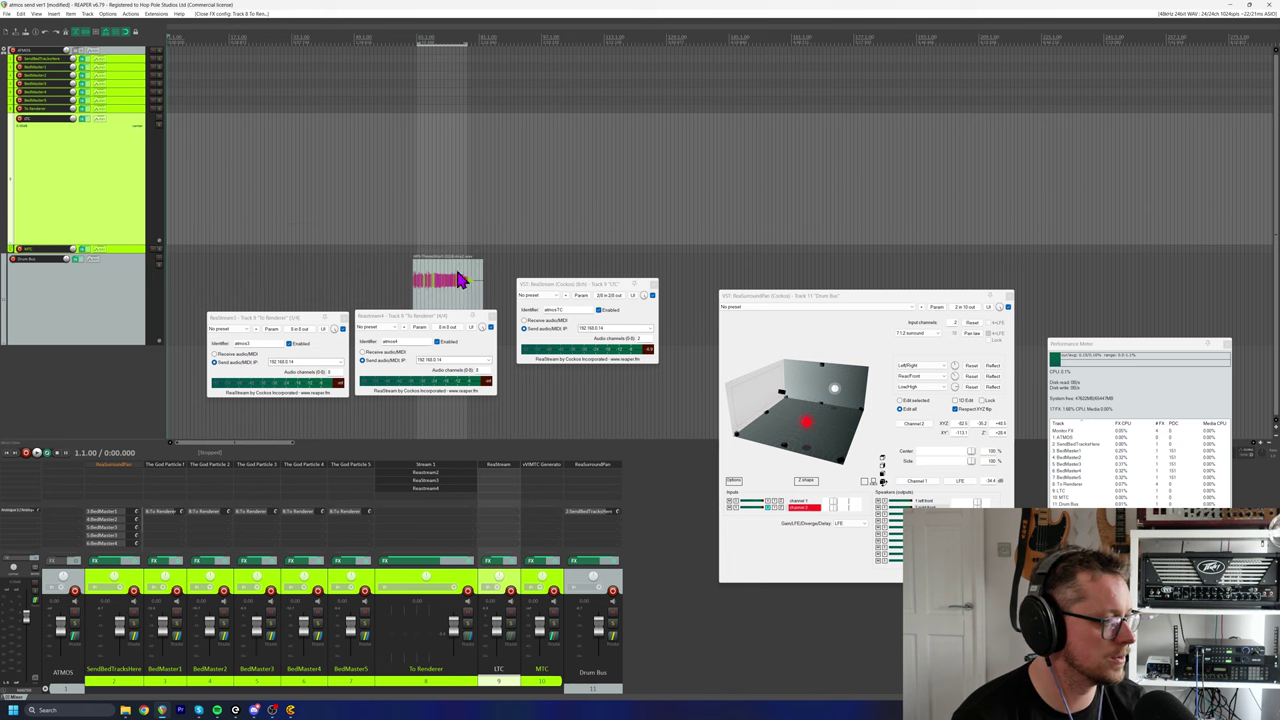
left_click(342, 330)
left_click(490, 327)
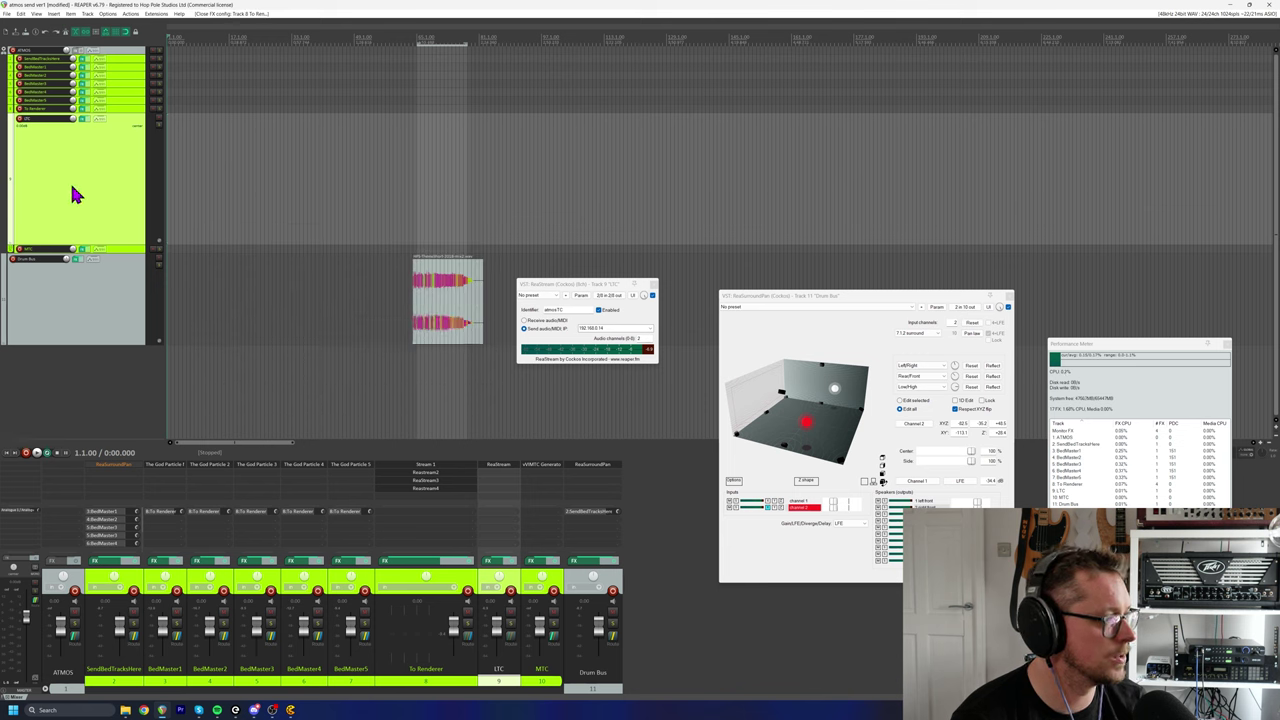
- Insert an SMPTE LTC/MTC Timecode Generator on the LTC track and stretch it from 1.1.00 to well beyond the drum item
left_click(51, 14)
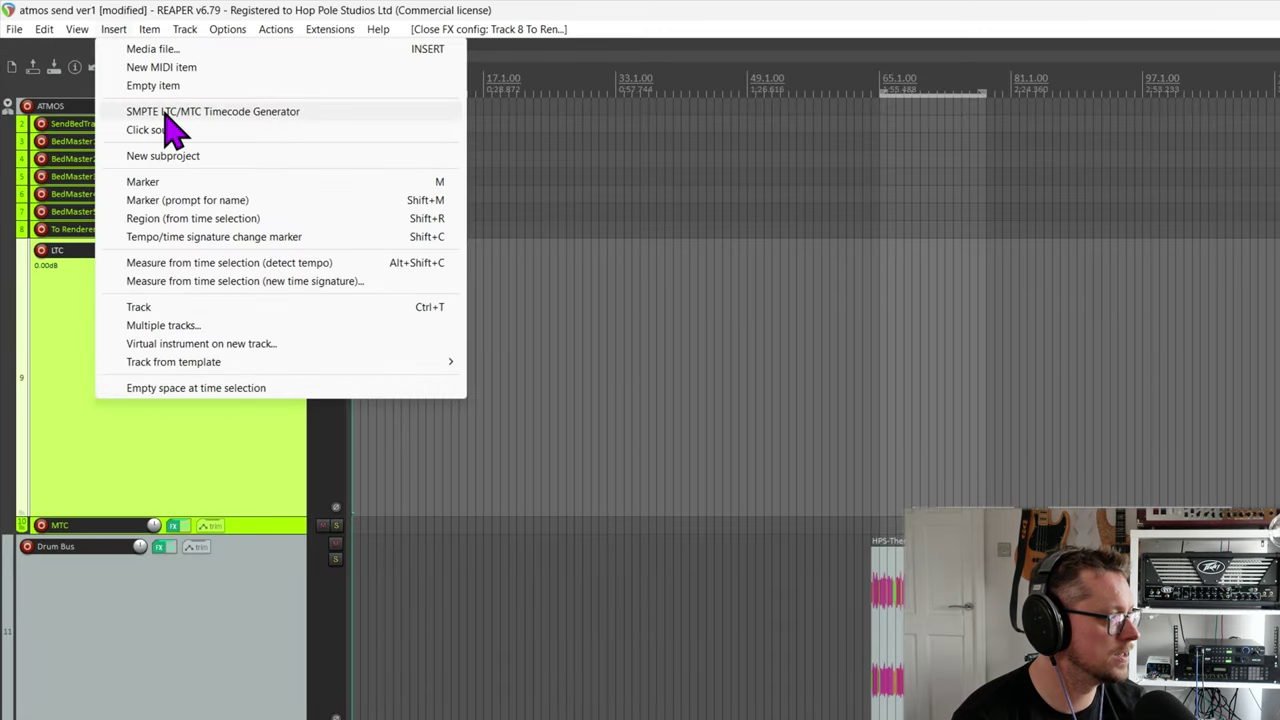
left_click(200, 113)
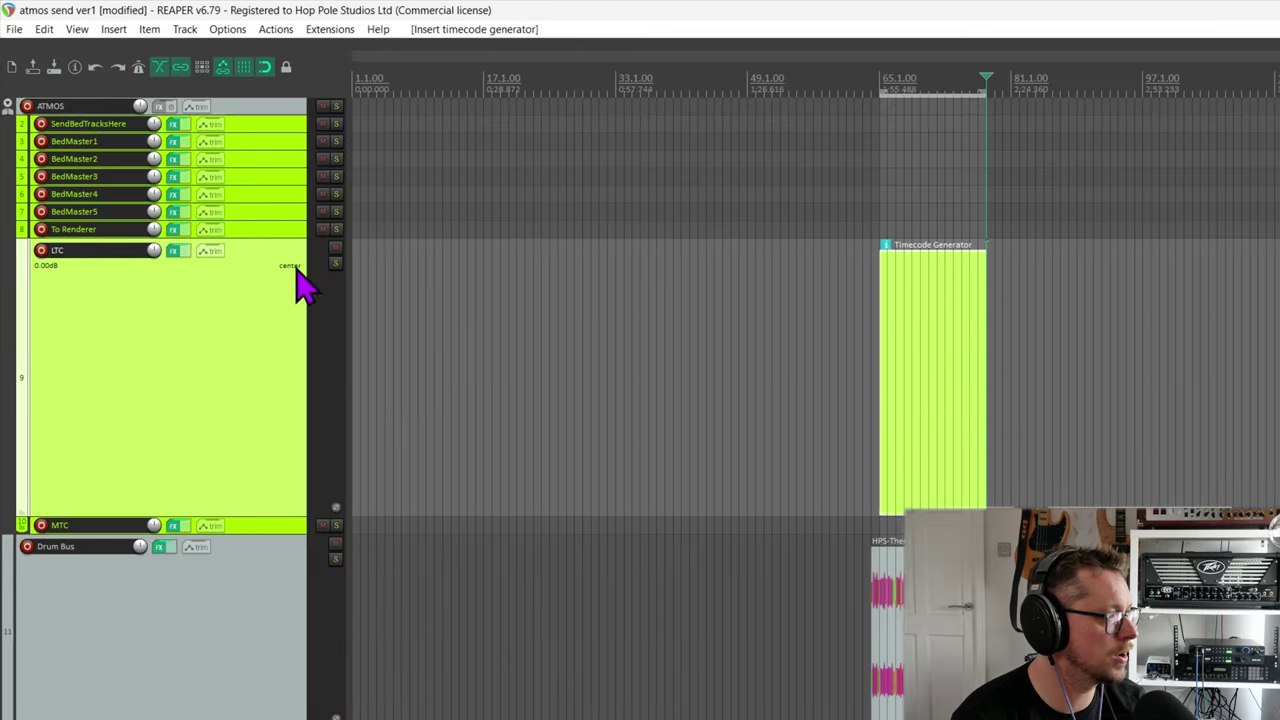
left_click_drag(949, 354, 337, 334)
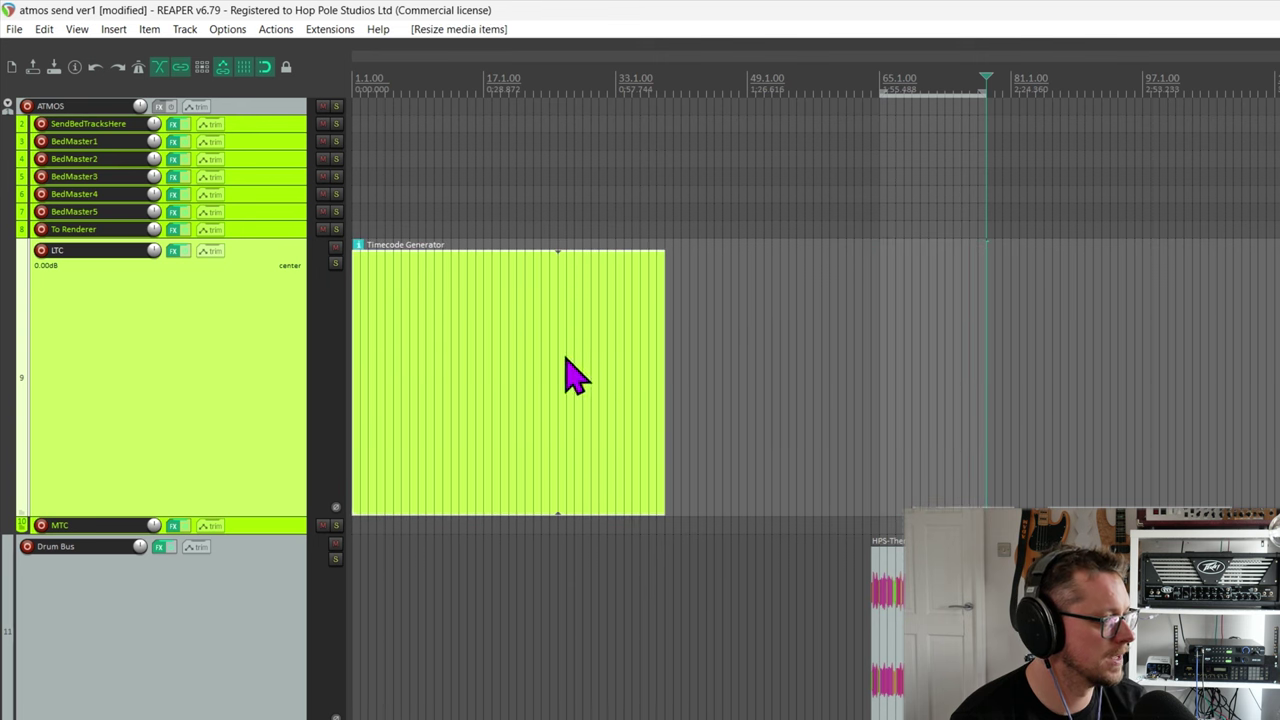
scroll(737, 340, "down", 5)
left_click_drag(660, 349, 1279, 348)
scroll(1279, 348, "down", 3)
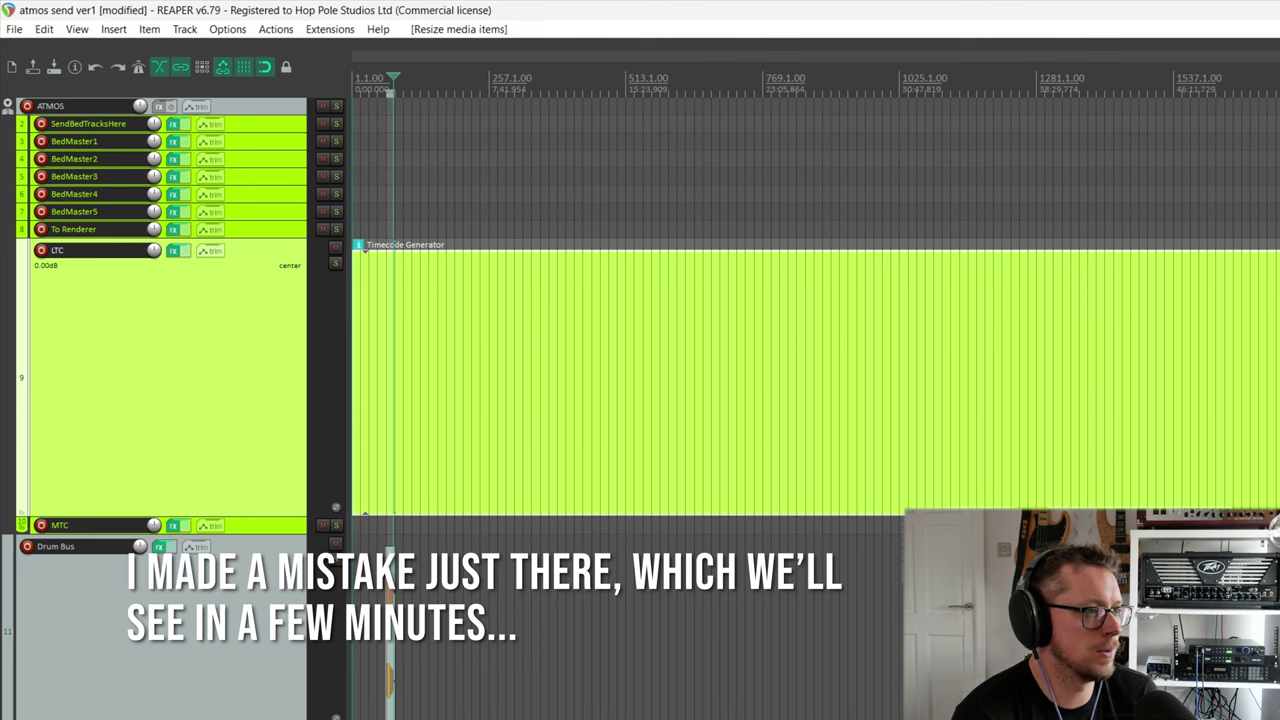
- Set the timecode generator item's frame rate to 24.00 in its source properties, keeping it on Send audio (LTC)
scroll(387, 356, "up", 3)
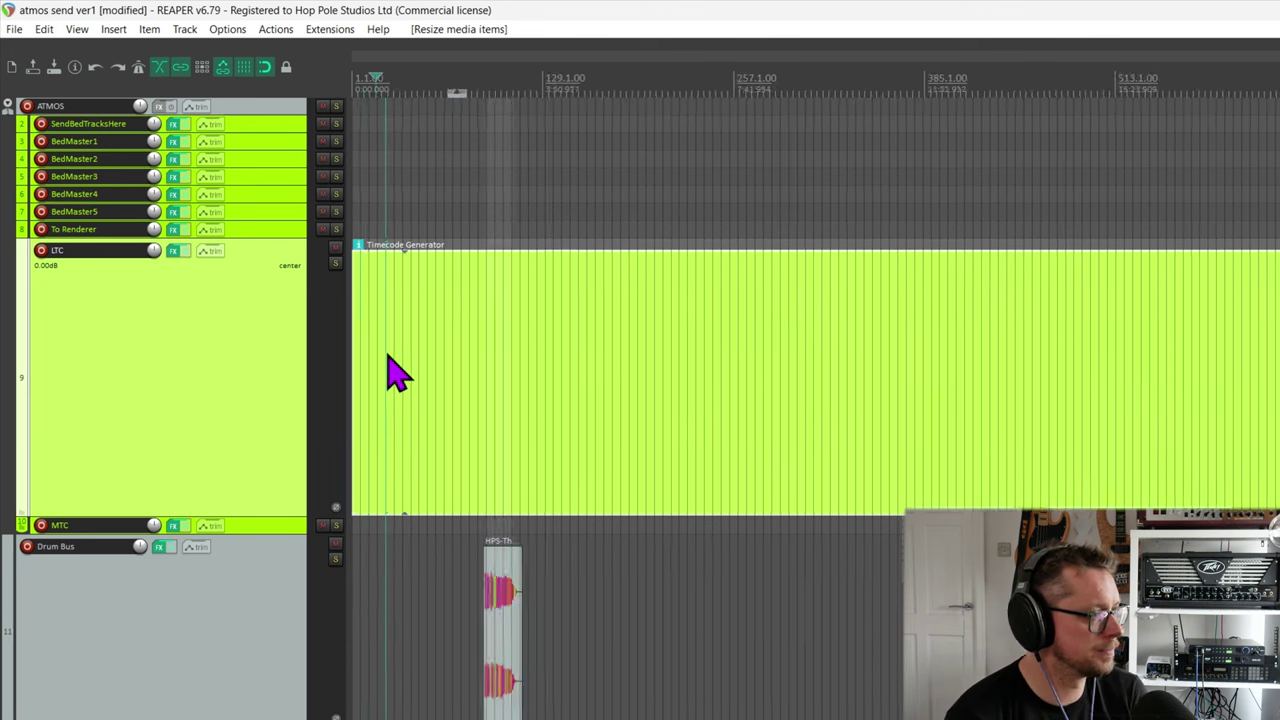
scroll(388, 357, "up", 3)
right_click(449, 293)
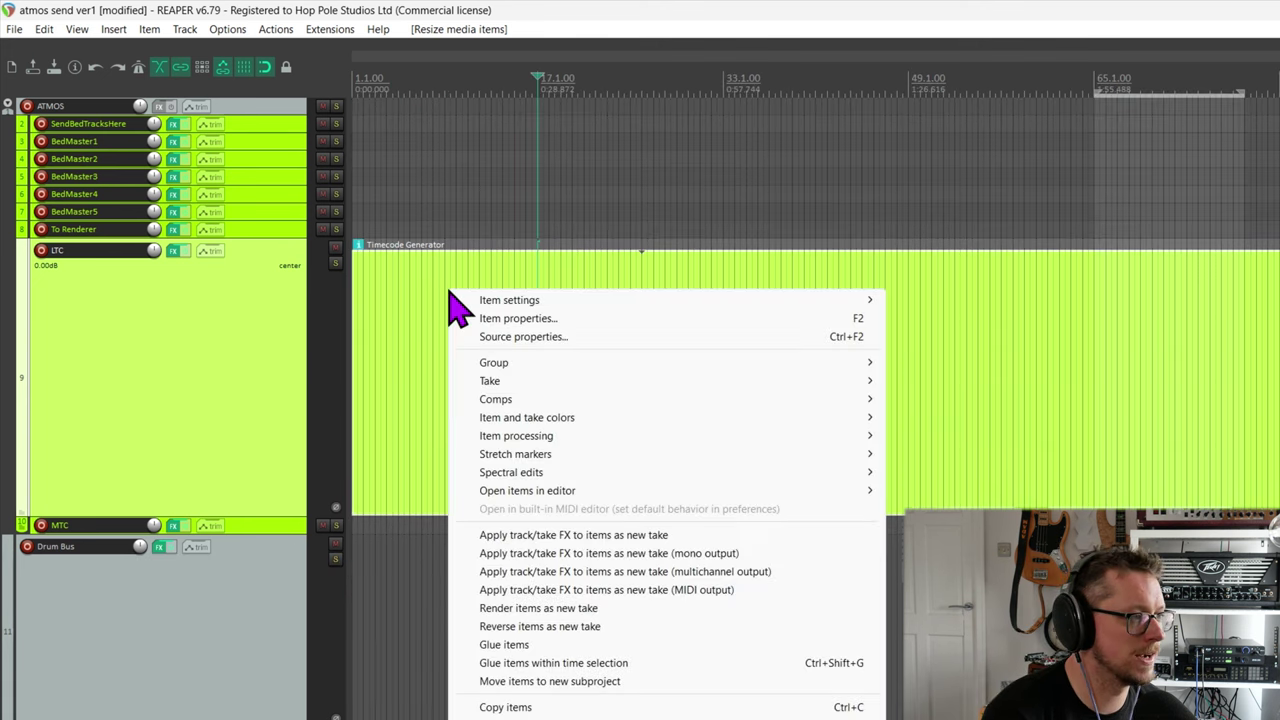
key("Escape")
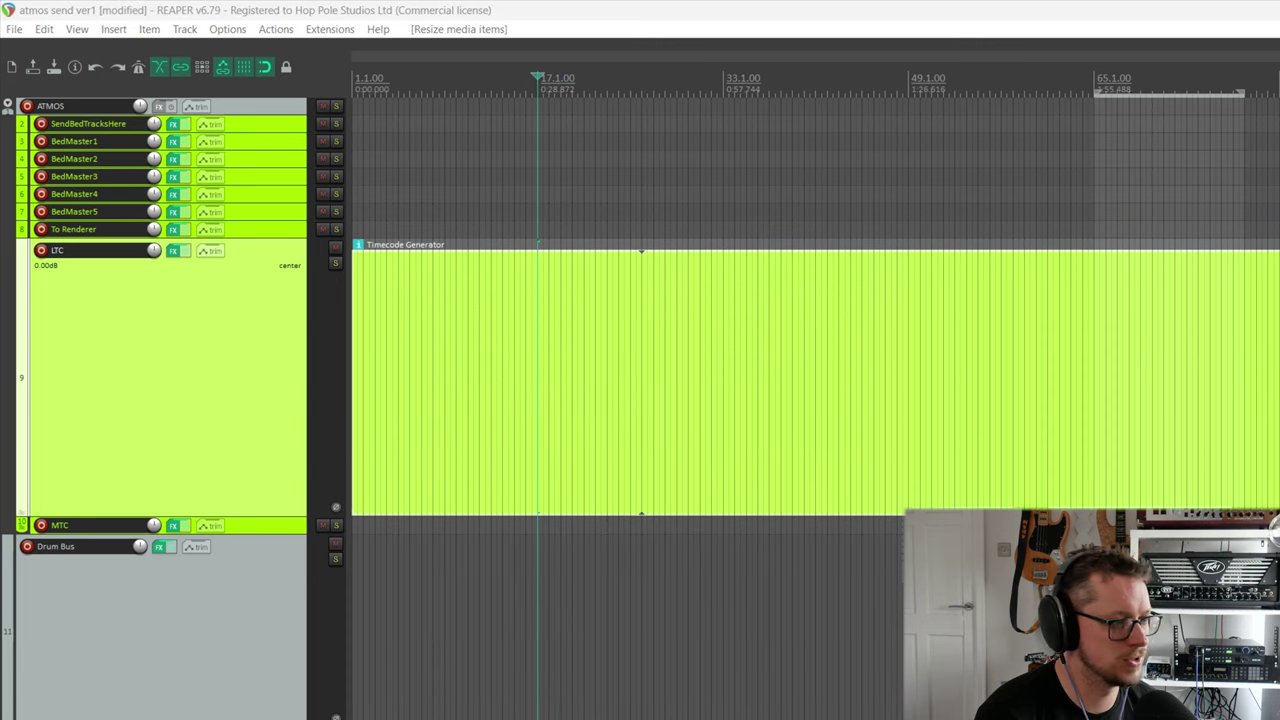
double_click(990, 512)
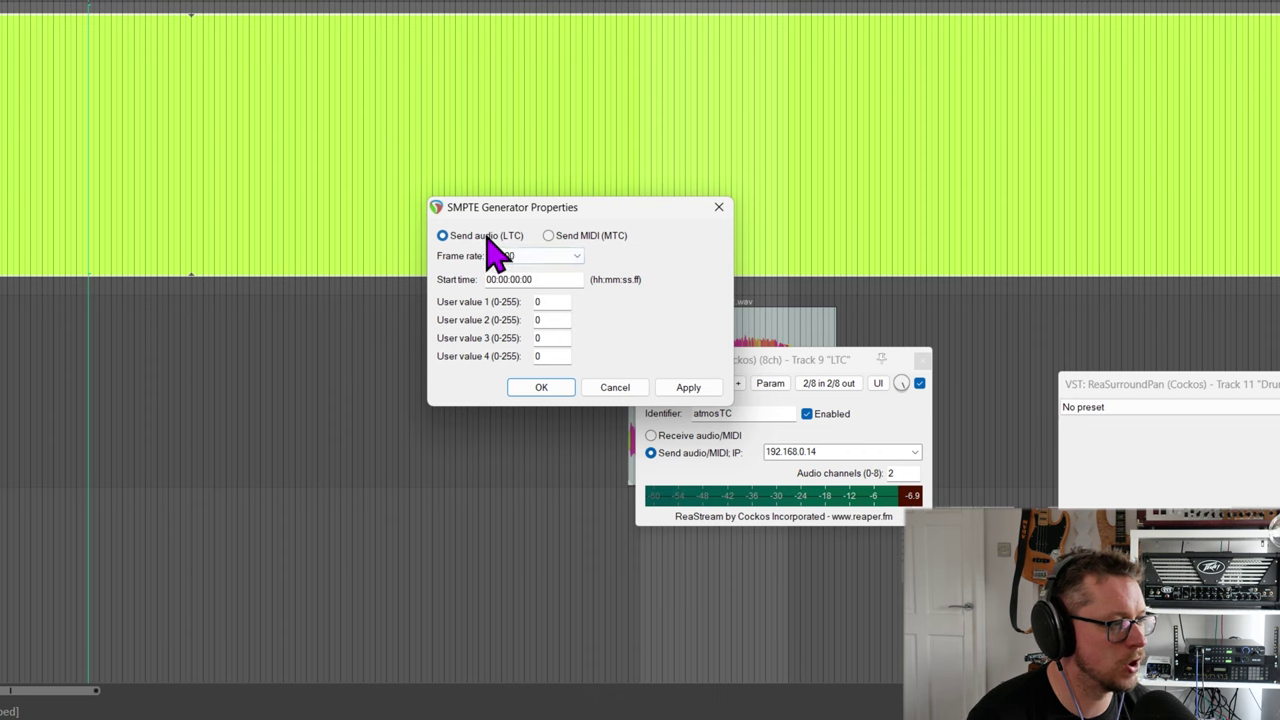
left_click(578, 258)
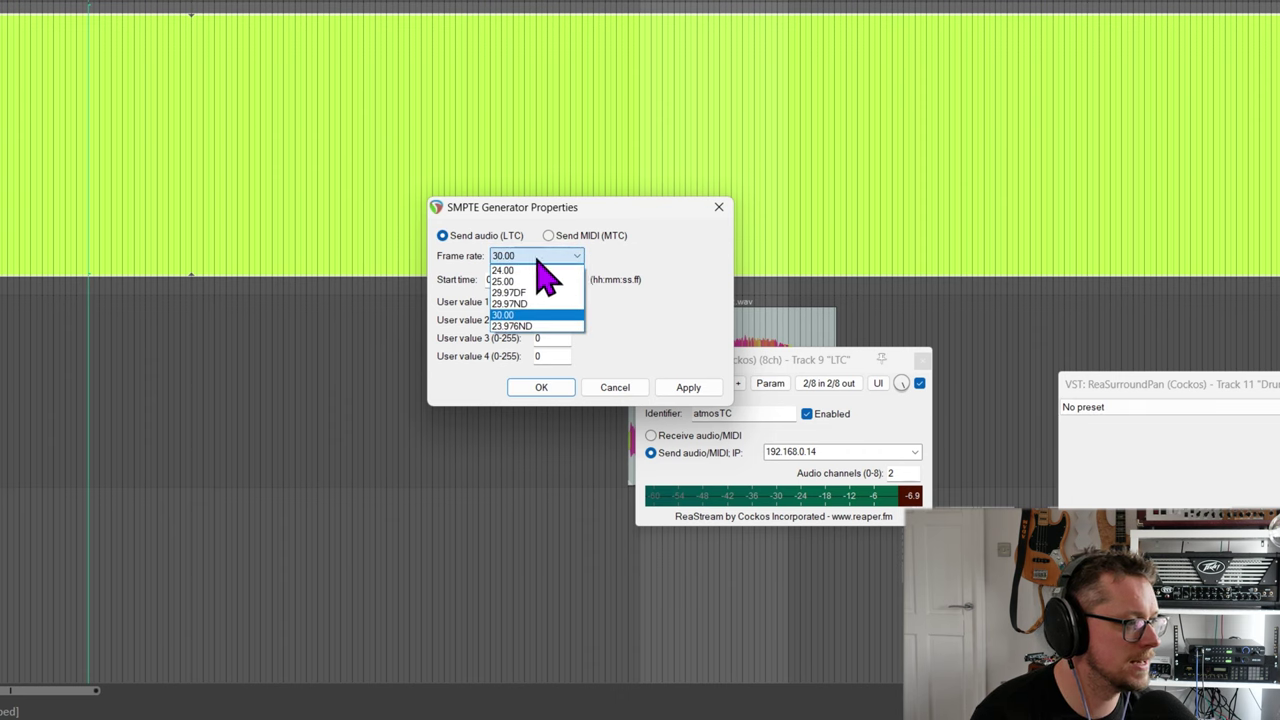
left_click(528, 271)
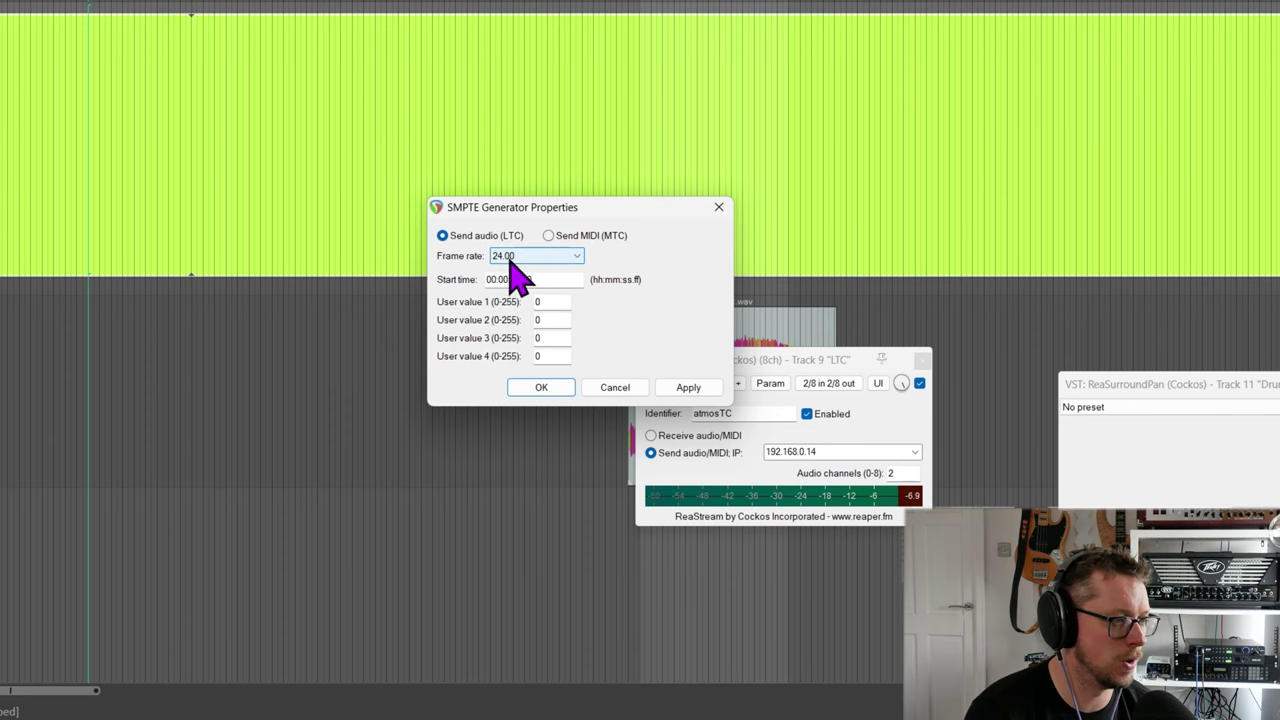
left_click(541, 387)
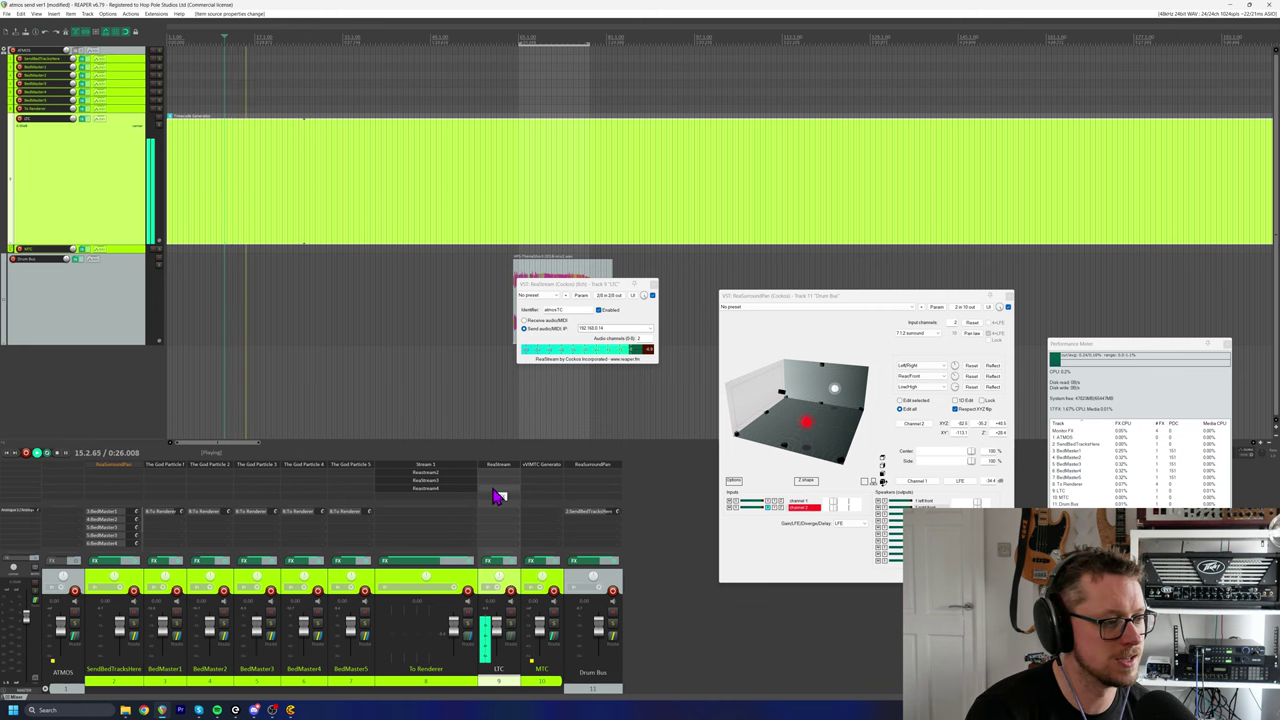
- Move the LTC ReaStream window aside during playback and check the LTC track's incoming atmosTC signal in REAPER on the receiving computer
left_click_drag(586, 286, 479, 306)
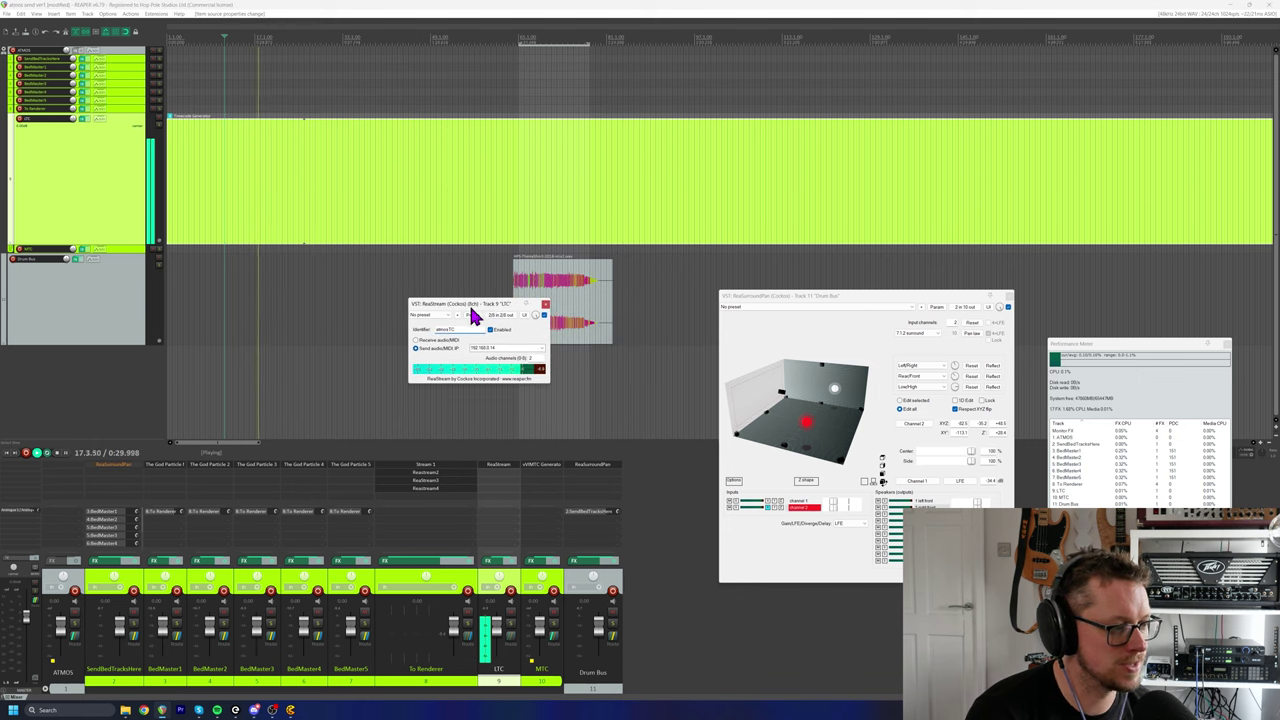
left_click(466, 566)
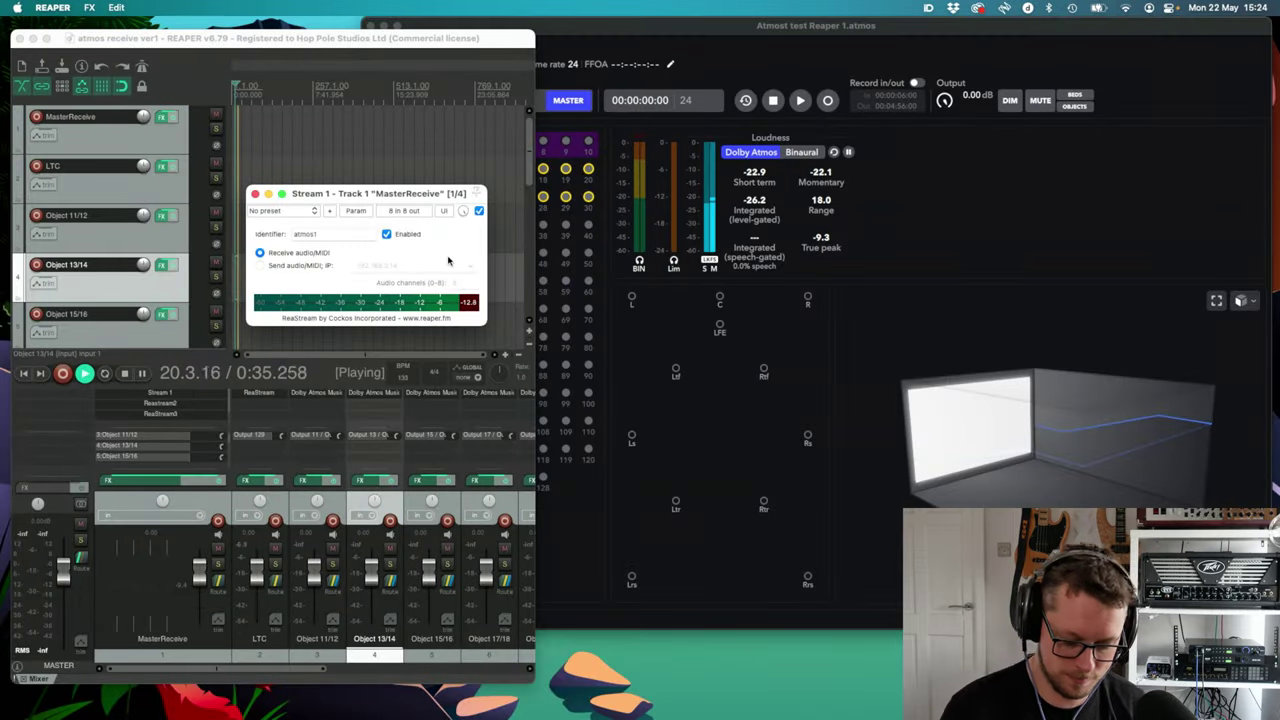
left_click(60, 185)
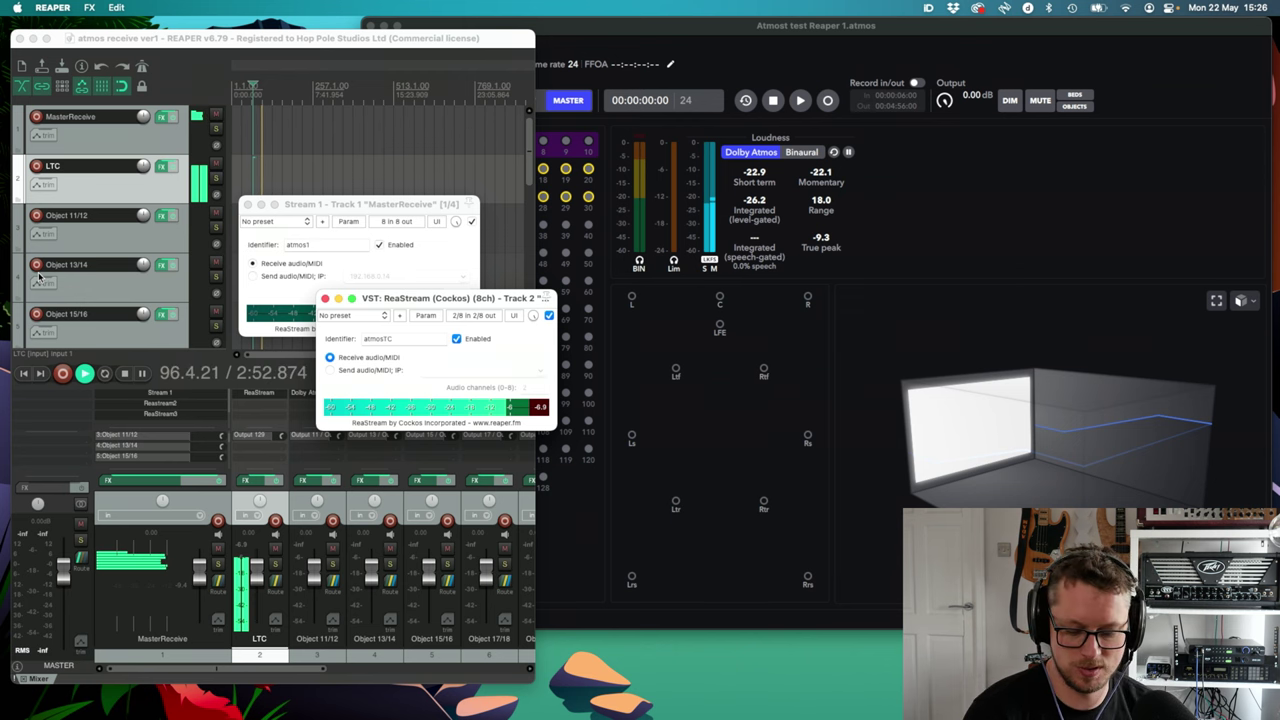
- Switch to the Dolby Atmos Renderer, set its source to Input to follow the incoming timecode, and stop playback
left_click(575, 60)
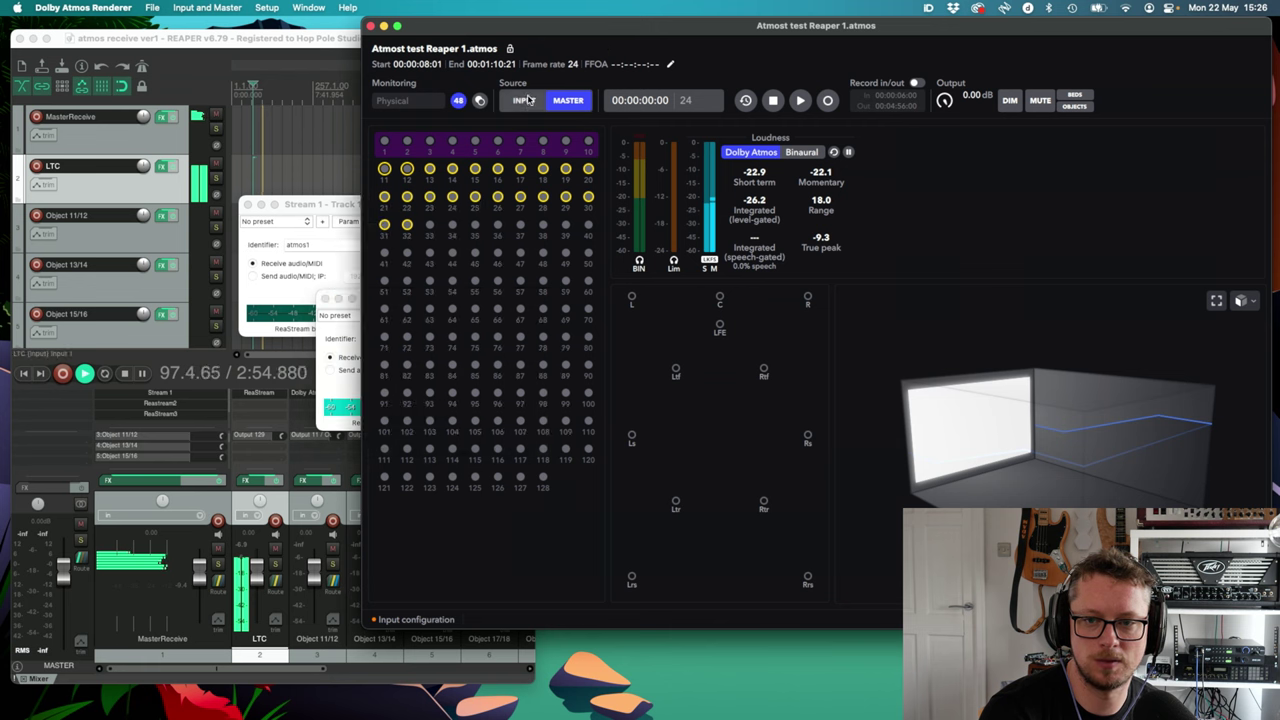
left_click(578, 102)
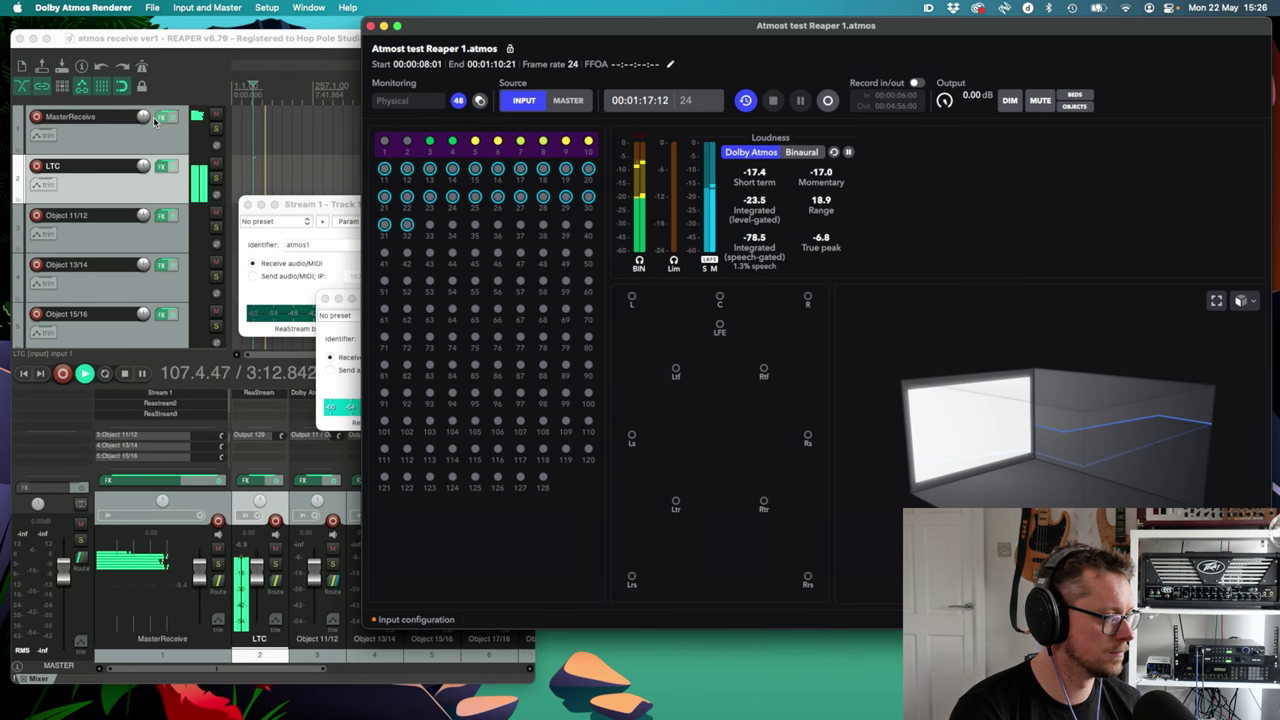
key("space")
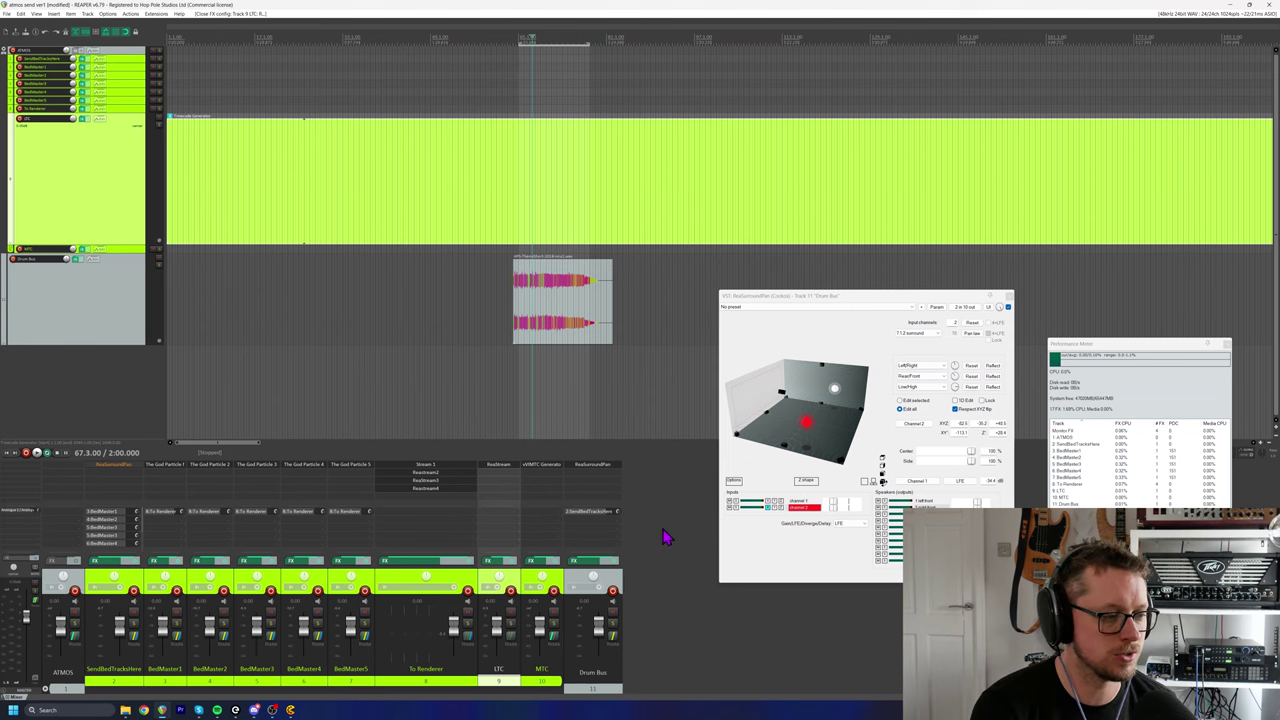
- Try to launch the Dolby Atmos Renderer on the sending computer
key("super")
type("Dolby Atmos Renderer")
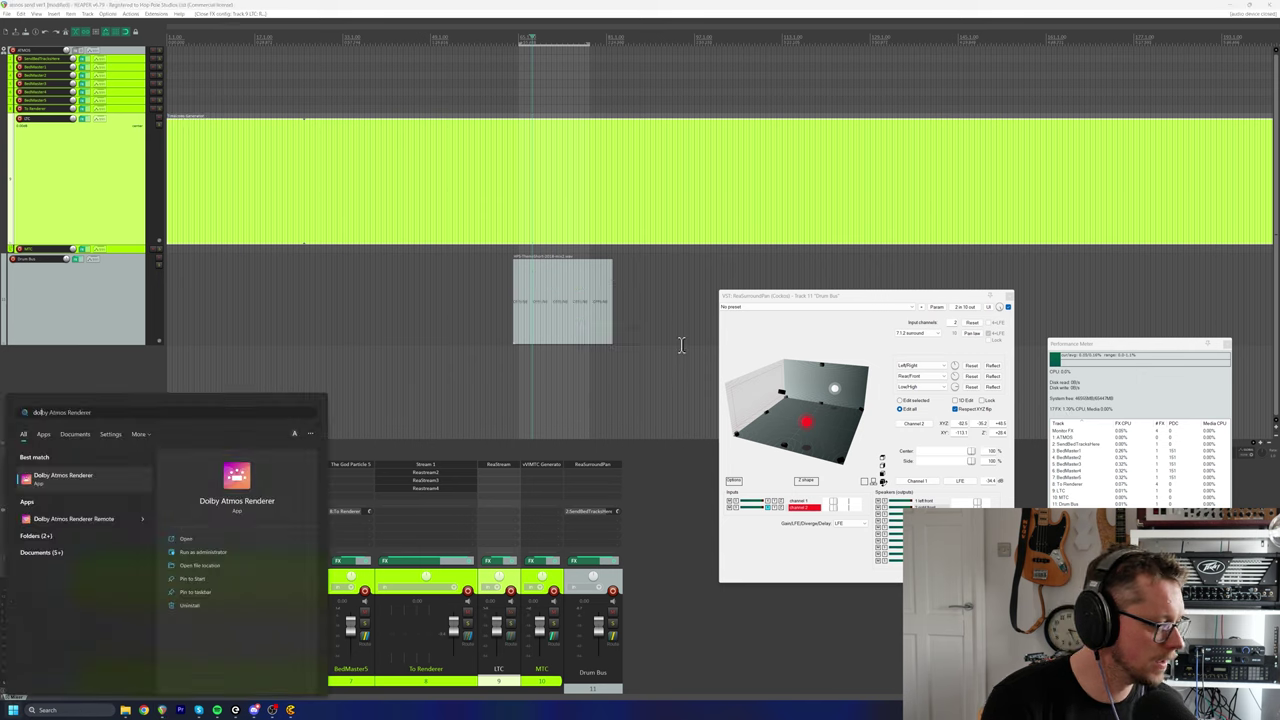
key("Return")
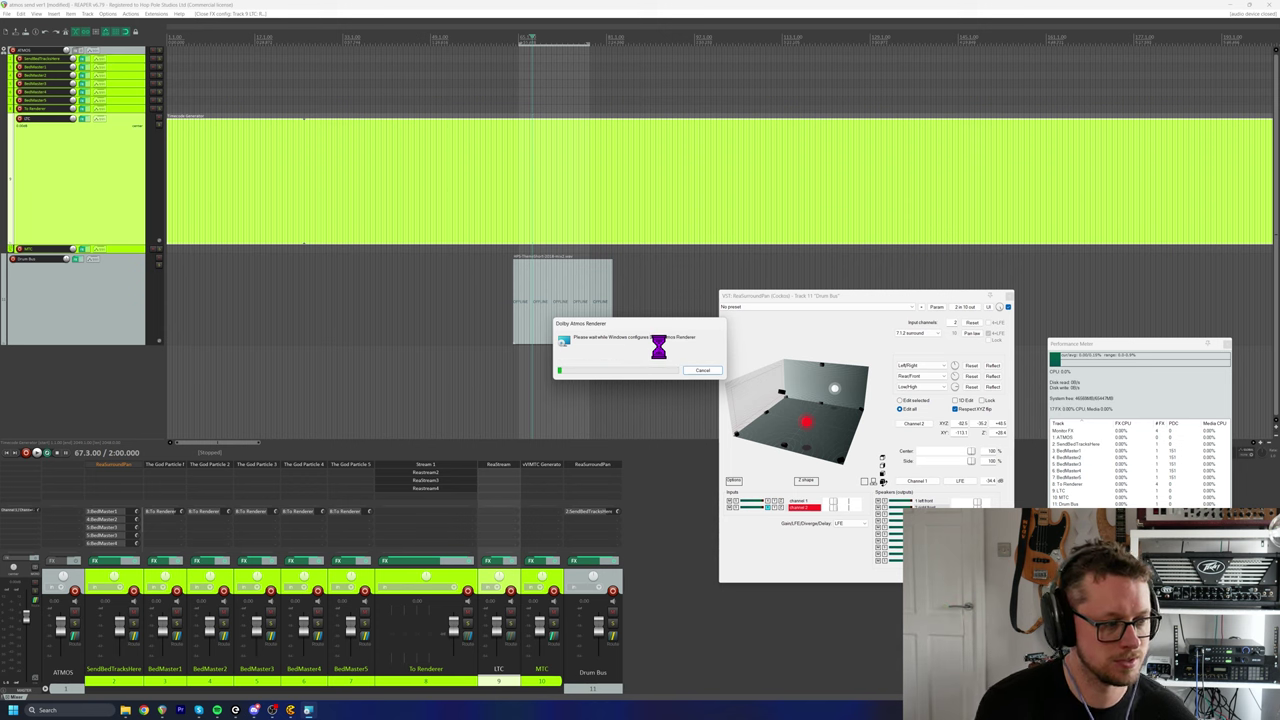
left_click(560, 318)
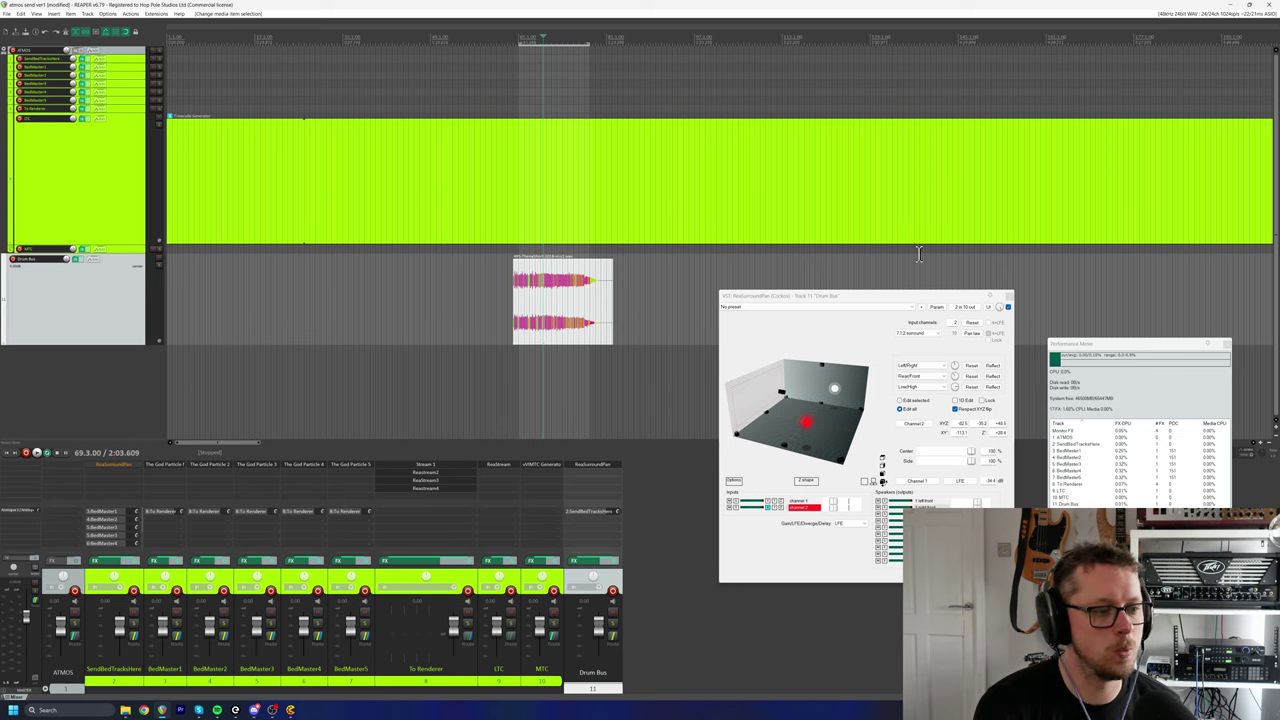
- Add a new track after the Drum Bus and move the drum item onto it, starting at about bar 81
double_click(662, 512)
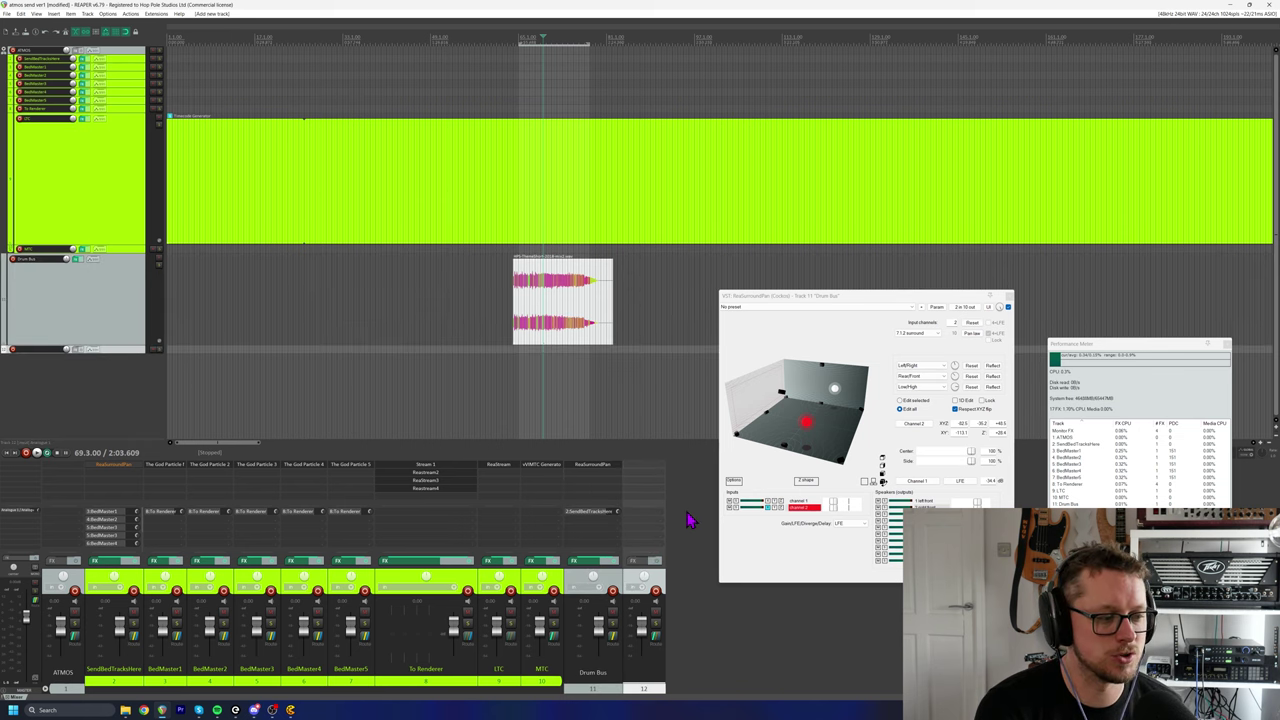
key("Delete")
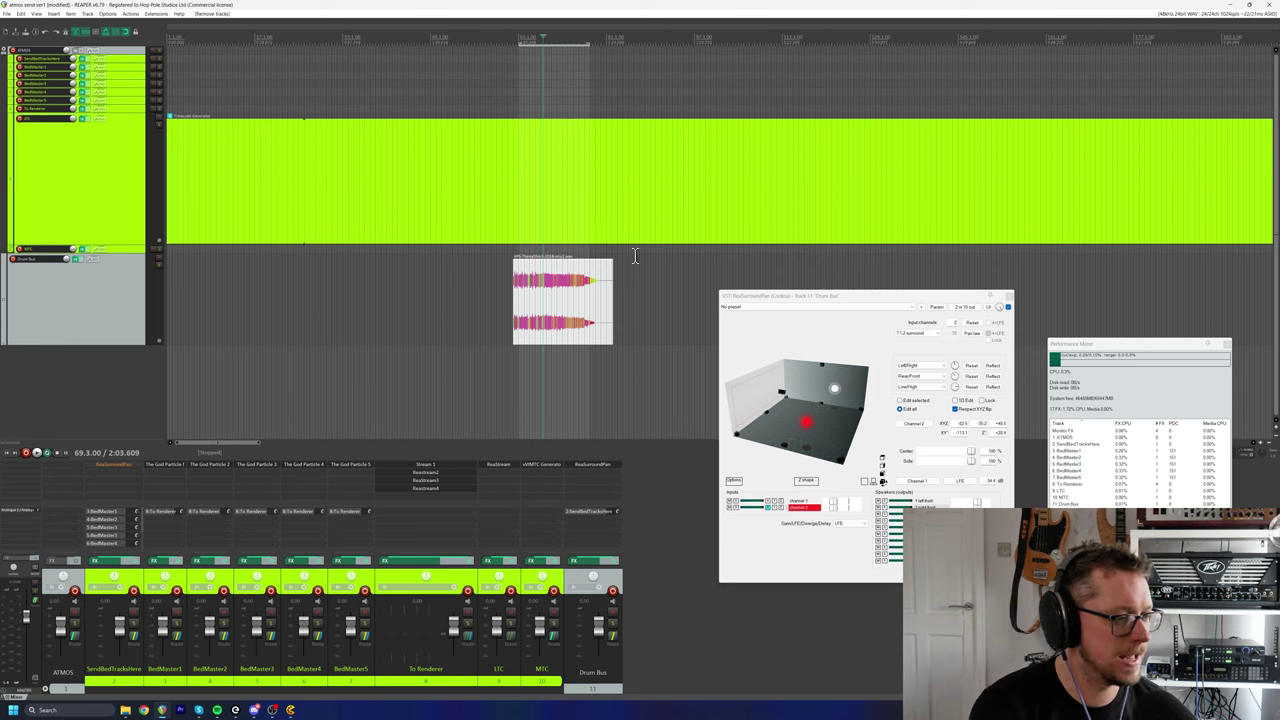
double_click(674, 572)
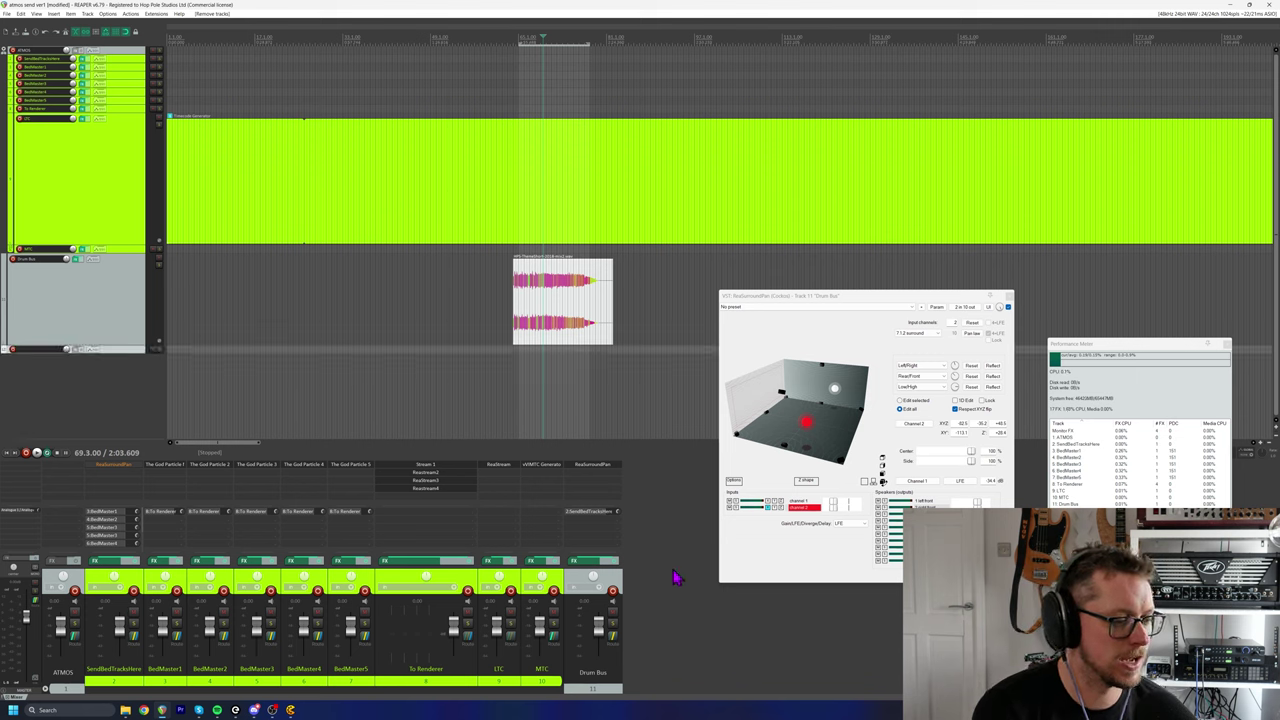
left_click_drag(576, 336, 674, 360)
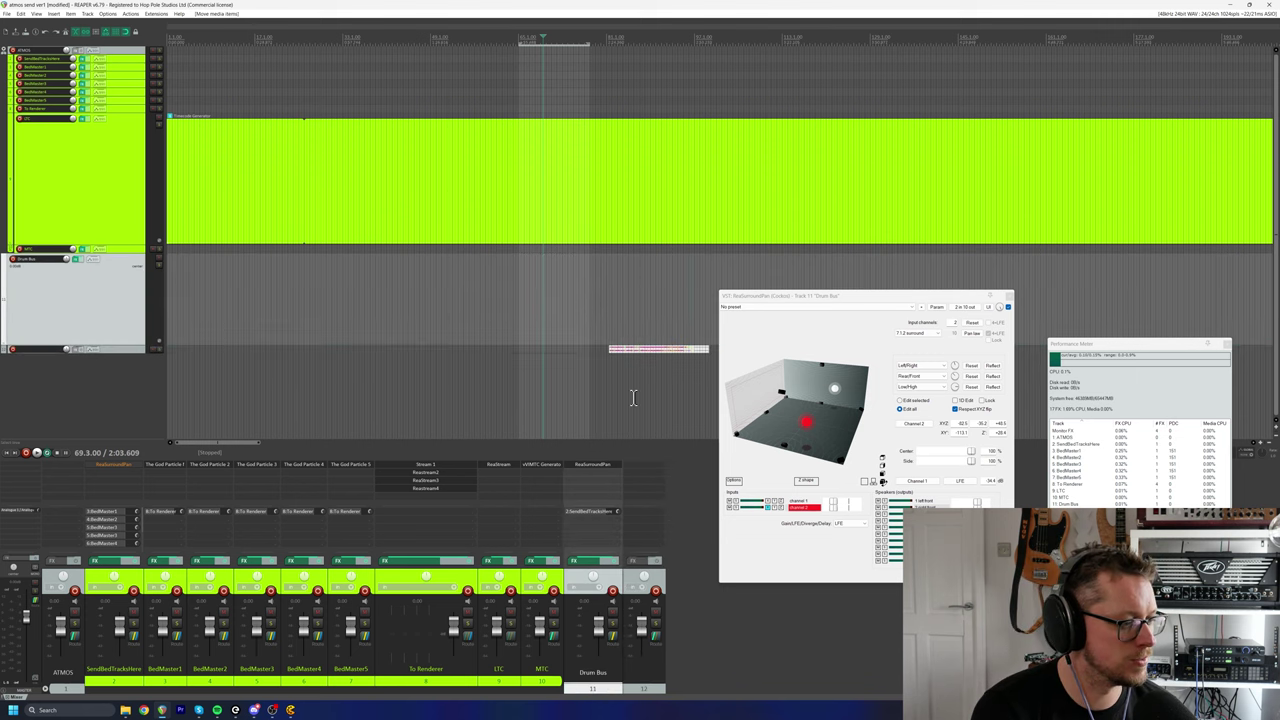
- Name the new track Object11 12
left_click(647, 683)
double_click(647, 683)
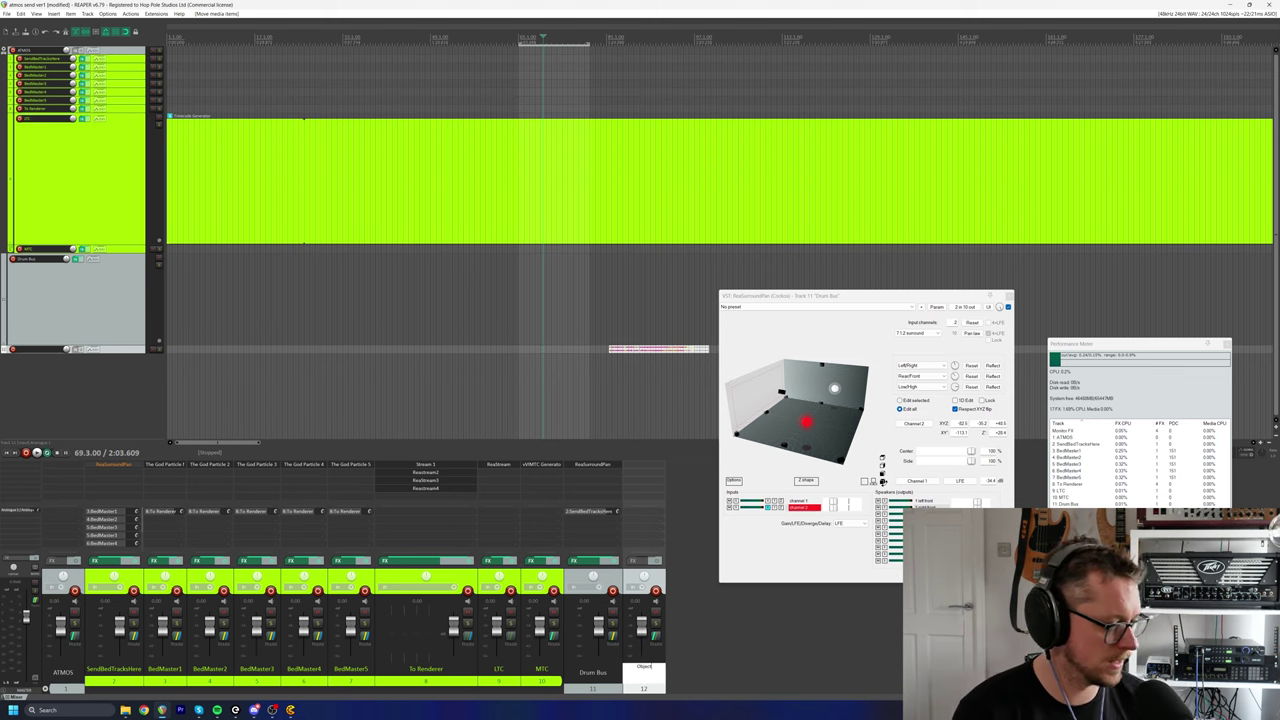
key("Return")
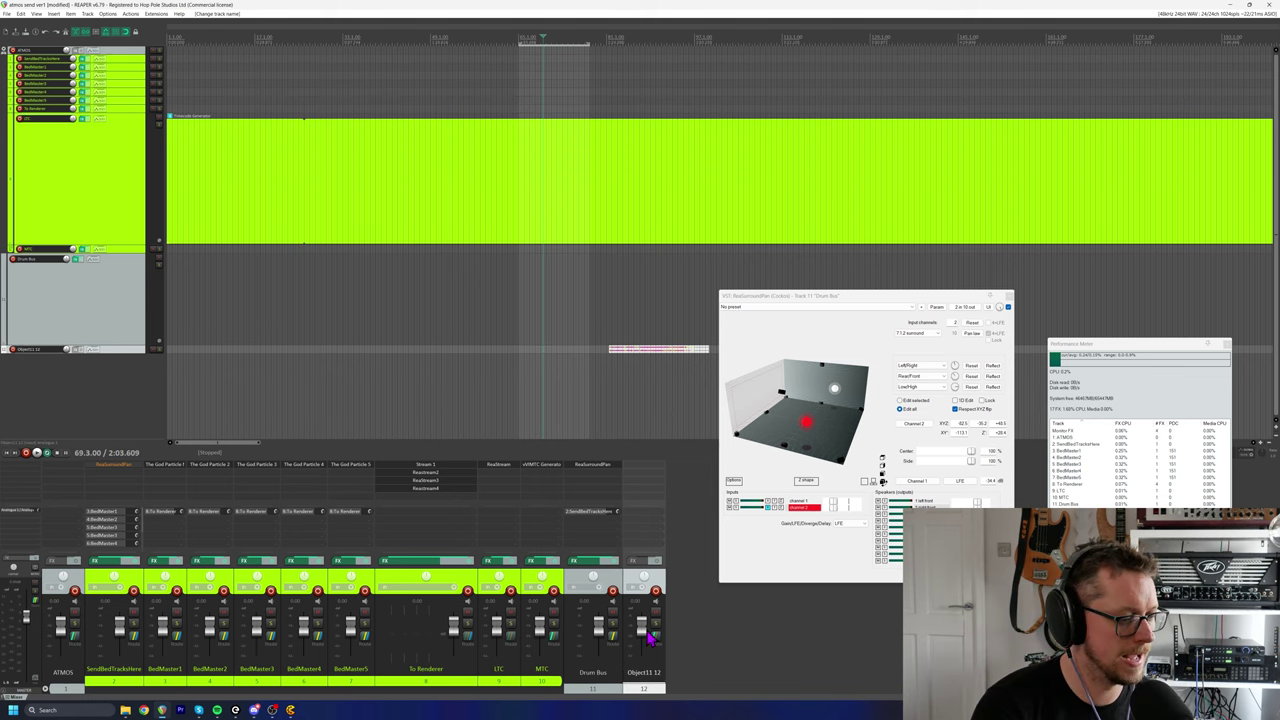
- Disable the Object11 12 track's master send and route it to To Renderer on destination channels 11/12
left_click(648, 636)
left_click_drag(708, 603, 440, 365)
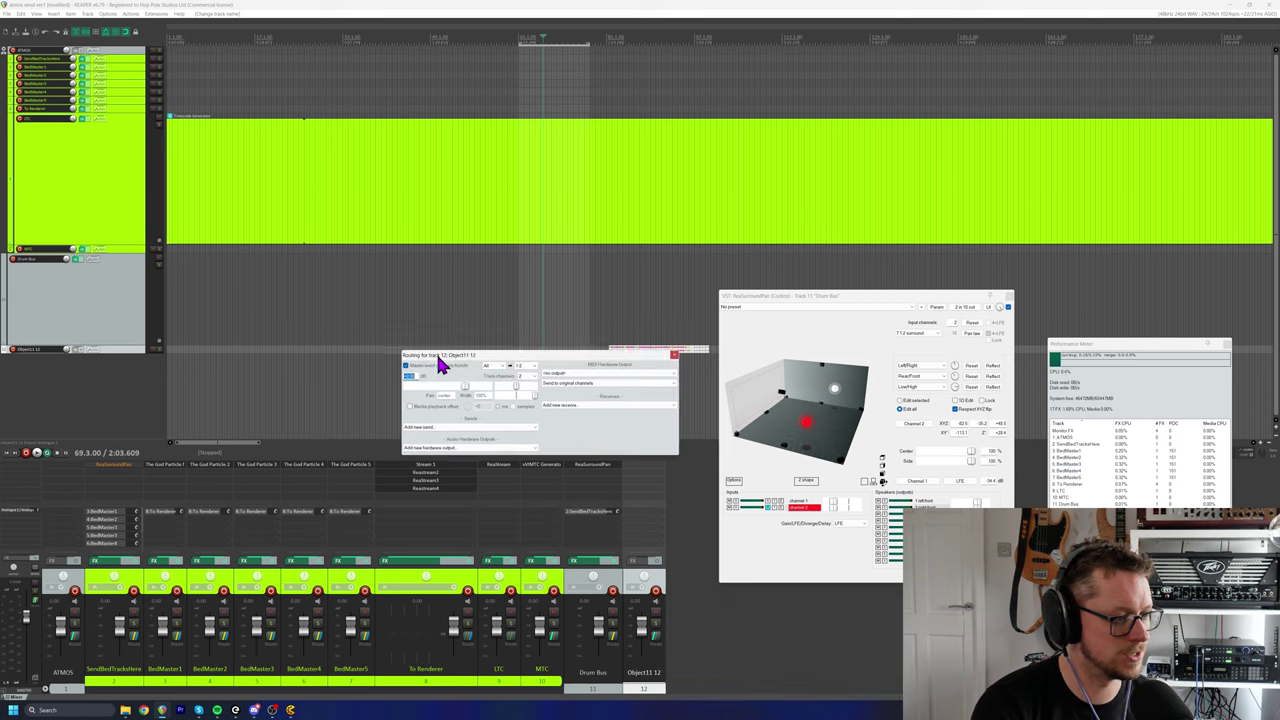
left_click(449, 446)
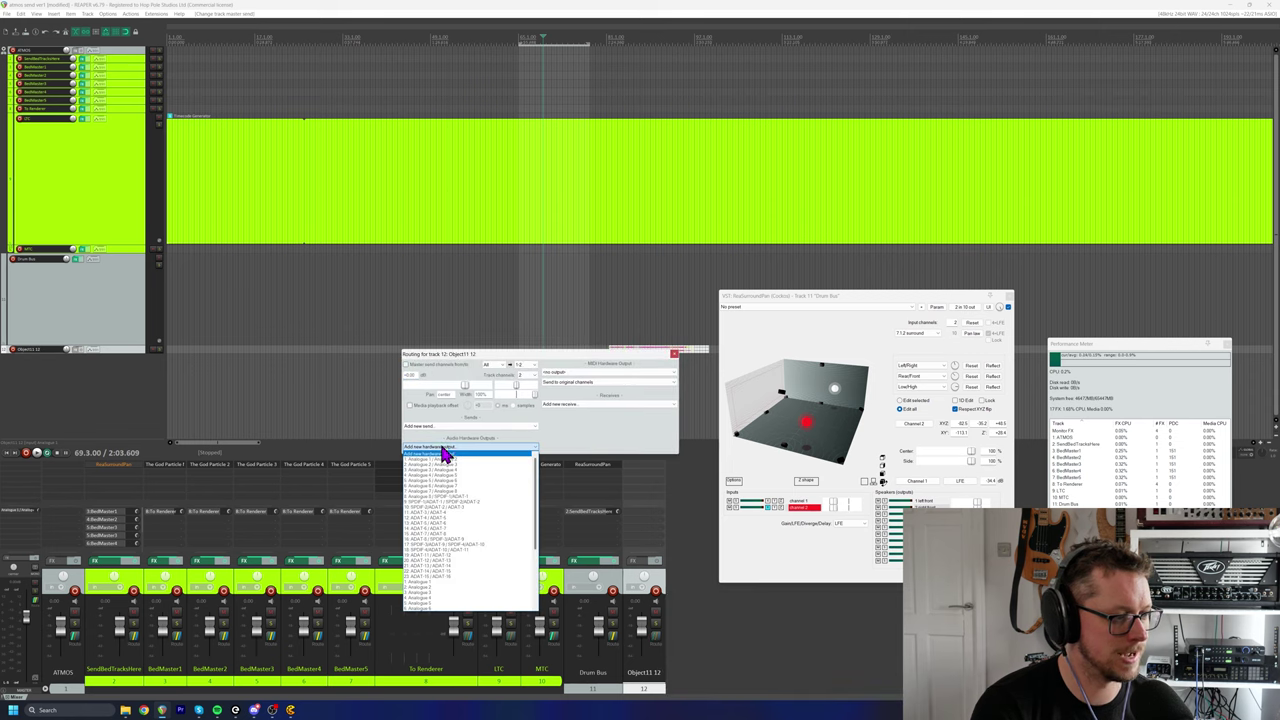
left_click(450, 432)
left_click(449, 432)
left_click(430, 470)
left_click(468, 464)
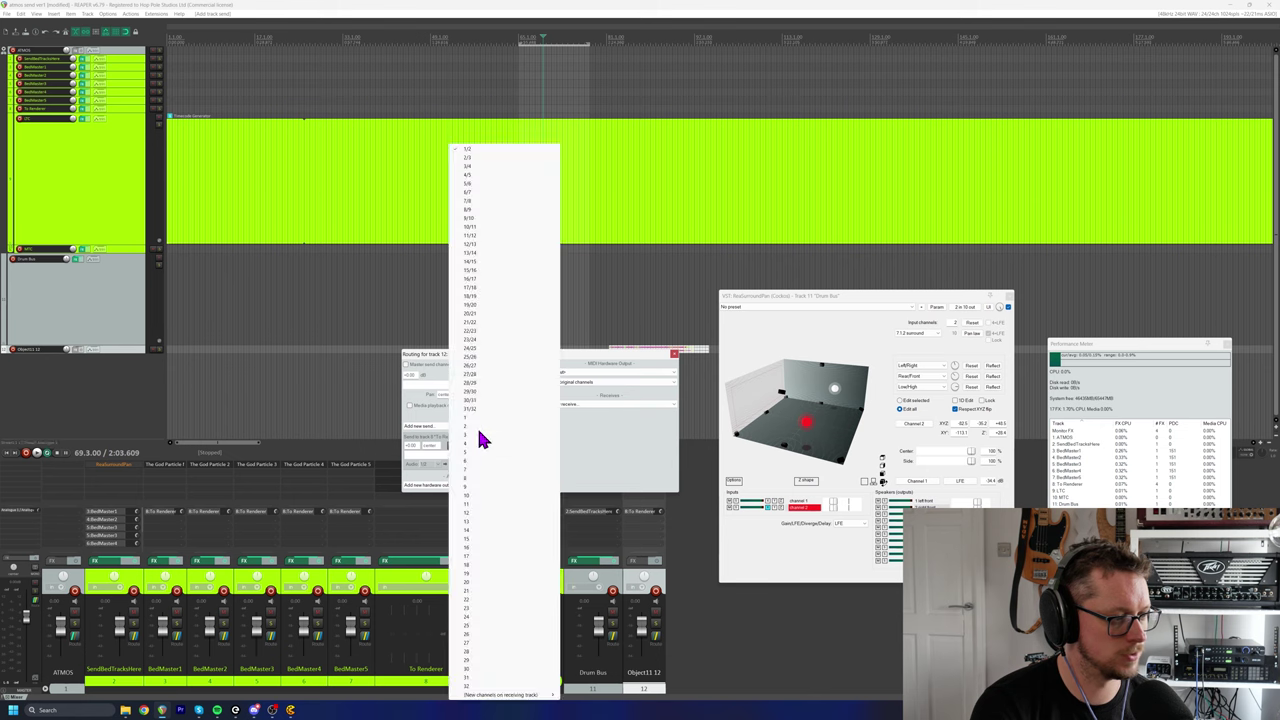
left_click(489, 237)
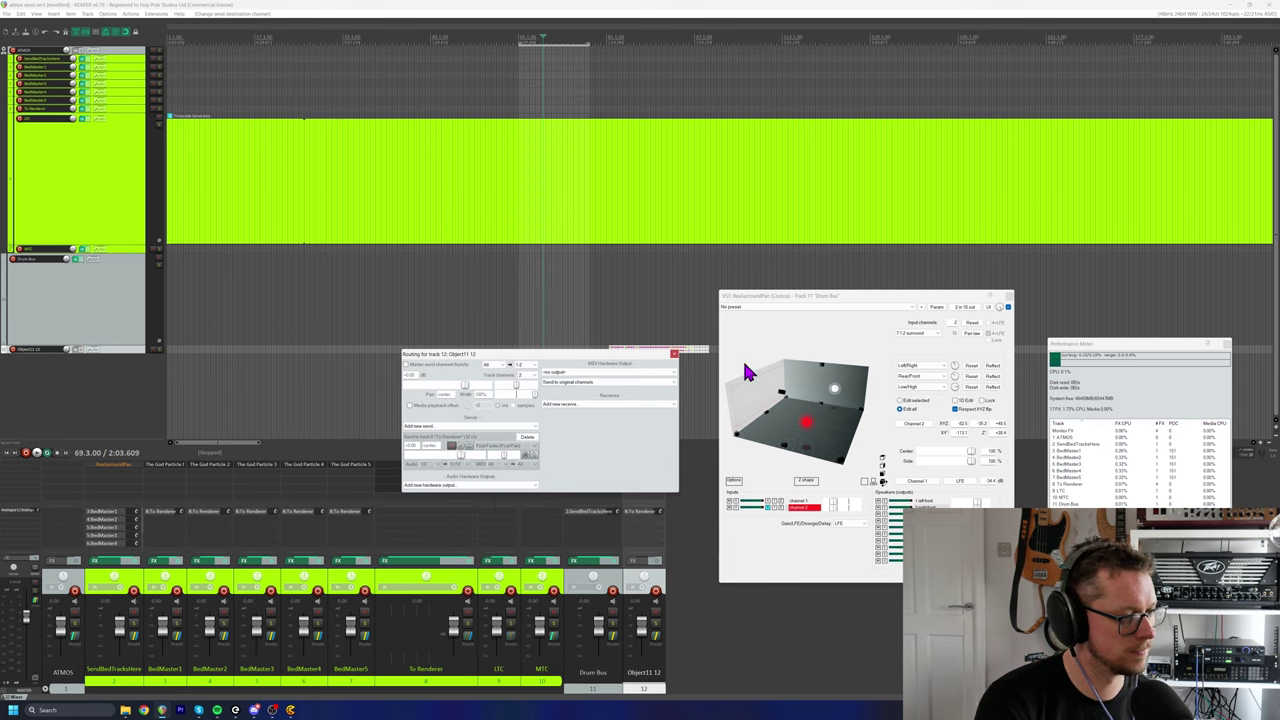
left_click(674, 354)
- Create a region spanning the drum item on the Object11 12 track and play it briefly
left_click(621, 355)
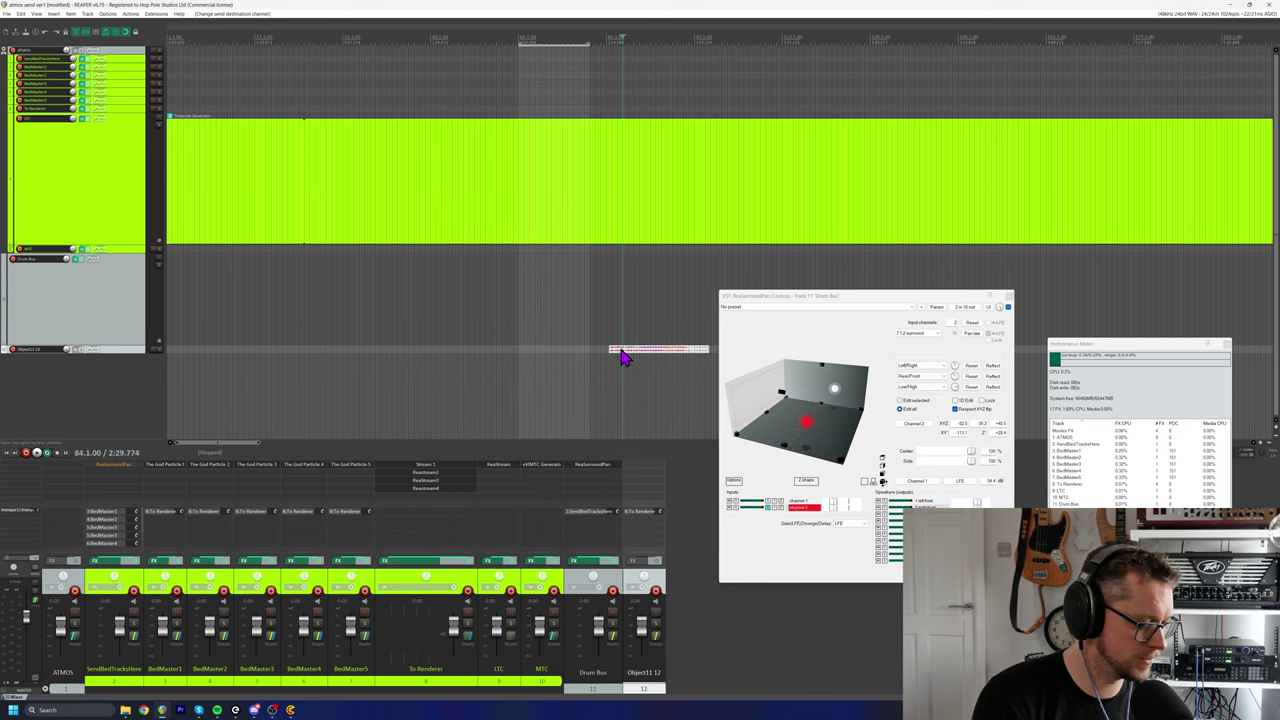
key("shift+r")
key("space")
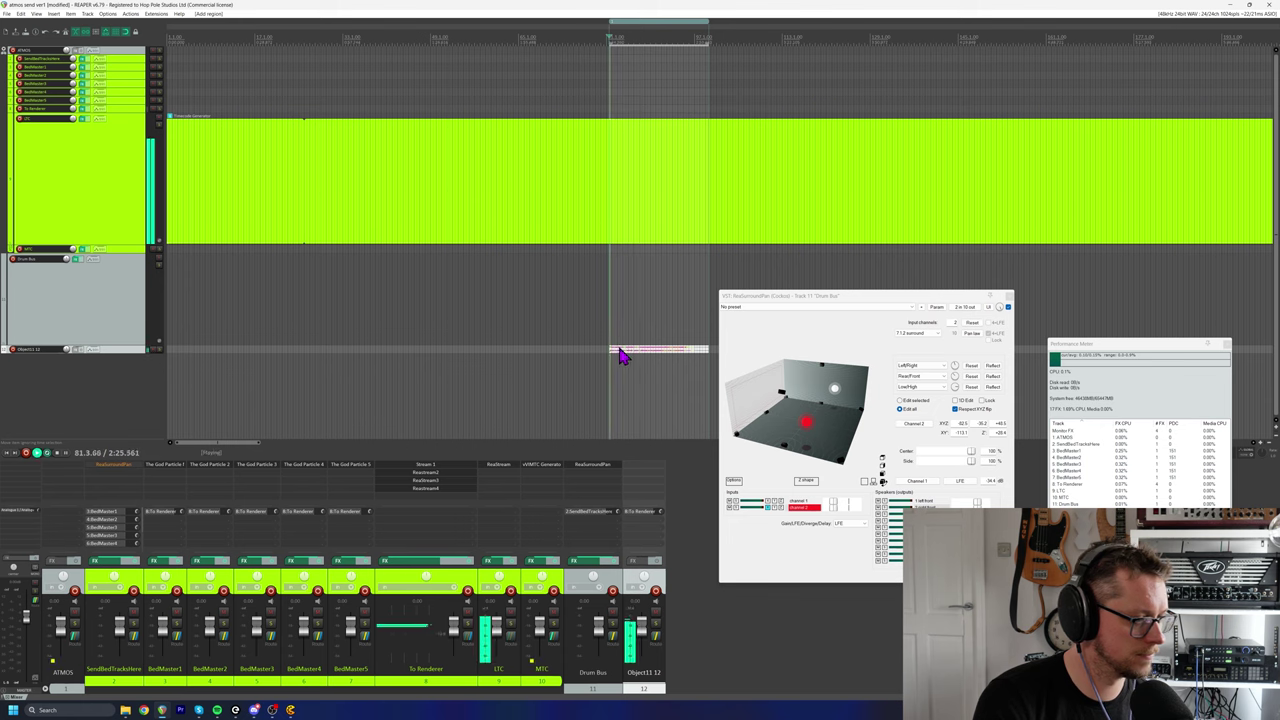
key("space")
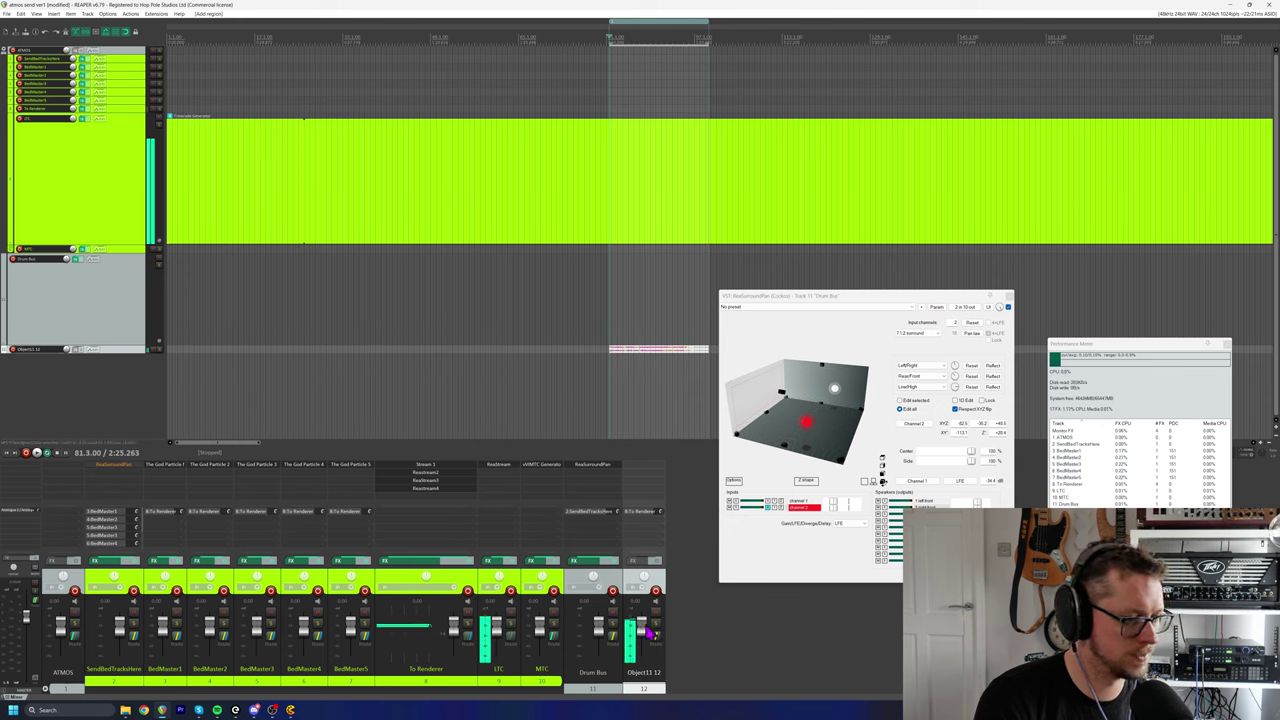
- Lower the Object11 12 track's volume and play the drum region to check the signal reaching the Dolby Atmos Renderer
scroll(645, 648, "down", 2)
key("space")
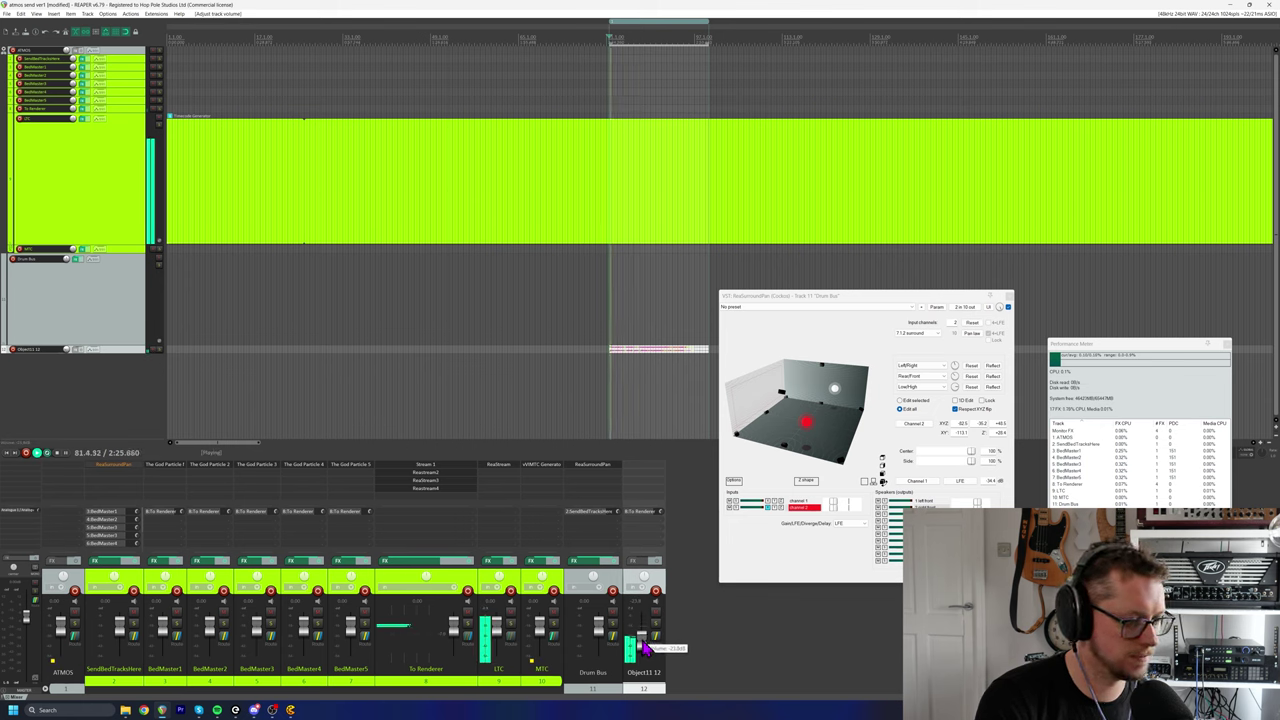
key("space")
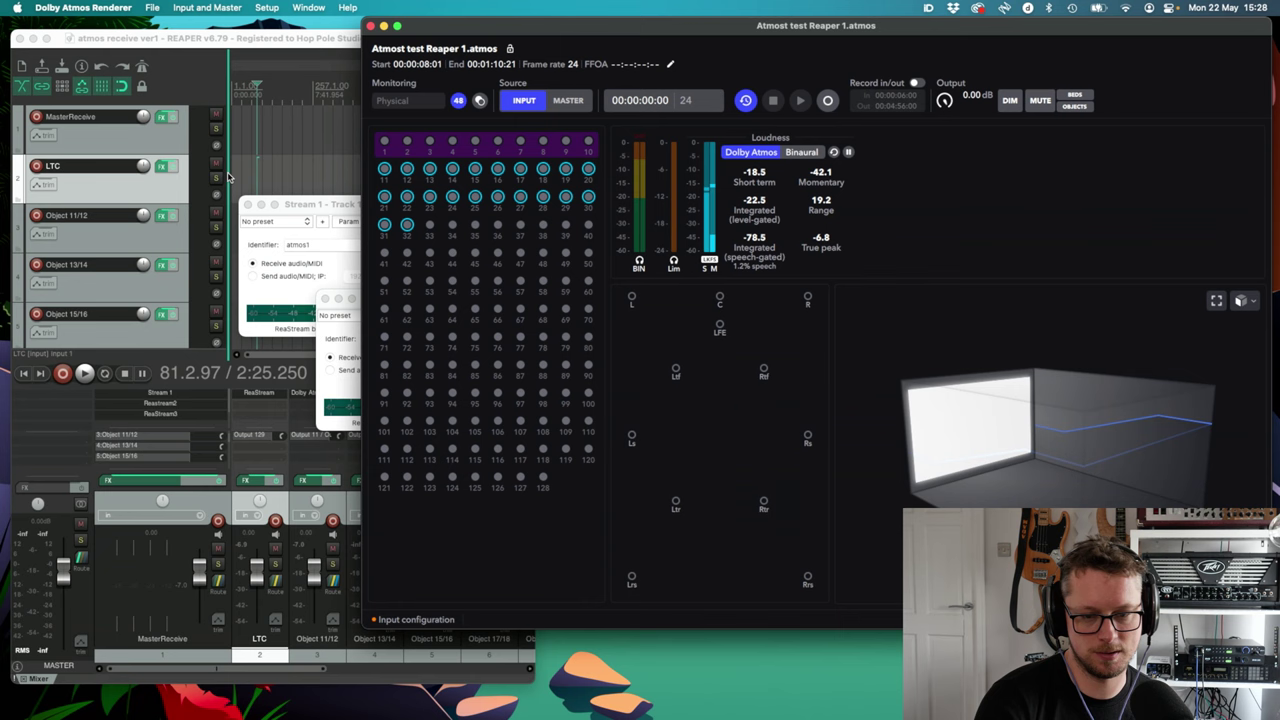
key("space")
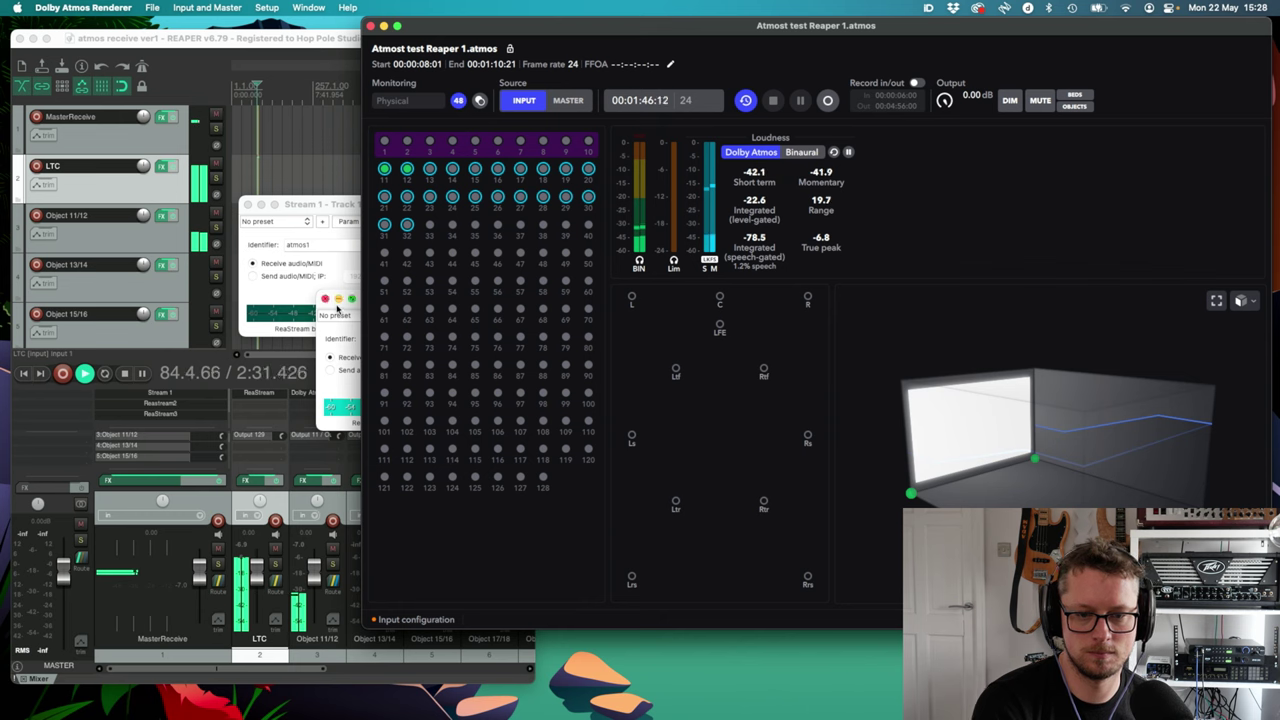
- Close the two open ReaStream windows on the receiving computer and widen the REAPER window to show more object tracks
left_click(324, 298)
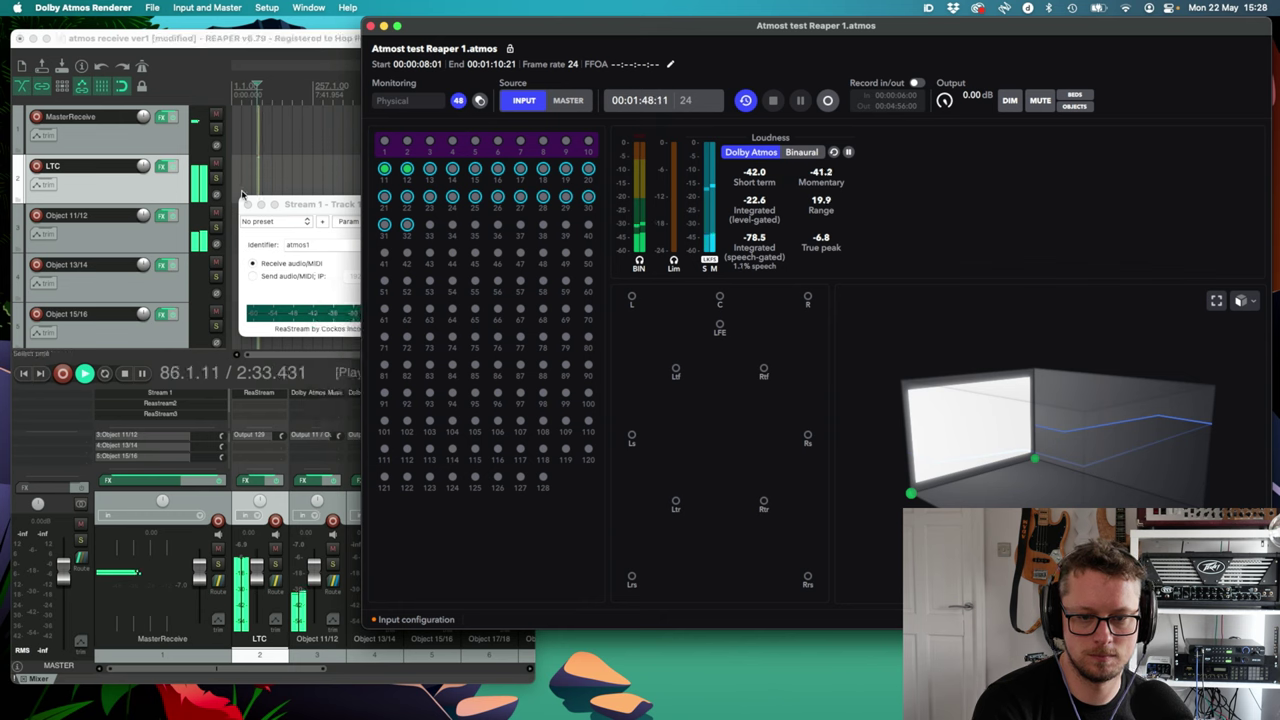
left_click(247, 205)
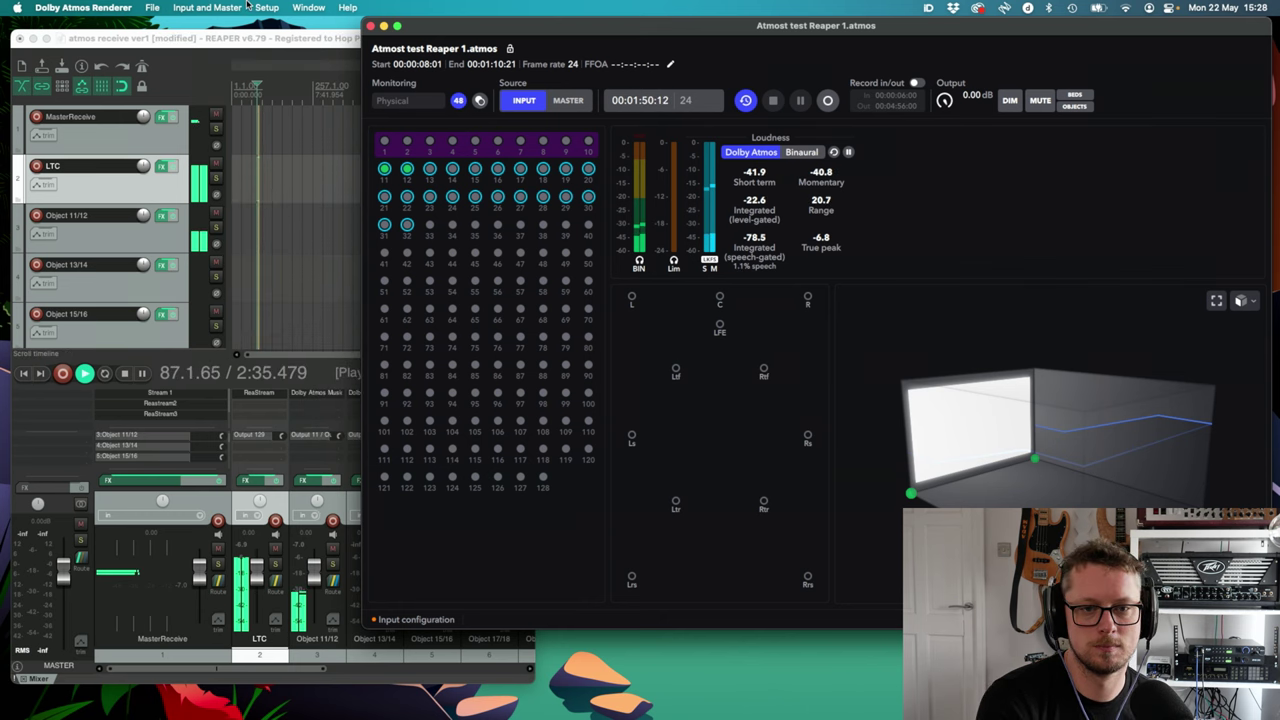
left_click(244, 42)
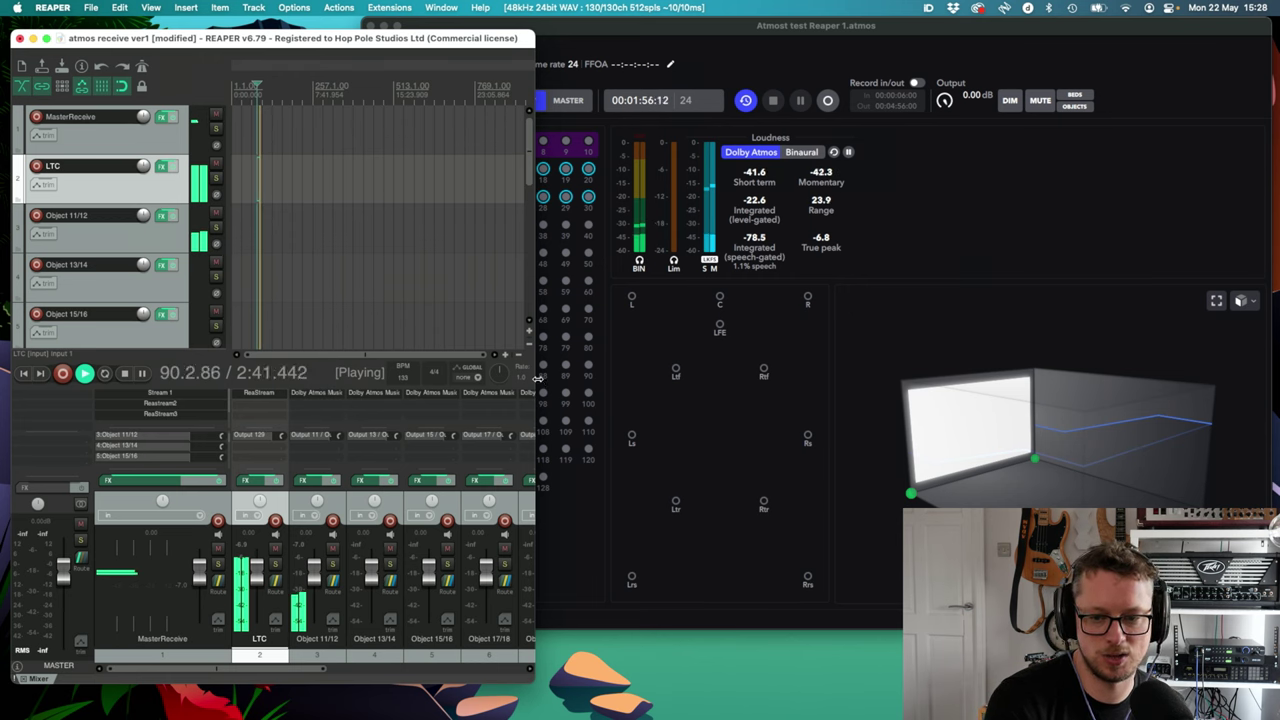
left_click_drag(537, 378, 750, 378)
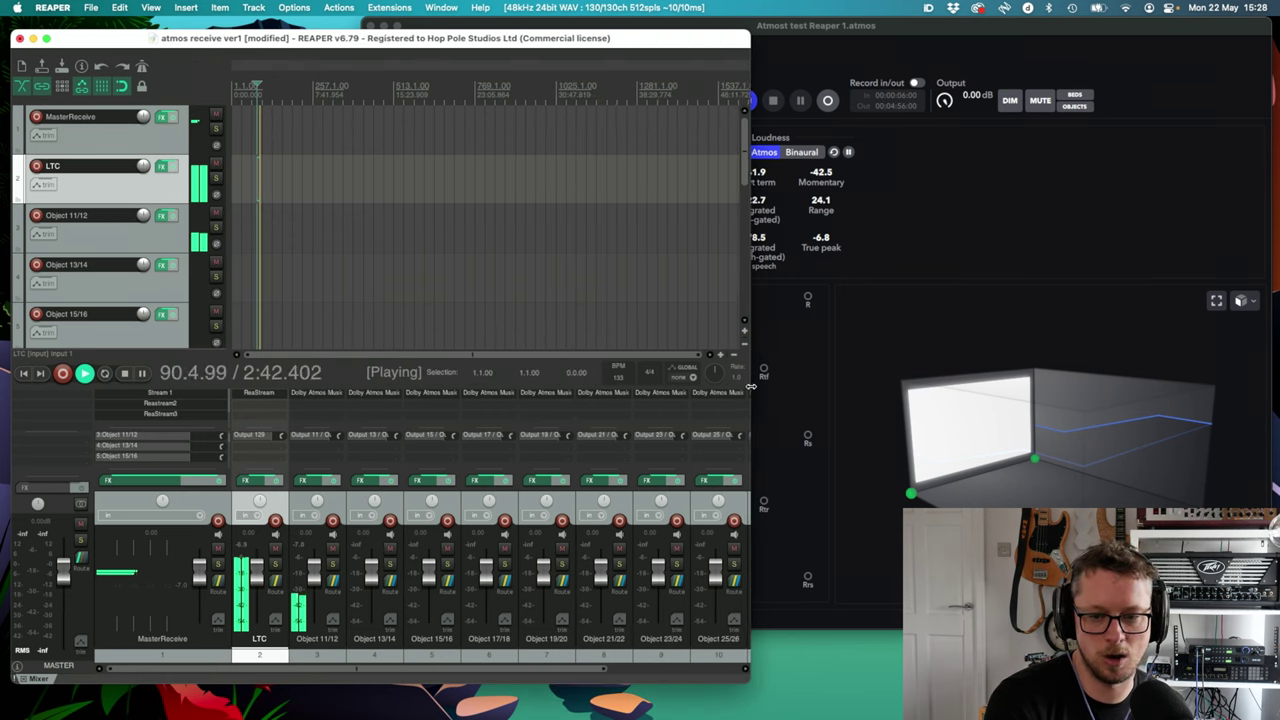
- Try panning object 11 to about X -69, Y 40 in the Object 11/12 track's VST3 Dolby Atmos Music Panner, and stop playback
left_click(308, 397)
left_click_drag(197, 137, 554, 71)
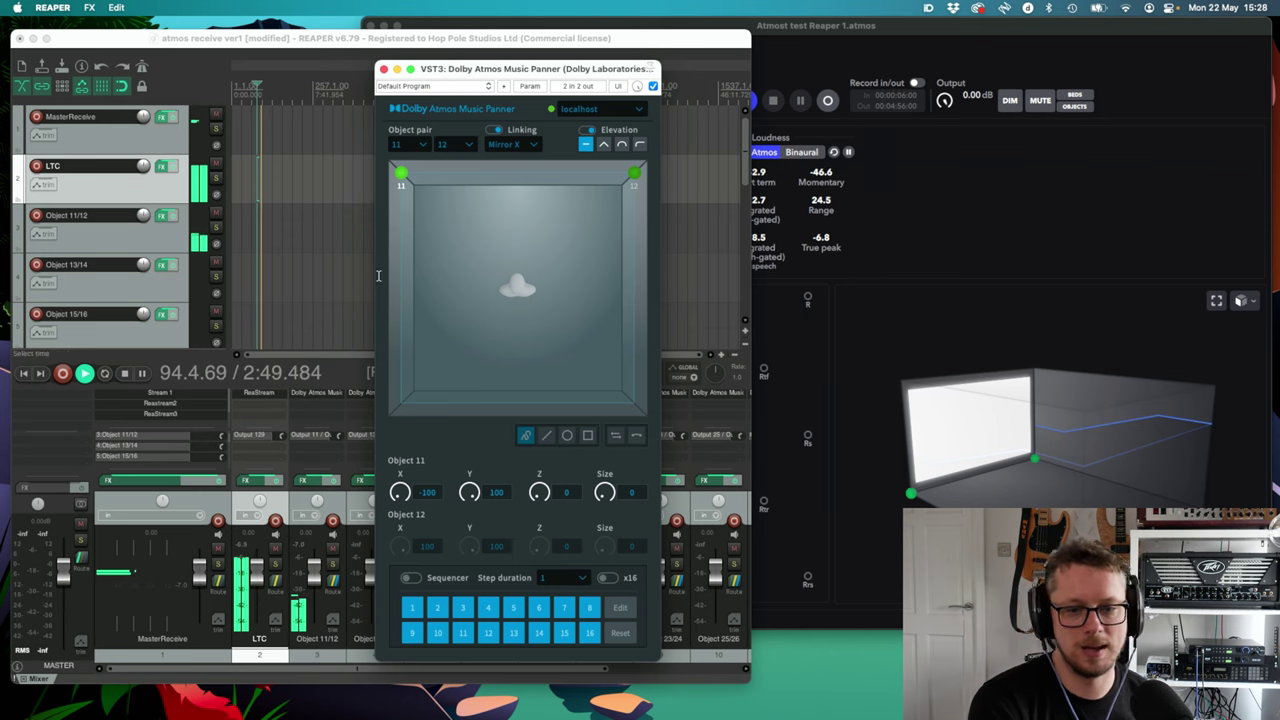
left_click_drag(401, 174, 452, 235)
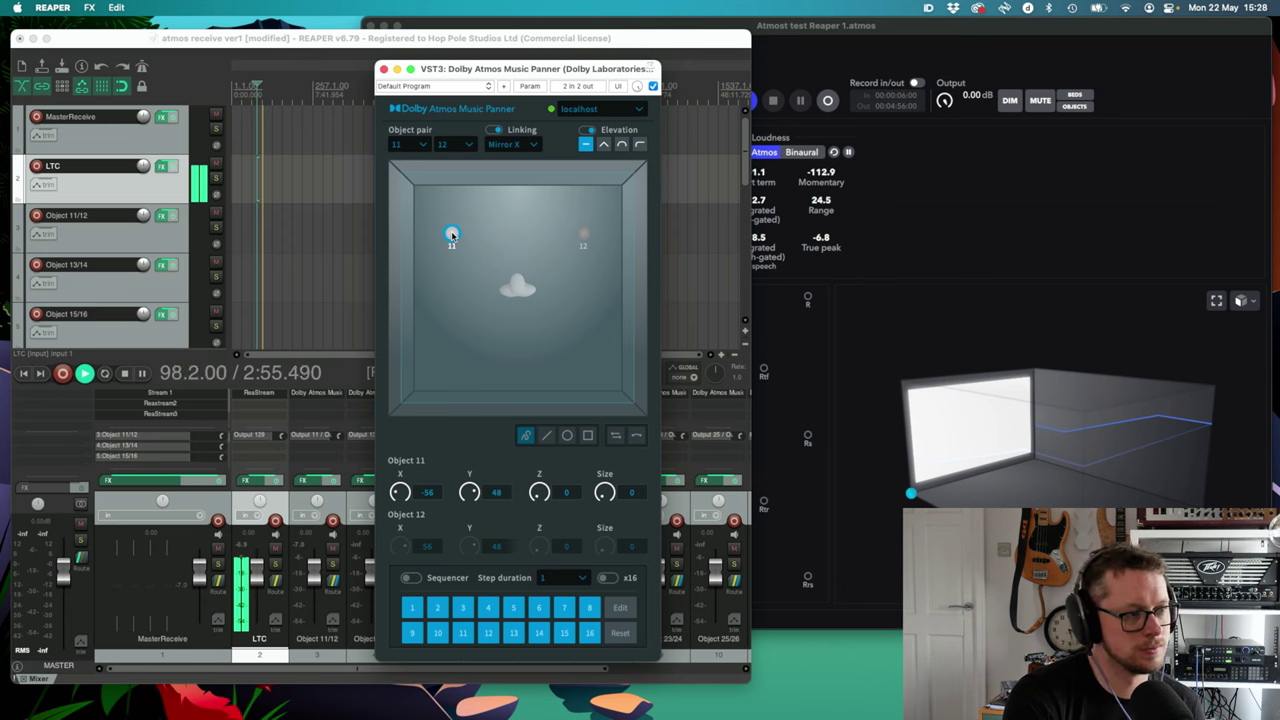
mouse_move(452, 234)
left_mouse_down()
mouse_move(423, 203)
mouse_move(437, 242)
left_mouse_up()
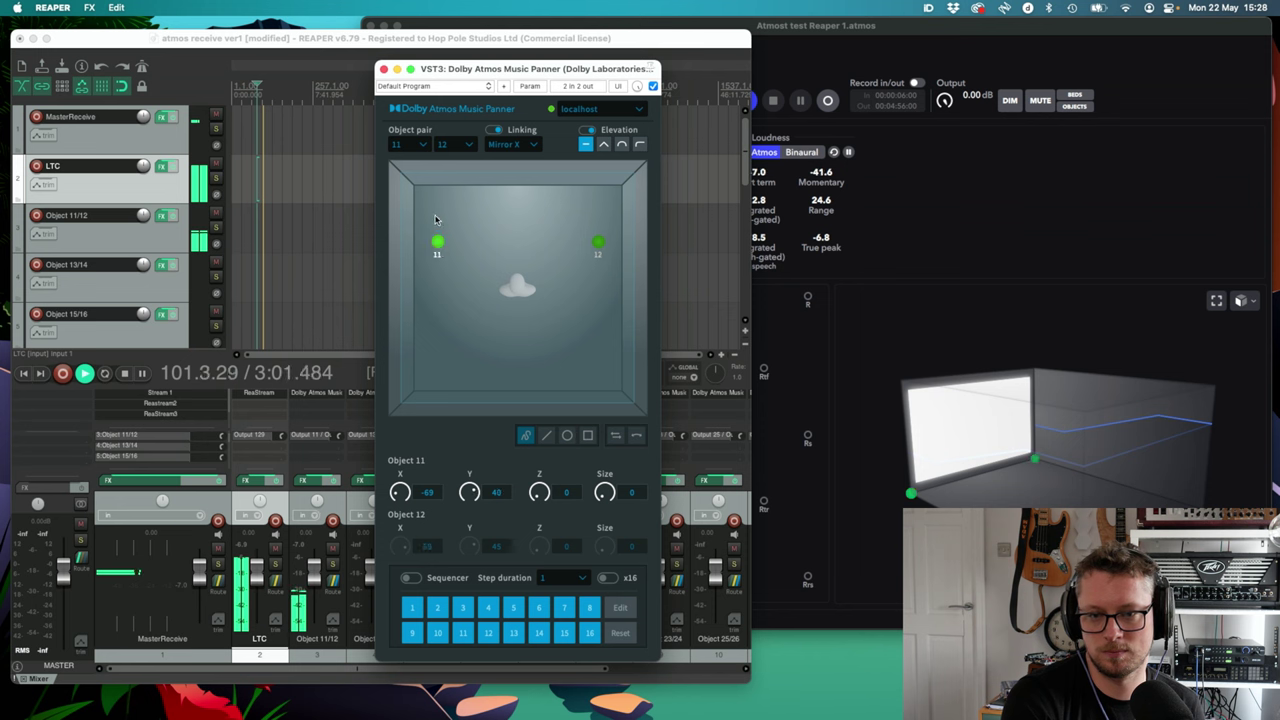
left_click(290, 46)
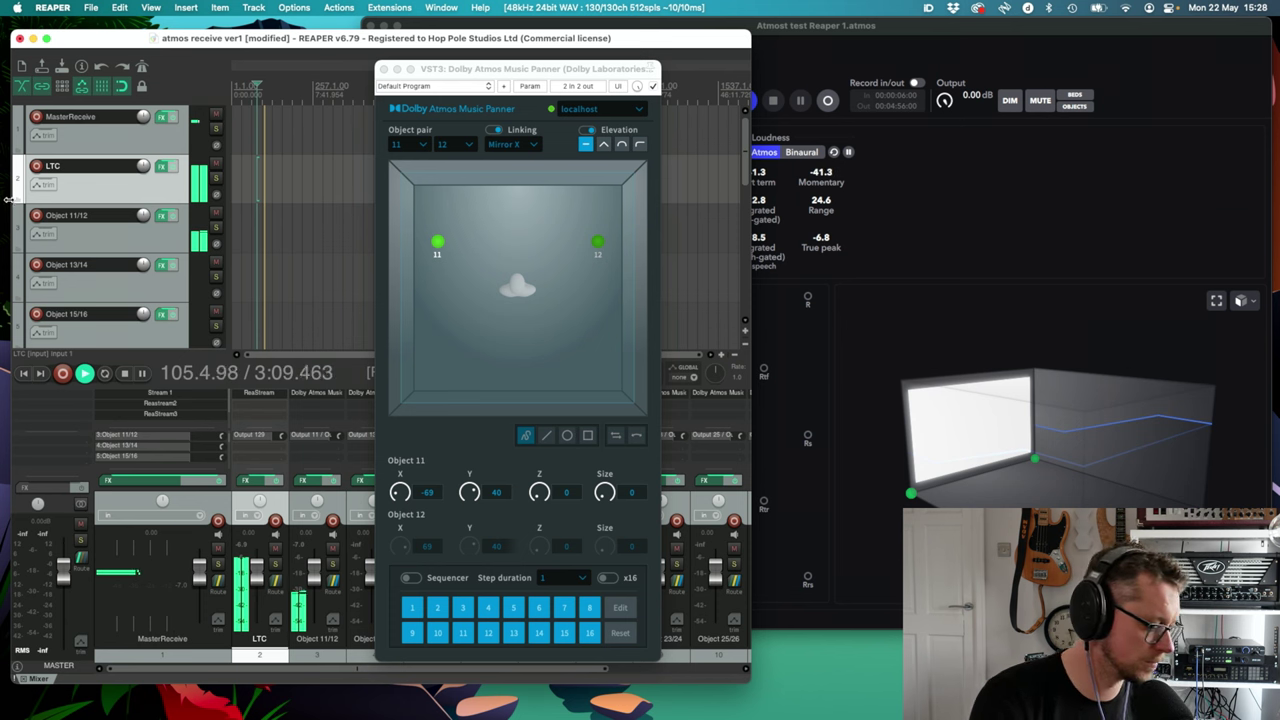
key("space")
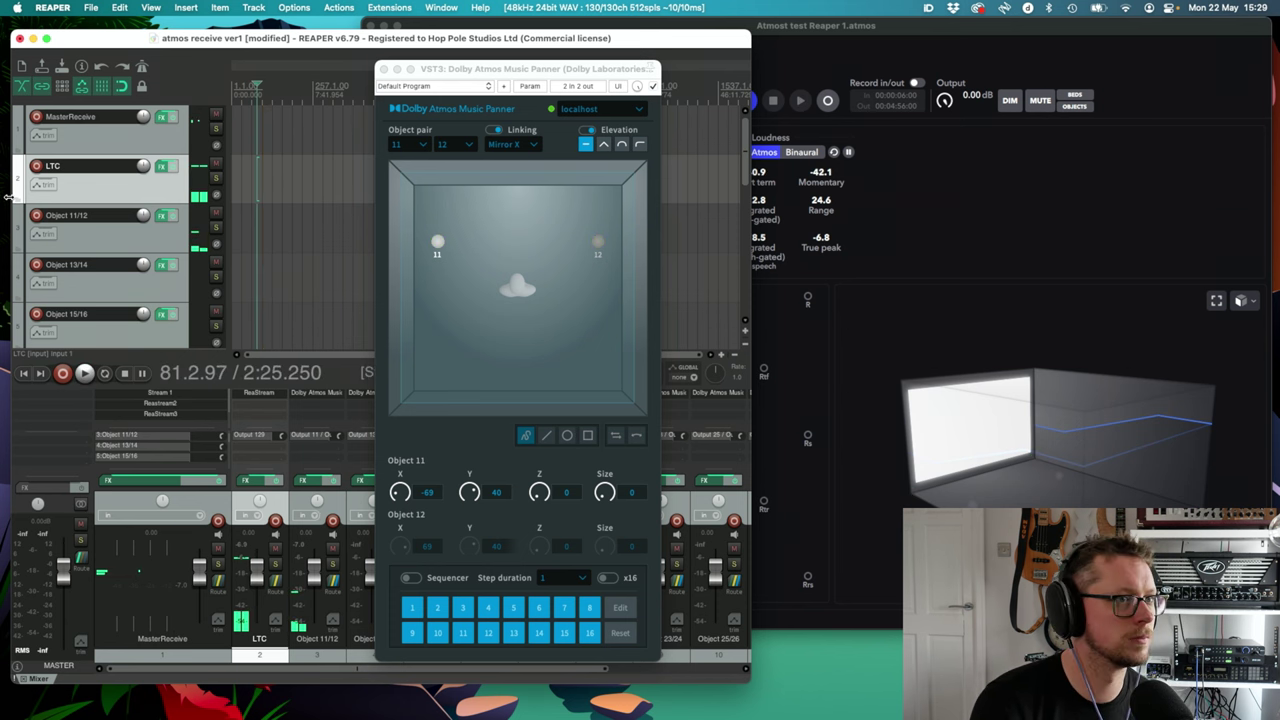
- Bring the LTC and Object 11/12 channels into the mixer and save the atmos receive ver1 project
left_click(460, 182)
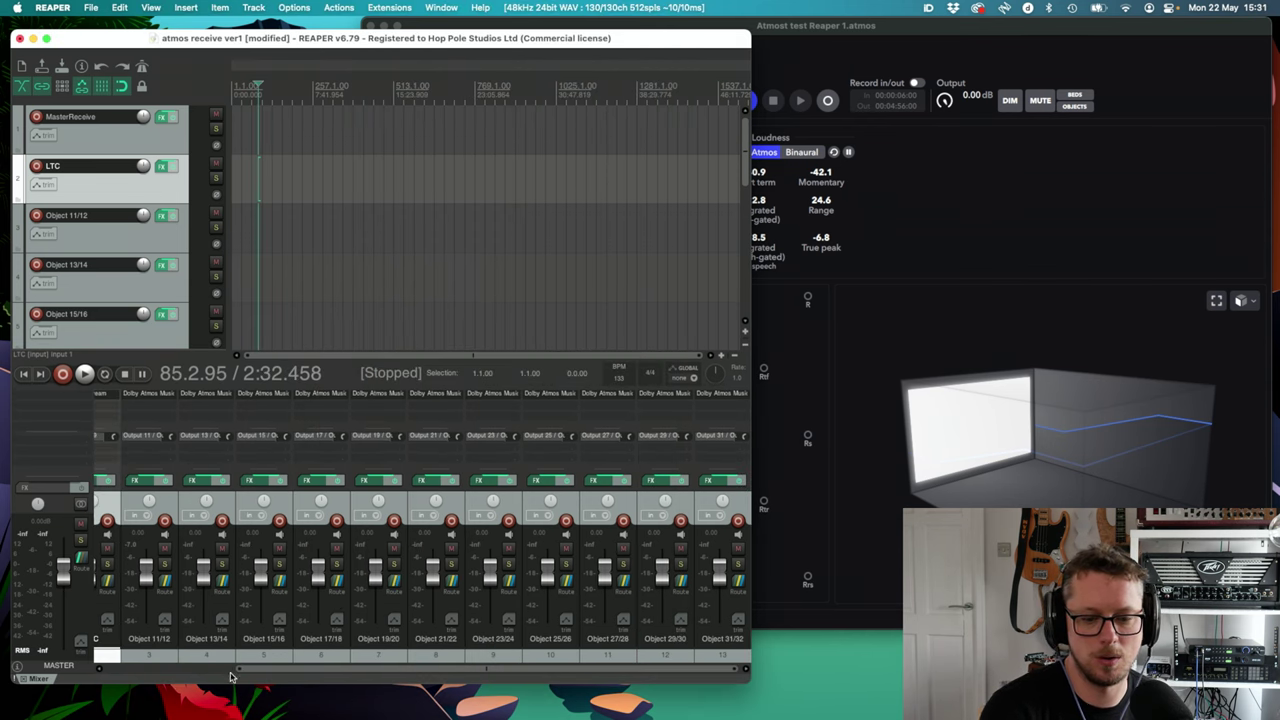
left_click_drag(263, 673, 224, 668)
key("super+s")
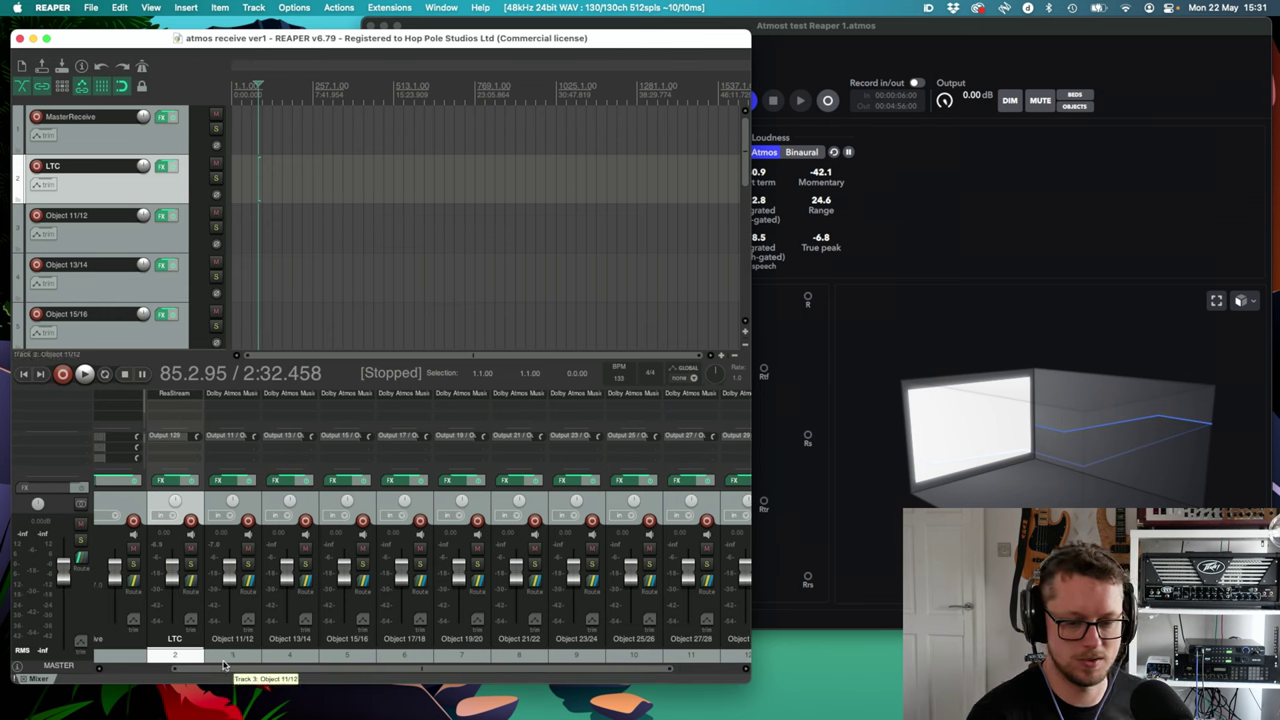
- During playback, pan object 11 to about X -79, Y 2 and slightly inward in the Object 11/12 track's AU Dolby Atmos Music Panner
left_click(250, 395)
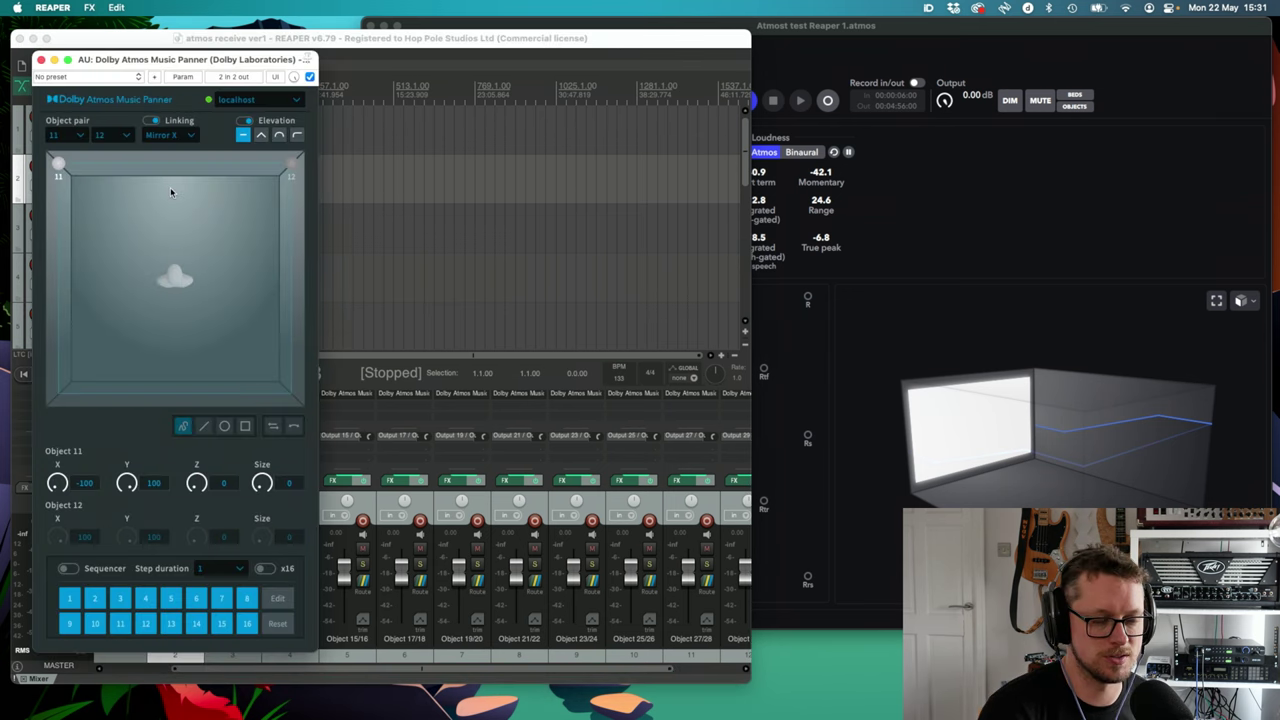
key("space")
left_click_drag(64, 166, 82, 292)
left_click_drag(115, 64, 346, 69)
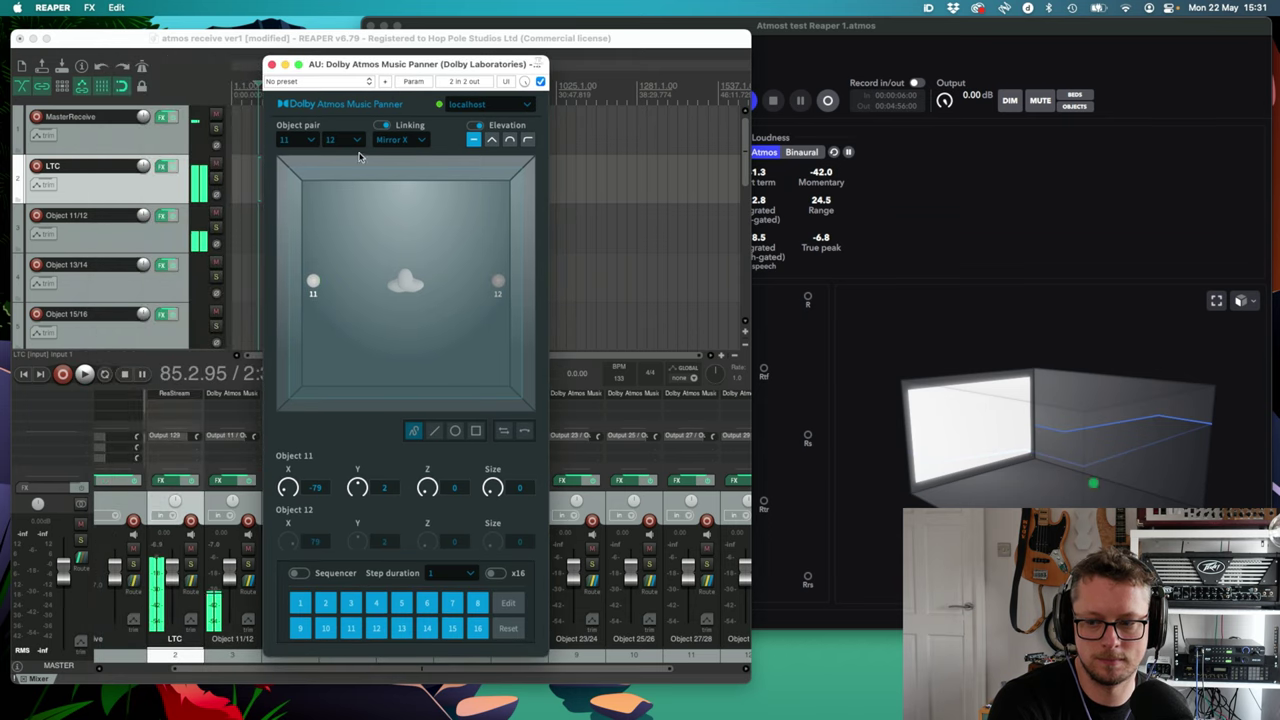
mouse_move(311, 282)
left_mouse_down()
mouse_move(310, 333)
mouse_move(327, 279)
left_mouse_up()
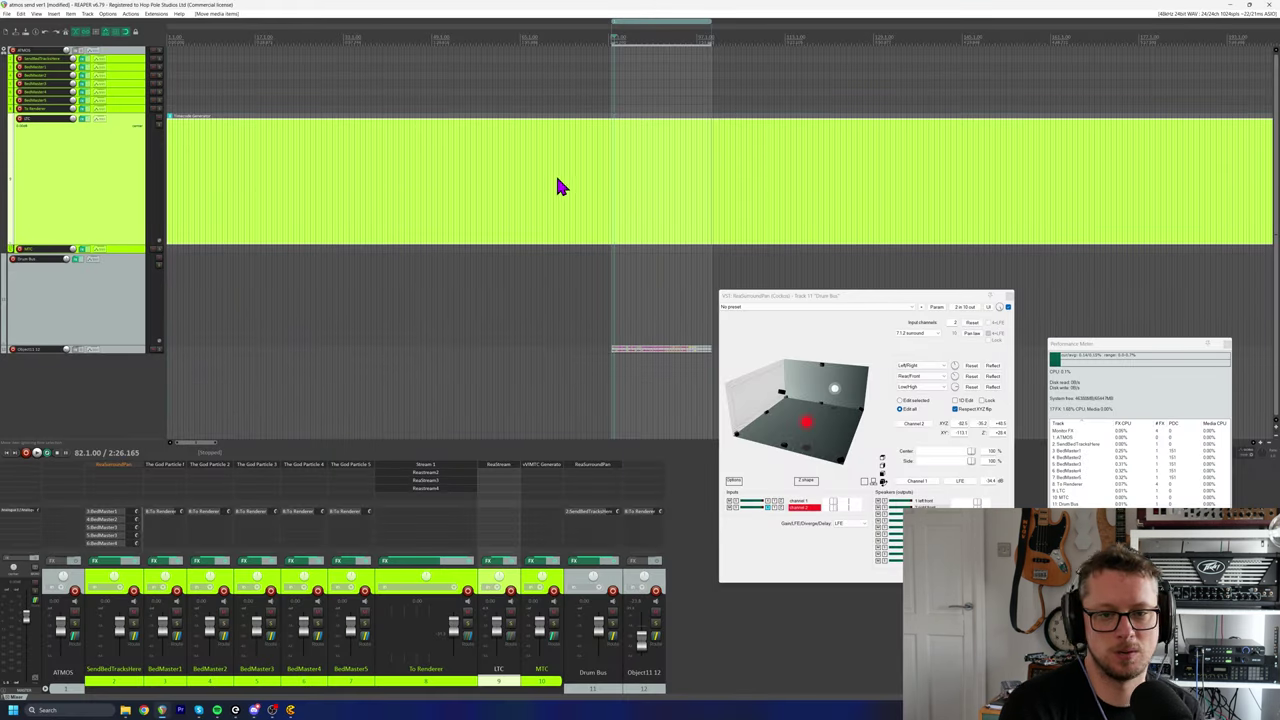
- Trim the Timecode Generator item's start to 27.1.00 and move the item back to the project start
left_click_drag(169, 180, 240, 171)
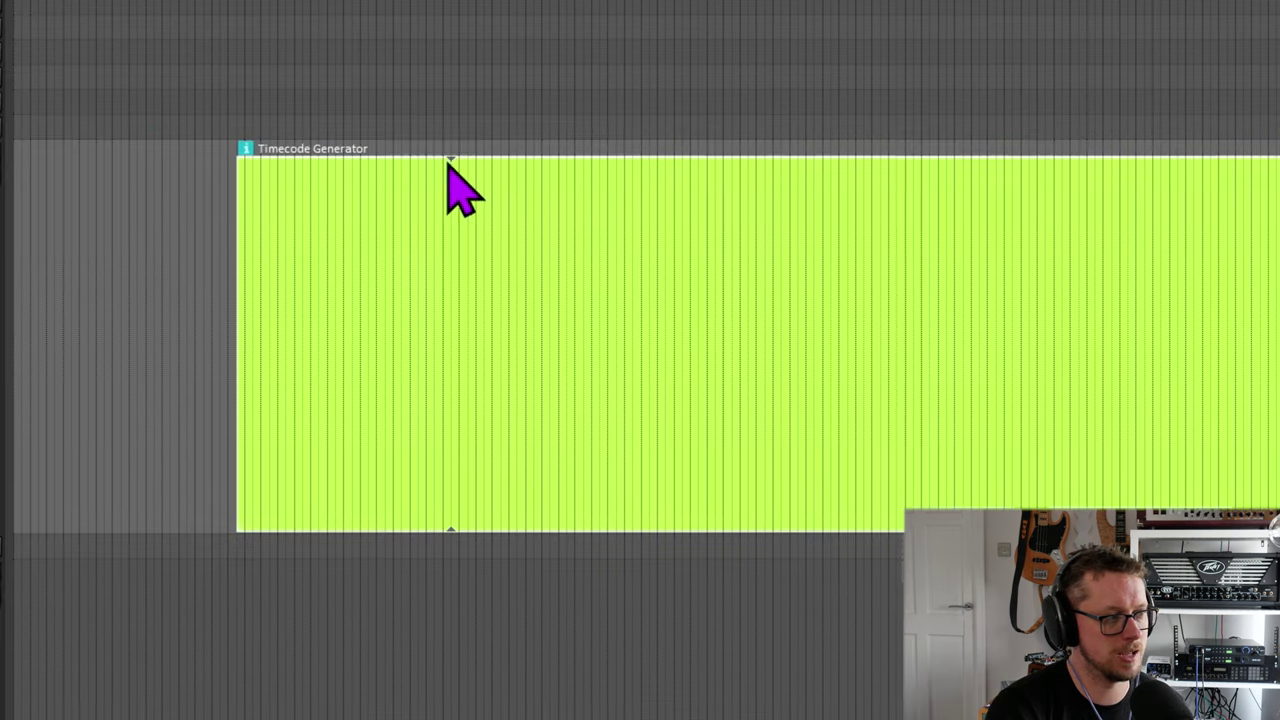
left_click_drag(234, 251, 443, 265)
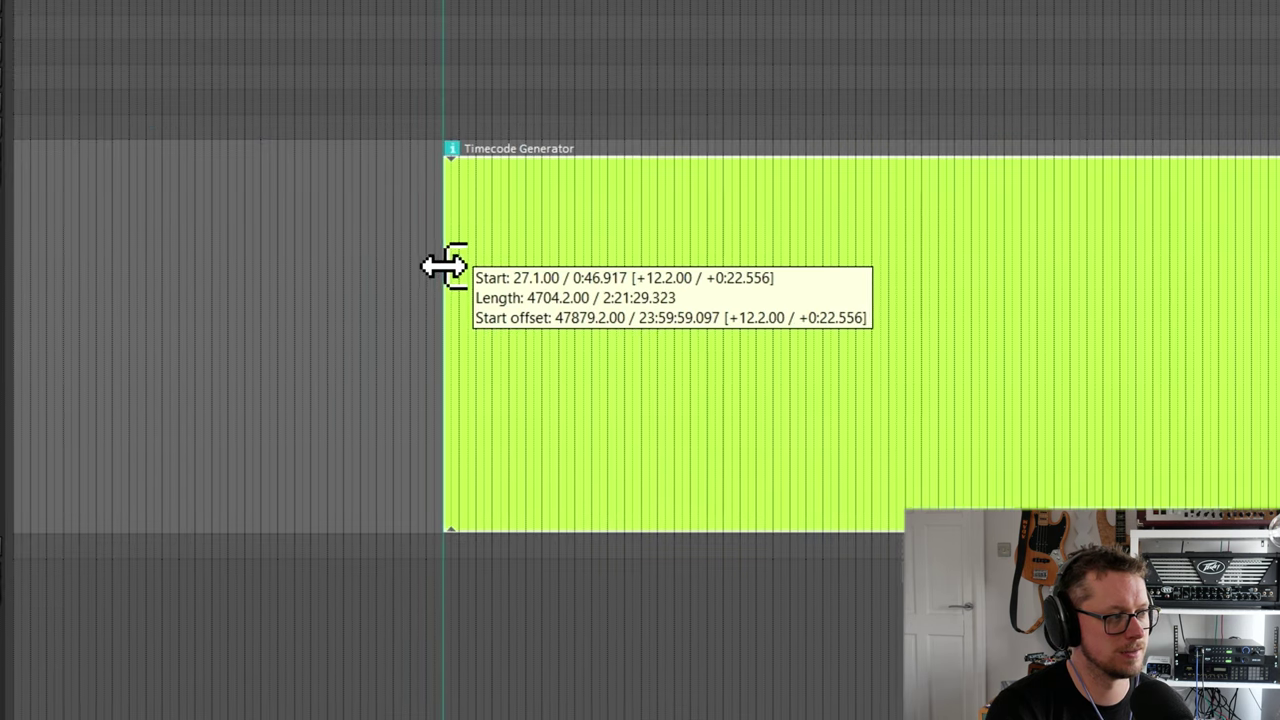
left_click_drag(314, 152, 166, 160)
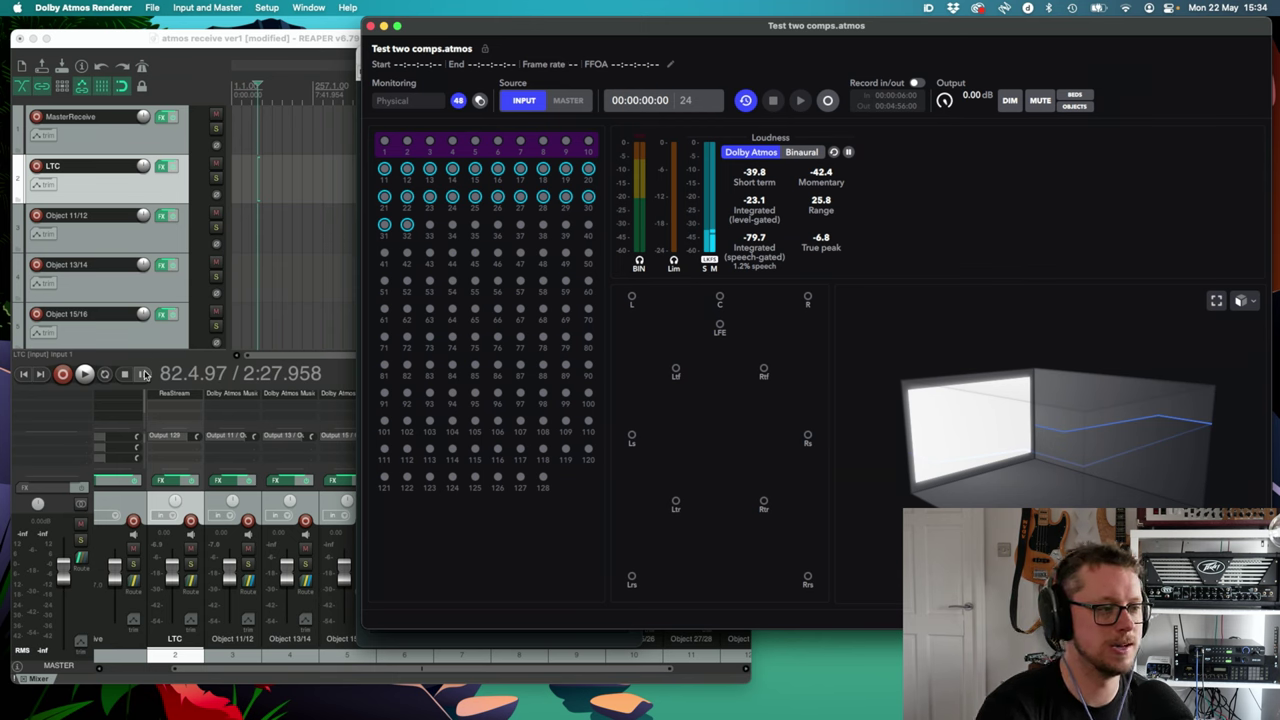
- Move object 11 to about X -73, Y 42 in the Object 11/12 panner, close it, and return to the Dolby Atmos Renderer
left_click(245, 402)
left_click(245, 395)
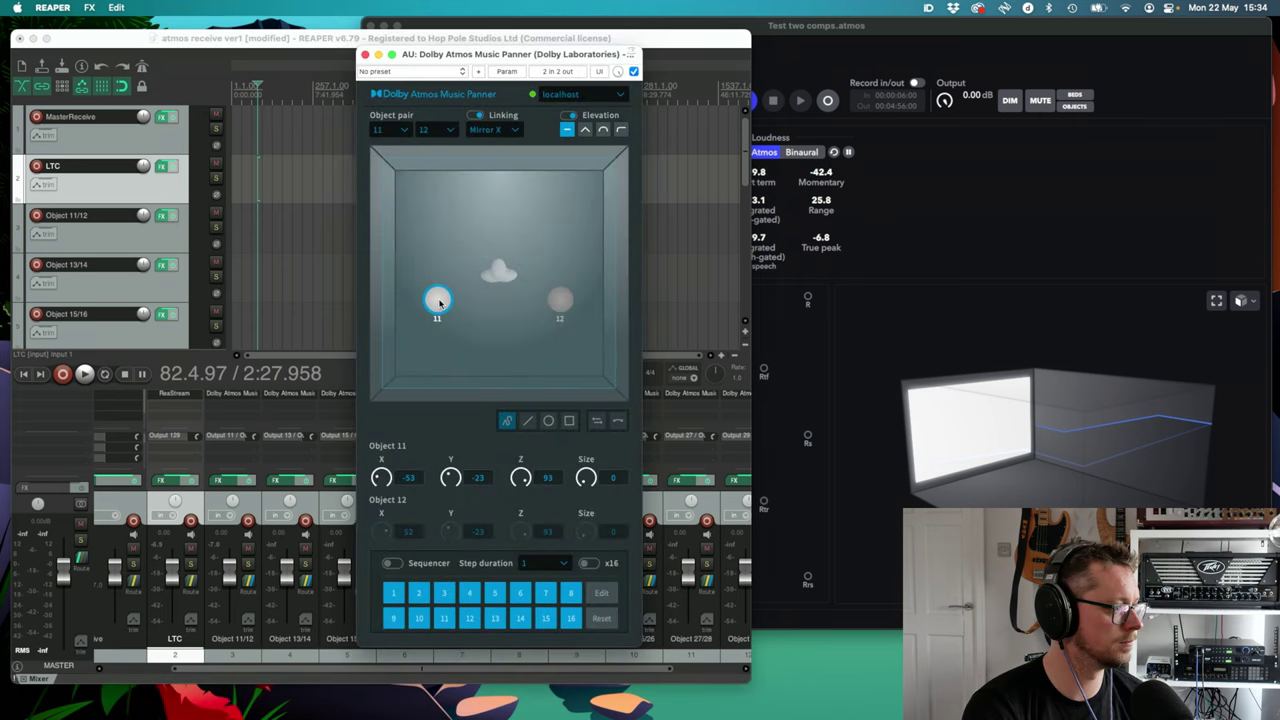
key("space")
left_click_drag(438, 300, 414, 226)
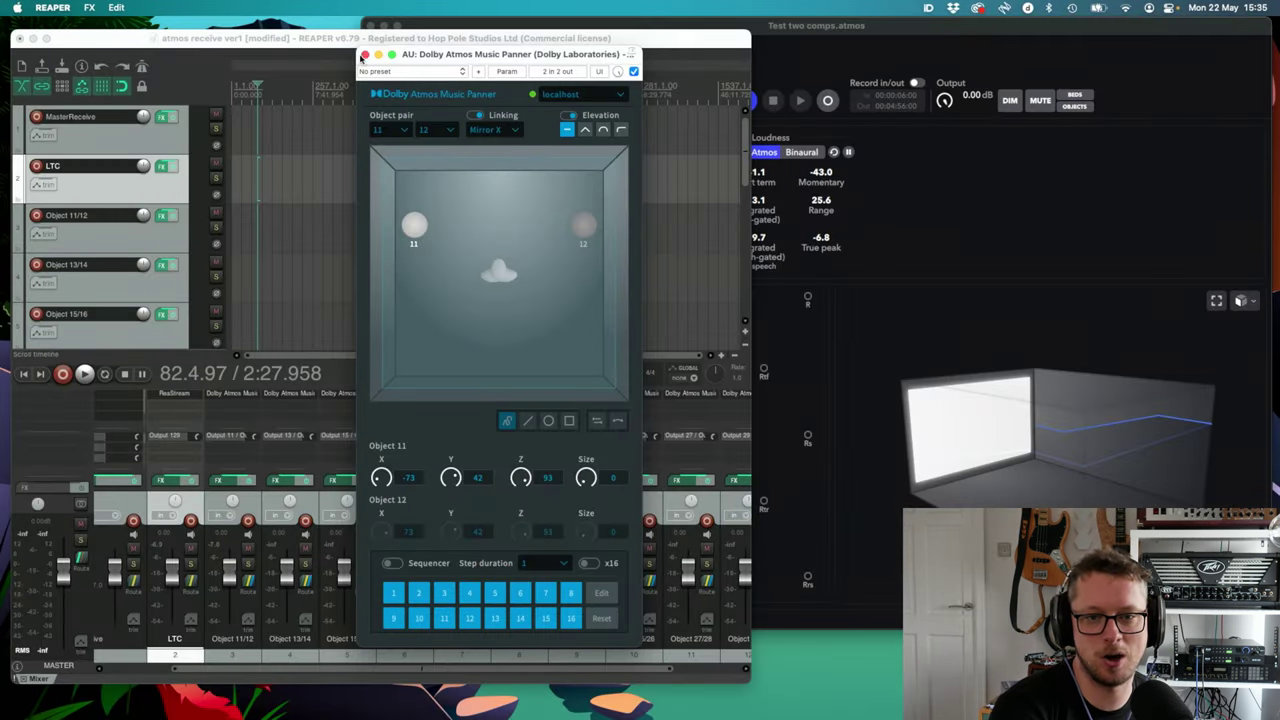
left_click(364, 56)
left_click(915, 203)
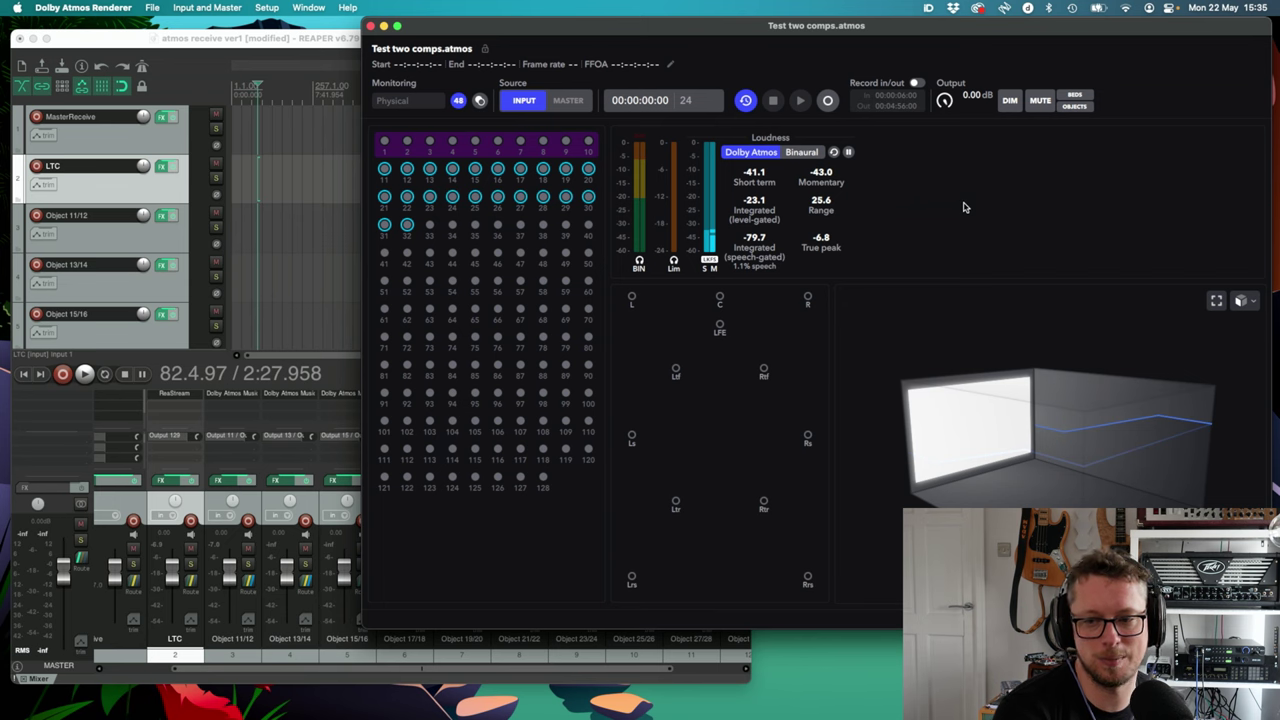
left_click(281, 376)
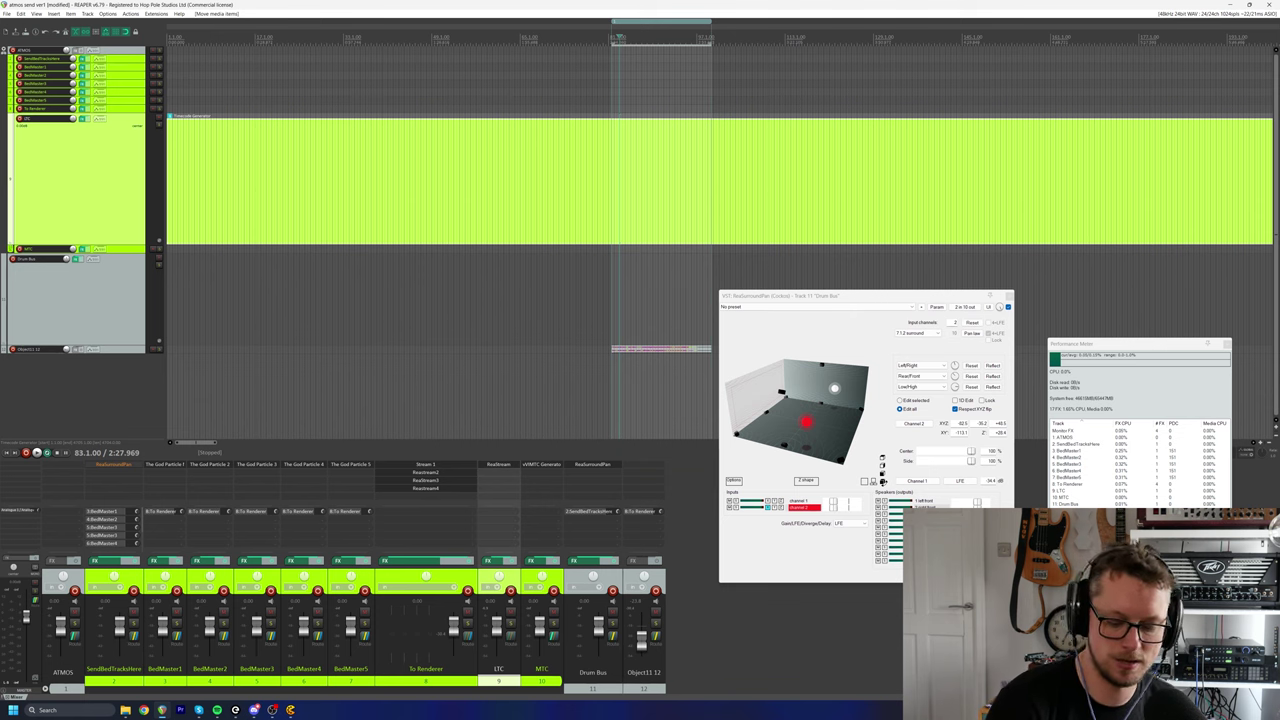
- Open the Control/OSC/web preferences on the sending computer and select the OSC TC Locate entry
left_click(110, 15)
left_click(130, 343)
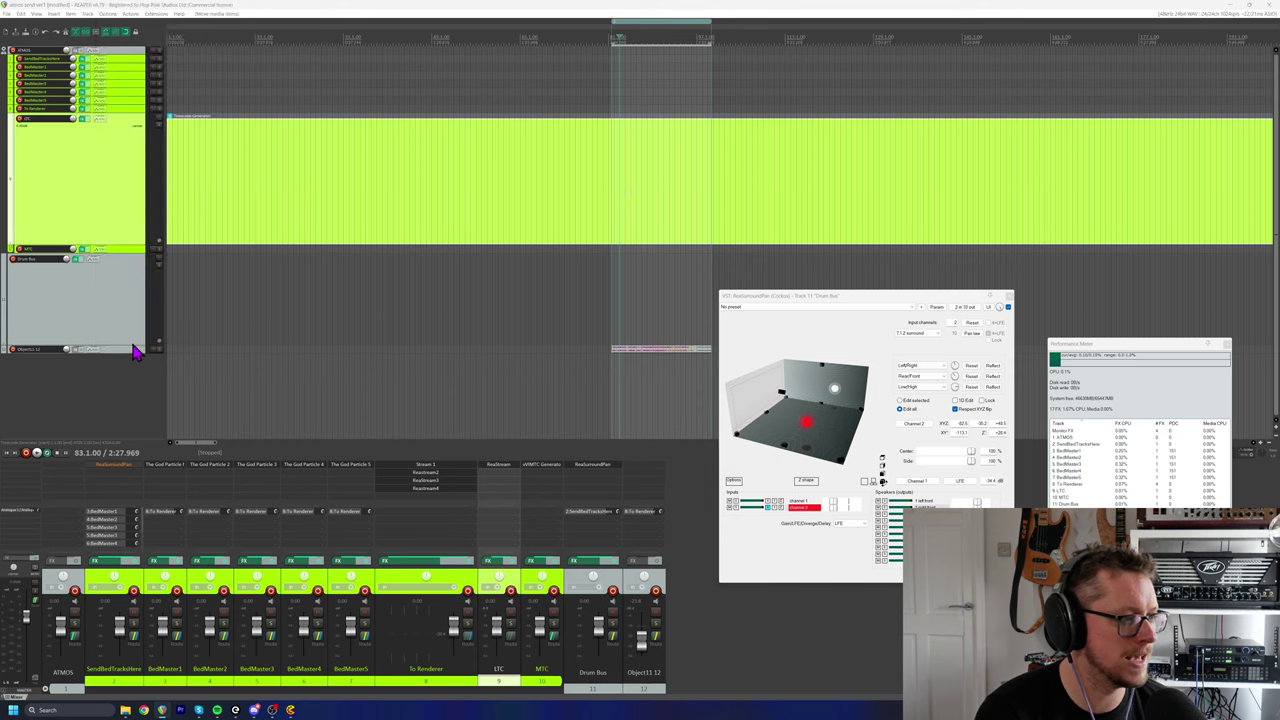
scroll(386, 337, "down", 3)
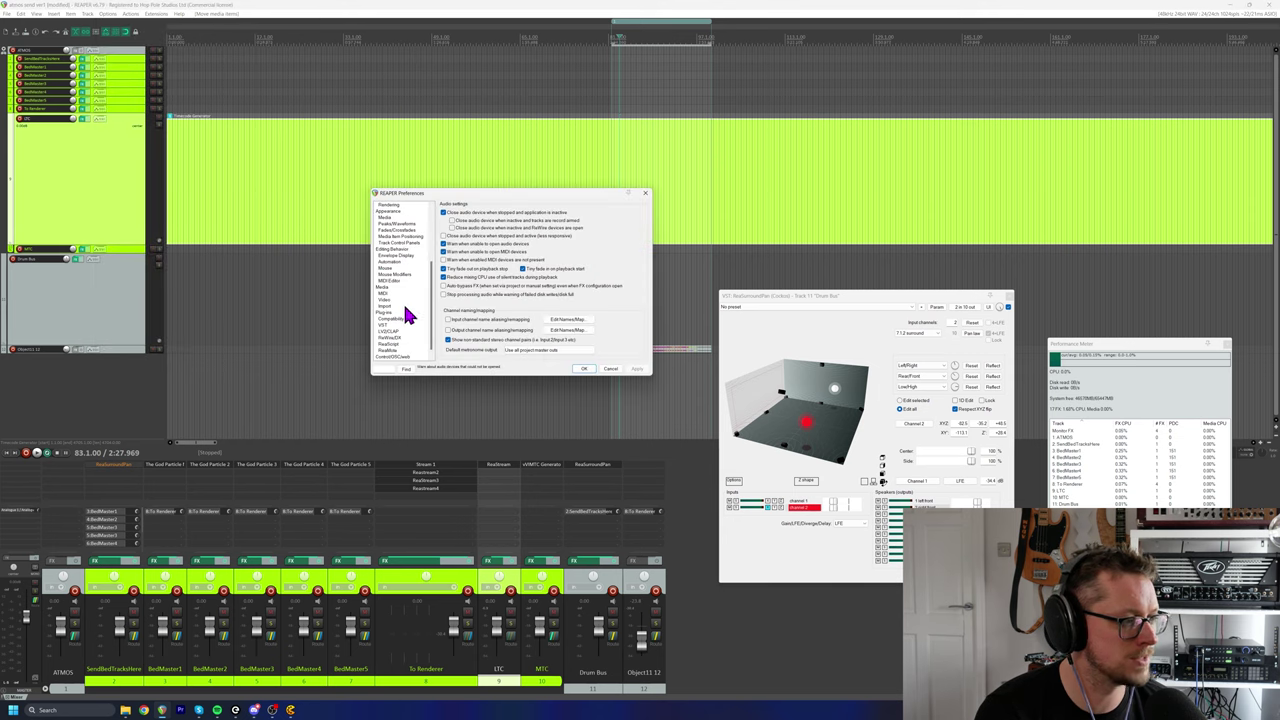
left_click(394, 356)
scroll(421, 351, "down", 1)
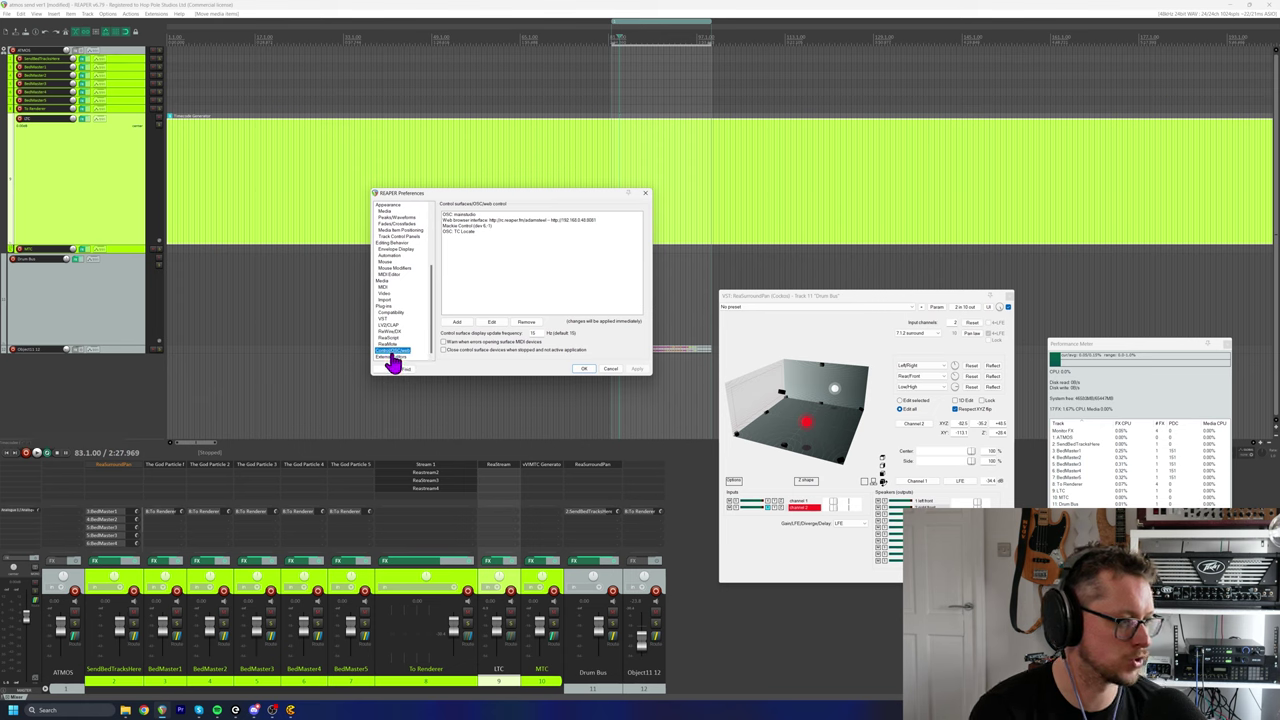
left_click(460, 232)
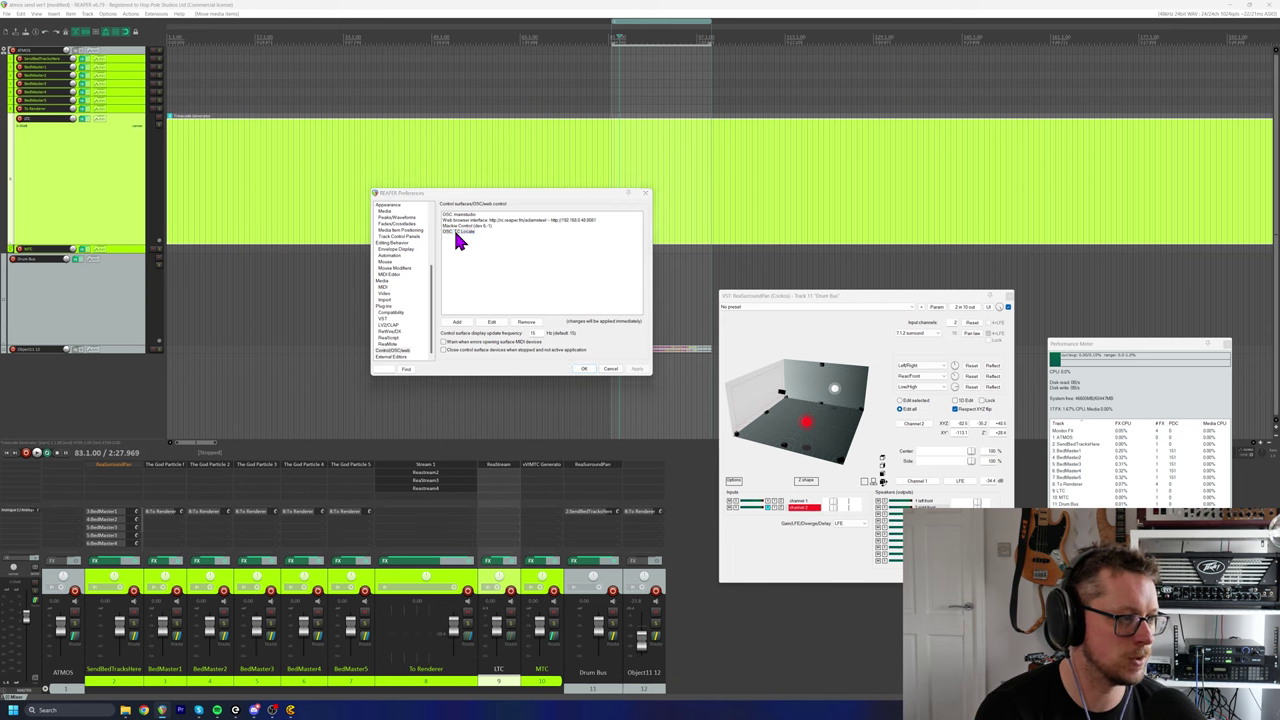
- Review the sending computer's TC Locate OSC settings, checking its mode, device port, device IP and pattern config, and close the settings dialog
double_click(453, 230)
left_click_drag(622, 181, 533, 217)
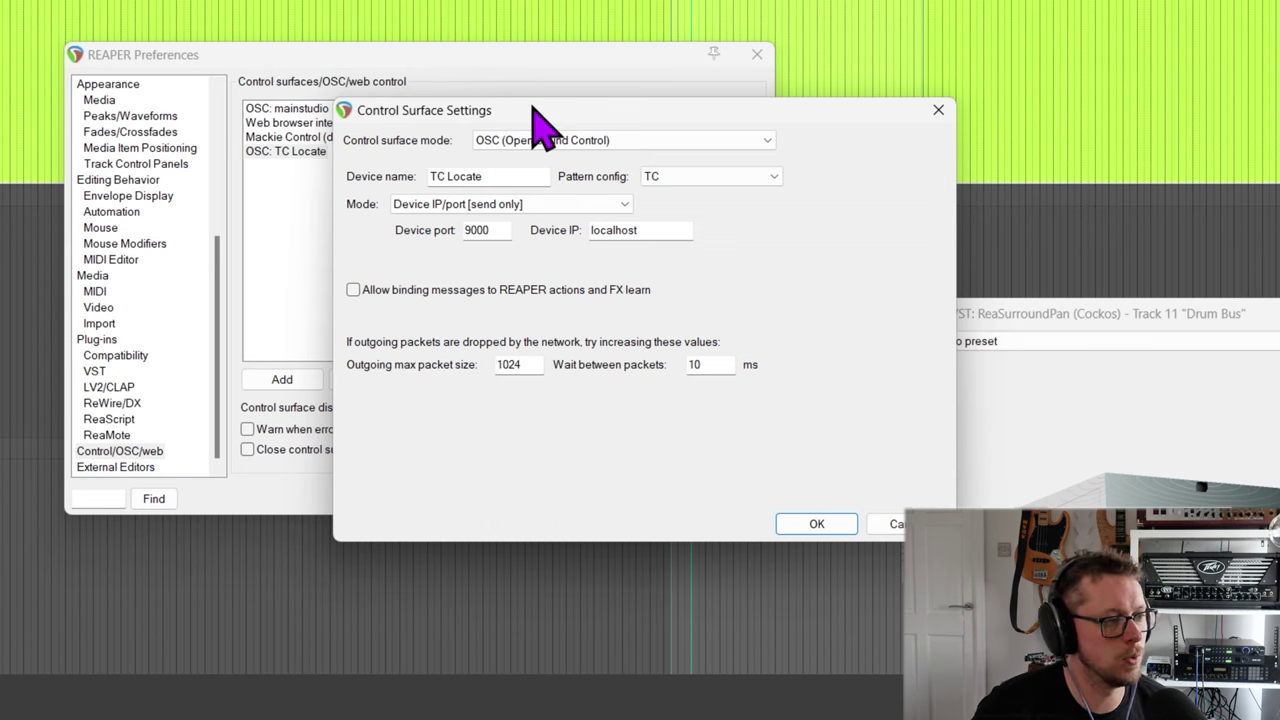
left_click(486, 205)
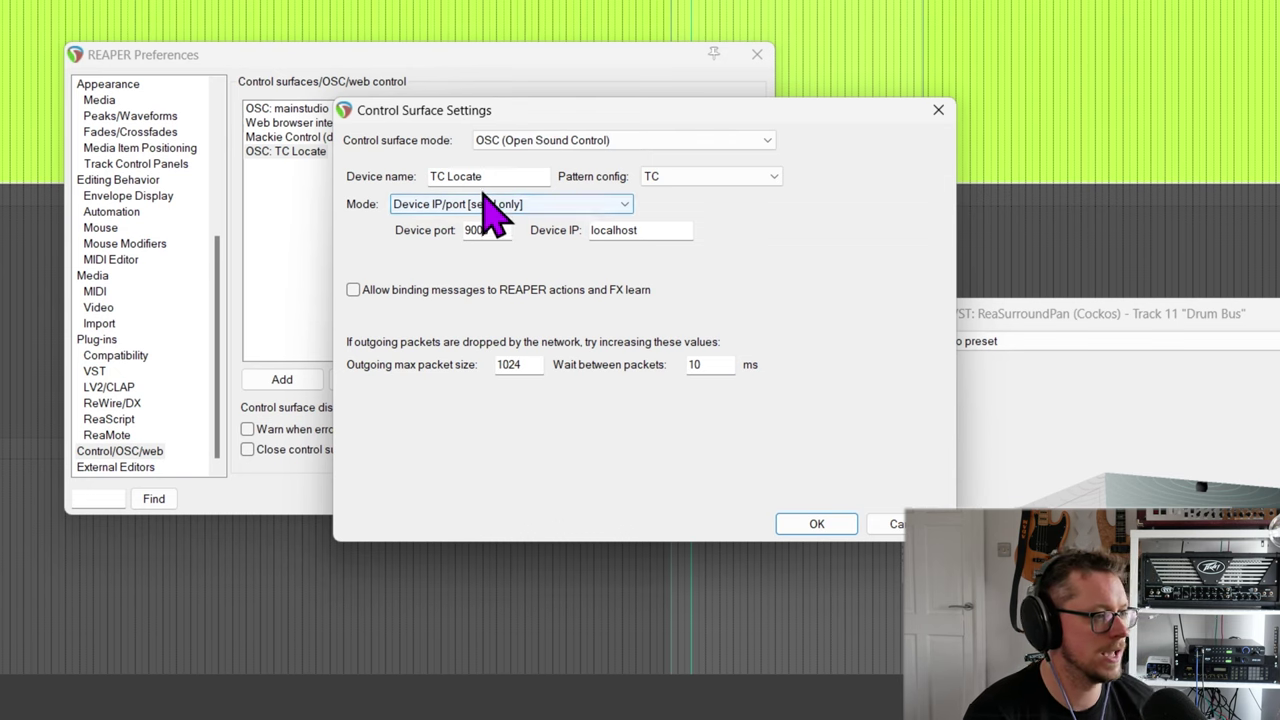
left_click(645, 232)
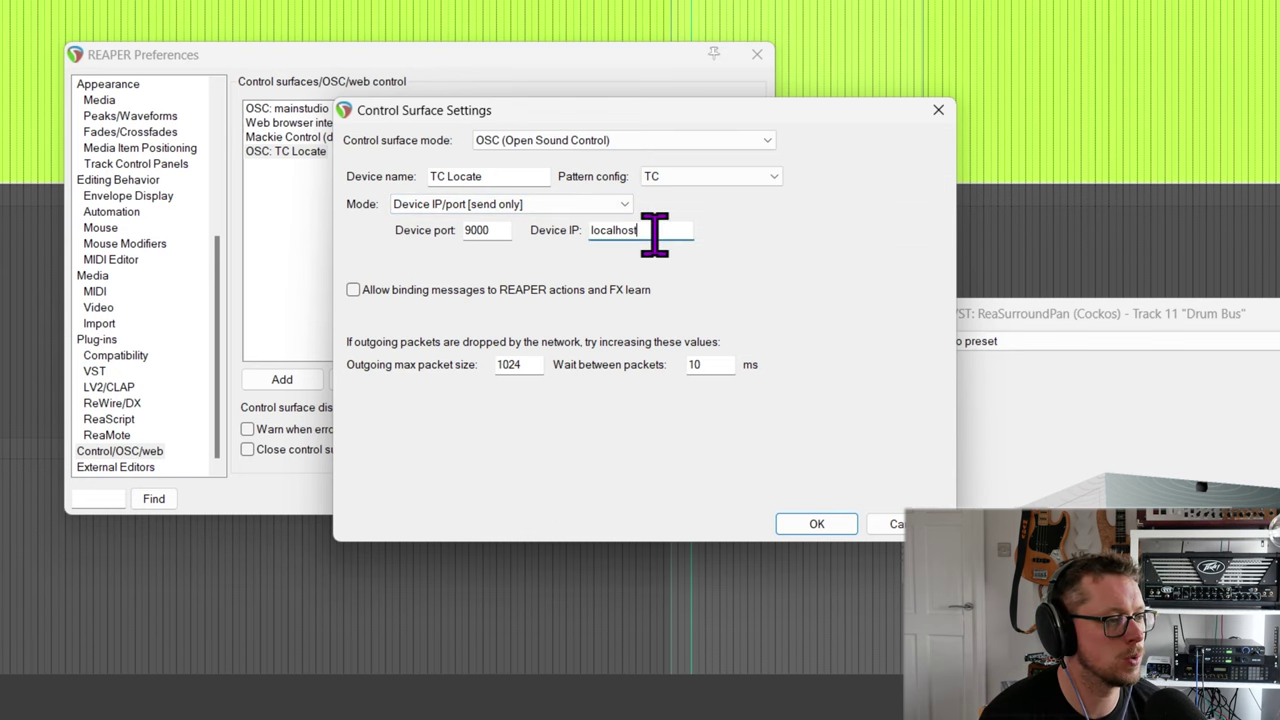
left_click(491, 231)
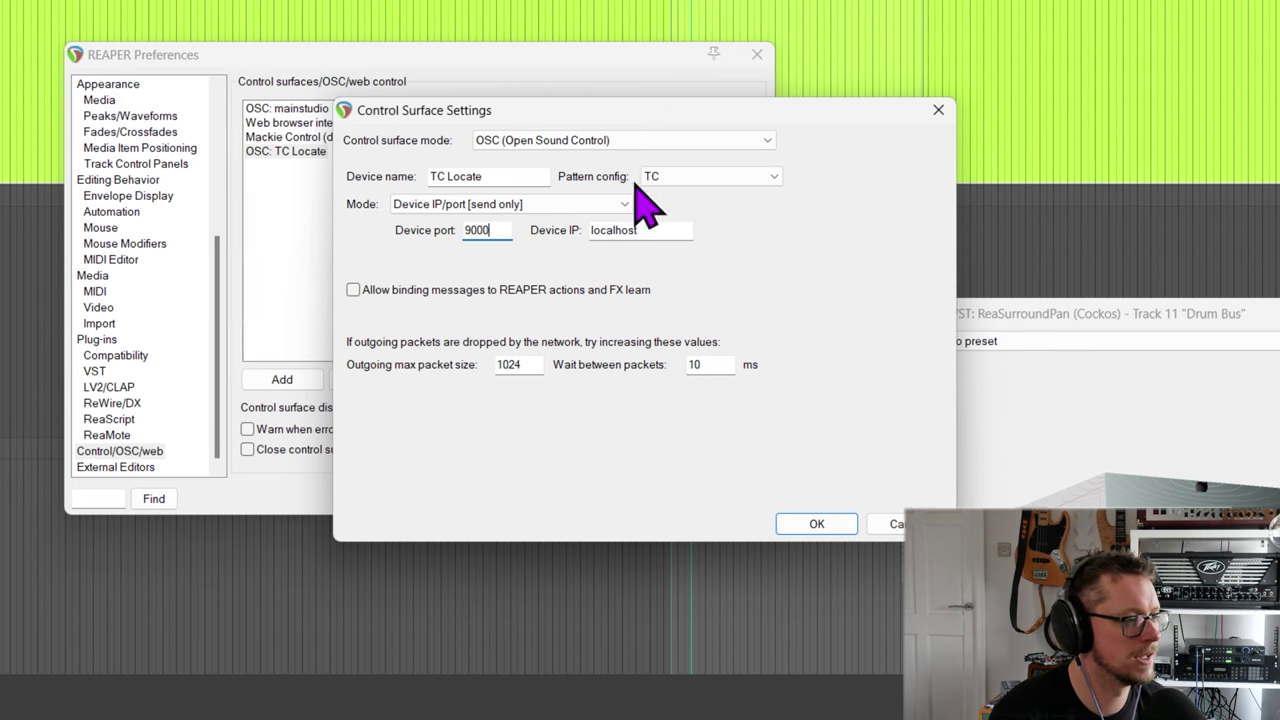
left_click(710, 180)
left_click(880, 232)
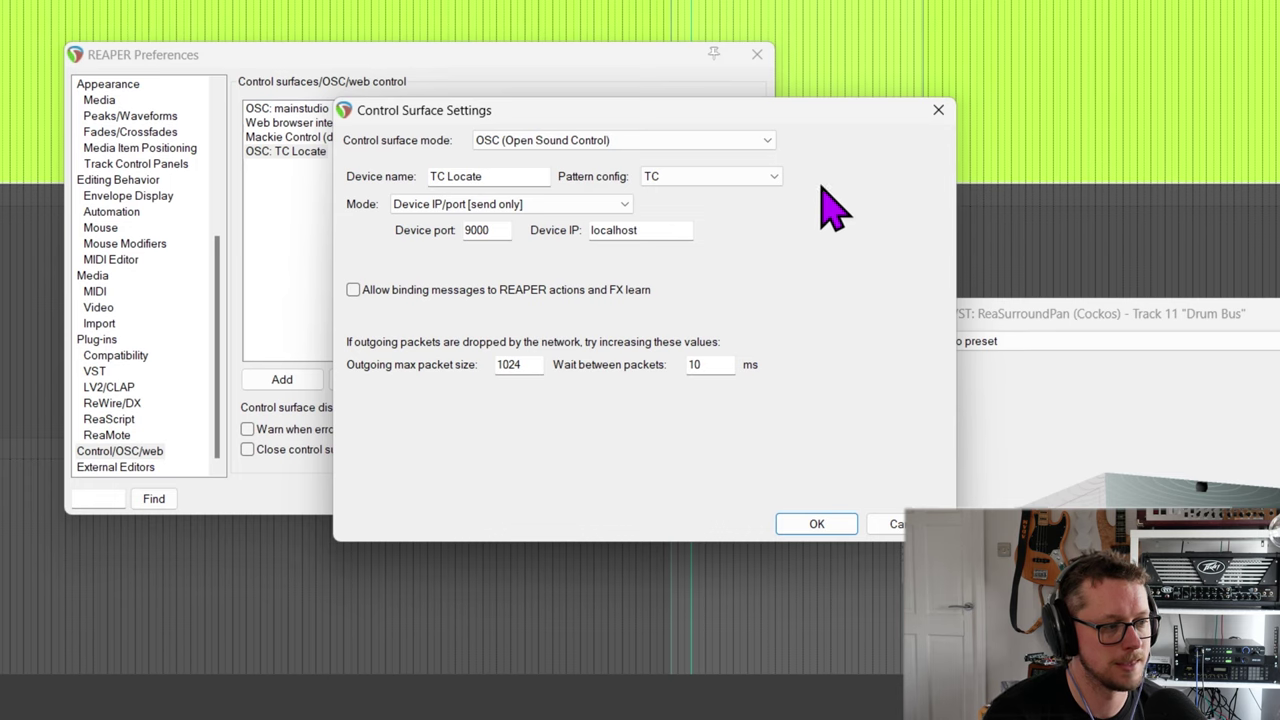
left_click(816, 524)
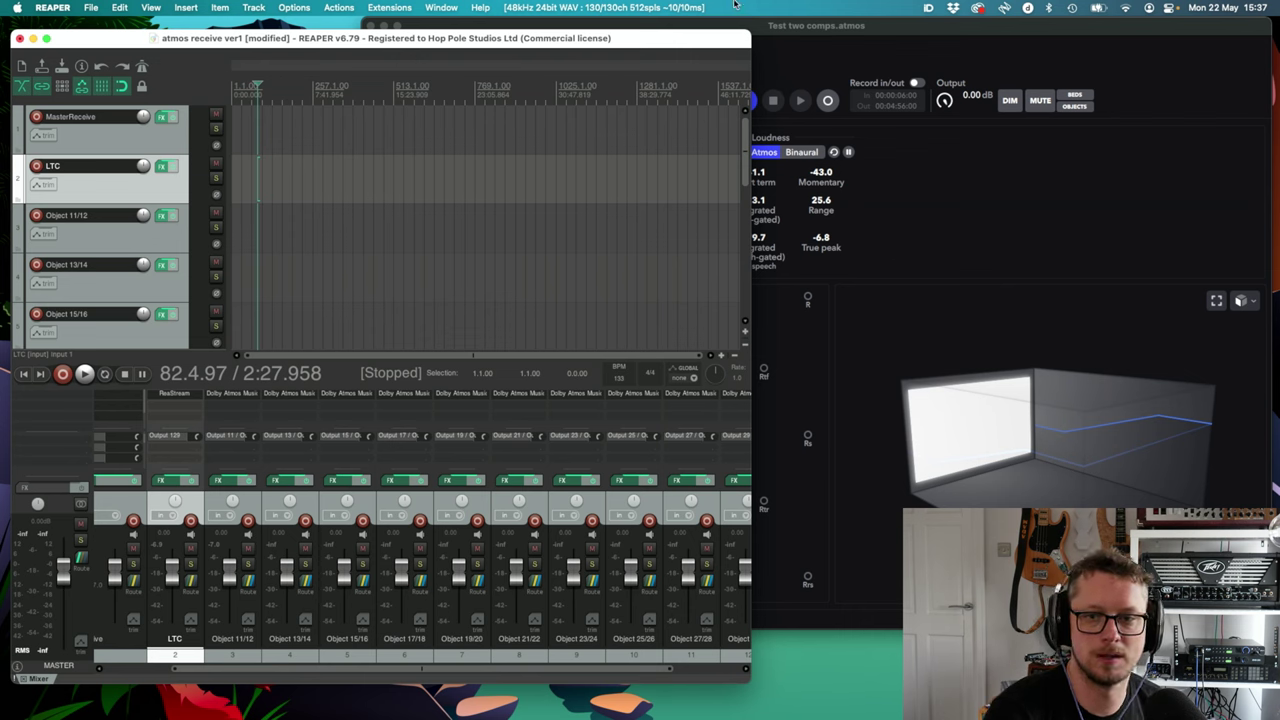
- On the receiving computer, open REAPER's Control/OSC/web preferences and select the OSC TC Locate entry
left_click(620, 4)
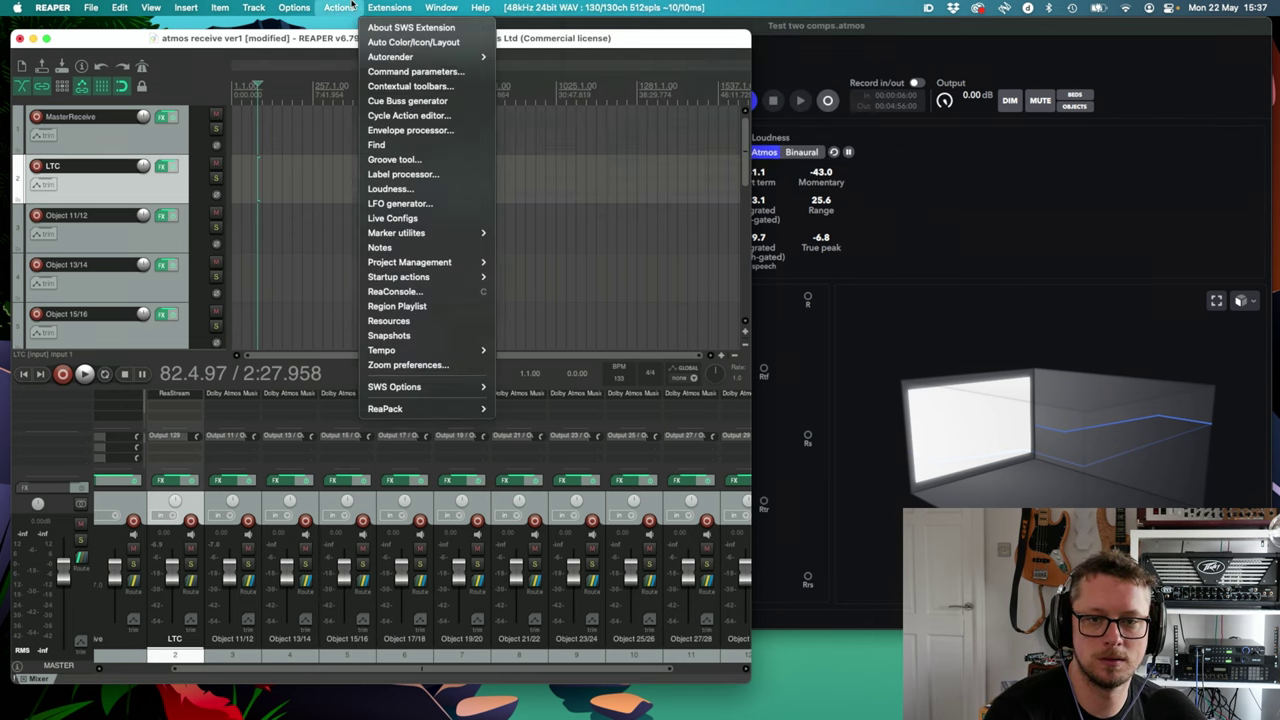
left_click(550, 27)
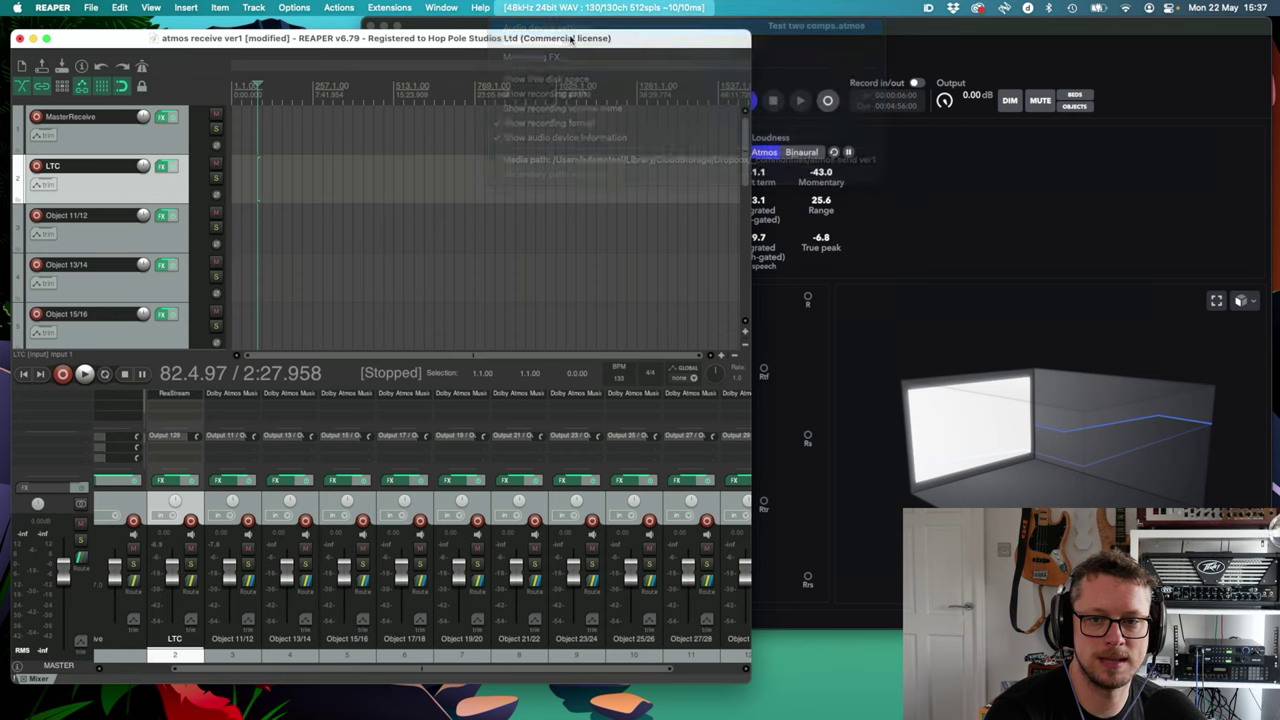
scroll(138, 462, "down", 10)
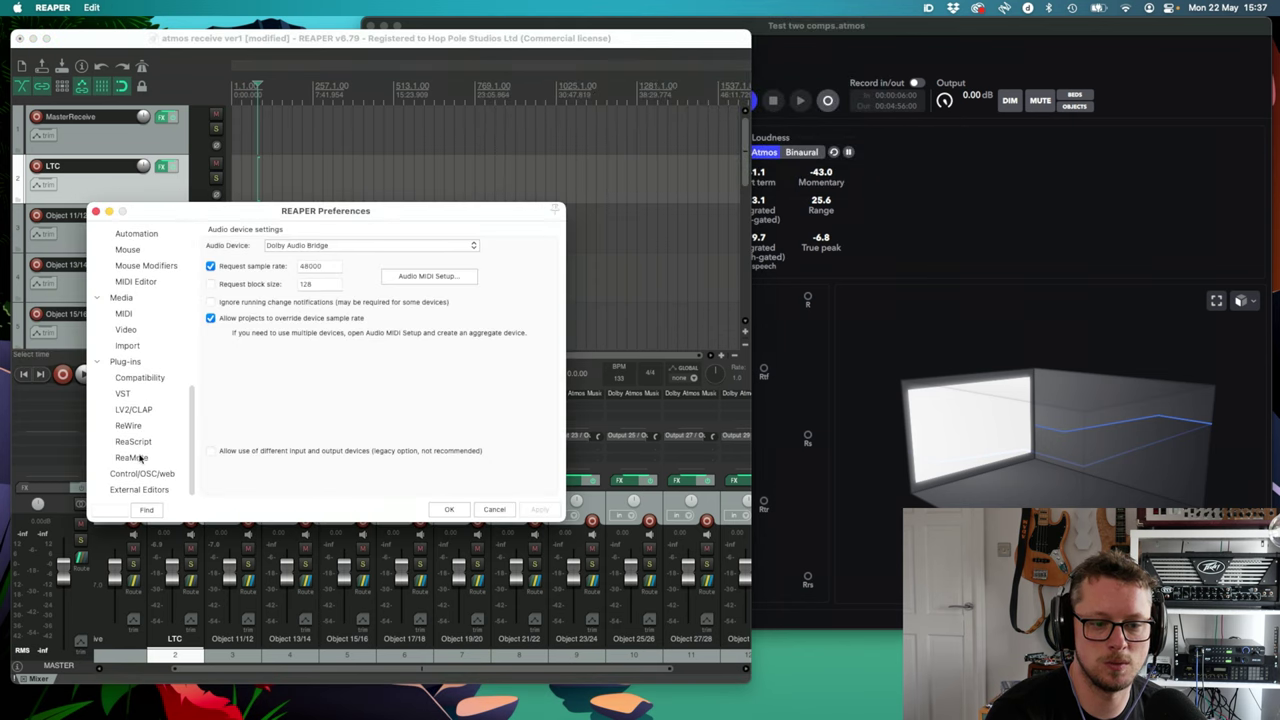
left_click(136, 474)
left_click(248, 254)
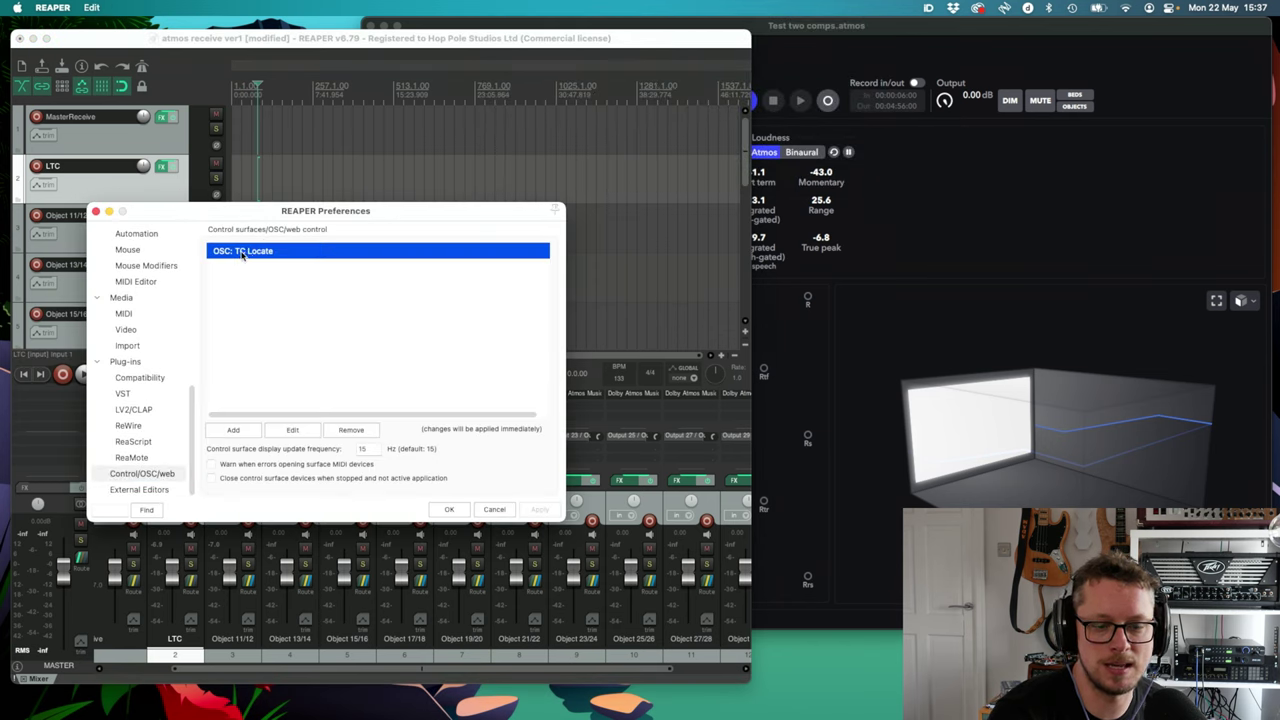
- Review the receiving TC Locate entry's mode, listen port and local IP, then close its settings and the preferences
double_click(248, 254)
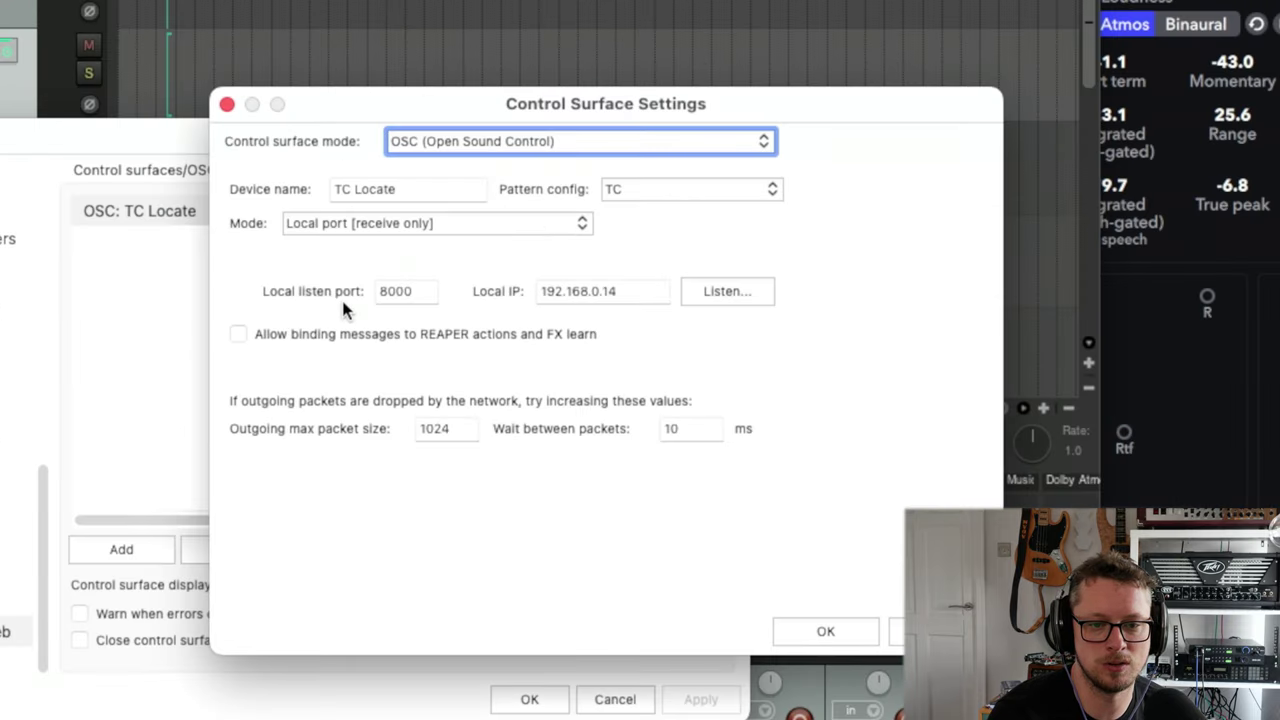
left_click(631, 300)
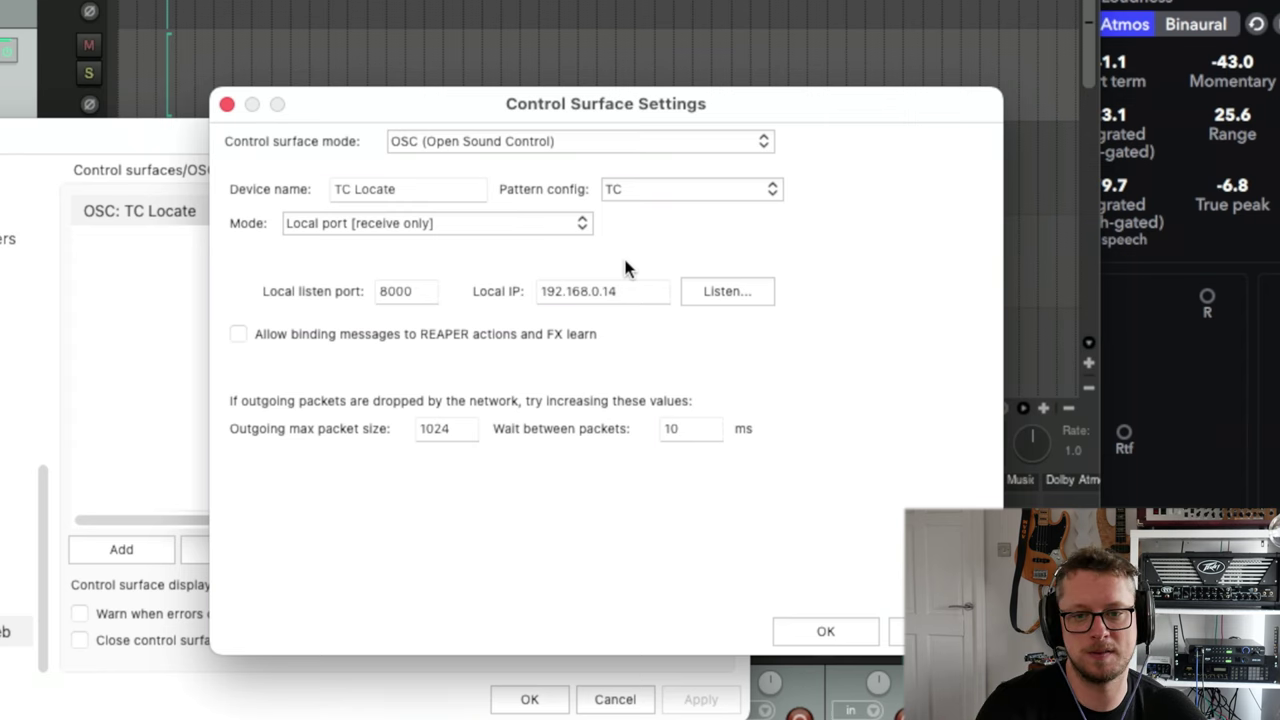
left_click(826, 633)
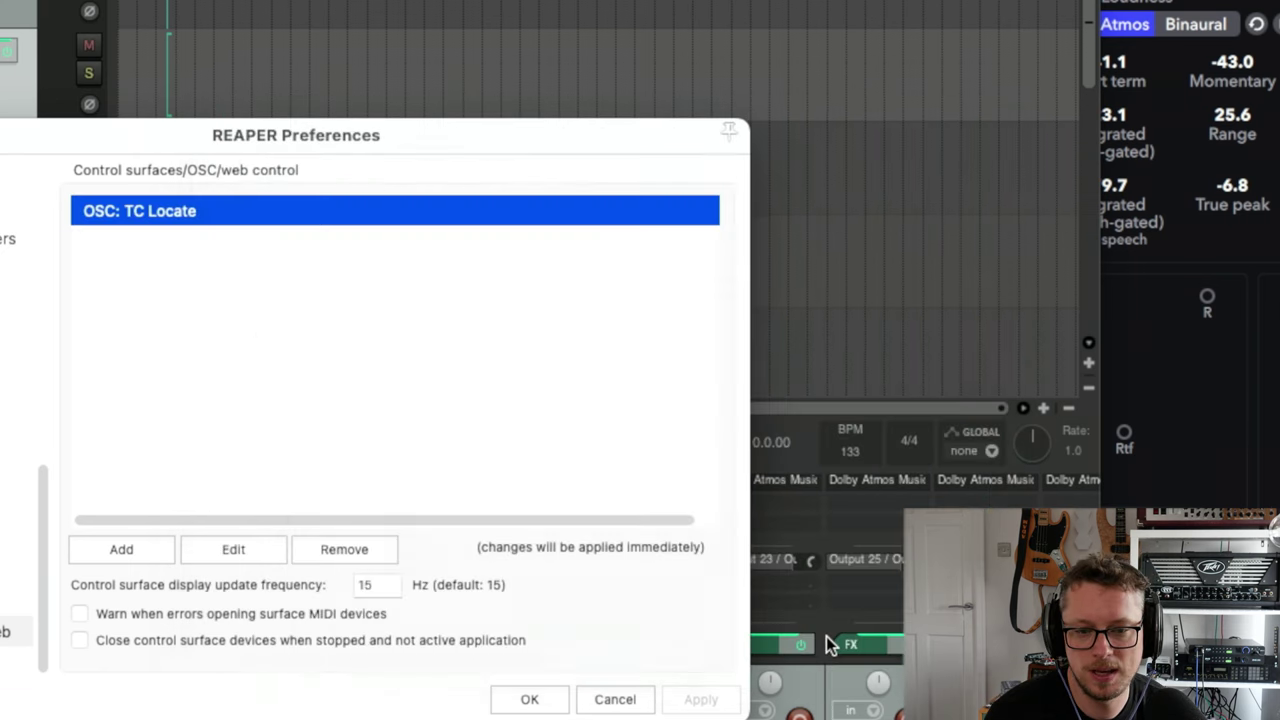
left_click(527, 699)
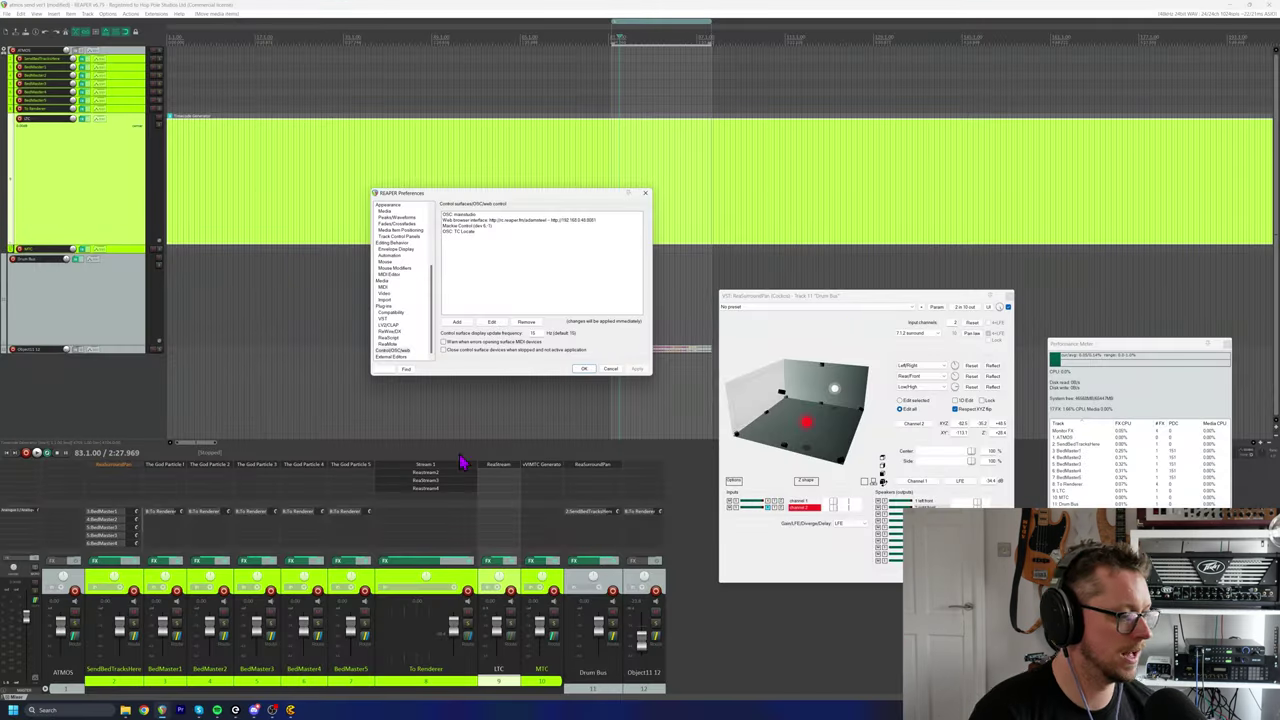
- Examine the loaded script and listening address in the OSCII-bot log, then return to REAPER and close the preferences
left_click(900, 117)
left_click(840, 123)
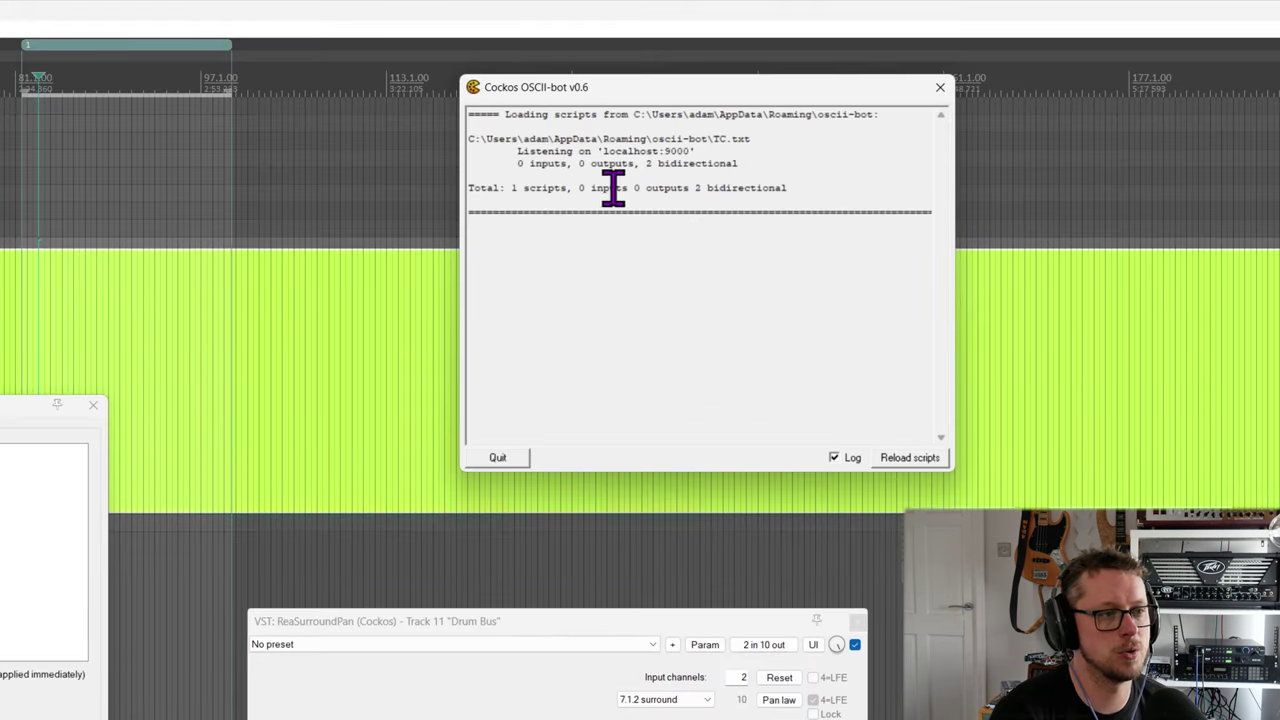
mouse_move(503, 114)
left_mouse_down()
mouse_move(603, 251)
mouse_move(510, 112)
left_mouse_up()
left_click(614, 263)
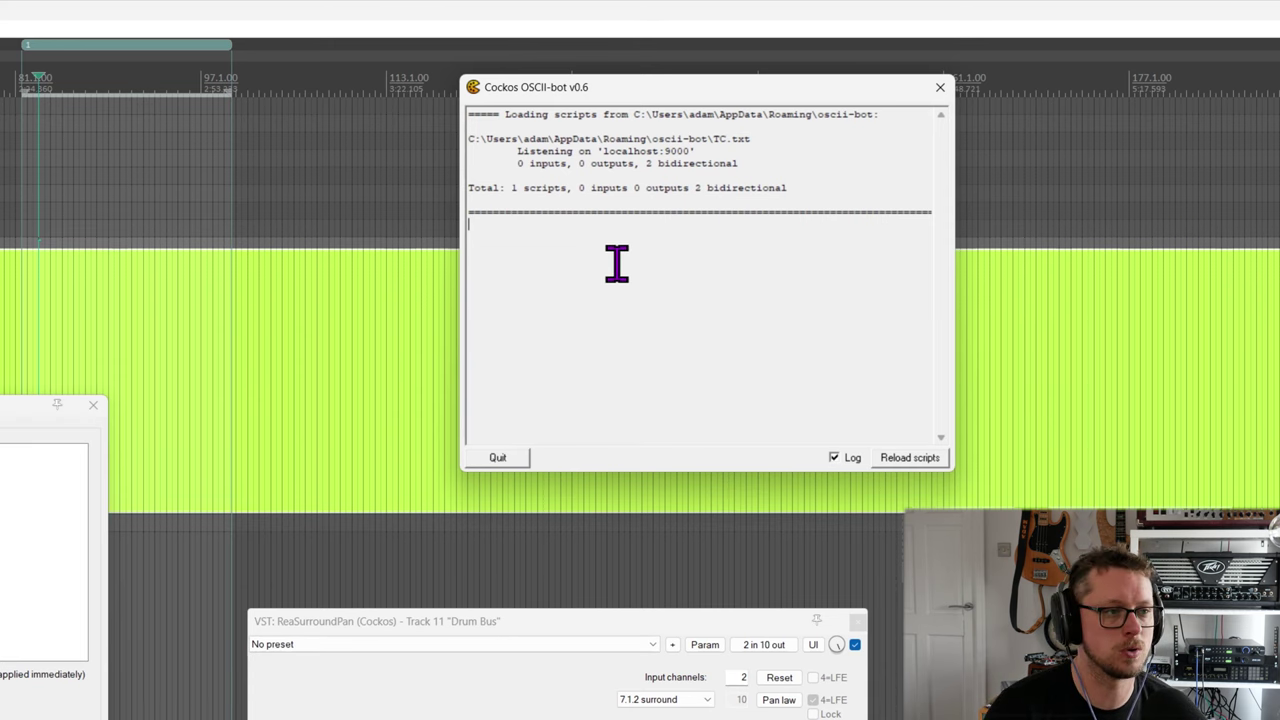
key("alt+Tab")
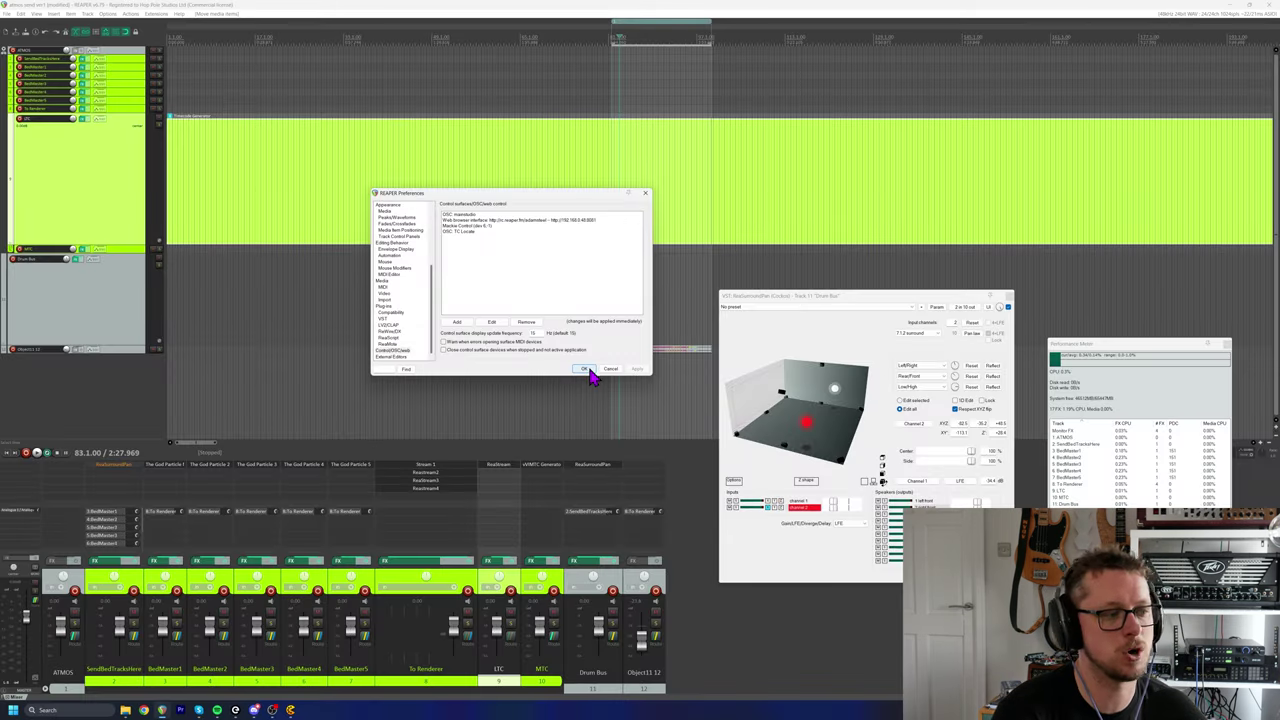
left_click(591, 371)
- Bring OSCII-bot back up on the sending computer and point out its TC.txt script entry
left_click(290, 710)
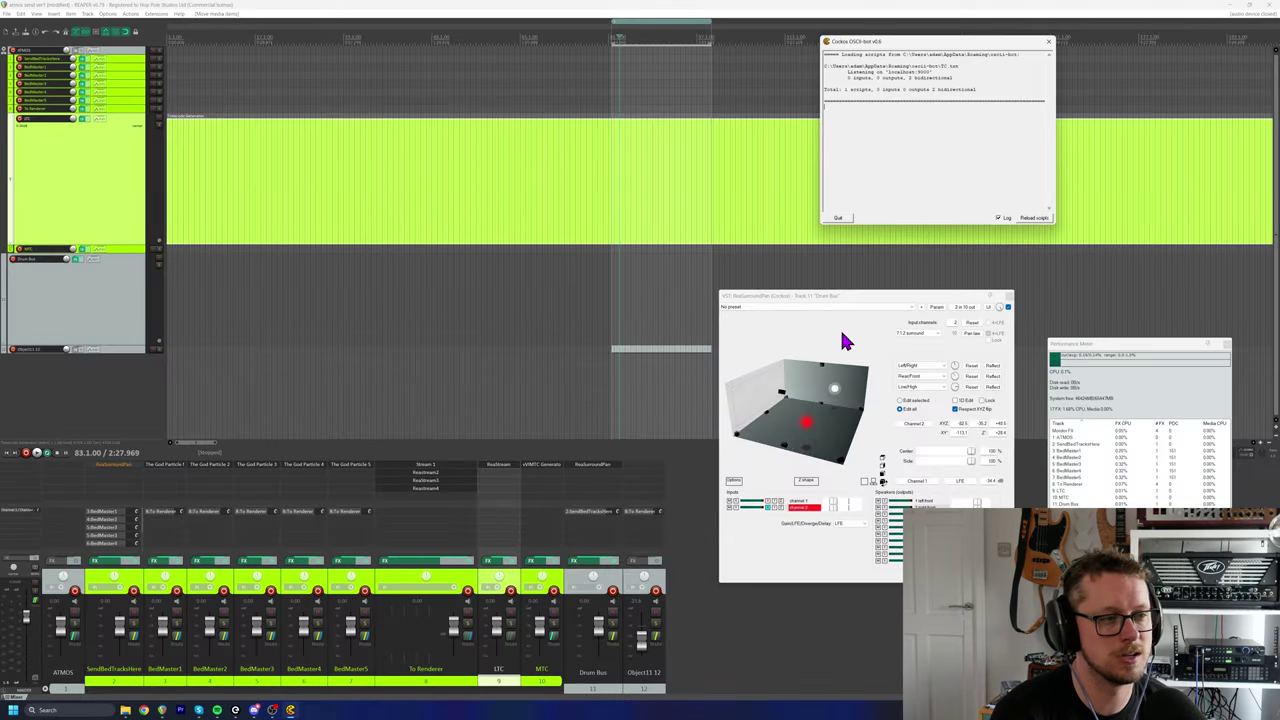
left_click_drag(888, 55, 906, 120)
left_click(906, 120)
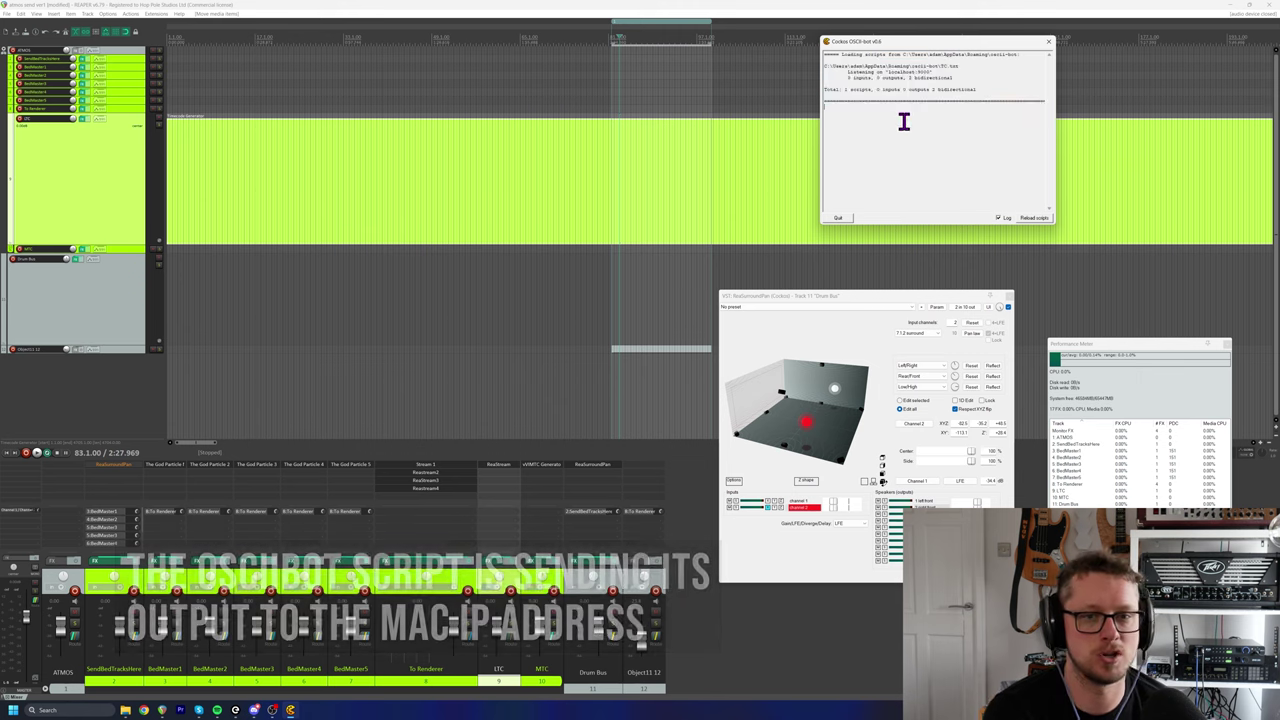
- Relocate the edit cursor to several positions on the sending project's timeline, leaving it at 71.3.00
left_click(570, 68)
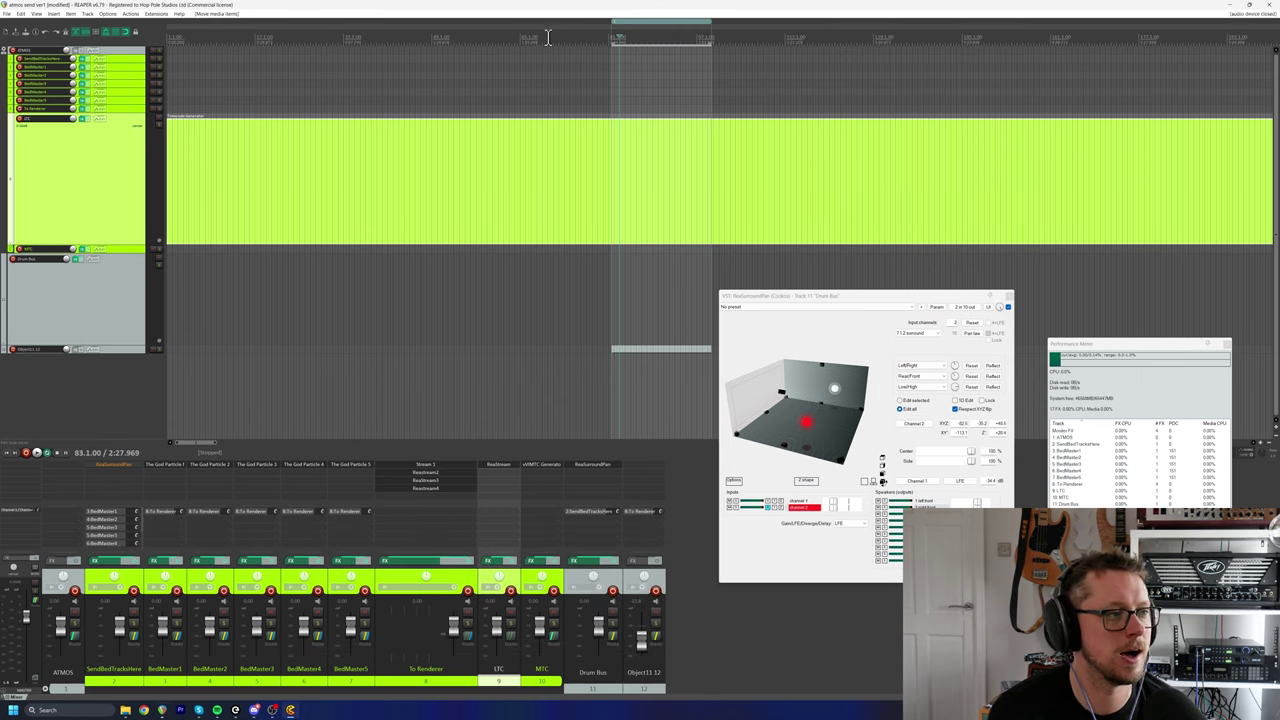
left_click(762, 35)
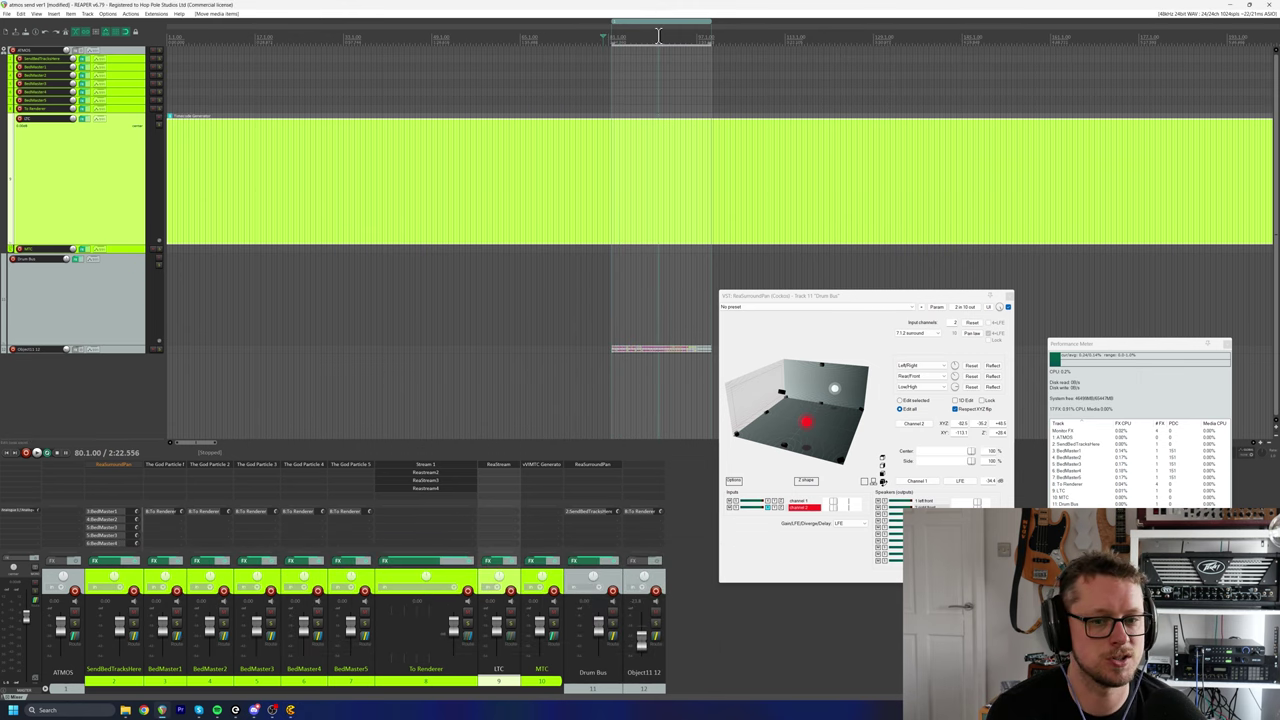
left_click(643, 195)
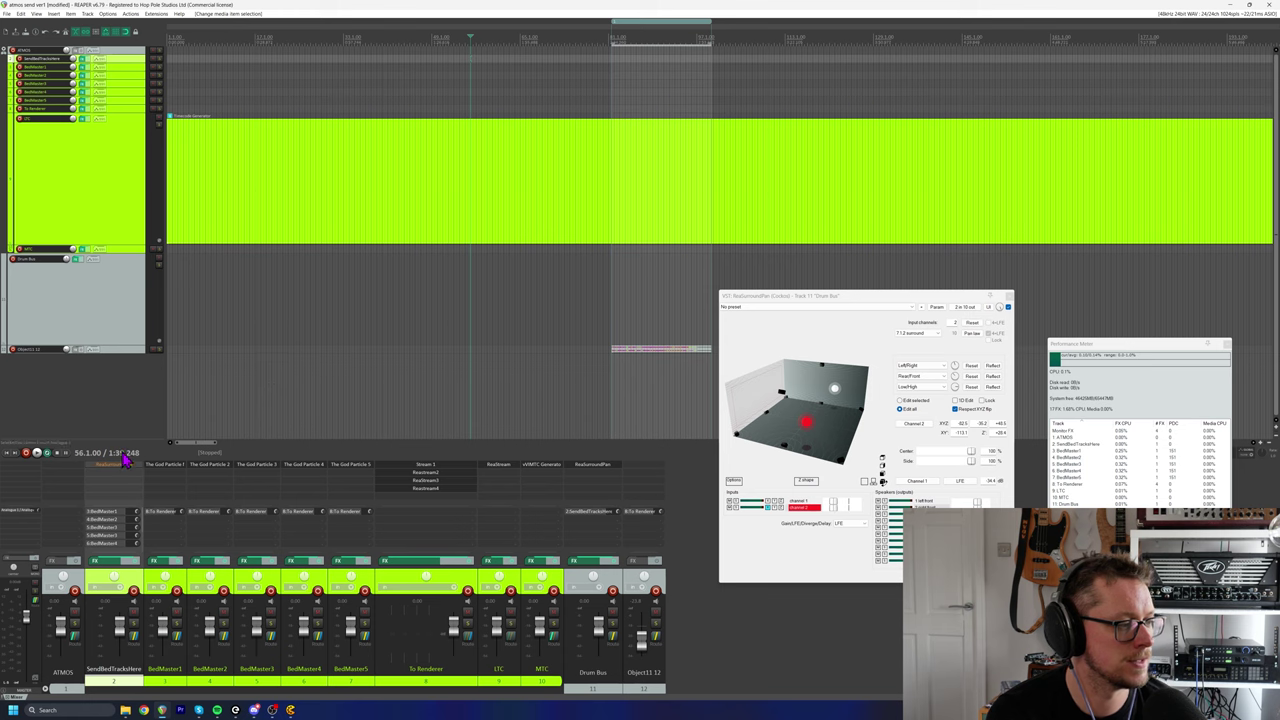
left_click(552, 40)
left_click(655, 35)
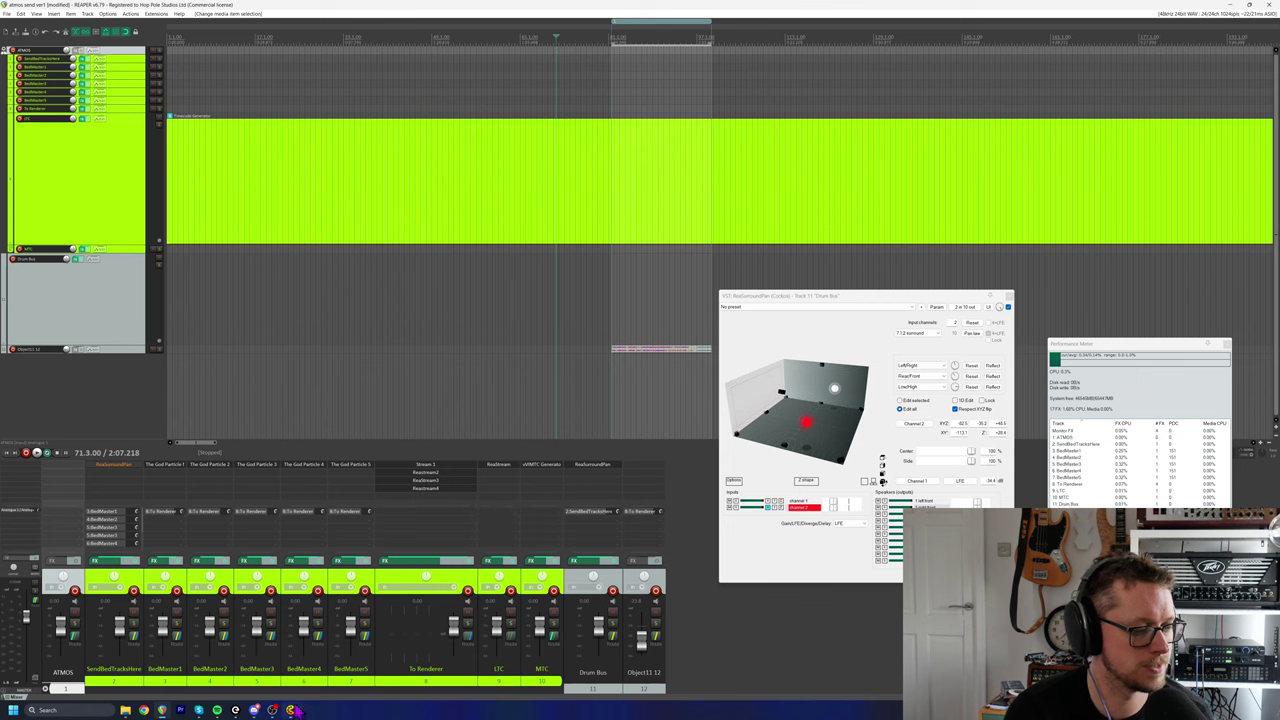
- Recheck the OSCII-bot script log, then open the Object 13/14 track's Dolby Atmos Music Panner on the receiving computer
left_click_drag(889, 134, 757, 57)
left_click(866, 143)
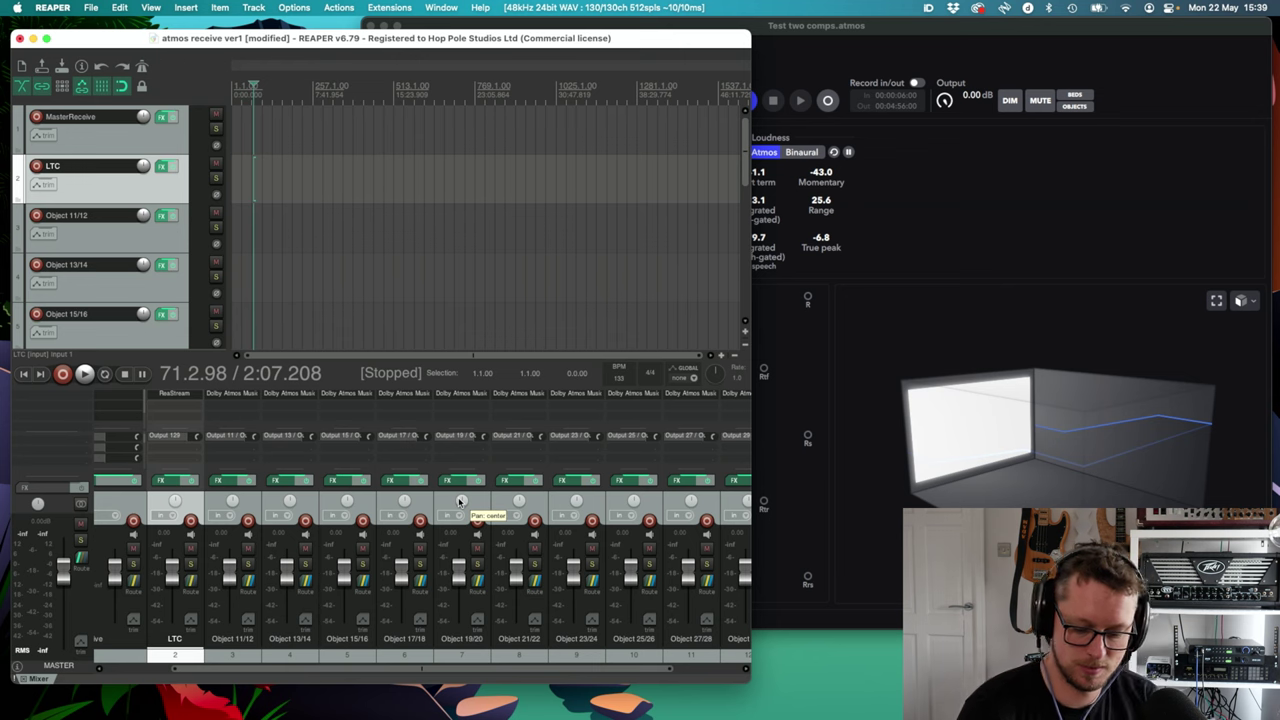
left_click(298, 395)
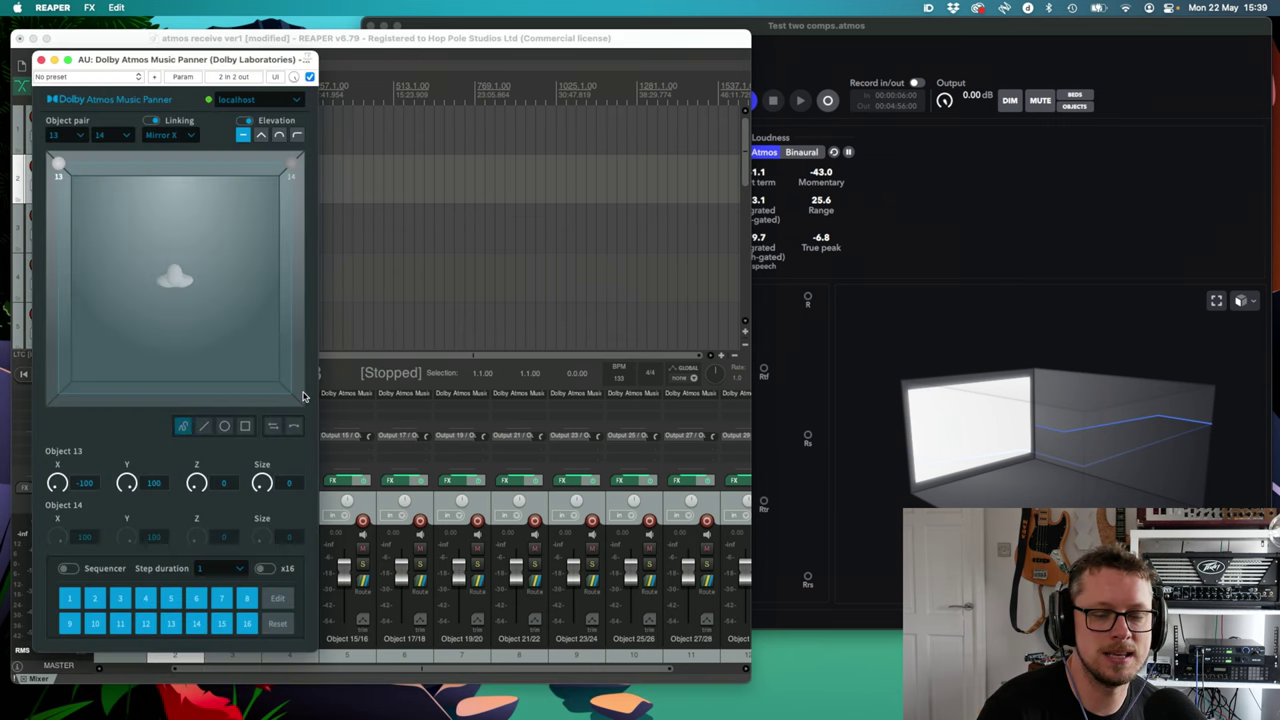
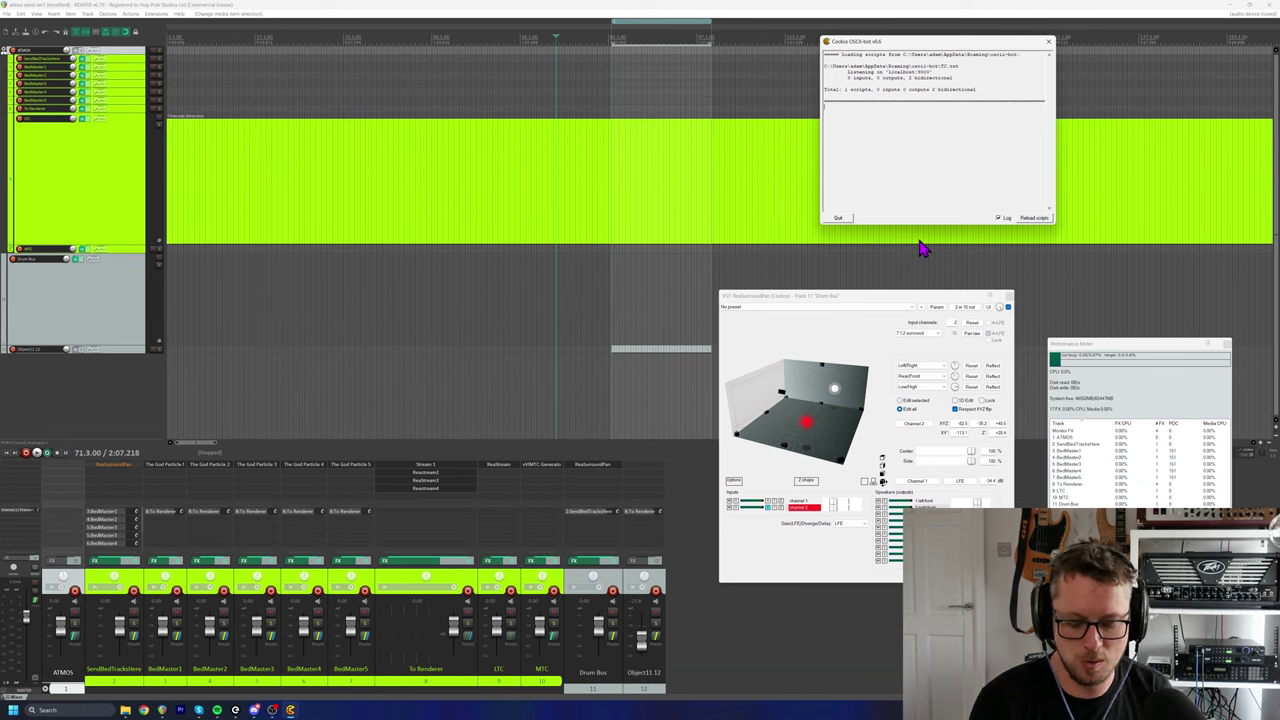
- Back on the sending computer, open The God Particle on the BedMaster1 track and move its window clear of the other plug-in windows
left_click(183, 588)
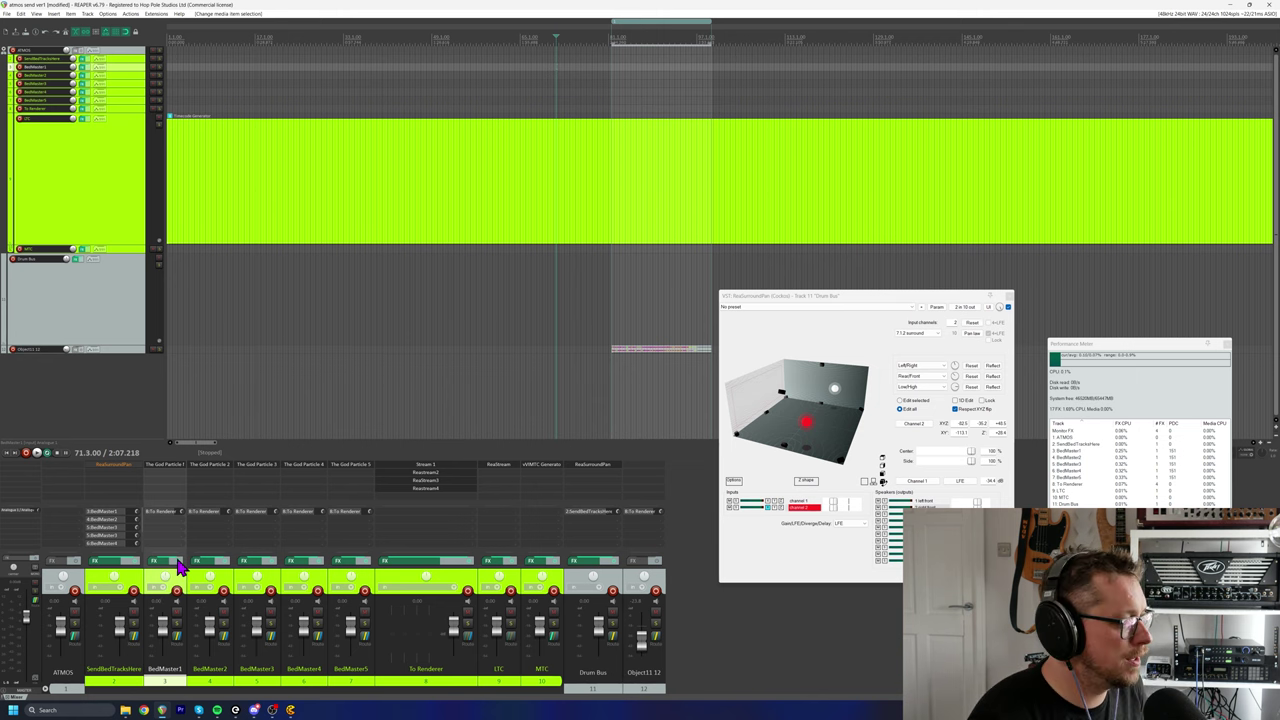
left_click(140, 580)
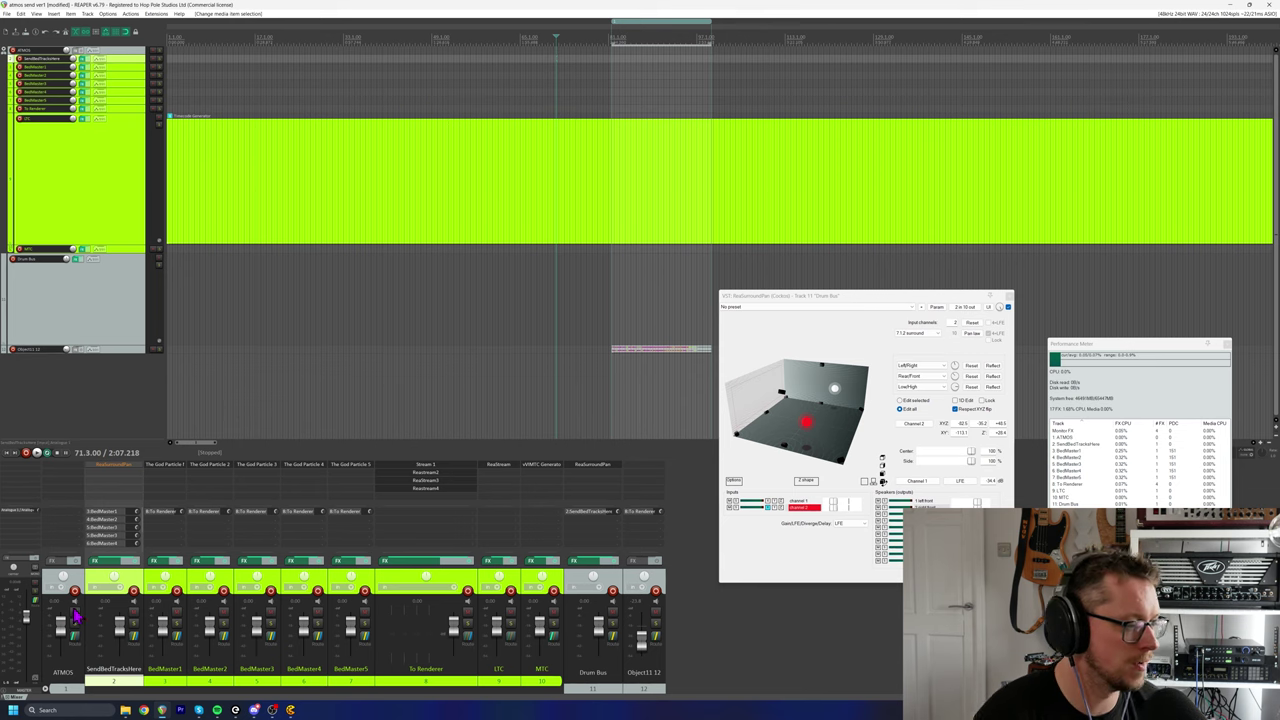
left_click(167, 468)
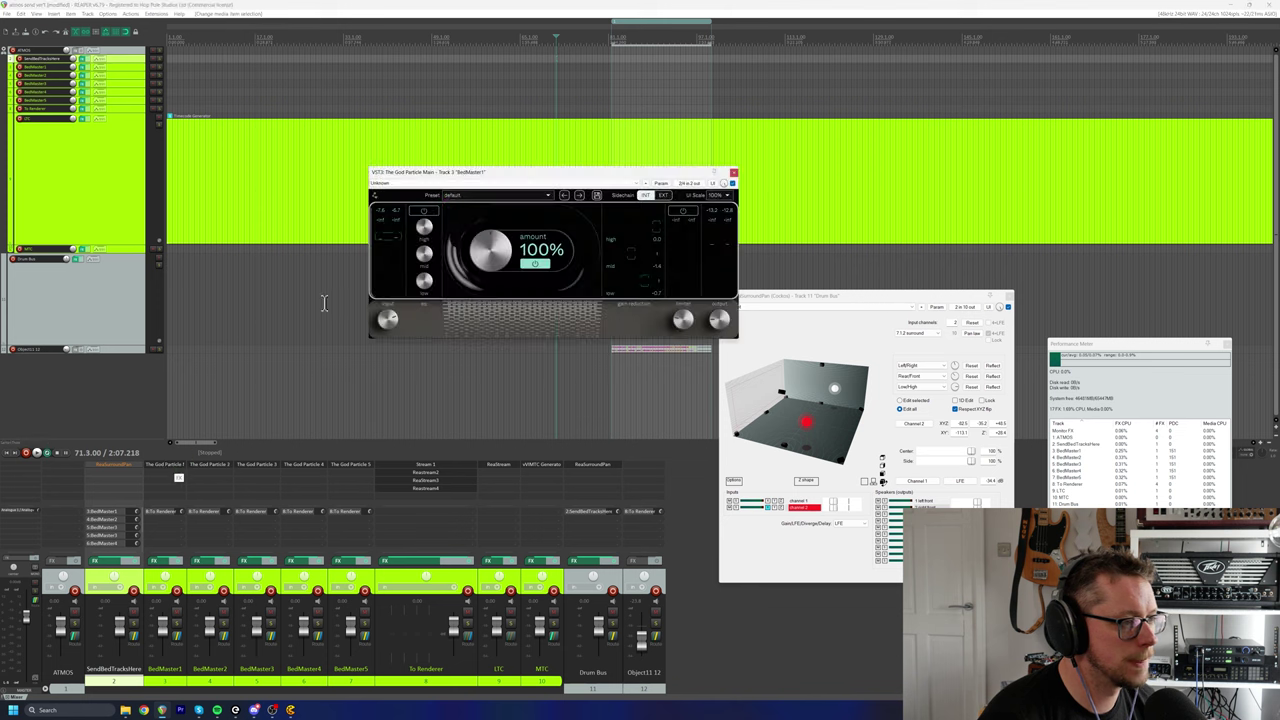
left_click_drag(489, 177, 308, 95)
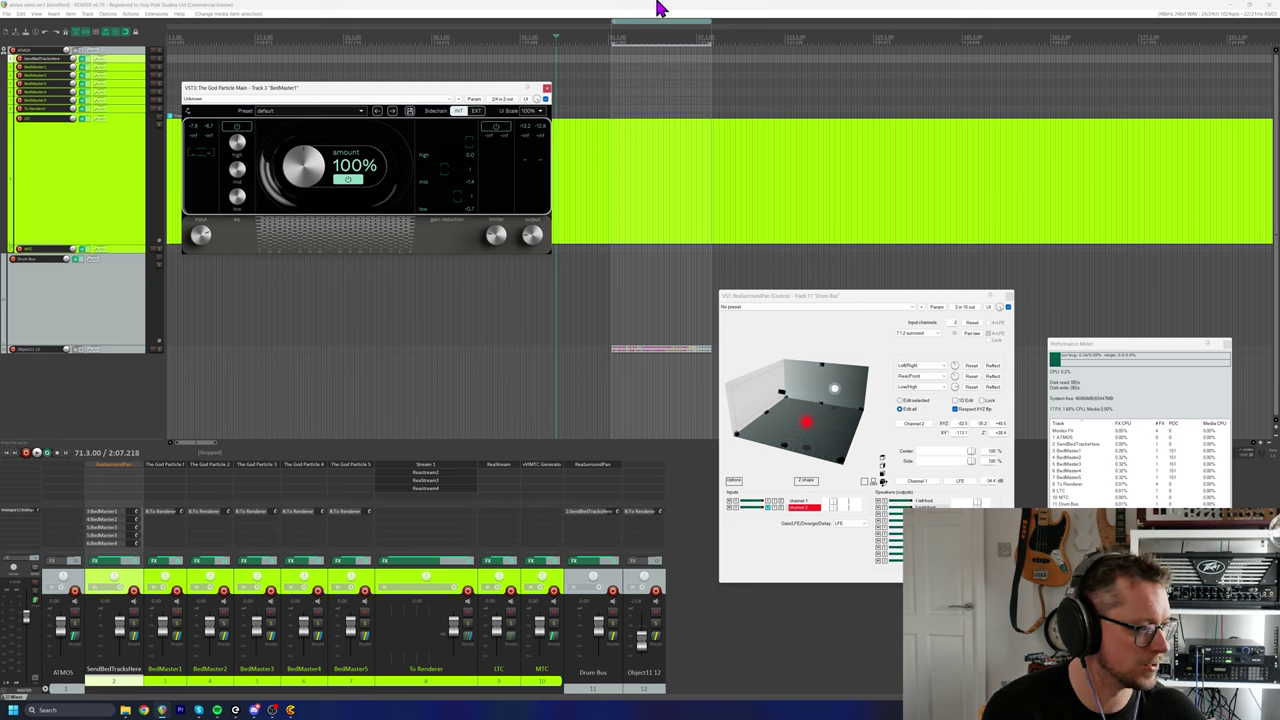
- Open The God Particle plug-in windows on the BedMaster2, BedMaster3, BedMaster4 and BedMaster5 tracks
left_click(209, 464)
left_click(256, 464)
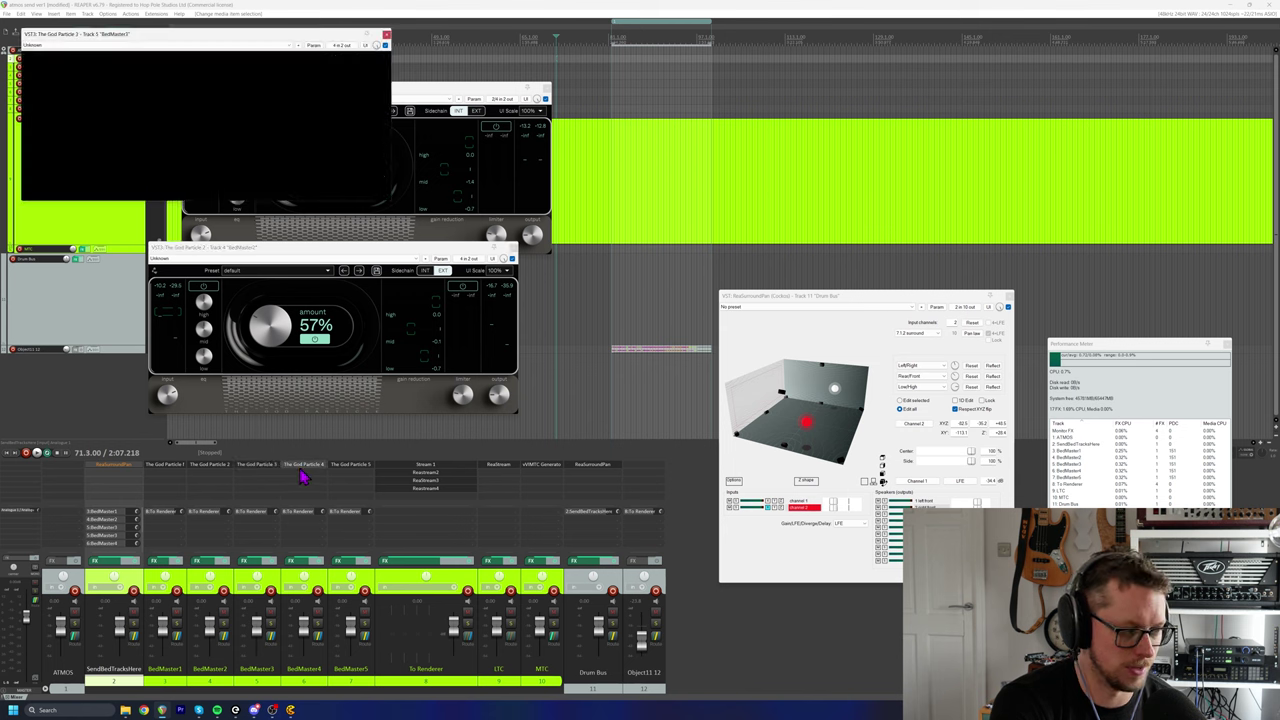
left_click(304, 464)
left_click(350, 464)
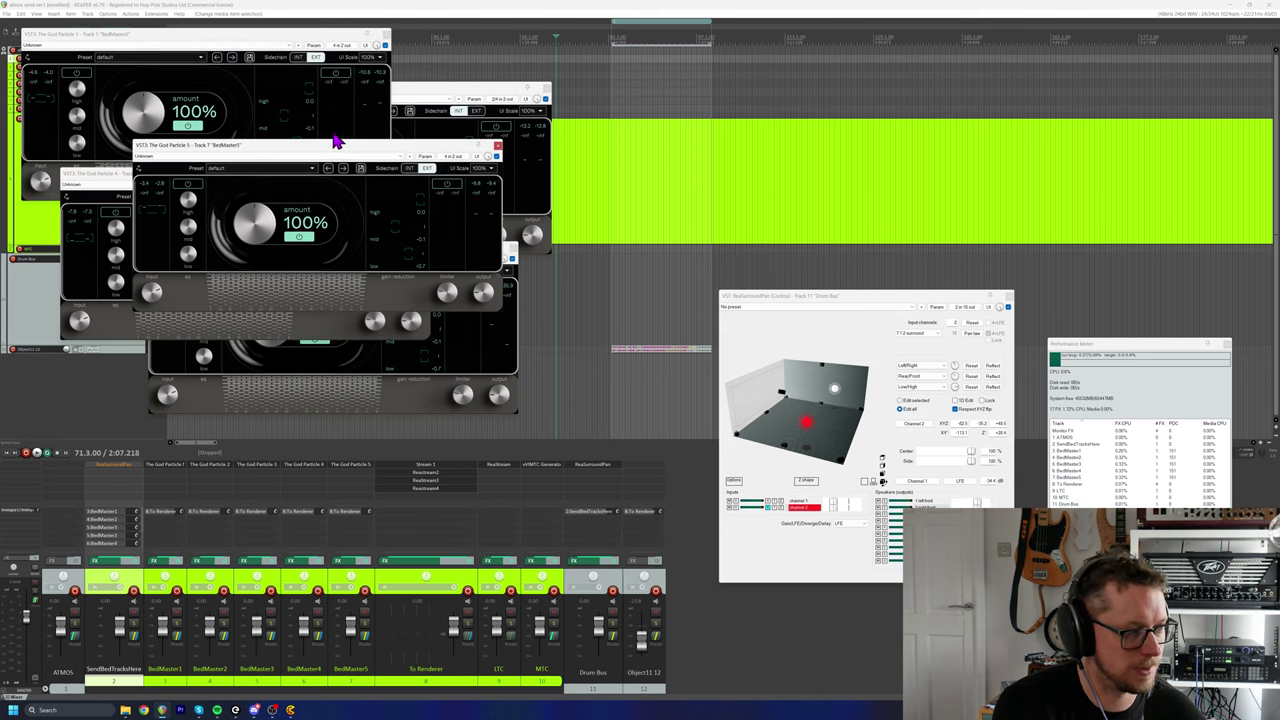
- Move the BedMaster5 God Particle window clear of the others and close the plug-in windows of BedMaster1 through BedMaster4
left_click_drag(347, 150, 923, 245)
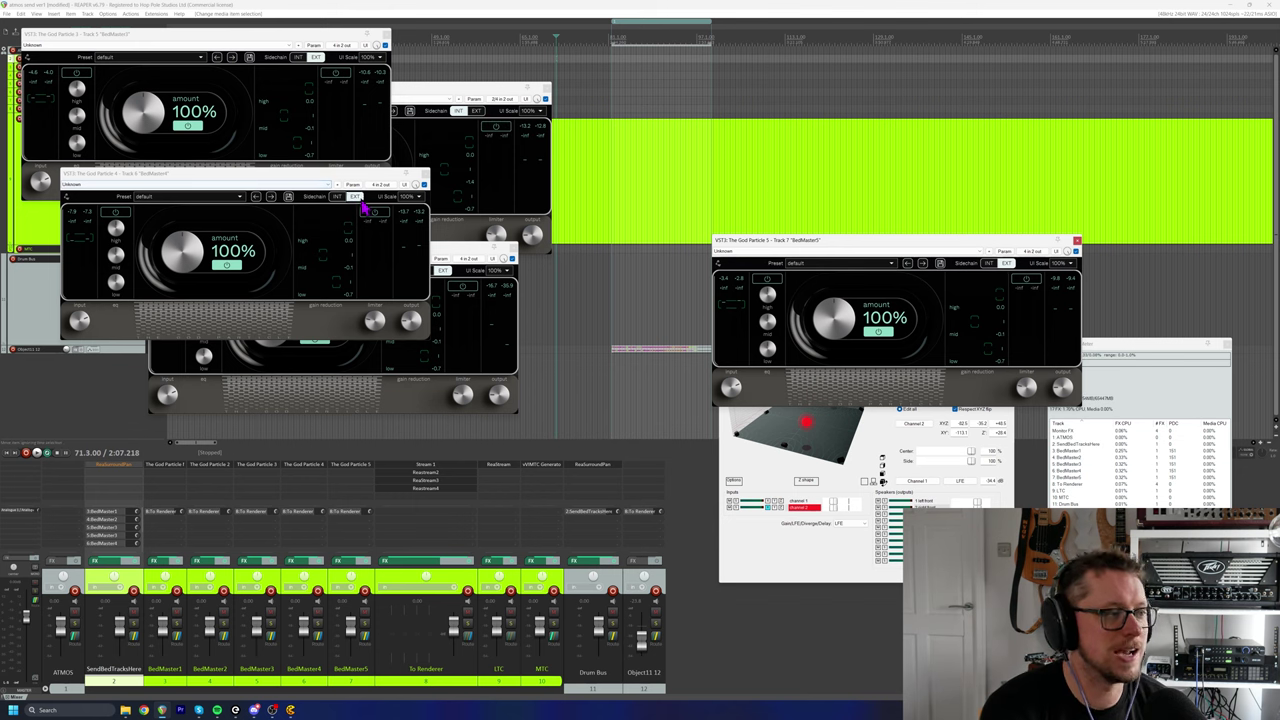
left_click_drag(352, 176, 396, 300)
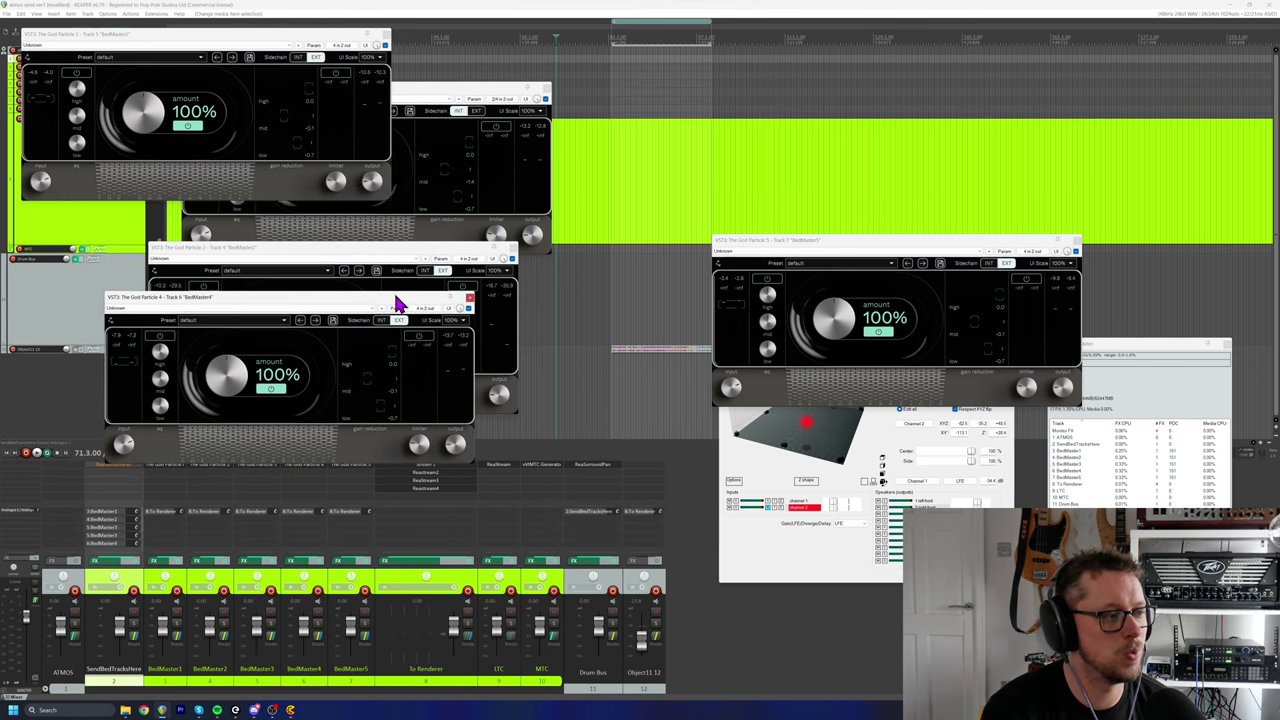
left_click(469, 300)
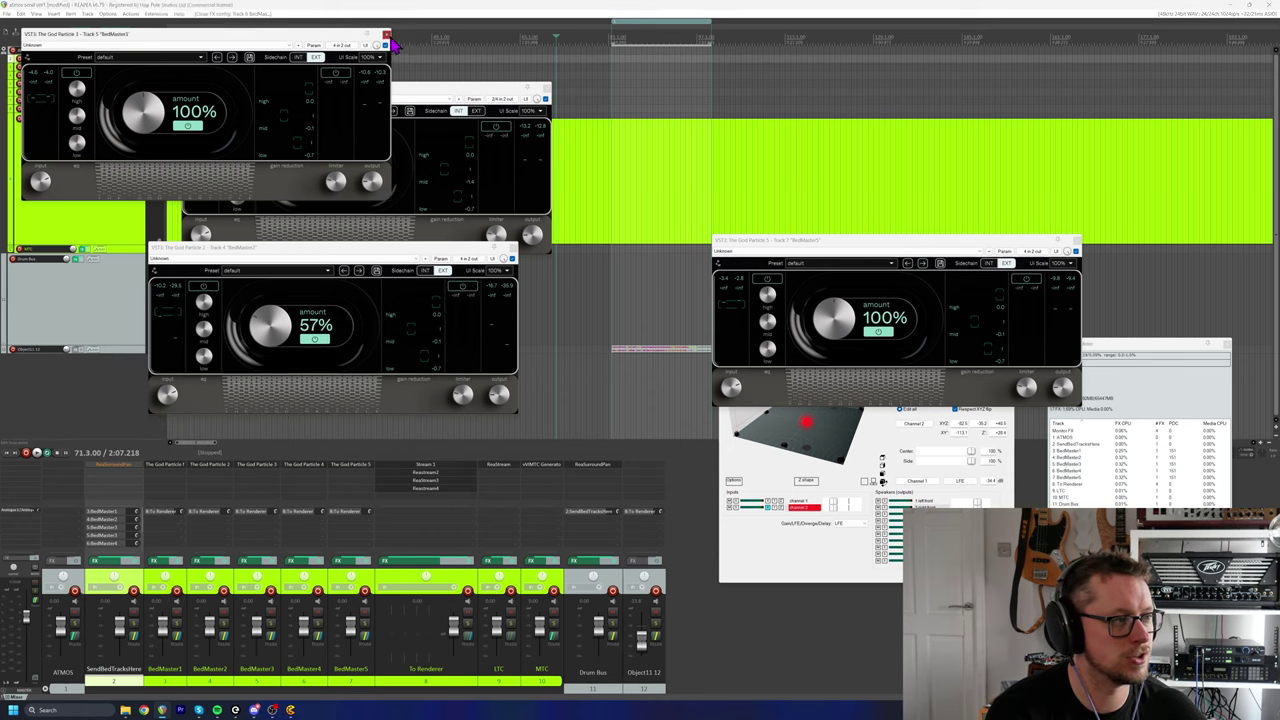
left_click(384, 34)
left_click(546, 88)
left_click(510, 249)
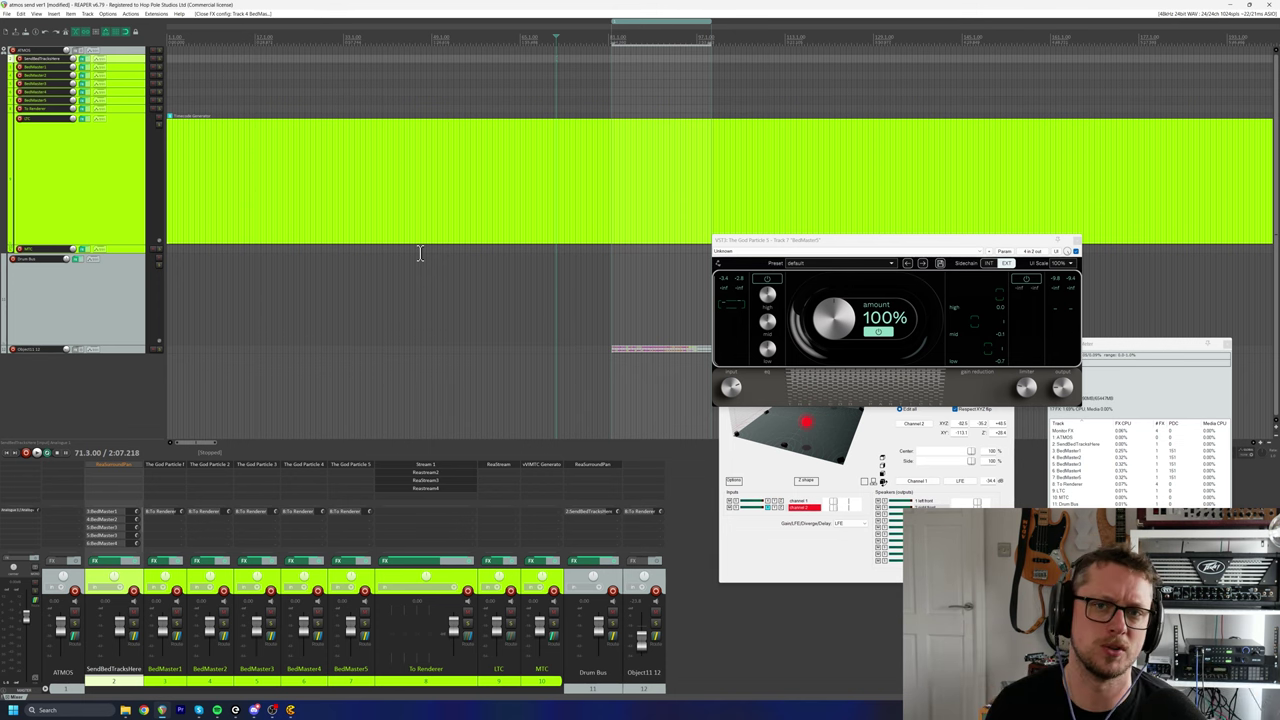
- Reopen The God Particle on BedMaster1 and examine the channel routing of the SendBedTracksHere send to BedMaster2
left_click(165, 464)
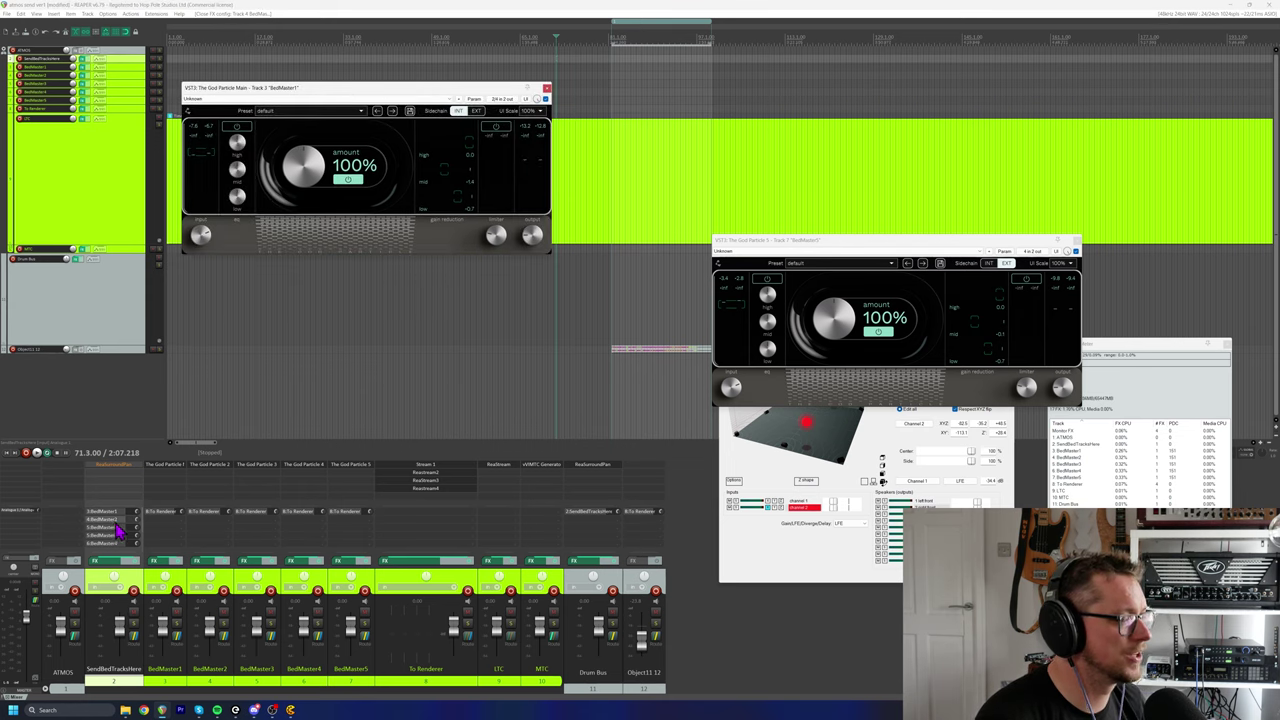
right_click(112, 521)
left_click(191, 537)
left_click_drag(298, 384, 321, 331)
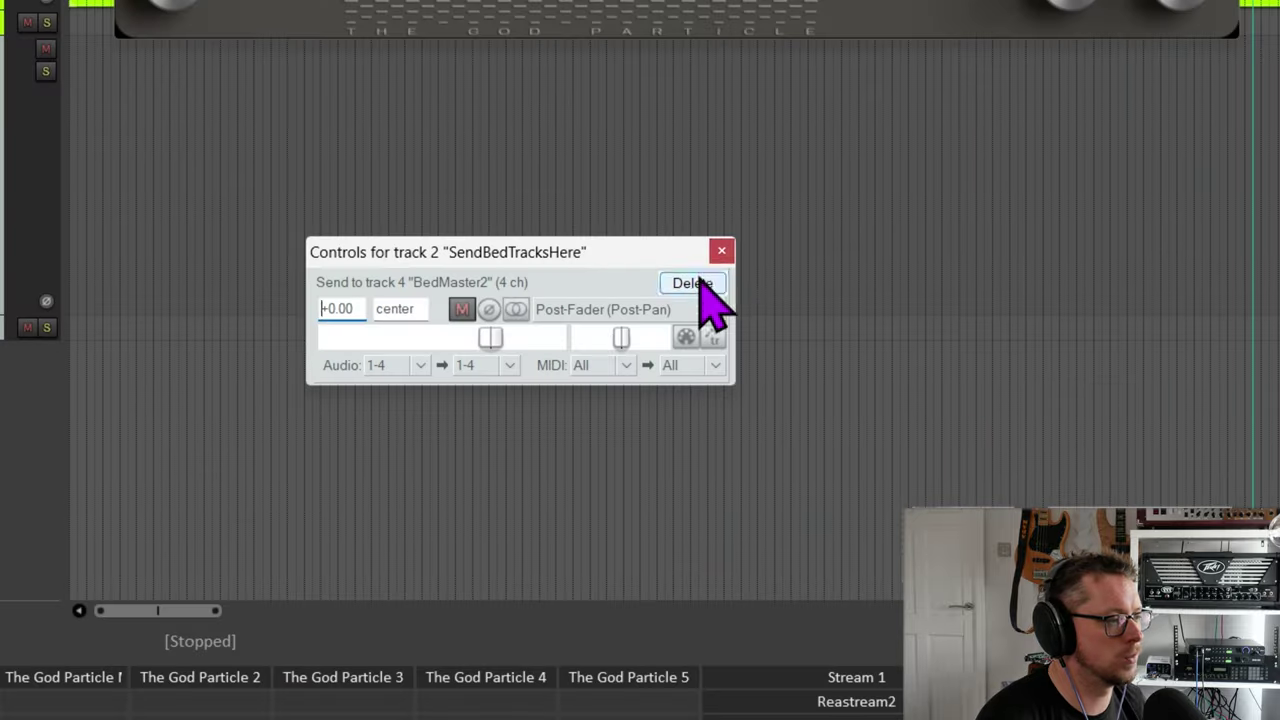
left_click(370, 334)
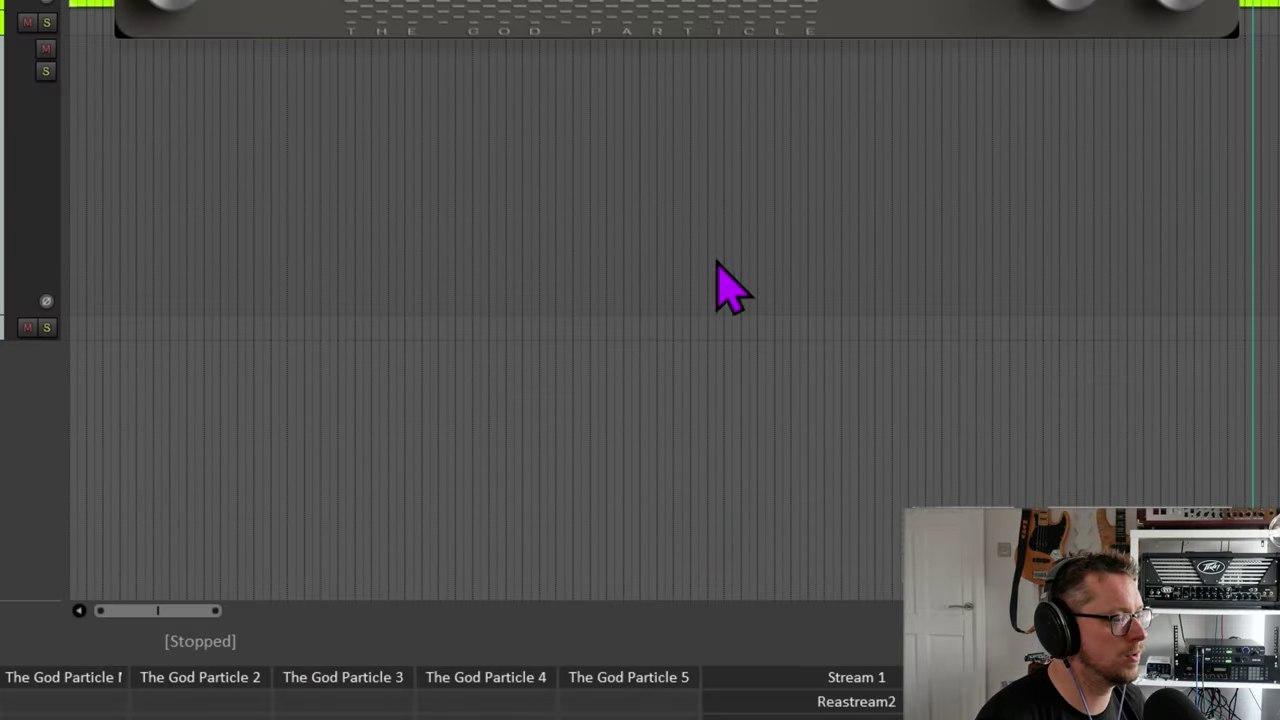
- Open The God Particle 2 on the BedMaster2 track and set its amount to 66%
left_click(190, 700)
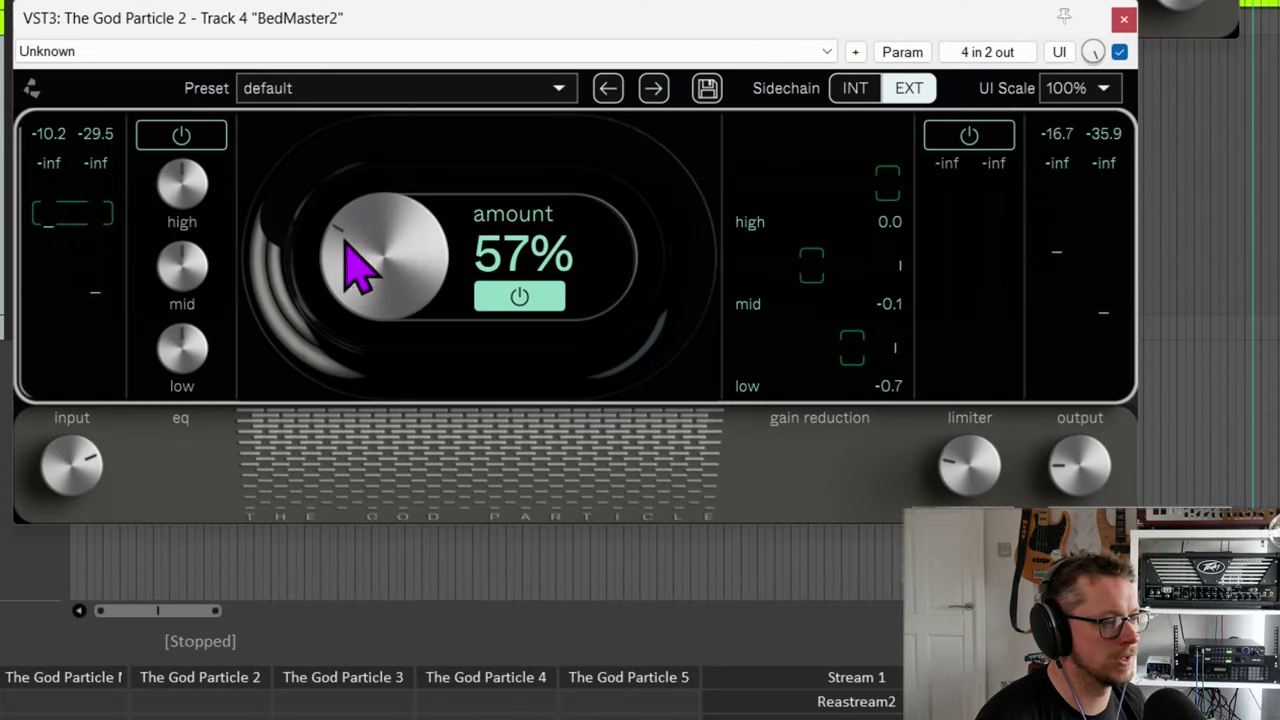
double_click(491, 251)
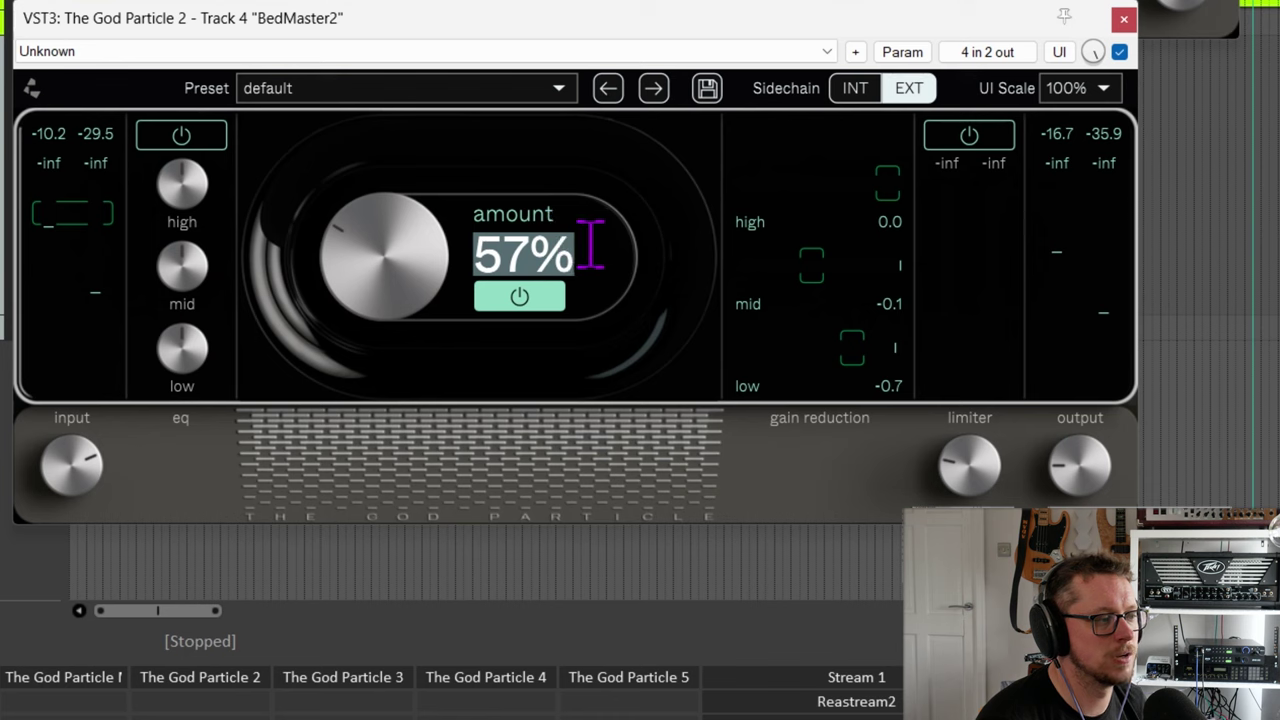
left_click(620, 243)
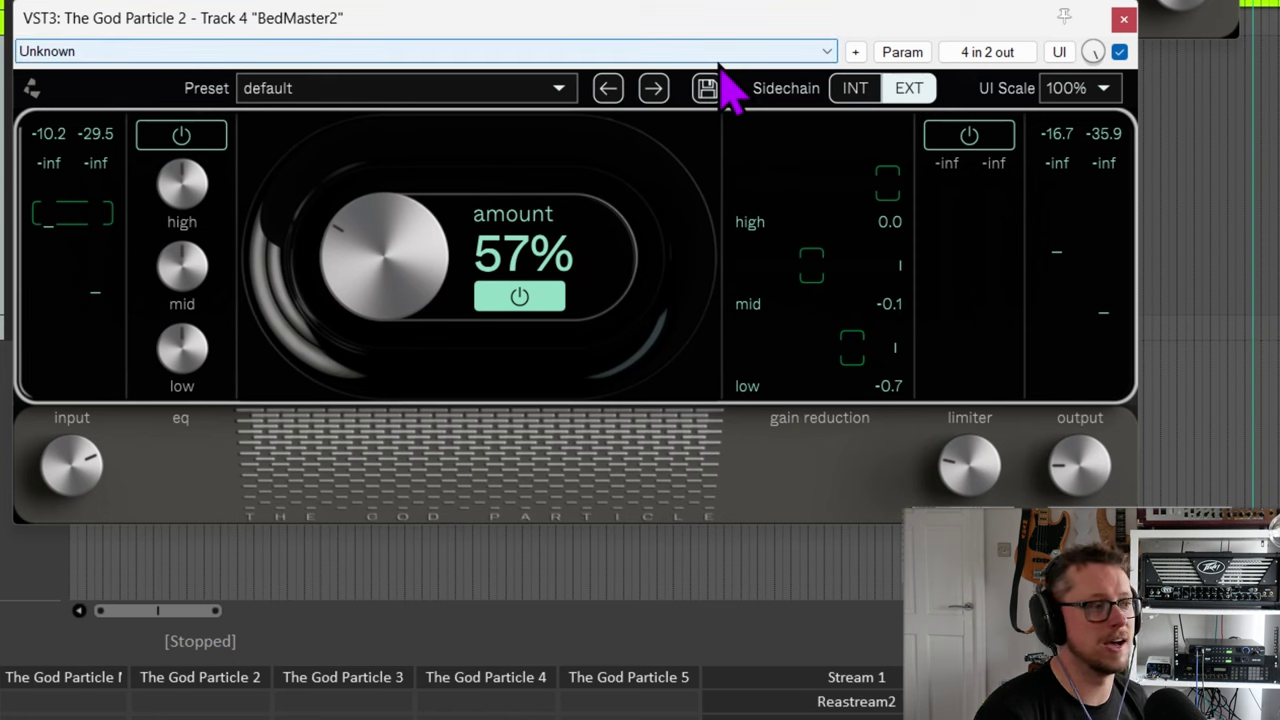
mouse_move(417, 260)
left_mouse_down()
mouse_move(420, 226)
mouse_move(414, 251)
left_mouse_up()
- Inspect the plug-in pin connector for the BedMaster2 God Particle's audio and sidechain inputs, and close its windows
left_click(975, 51)
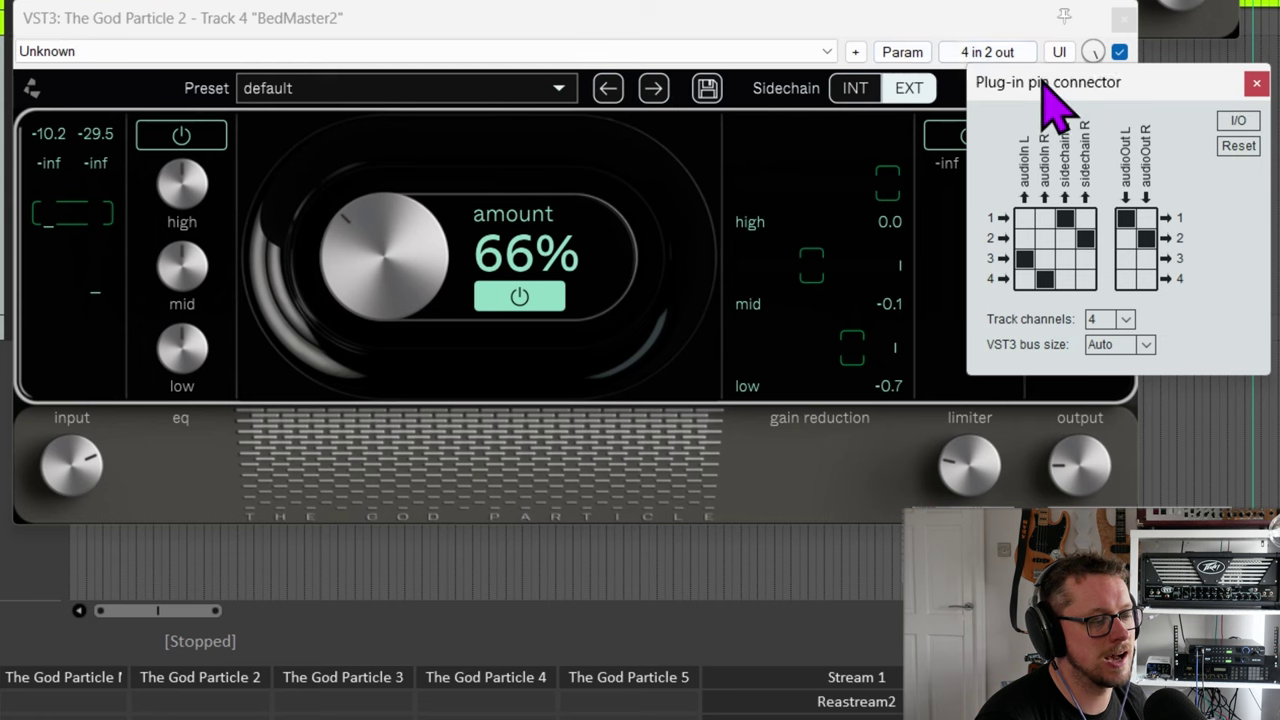
left_click_drag(1037, 80, 985, 80)
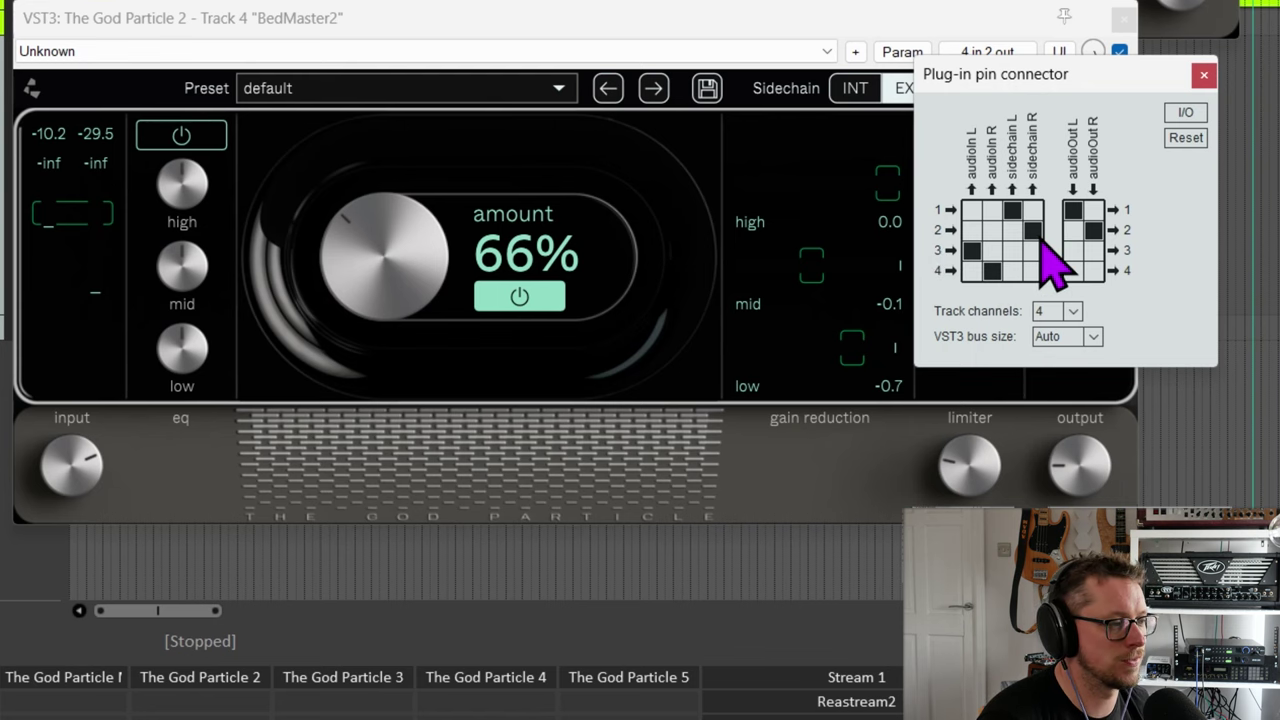
left_click(1204, 74)
left_click(1122, 18)
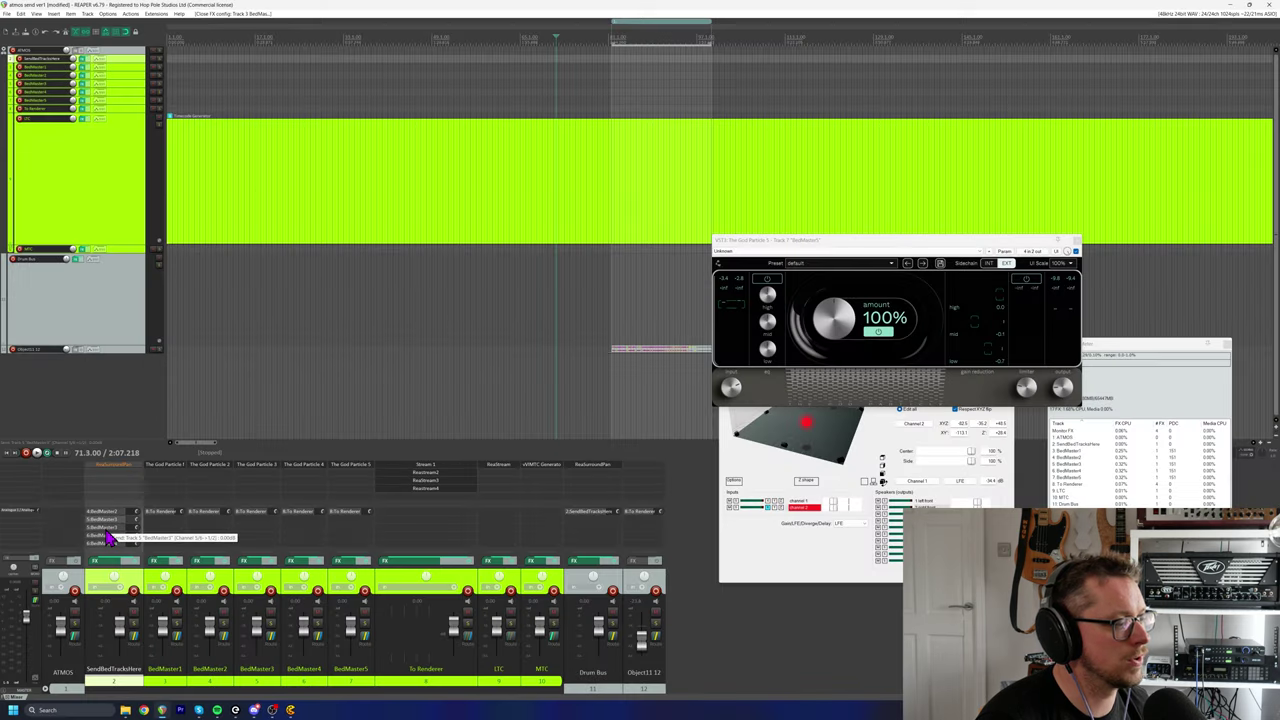
- Check the SendBedTracksHere send controls for BedMaster3, and open The God Particle 3 on BedMaster3 toward the middle of the screen
left_click(124, 528)
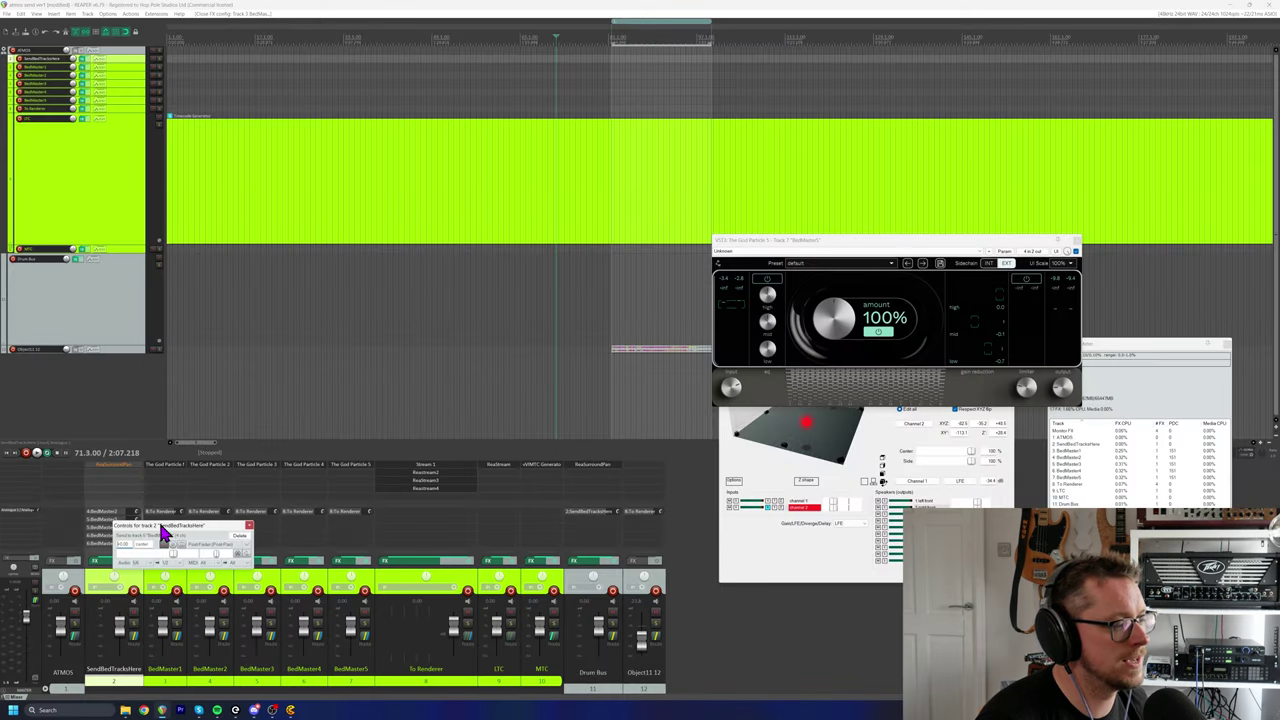
left_click_drag(166, 531, 222, 308)
left_click(257, 466)
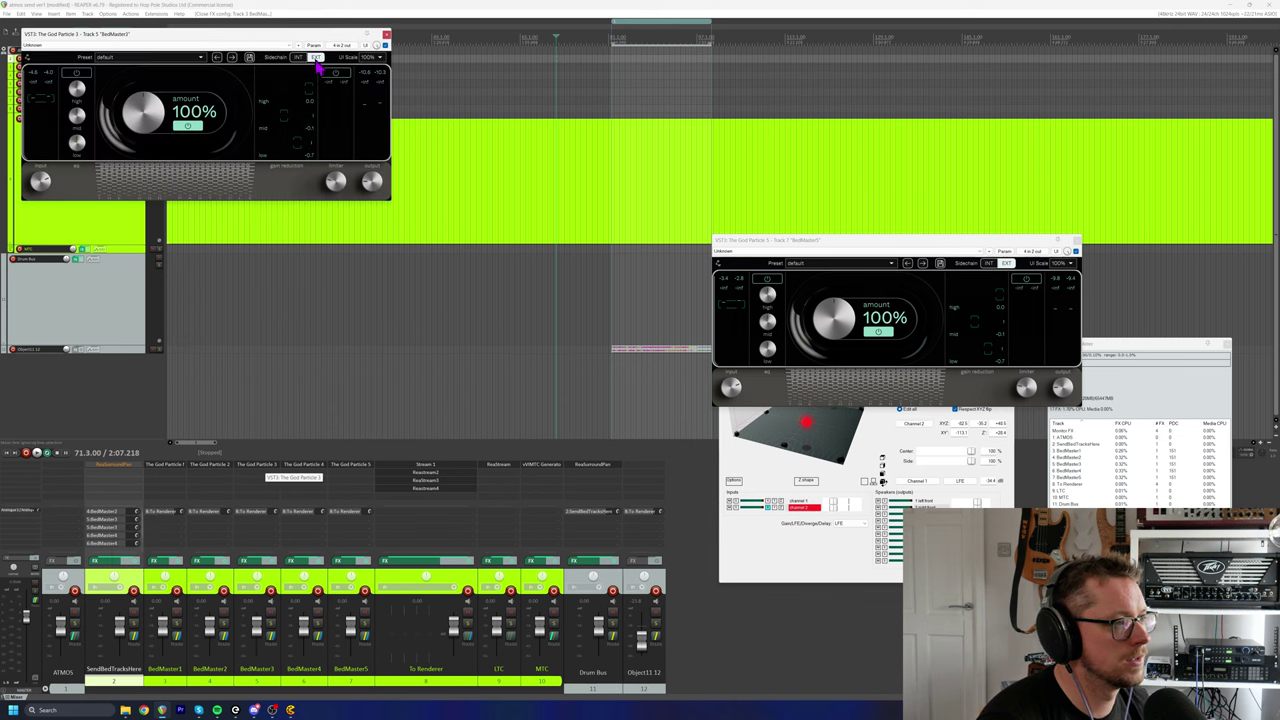
left_click_drag(310, 30, 759, 126)
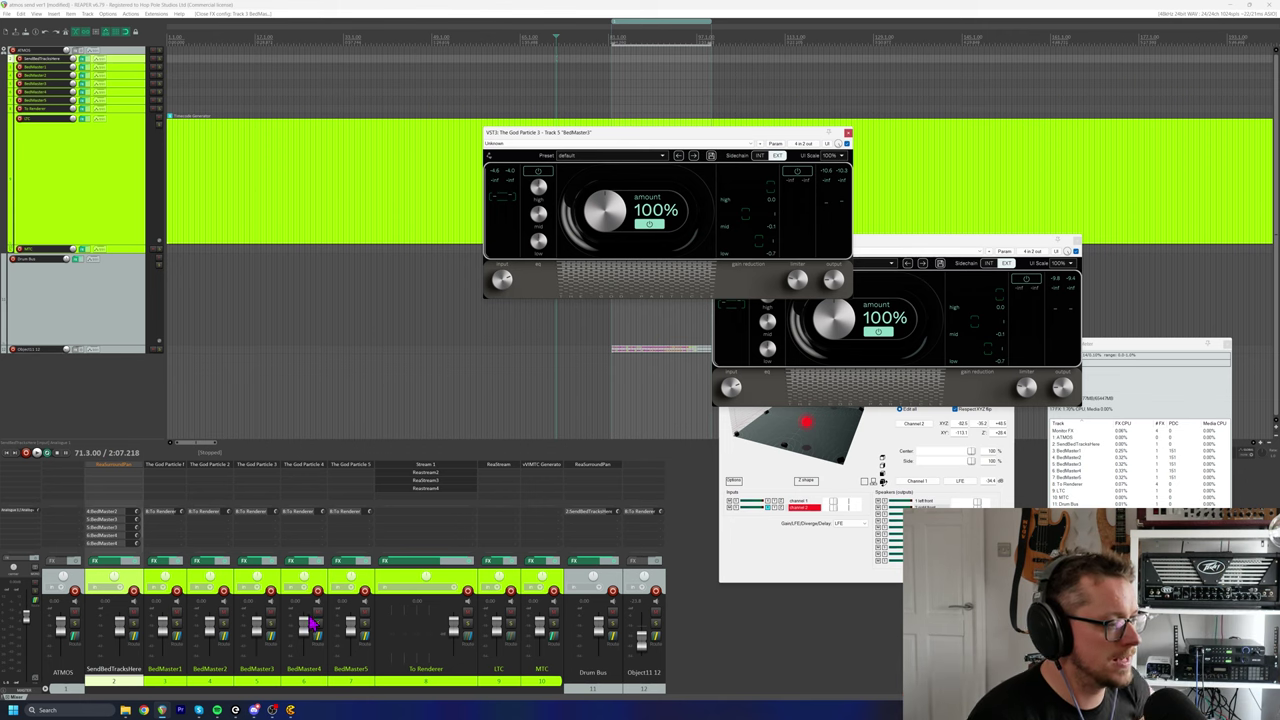
- Examine the SendBedTracksHere send controls for BedMaster4 and the second BedMaster3 send, closing them and the BedMaster3 God Particle window
left_click(118, 532)
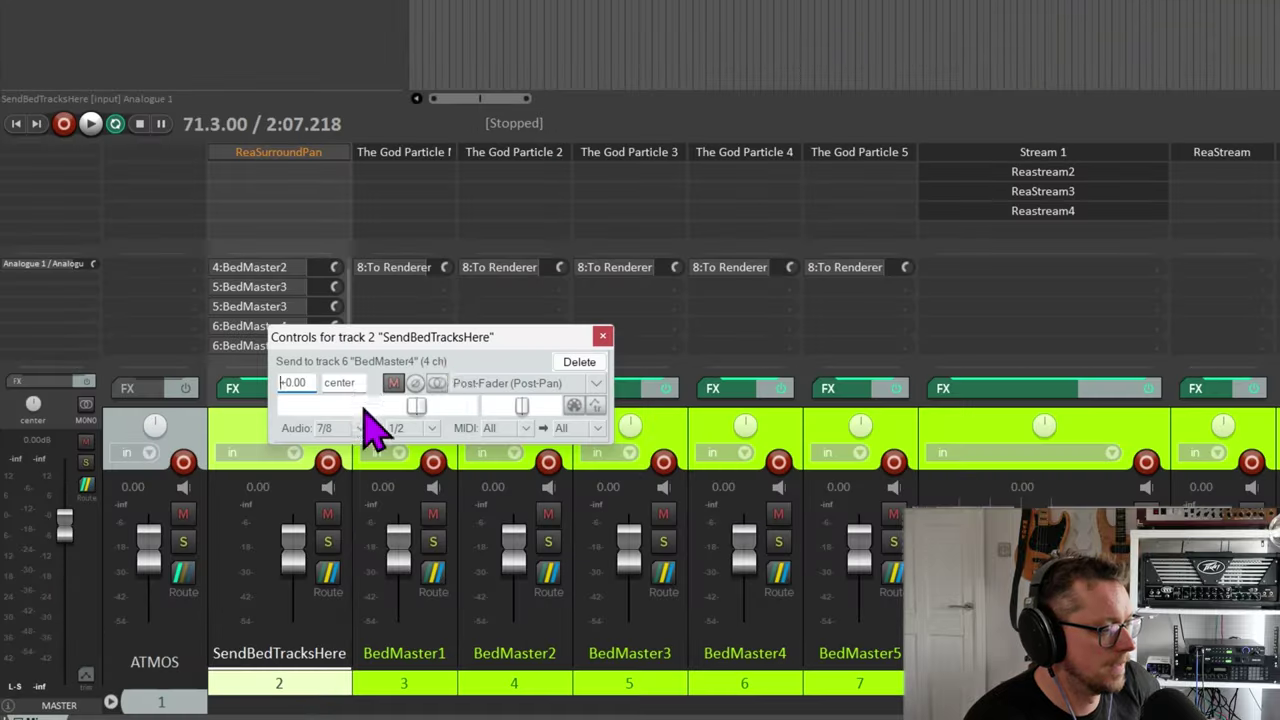
left_click(602, 336)
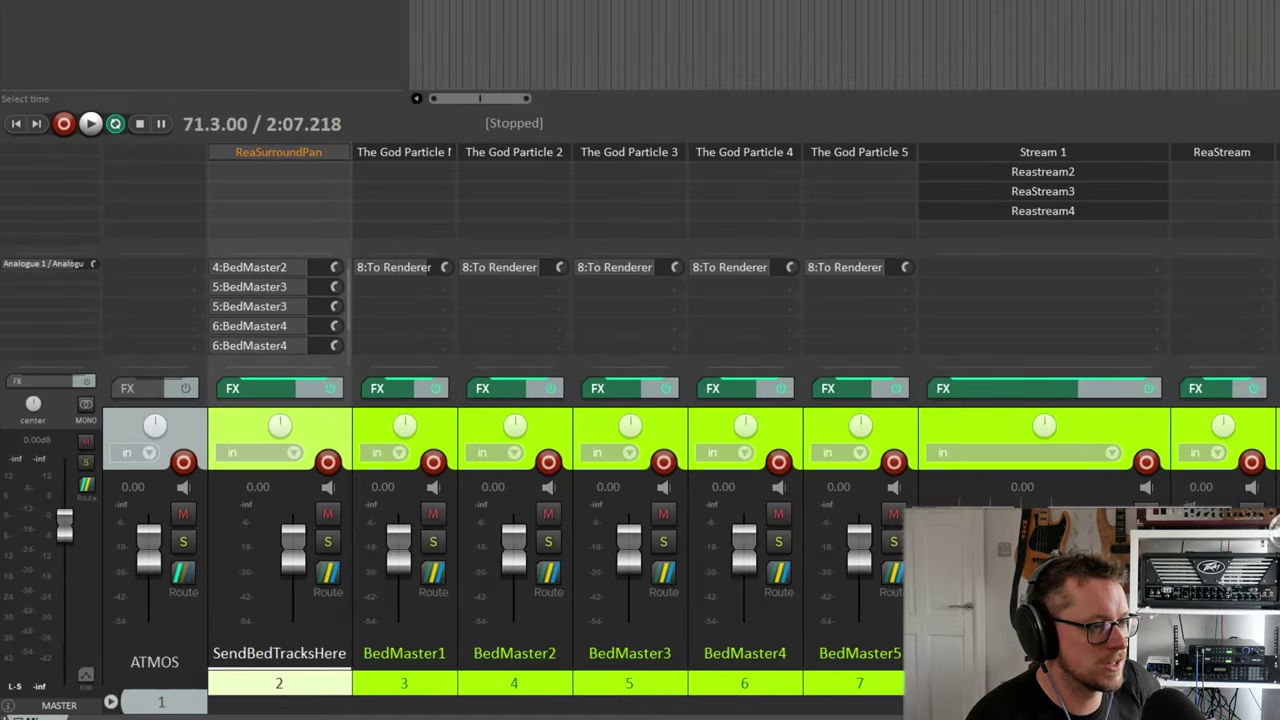
left_click(284, 309)
left_click_drag(412, 325, 826, 0)
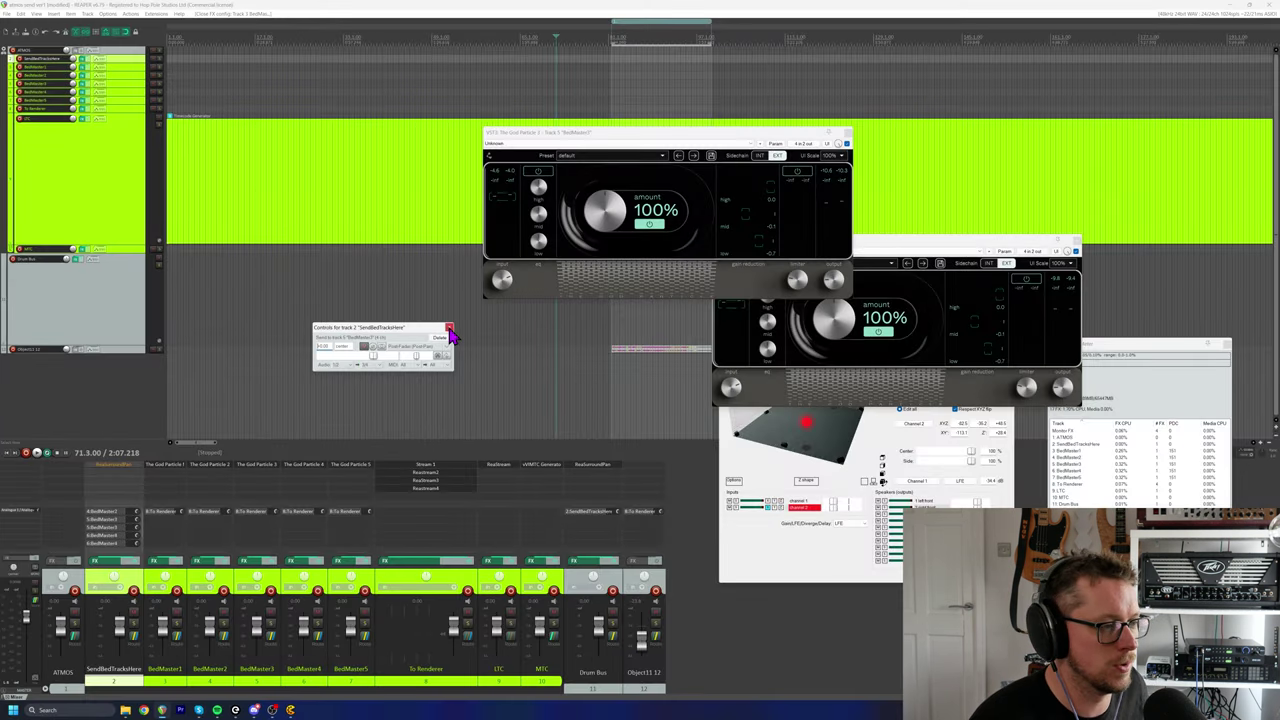
left_click(450, 333)
left_click(846, 131)
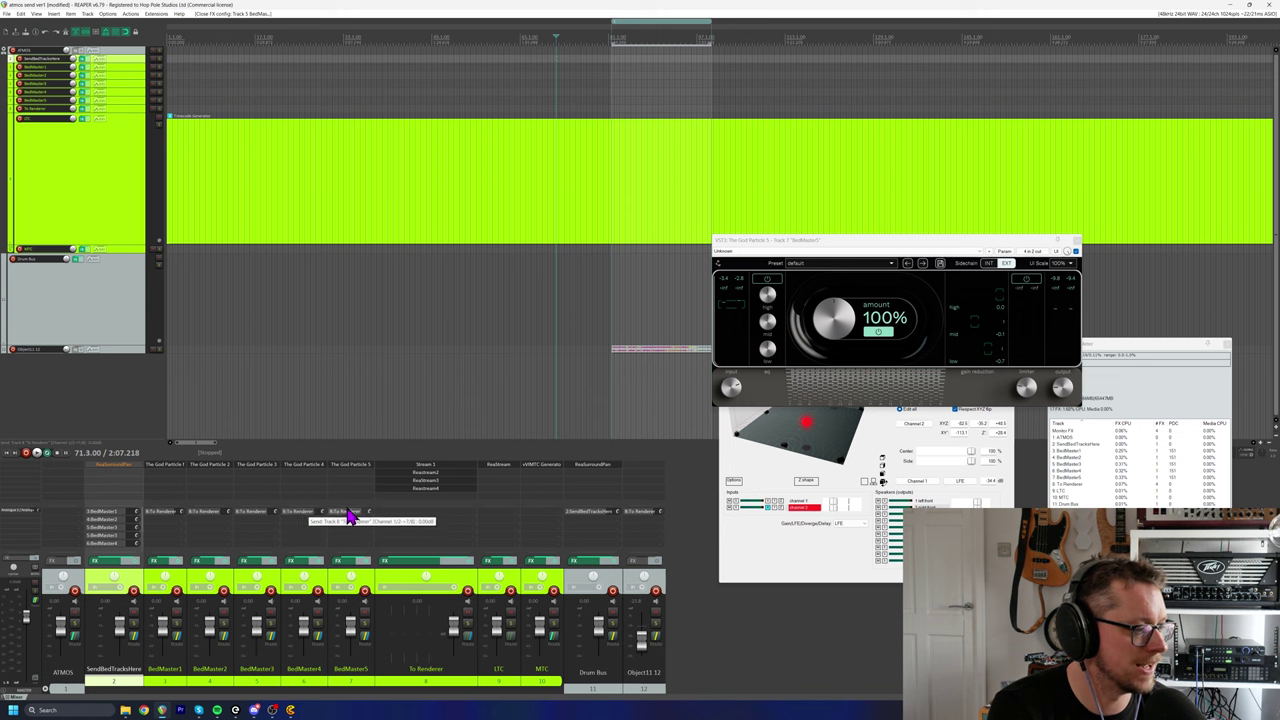
- Select the To Renderer track and then the MTC track, and open the MTC track's vVMTC Generator in clear view
left_click(470, 578)
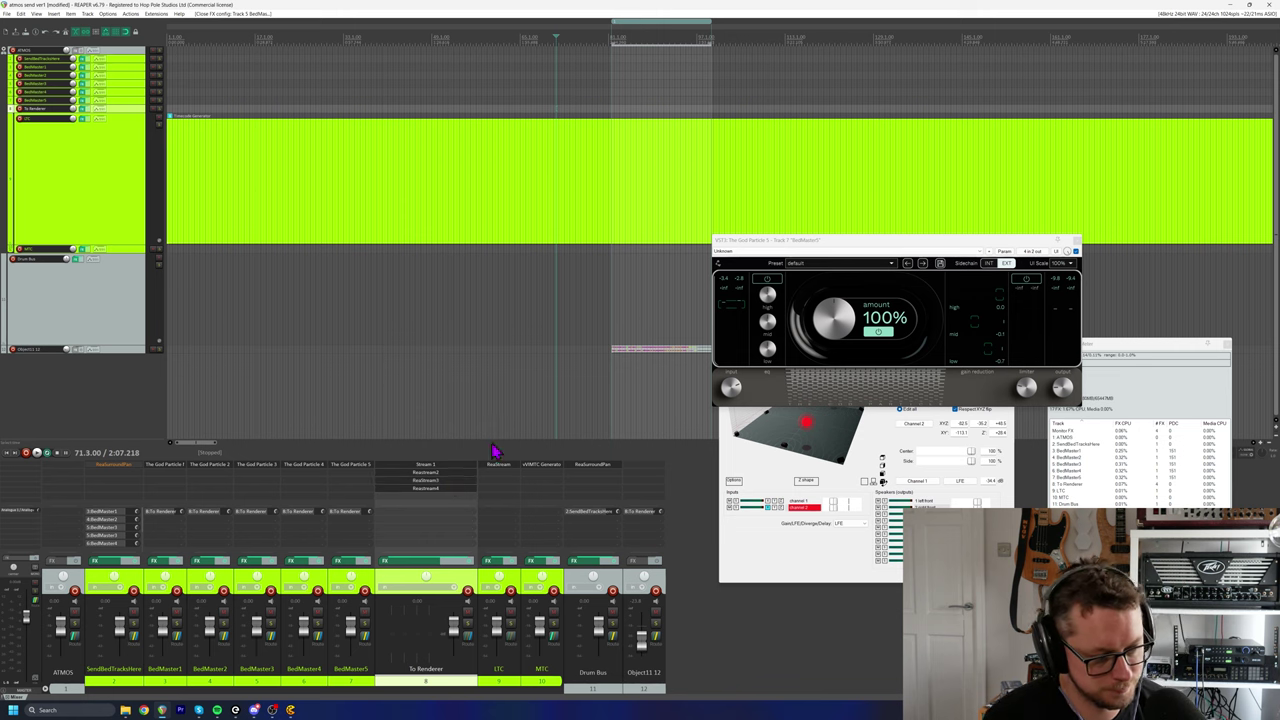
left_click(558, 582)
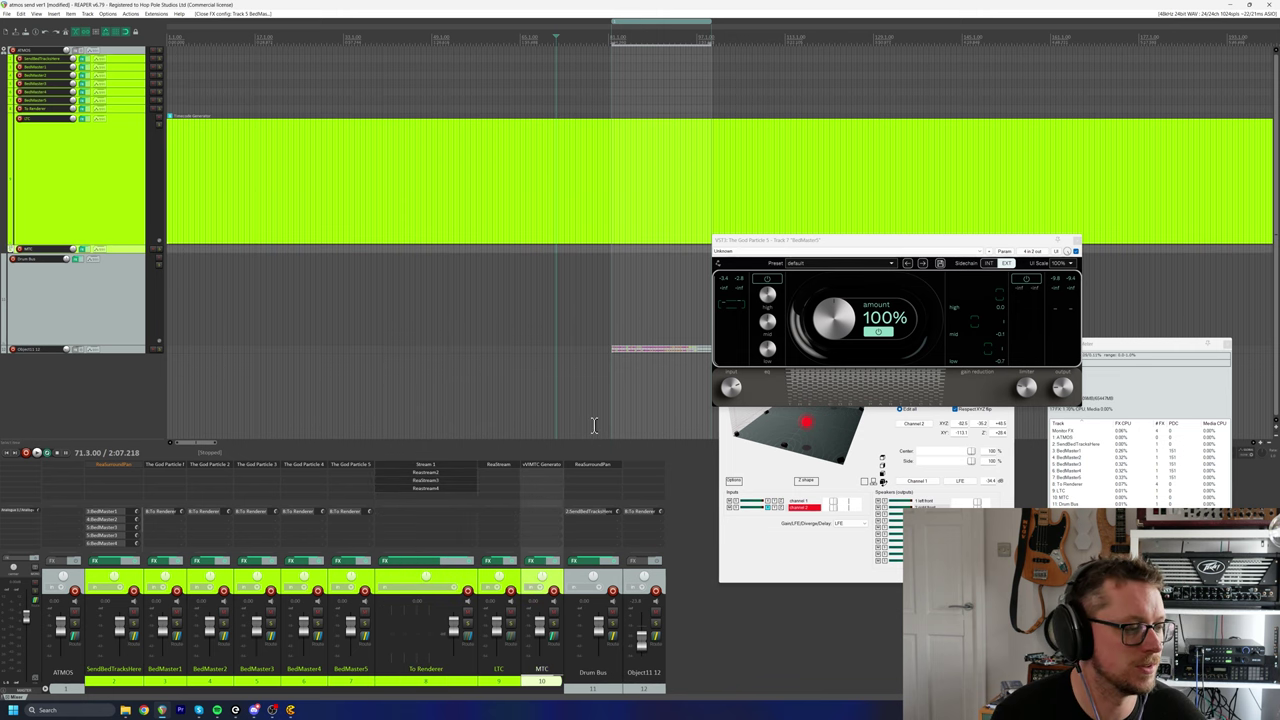
left_click(543, 465)
left_click_drag(528, 496, 500, 324)
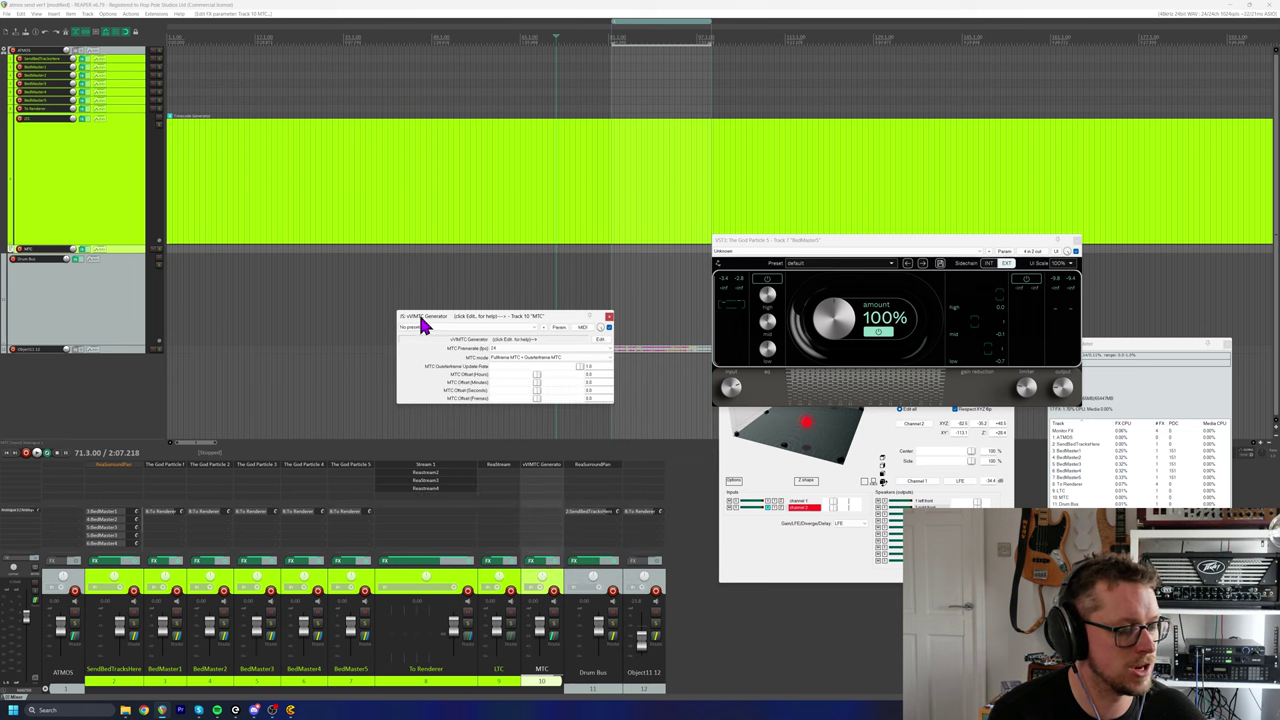
- Select the timecode item on the LTC track with the cursor at 45.1.00 and review its SMPTE generator source properties
scroll(385, 220, "down", 3)
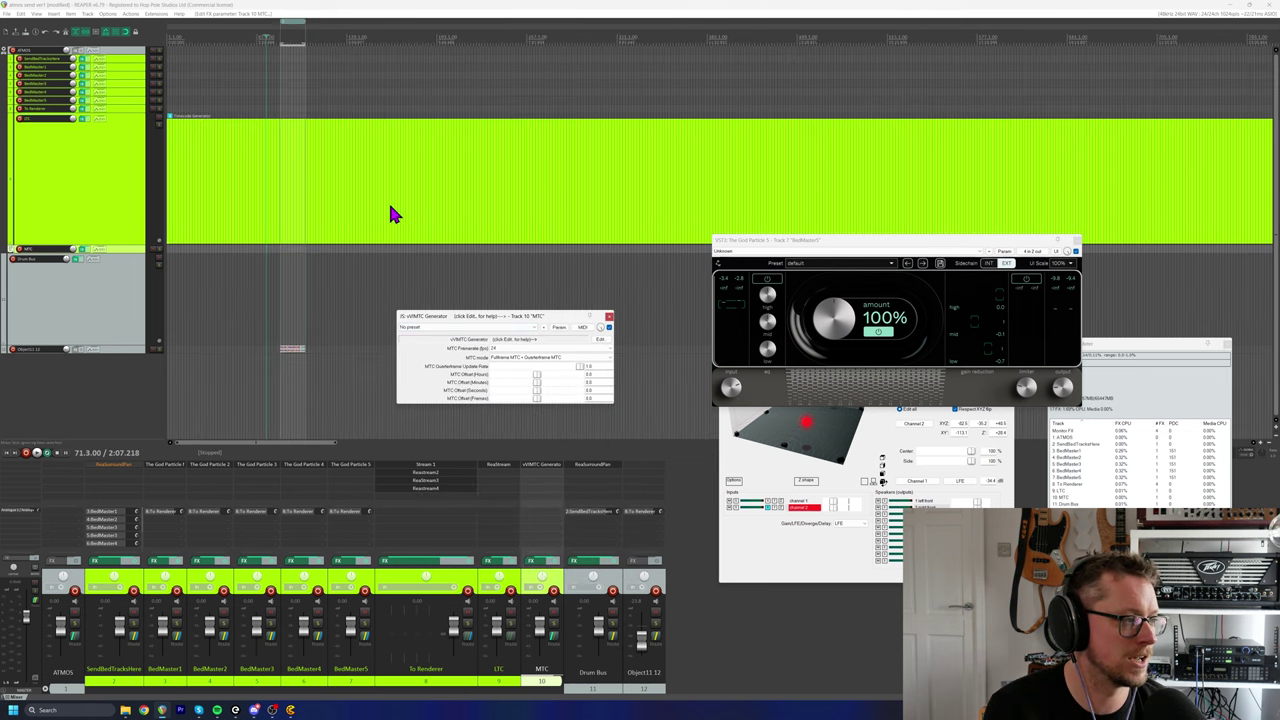
left_click(230, 156)
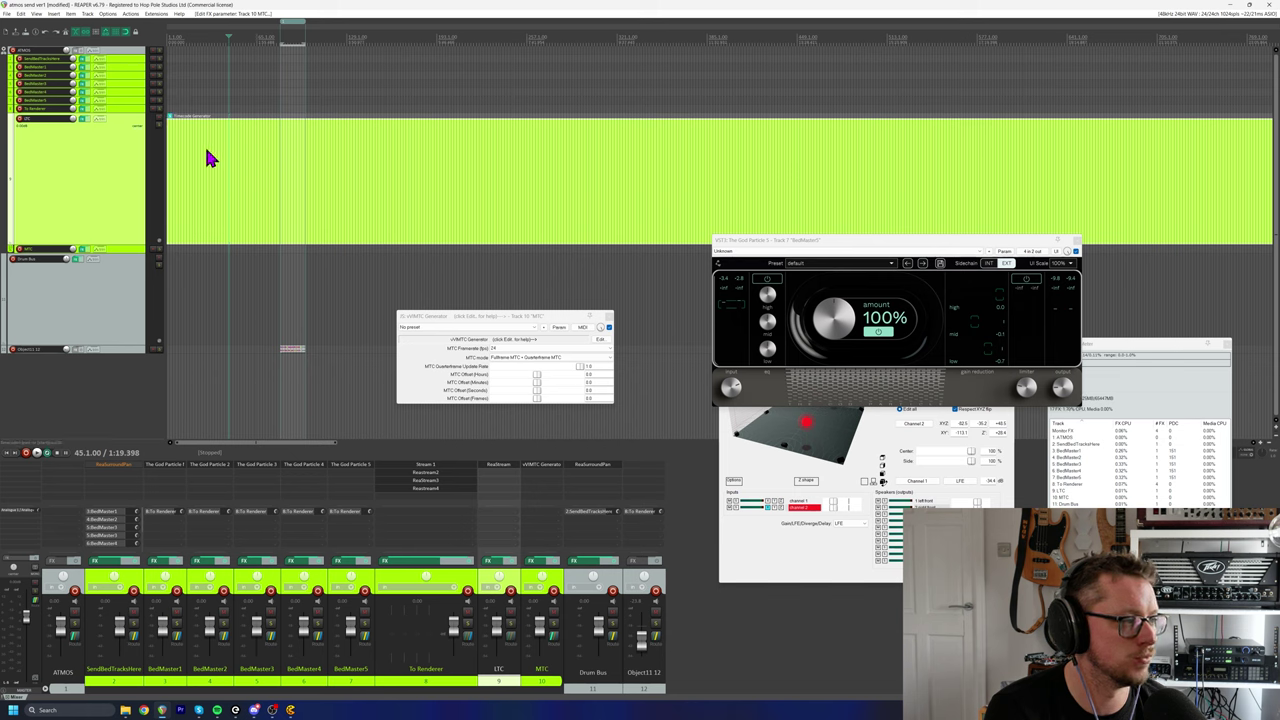
right_click(217, 213)
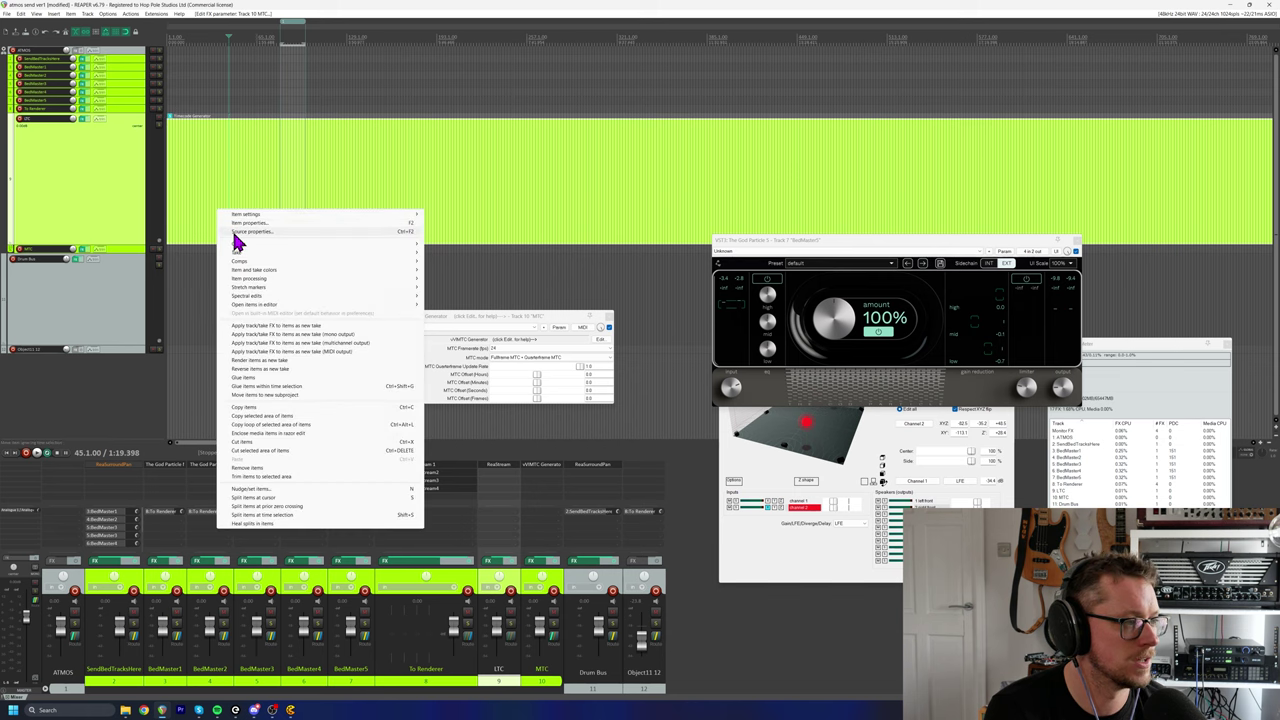
left_click(232, 237)
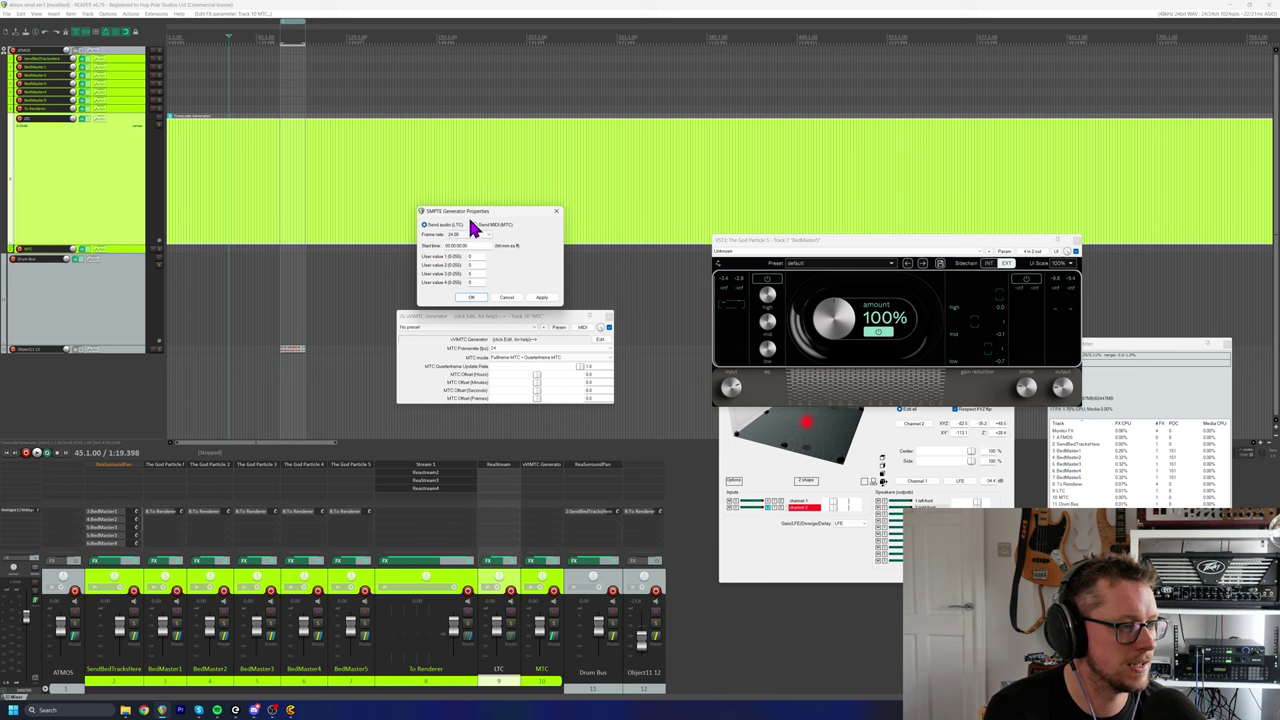
left_click(556, 212)
- Review the frame rate and MTC mode settings in the vVMTC Generator and close its window
mouse_move(479, 318)
left_mouse_down()
mouse_move(486, 305)
mouse_move(472, 306)
left_mouse_up()
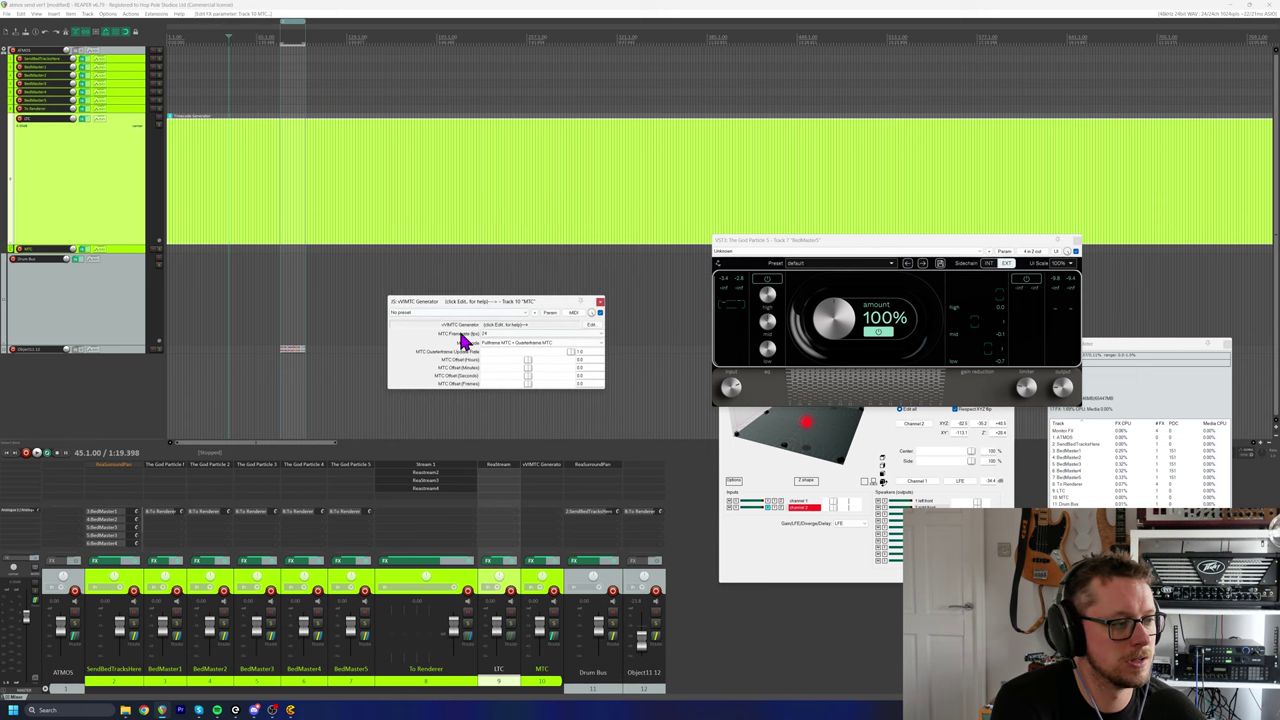
left_click(487, 342)
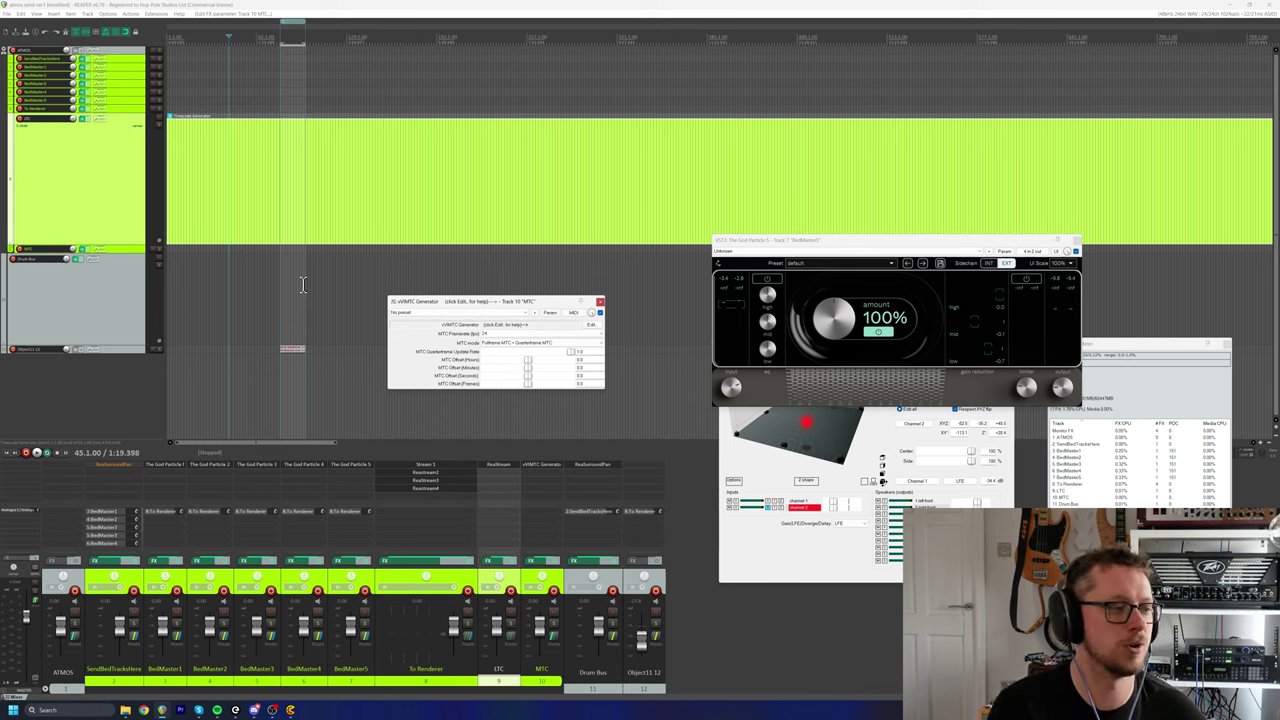
left_click(599, 301)
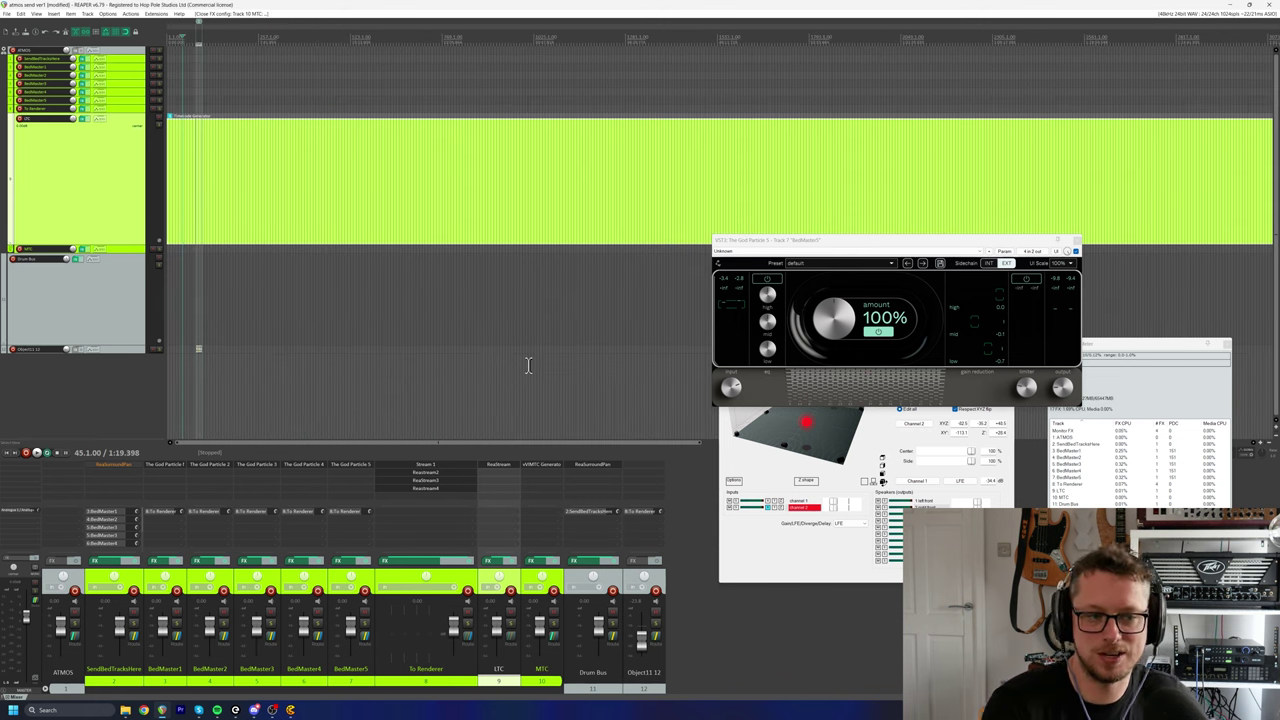